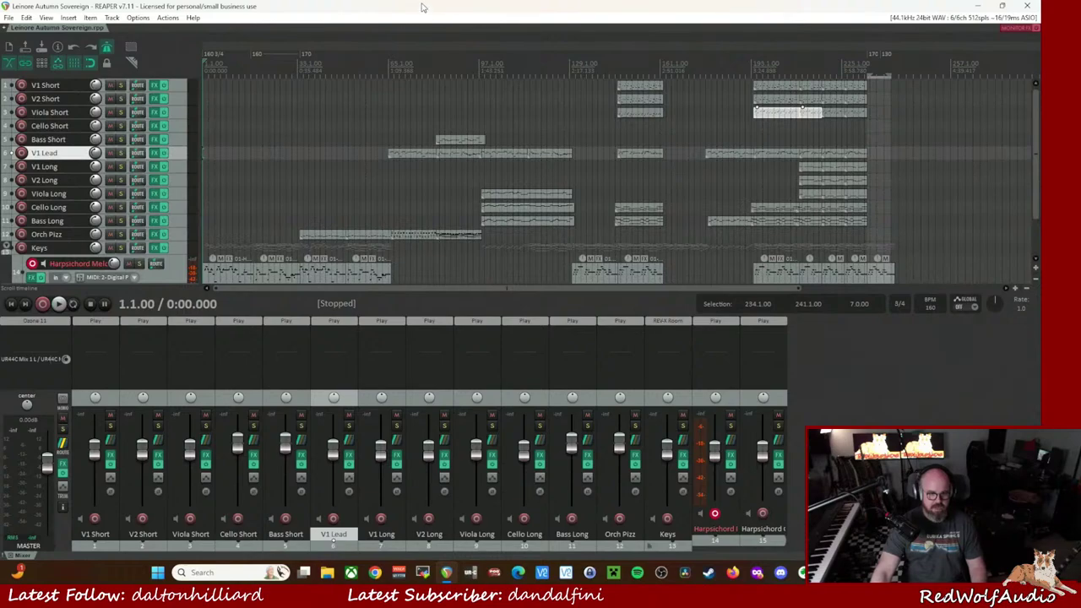
# - Play the arrangement from the start of the project to listen to the mix
pyautogui.press('space')
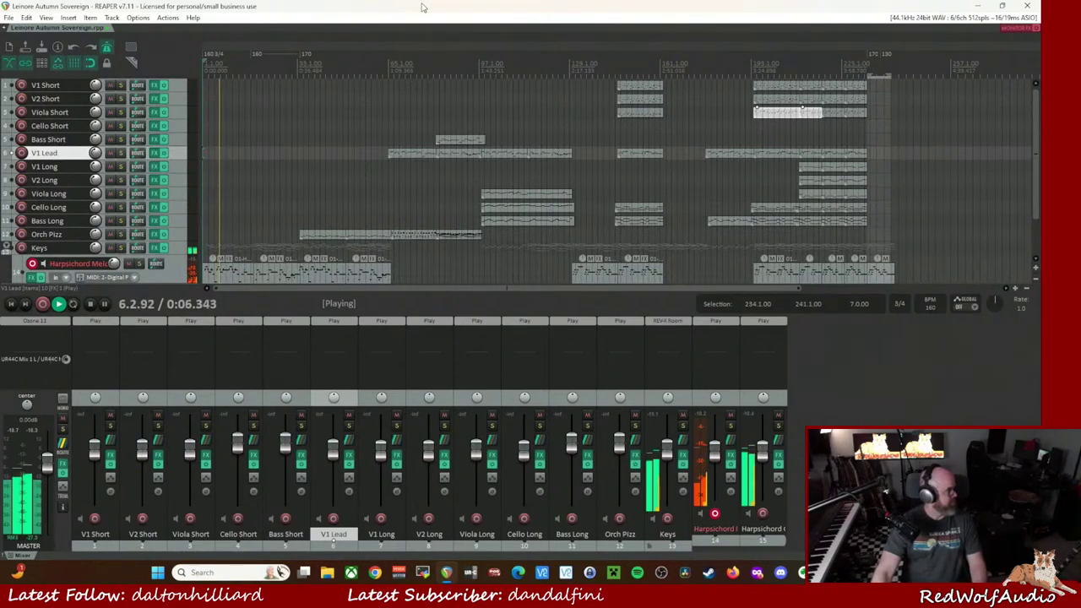
pyautogui.press('space')
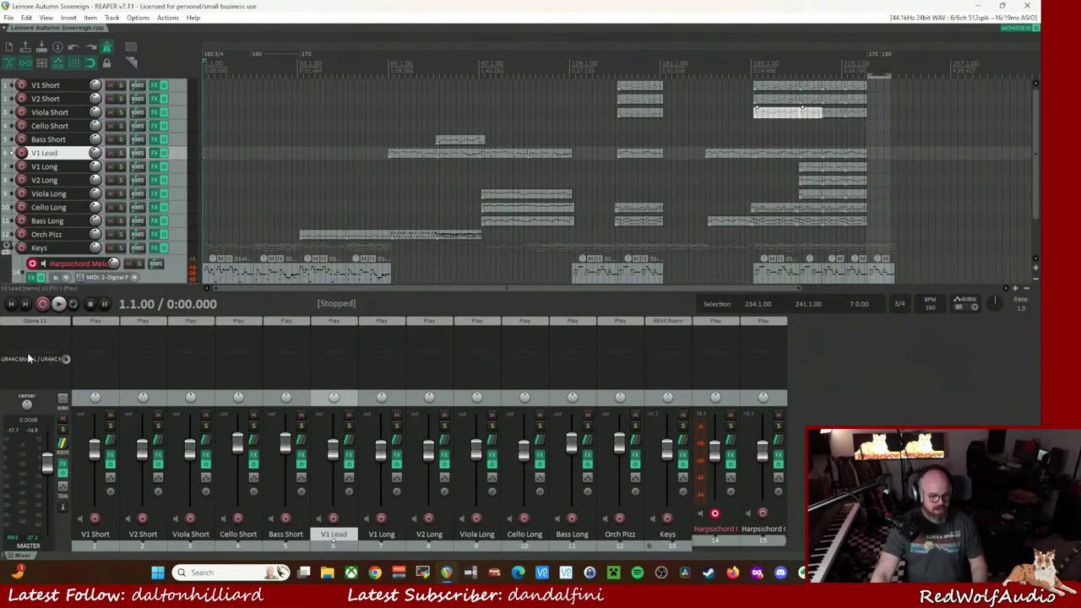
pyautogui.press('space')
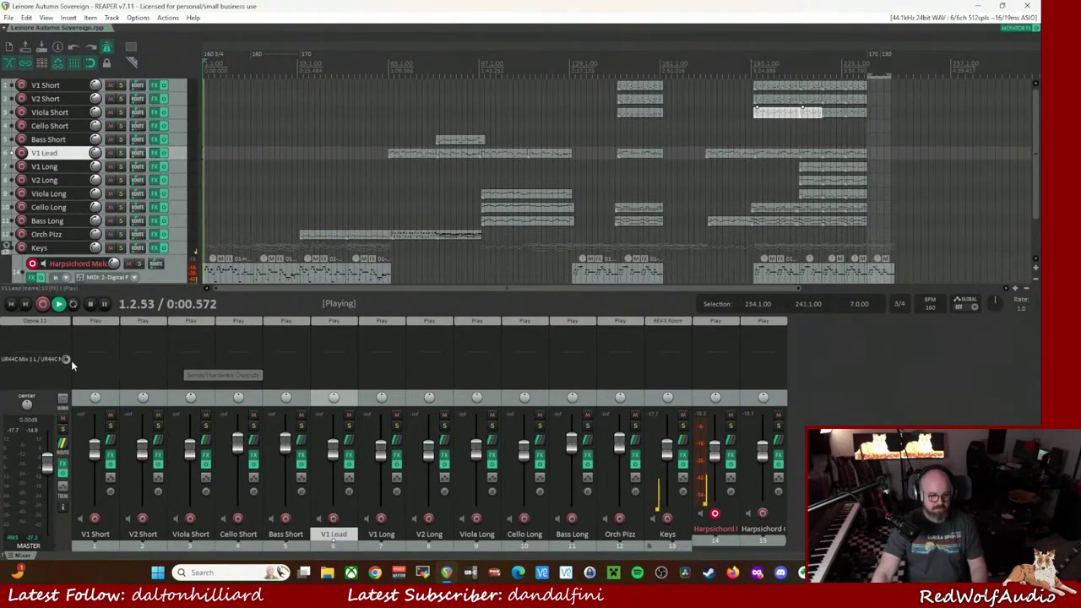
# - Add the UADx Capitol Chambers reverb to the master track
pyautogui.doubleClick(34, 335)
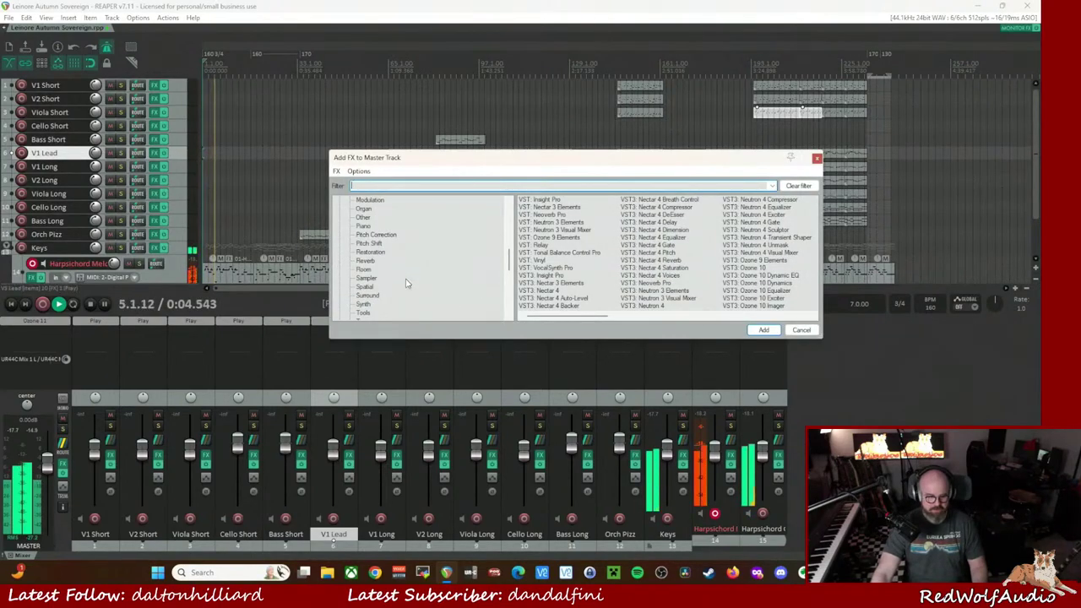
pyautogui.click(367, 261)
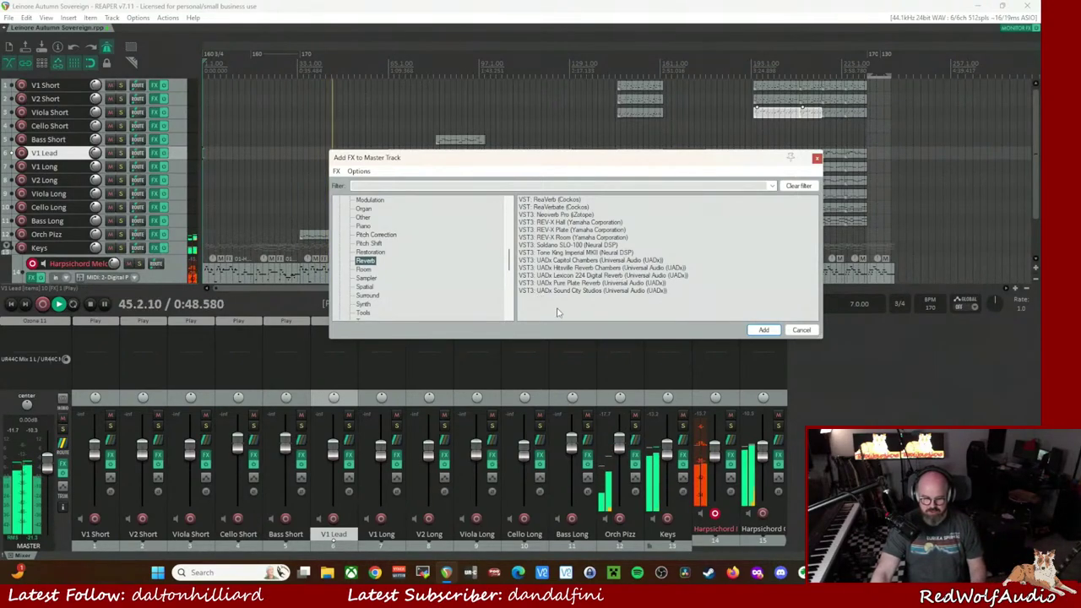
pyautogui.click(587, 262)
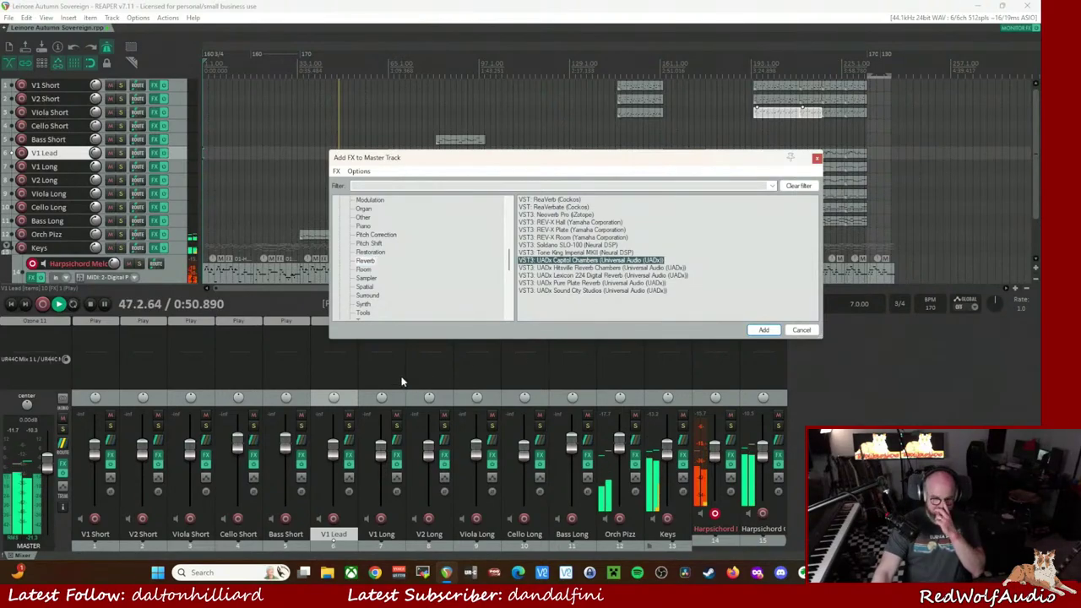
pyautogui.press('Return')
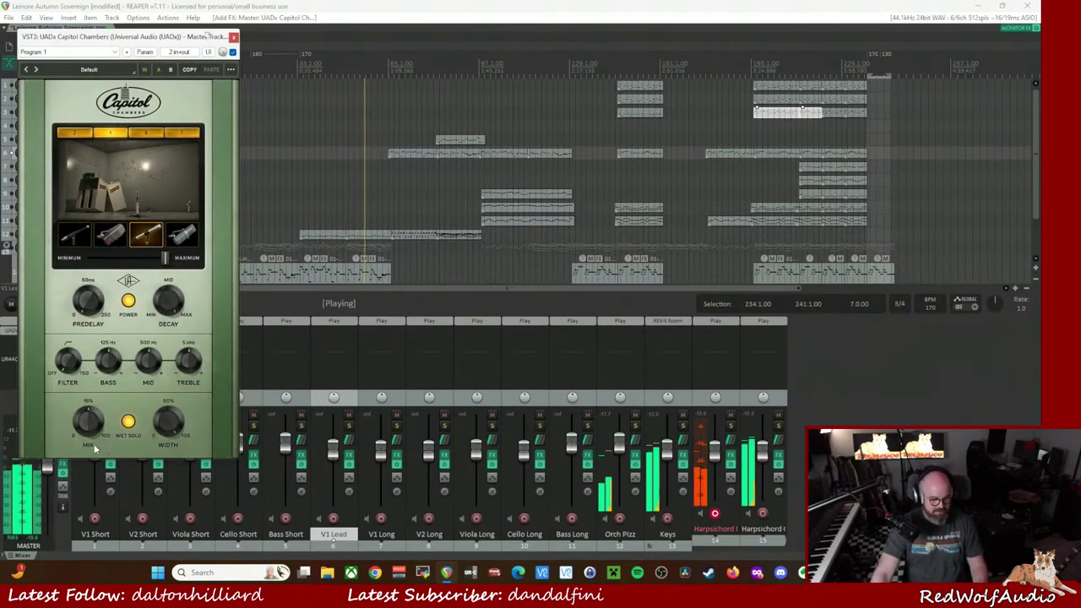
# - Filter the Capitol Chambers presets by Strings, load the Classical Strings preset, and close the plugin window
pyautogui.moveTo(90, 409); pyautogui.dragTo(89, 429)
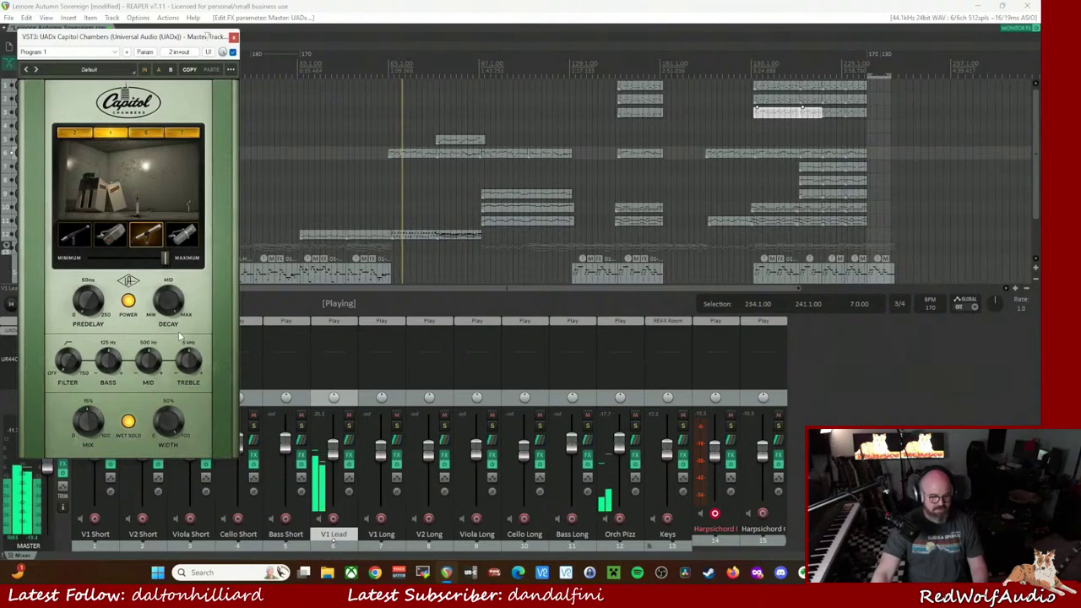
pyautogui.click(82, 71)
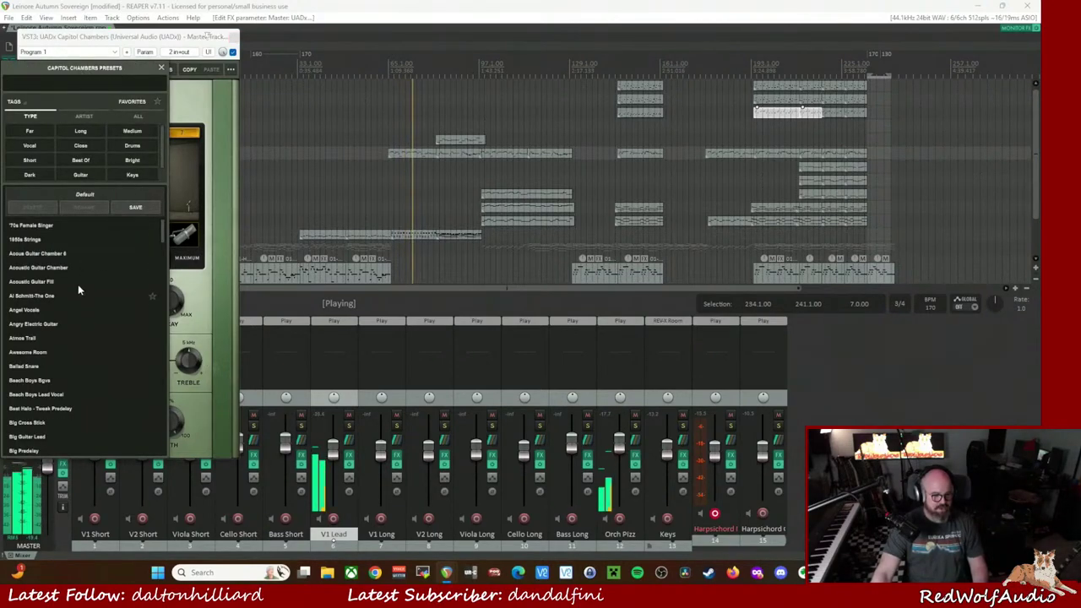
pyautogui.scroll(-1, 84, 165)
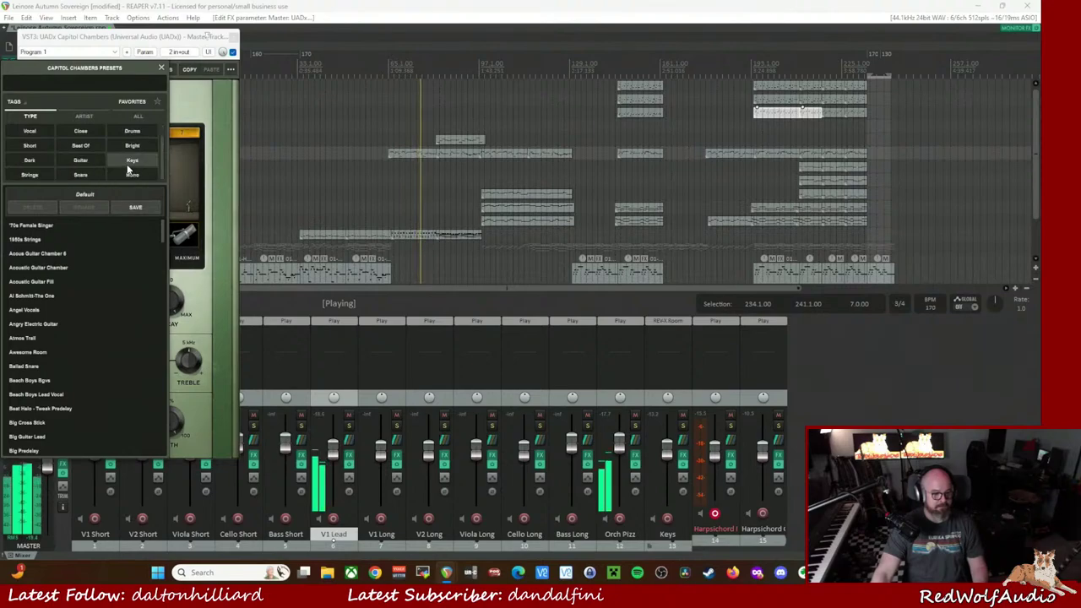
pyautogui.click(44, 175)
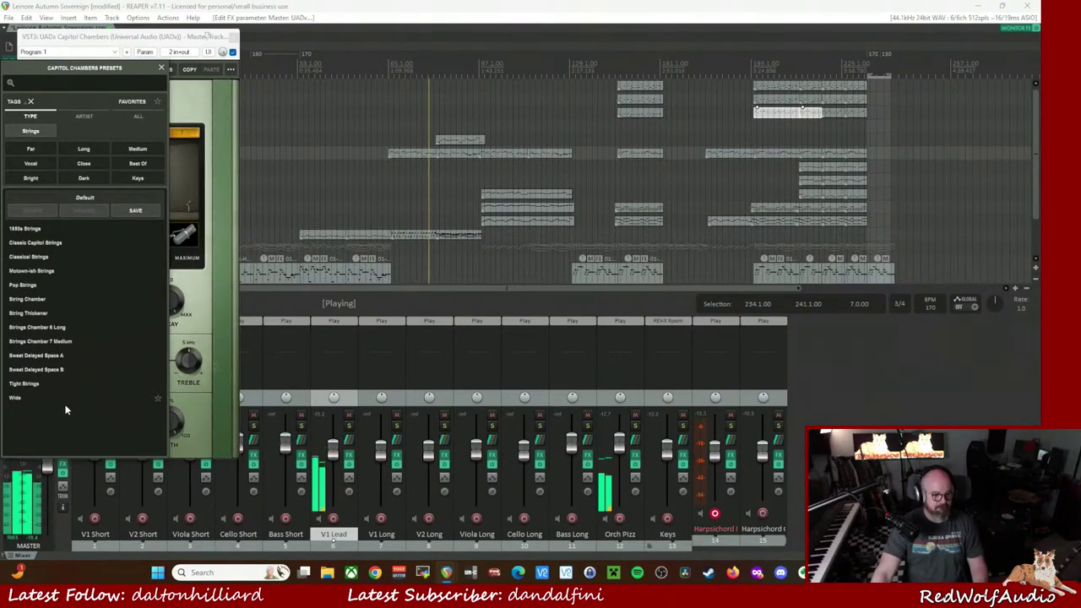
pyautogui.click(38, 258)
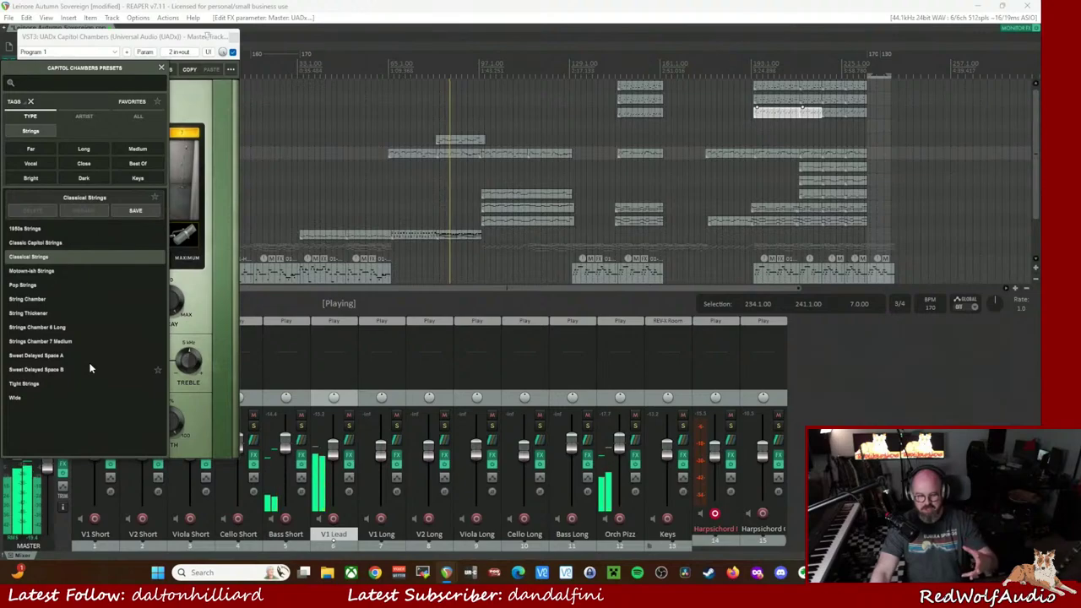
pyautogui.moveTo(91, 68); pyautogui.dragTo(396, 101)
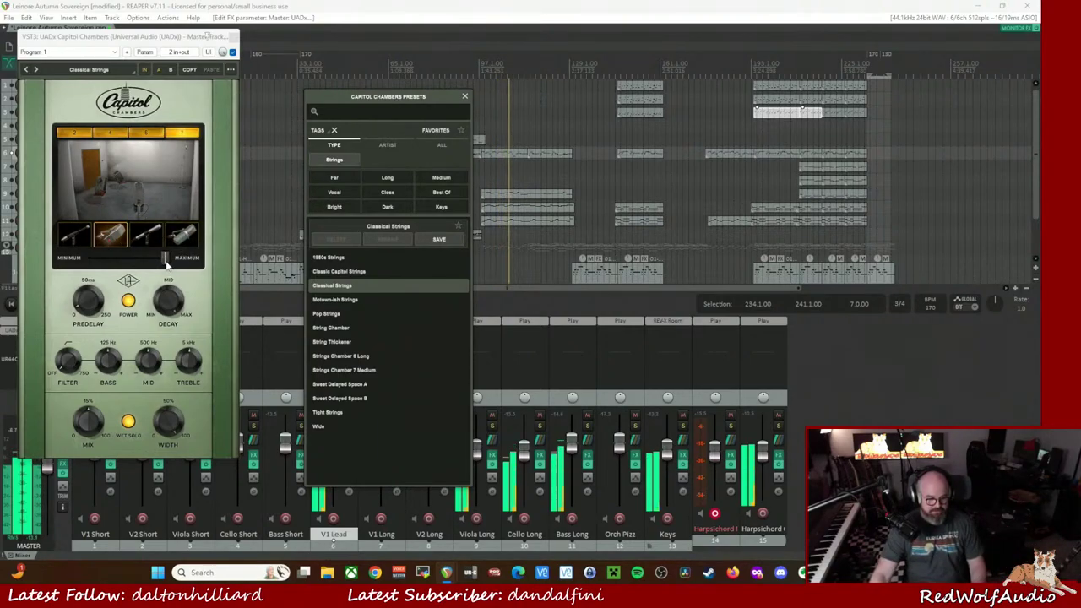
pyautogui.moveTo(164, 258)
pyautogui.mouseDown()
pyautogui.moveTo(140, 262)
pyautogui.moveTo(164, 259)
pyautogui.mouseUp()
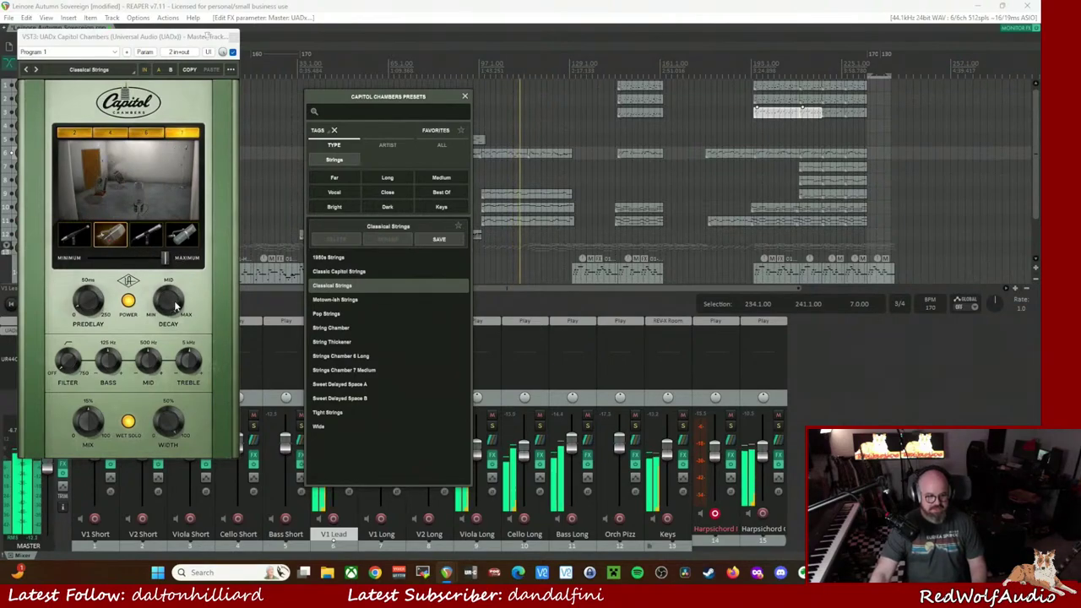
pyautogui.click(234, 38)
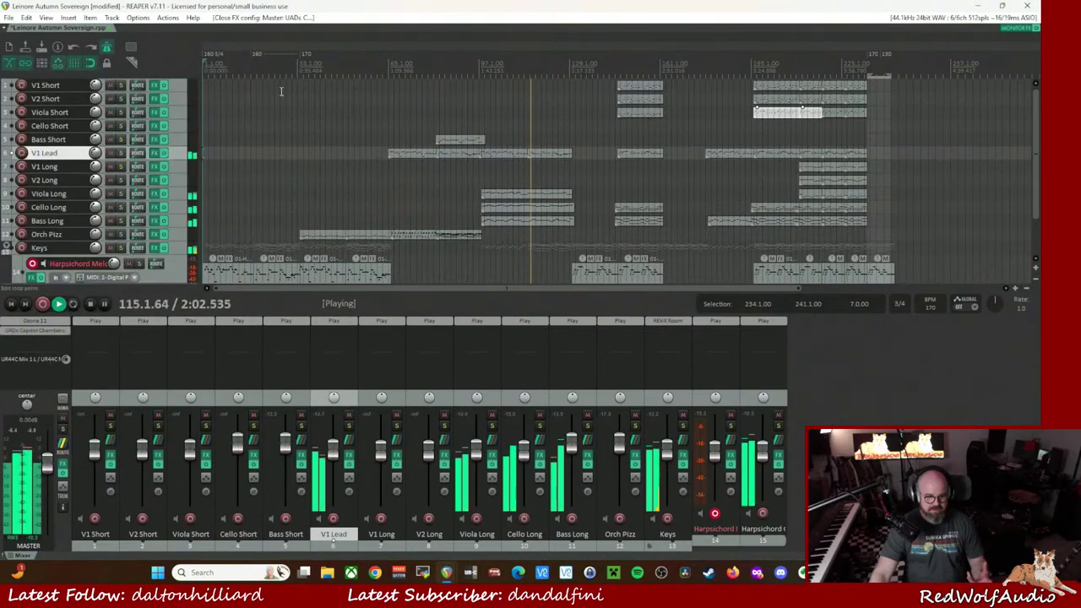
# - Replace Capitol Chambers on the master track with UADx Sound City Studios
pyautogui.rightClick(51, 331)
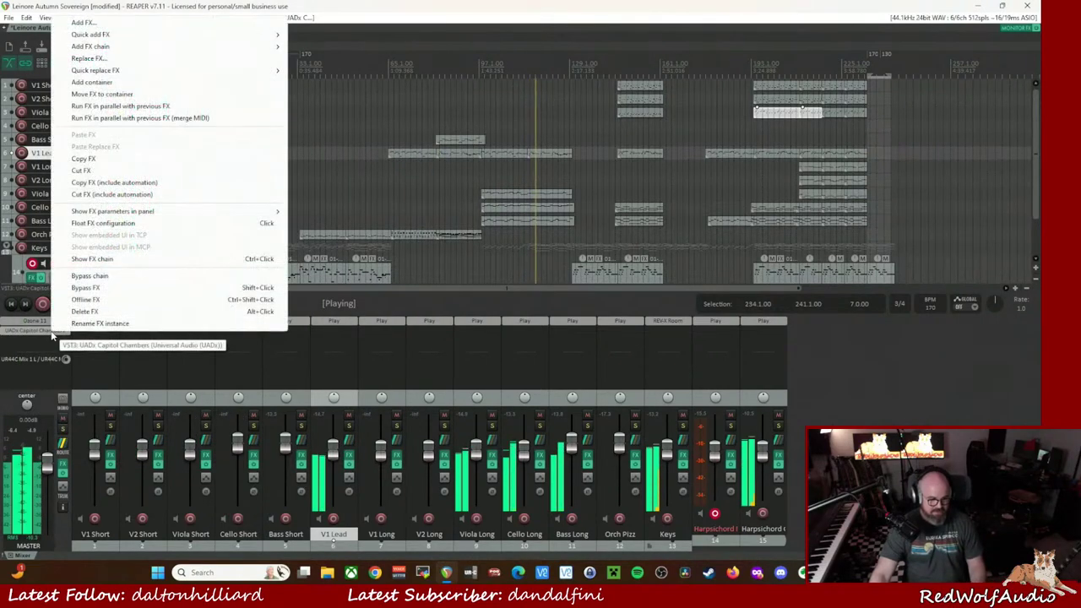
pyautogui.click(88, 57)
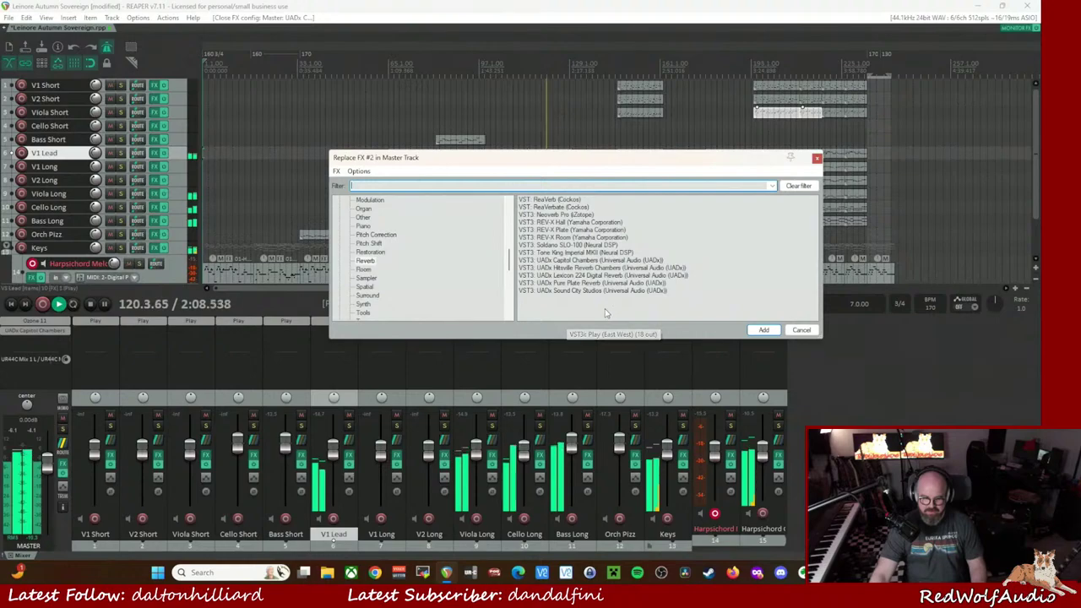
pyautogui.click(580, 292)
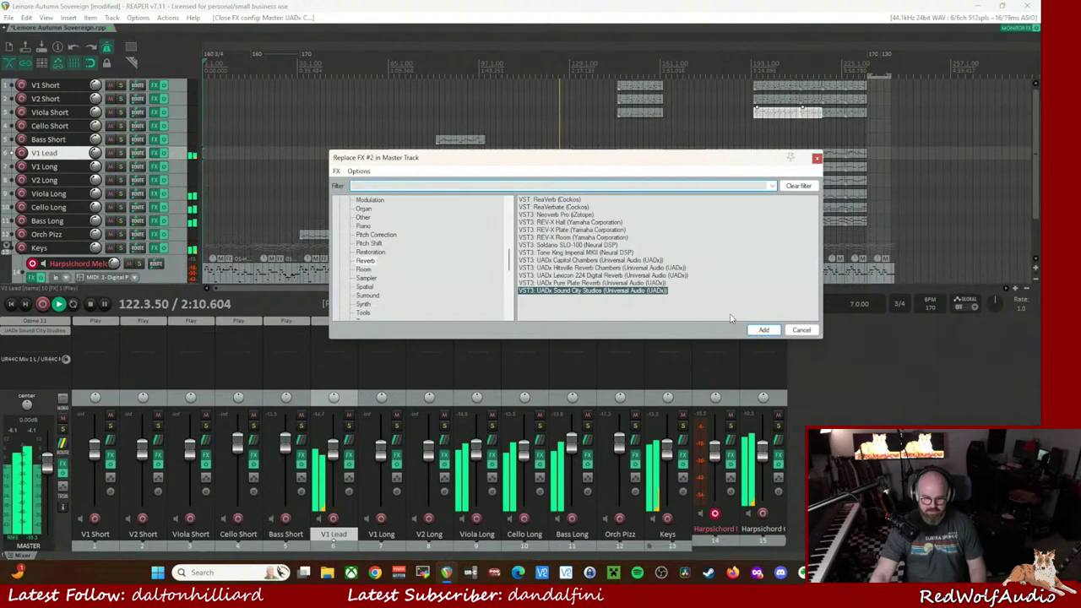
pyautogui.click(764, 330)
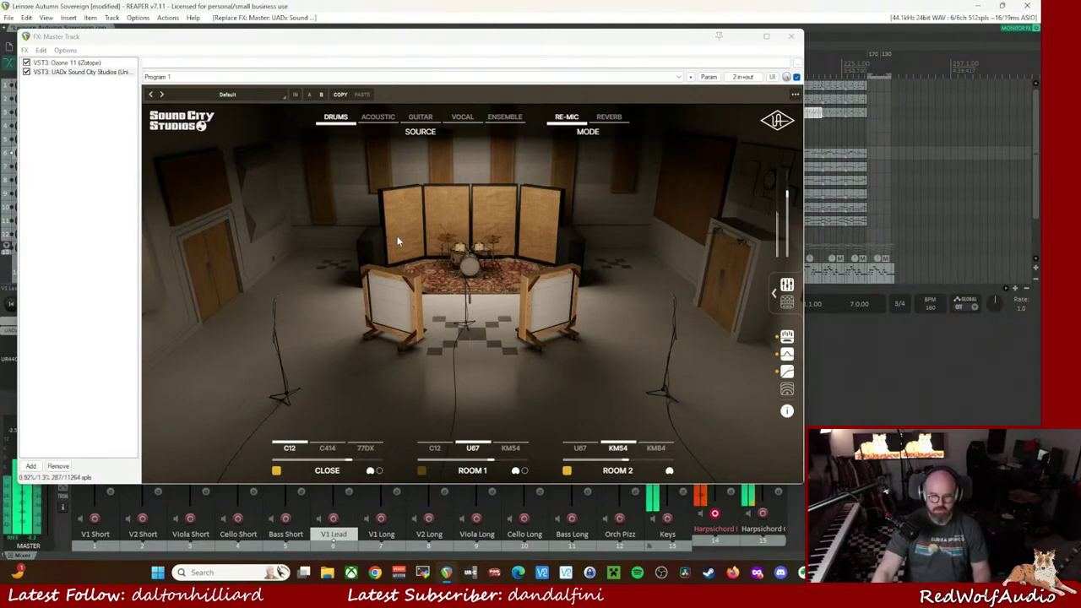
# - Set the Sound City Studios source to Ensemble Strings, try Reverb mode, and return to Re-Mic mode before closing the effects window
pyautogui.click(504, 117)
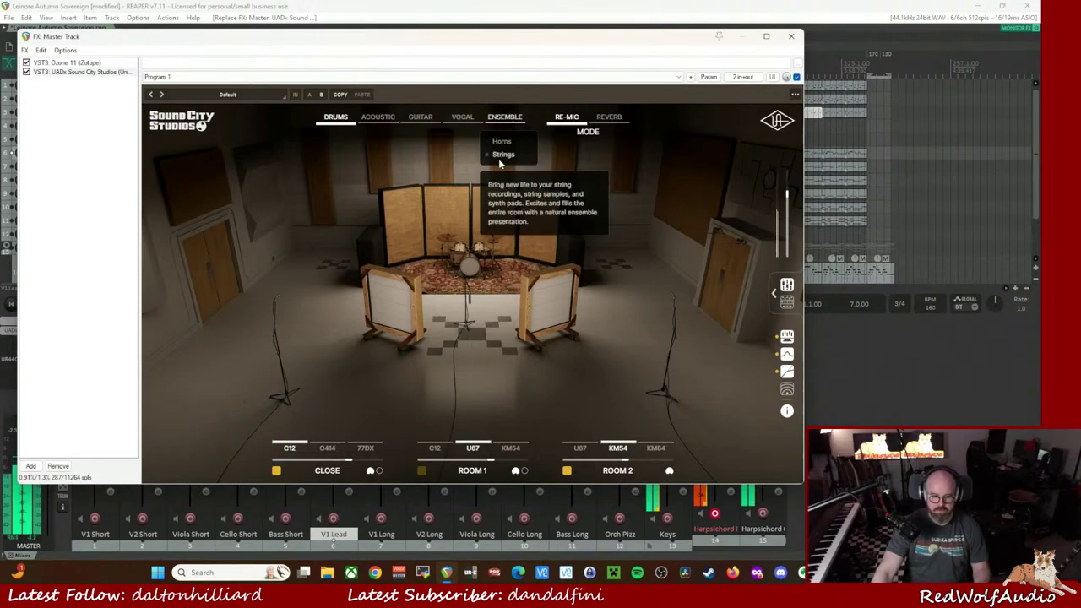
pyautogui.click(500, 156)
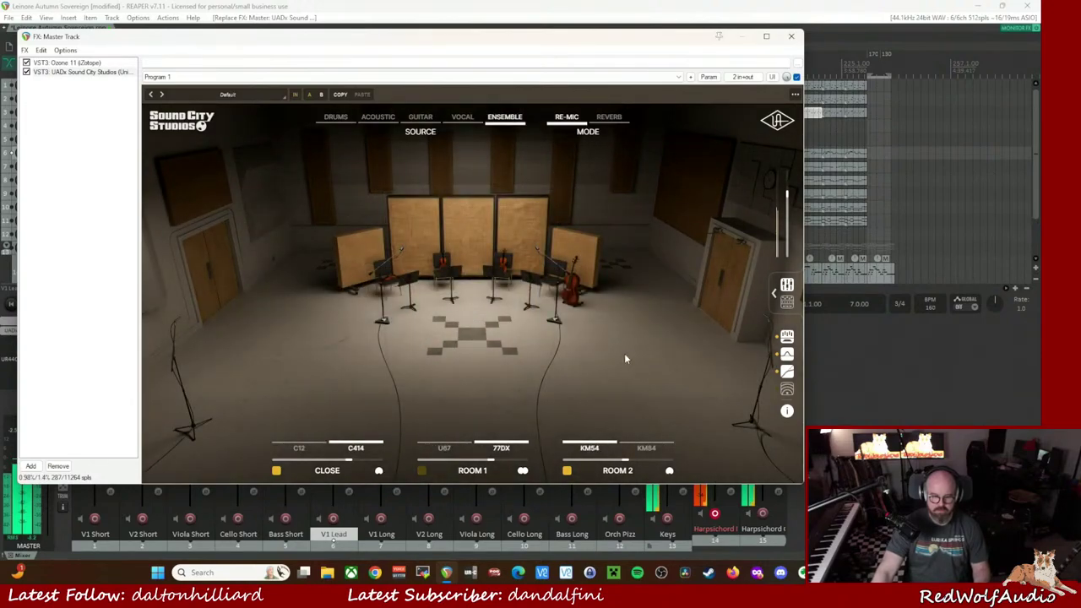
pyautogui.click(614, 121)
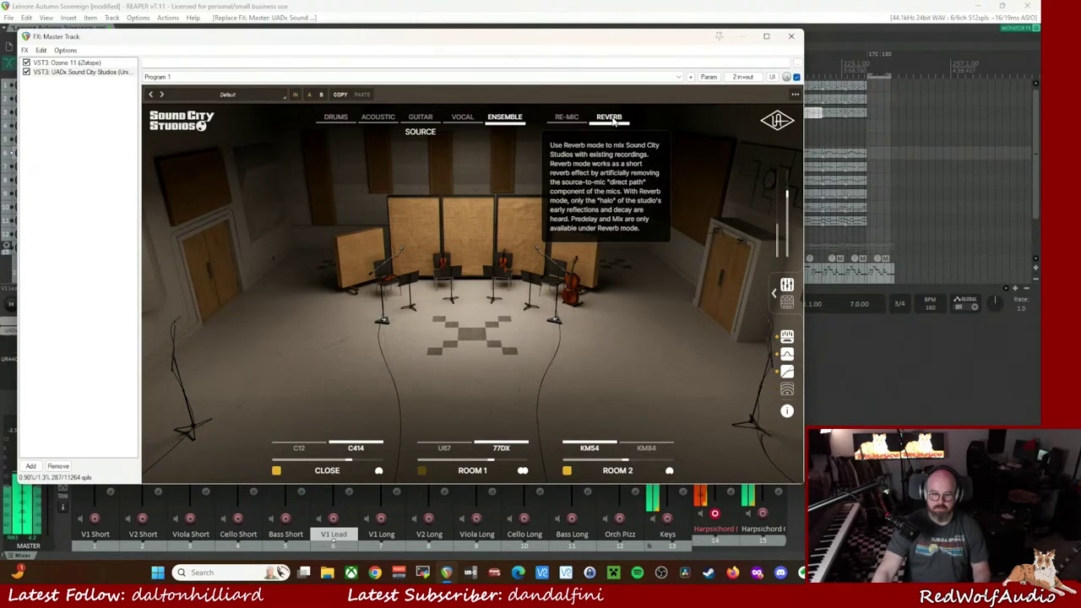
pyautogui.click(567, 118)
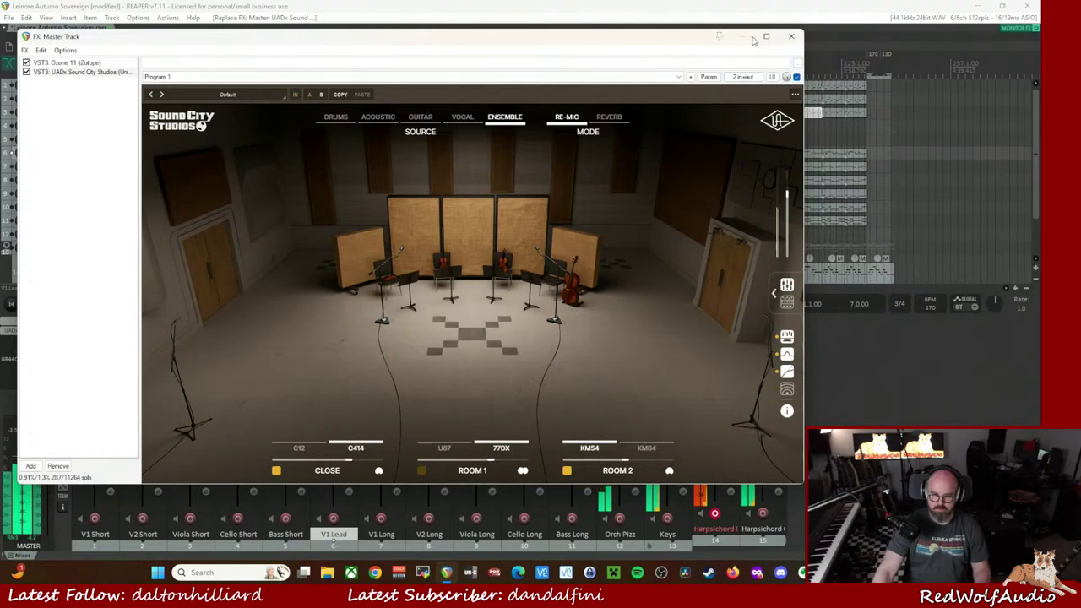
pyautogui.click(793, 38)
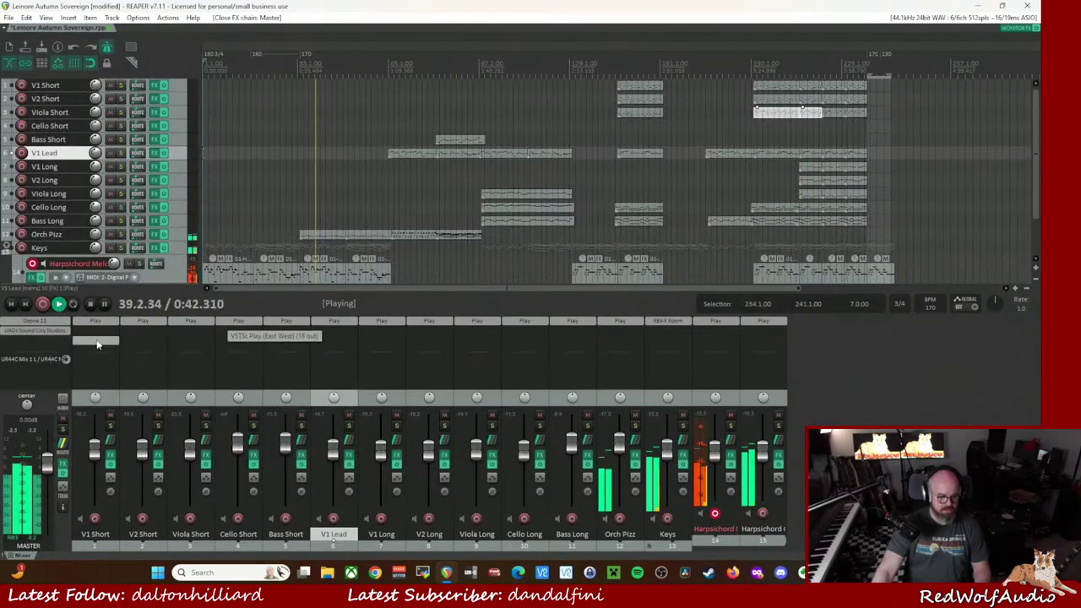
# - Move Sound City Studios ahead of Ozone 11 in the master effects chain, stop playback, and bypass both effects
pyautogui.moveTo(46, 335); pyautogui.dragTo(38, 322)
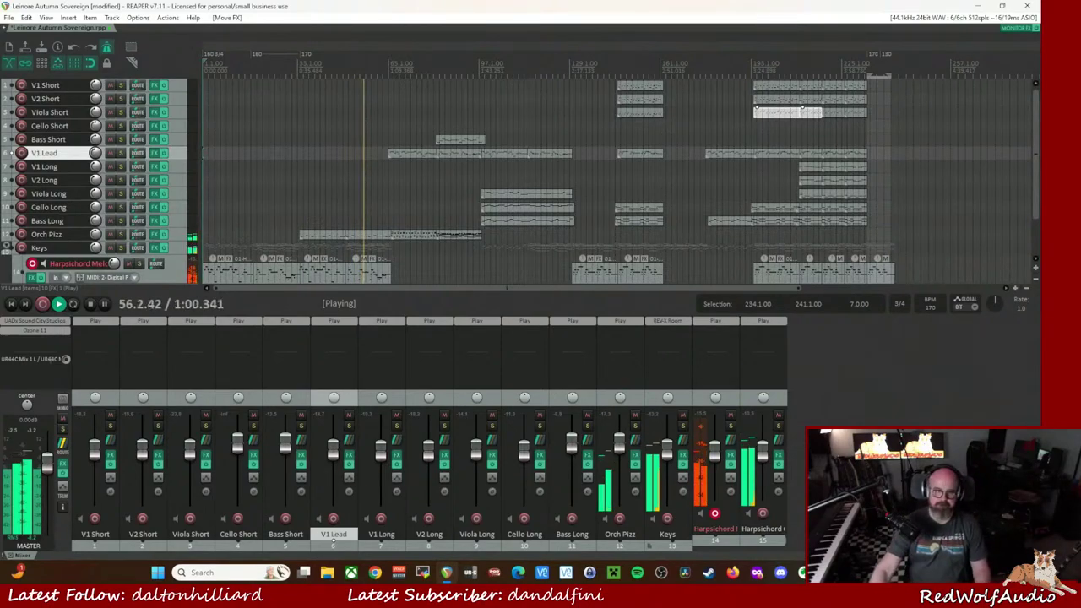
pyautogui.press('space')
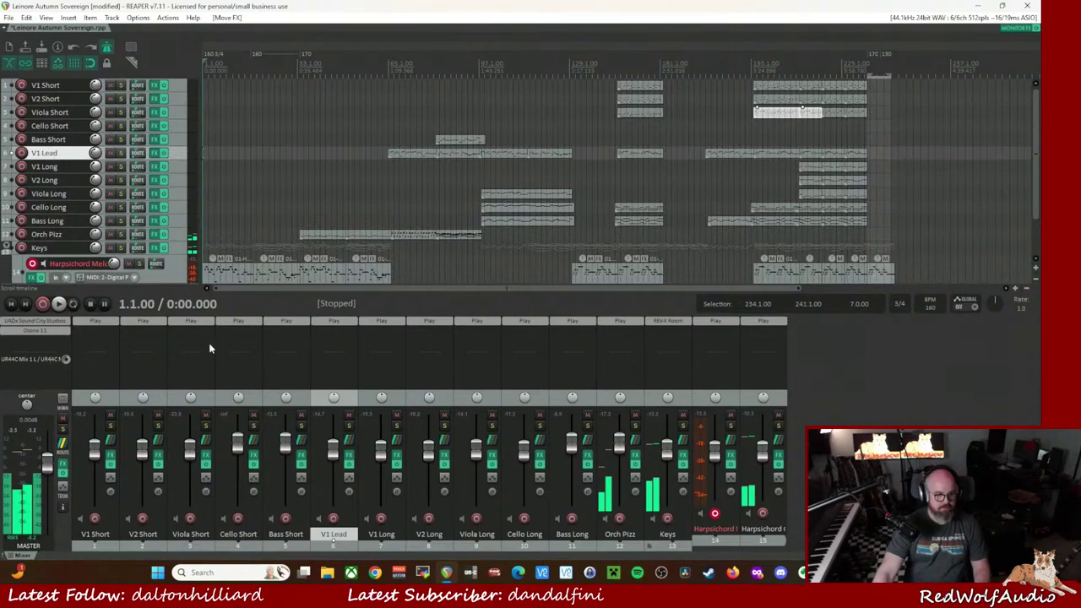
pyautogui.click(49, 335)
pyautogui.click(747, 34)
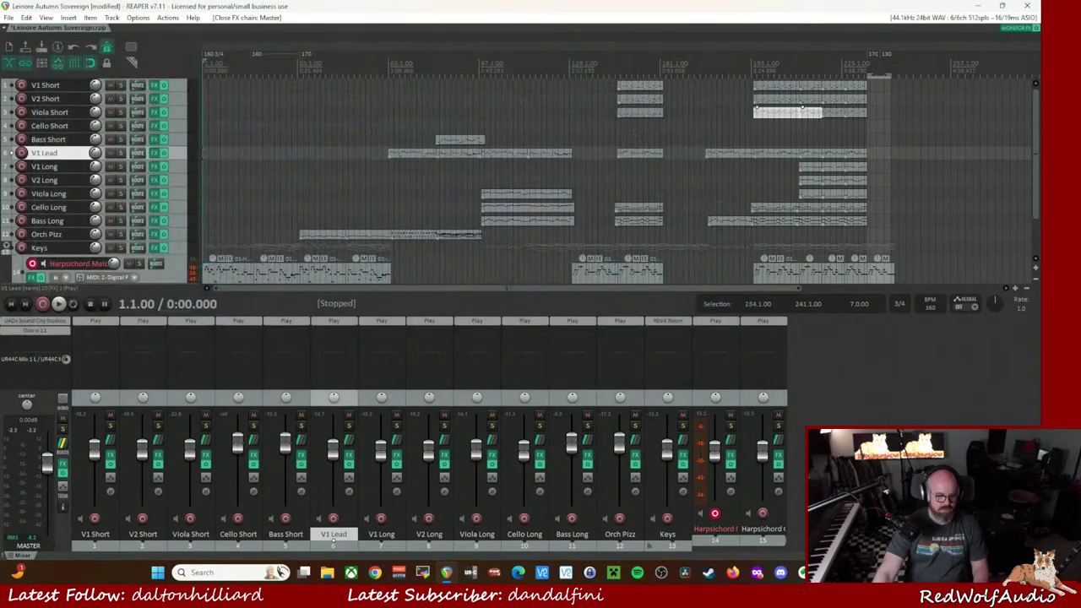
pyautogui.keyDown('shift'); pyautogui.click(49, 327); pyautogui.keyUp('shift')
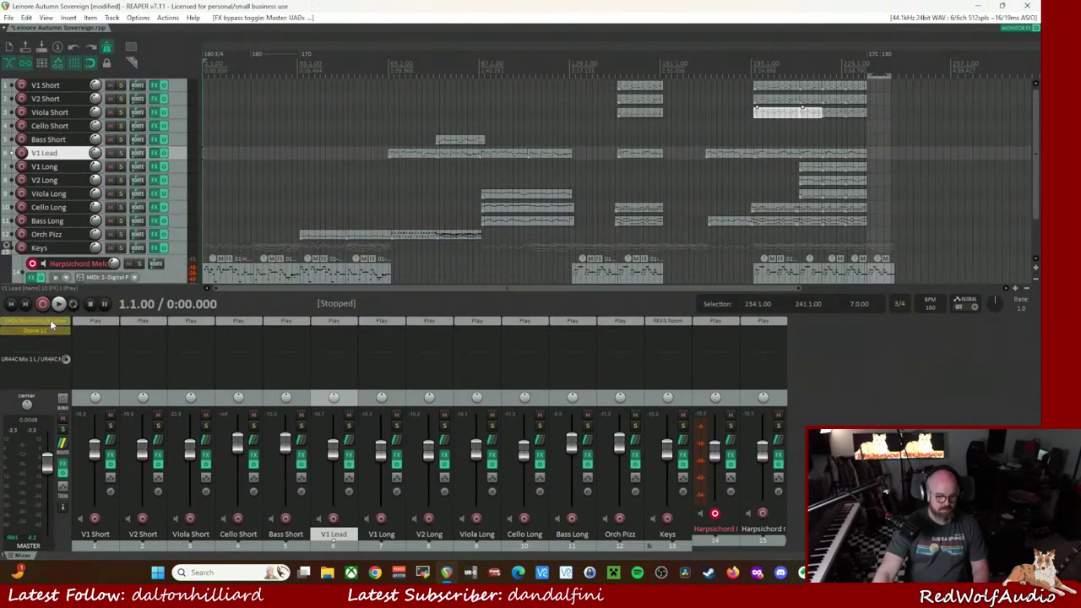
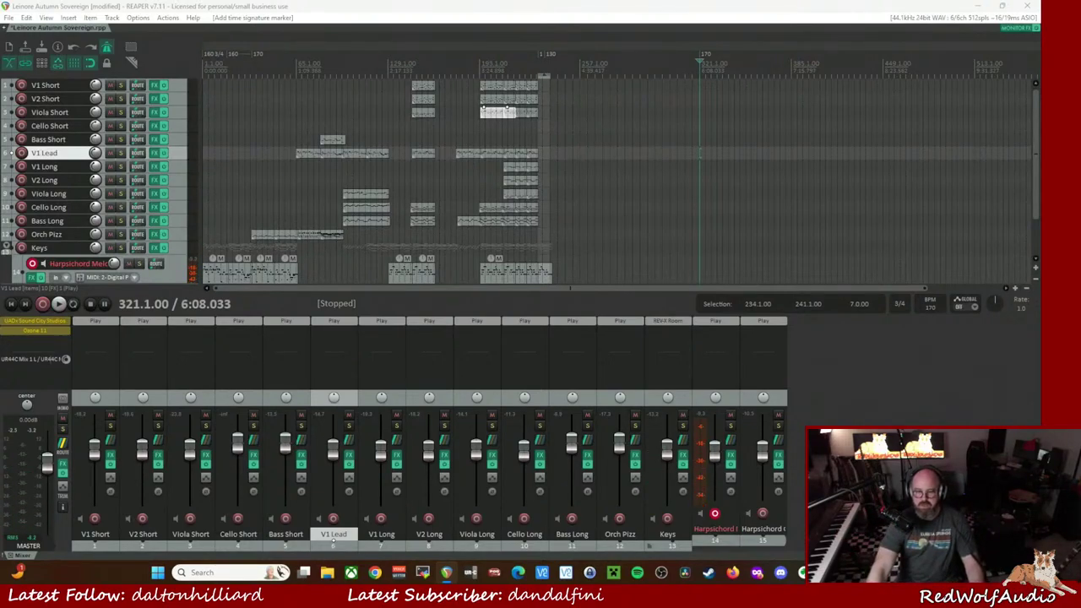
# - Record a trial MIDI take on the Harpsichord Melody track from measure 385 and delete the recorded file
pyautogui.click(791, 71)
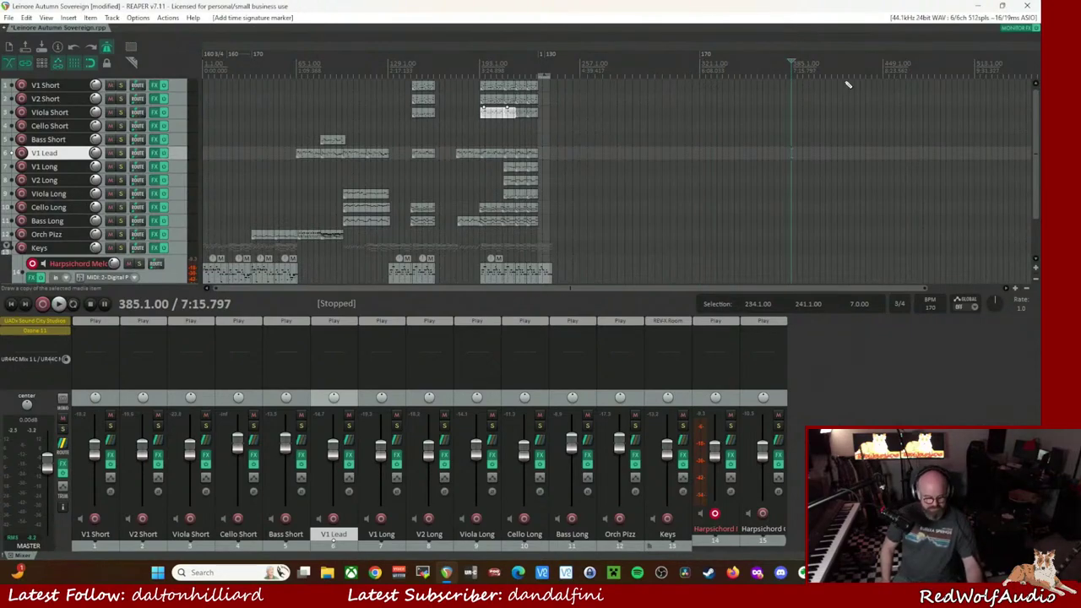
pyautogui.hotkey('ctrl', 'r')
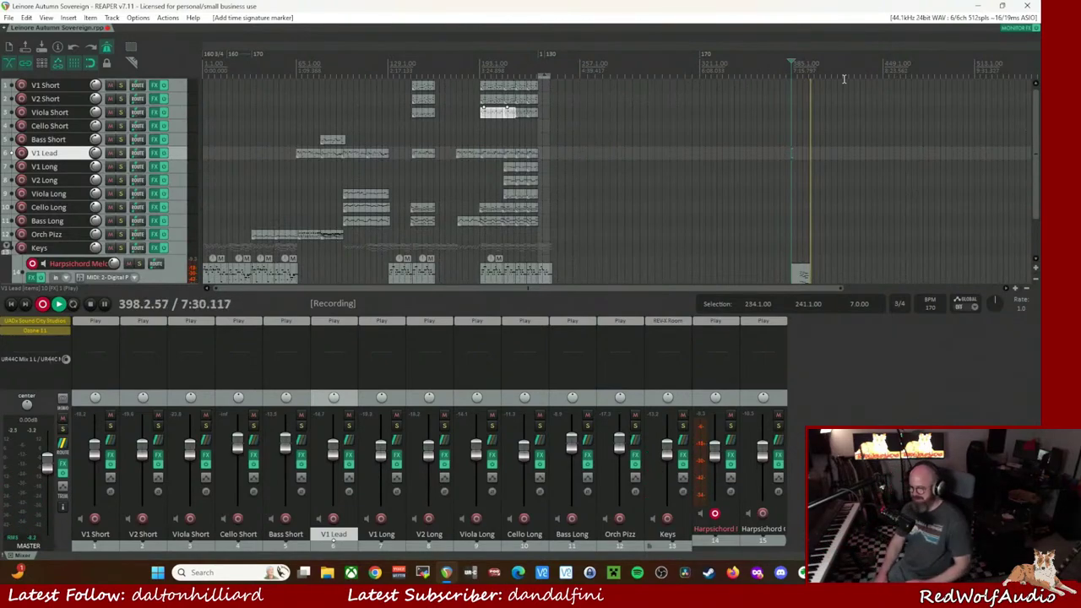
pyautogui.press('space')
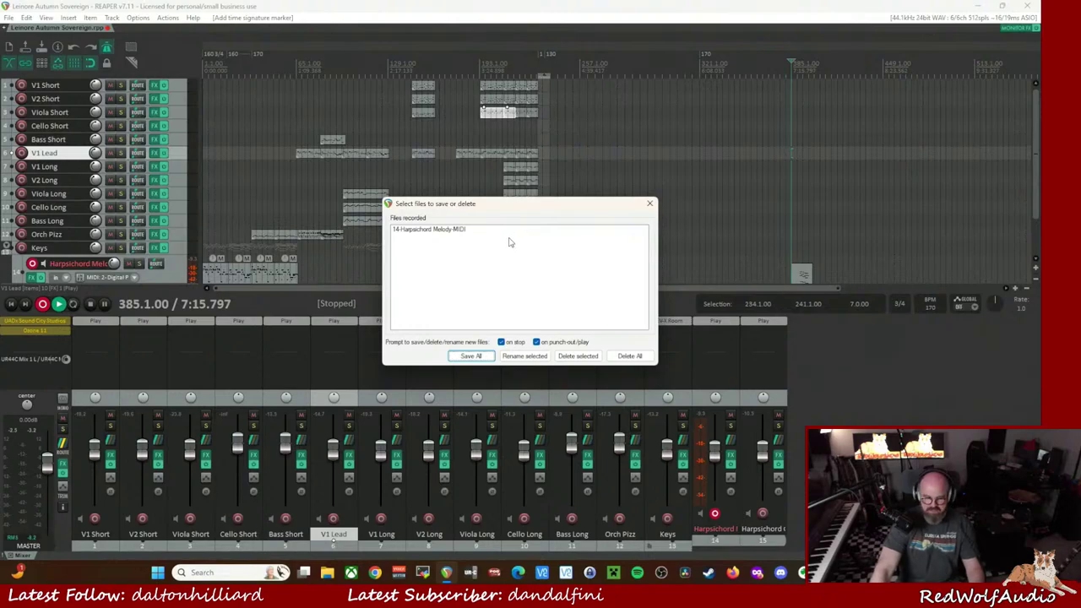
pyautogui.click(630, 355)
pyautogui.click(487, 318)
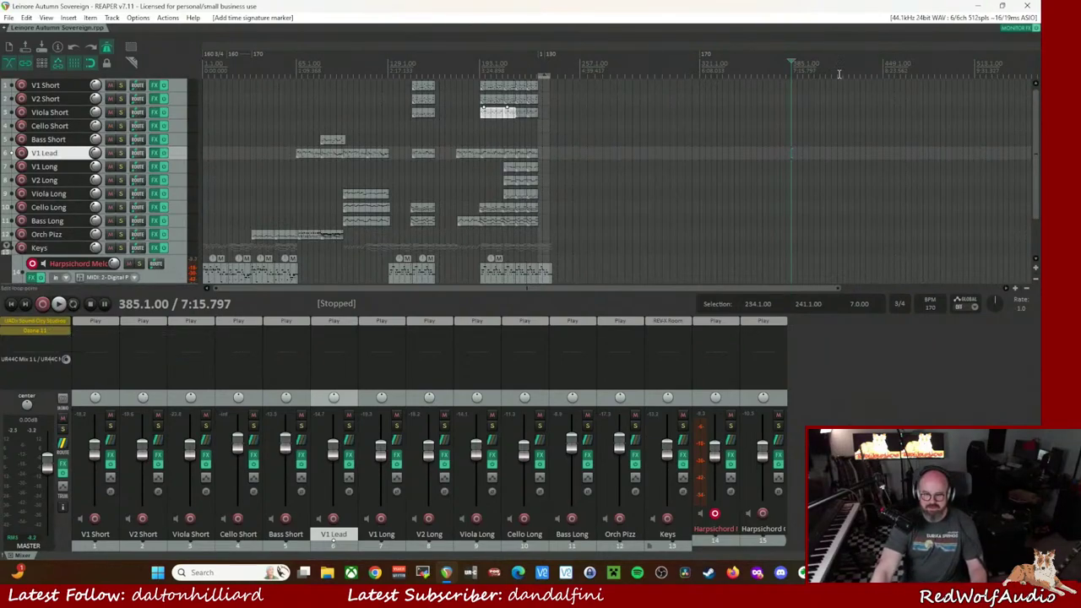
# - Set the tempo marker at measure 321 to 140 BPM
pyautogui.click(706, 56)
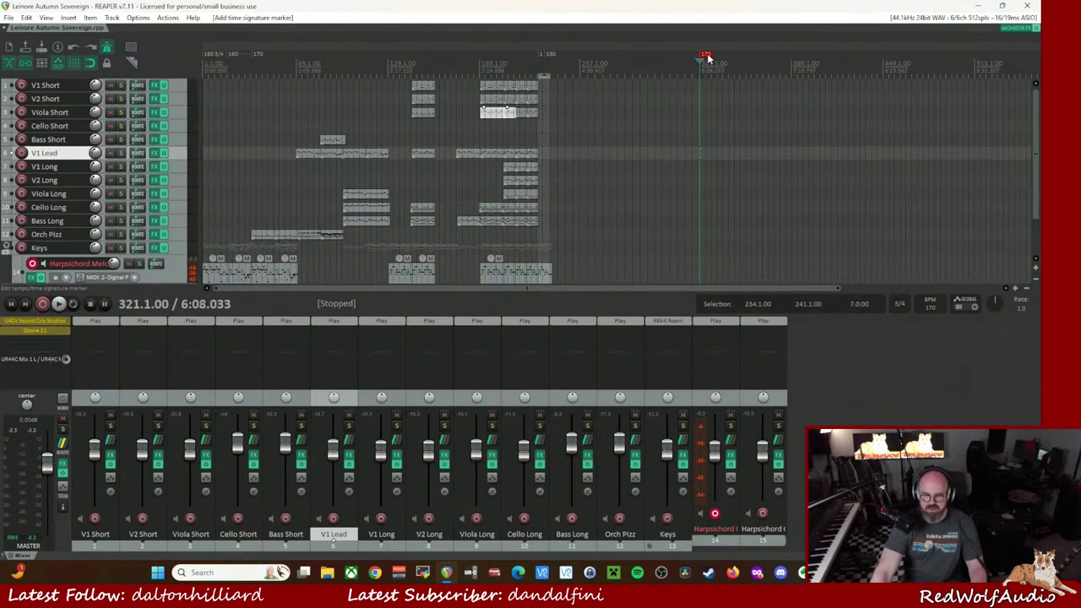
pyautogui.rightClick(708, 58)
pyautogui.click(718, 61)
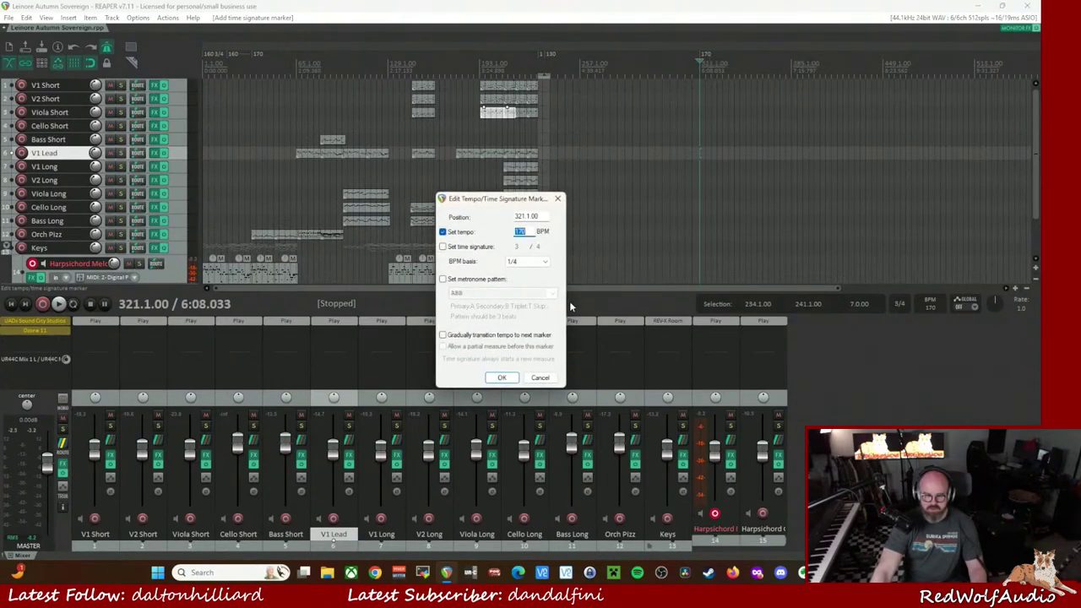
pyautogui.write('140')
pyautogui.press('Return')
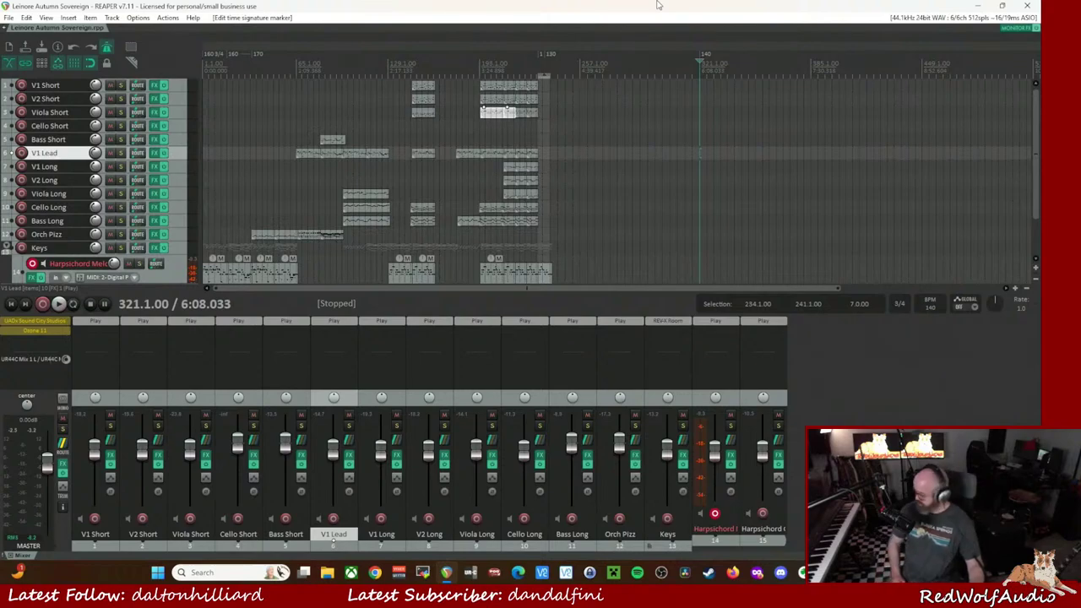
# - Record a MIDI take on the Harpsichord Melody track from measure 321 and save the recorded file
pyautogui.hotkey('ctrl', 'r')
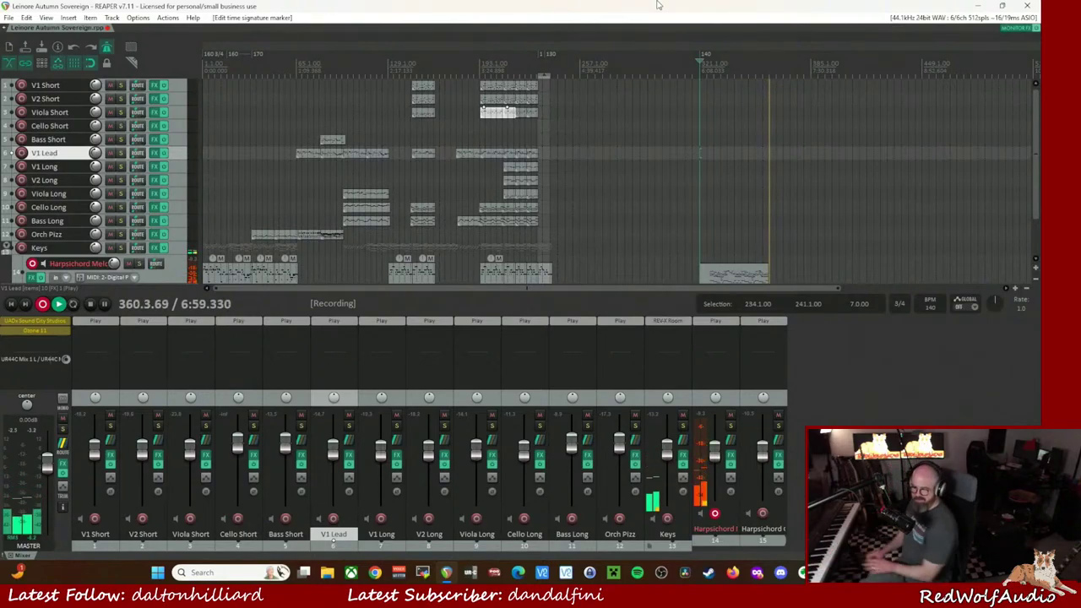
pyautogui.press('space')
pyautogui.press('Return')
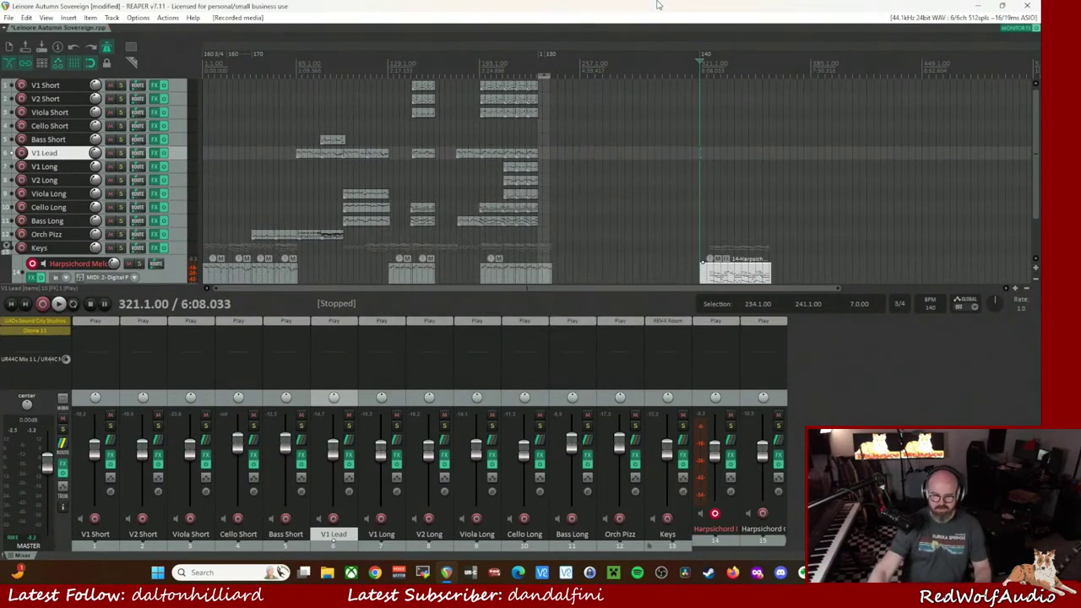
# - Play back the saved harpsichord take, check its notes in the MIDI editor, and delete the take from the track
pyautogui.scroll(5, 805, 167)
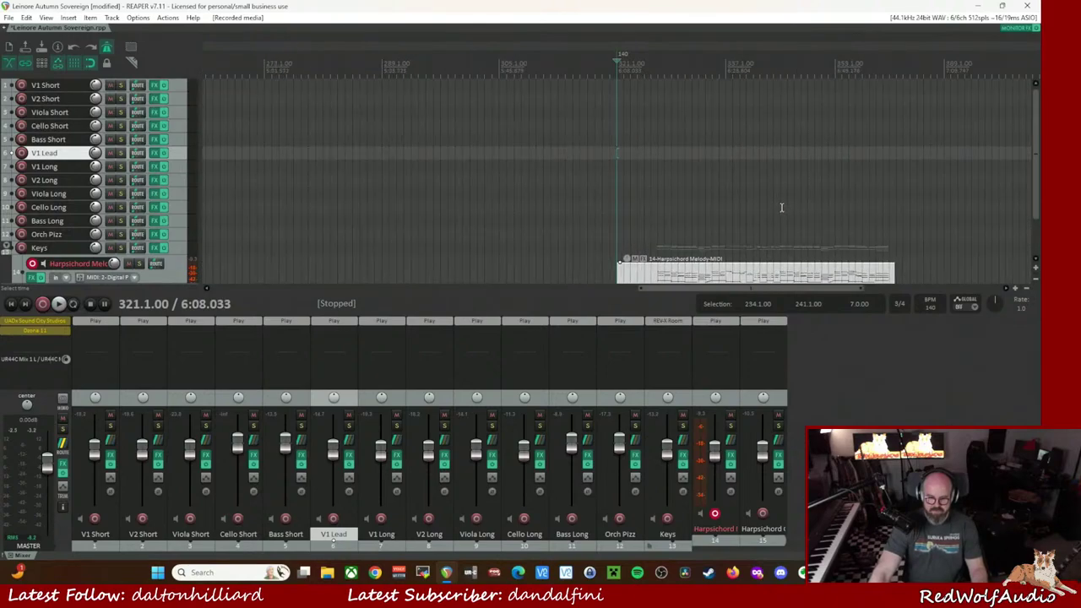
pyautogui.press('space')
pyautogui.click(695, 283)
pyautogui.doubleClick(694, 283)
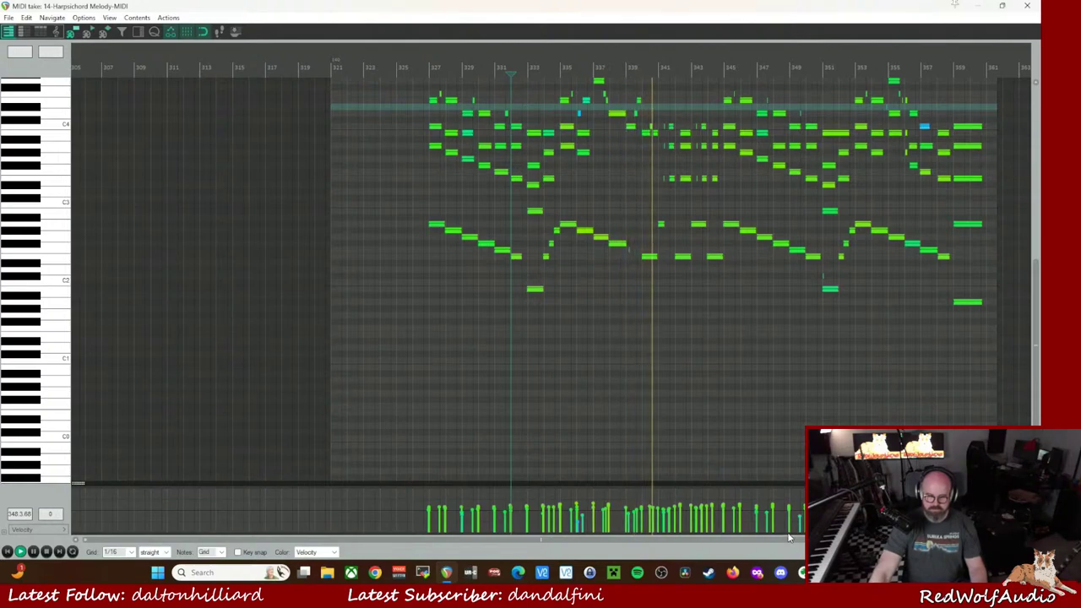
pyautogui.press('space')
pyautogui.click(1028, 6)
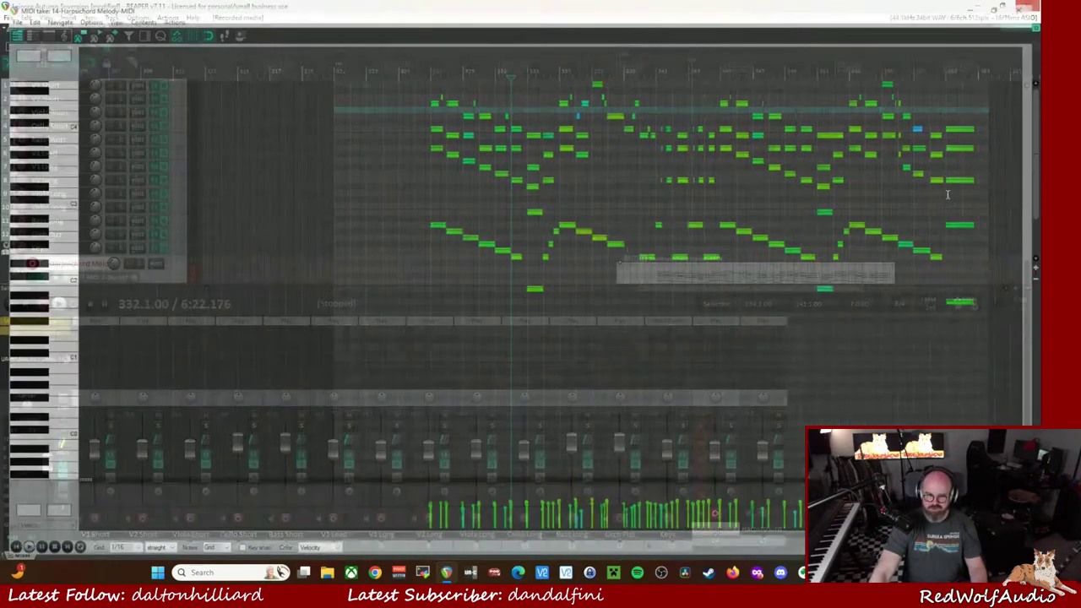
pyautogui.click(733, 275)
pyautogui.press('Delete')
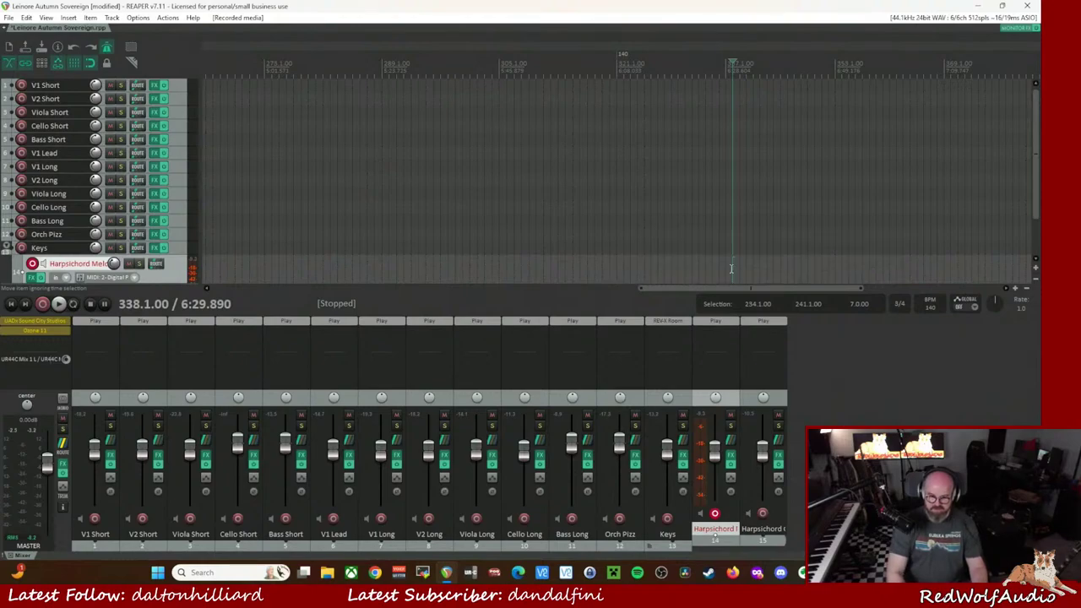
# - Record a new, longer MIDI take on the Harpsichord Melody track from measure 321 and save it
pyautogui.click(617, 71)
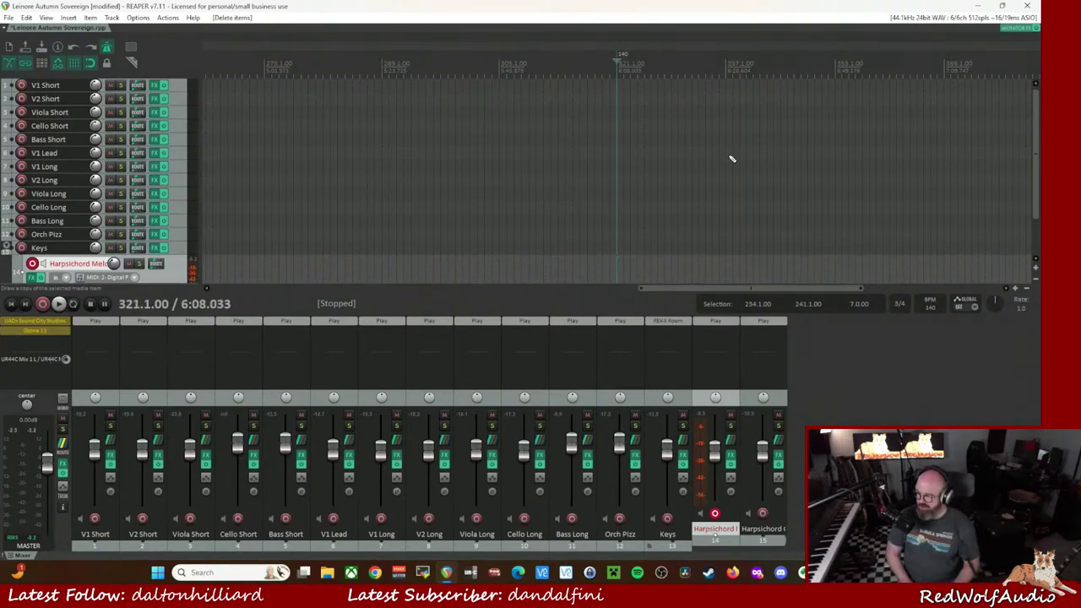
pyautogui.hotkey('ctrl', 'r')
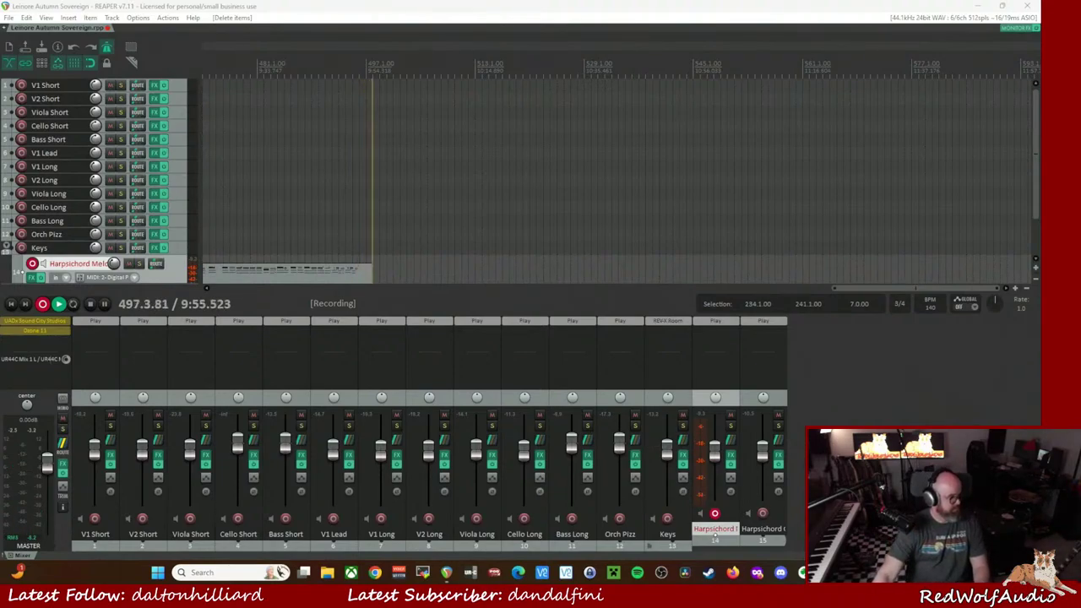
pyautogui.press('space')
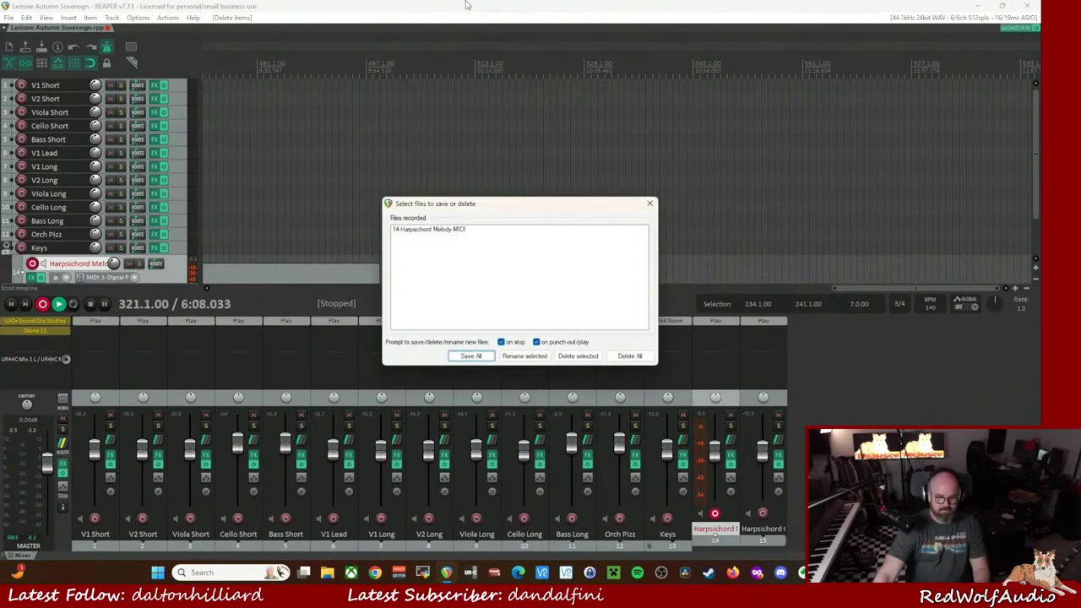
pyautogui.click(478, 357)
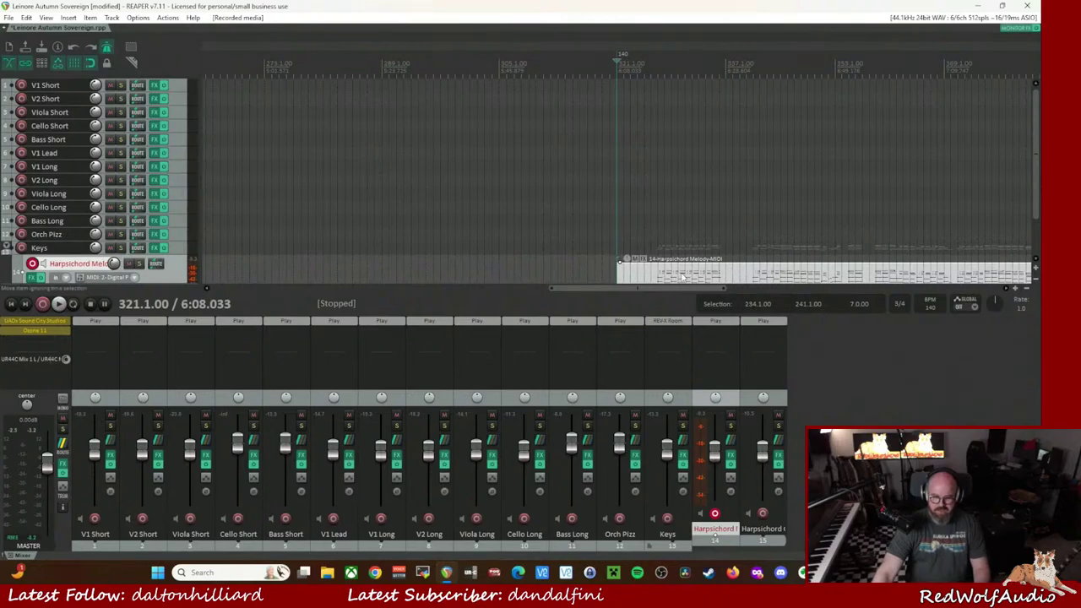
# - Listen to the closing part of the new harpsichord take from measure 465
pyautogui.hscroll(6, 680, 291)
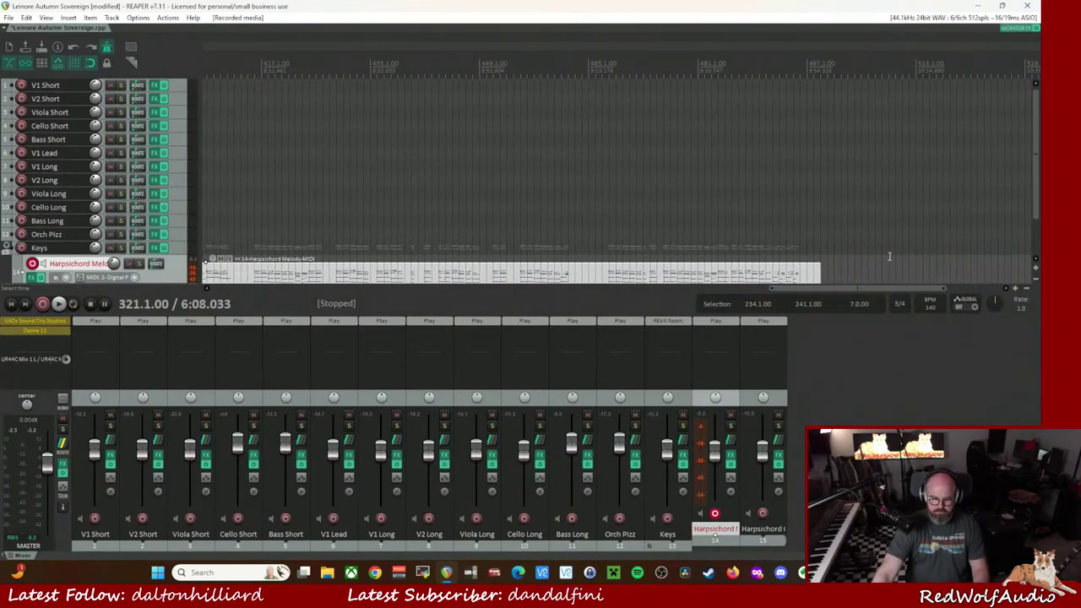
pyautogui.click(590, 71)
pyautogui.press('space')
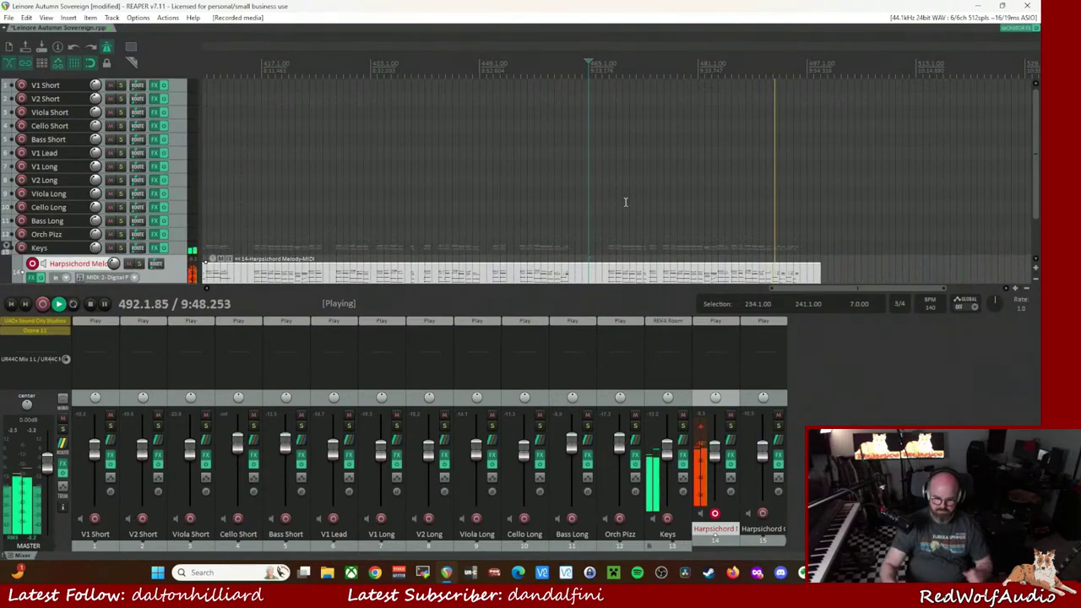
pyautogui.press('space')
# - Split the harpsichord take at measure 475 and delete everything before the split
pyautogui.click(658, 85)
pyautogui.press('s')
pyautogui.click(616, 277)
pyautogui.press('Delete')
# - Examine and play the trimmed harpsichord item's notes in the MIDI editor from measure 475, and return to the arrangement
pyautogui.click(703, 281)
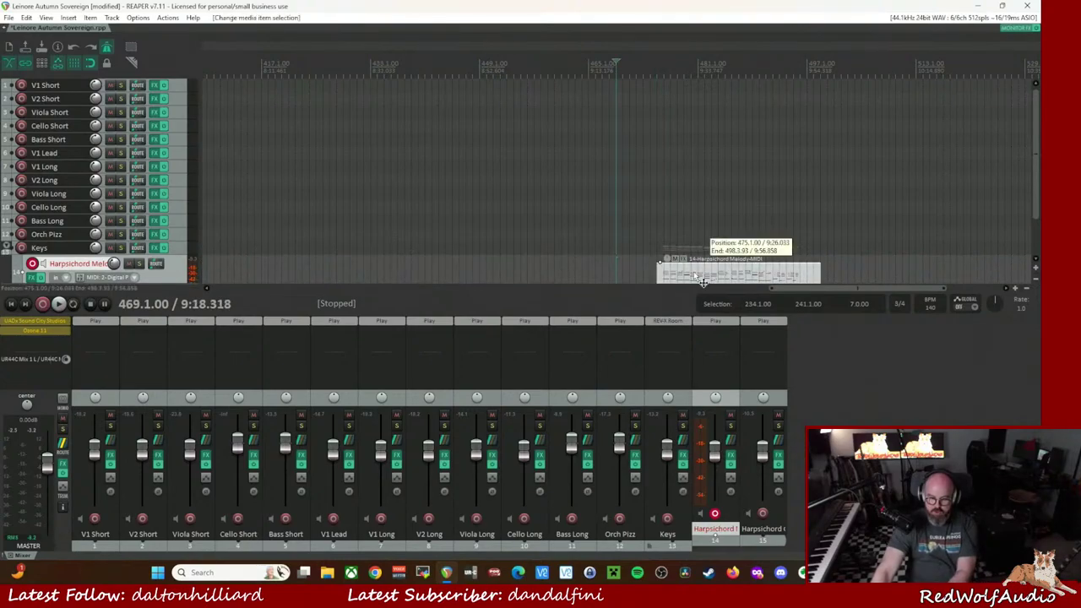
pyautogui.doubleClick(703, 282)
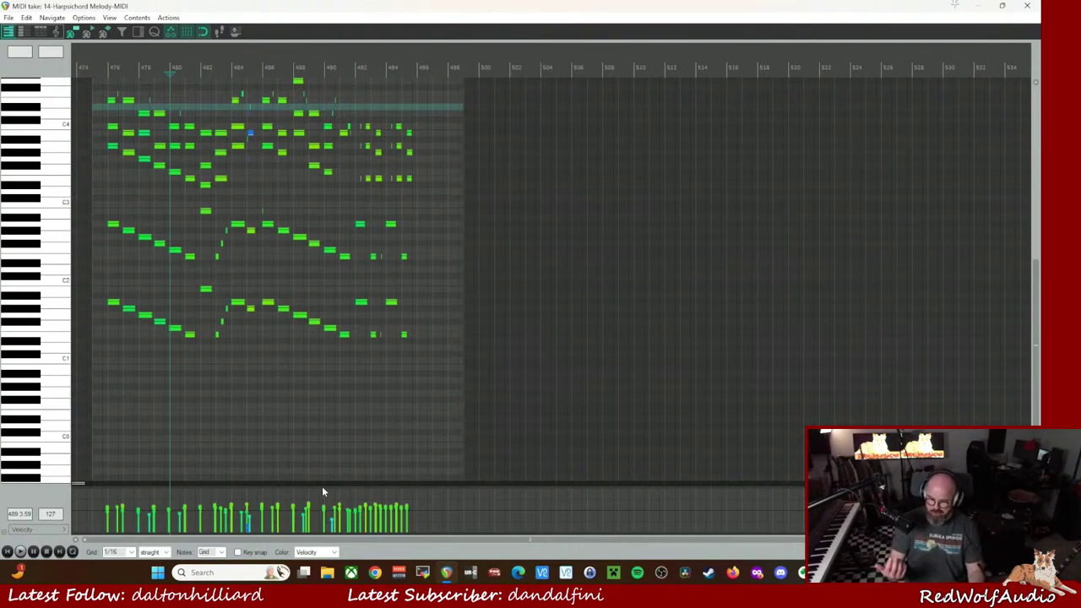
pyautogui.press('space')
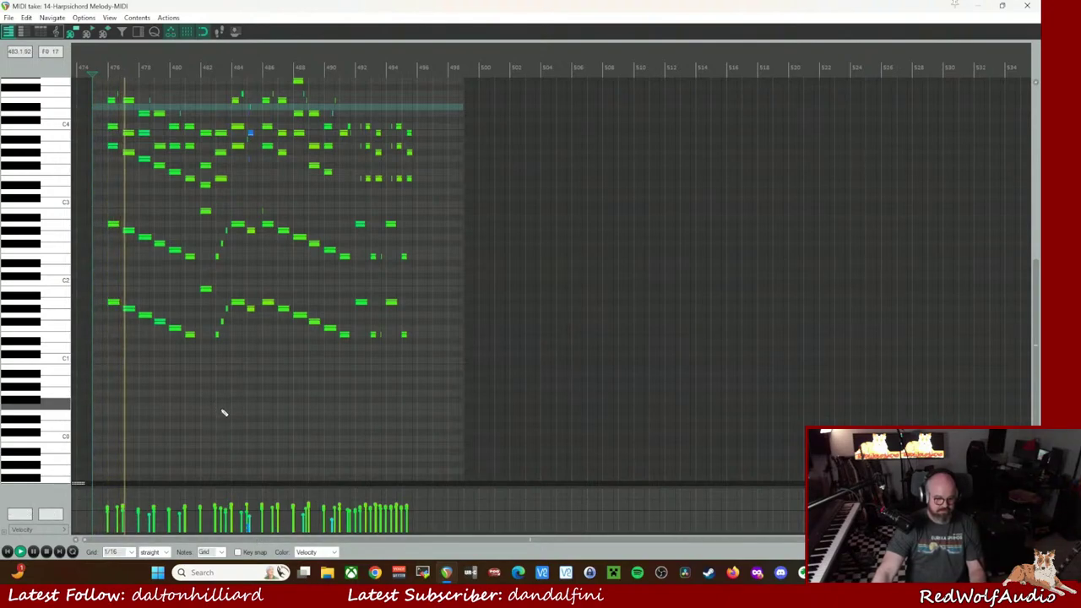
pyautogui.press('space')
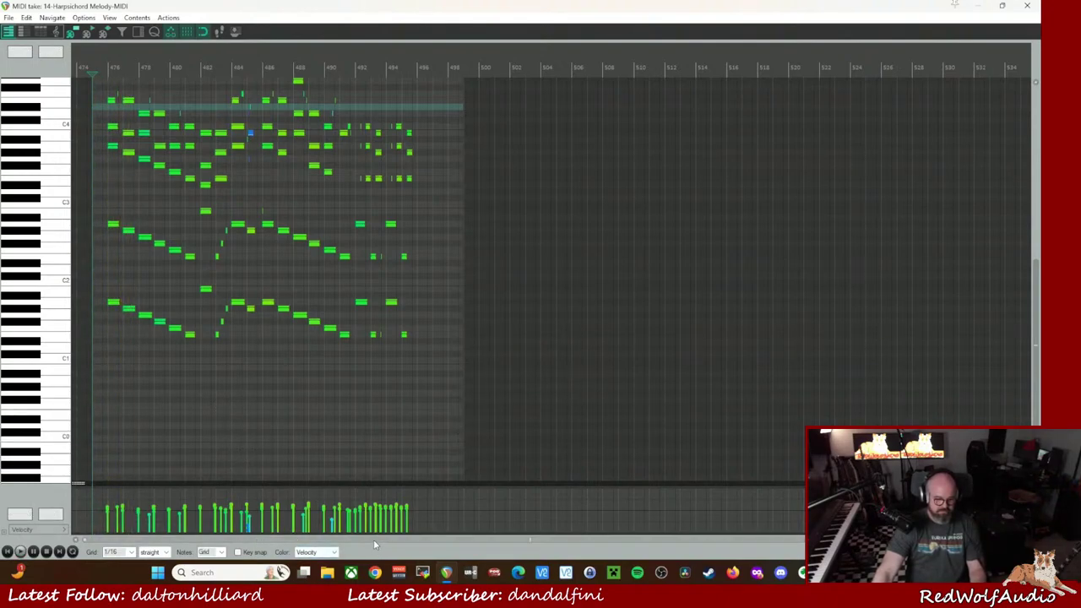
pyautogui.press('space')
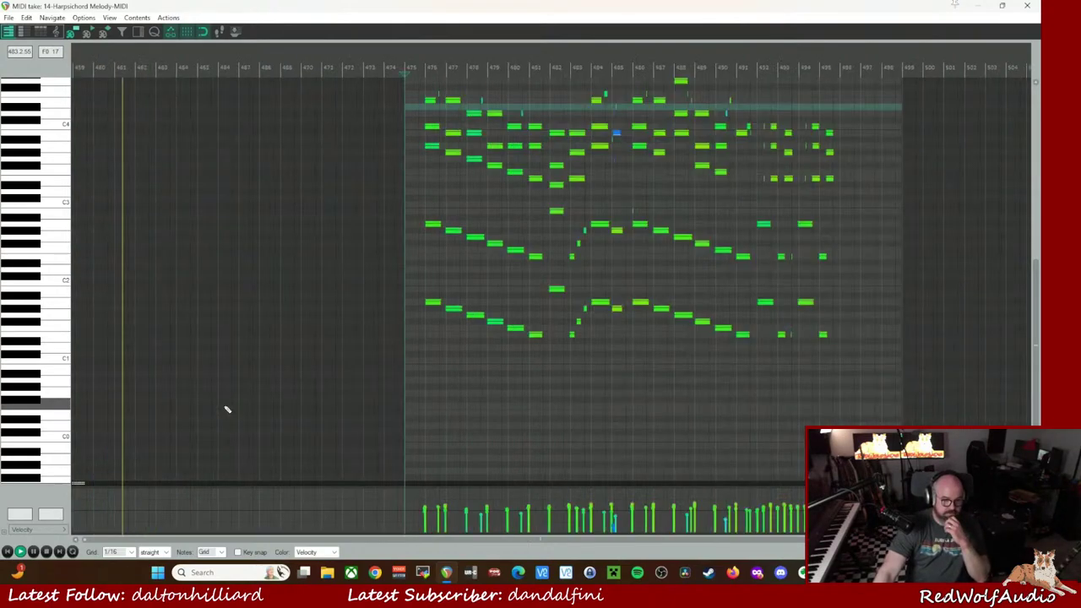
pyautogui.scroll(3, 228, 411)
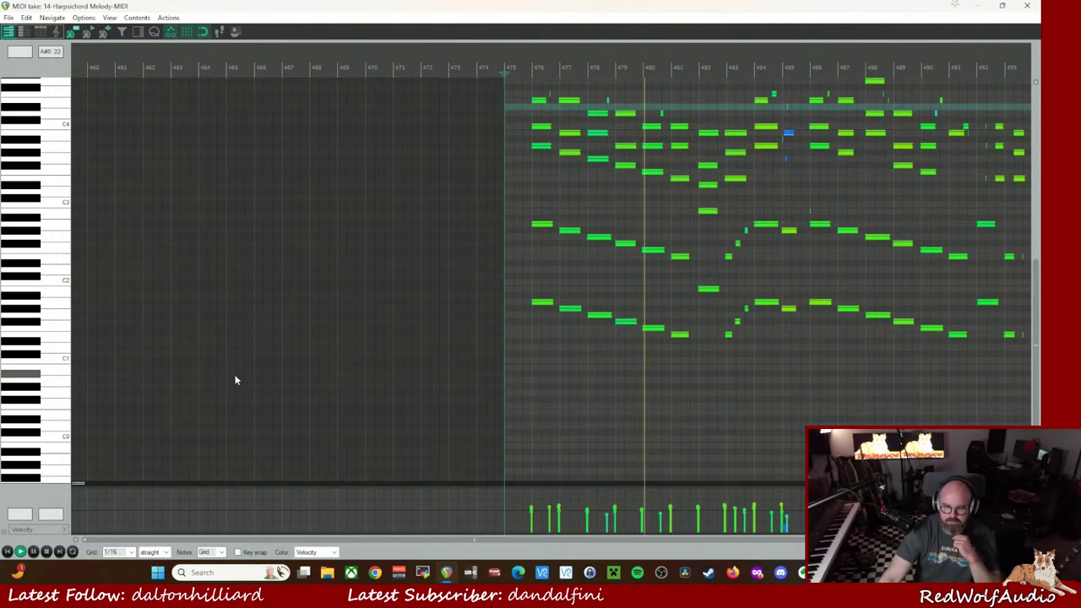
pyautogui.click(653, 539)
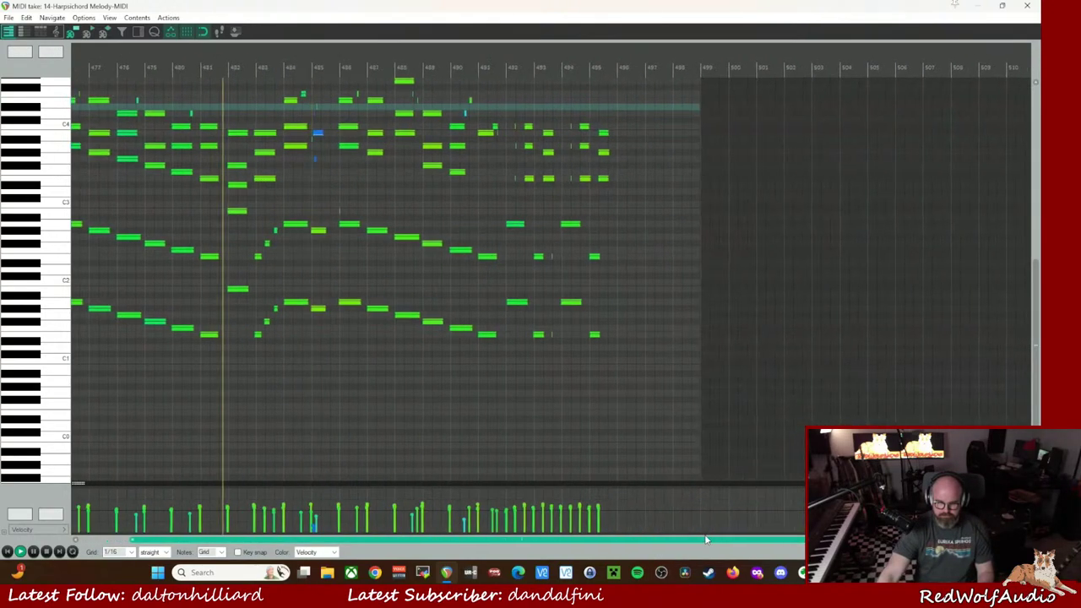
pyautogui.hscroll(-2, 575, 536)
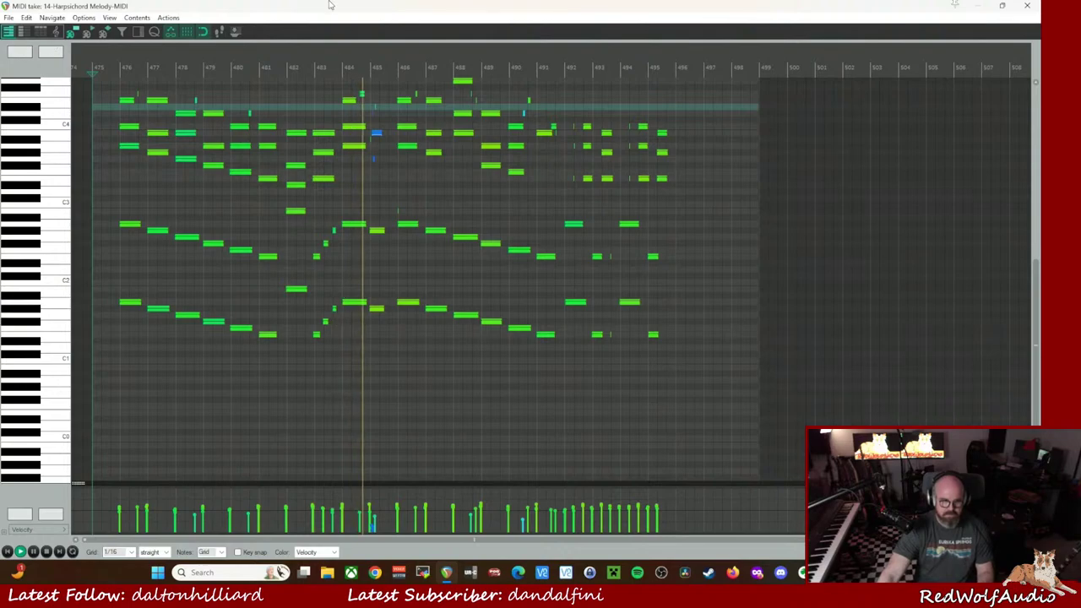
pyautogui.press('space')
pyautogui.press('Escape')
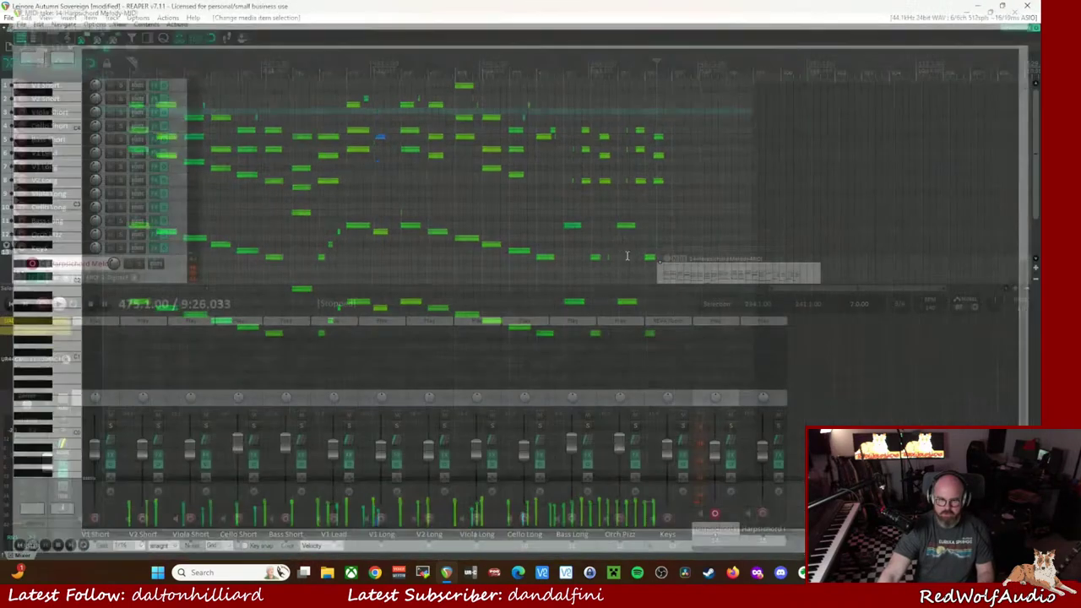
# - Find the repeated phrase in the harpsichord item by playing it from measure 484
pyautogui.scroll(5, 736, 250)
pyautogui.click(918, 102)
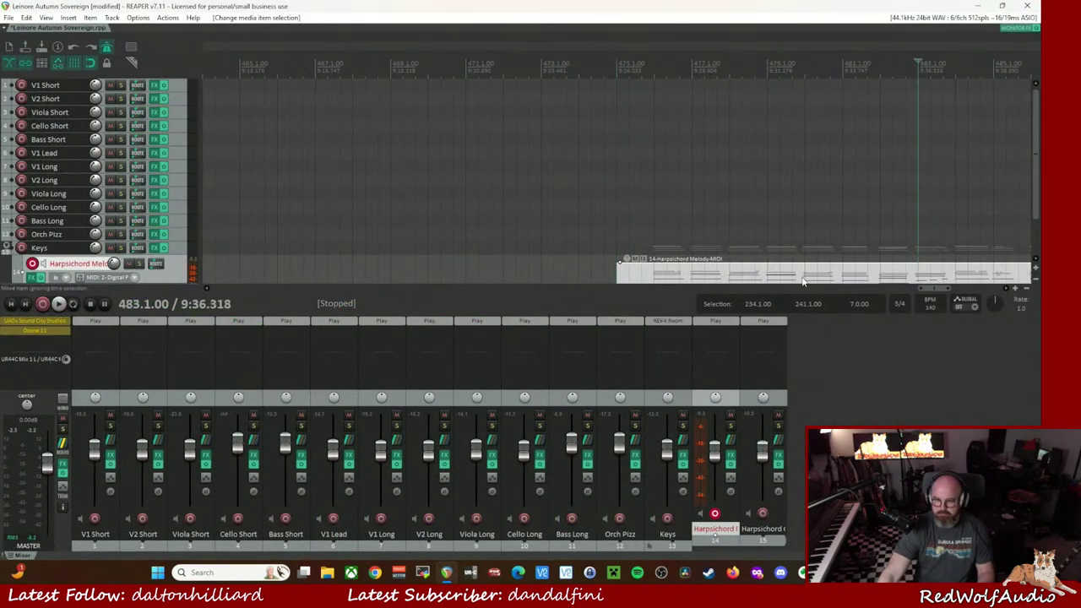
pyautogui.moveTo(938, 288); pyautogui.dragTo(959, 289)
pyautogui.click(429, 77)
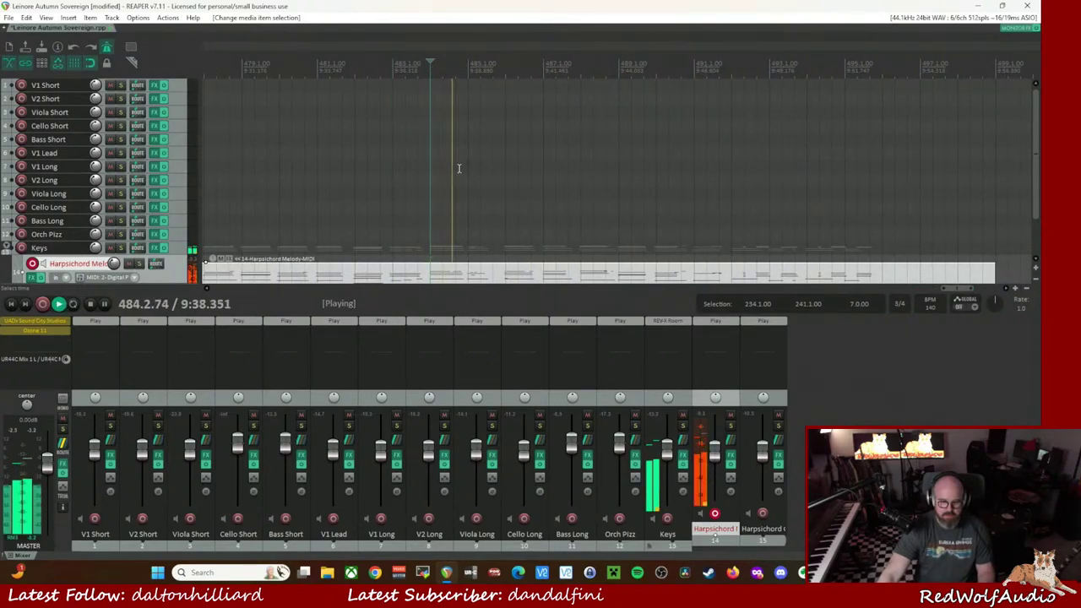
pyautogui.press('space')
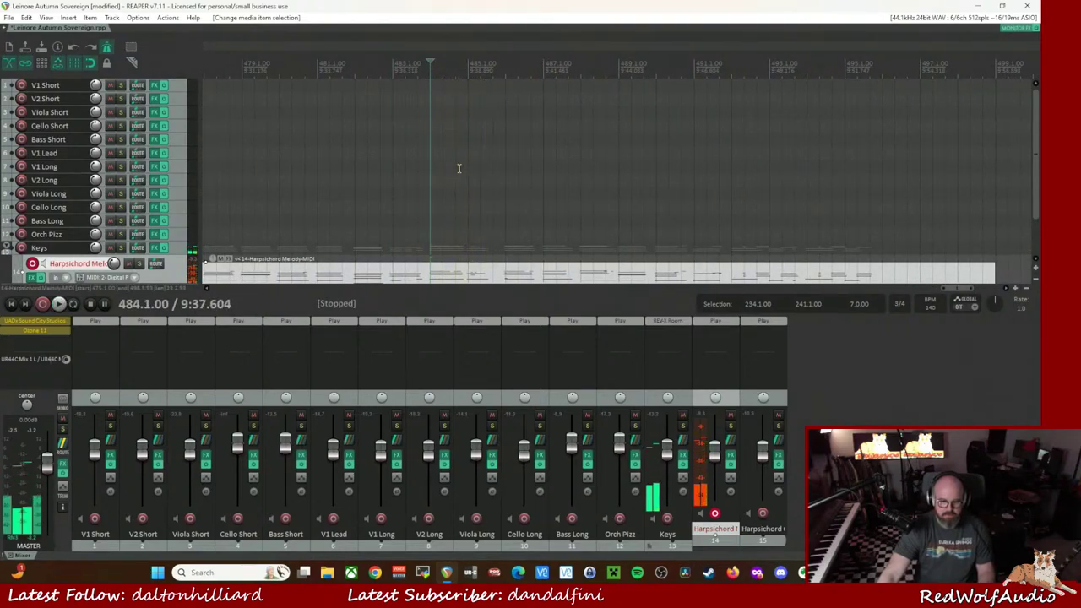
# - Quantize the position and length of all harpsichord notes to a straight 1/16 grid at 100% strength
pyautogui.doubleClick(479, 272)
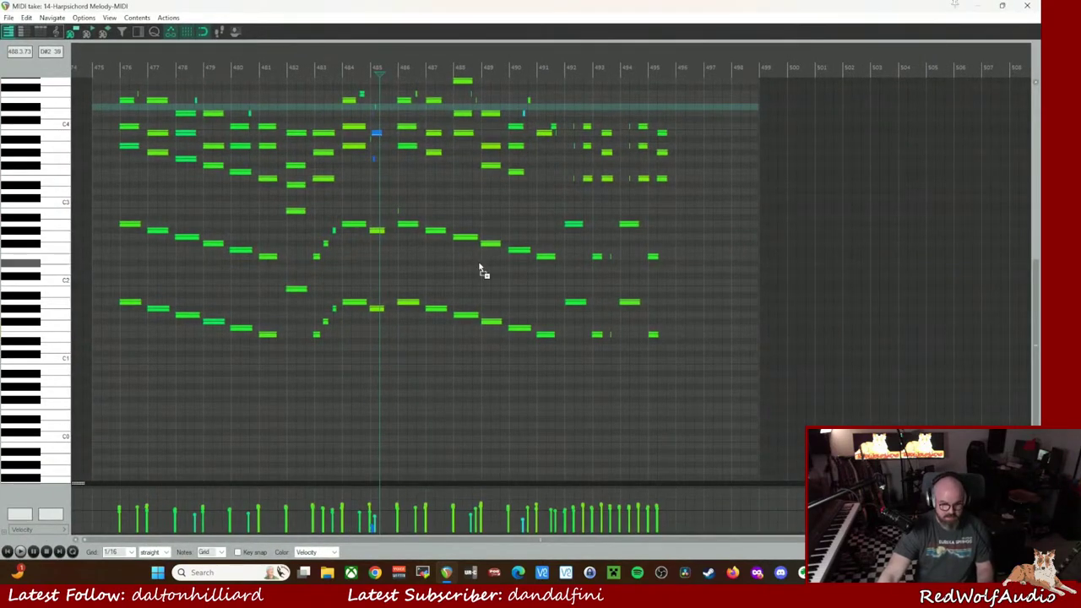
pyautogui.press('q')
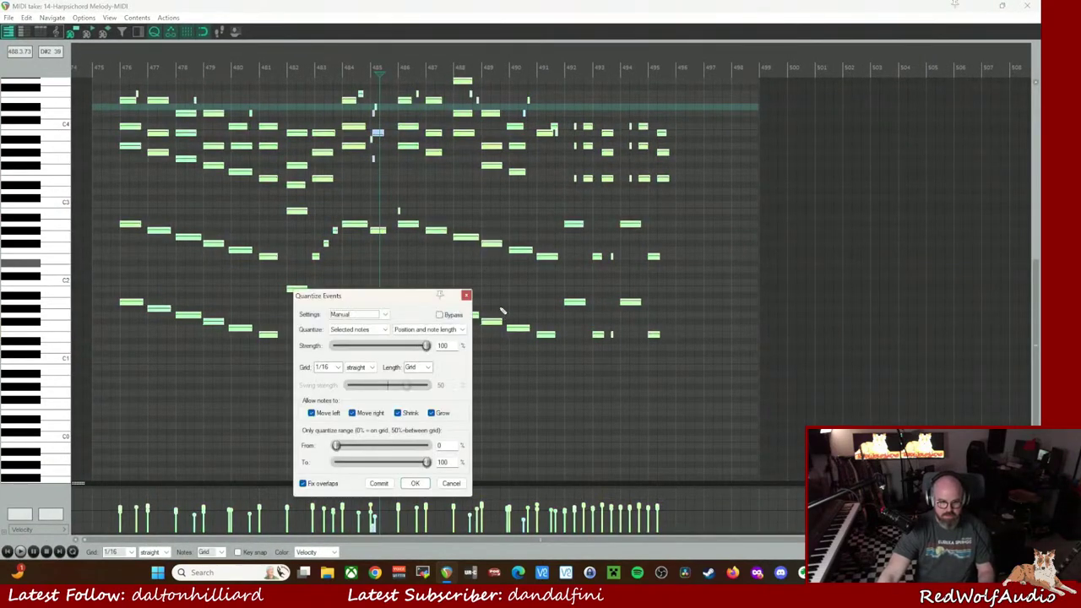
pyautogui.click(416, 483)
pyautogui.click(1024, 7)
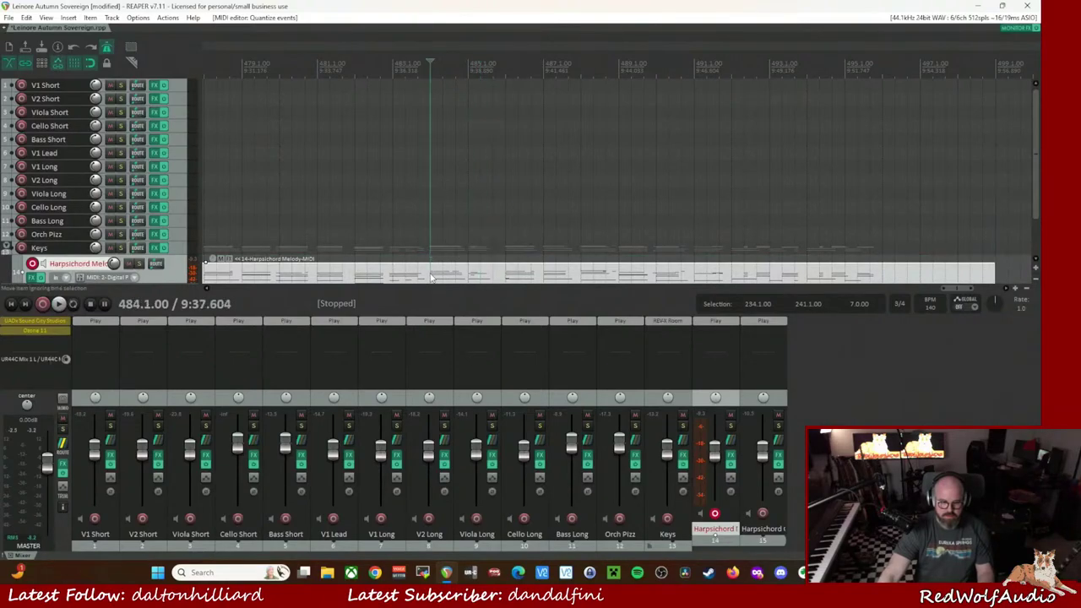
# - Cut two measures out of the harpsichord item at measure 484, close the gap, and glue the pieces into one item
pyautogui.press('s')
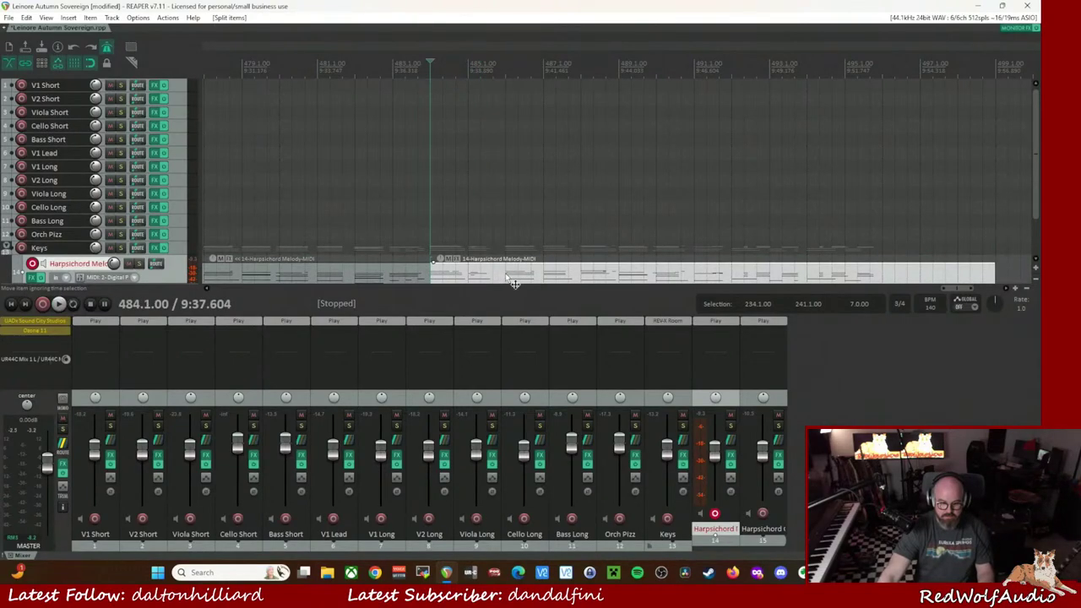
pyautogui.click(481, 274)
pyautogui.moveTo(526, 274); pyautogui.dragTo(460, 271)
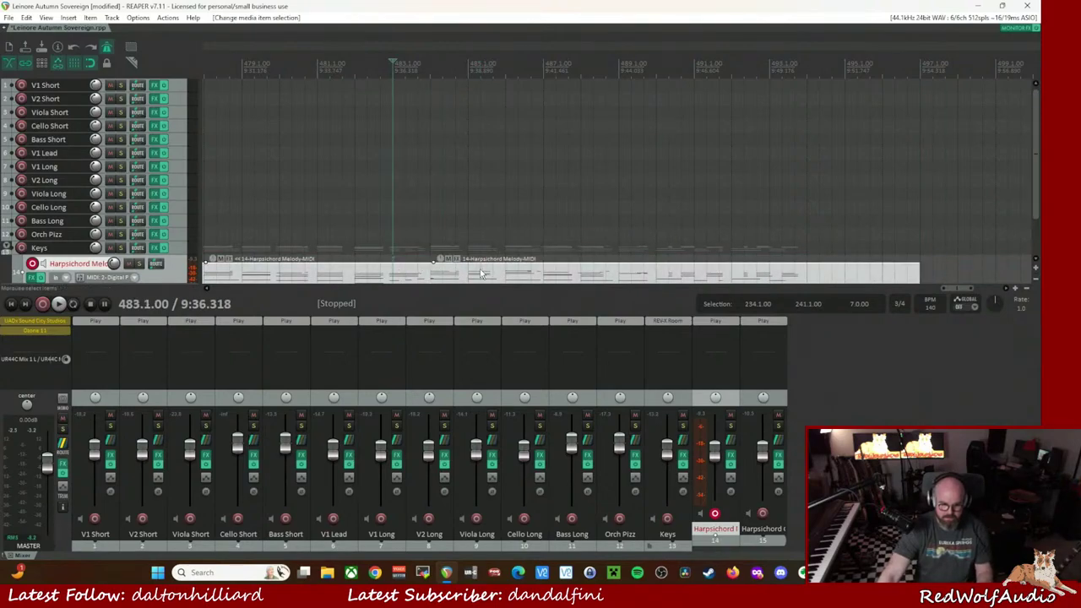
pyautogui.rightClick(481, 273)
pyautogui.click(501, 350)
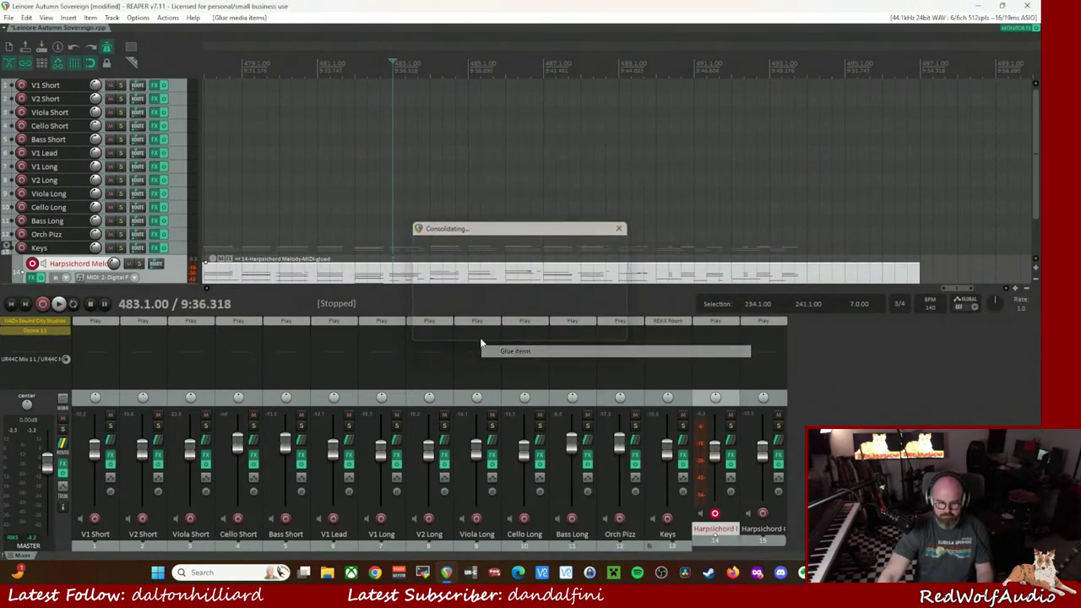
# - Open the glued harpsichord item in the MIDI editor and play its opening from measure 475
pyautogui.doubleClick(486, 275)
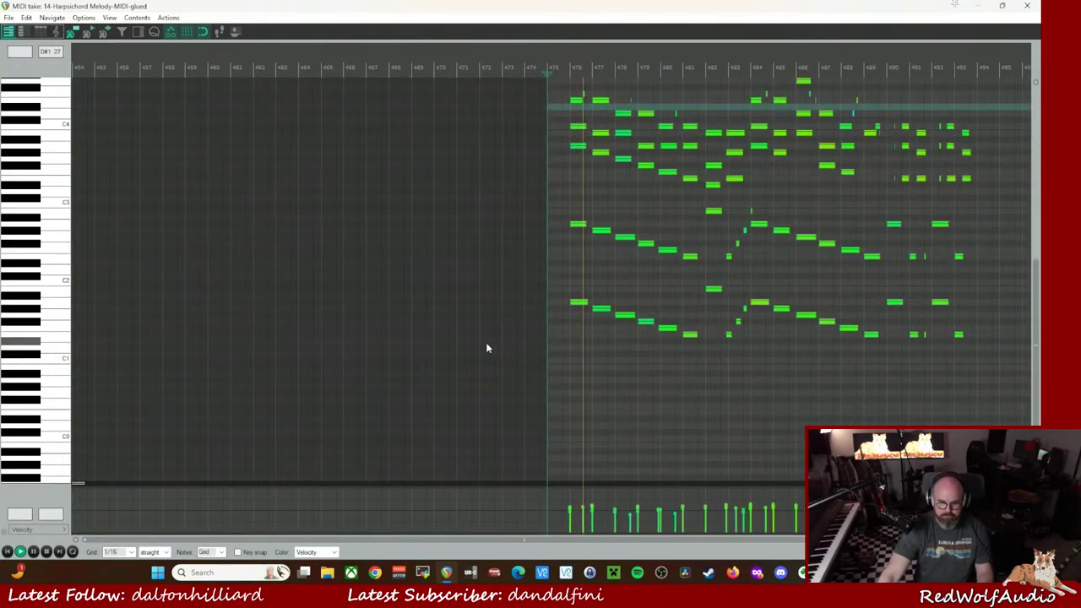
pyautogui.click(550, 538)
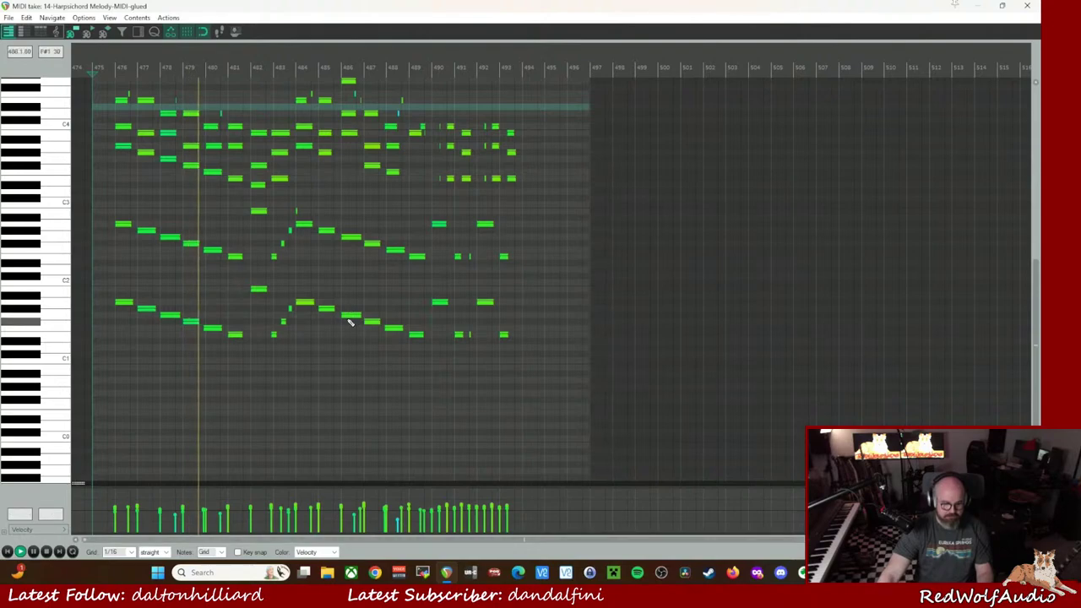
pyautogui.press('space')
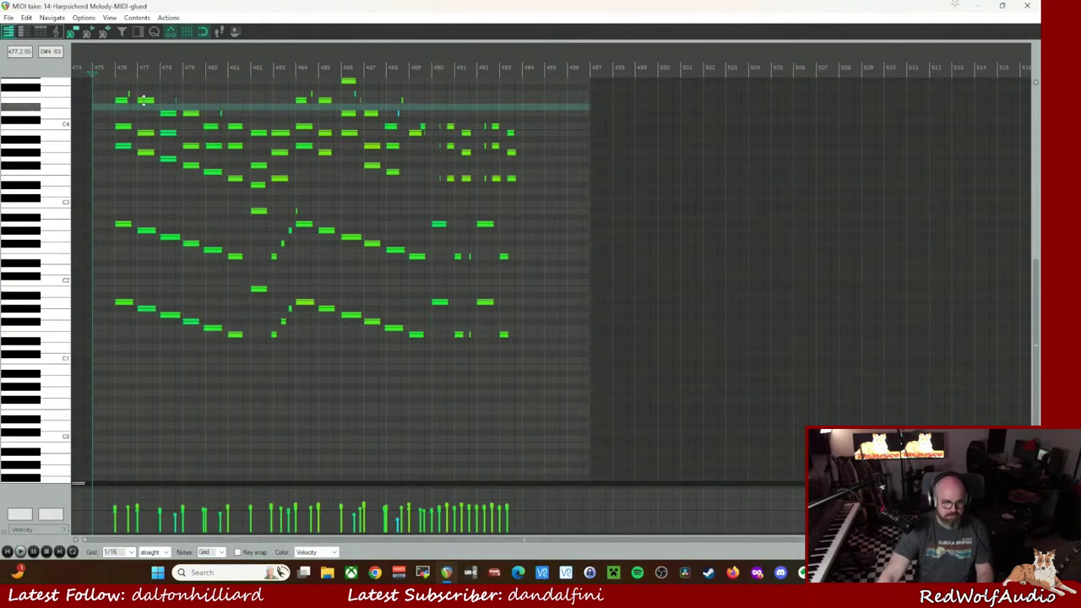
# - Shift the short F4 note in measure 476 onto the third beat, adjust its length, and play the phrase to check it
pyautogui.scroll(3, 295, 251)
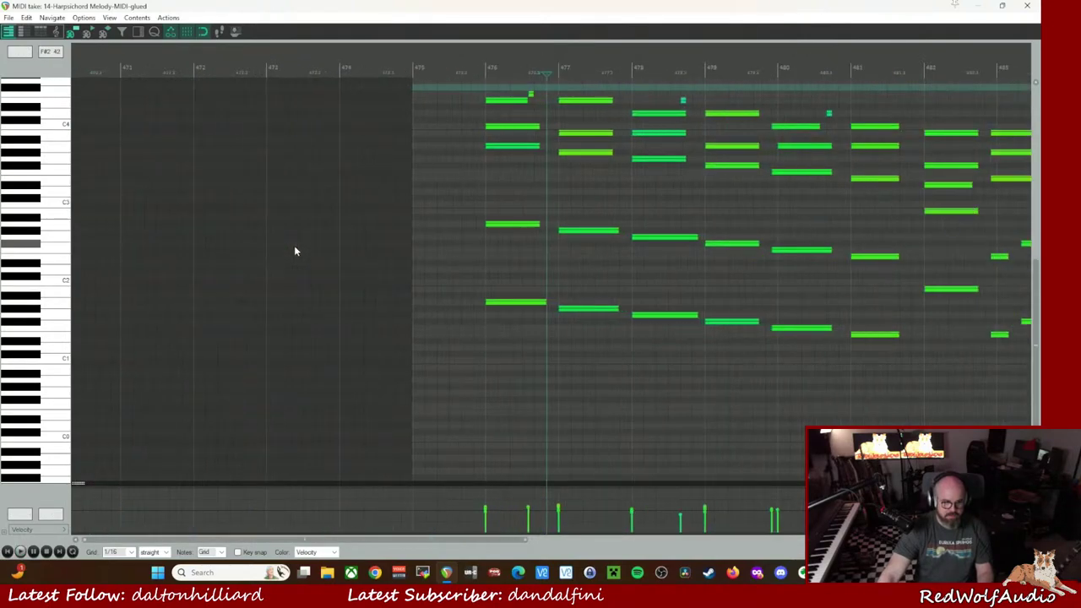
pyautogui.click(536, 97)
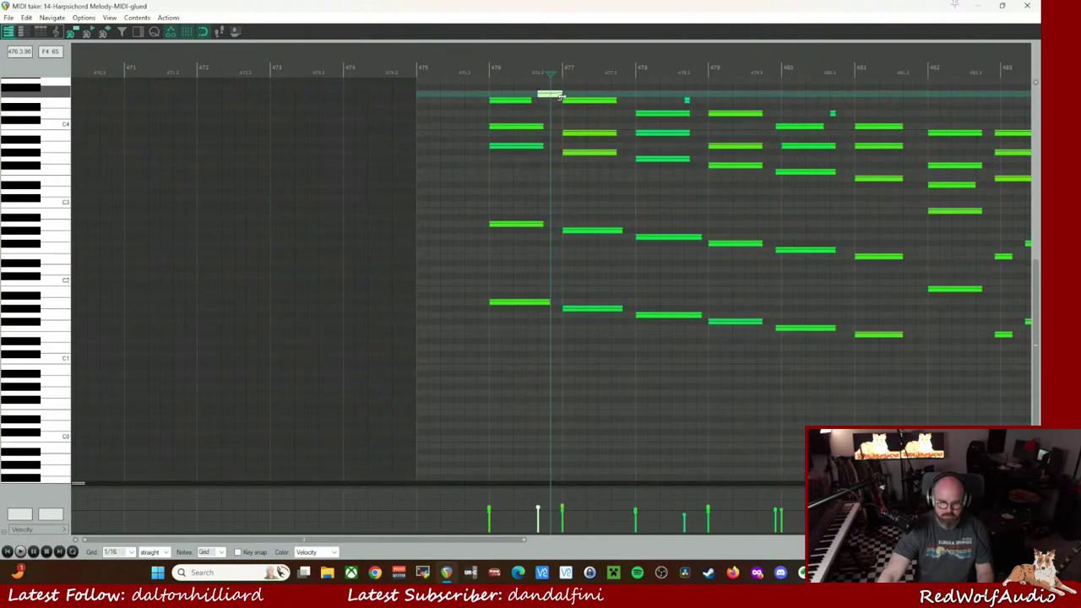
pyautogui.click(466, 75)
pyautogui.press('space')
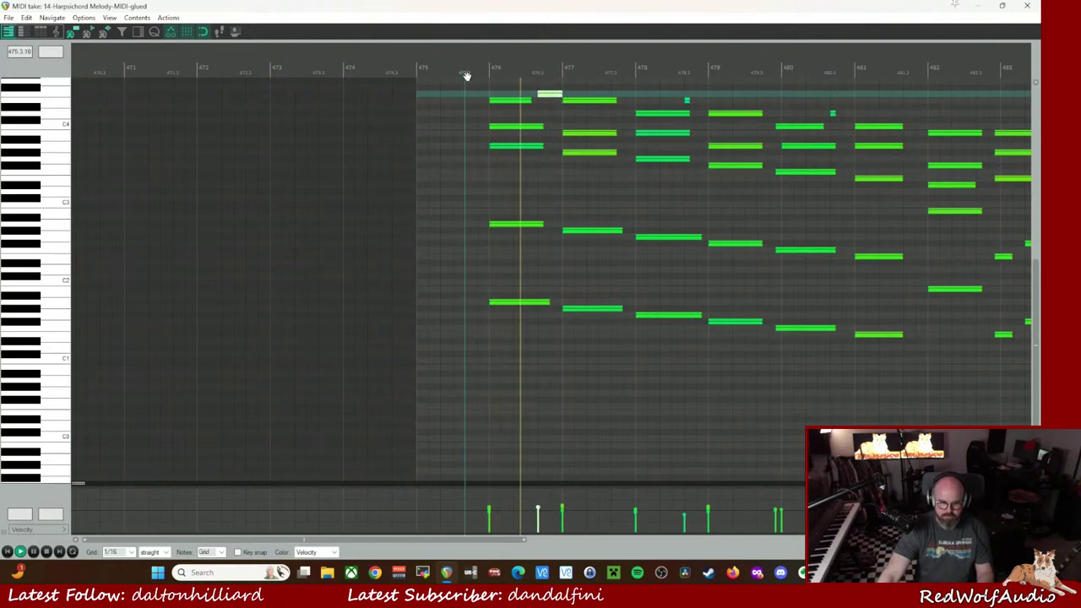
pyautogui.press('space')
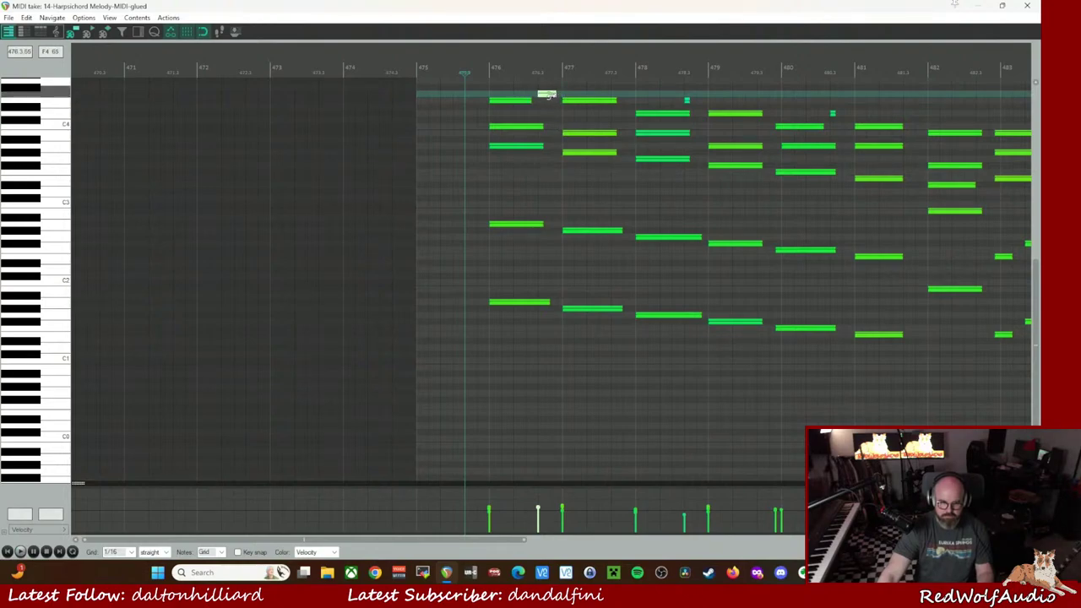
pyautogui.press('space')
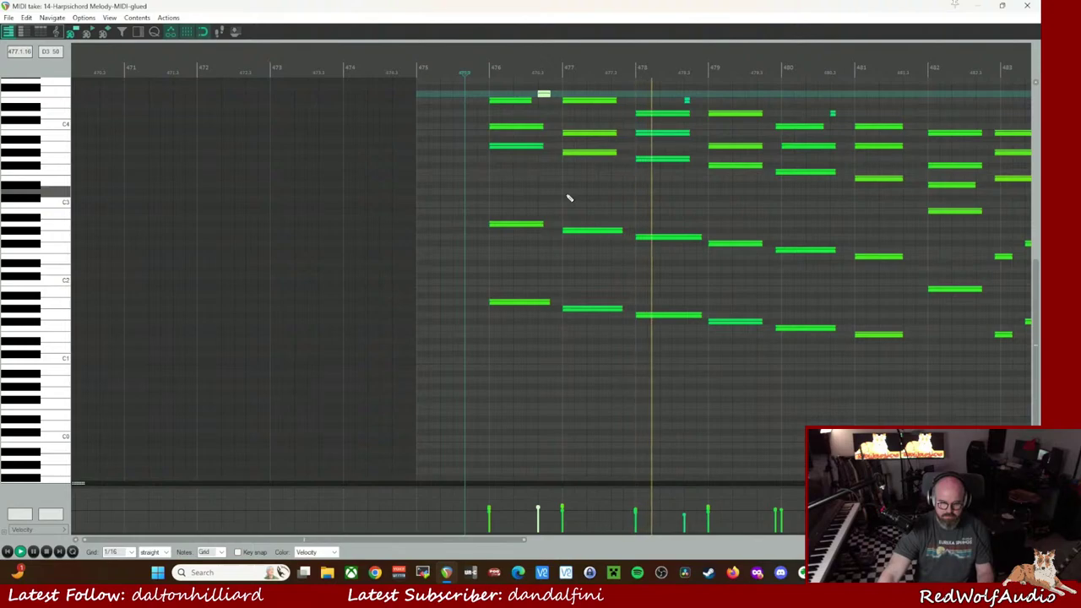
pyautogui.press('space')
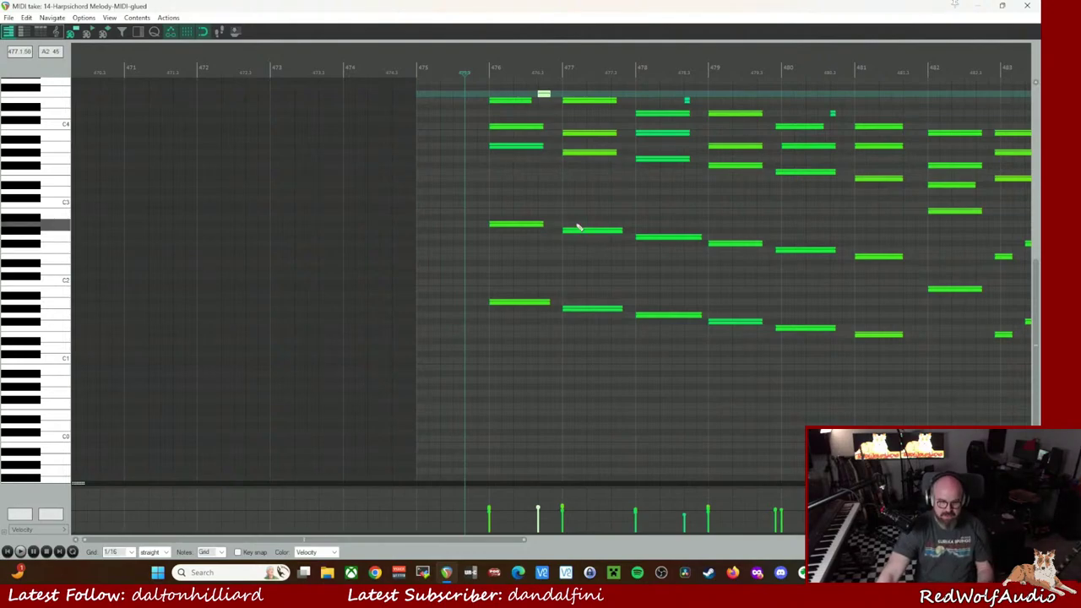
# - Quantize all harpsichord notes to a straight 1/16 grid with a straight 1/4 note length, and play the result
pyautogui.hotkey('ctrl', 'a')
pyautogui.press('q')
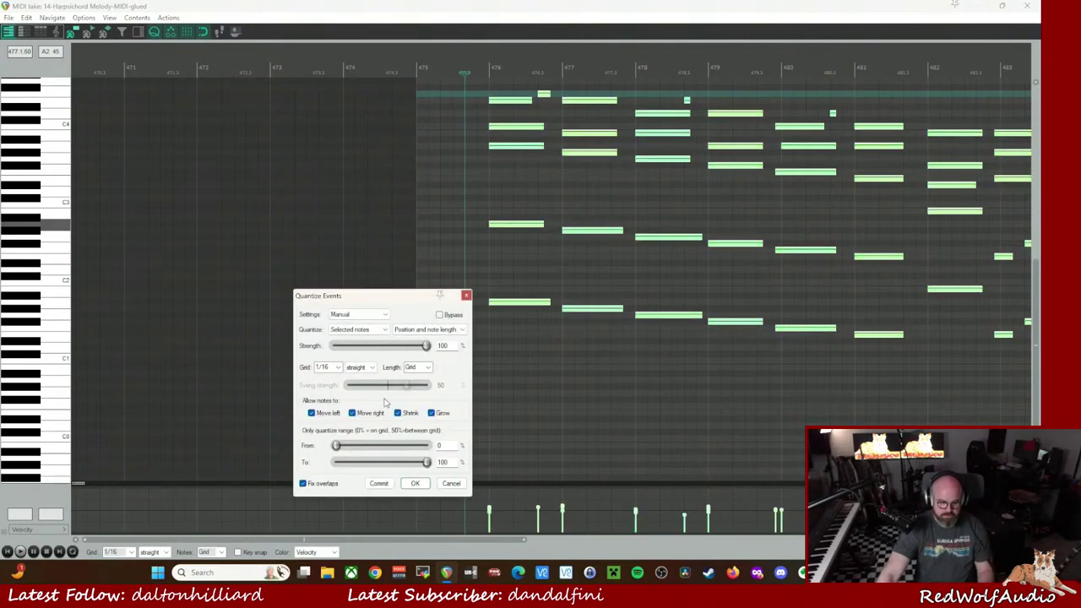
pyautogui.click(428, 367)
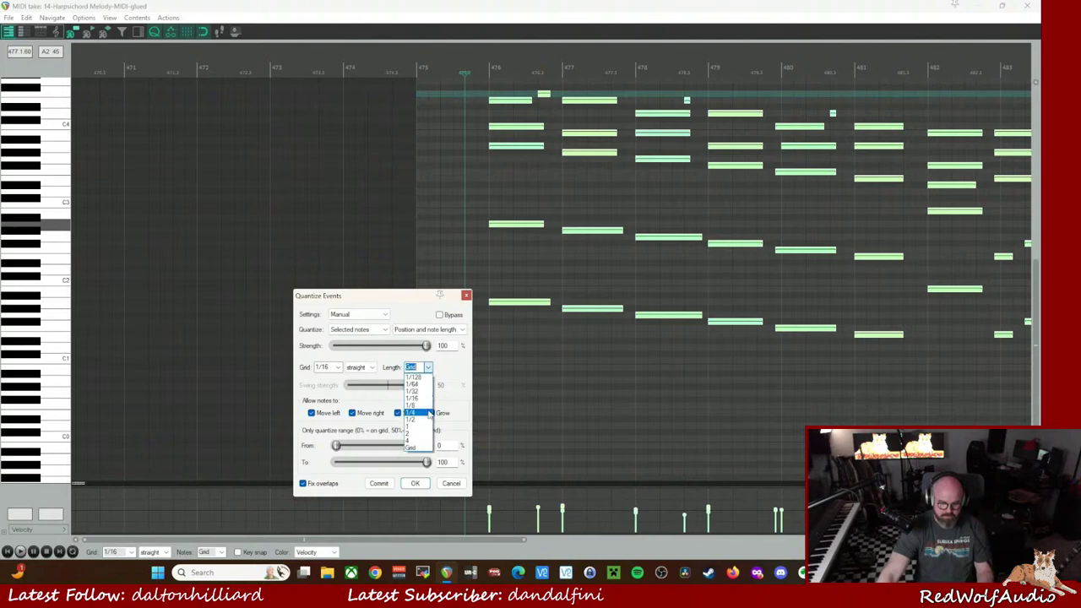
pyautogui.click(431, 411)
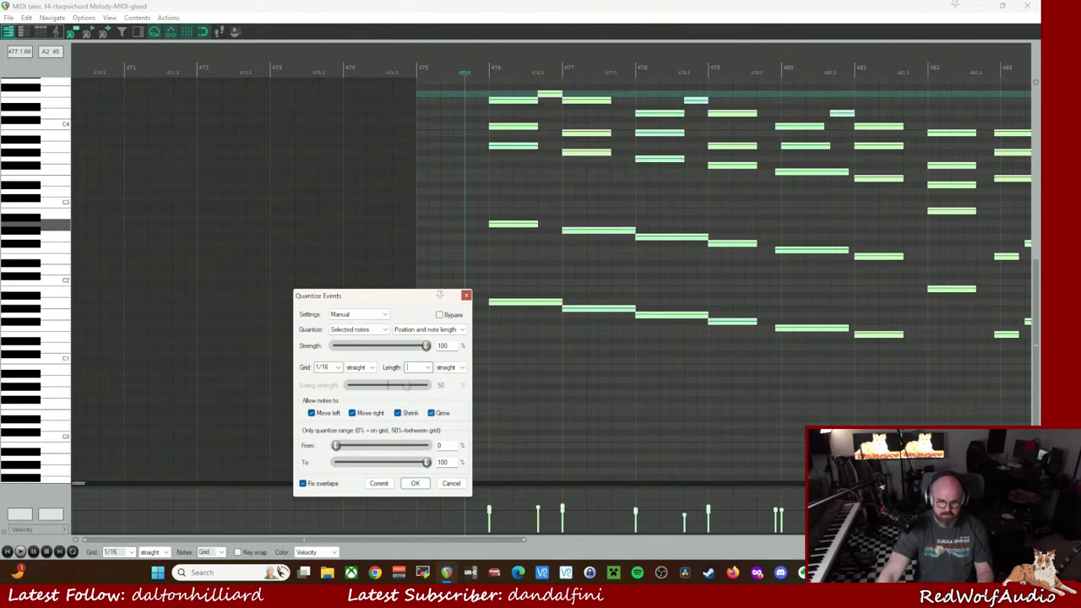
pyautogui.click(417, 483)
pyautogui.press('space')
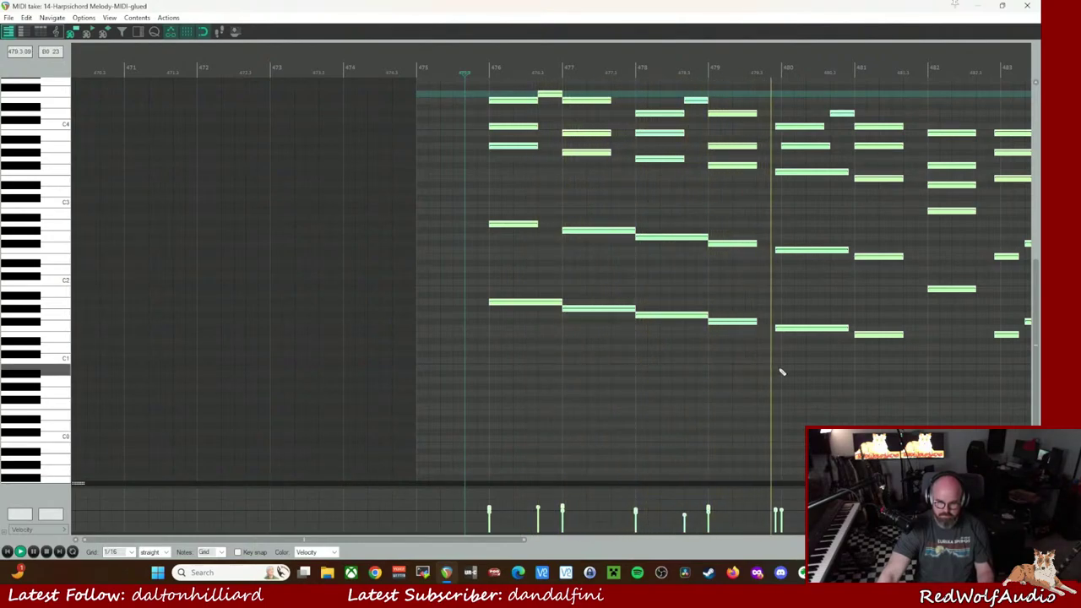
pyautogui.press('space')
# - Move the highest and lowest notes of the three-note upper chord near measure 480 onto the measure line
pyautogui.moveTo(802, 129); pyautogui.dragTo(803, 177)
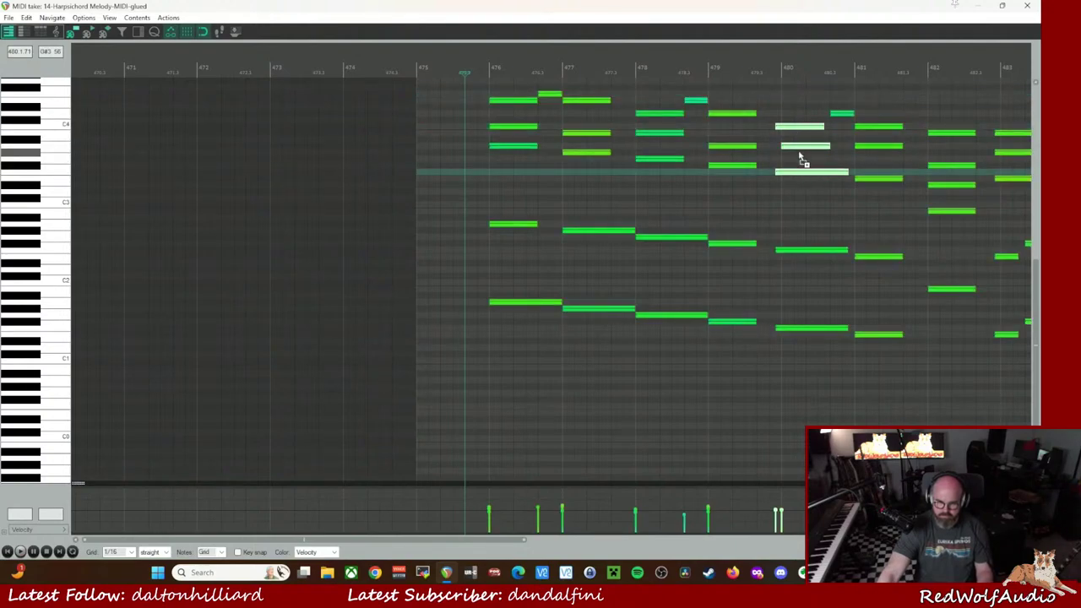
pyautogui.keyDown('ctrl'); pyautogui.click(800, 150); pyautogui.keyUp('ctrl')
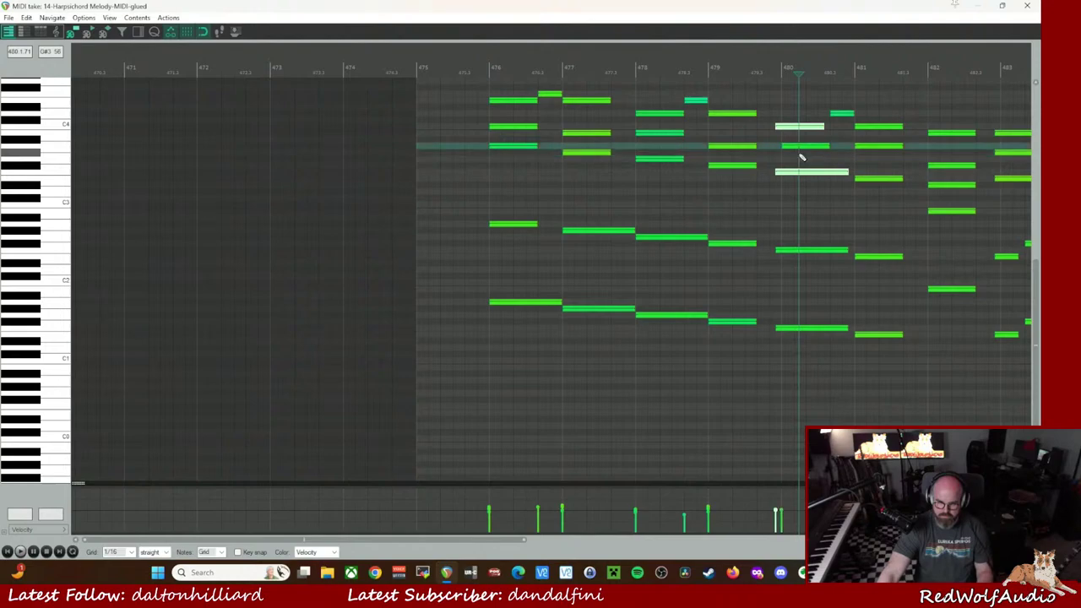
pyautogui.moveTo(803, 176); pyautogui.dragTo(809, 177)
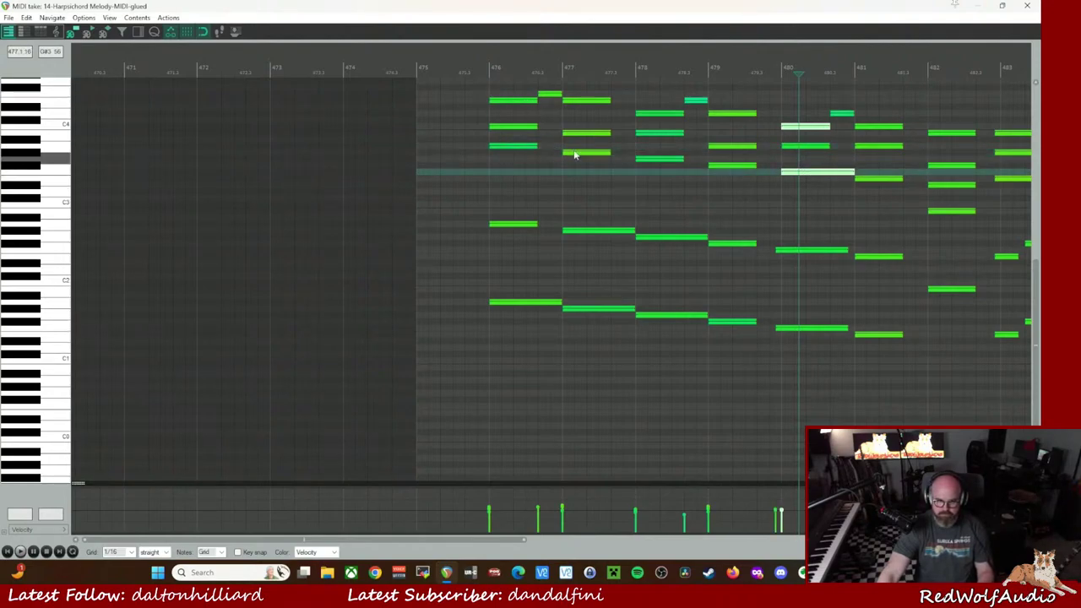
# - Extend the three upper chord notes in measure 477 to the start of measure 478 and play from just before measure 476
pyautogui.click(601, 102)
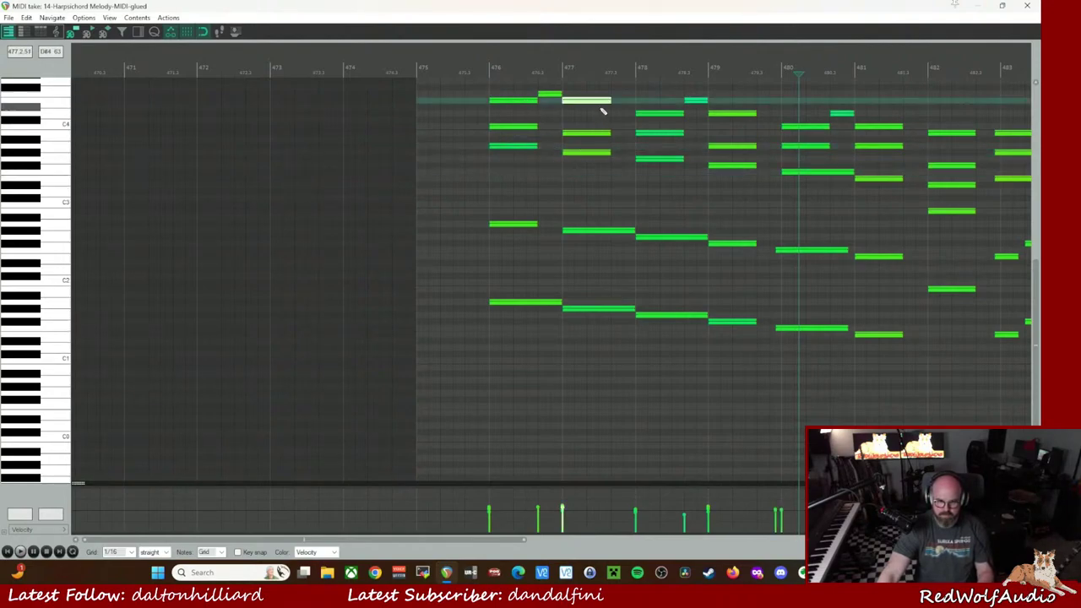
pyautogui.keyDown('ctrl'); pyautogui.click(605, 153); pyautogui.keyUp('ctrl')
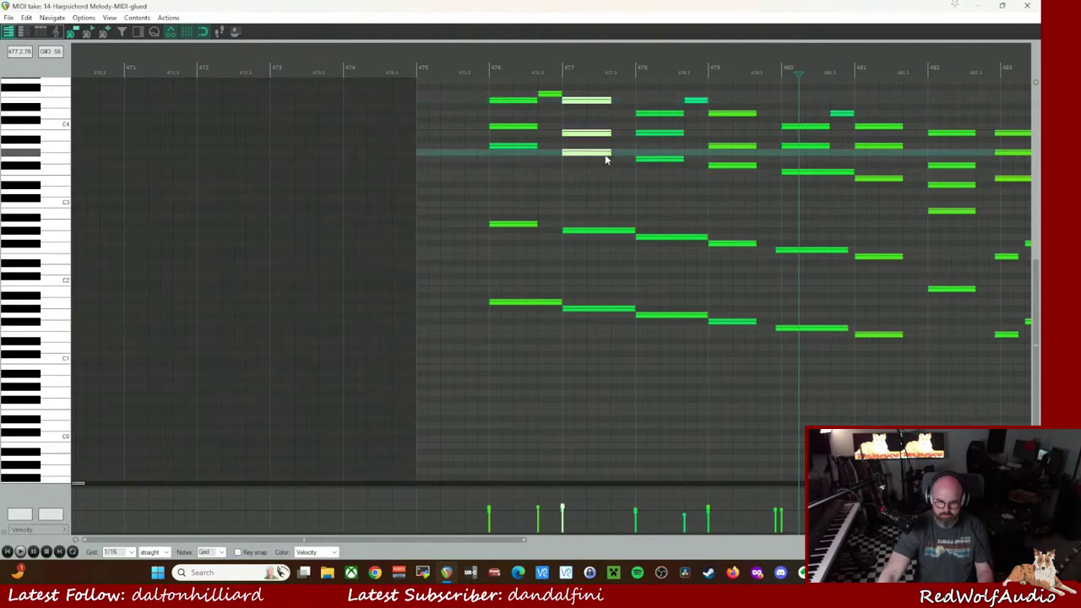
pyautogui.click(481, 74)
pyautogui.press('space')
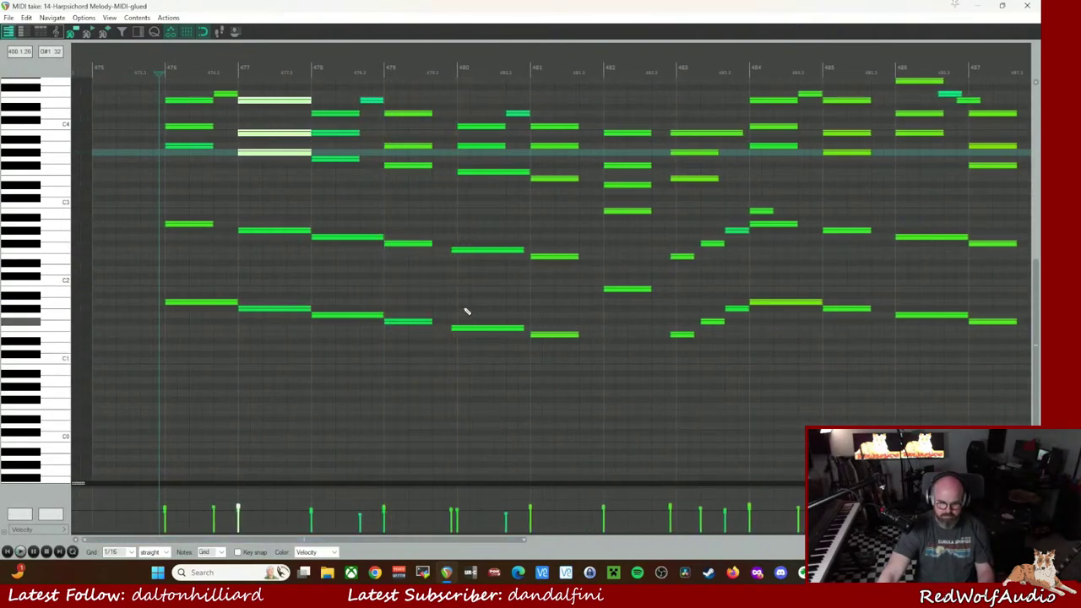
# - Quantize all harpsichord notes to a straight 1/8 grid with a straight 1/4 note length, and play the phrase
pyautogui.click(469, 252)
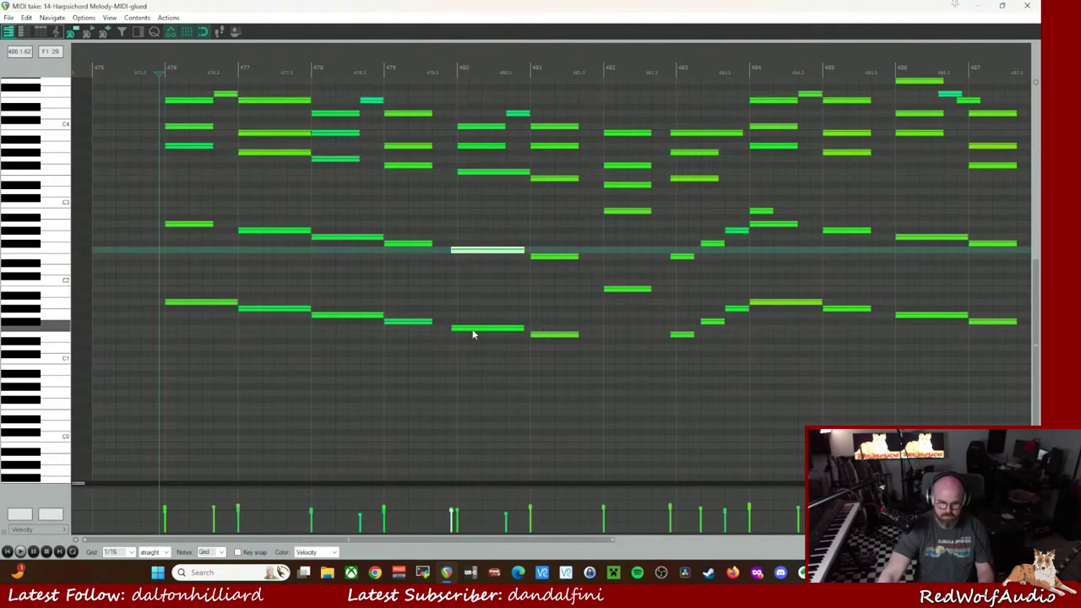
pyautogui.hotkey('ctrl', 'a')
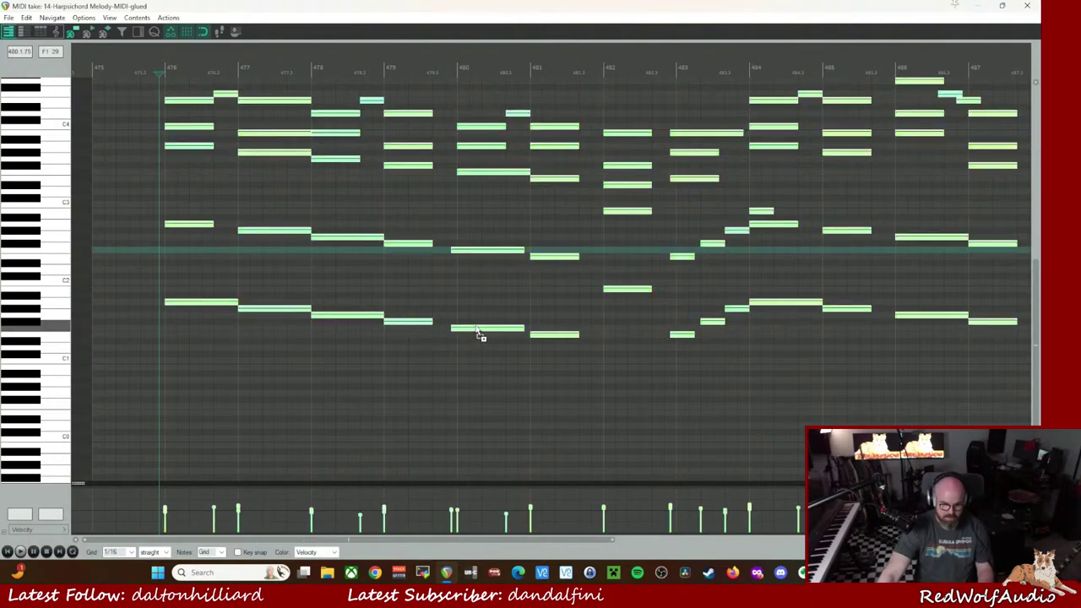
pyautogui.press('q')
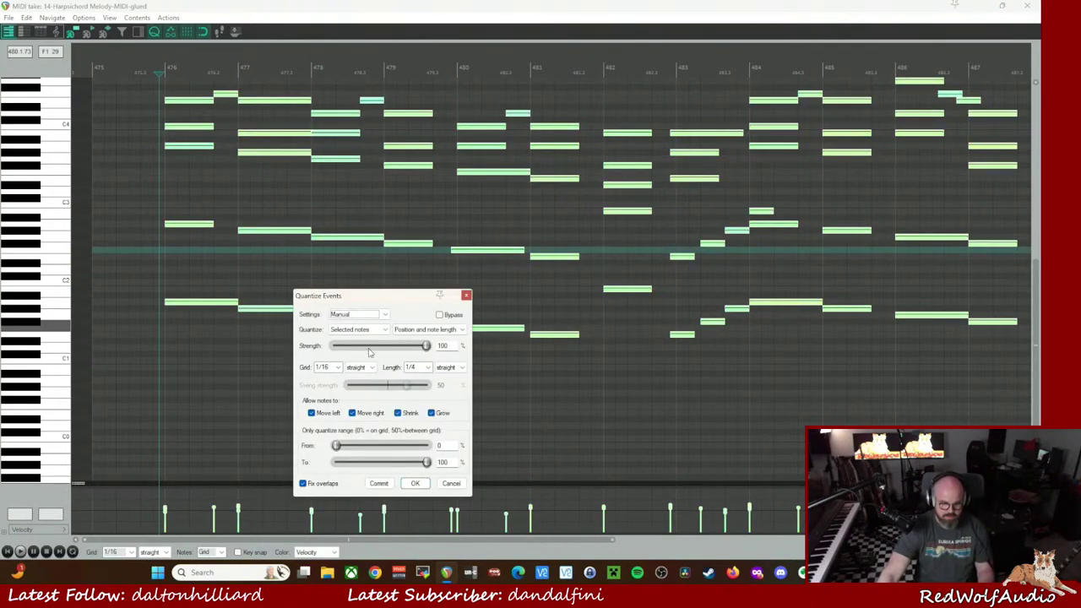
pyautogui.click(337, 368)
pyautogui.click(321, 407)
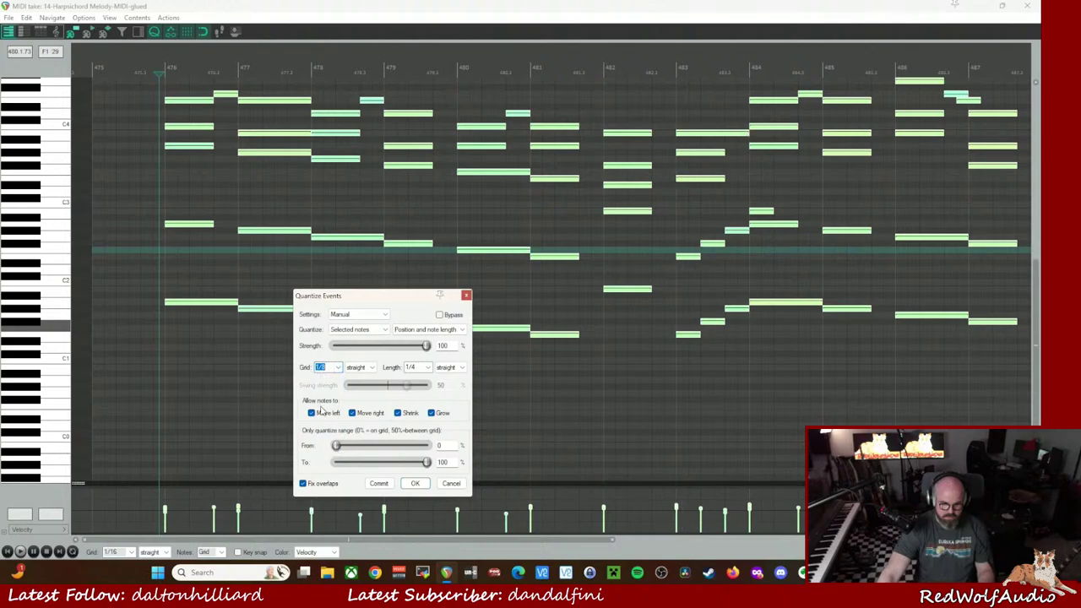
pyautogui.click(414, 486)
pyautogui.press('space')
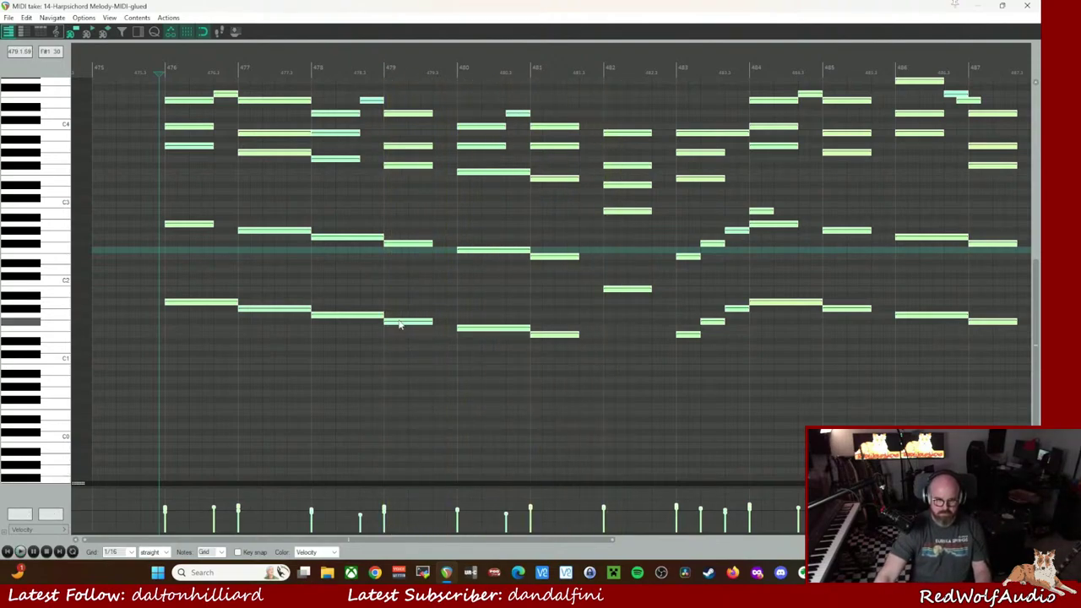
# - Extend all five notes of the measure 479 chord to the start of measure 480 and play on from there
pyautogui.click(405, 114)
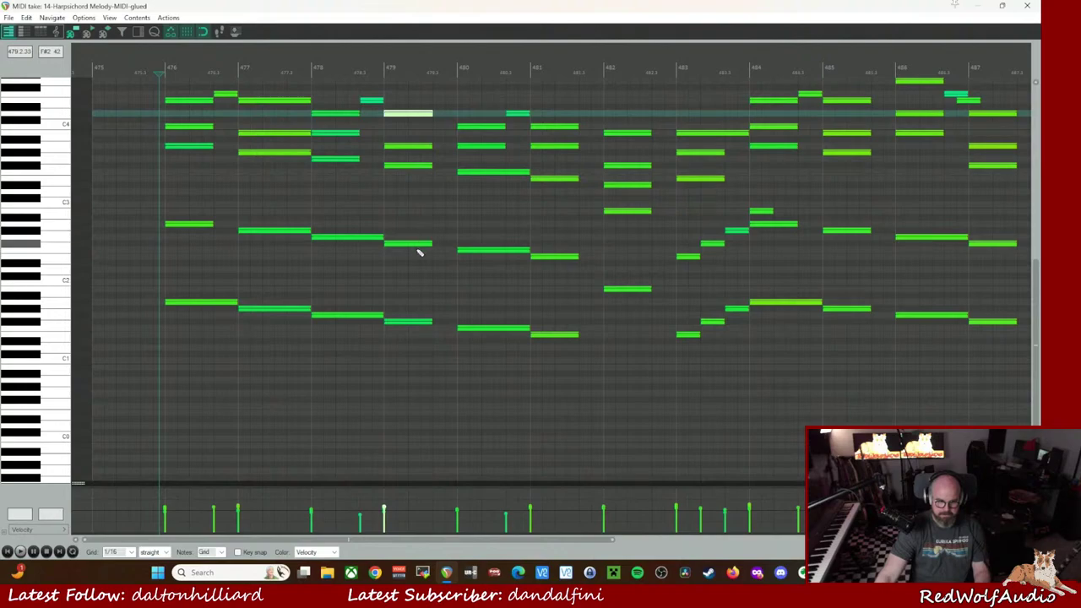
pyautogui.keyDown('ctrl'); pyautogui.click(423, 322); pyautogui.keyUp('ctrl')
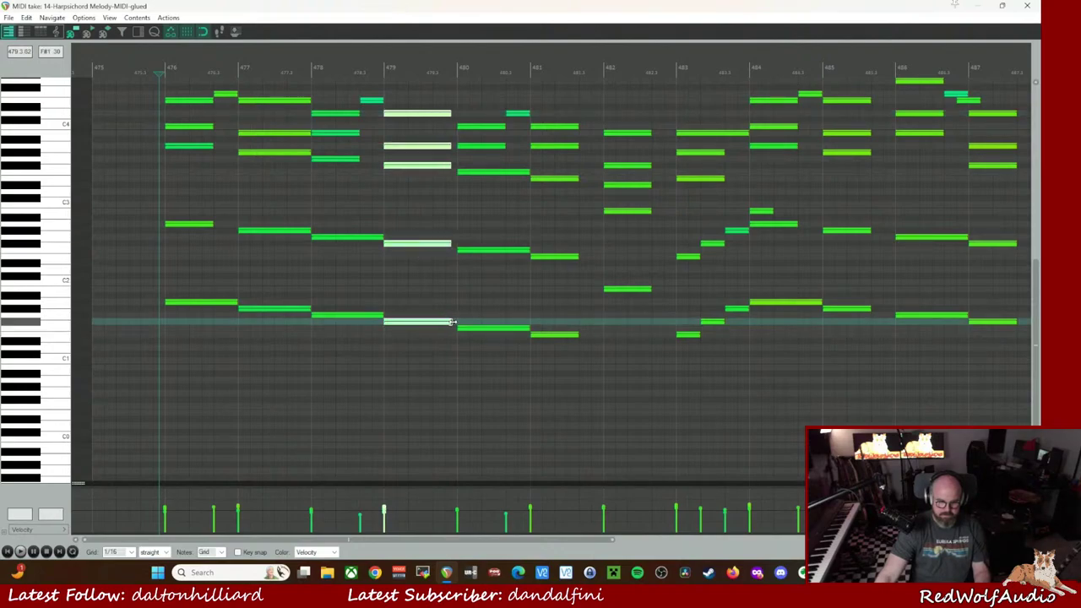
pyautogui.click(452, 72)
pyautogui.press('space')
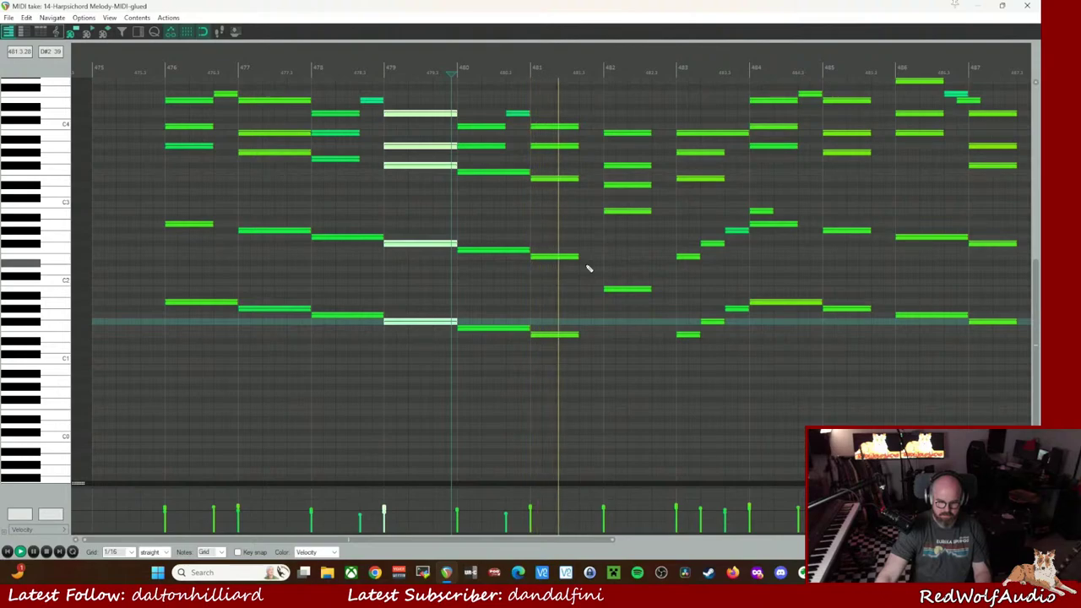
pyautogui.press('space')
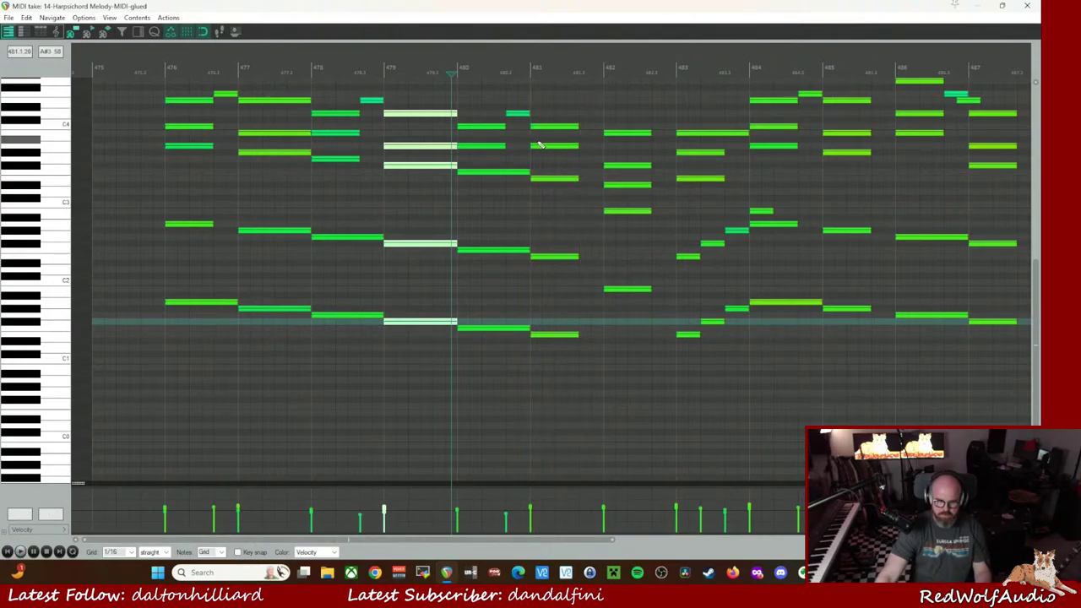
# - Extend all five notes of the measure 481 chord to the start of measure 482
pyautogui.click(565, 128)
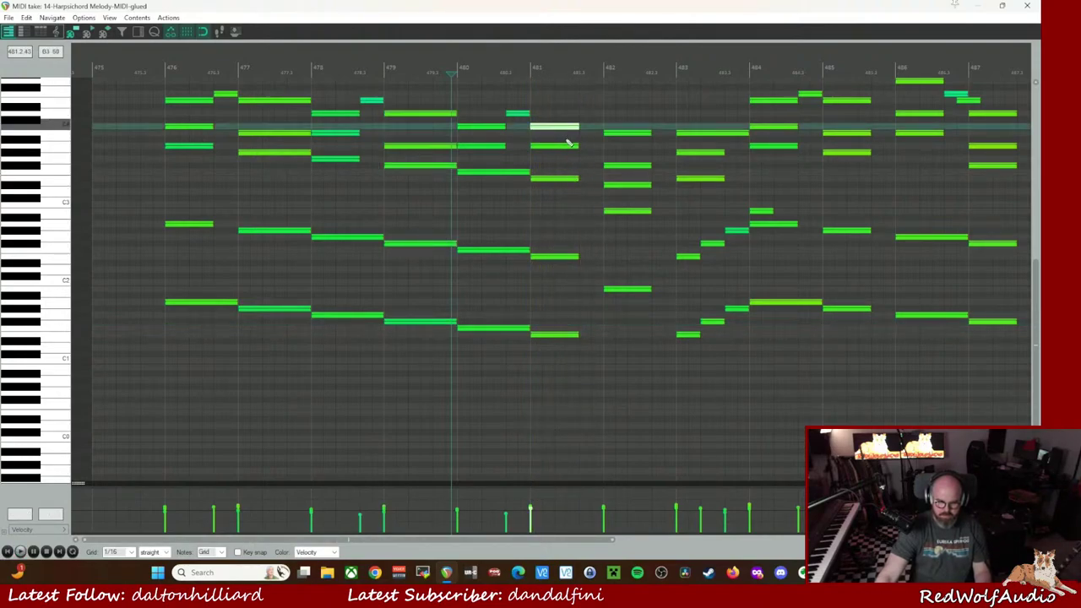
pyautogui.keyDown('shift'); pyautogui.click(572, 337); pyautogui.keyUp('shift')
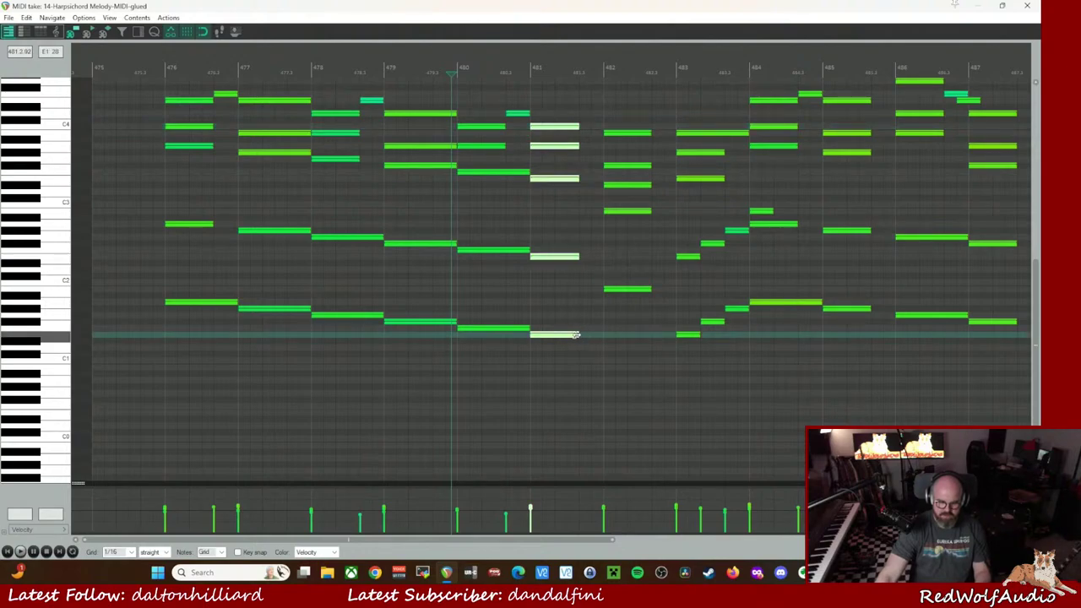
pyautogui.moveTo(598, 334); pyautogui.dragTo(605, 335)
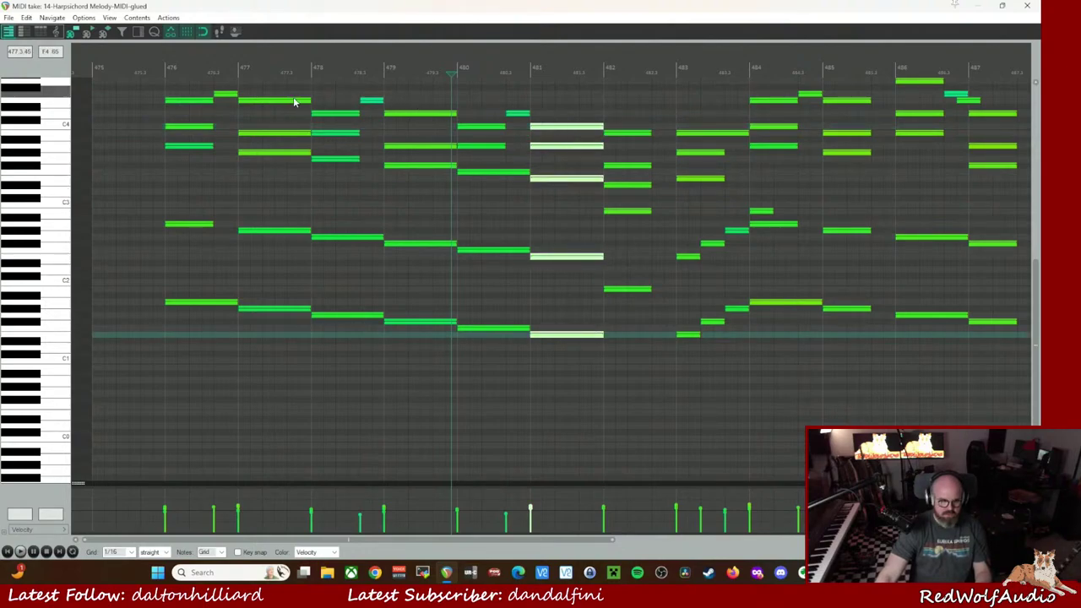
# - Play the harpsichord phrase from just before measure 476 and check the upper notes of the measure 481 chord
pyautogui.click(165, 77)
pyautogui.press('space')
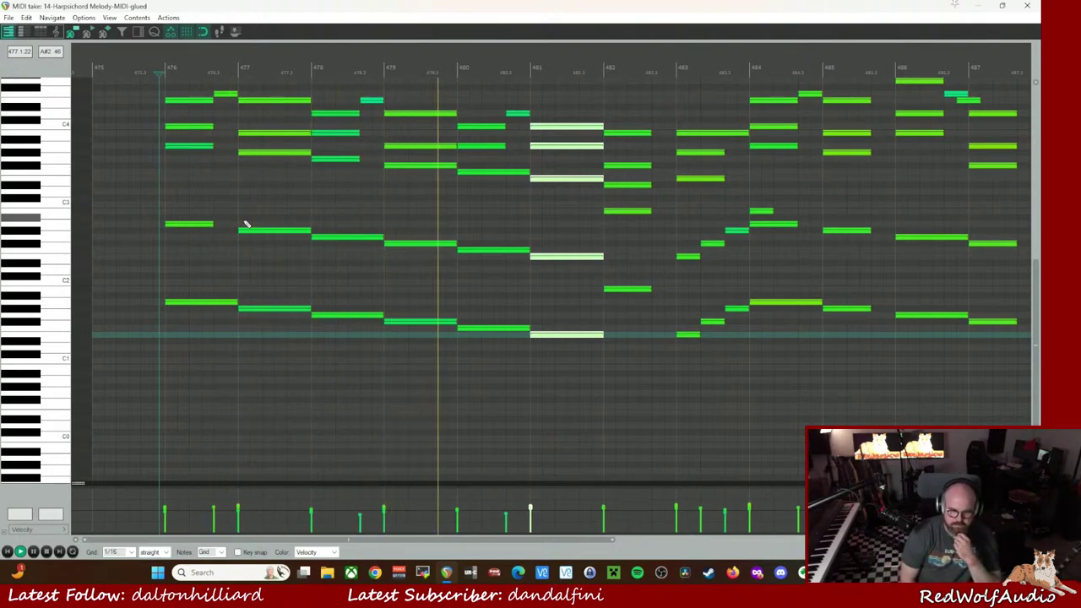
pyautogui.press('space')
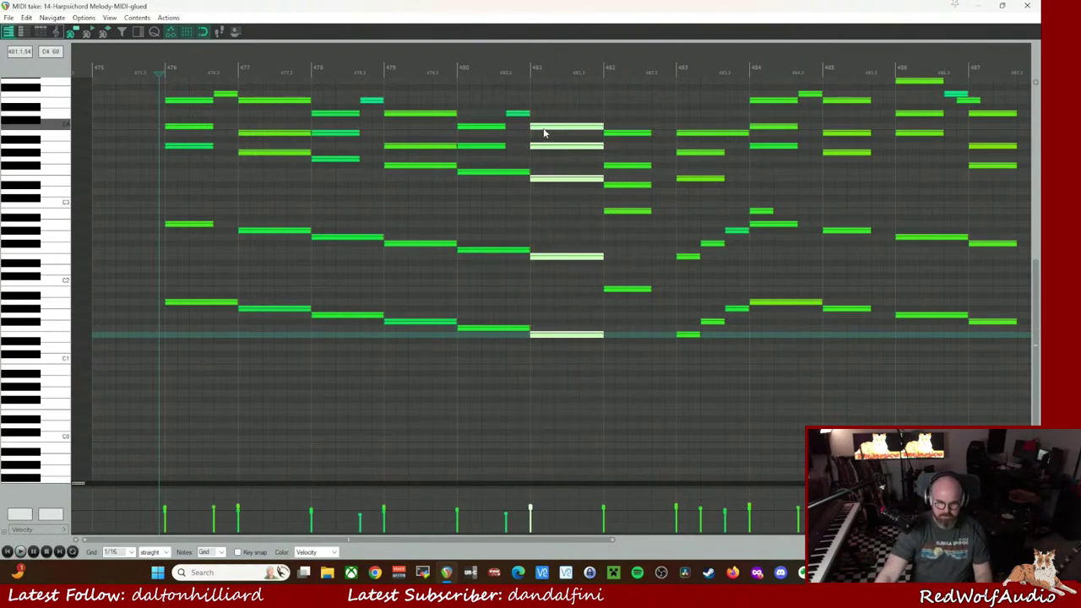
pyautogui.press('space')
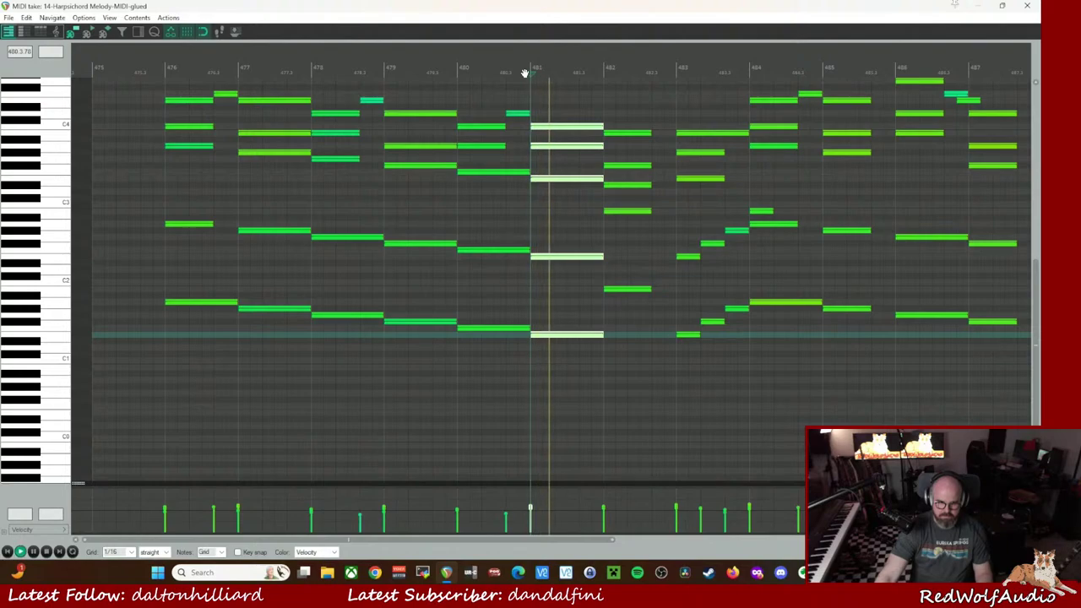
pyautogui.click(544, 152)
pyautogui.click(545, 148)
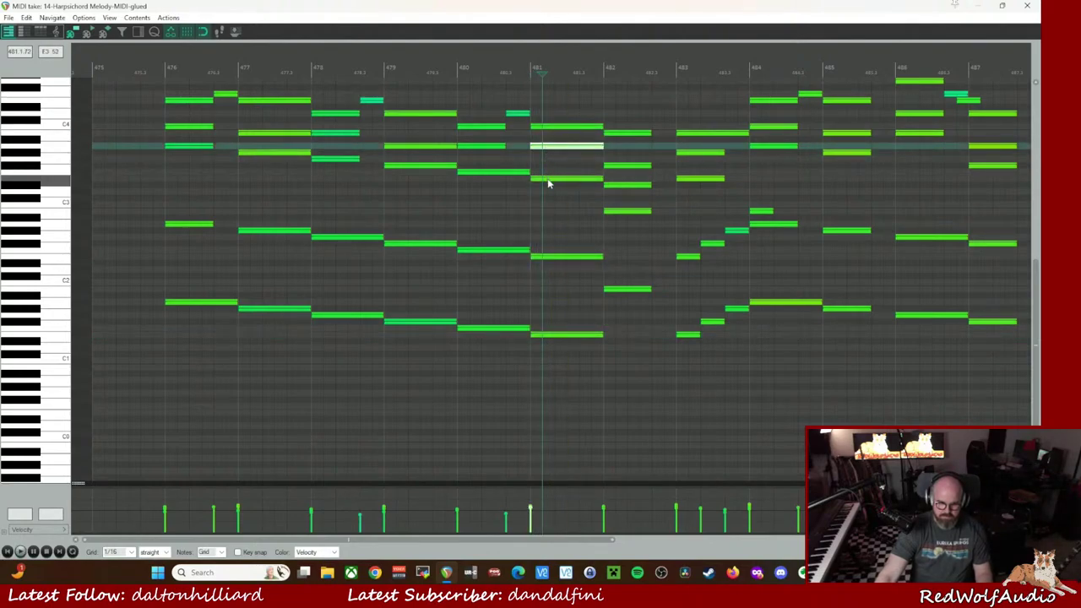
# - Audition the notes of the measure 481 chord one by one, from the upper voices down to the lowest bass note
pyautogui.click(550, 178)
pyautogui.click(563, 127)
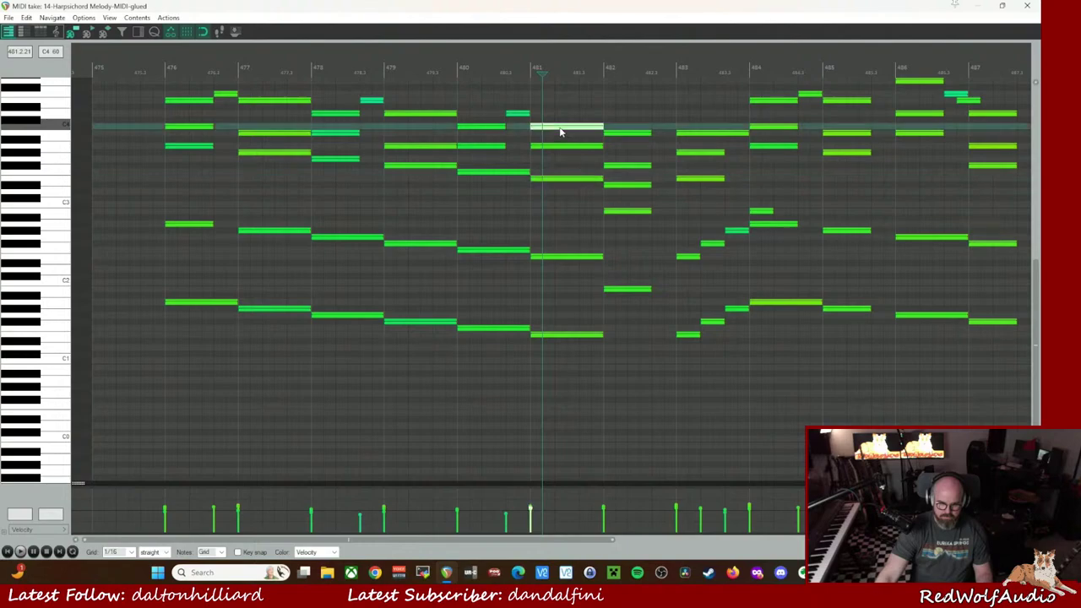
pyautogui.click(562, 148)
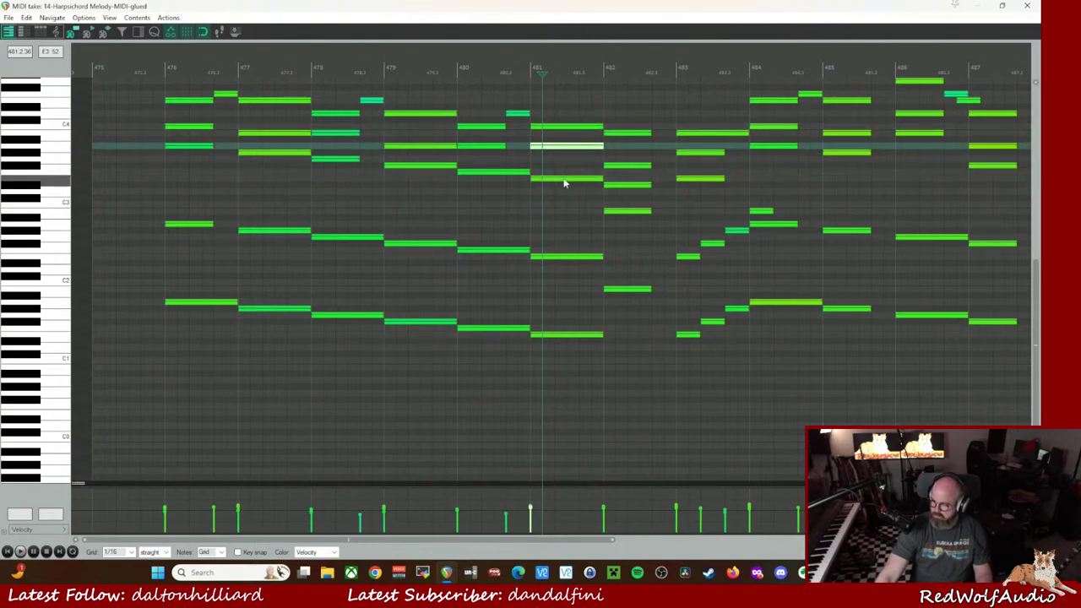
pyautogui.click(565, 180)
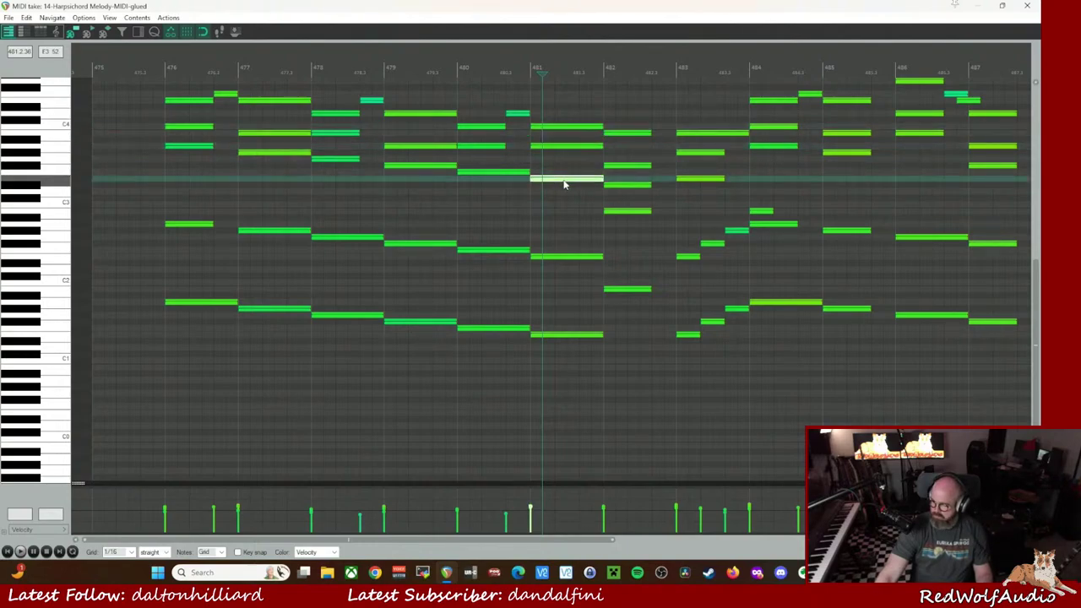
pyautogui.click(580, 258)
pyautogui.click(571, 335)
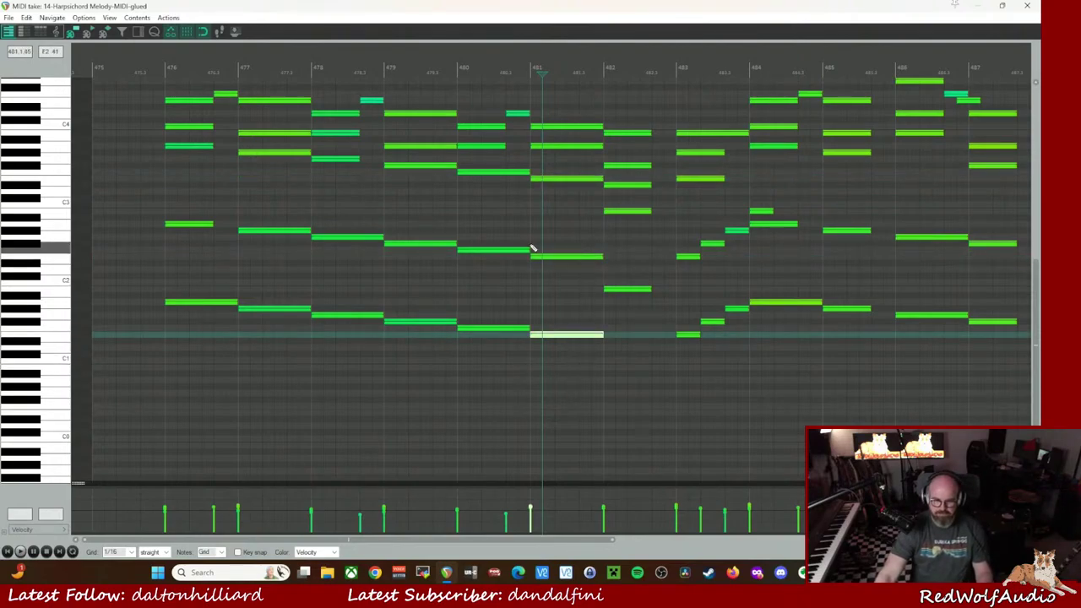
# - Extend all five notes of the measure 482 chord to the start of measure 483, and play the phrase from measure 480
pyautogui.click(622, 133)
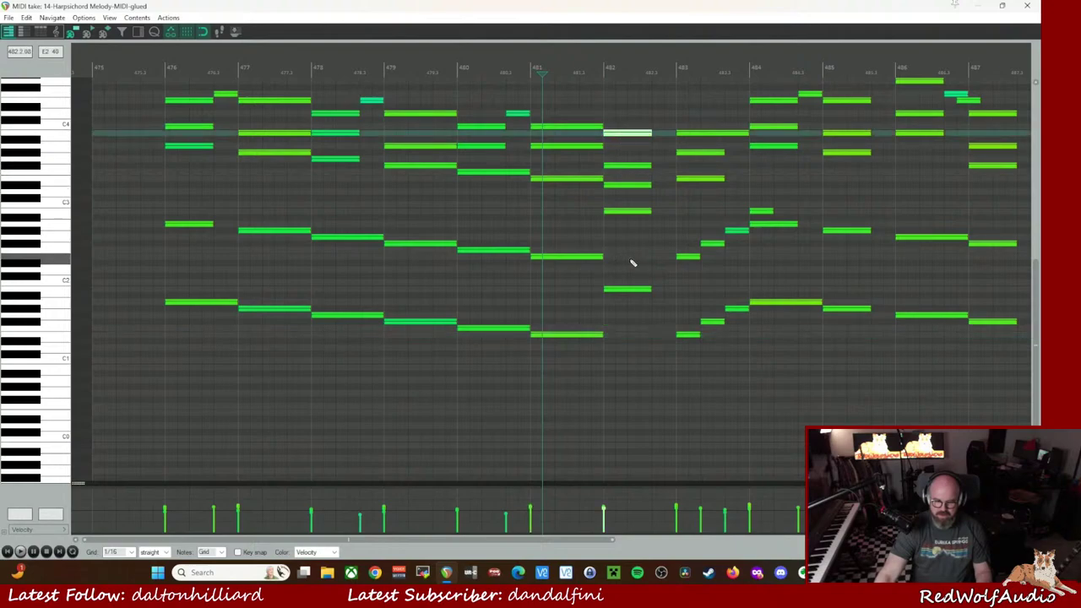
pyautogui.click(629, 289)
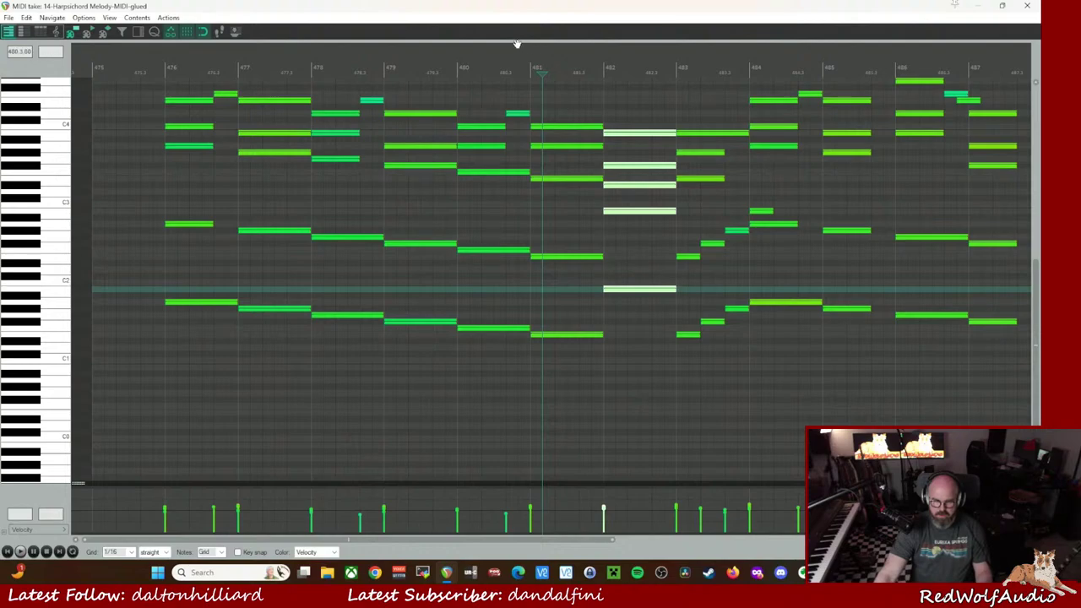
pyautogui.click(459, 70)
pyautogui.press('space')
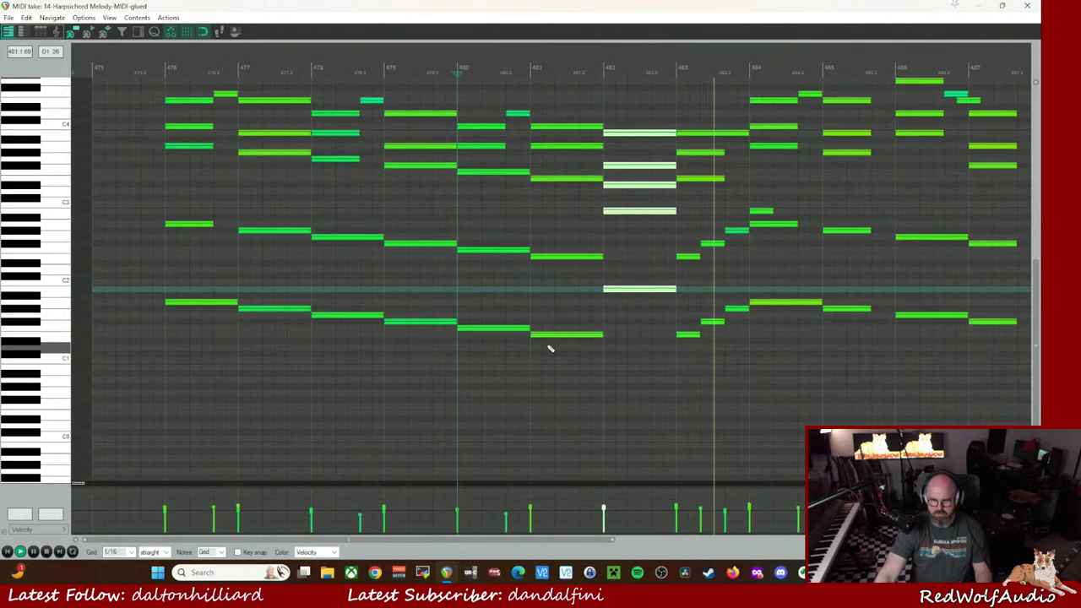
pyautogui.press('space')
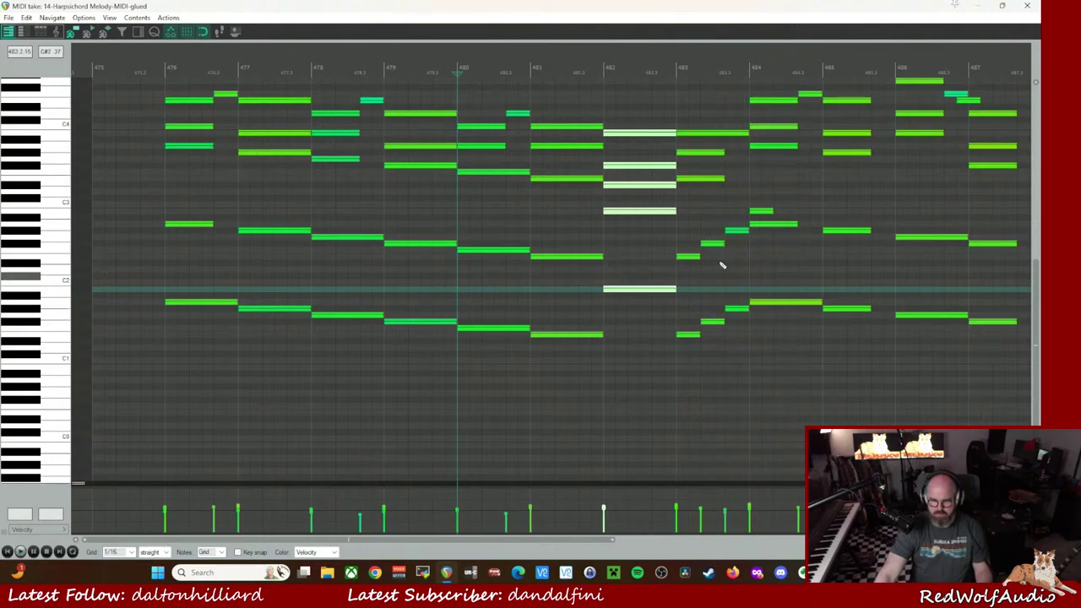
# - Delete the short B2 note in measure 484 and extend the A3 note of measure 480 to the start of measure 481
pyautogui.click(759, 213)
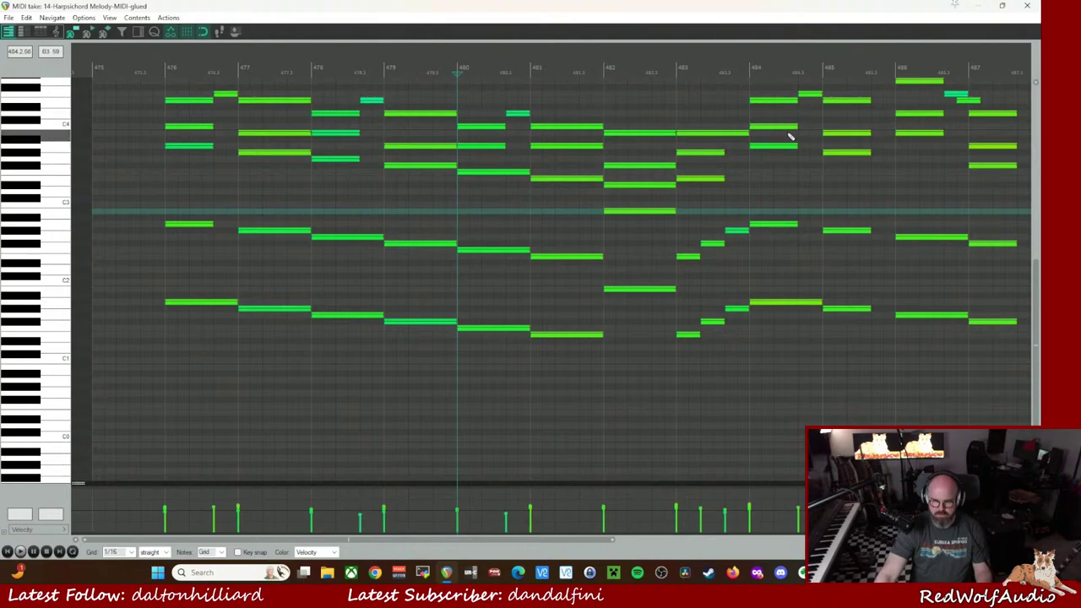
pyautogui.click(490, 148)
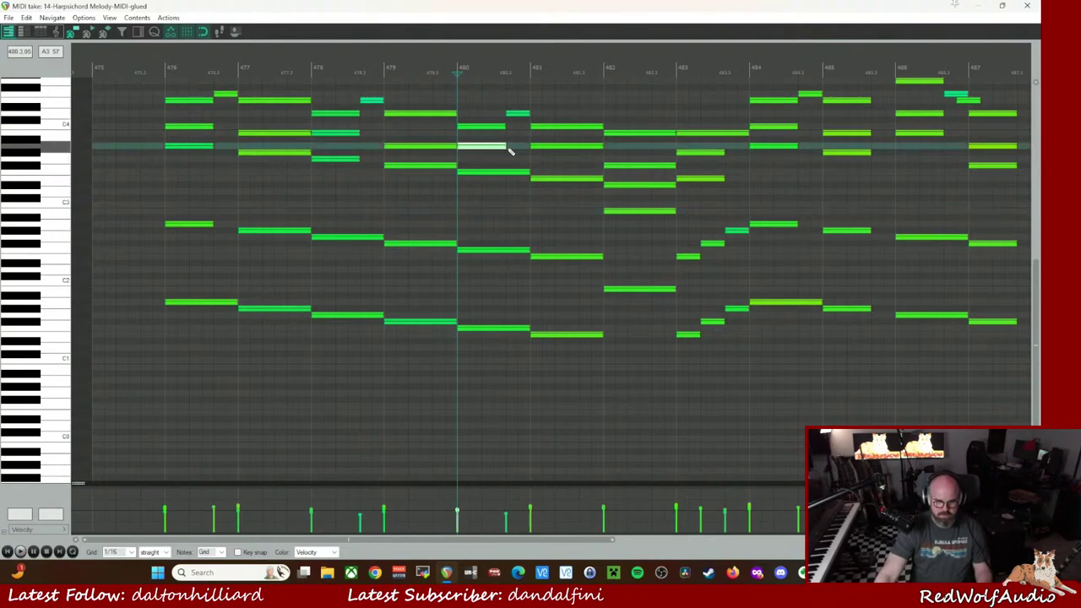
pyautogui.moveTo(510, 148); pyautogui.dragTo(530, 149)
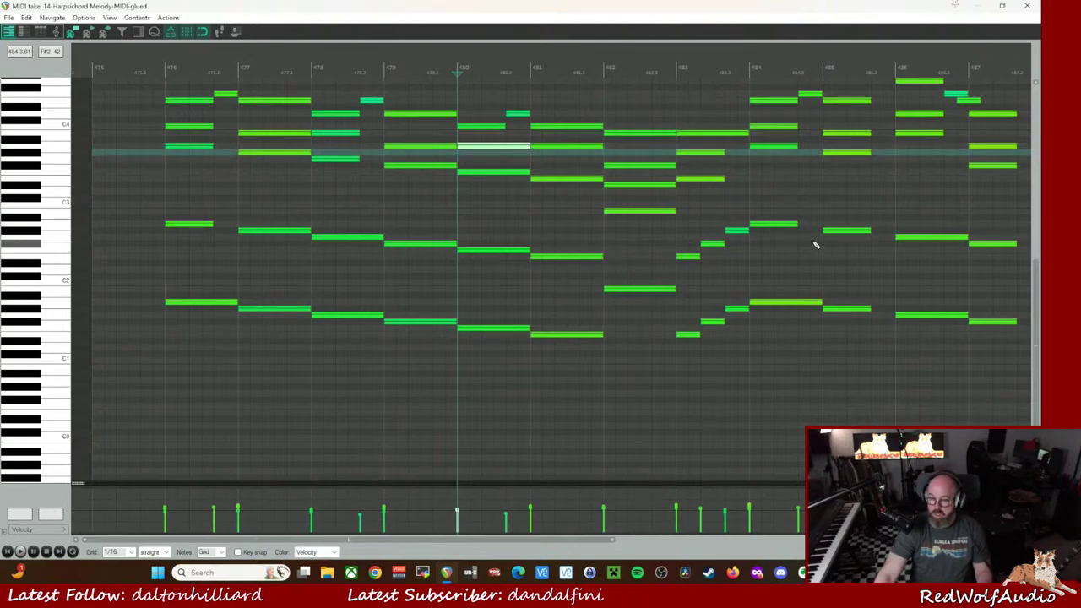
# - Extend the G#3 and E3 notes of measure 483 to measure 484, and the C4, A3 and A2 notes of measure 484 to measure 485
pyautogui.click(716, 154)
pyautogui.keyDown('ctrl'); pyautogui.click(718, 180); pyautogui.keyUp('ctrl')
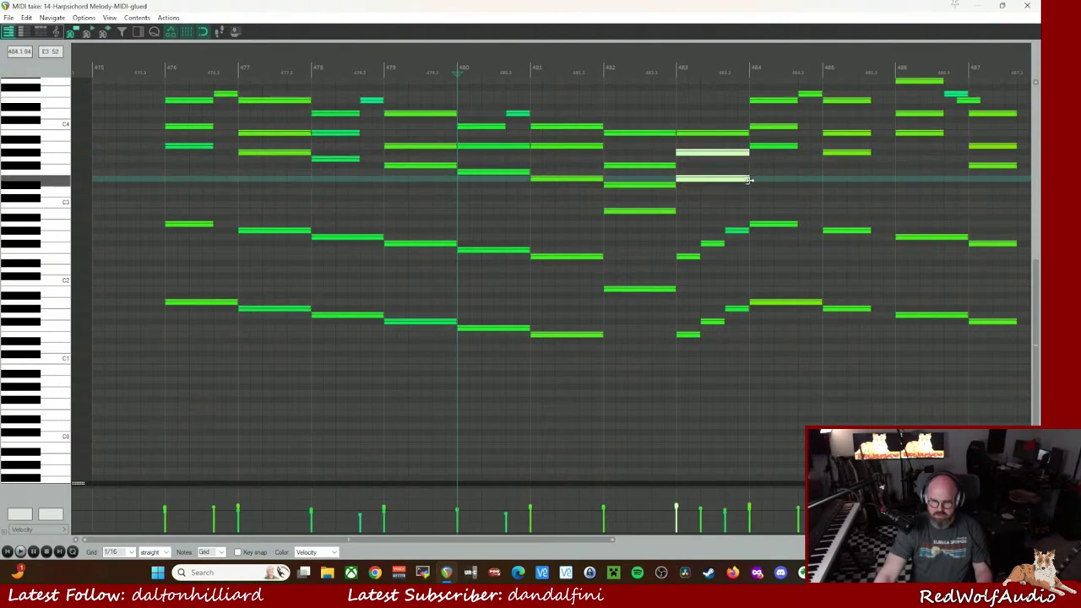
pyautogui.click(785, 127)
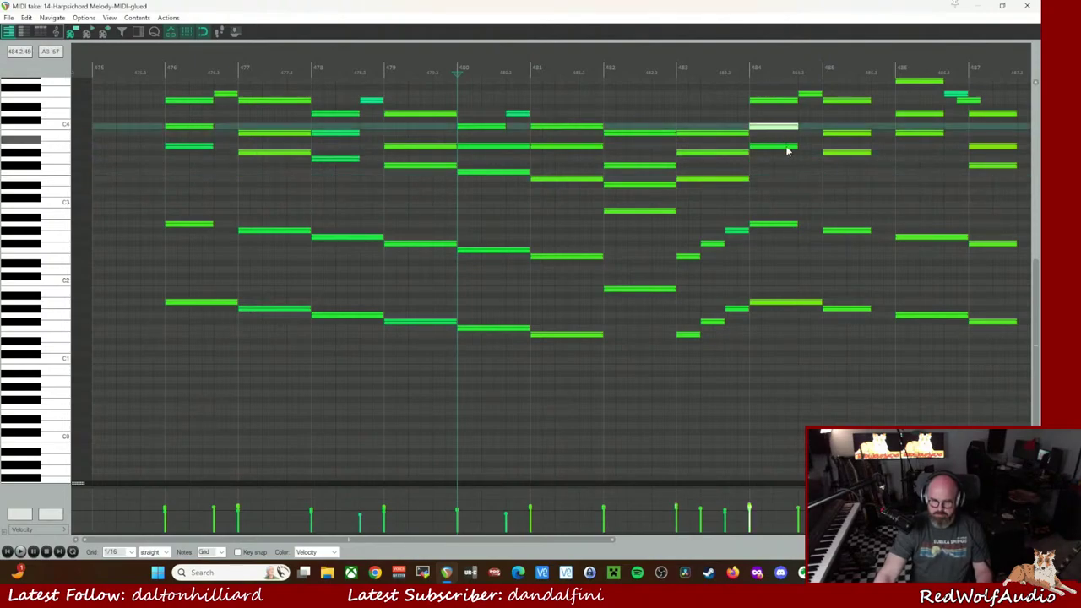
pyautogui.keyDown('ctrl'); pyautogui.click(792, 224); pyautogui.keyUp('ctrl')
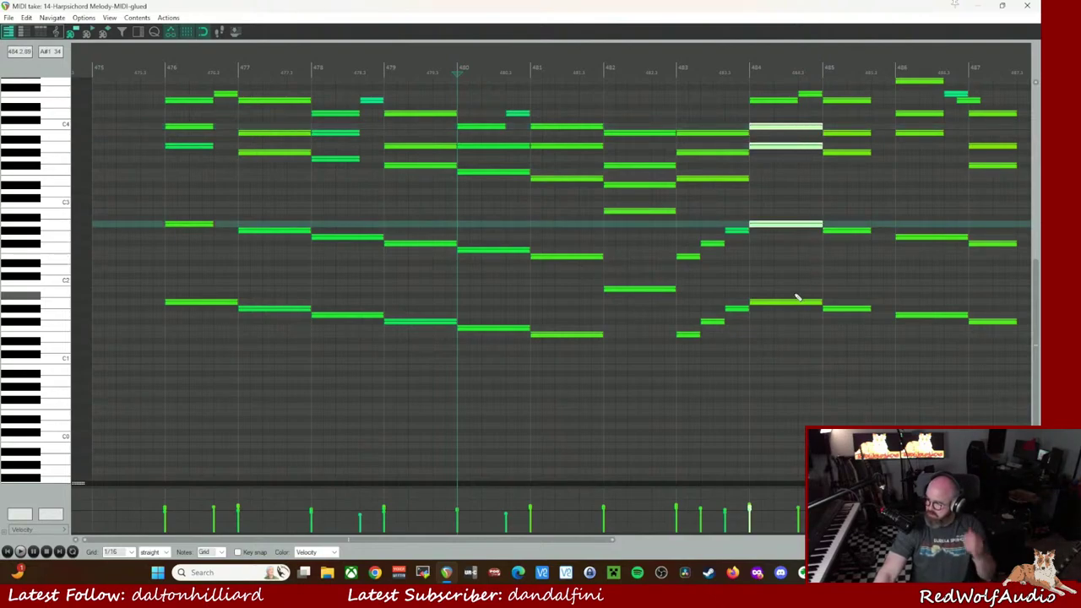
# - Play from the last beat of measure 485 and trim the F4 and E4 run in measure 486 so it ends at measure 487
pyautogui.moveTo(604, 539); pyautogui.dragTo(832, 539)
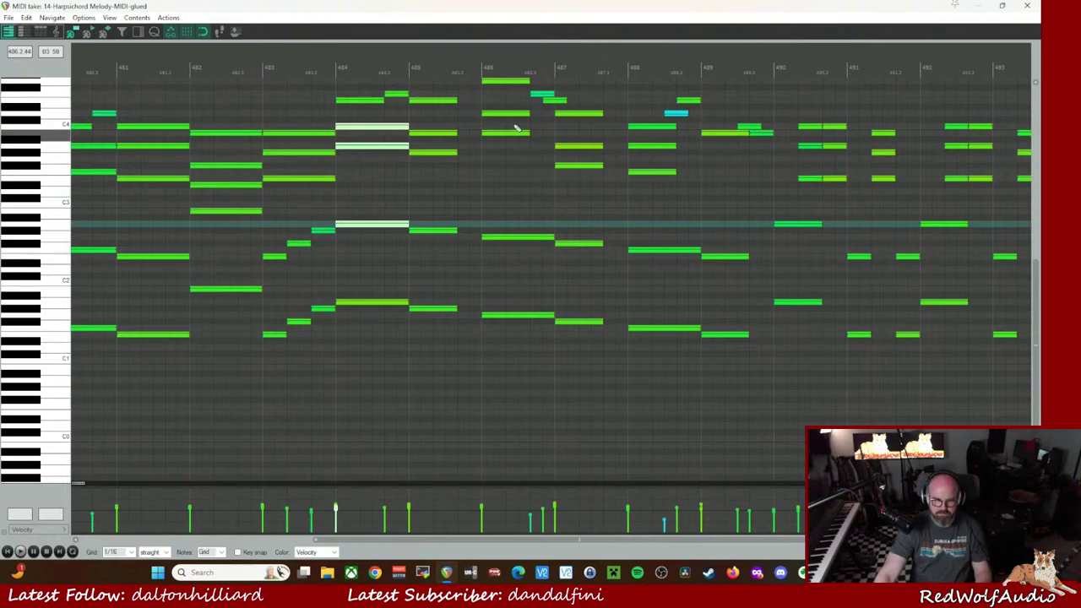
pyautogui.click(459, 71)
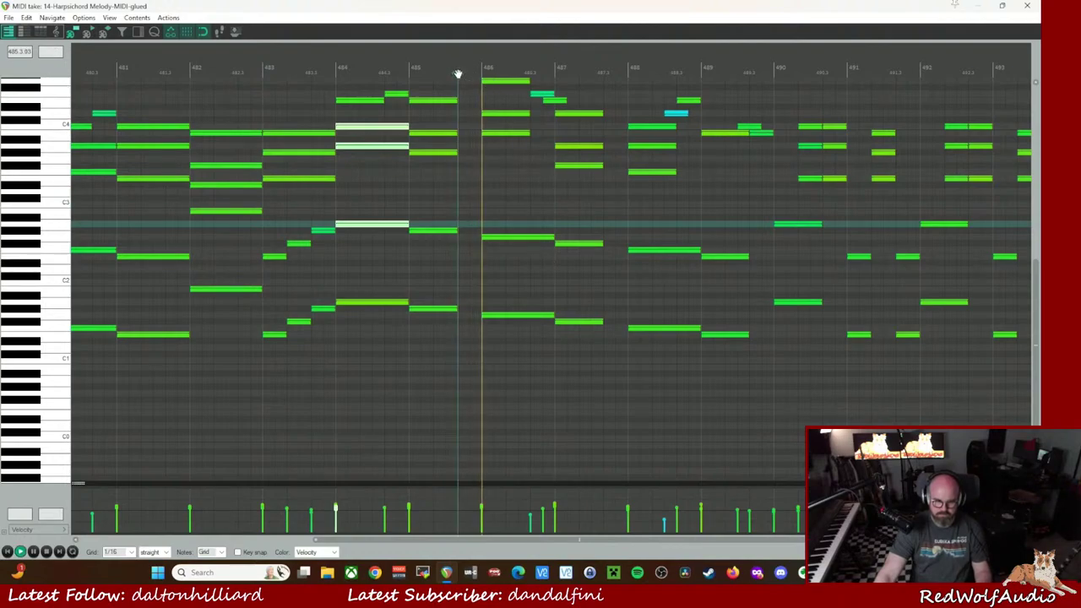
pyautogui.press('space')
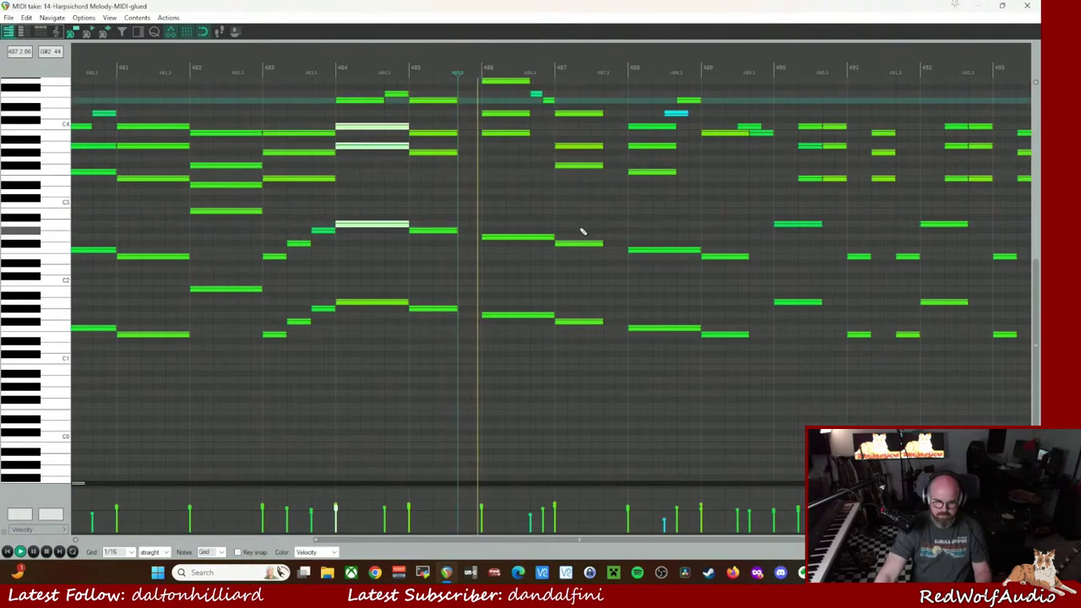
# - Extend all five notes of the measure 485 chord to the start of measure 486, and play from the end of measure 484
pyautogui.click(442, 101)
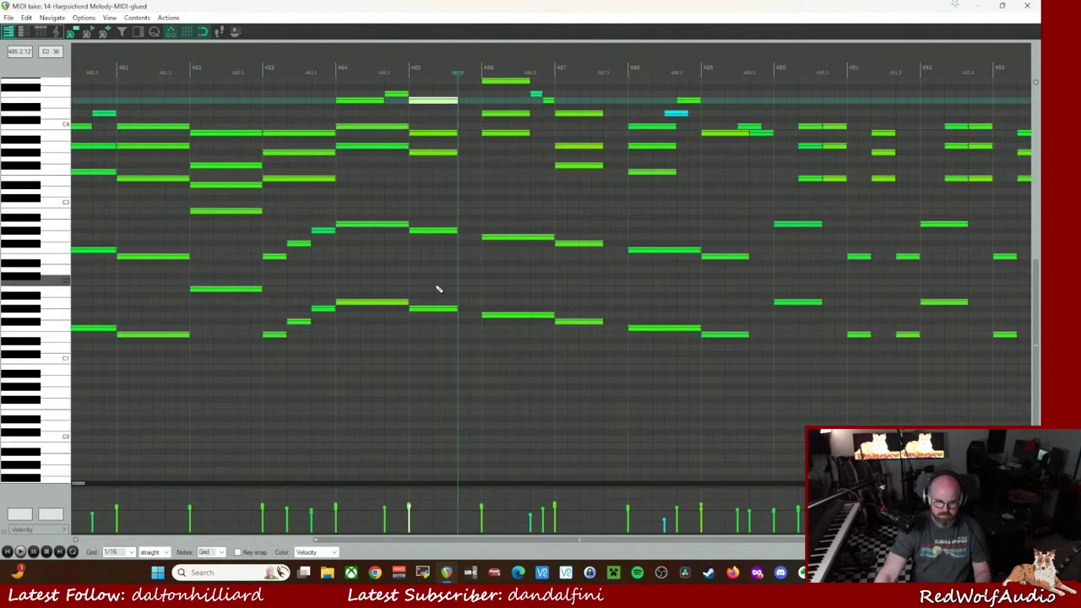
pyautogui.doubleClick(438, 310)
pyautogui.click(458, 309)
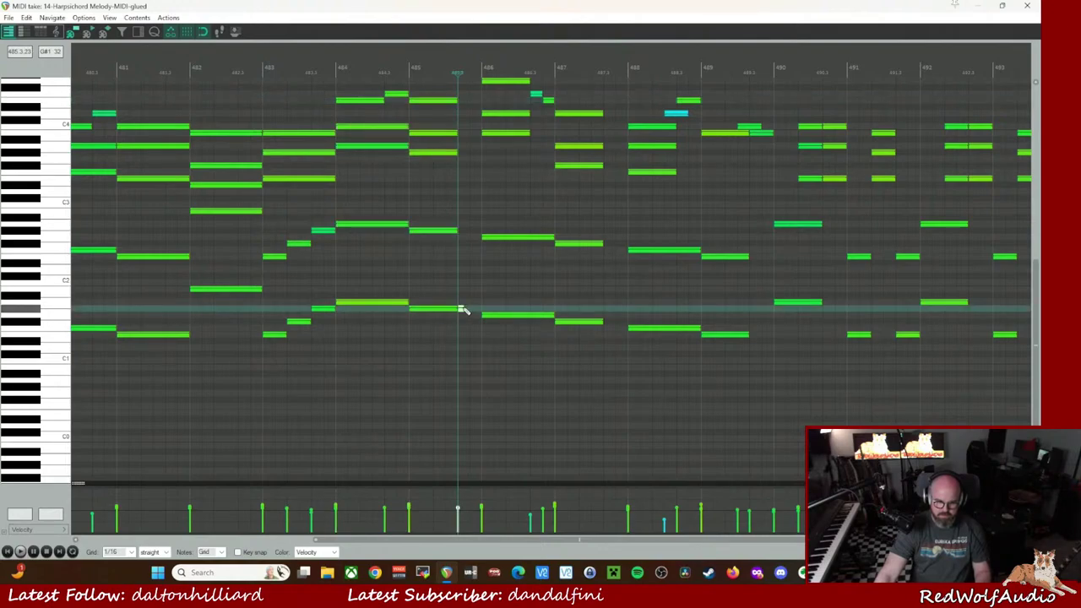
pyautogui.hotkey('ctrl', 'z')
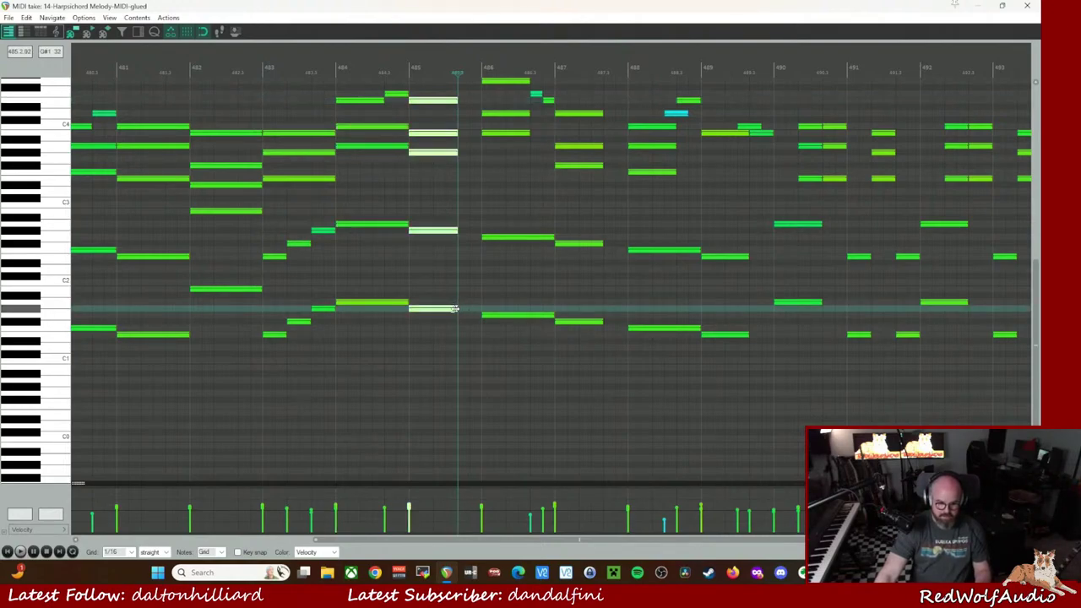
pyautogui.click(398, 67)
pyautogui.press('space')
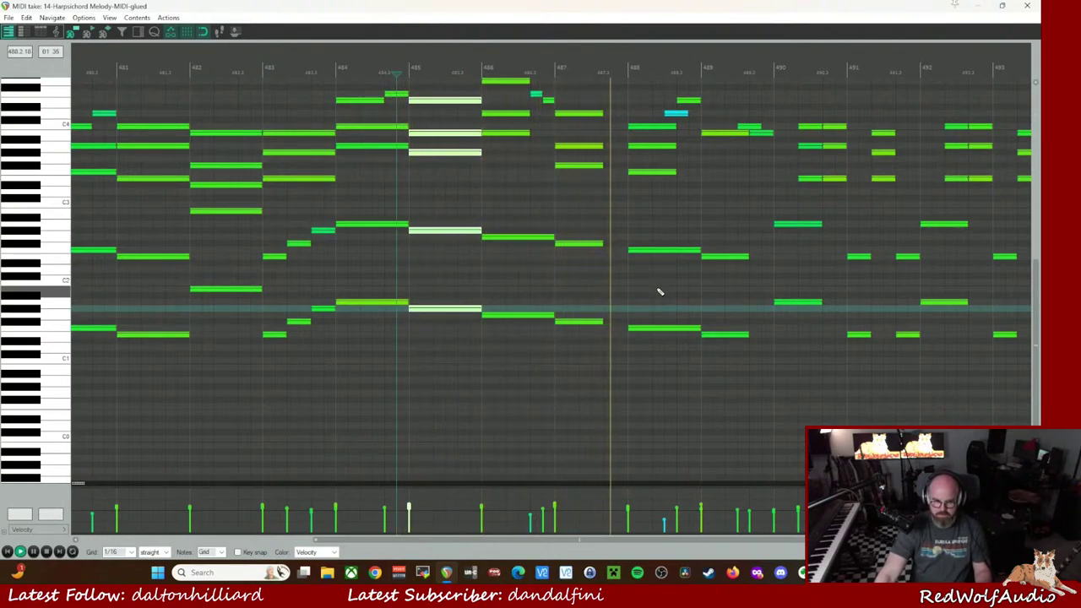
pyautogui.press('space')
# - Extend all five notes of the measure 487 chord to the start of measure 488, and trim the overlapping C4 and D4 notes in measure 488
pyautogui.click(594, 115)
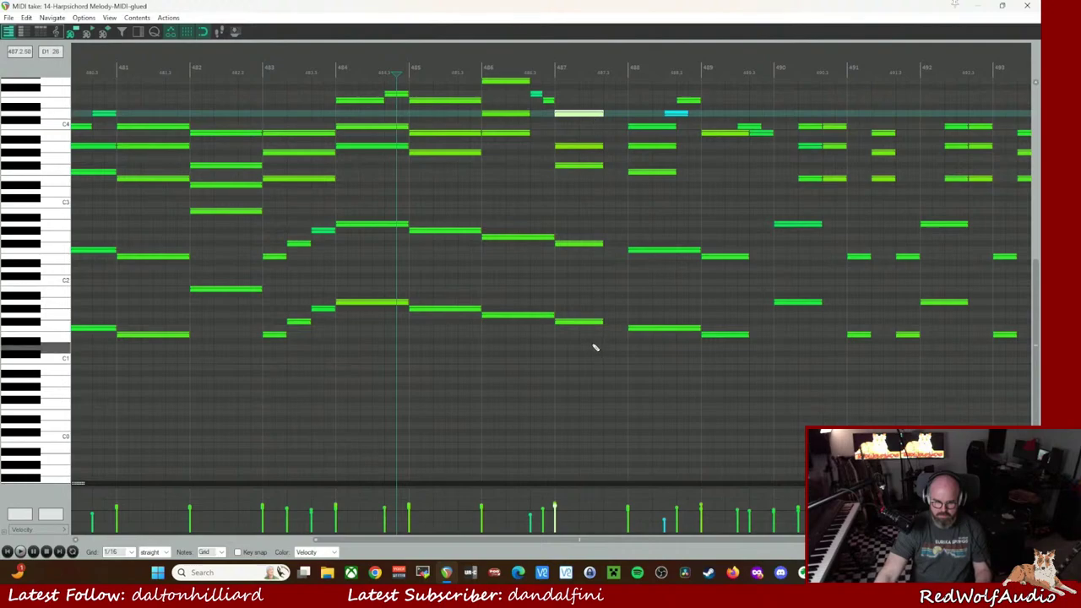
pyautogui.keyDown('shift'); pyautogui.click(596, 323); pyautogui.keyUp('shift')
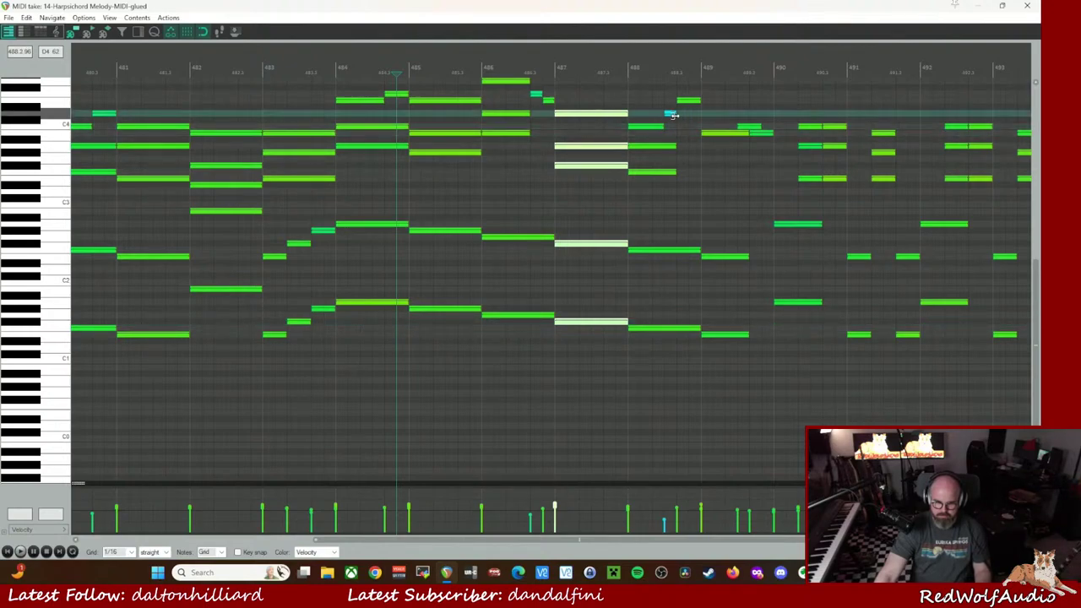
# - Play the phrase into measure 488 and extend that measure's A3 and F3 notes to the start of measure 489
pyautogui.press('space')
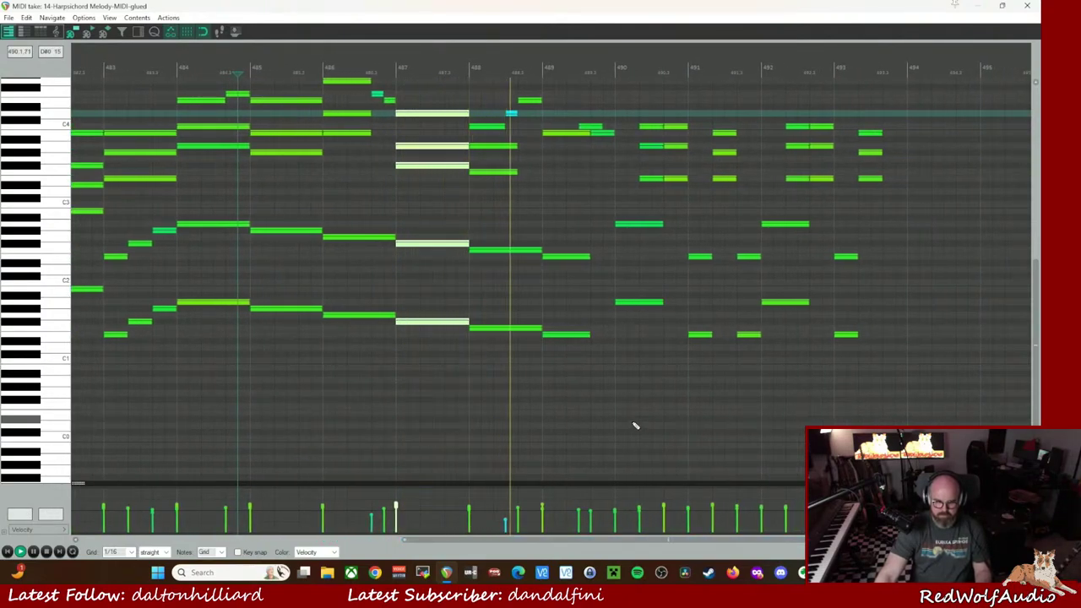
pyautogui.click(509, 146)
pyautogui.keyDown('ctrl'); pyautogui.click(511, 172); pyautogui.keyUp('ctrl')
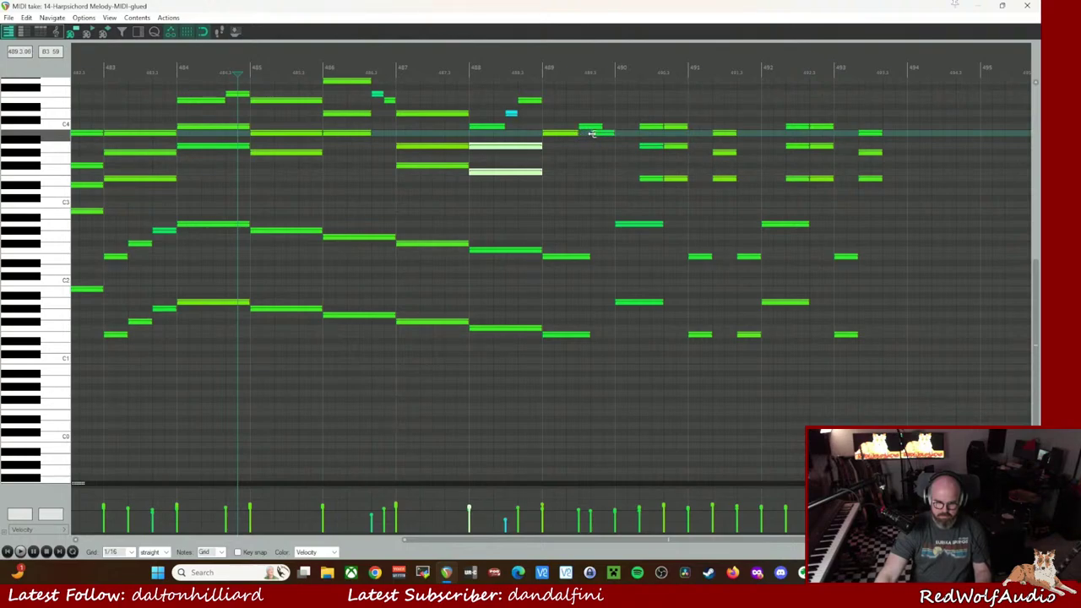
# - Trim the C4 note in measure 489 to end where the following B3 note starts, playing the passage from the end of measure 488
pyautogui.click(532, 69)
pyautogui.press('space')
pyautogui.press('space')
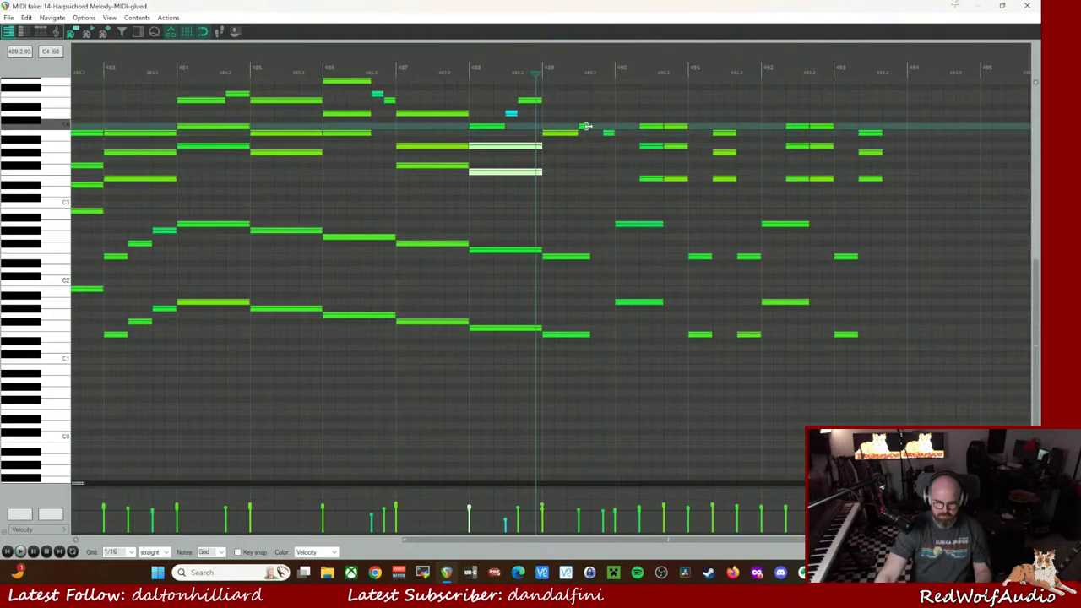
pyautogui.moveTo(594, 133); pyautogui.dragTo(589, 133)
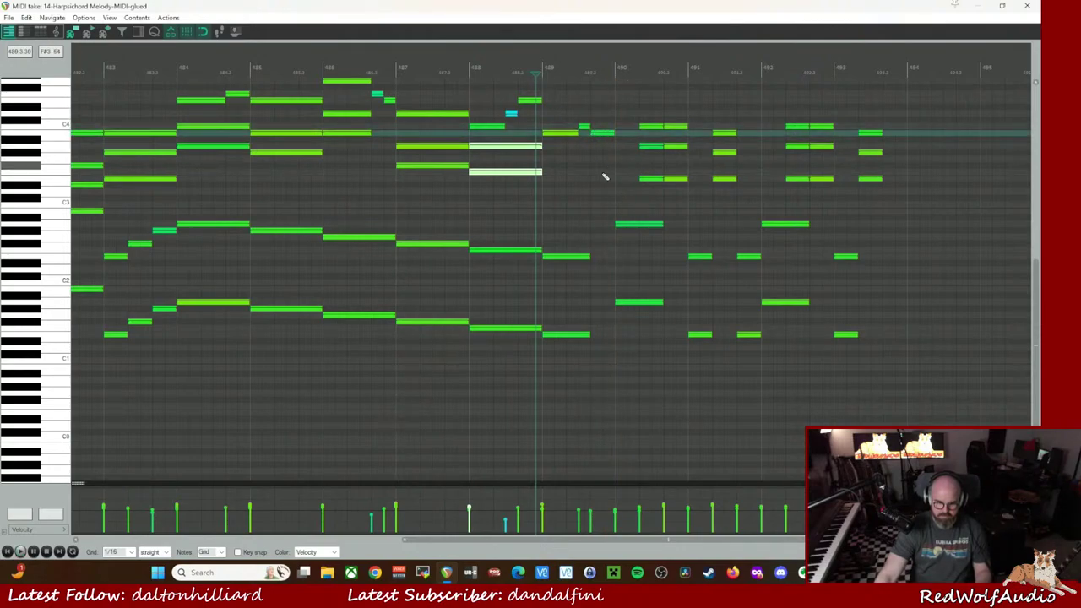
pyautogui.press('space')
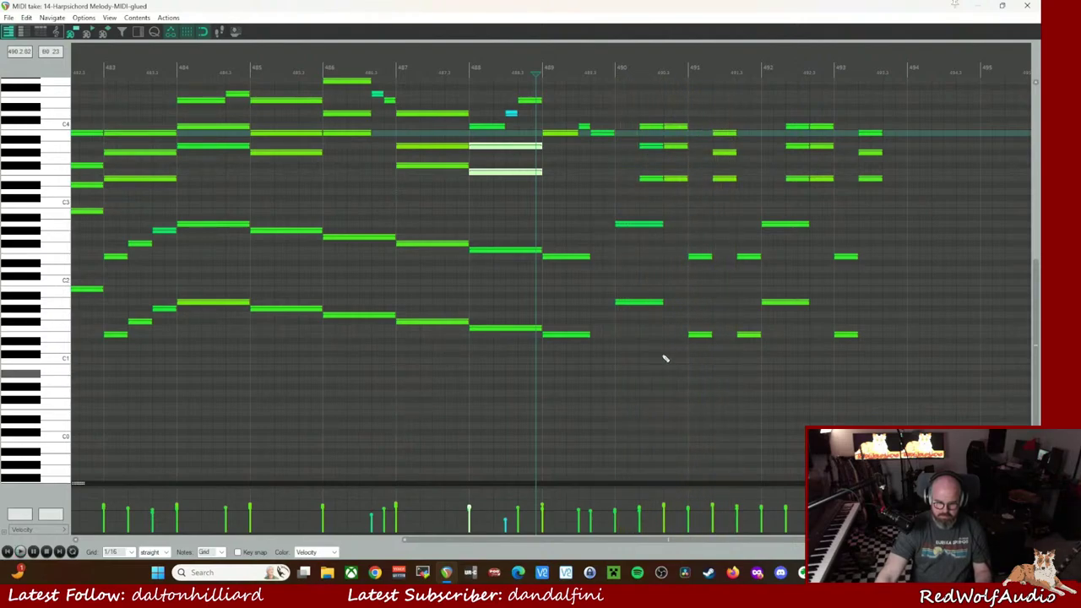
# - Extend the A2 and A1 bass notes of measures 490 and 492 to the starts of measures 491 and 493
pyautogui.click(653, 226)
pyautogui.keyDown('ctrl'); pyautogui.click(655, 302); pyautogui.keyUp('ctrl')
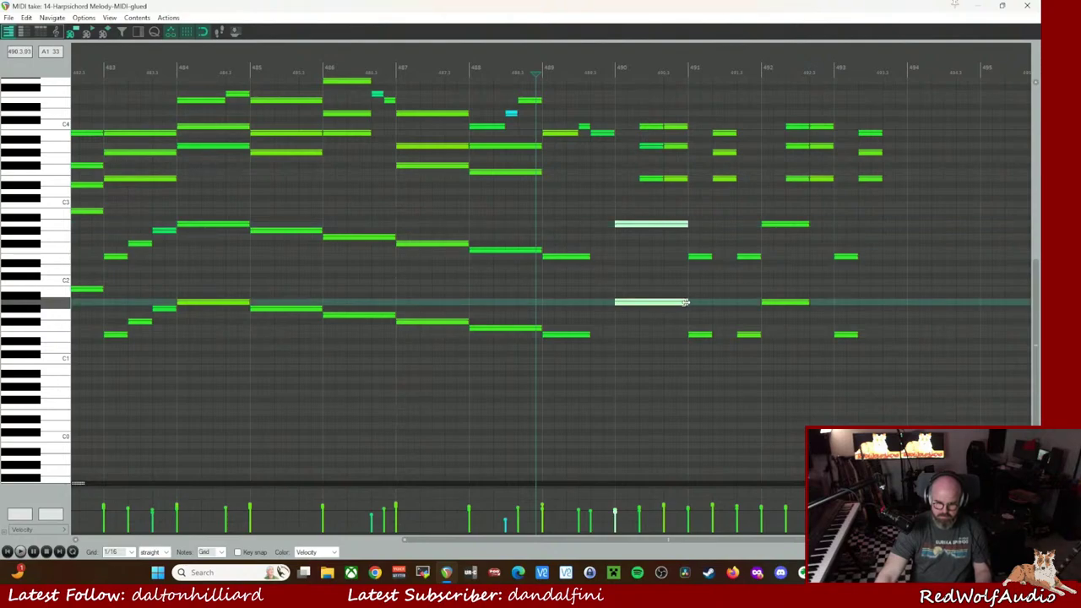
pyautogui.click(800, 227)
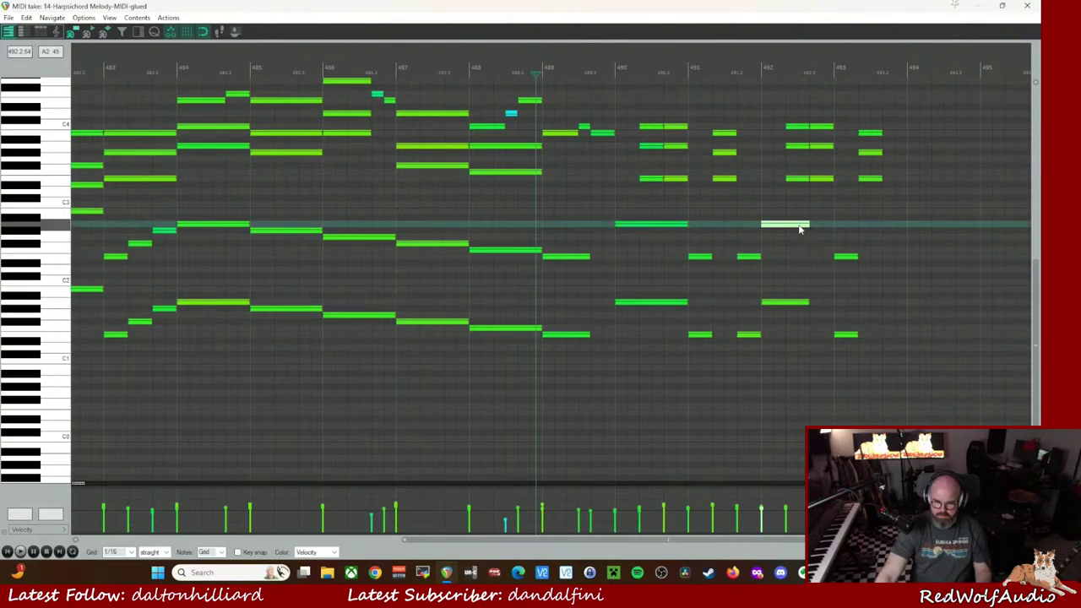
pyautogui.keyDown('ctrl'); pyautogui.click(806, 302); pyautogui.keyUp('ctrl')
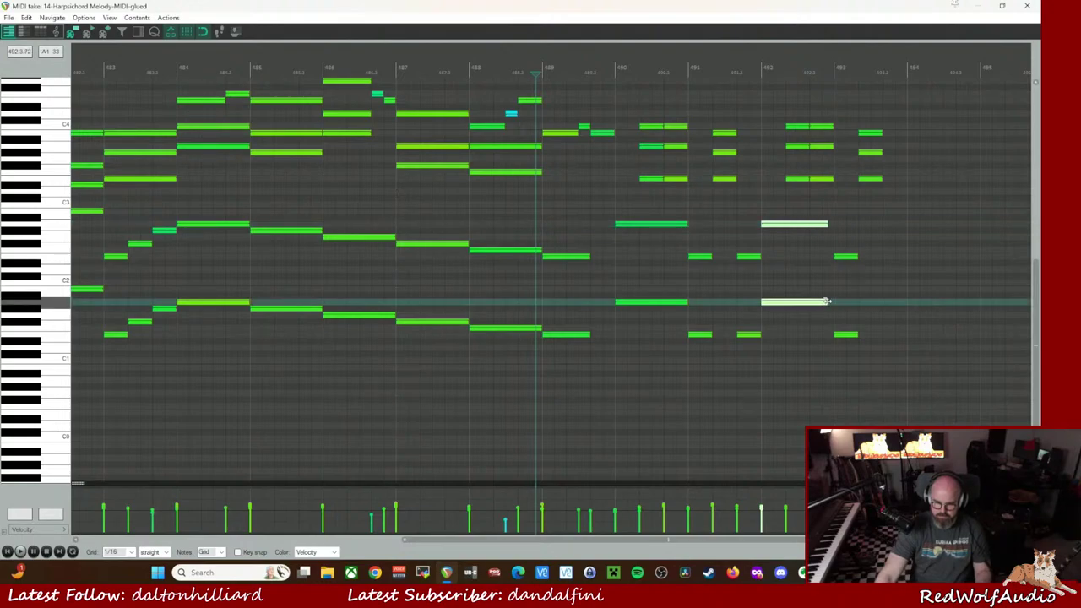
# - Copy the E2 and E1 bass notes at the start of measure 493 to its third beat, and play the phrase from measure 475
pyautogui.click(842, 256)
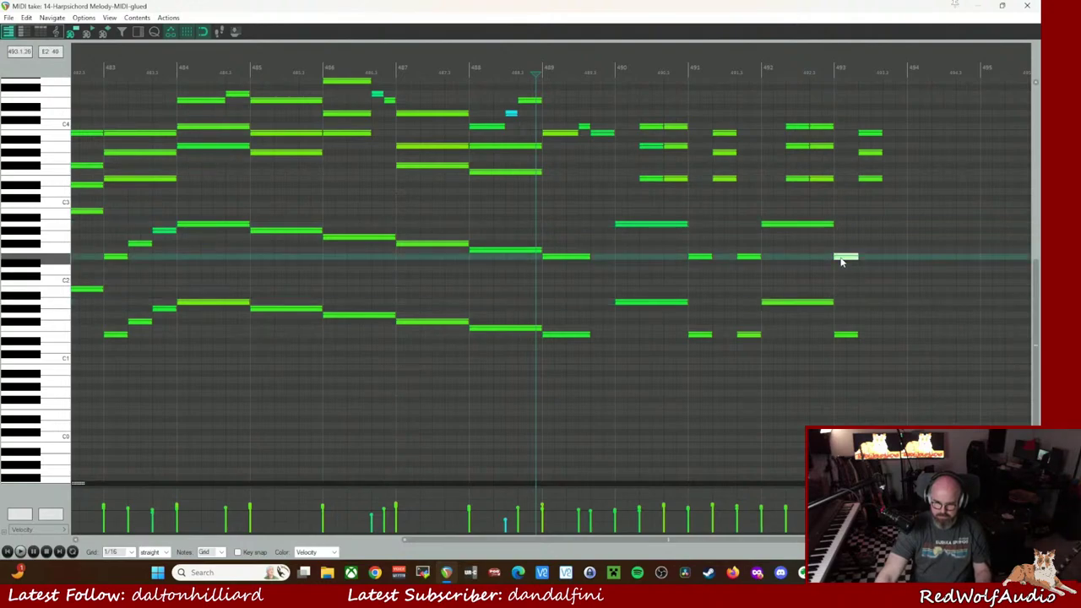
pyautogui.keyDown('ctrl'); pyautogui.click(845, 335); pyautogui.keyUp('ctrl')
pyautogui.moveTo(847, 337); pyautogui.dragTo(892, 338)
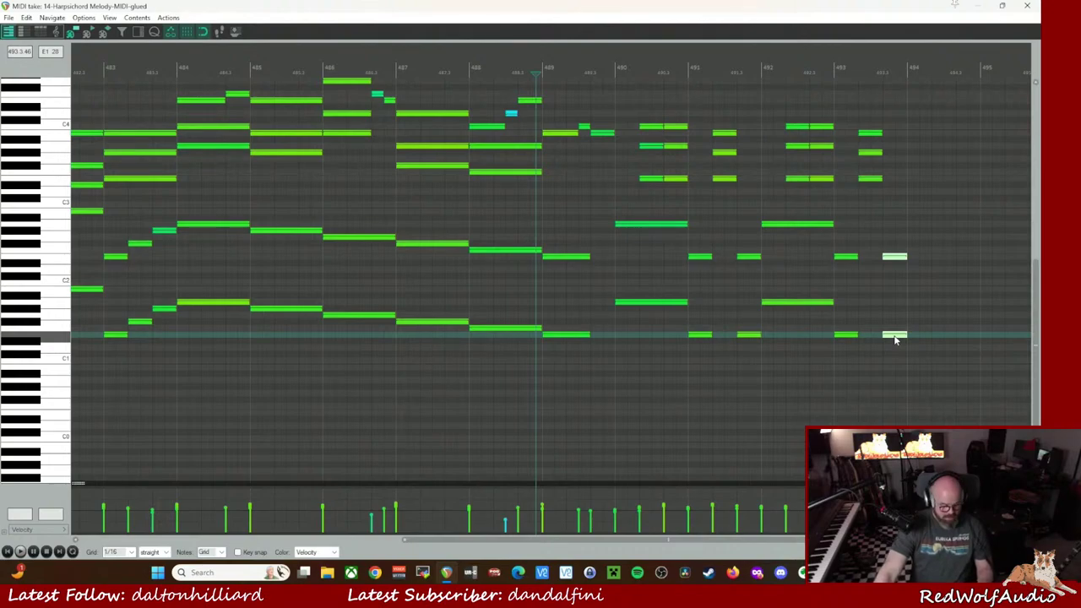
pyautogui.hscroll(-5, 896, 338)
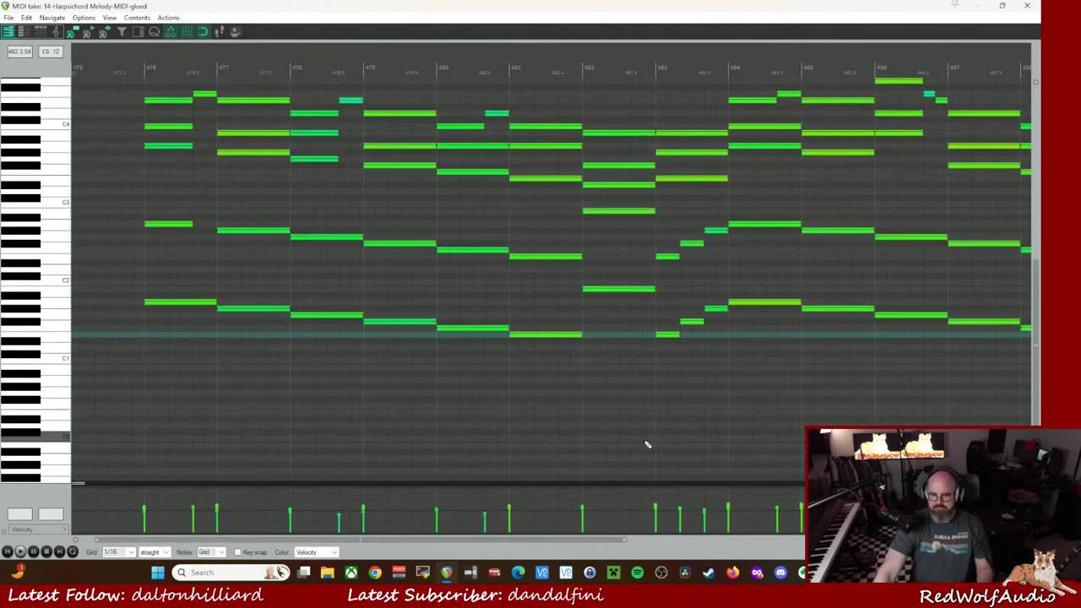
pyautogui.press('space')
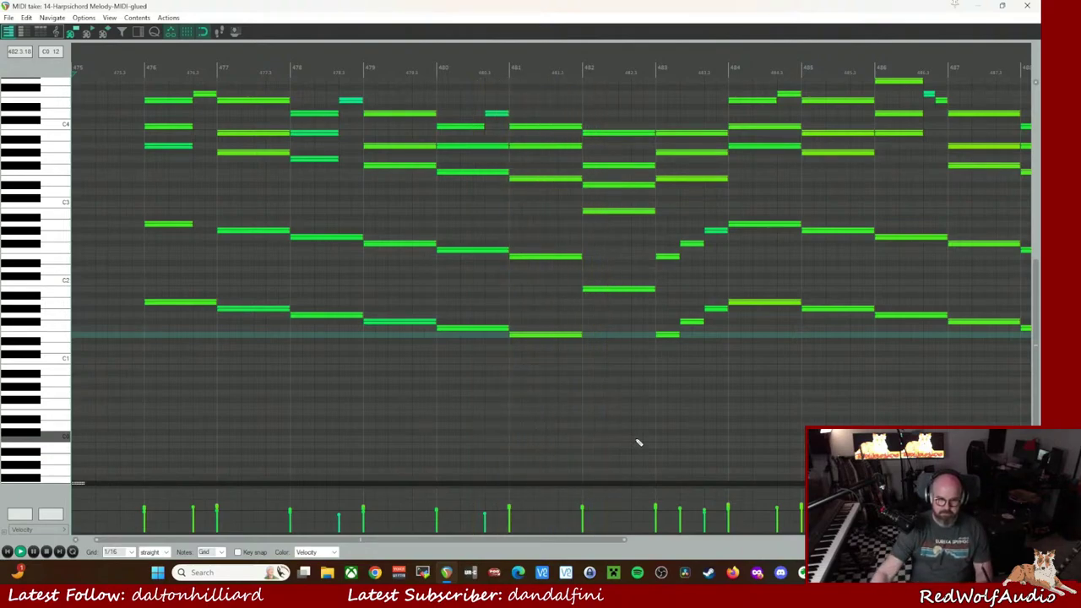
# - Play the edited harpsichord phrase from measure 475 and close its note editor
pyautogui.press('space')
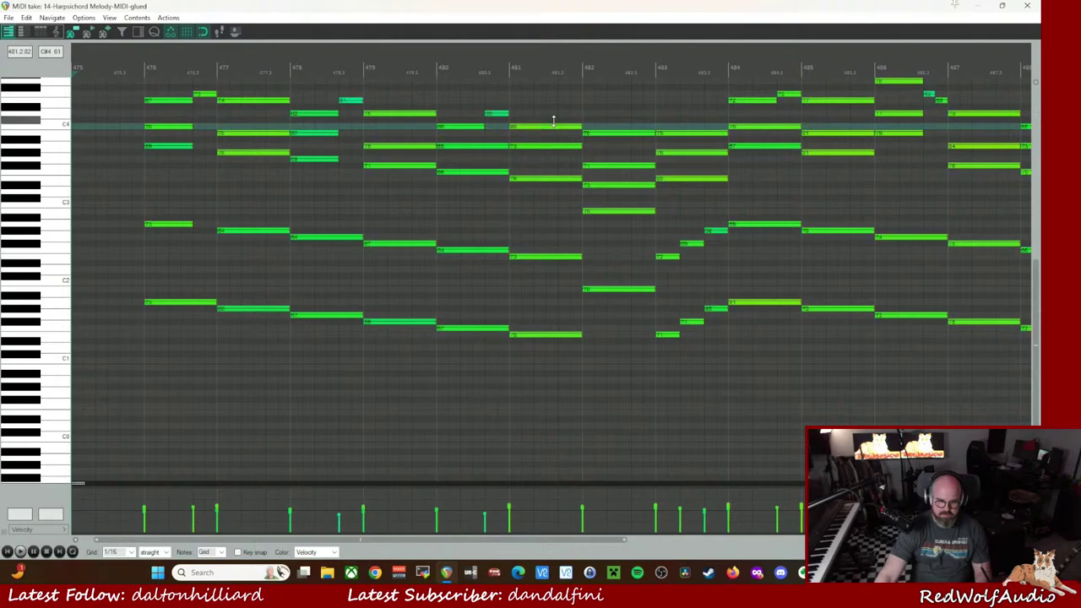
pyautogui.press('space')
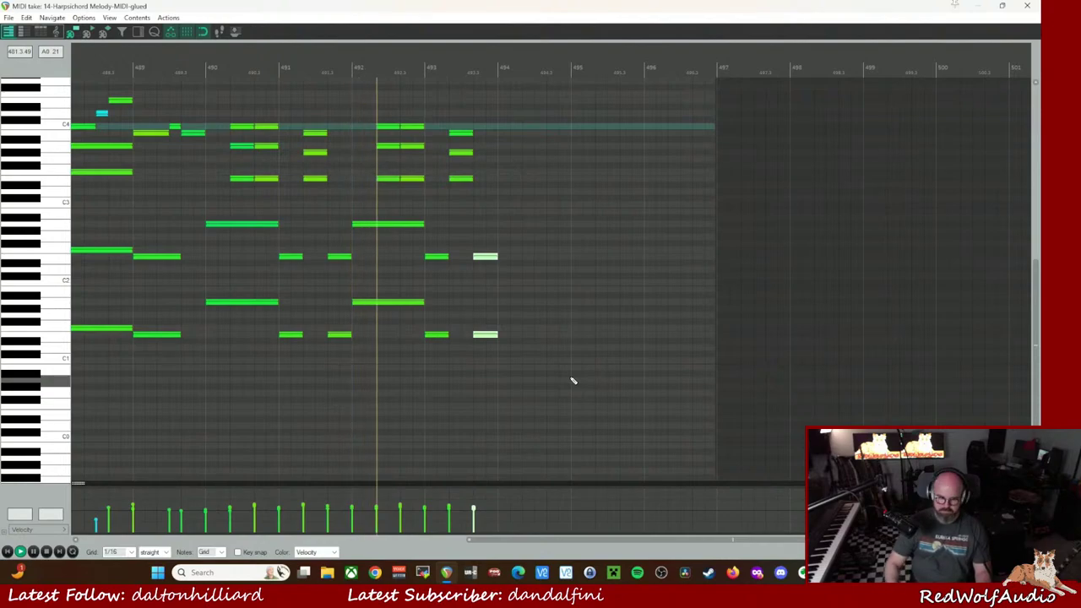
pyautogui.press('space')
pyautogui.click(1028, 6)
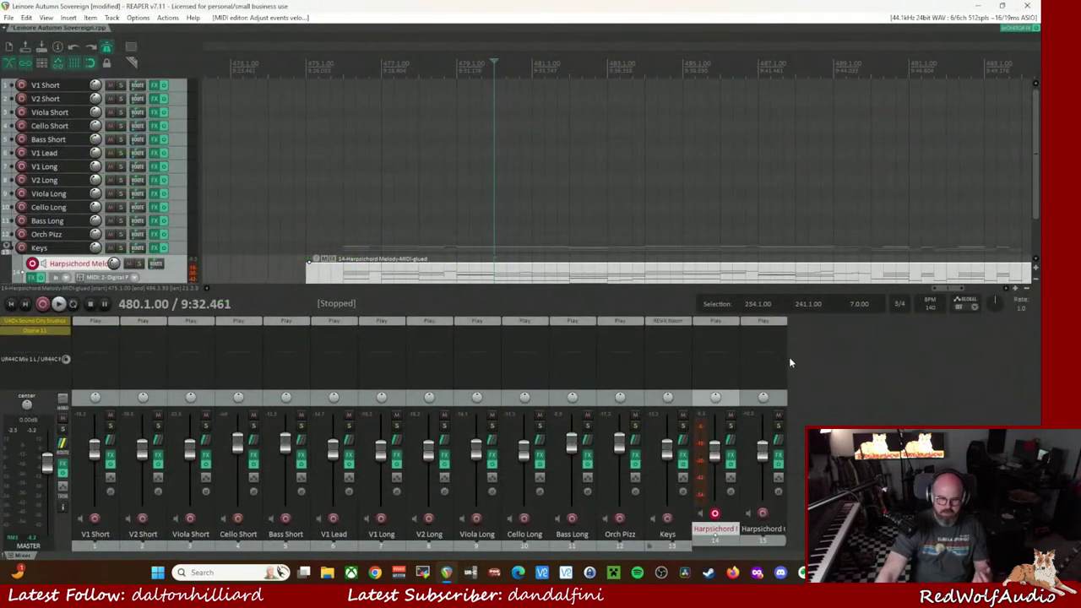
# - Split the glued Harpsichord Melody item at measures 476 and 494, and delete the empty pieces before and after the phrase
pyautogui.scroll(-4, 601, 156)
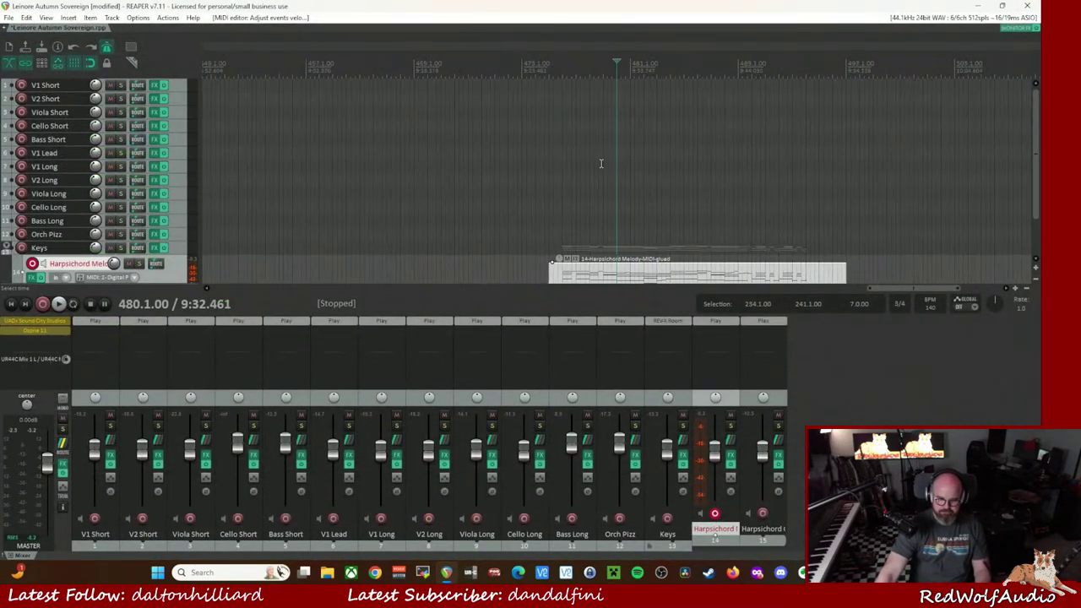
pyautogui.click(563, 277)
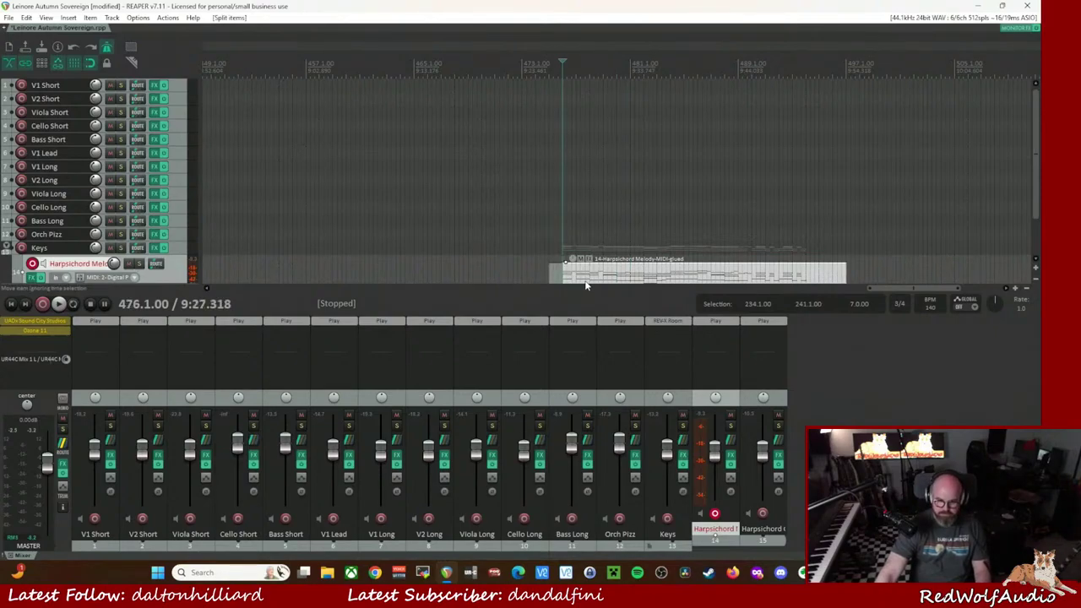
pyautogui.click(808, 276)
pyautogui.press('s')
pyautogui.click(819, 276)
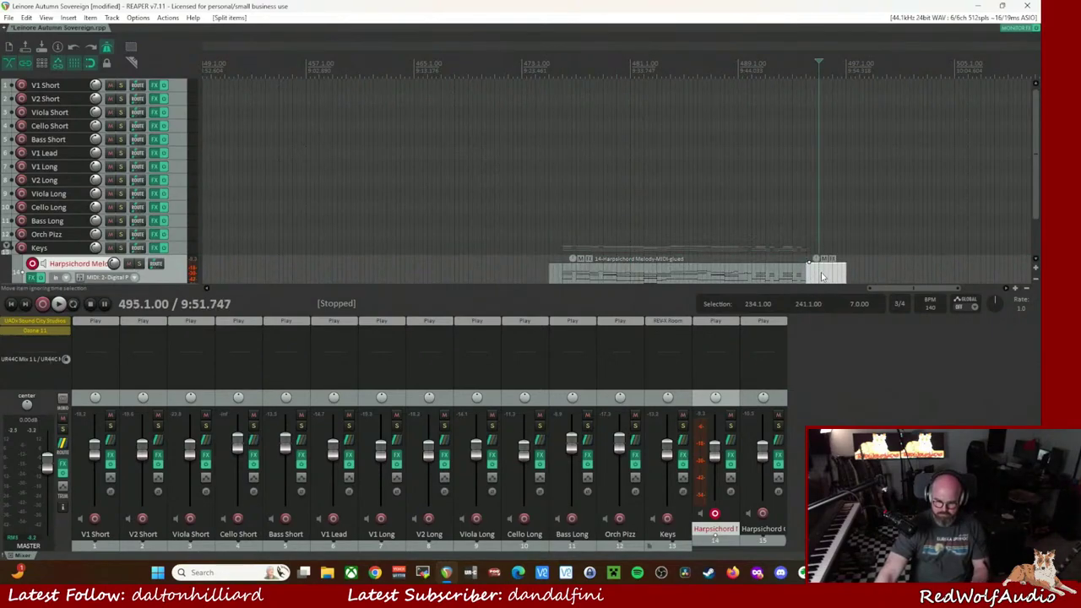
pyautogui.press('Delete')
pyautogui.click(555, 274)
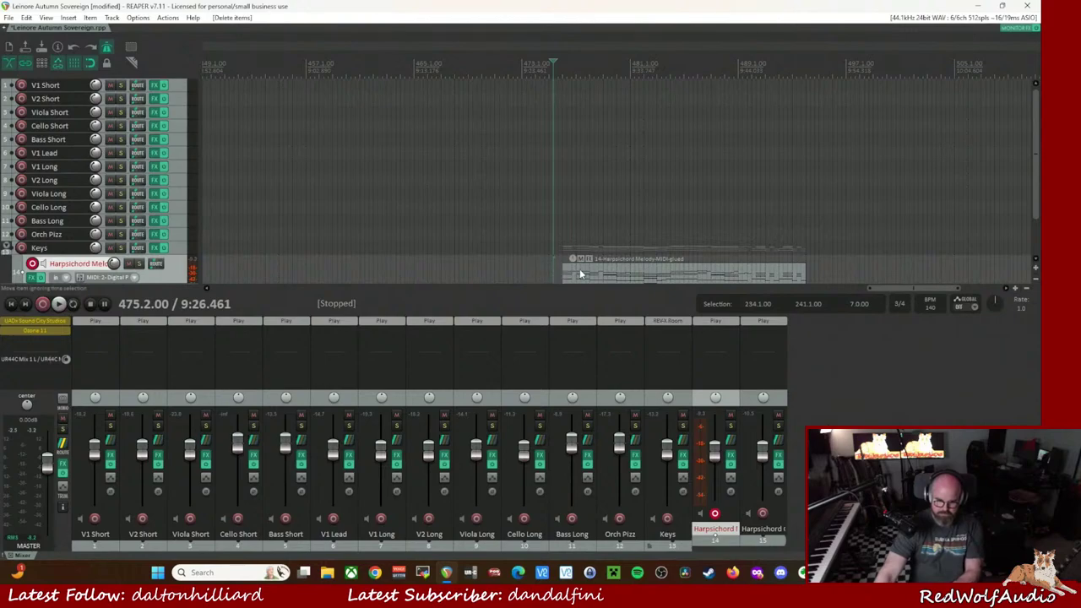
pyautogui.click(583, 269)
# - Play the opening of the project from measure 1
pyautogui.moveTo(753, 289); pyautogui.dragTo(235, 296)
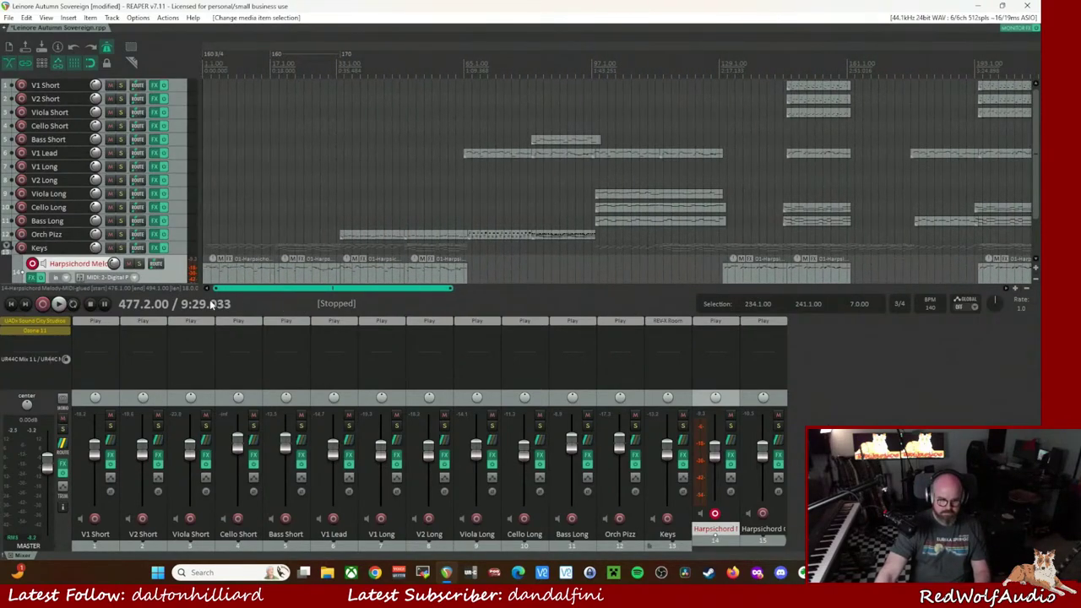
pyautogui.press('Home')
pyautogui.press('space')
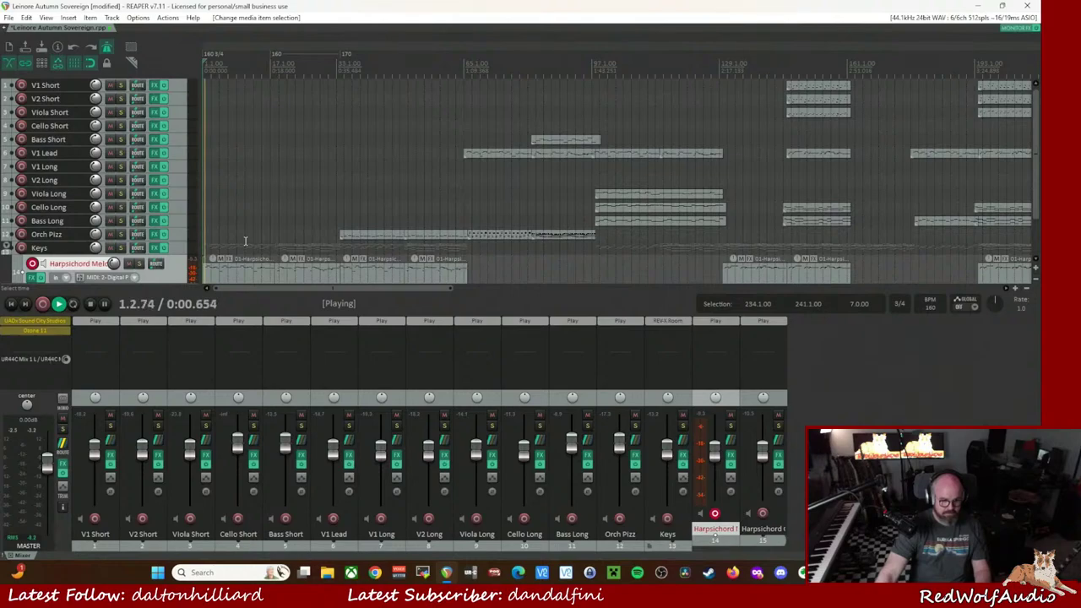
pyautogui.press('space')
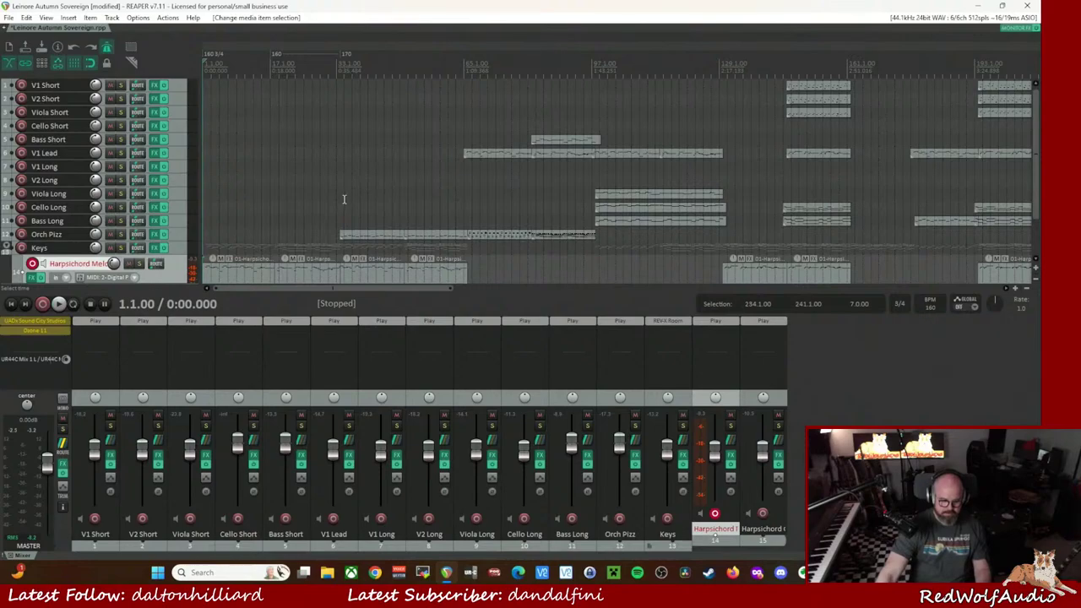
# - Try to shift all items on every track later to make room at the project start
pyautogui.hotkey('ctrl', 'a')
pyautogui.scroll(-4, 394, 242)
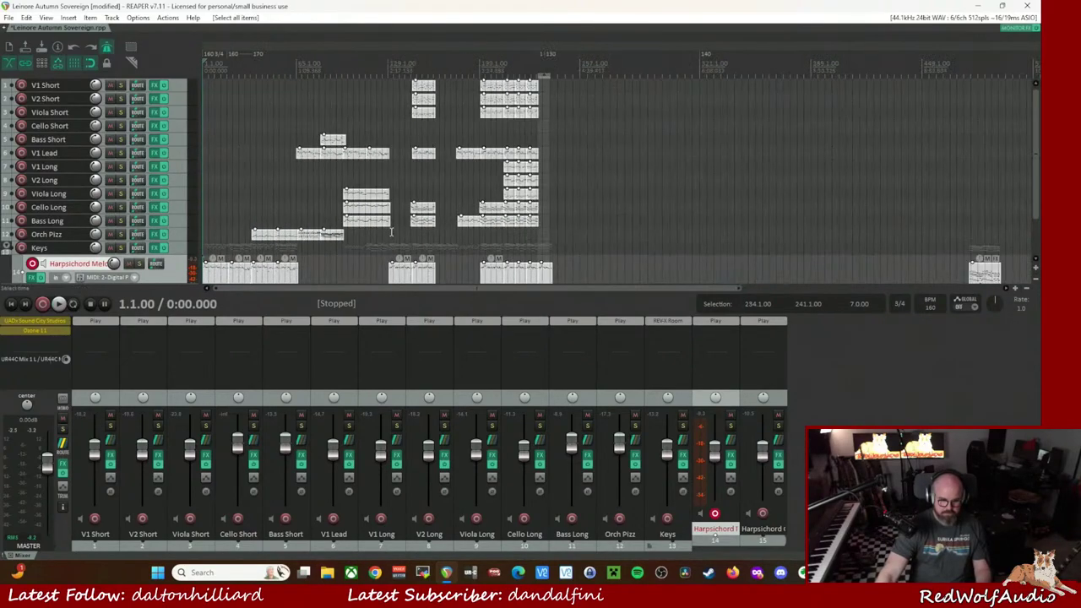
pyautogui.moveTo(262, 275); pyautogui.dragTo(327, 275)
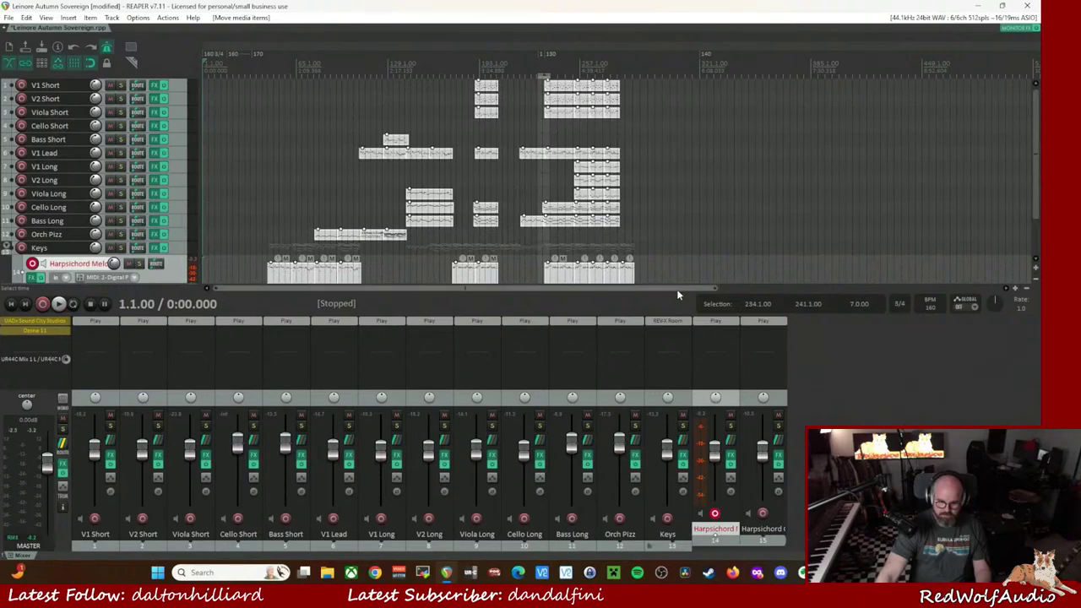
pyautogui.moveTo(678, 290); pyautogui.dragTo(779, 288)
pyautogui.moveTo(890, 274); pyautogui.dragTo(731, 268)
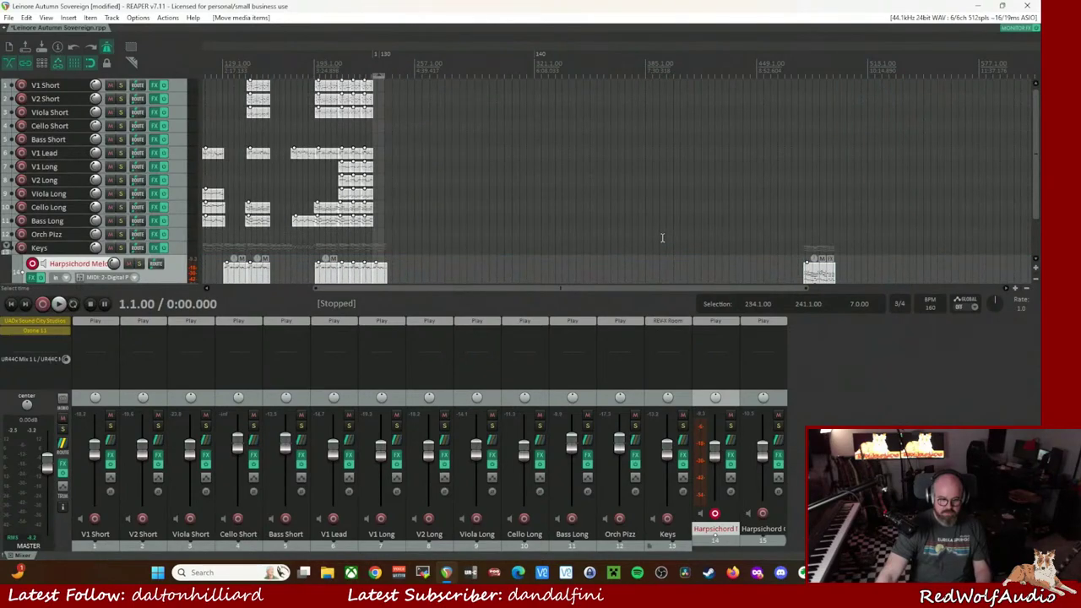
# - Remove the 130 BPM tempo marker, both 170 BPM markers and the second 160 BPM marker from the timeline
pyautogui.rightClick(385, 57)
pyautogui.click(404, 75)
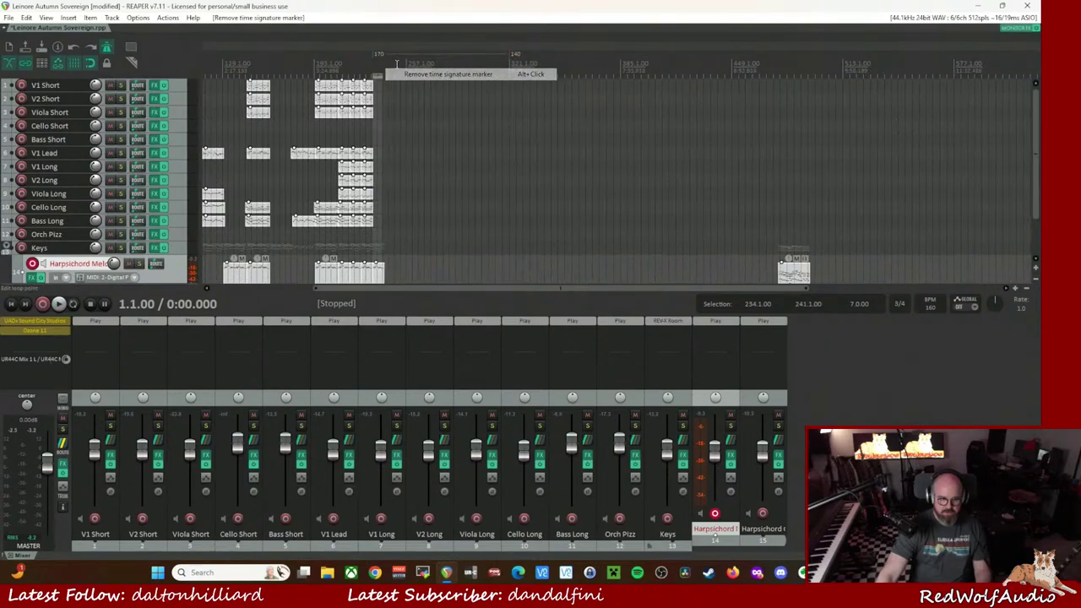
pyautogui.rightClick(384, 57)
pyautogui.click(401, 74)
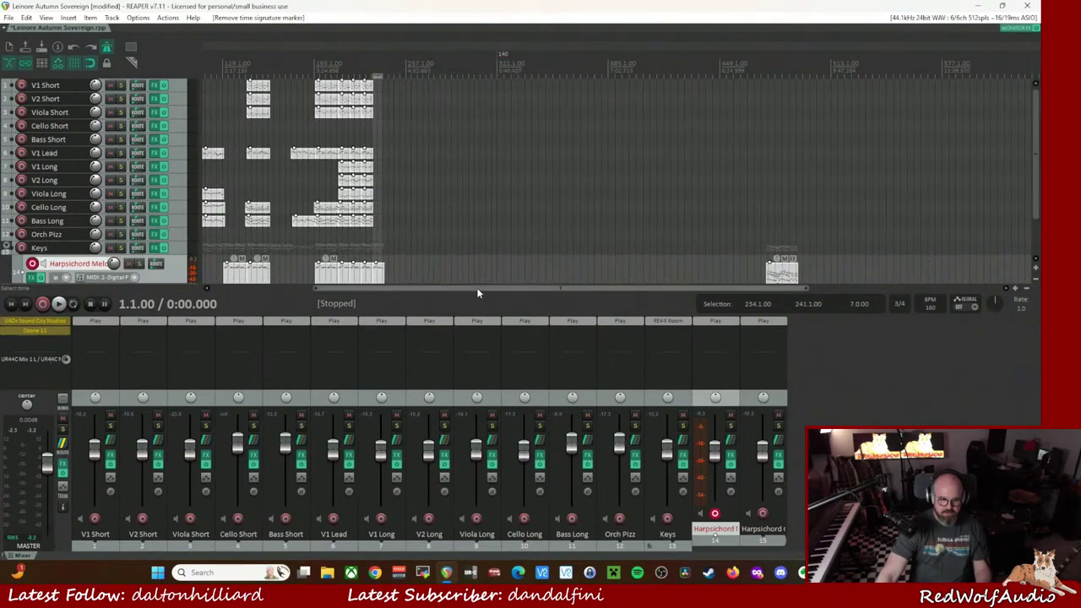
pyautogui.moveTo(585, 289); pyautogui.dragTo(461, 292)
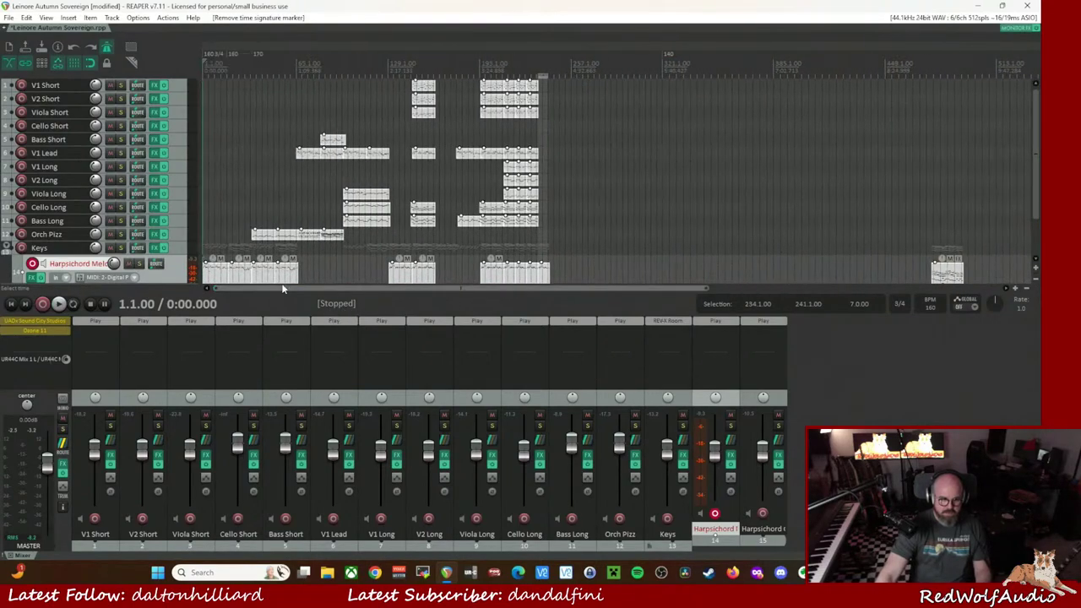
pyautogui.rightClick(260, 58)
pyautogui.click(272, 74)
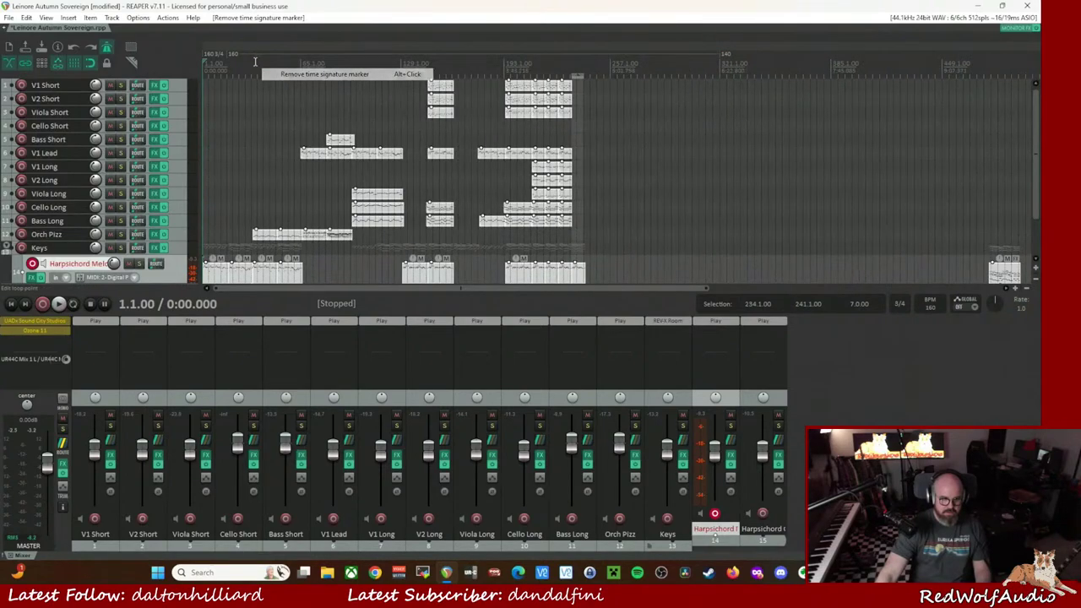
pyautogui.rightClick(236, 57)
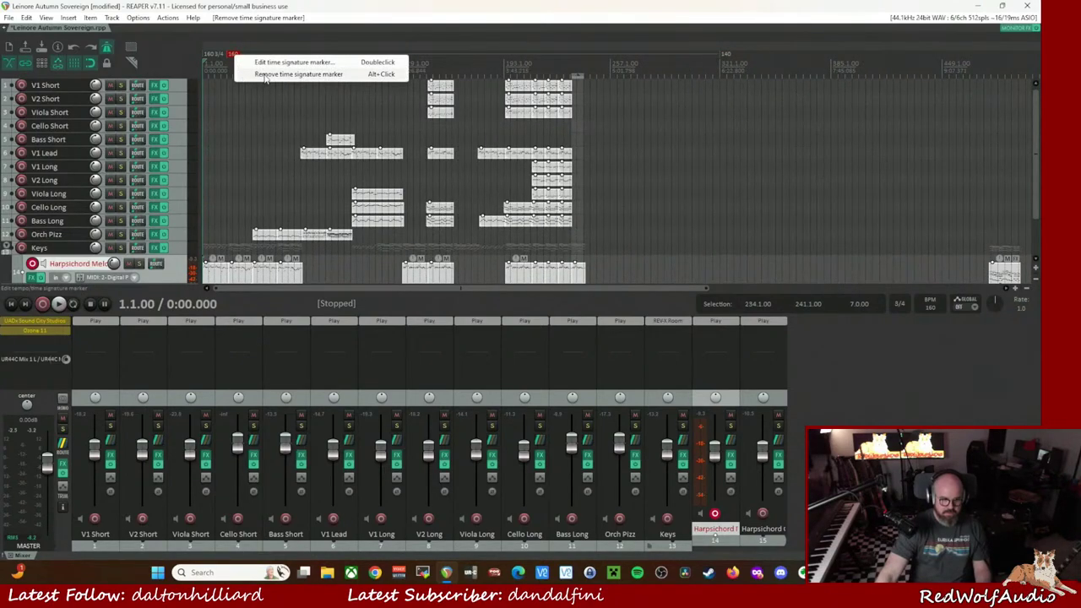
pyautogui.click(265, 75)
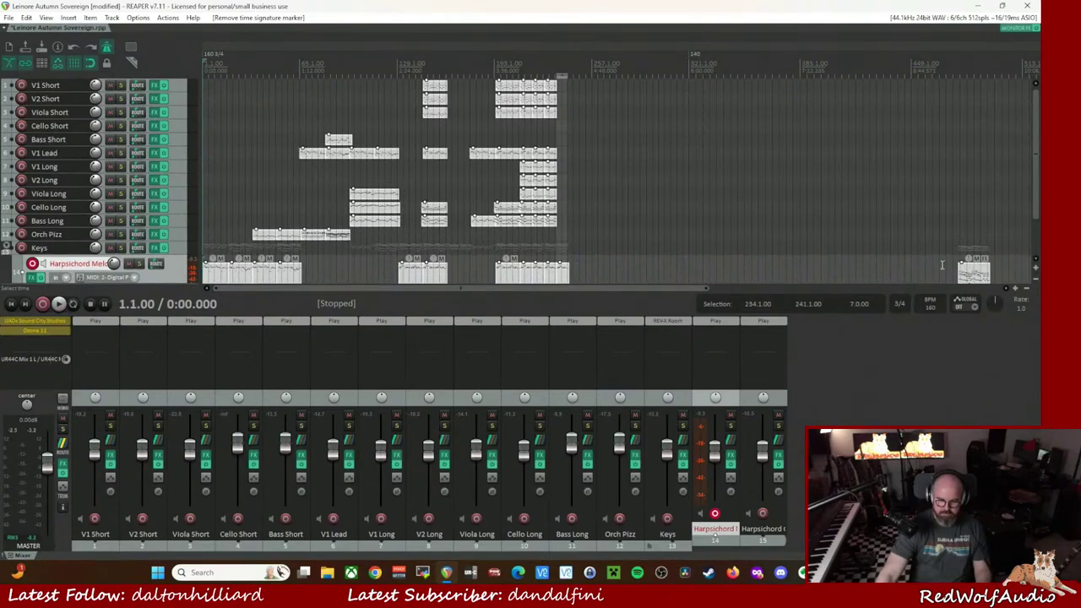
# - Shift the existing arrangement later and place the new harpsichord phrase ahead of it, starting at measure 83 on the Harpsichord Melody track
pyautogui.moveTo(973, 272); pyautogui.dragTo(340, 279)
pyautogui.hotkey('ctrl', 'a')
pyautogui.click(854, 265)
pyautogui.scroll(3, 355, 202)
pyautogui.moveTo(579, 289); pyautogui.dragTo(316, 276)
pyautogui.click(418, 115)
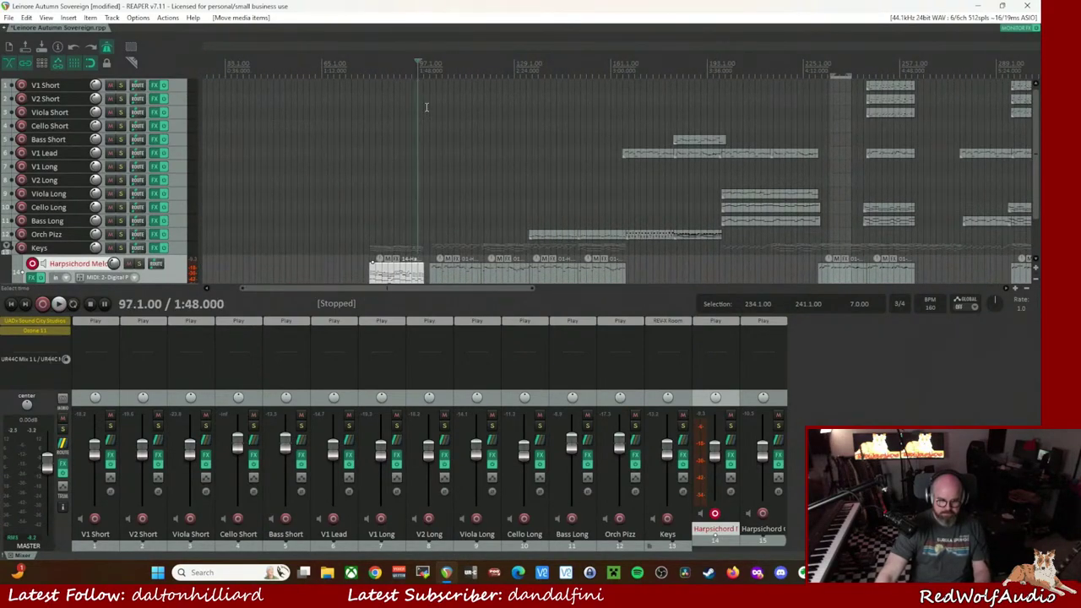
pyautogui.scroll(3, 528, 218)
pyautogui.moveTo(580, 273); pyautogui.dragTo(598, 272)
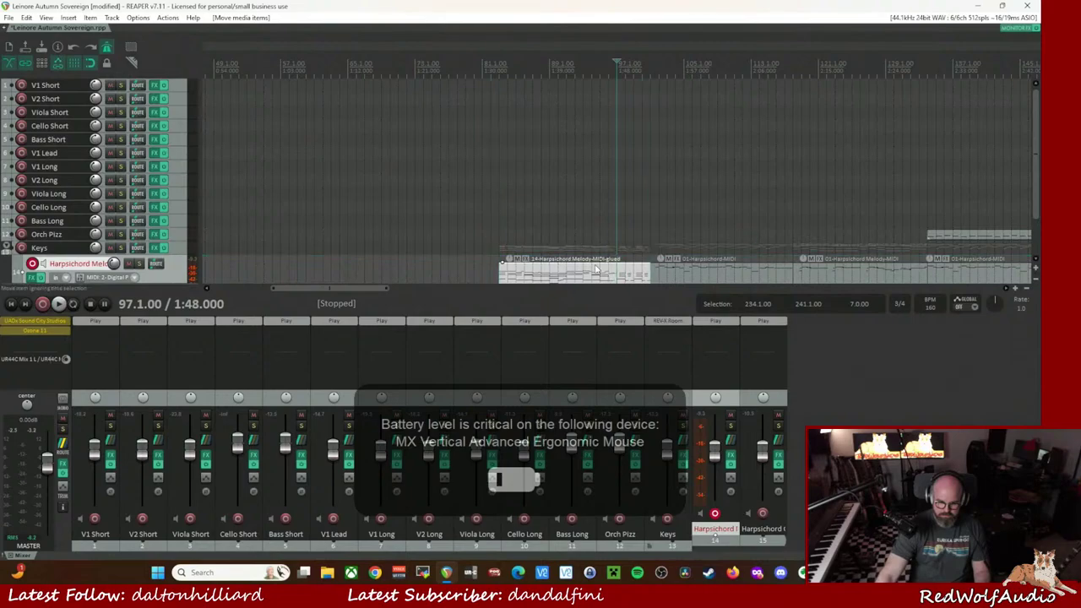
# - Play the transition from measure 80 and move the new harpsichord phrase one measure later to start at measure 84
pyautogui.click(476, 67)
pyautogui.press('space')
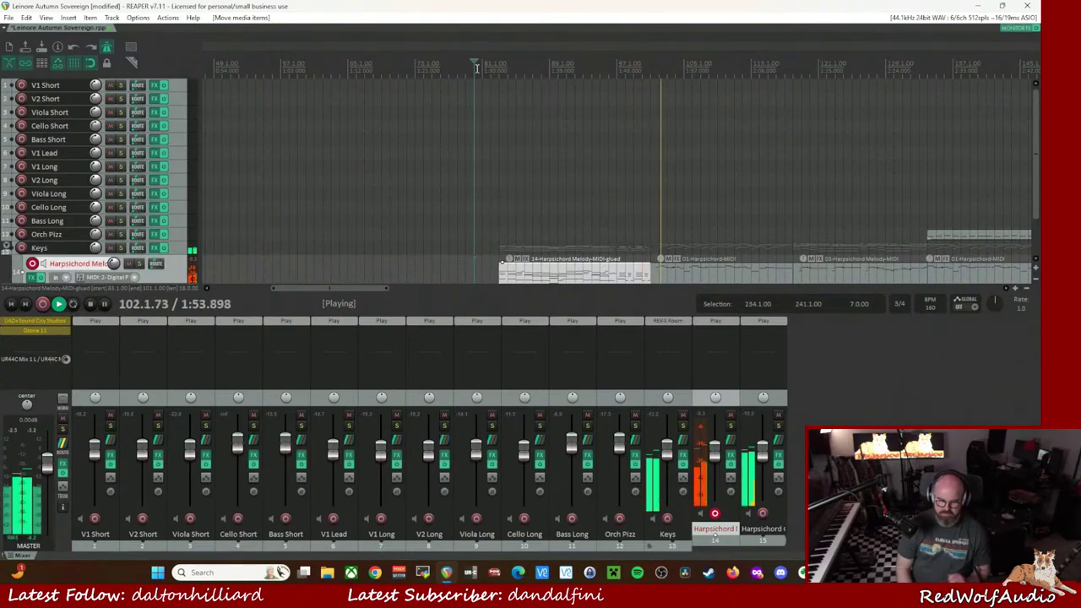
pyautogui.press('space')
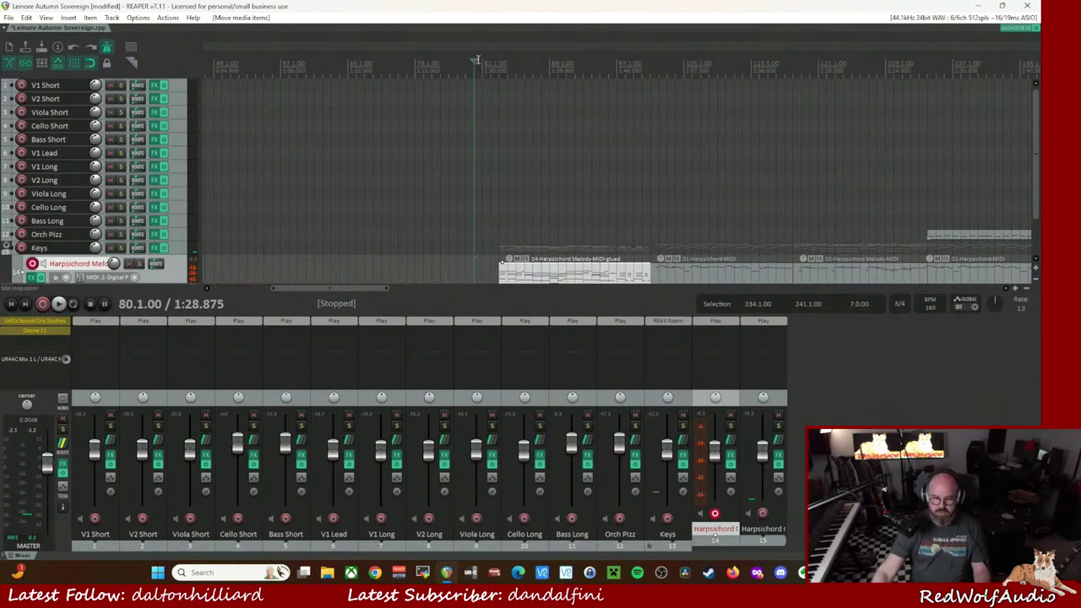
pyautogui.moveTo(615, 279); pyautogui.dragTo(623, 278)
# - Play from measure 83 through the new phrase into the original harpsichord and Orch Pizz parts, and replay the transition
pyautogui.click(499, 65)
pyautogui.press('space')
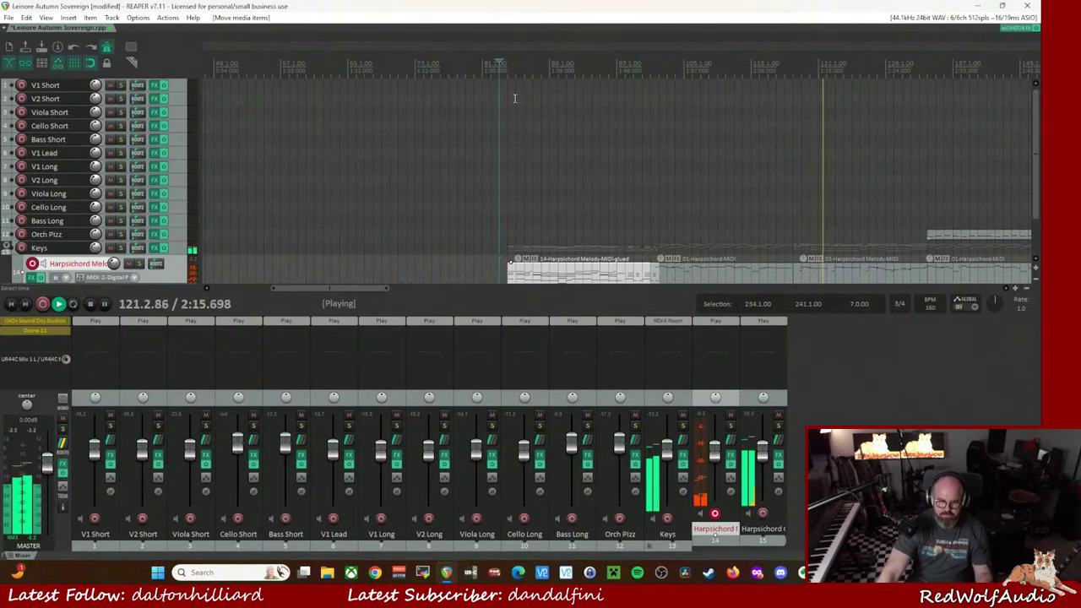
pyautogui.scroll(-3, 510, 188)
pyautogui.scroll(-2, 510, 188)
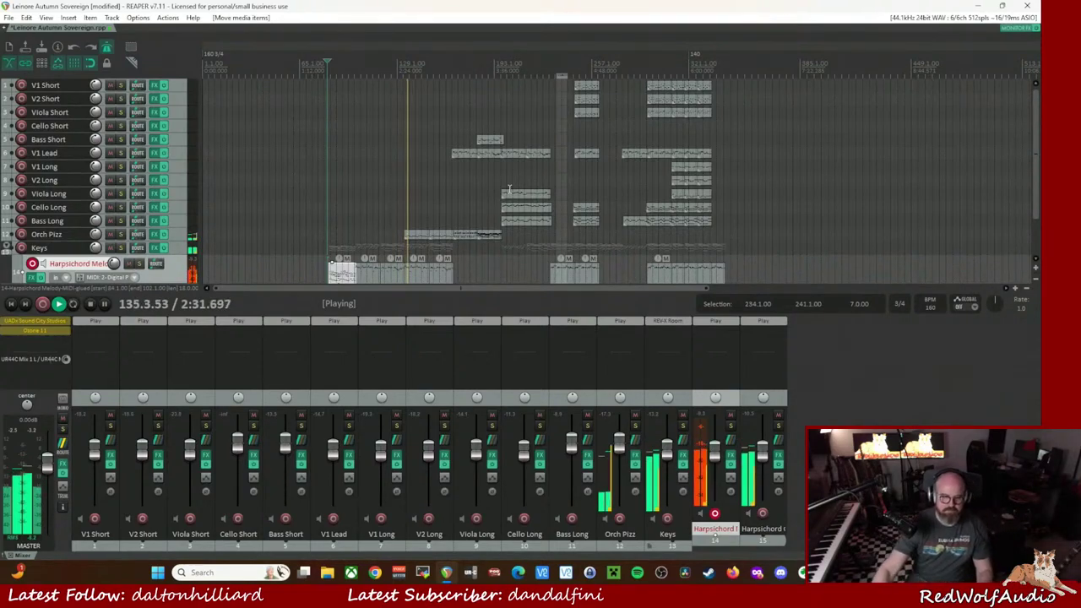
pyautogui.press('space')
pyautogui.press('space')
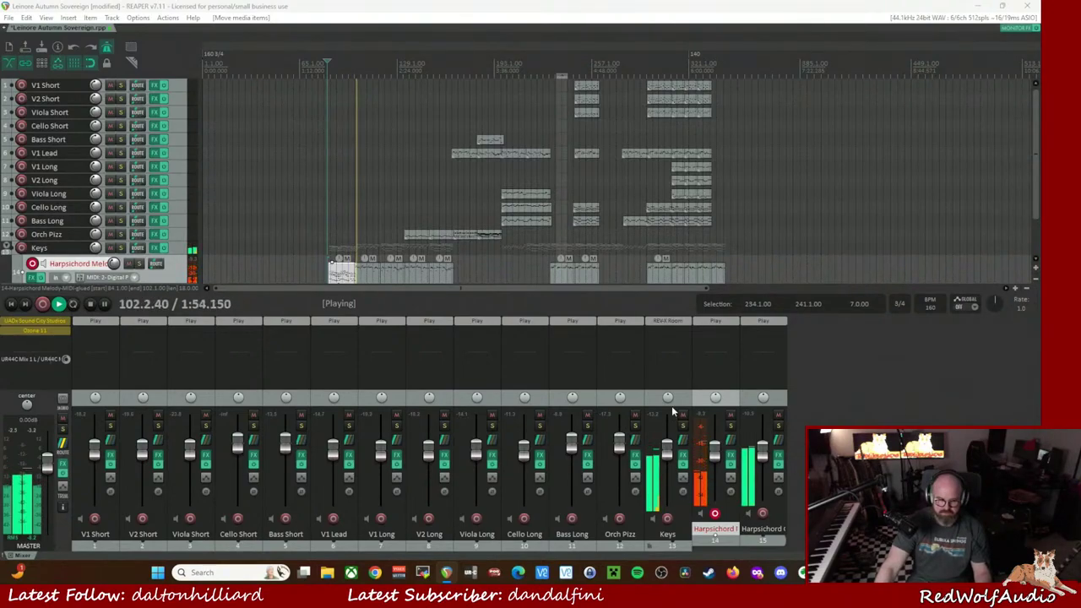
pyautogui.press('space')
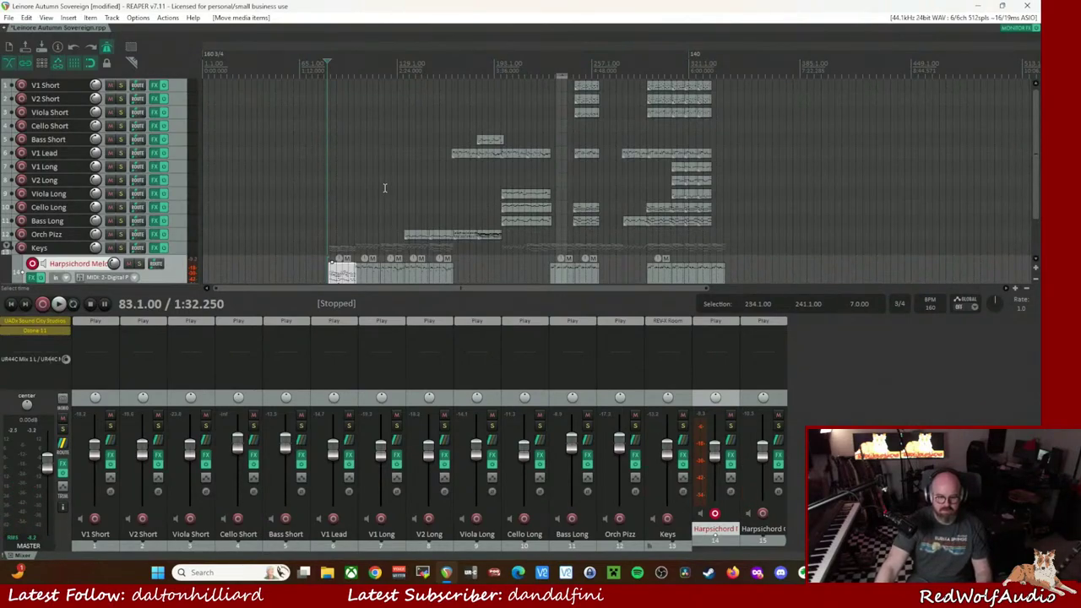
# - Select all string and Orch Pizz items and move them much later on the timeline, beyond the 140 BPM marker
pyautogui.click(415, 235)
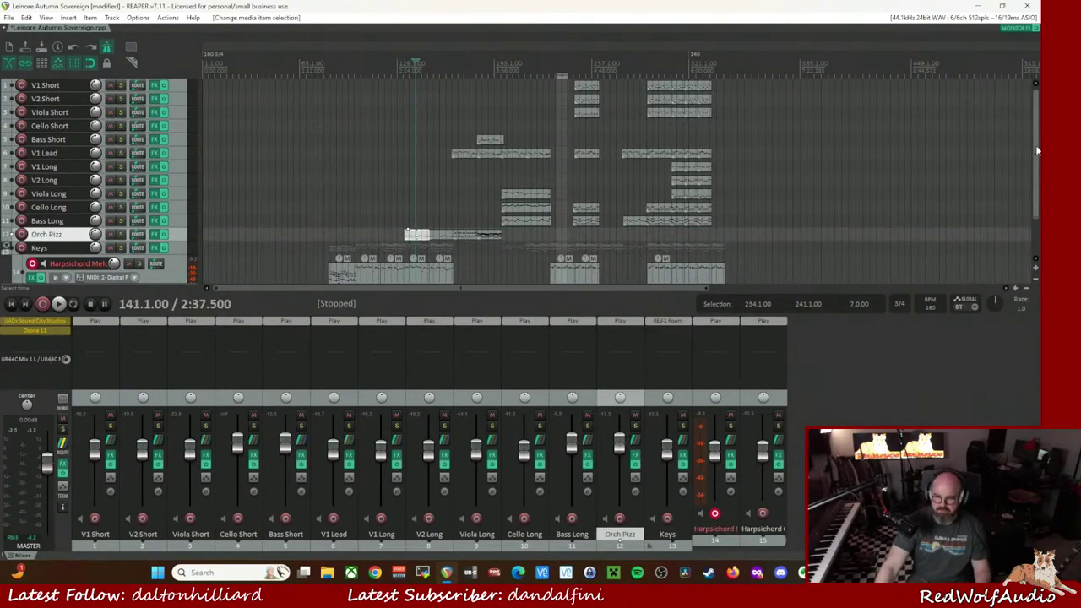
pyautogui.scroll(-3, 1038, 150)
pyautogui.scroll(3, 1035, 169)
pyautogui.scroll(-3, 1033, 142)
pyautogui.scroll(3, 1032, 142)
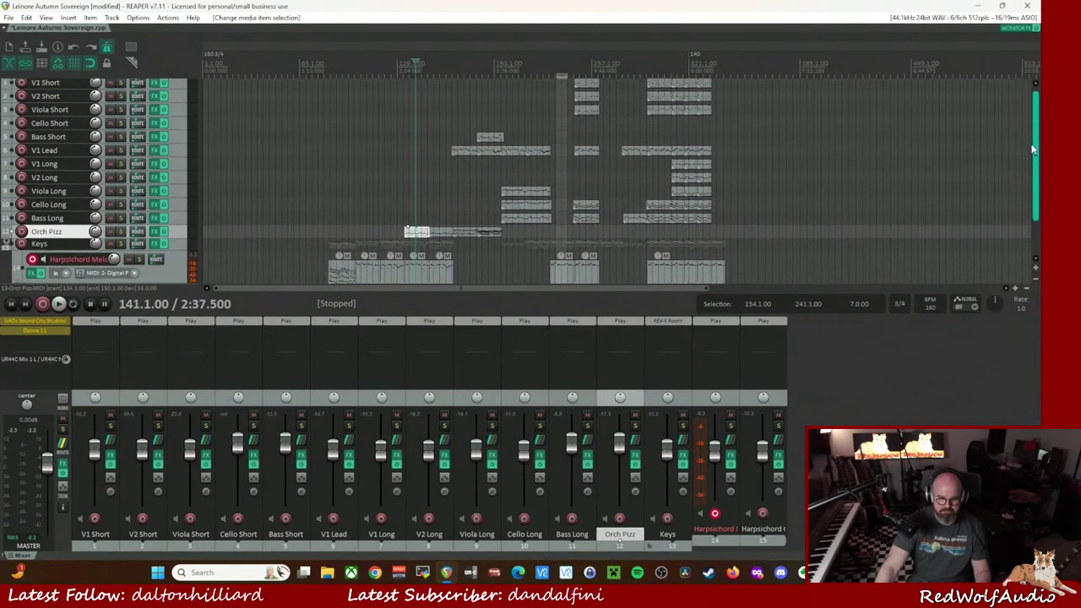
pyautogui.click(701, 88)
pyautogui.hotkey('ctrl', 'a')
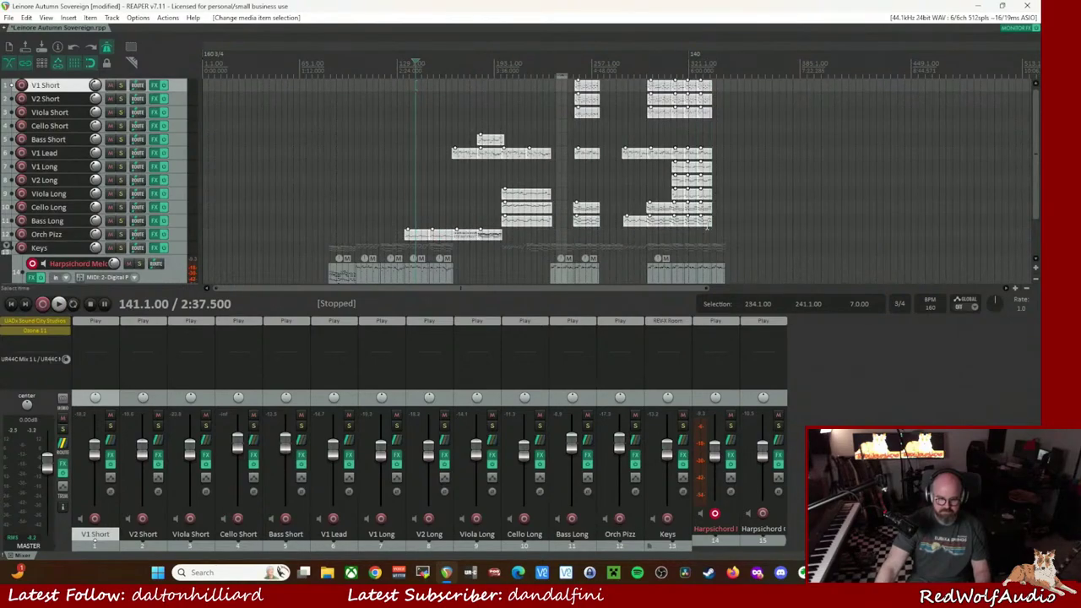
pyautogui.moveTo(708, 224); pyautogui.dragTo(476, 297)
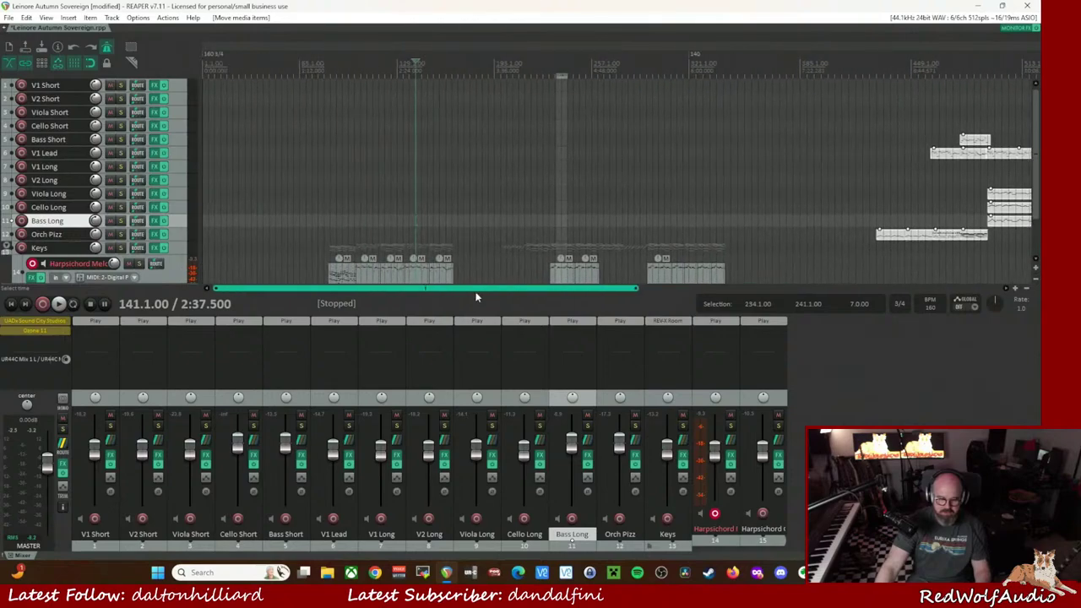
# - Try to move the original Harpsichord Melody items later to sit with the relocated string items
pyautogui.click(369, 272)
pyautogui.scroll(-3, 510, 205)
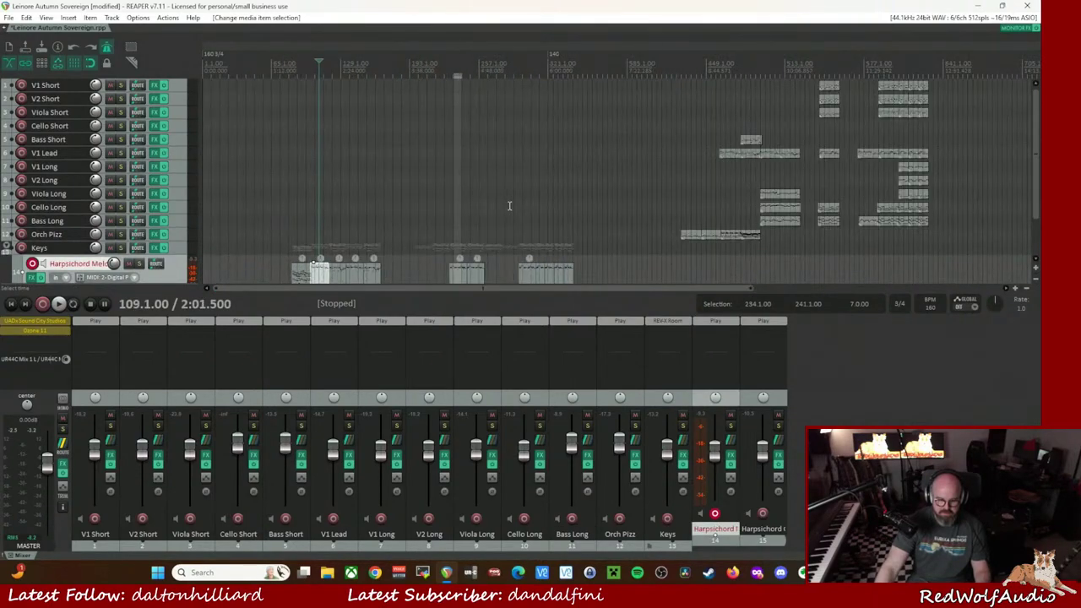
pyautogui.moveTo(566, 272); pyautogui.dragTo(914, 280)
pyautogui.hotkey('ctrl', 'z')
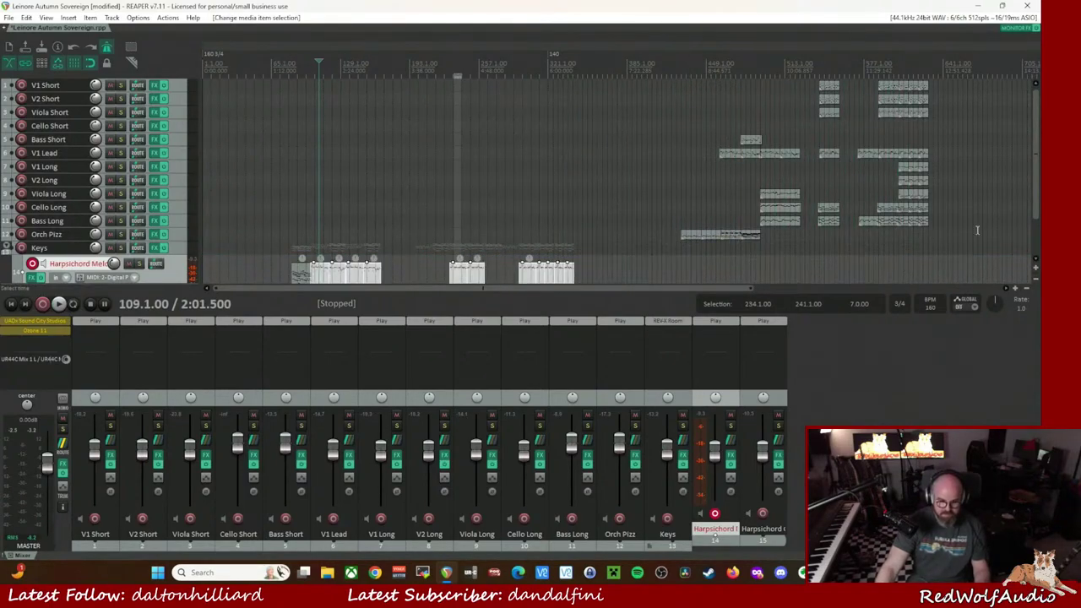
# - Move all original Harpsichord Melody and Harpsichord Chords items past the 140 BPM marker, leaving the new phrase at measure 84 in place
pyautogui.scroll(-2, 1037, 152)
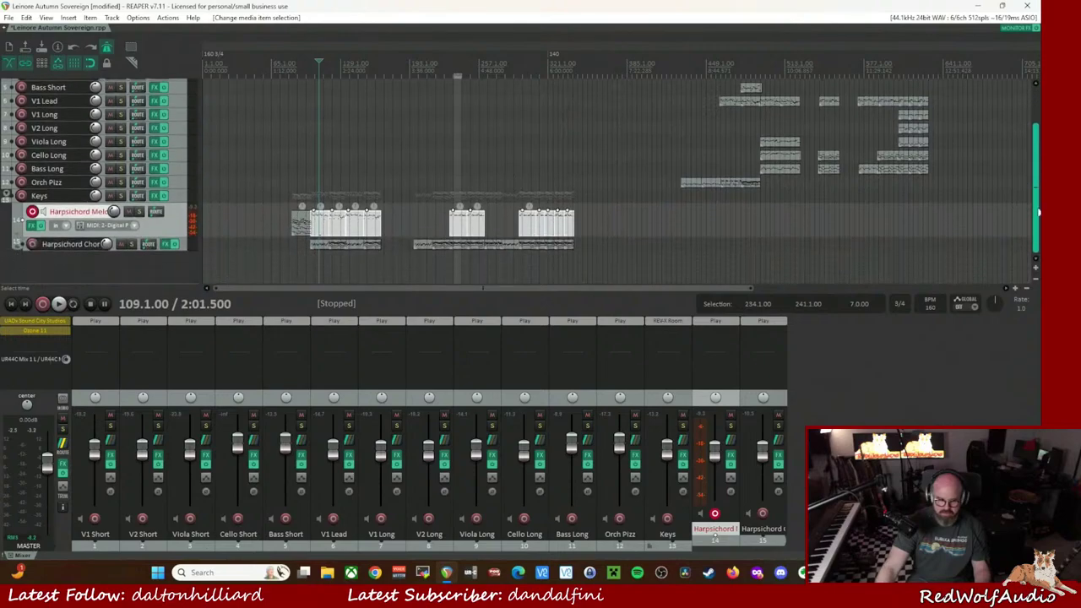
pyautogui.click(317, 221)
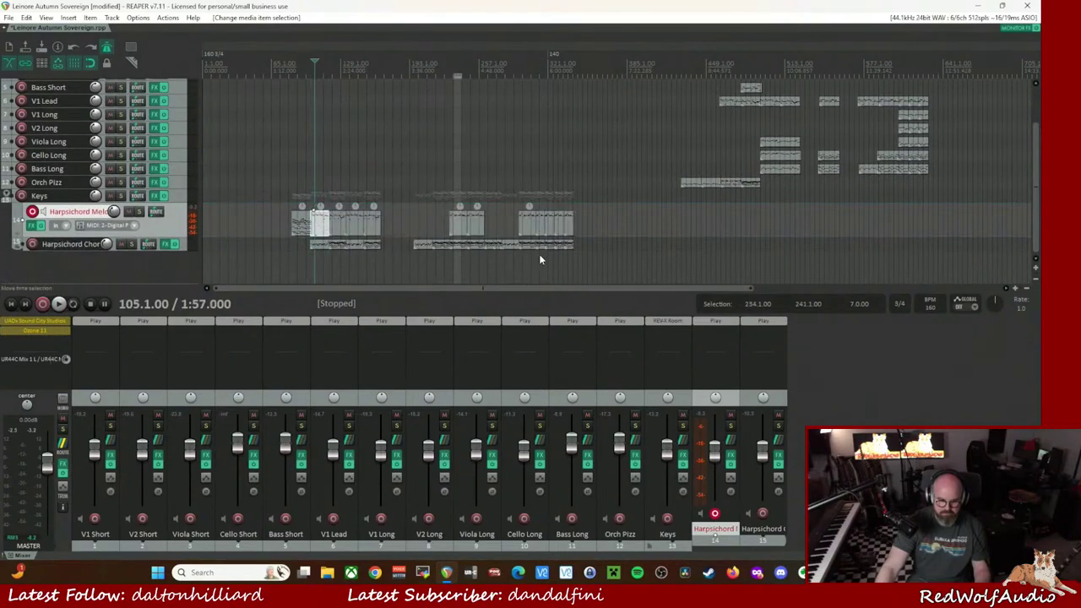
pyautogui.moveTo(566, 243); pyautogui.dragTo(945, 256)
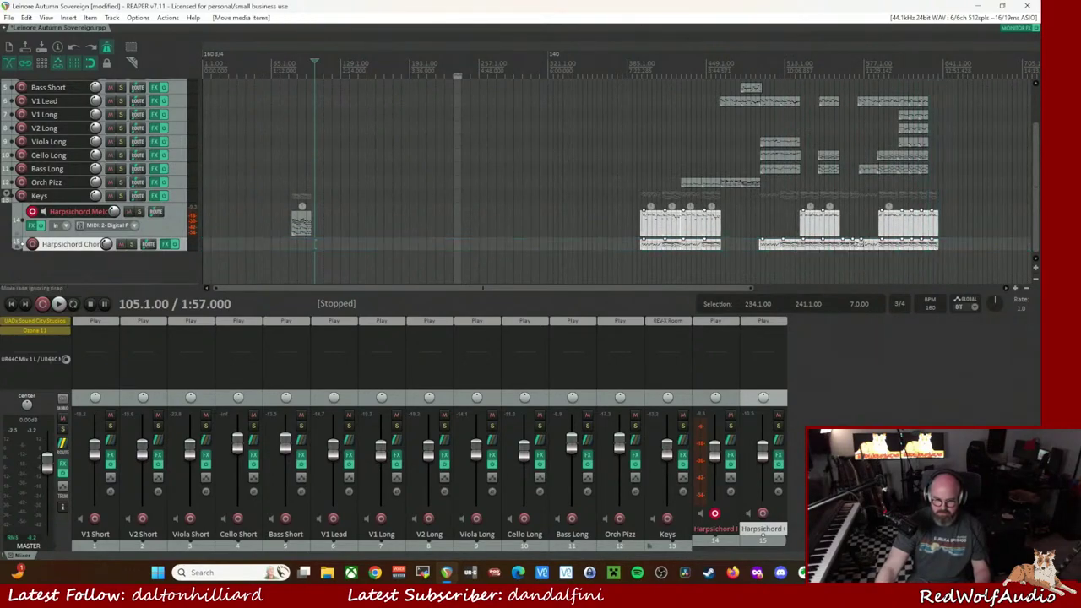
# - Play the new Harpsichord Melody phrase from measure 84 and duplicate it directly after itself
pyautogui.click(296, 223)
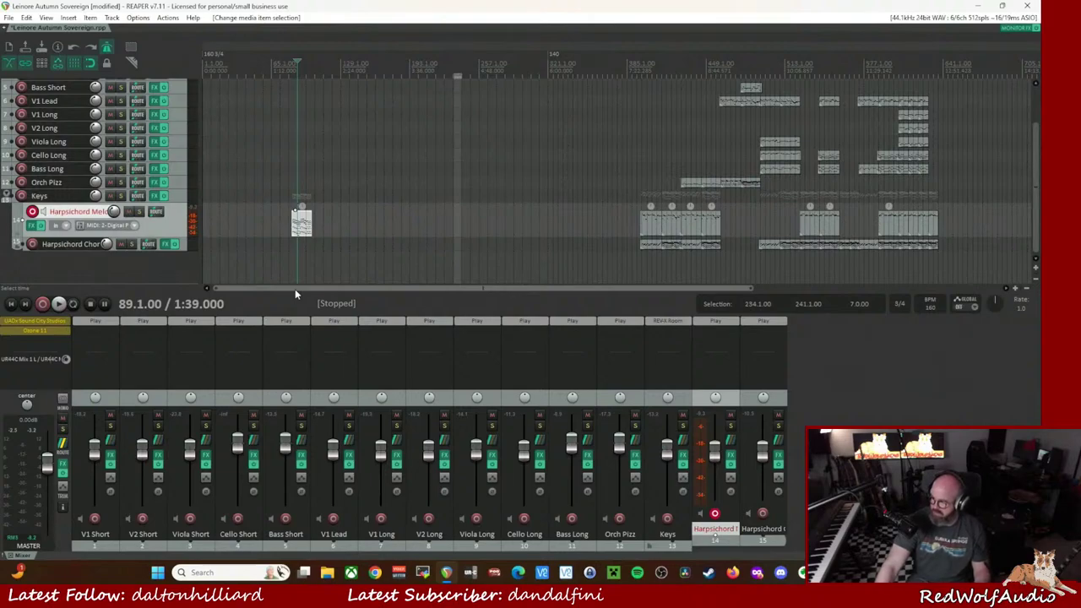
pyautogui.press('space')
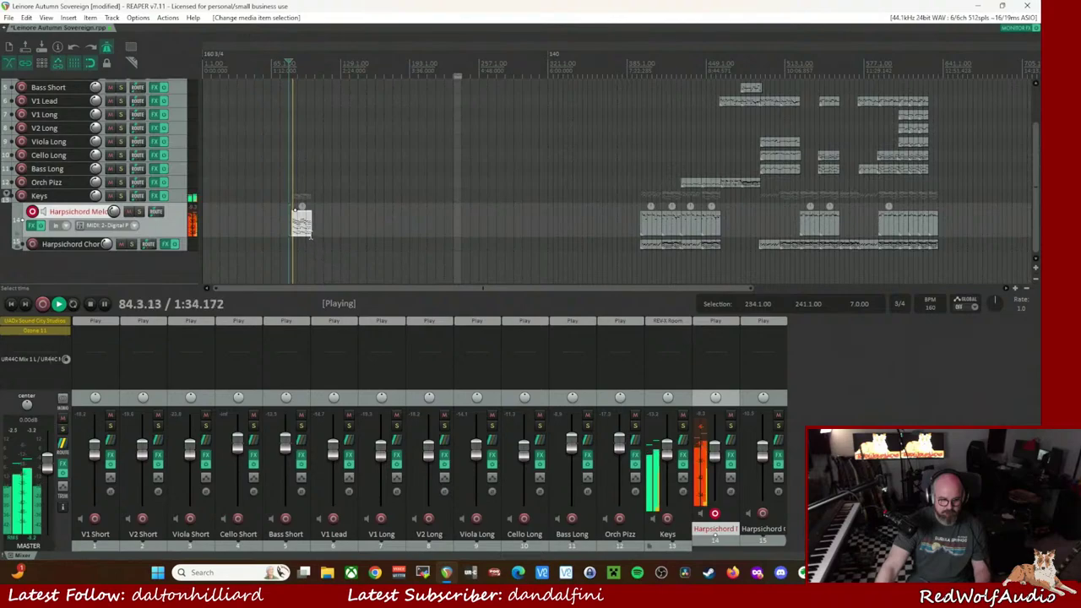
pyautogui.hotkey('ctrl', 'd')
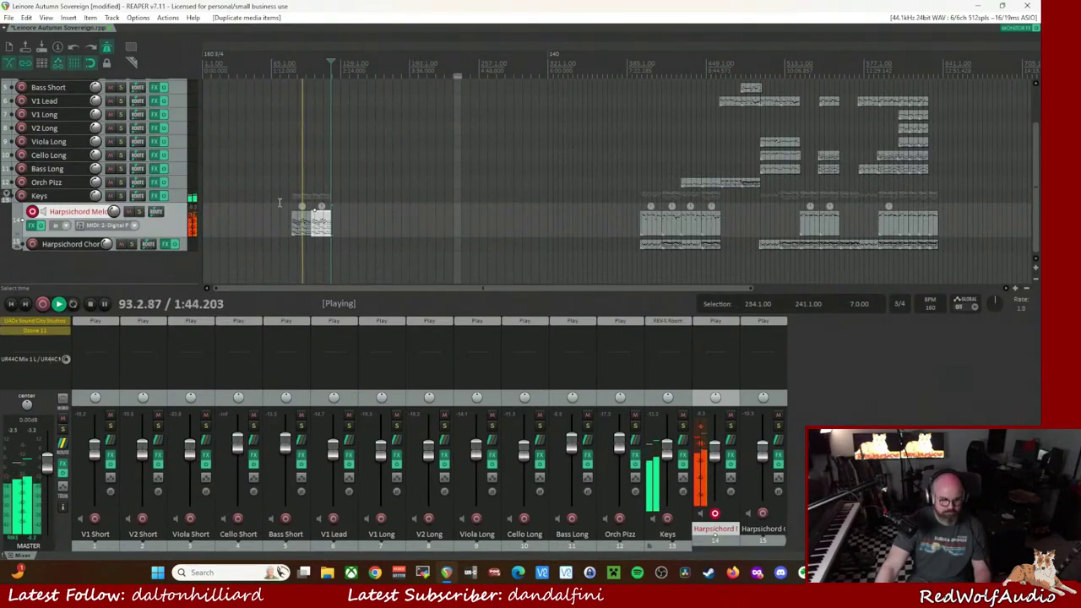
# - Disarm Harpsichord Melody, arm Bass Short for recording, and stop playback after the duplicated phrase
pyautogui.scroll(3, 45, 165)
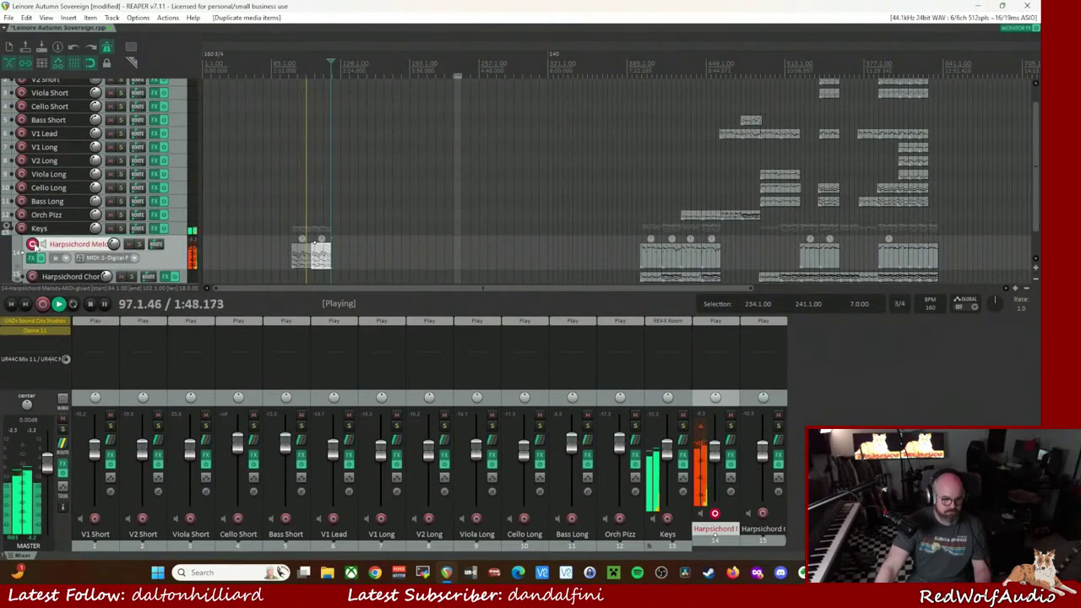
pyautogui.click(32, 244)
pyautogui.click(22, 120)
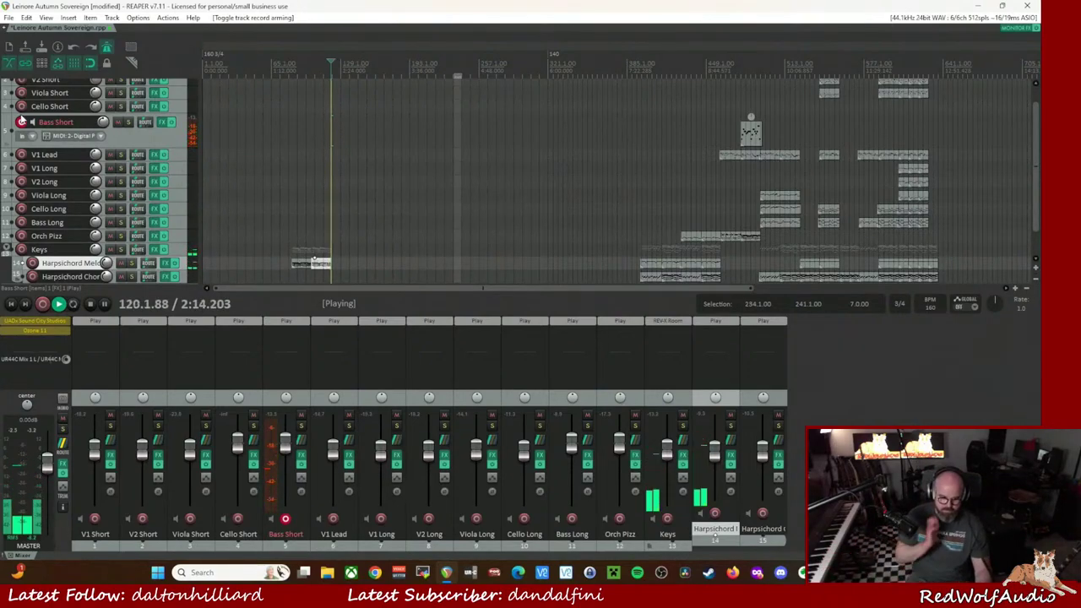
pyautogui.press('space')
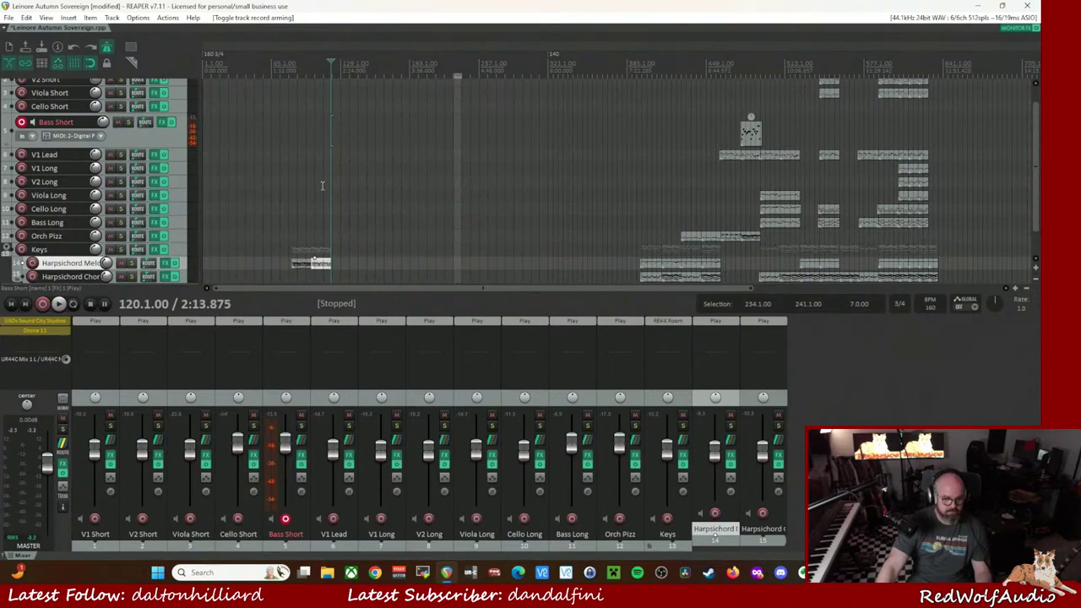
# - Save the project, record a Bass Short line from measure 81 through the end of the duplicated phrase, and keep the take
pyautogui.click(290, 72)
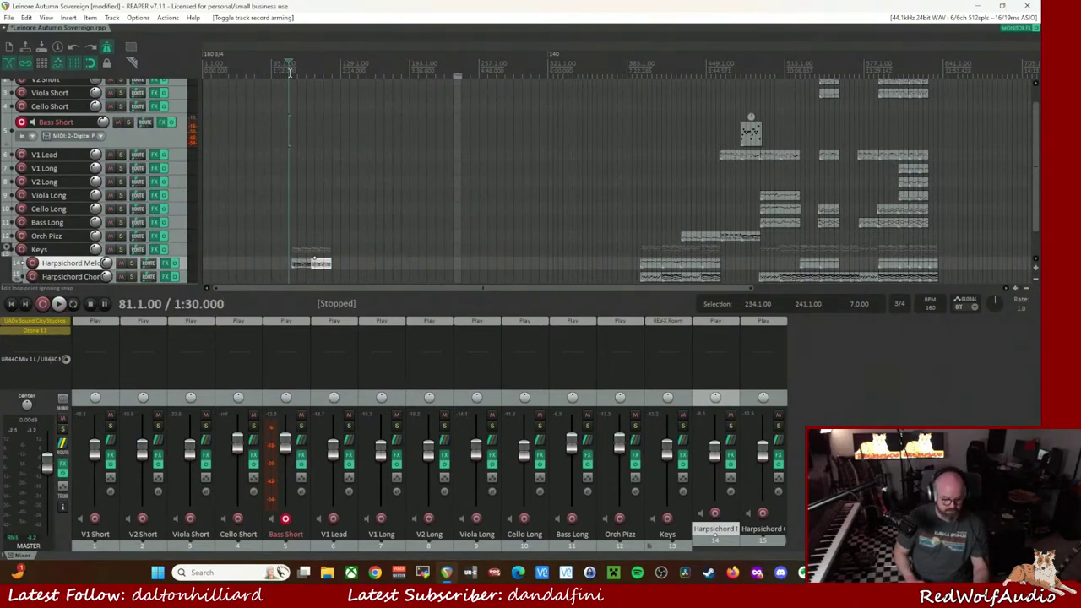
pyautogui.hotkey('ctrl', 's')
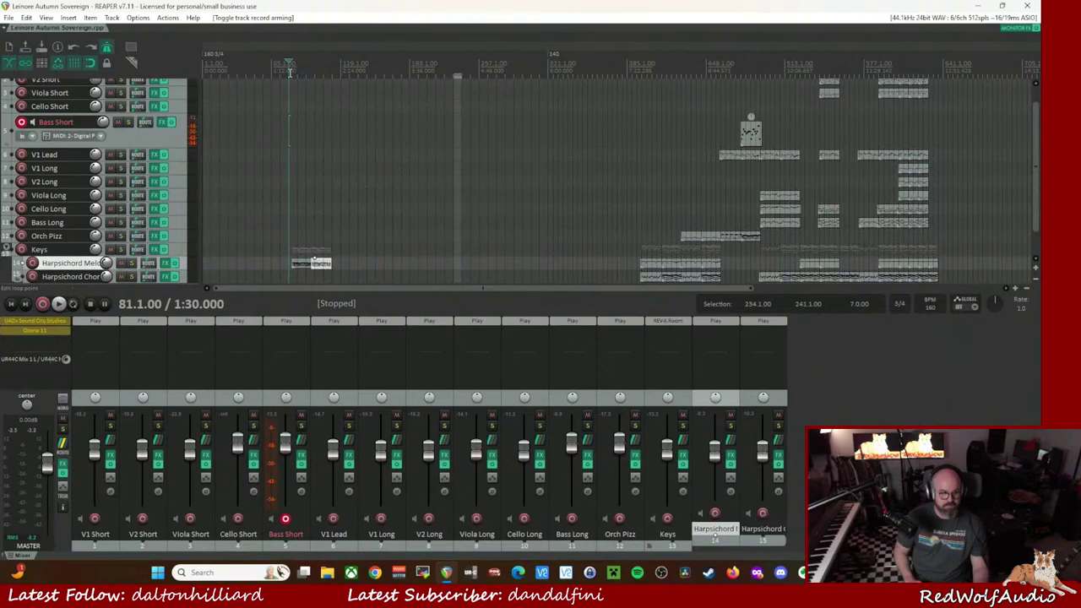
pyautogui.hotkey('ctrl', 'r')
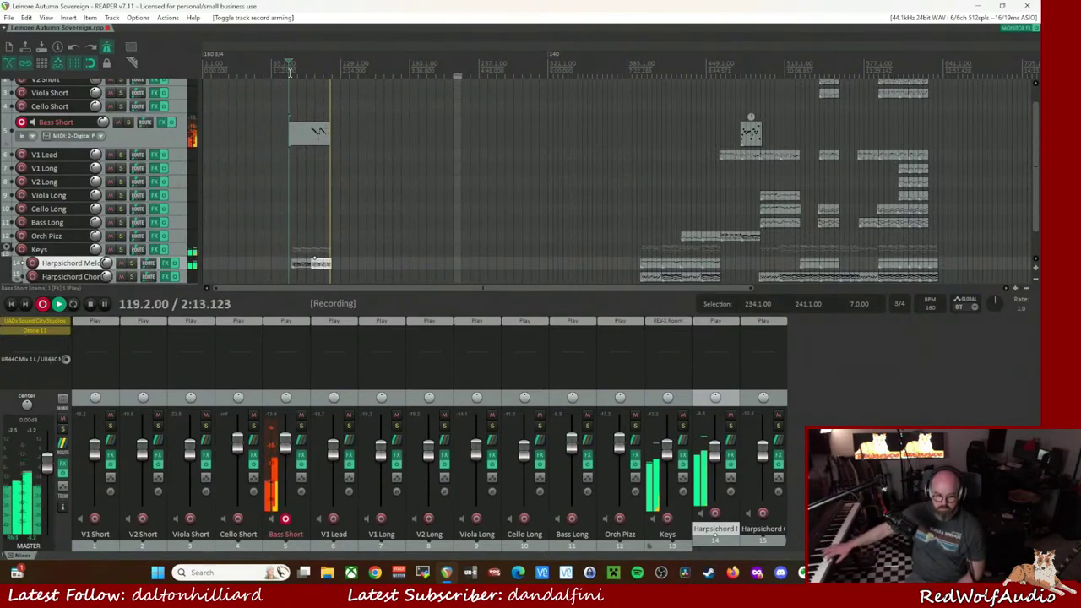
pyautogui.press('space')
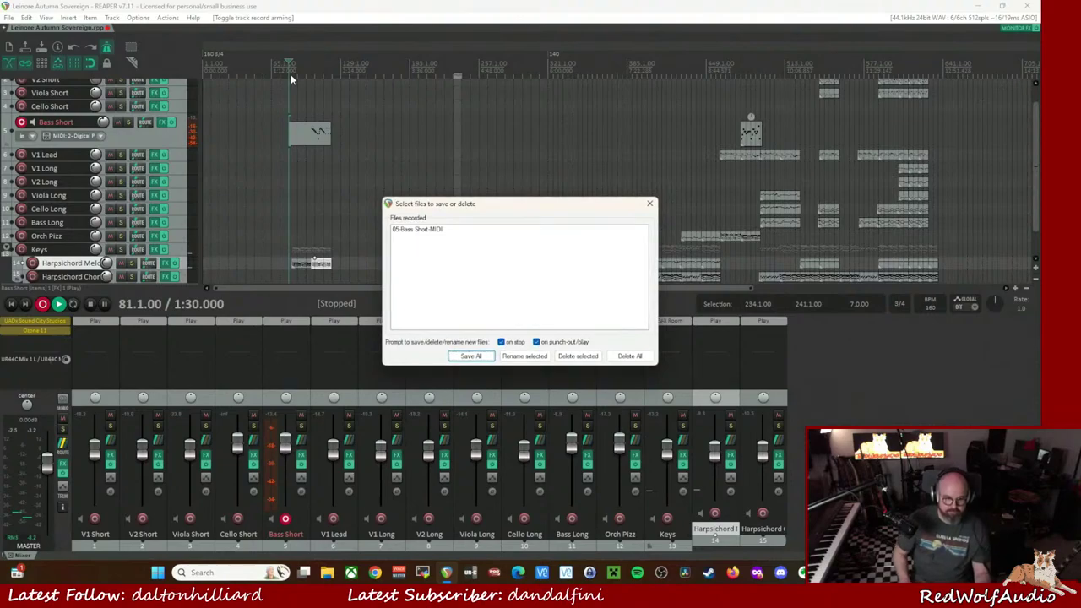
pyautogui.press('Return')
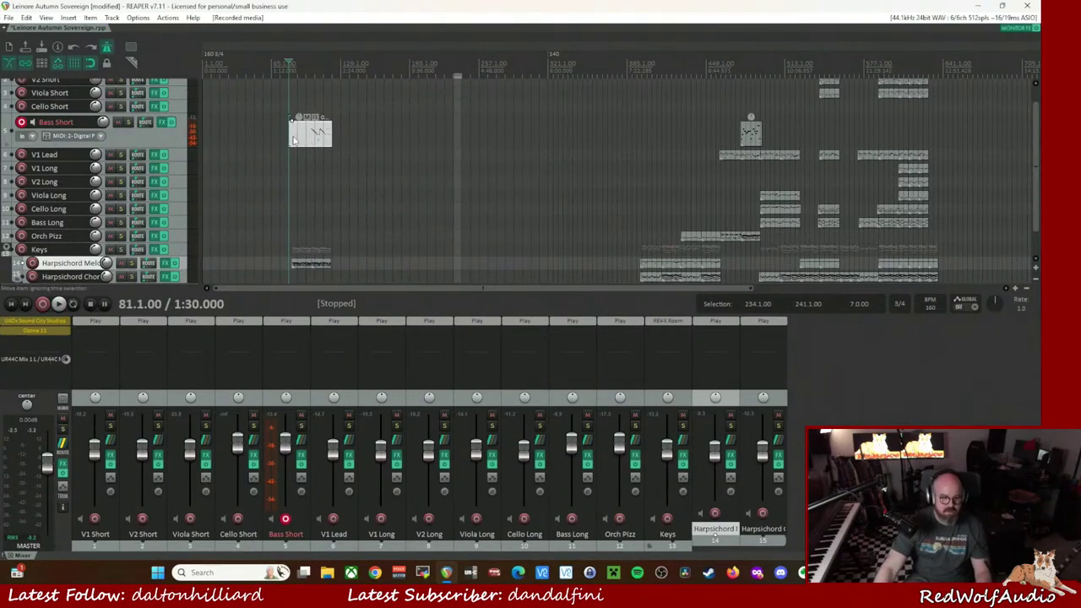
# - Quantize the position and length of all notes in the recorded Bass Short take to a 1/8 grid with 1/4 note length at 100% strength
pyautogui.click(321, 147)
pyautogui.doubleClick(321, 147)
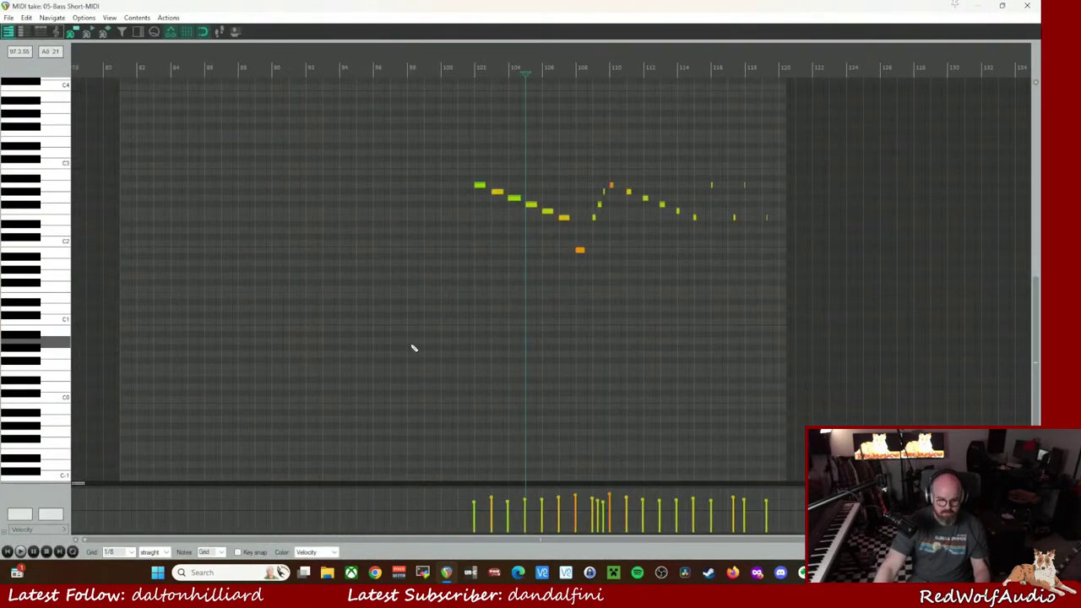
pyautogui.scroll(3, 525, 368)
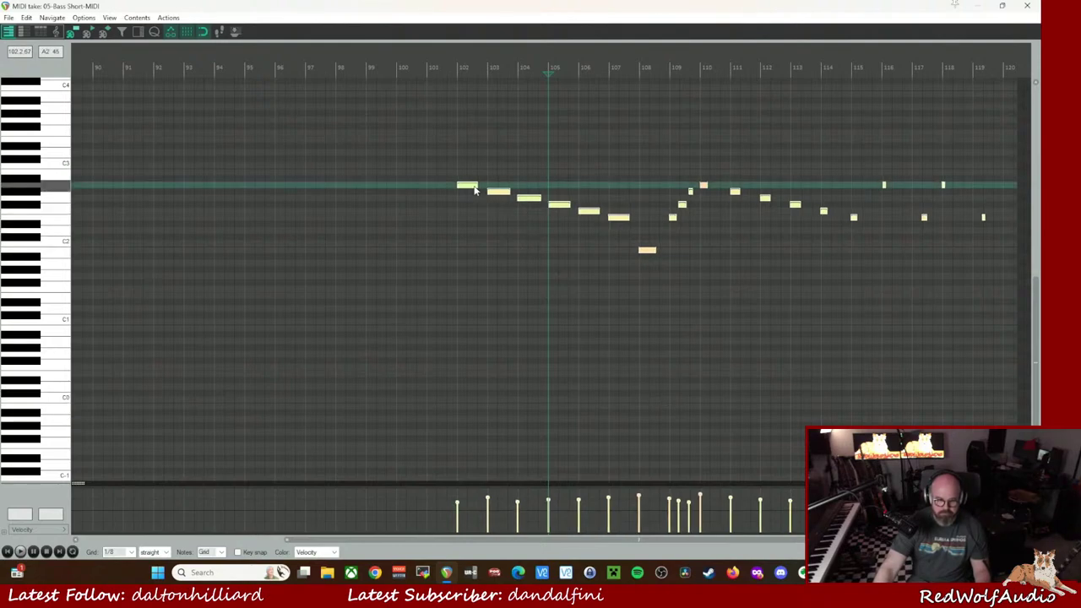
pyautogui.hotkey('ctrl', 'q')
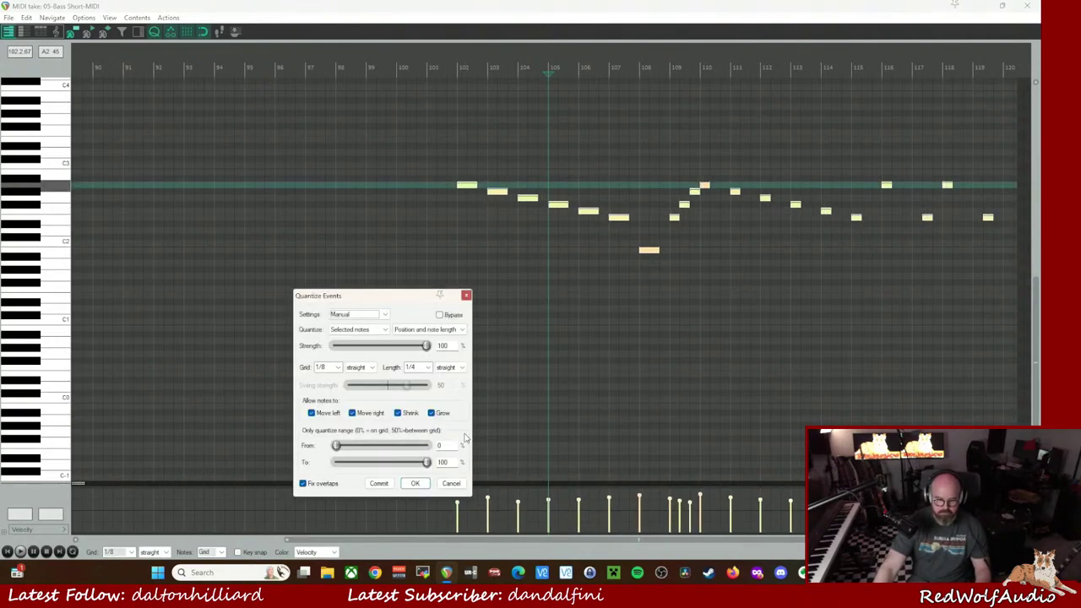
pyautogui.click(414, 483)
# - Play the quantized bass line from just before measure 102 with the harpsichord, and remove the leftover time selection
pyautogui.click(446, 75)
pyautogui.press('space')
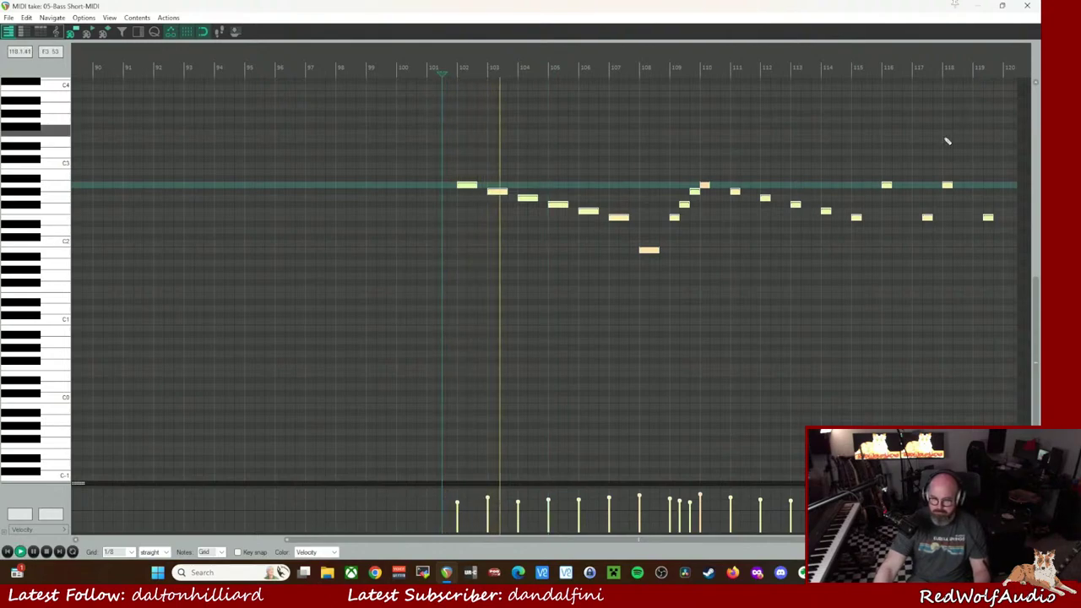
pyautogui.click(1027, 6)
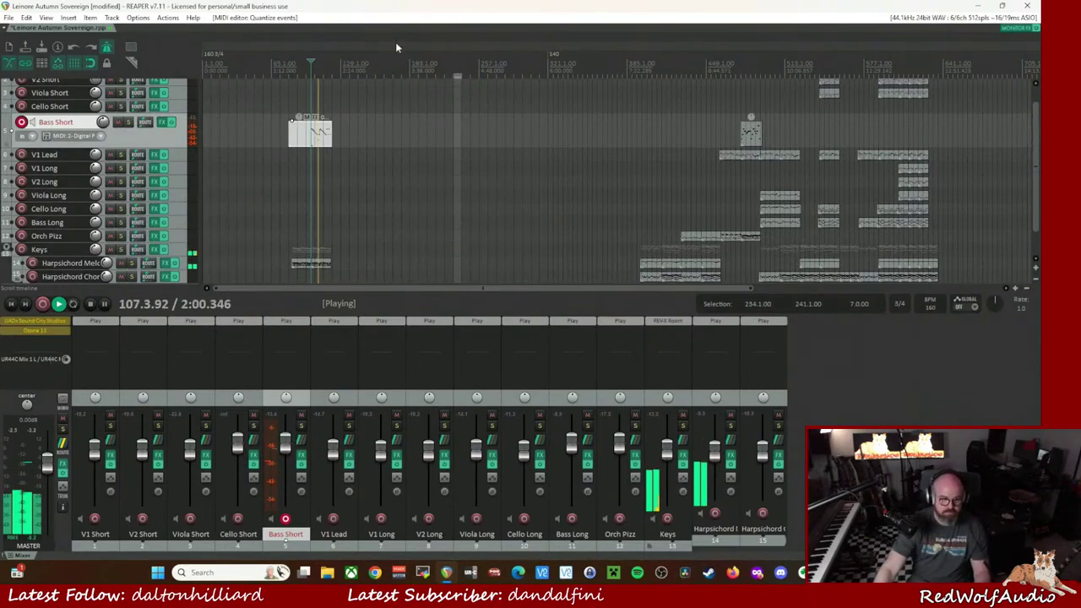
pyautogui.rightClick(457, 59)
pyautogui.click(490, 71)
pyautogui.scroll(3, 556, 178)
pyautogui.scroll(2, 555, 178)
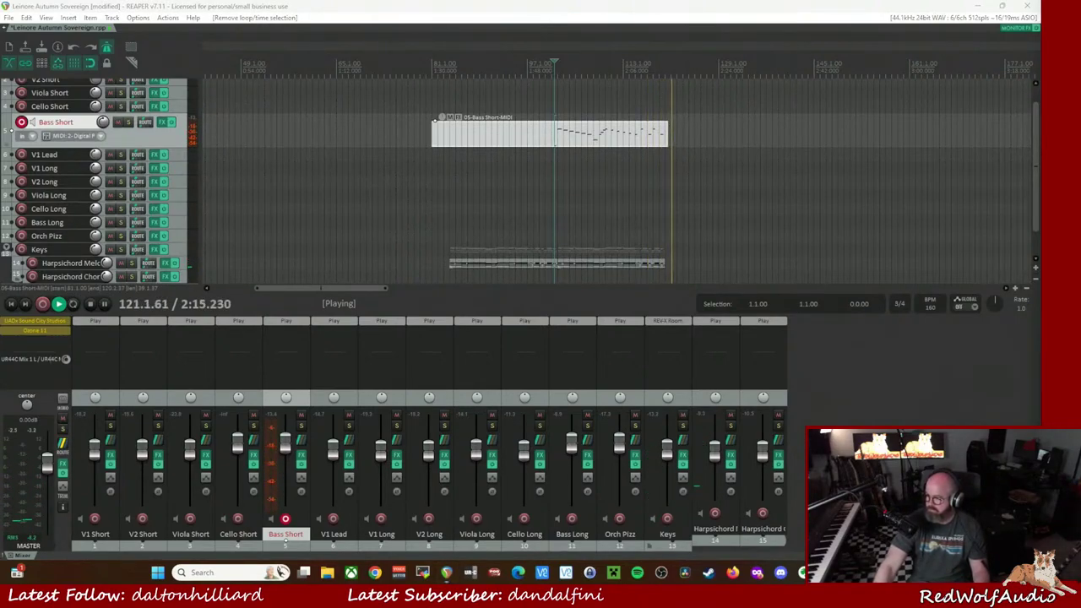
pyautogui.press('space')
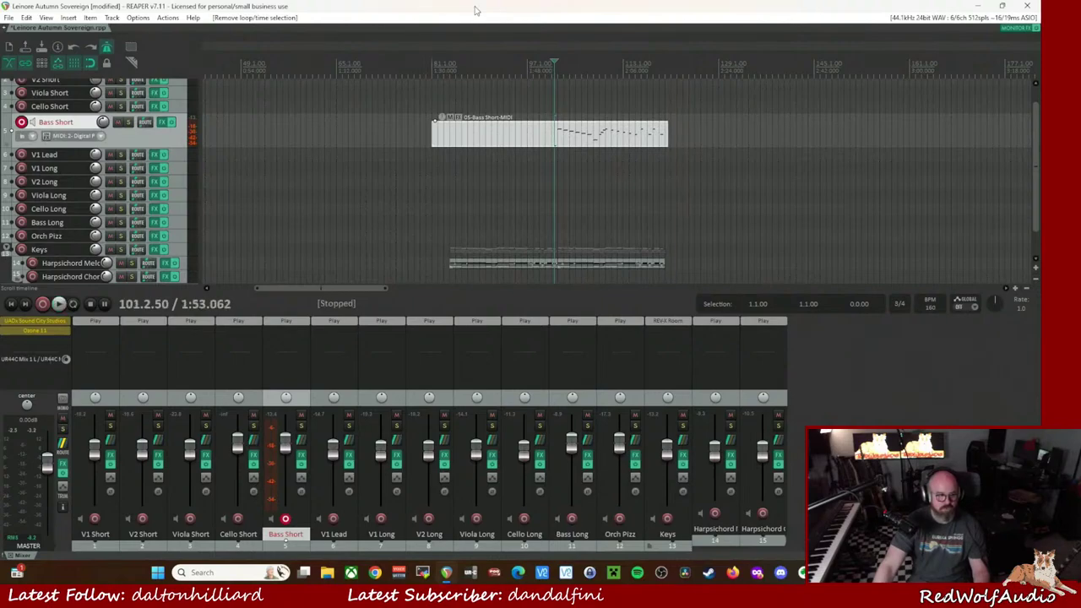
# - Split the Bass Short item at measure 120 and delete the excess after it
pyautogui.click(664, 134)
pyautogui.scroll(5, 664, 135)
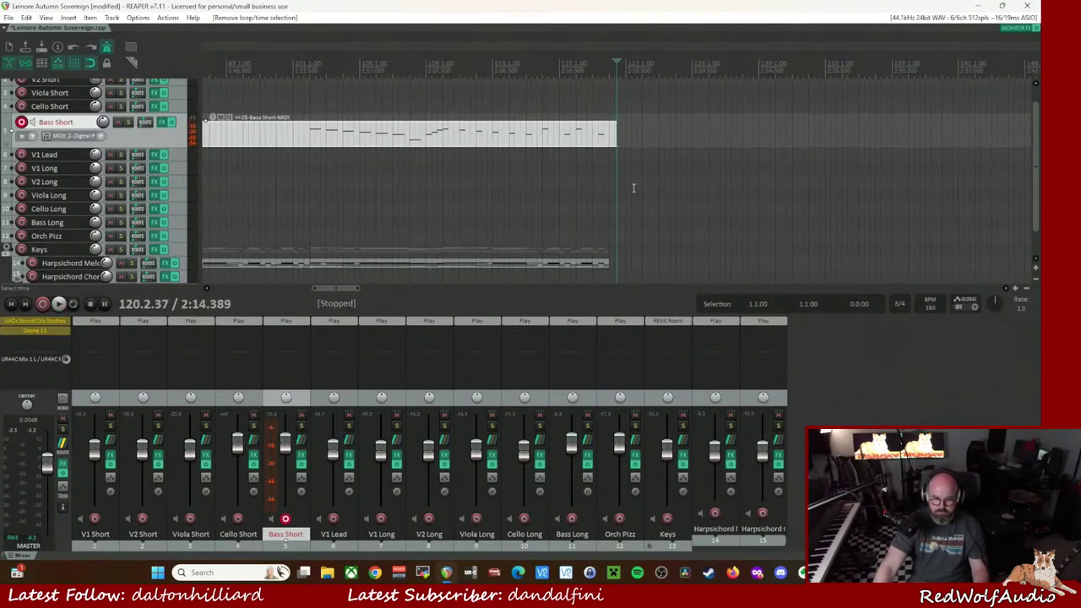
pyautogui.click(612, 140)
pyautogui.press('s')
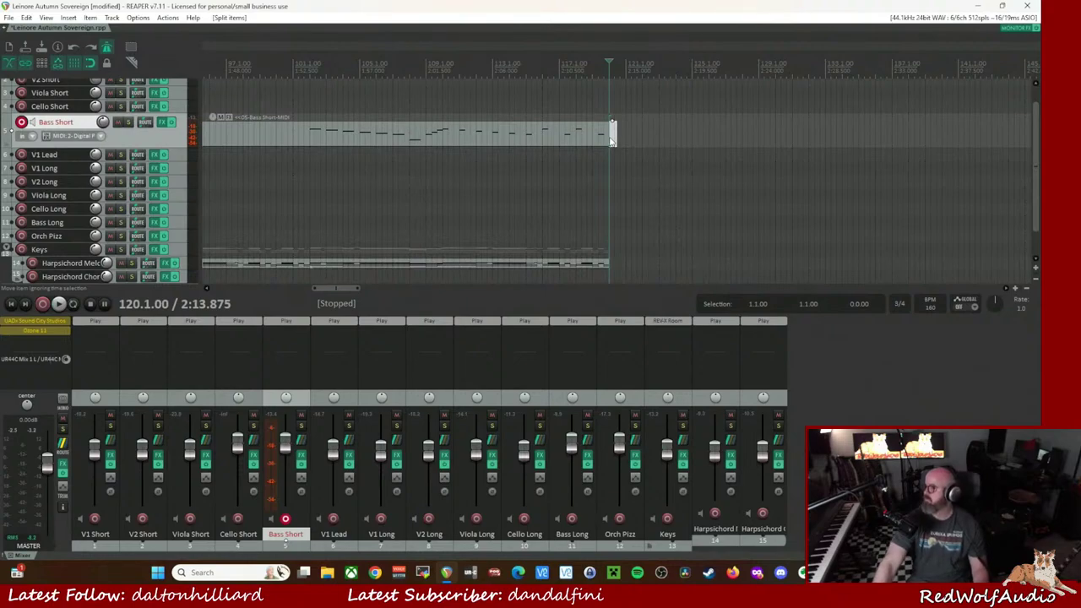
pyautogui.press('Delete')
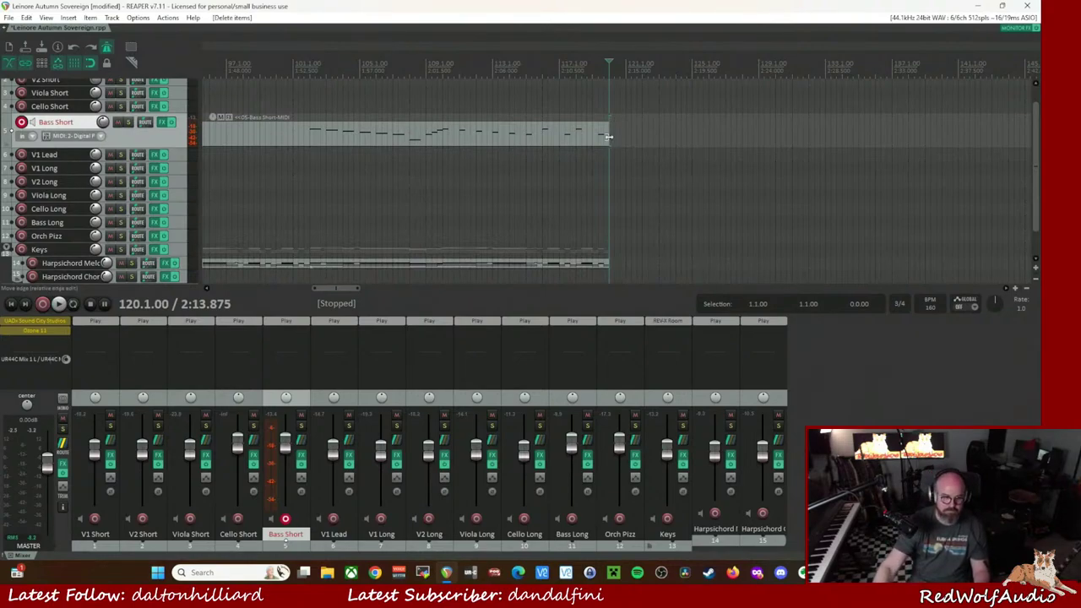
# - Split the Bass Short item at measure 102 and delete the empty section before the first note
pyautogui.click(311, 141)
pyautogui.press('s')
pyautogui.click(288, 137)
pyautogui.press('Delete')
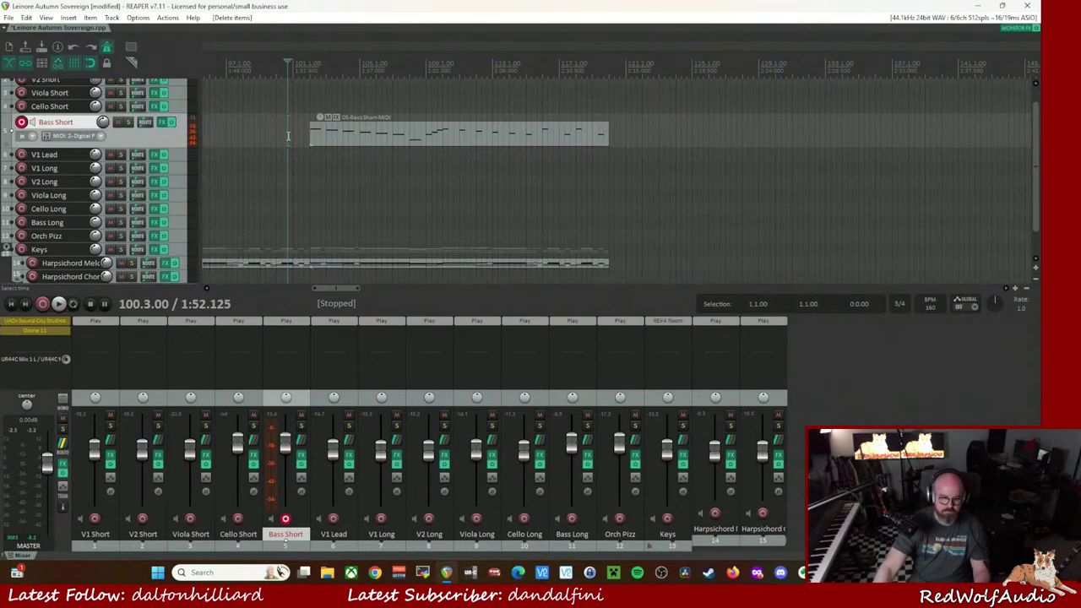
# - Arm Harpsichord Melody instead of Bass Short, record a new passage from measure 129 to about measure 191, and keep the take
pyautogui.scroll(-6, 366, 228)
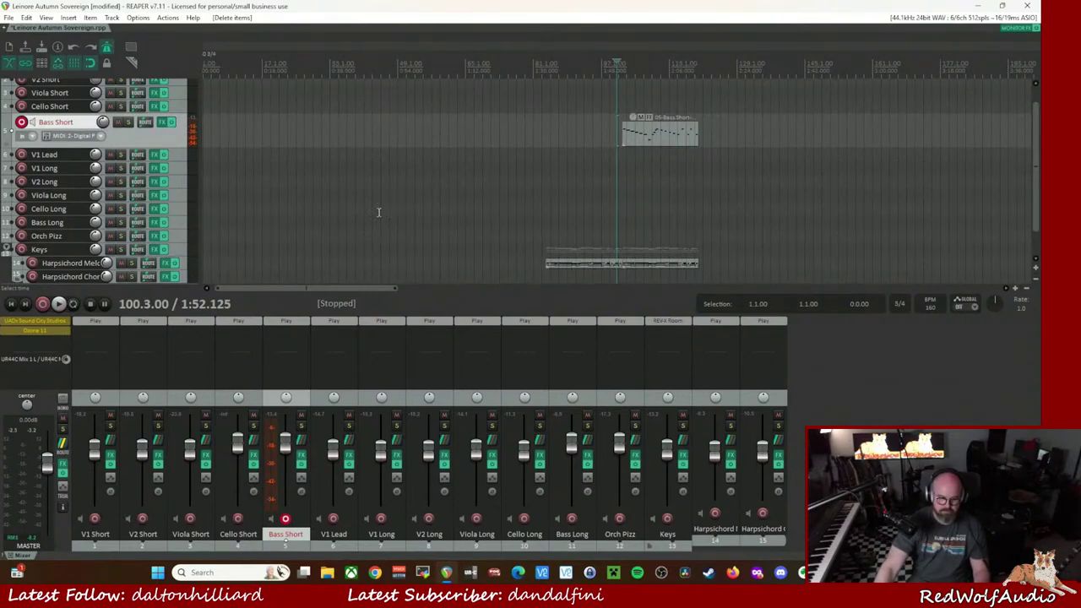
pyautogui.click(33, 263)
pyautogui.click(22, 121)
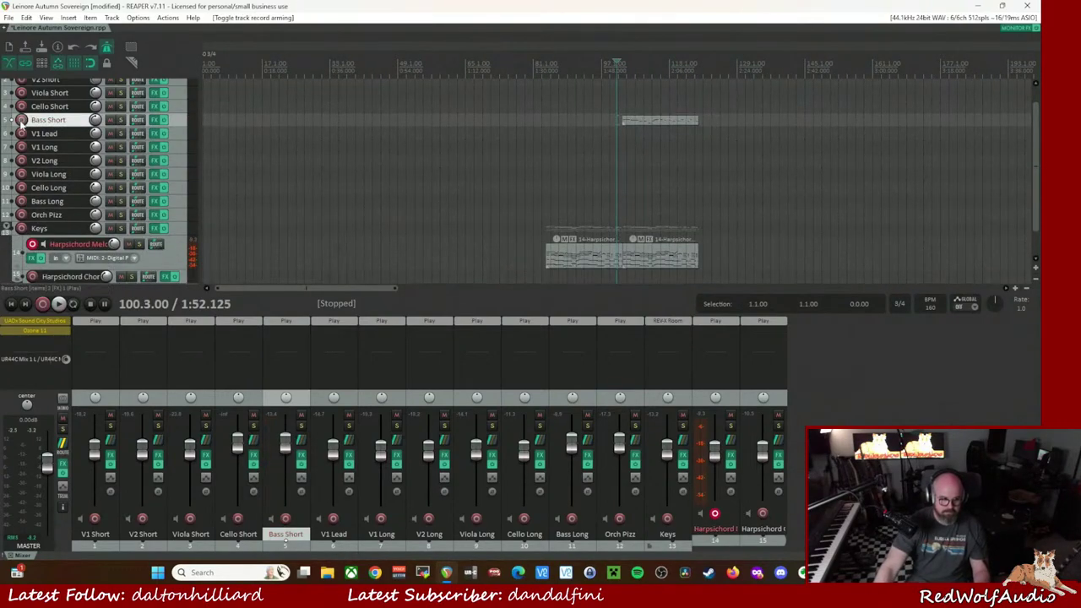
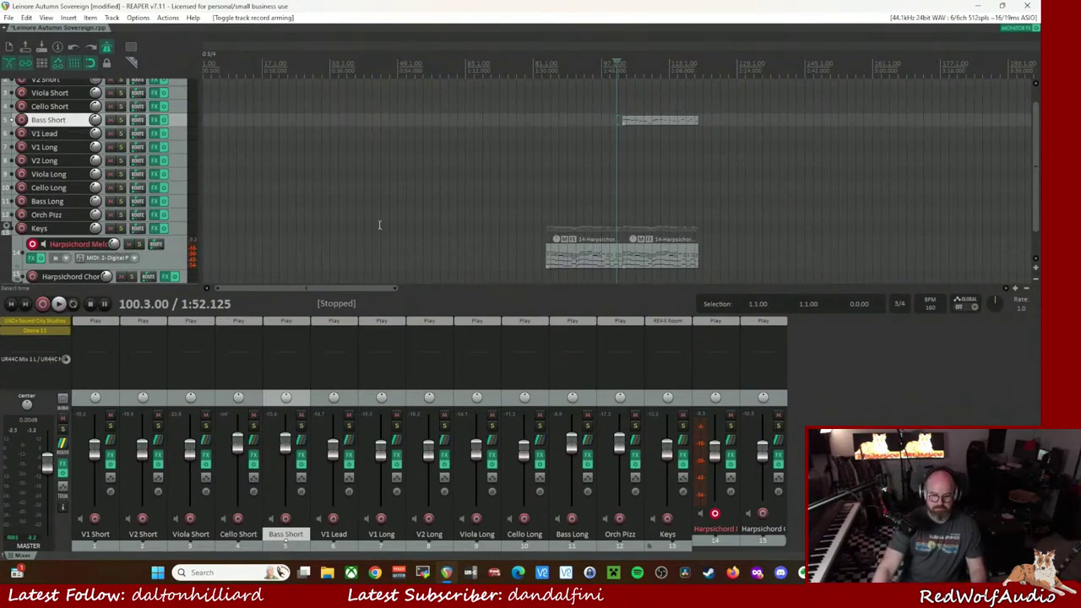
pyautogui.click(737, 66)
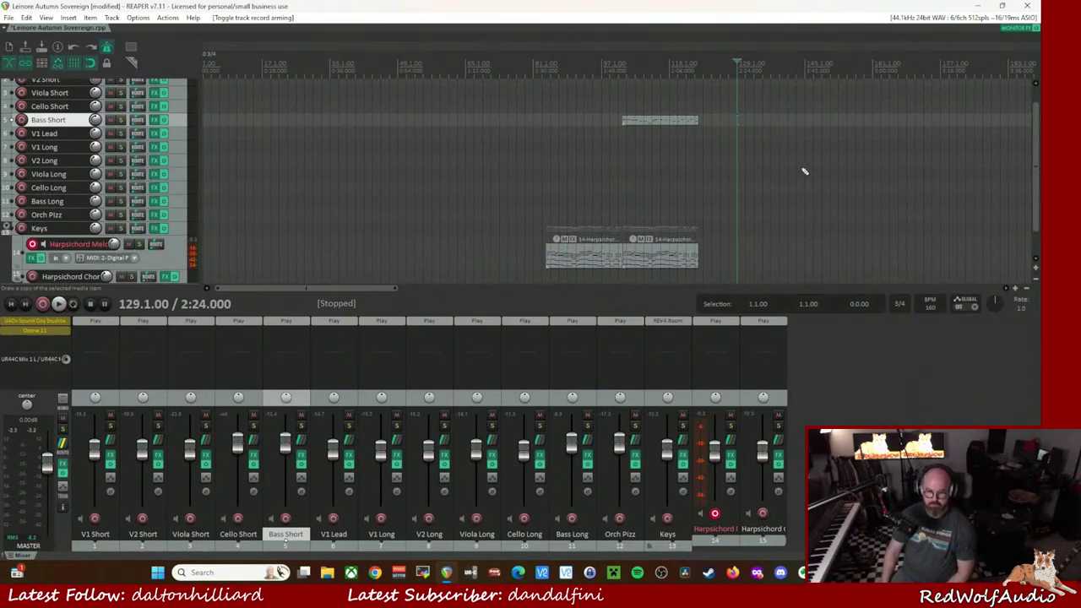
pyautogui.hotkey('ctrl', 'r')
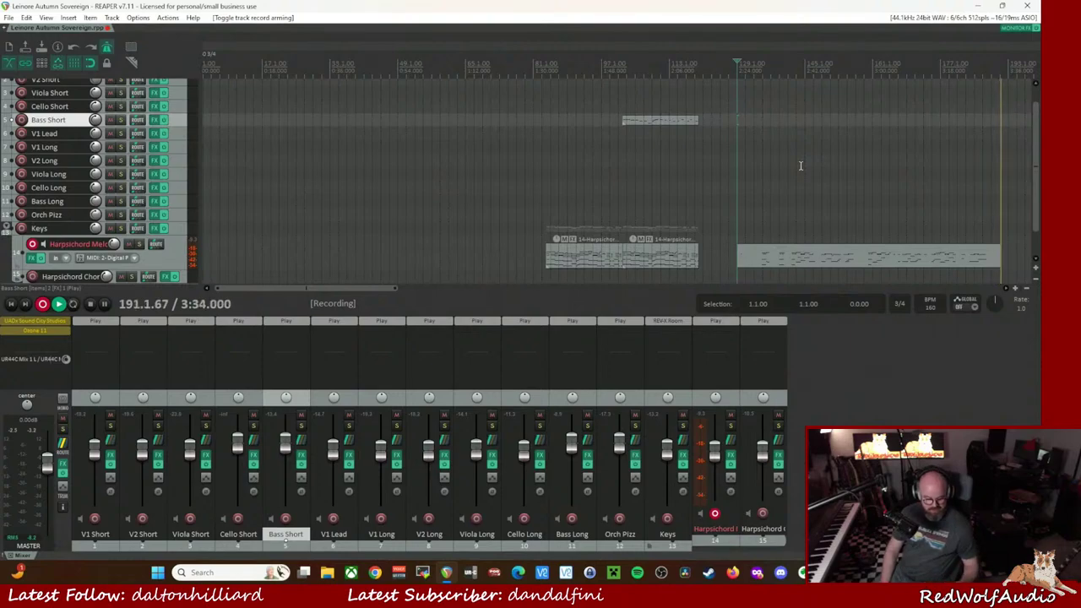
pyautogui.press('space')
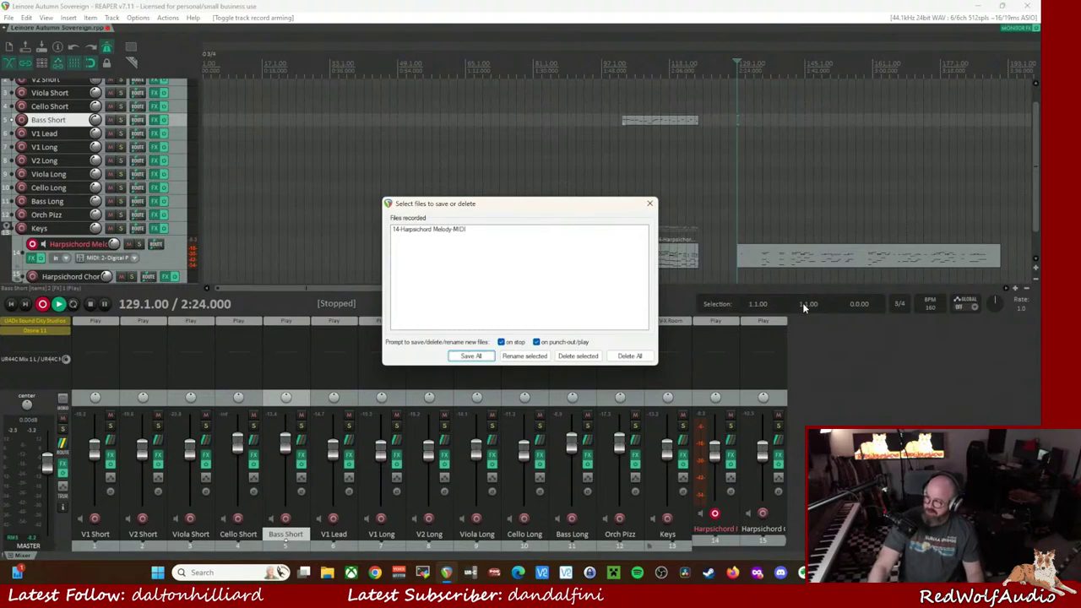
pyautogui.click(466, 356)
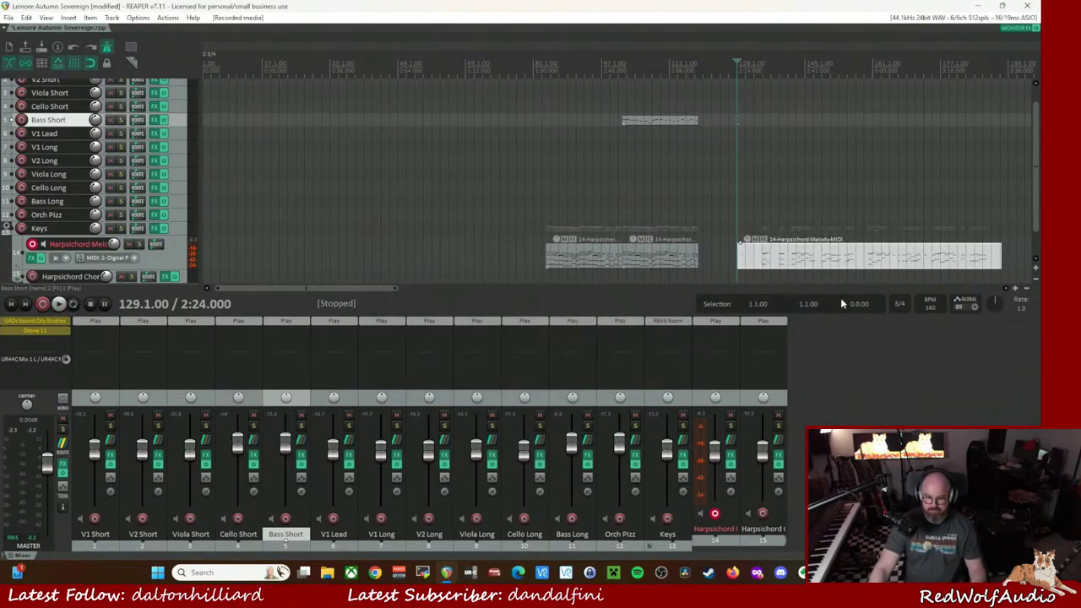
# - Open the newly recorded Harpsichord Melody take in the MIDI editor and play it from measure 159
pyautogui.doubleClick(862, 262)
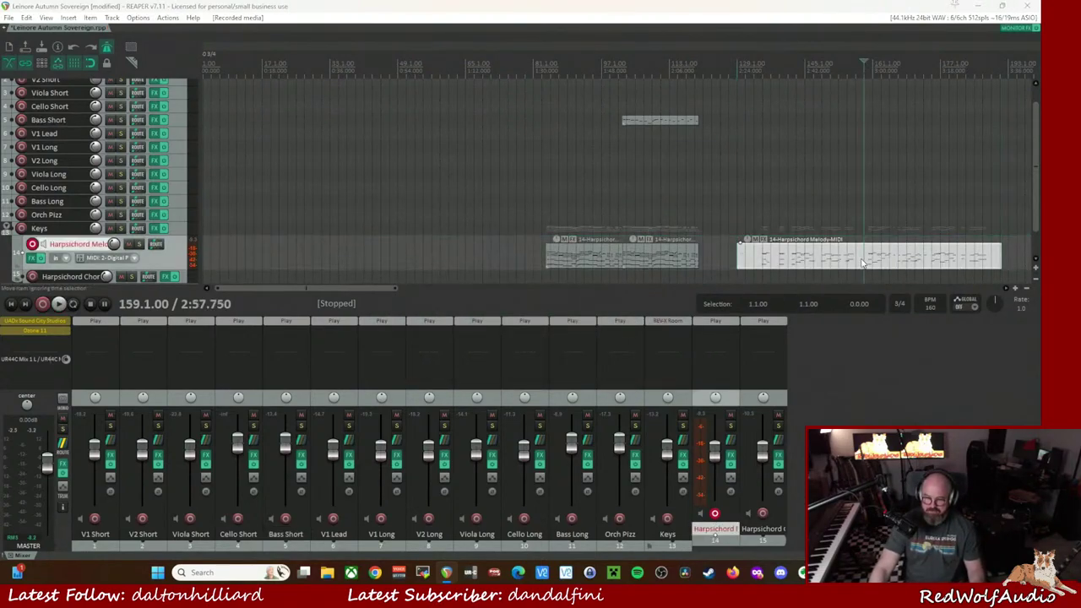
pyautogui.moveTo(616, 541); pyautogui.dragTo(459, 561)
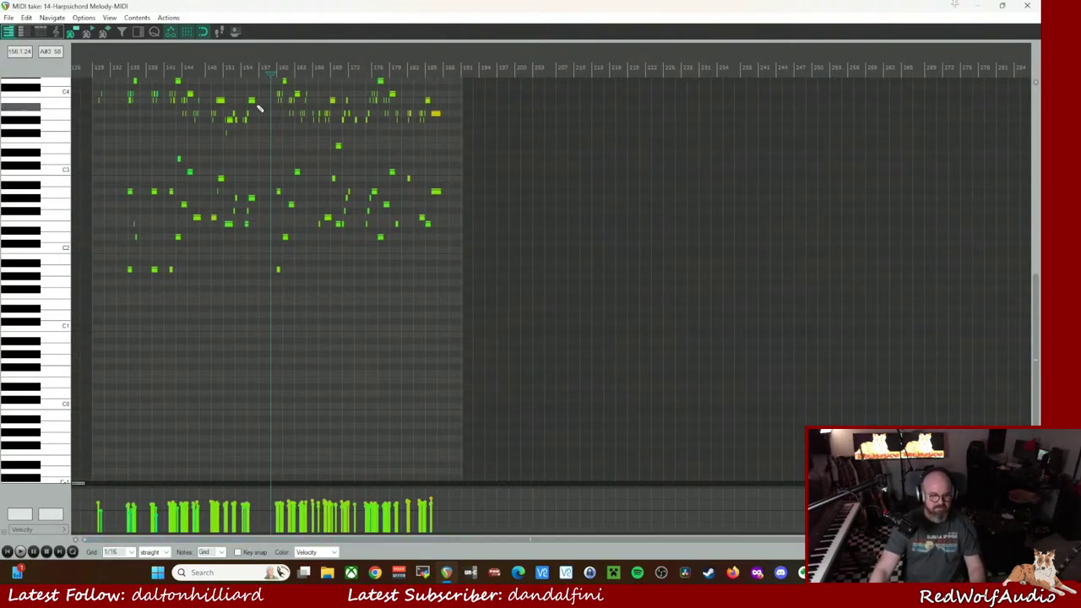
pyautogui.scroll(3, 402, 292)
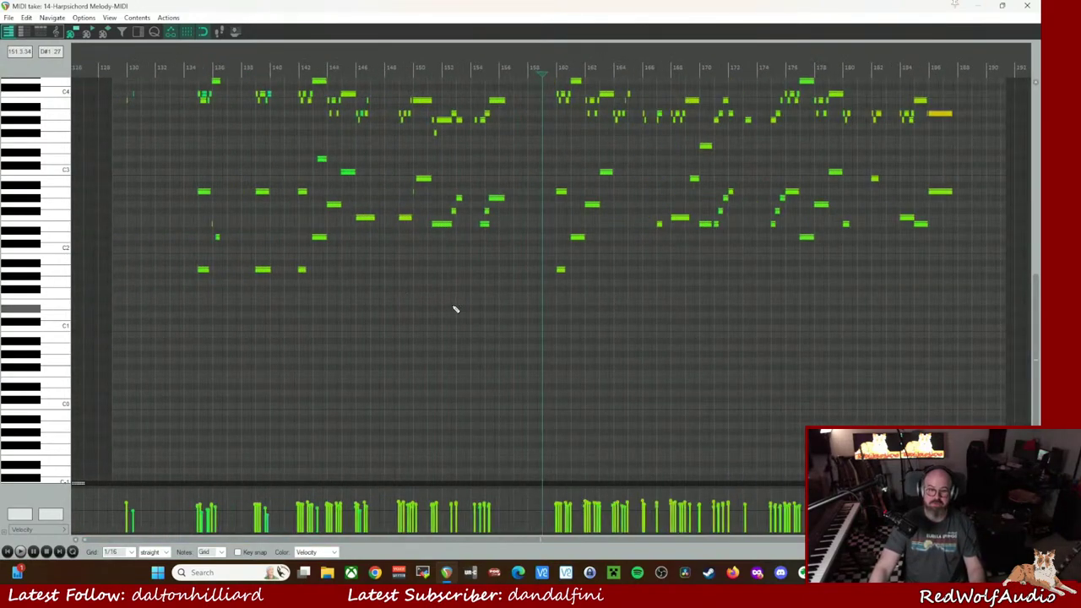
pyautogui.press('space')
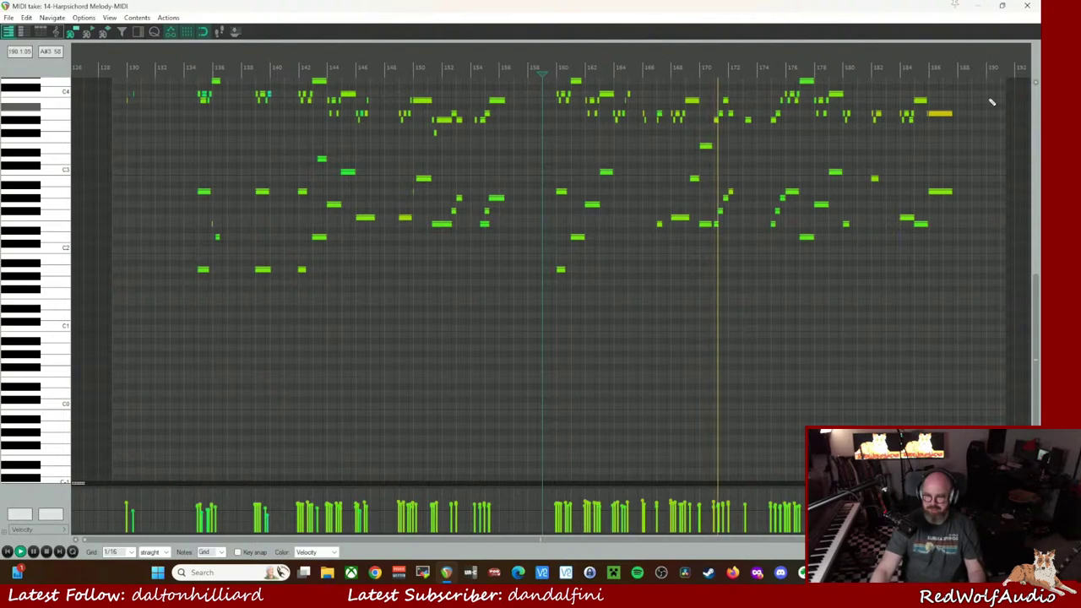
# - Close the take, stop playback and delete the Harpsichord Melody item that starts at measure 129
pyautogui.click(1031, 7)
pyautogui.press('space')
pyautogui.click(906, 265)
pyautogui.press('Delete')
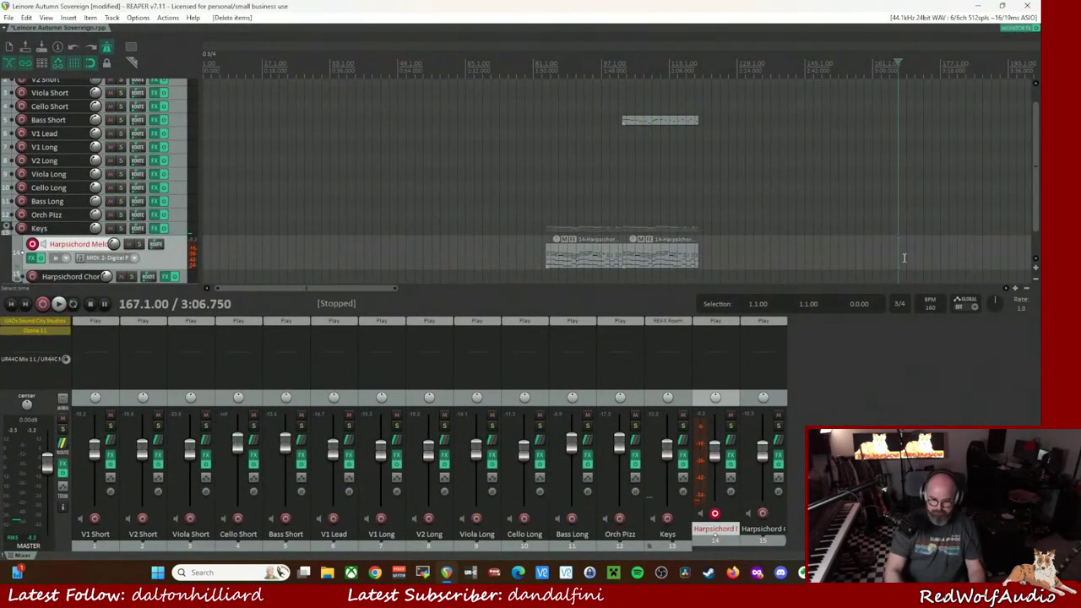
# - Record a new Harpsichord Melody passage from measure 129 to about measure 163, and keep the take
pyautogui.click(737, 70)
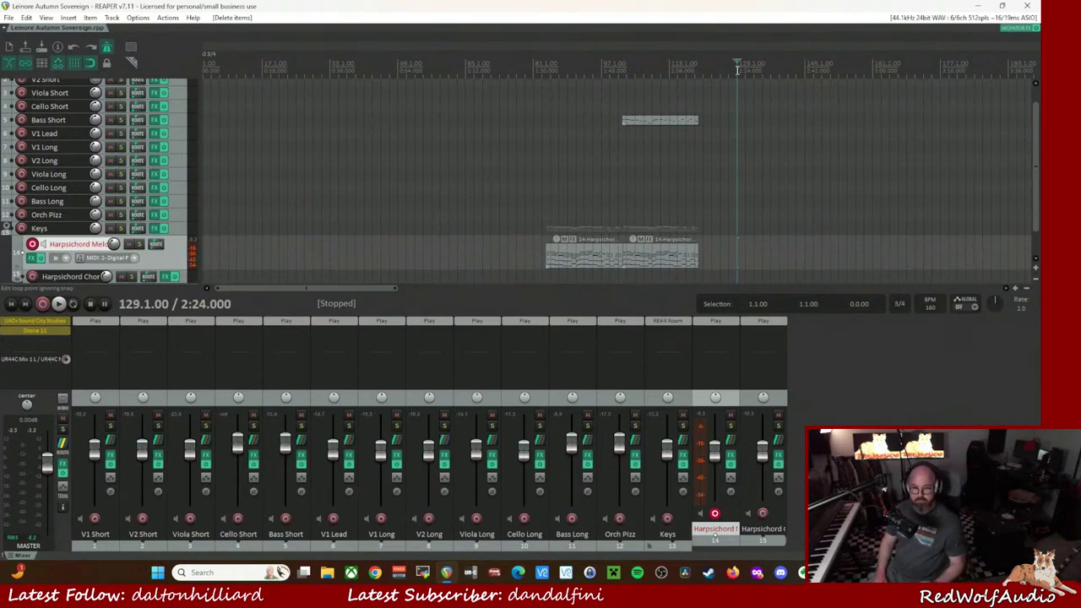
pyautogui.hotkey('ctrl', 'r')
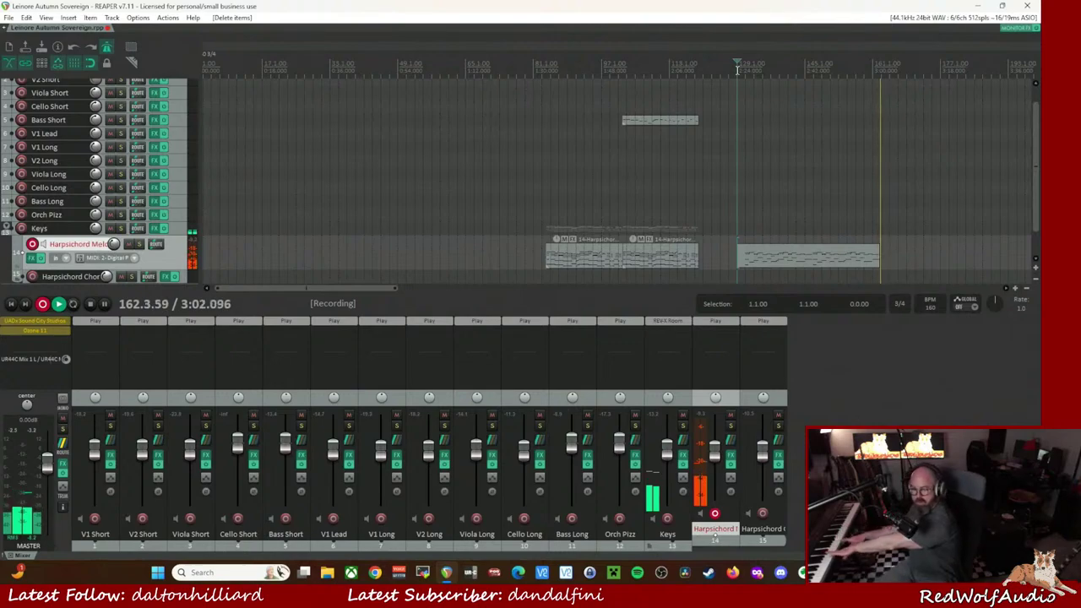
pyautogui.press('space')
pyautogui.press('Return')
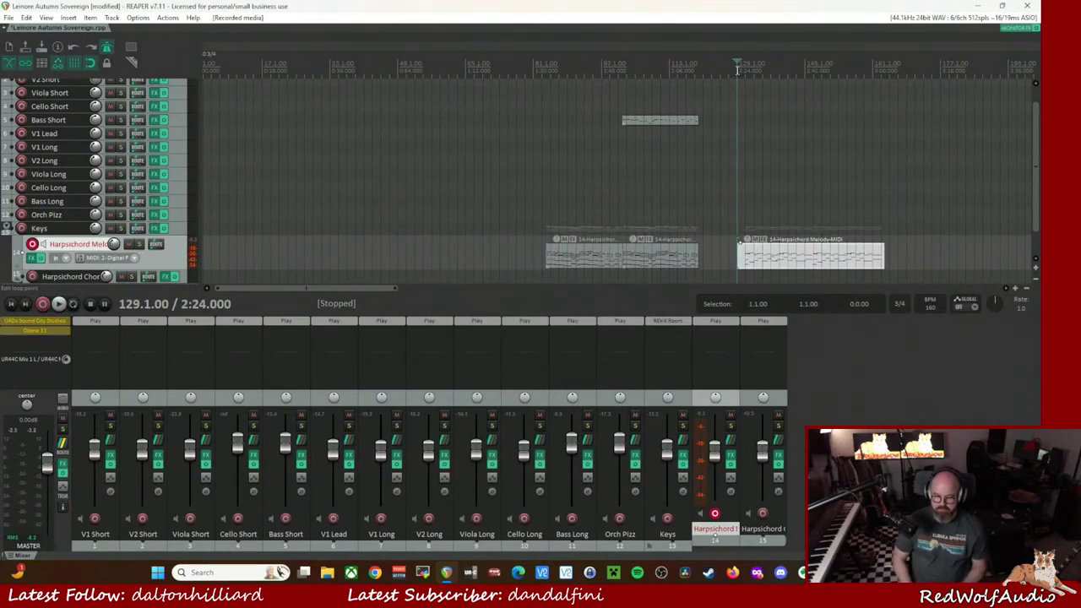
# - Quantize position and length of all notes in the new take to a 1/8 straight grid and 1/8 length at 100% strength
pyautogui.doubleClick(832, 263)
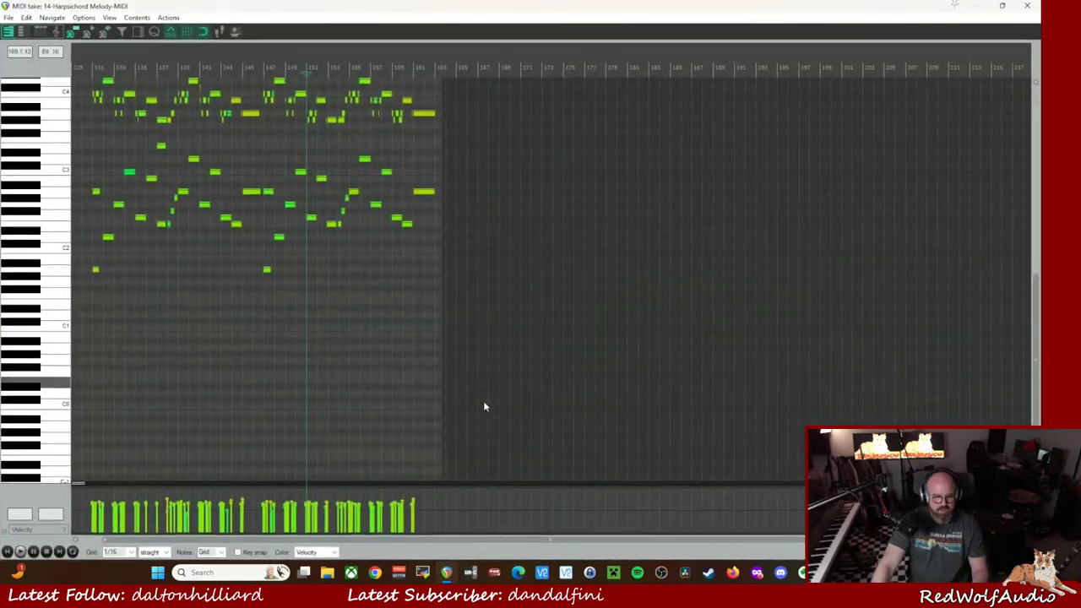
pyautogui.scroll(5, 415, 422)
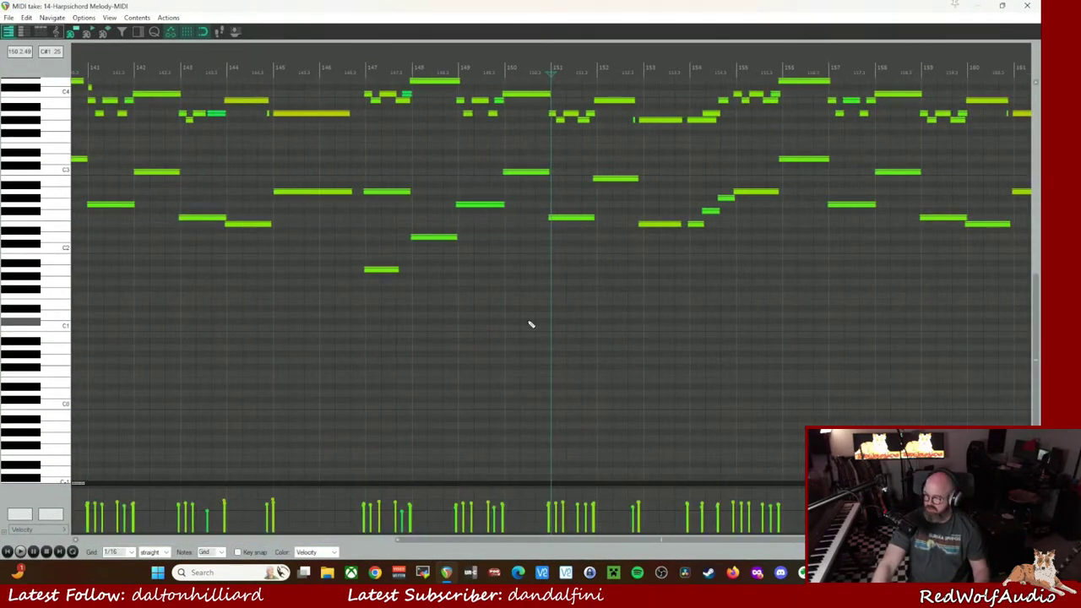
pyautogui.hotkey('ctrl', 'a')
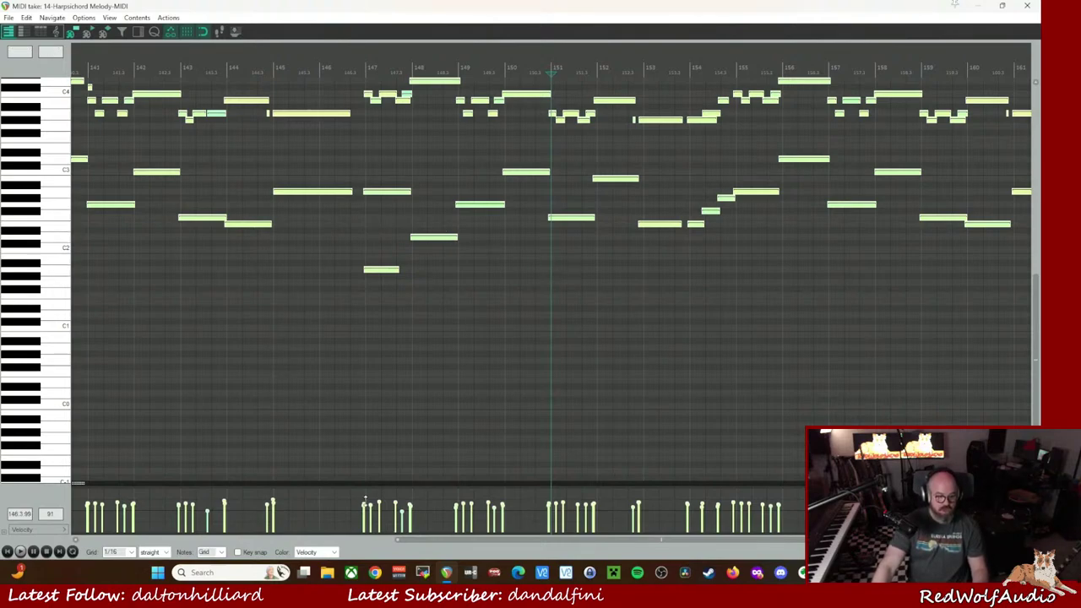
pyautogui.moveTo(435, 539); pyautogui.dragTo(149, 547)
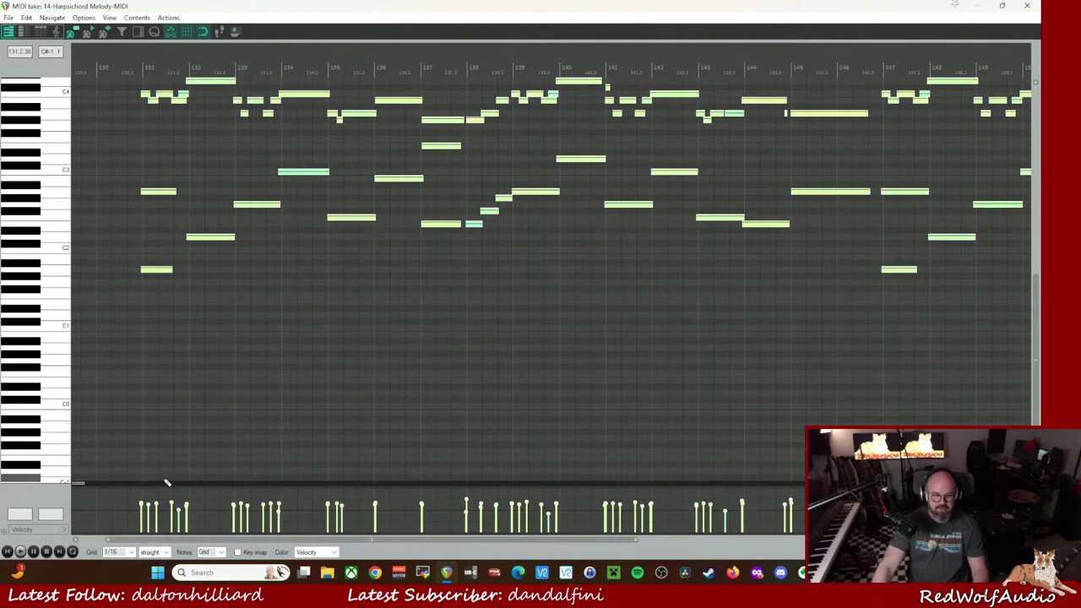
pyautogui.press('q')
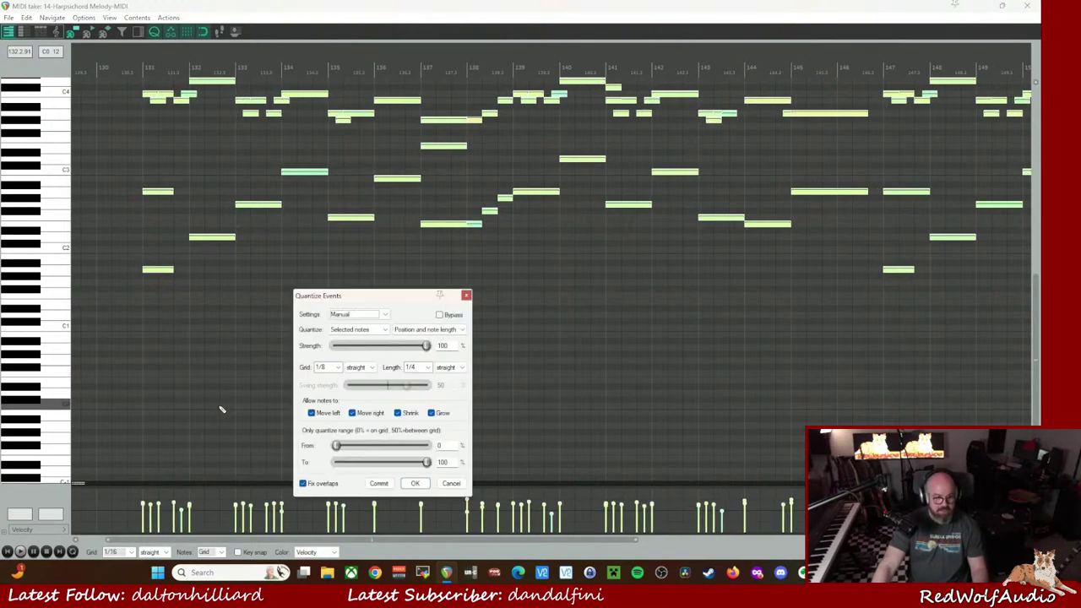
pyautogui.click(430, 370)
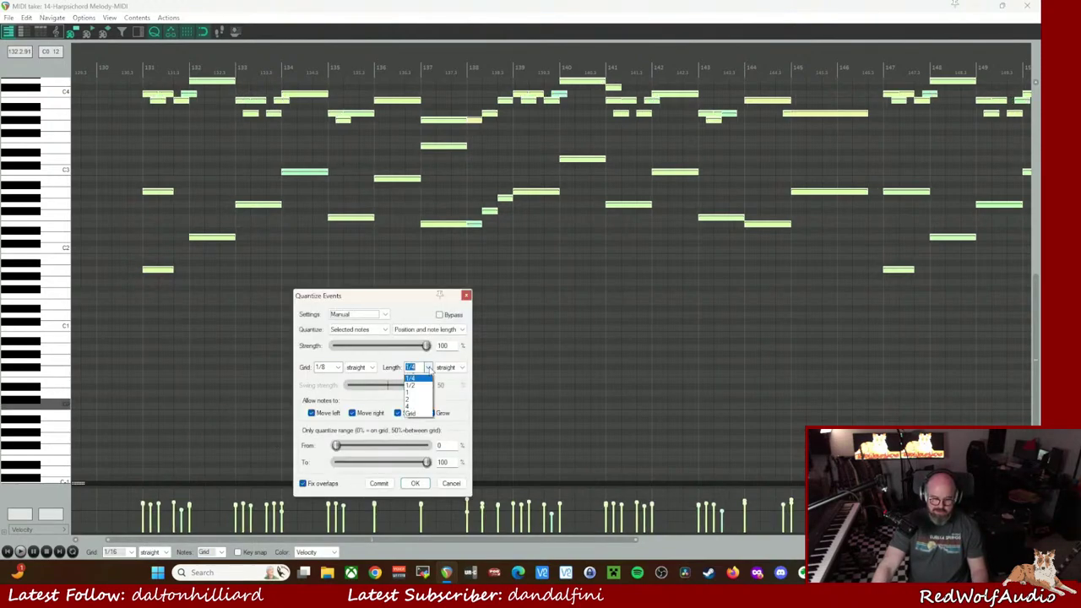
pyautogui.click(423, 406)
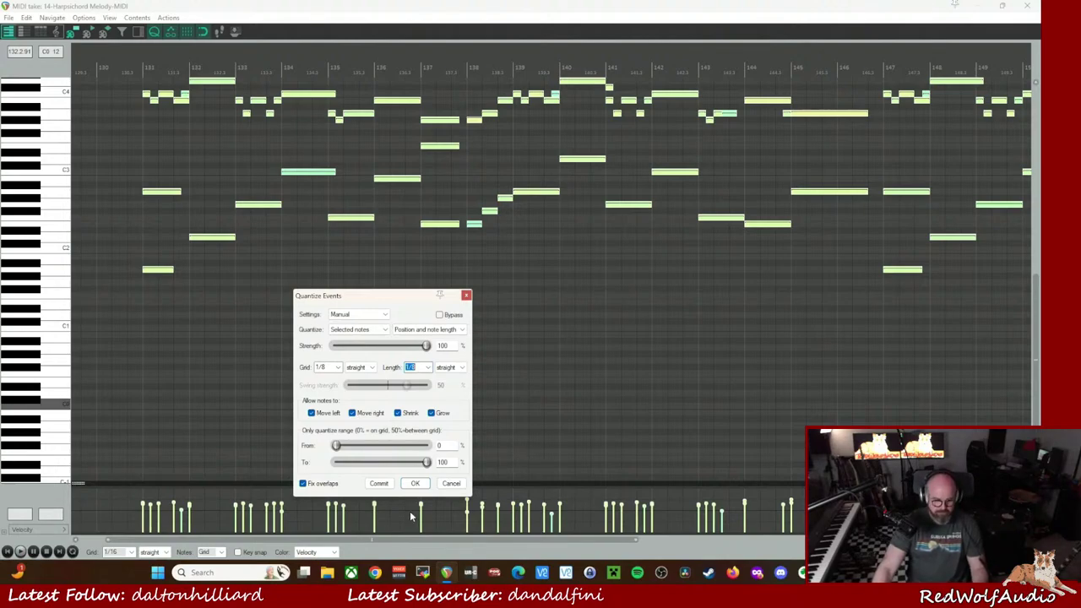
pyautogui.click(415, 484)
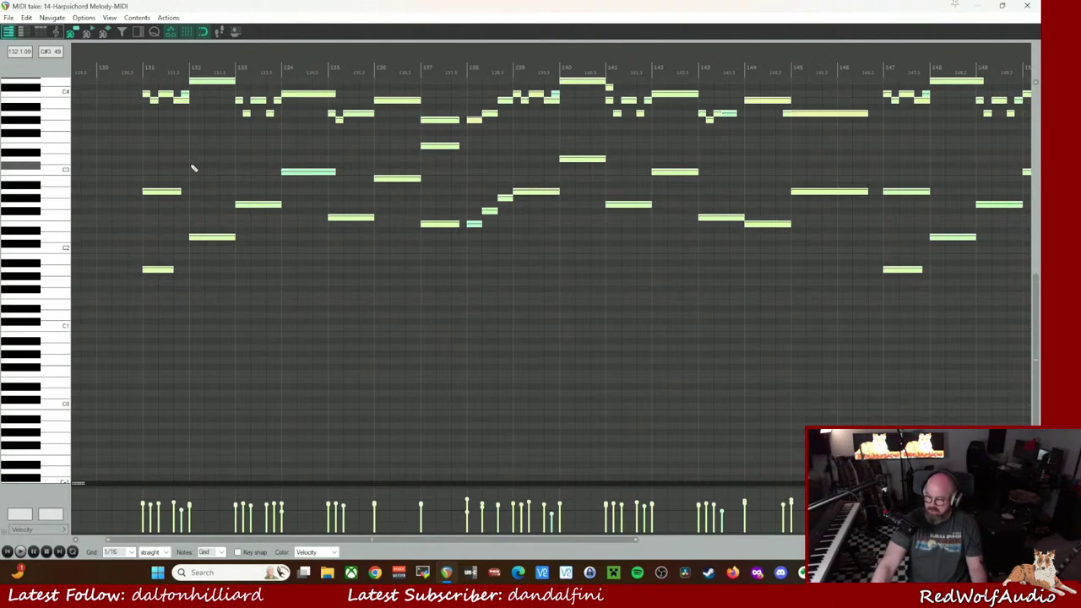
# - Deselect the notes and play the beginning of the quantized passage from measure 131
pyautogui.click(143, 74)
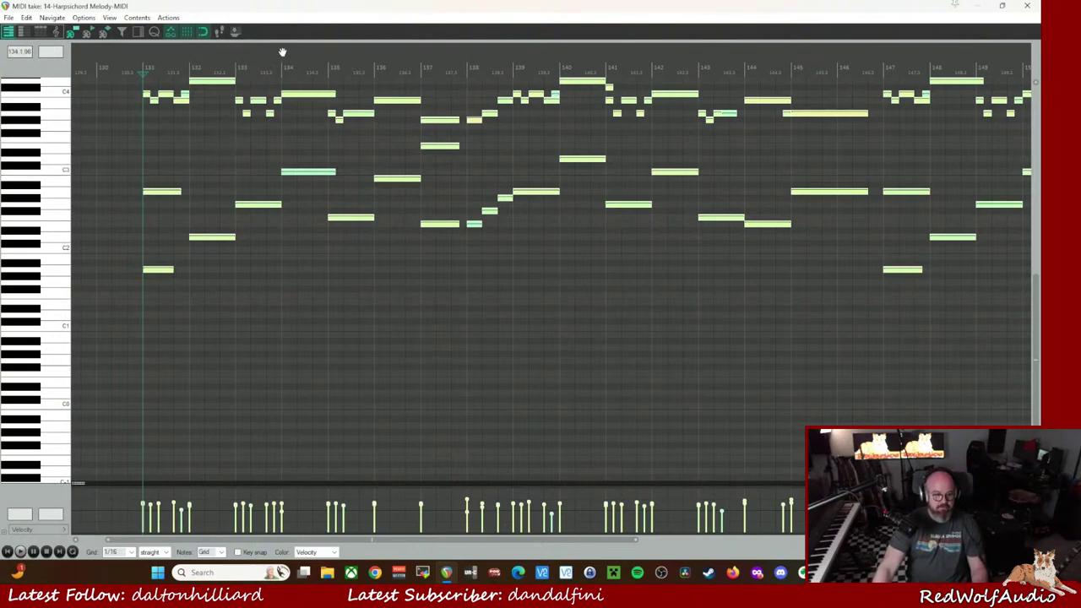
pyautogui.click(238, 172)
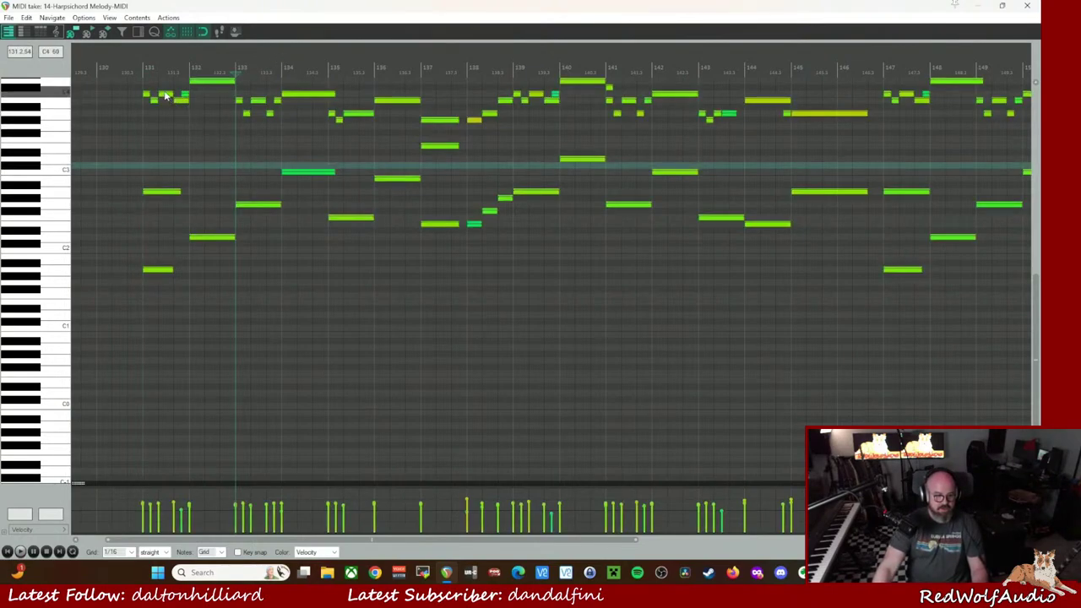
pyautogui.click(142, 68)
pyautogui.press('space')
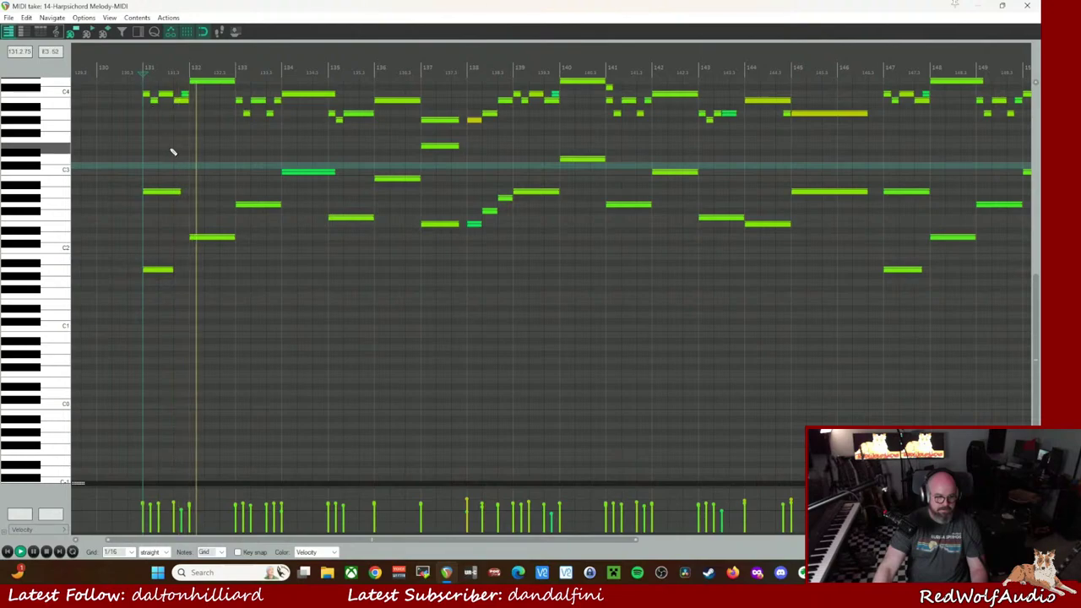
pyautogui.press('space')
# - Shorten the overlapping B3 notes near the ends of measures 131 and 139 to eighth notes
pyautogui.click(184, 102)
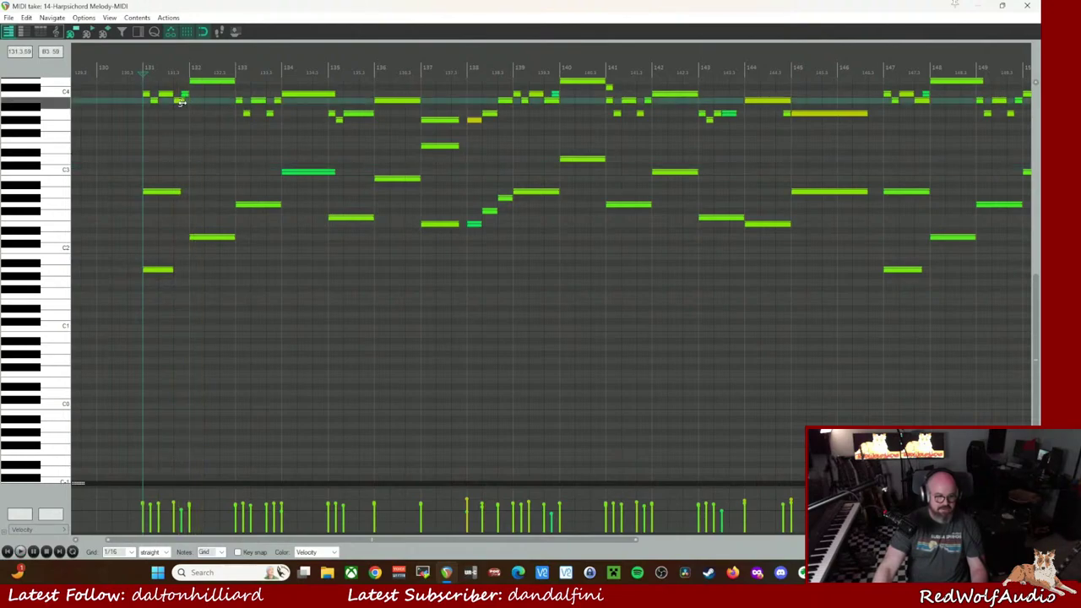
pyautogui.click(180, 106)
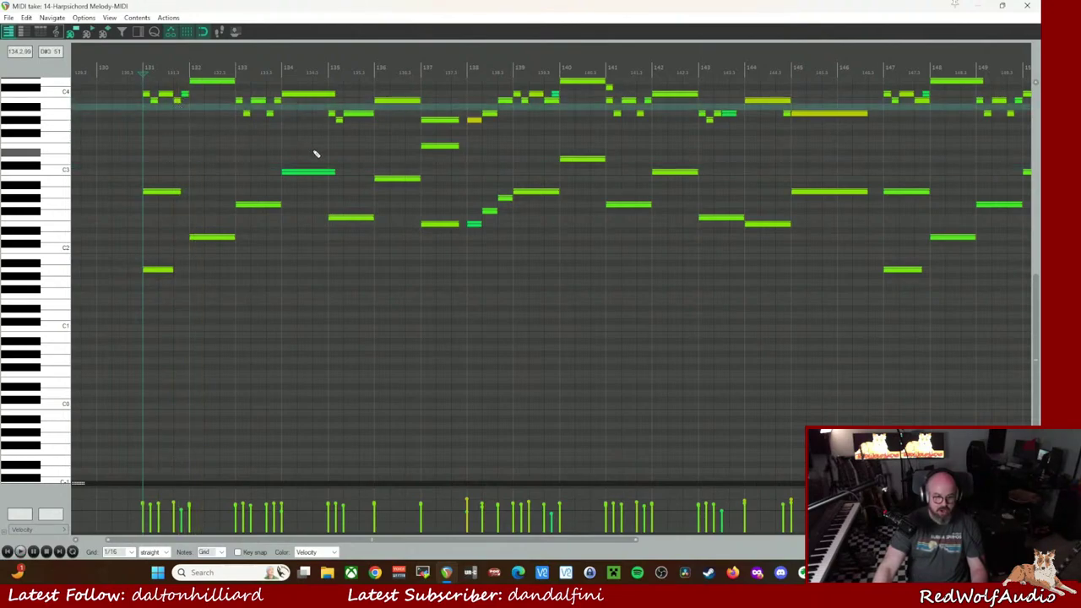
pyautogui.click(555, 101)
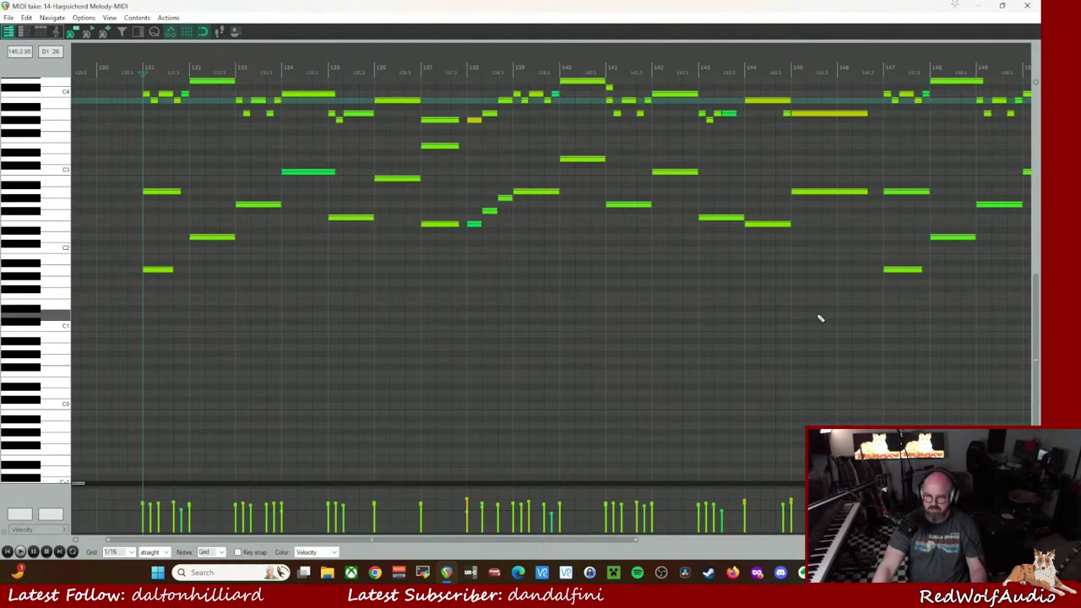
# - Select the long G#3 and E2 notes beginning just before measure 153 and move them to start on its downbeat
pyautogui.moveTo(535, 538); pyautogui.dragTo(781, 541)
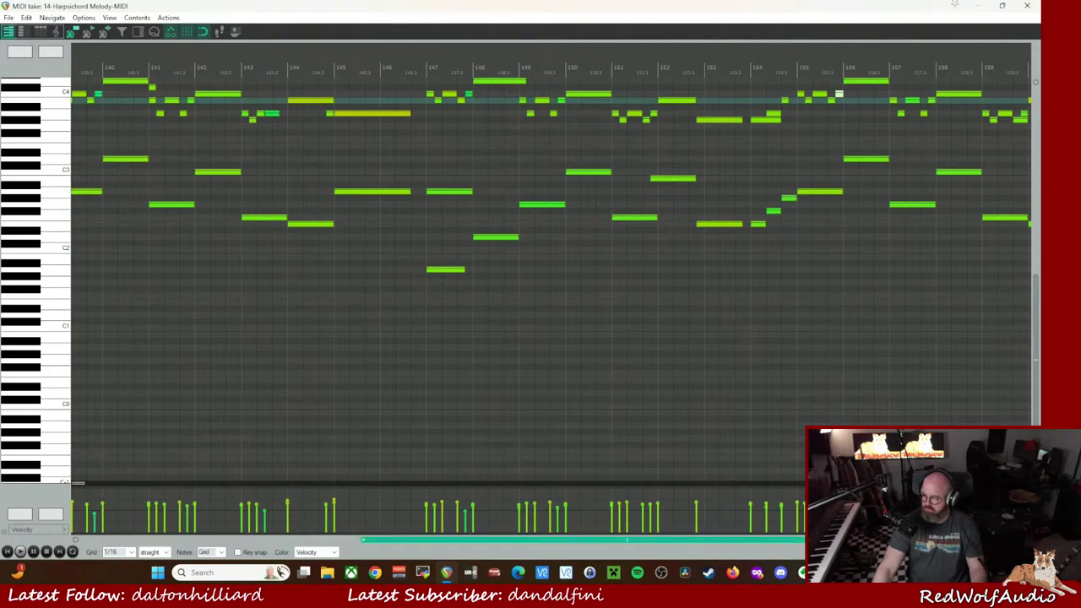
pyautogui.hscroll(4, 549, 253)
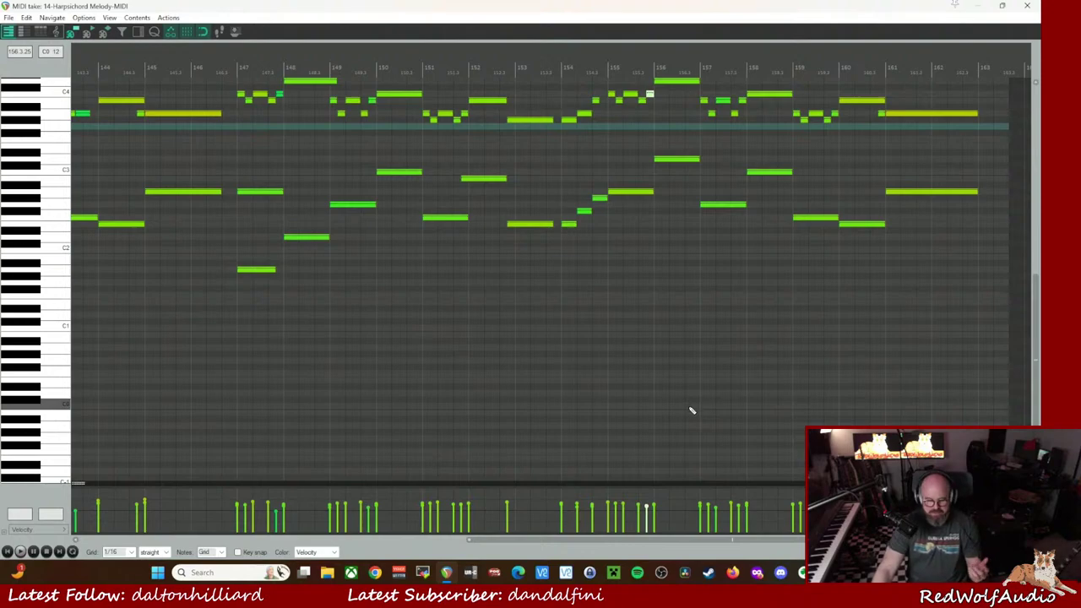
pyautogui.moveTo(560, 540); pyautogui.dragTo(547, 541)
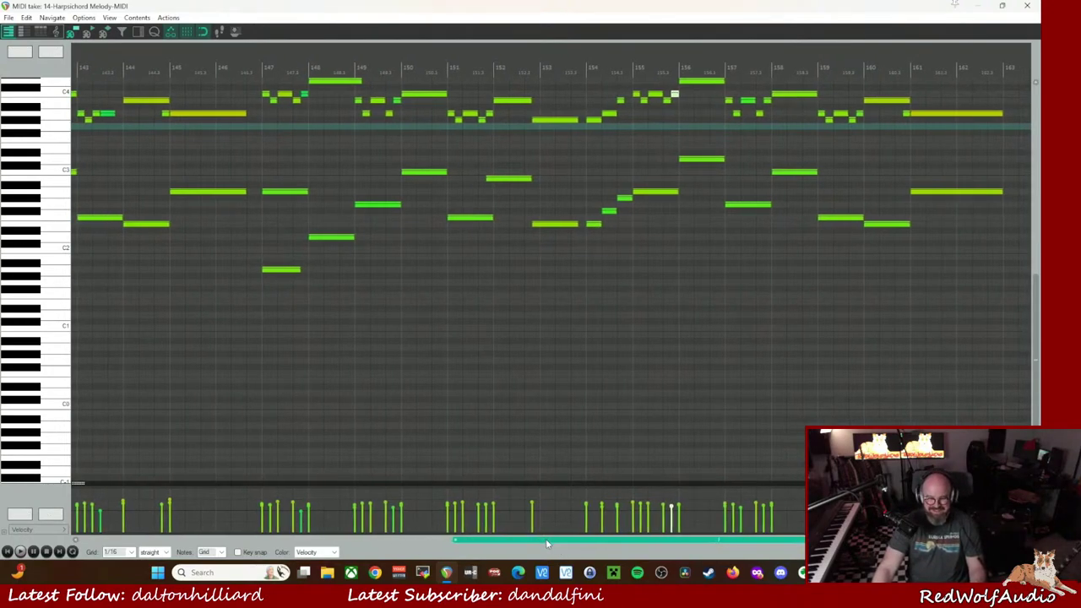
pyautogui.click(564, 122)
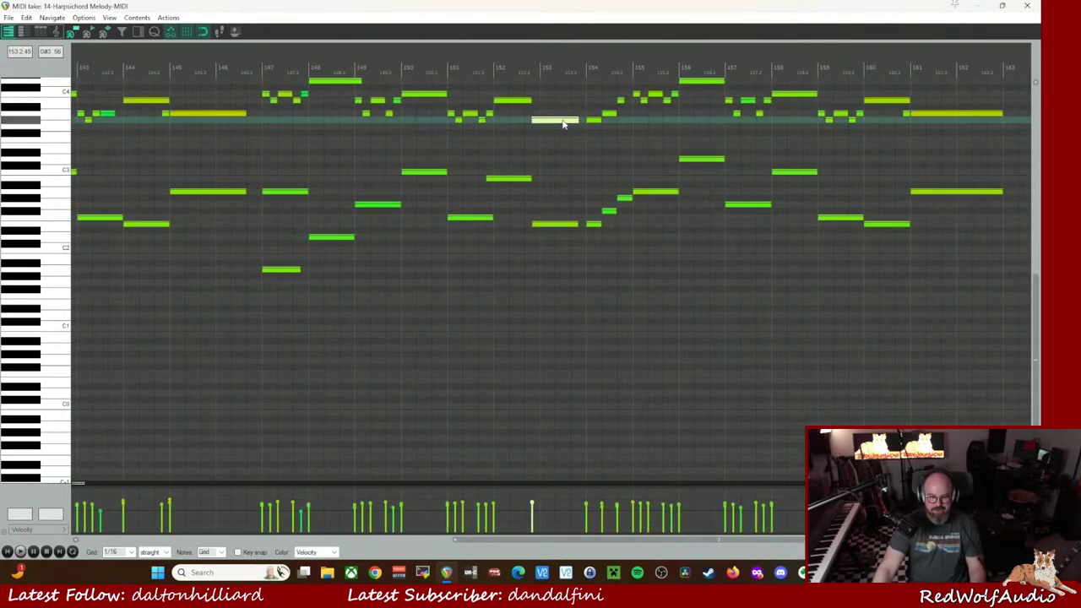
pyautogui.keyDown('ctrl'); pyautogui.click(565, 226); pyautogui.keyUp('ctrl')
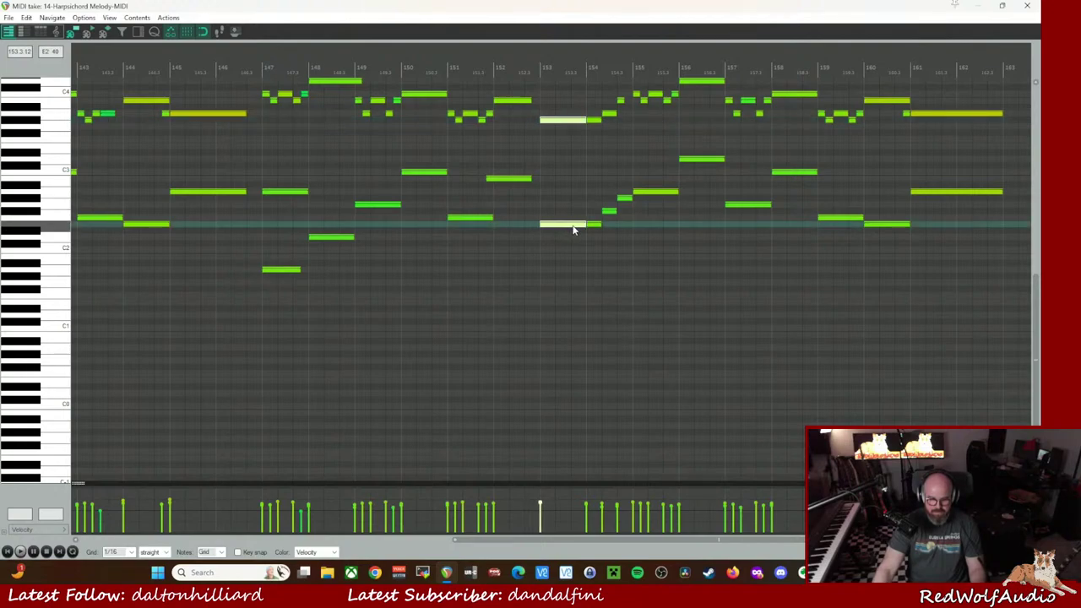
# - Play the edited passage from measure 131 and trim the overlong C3 note to the end of measure 134
pyautogui.moveTo(624, 544); pyautogui.dragTo(240, 565)
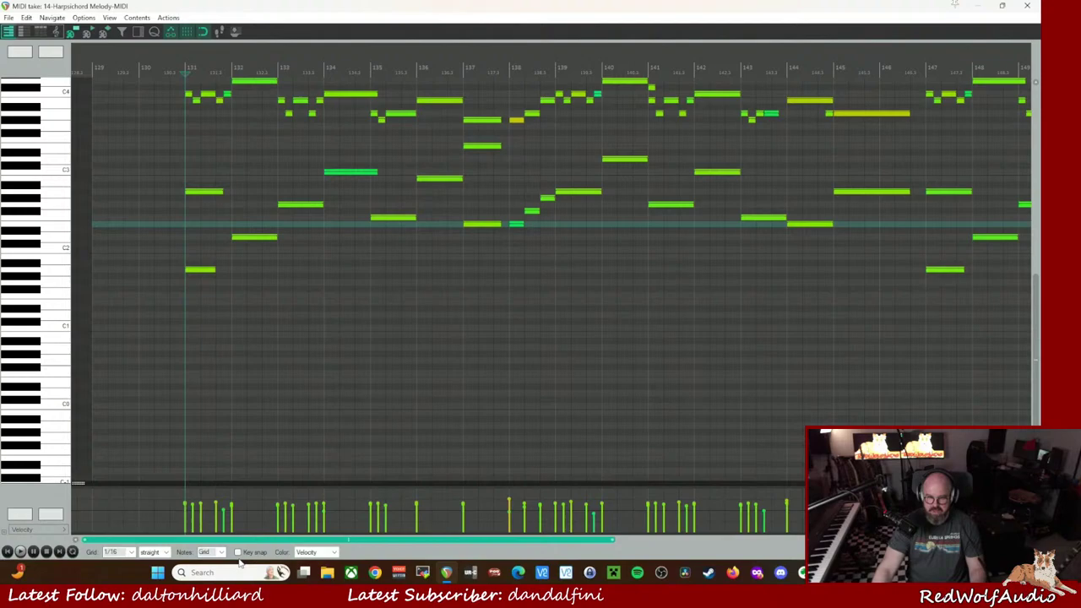
pyautogui.press('space')
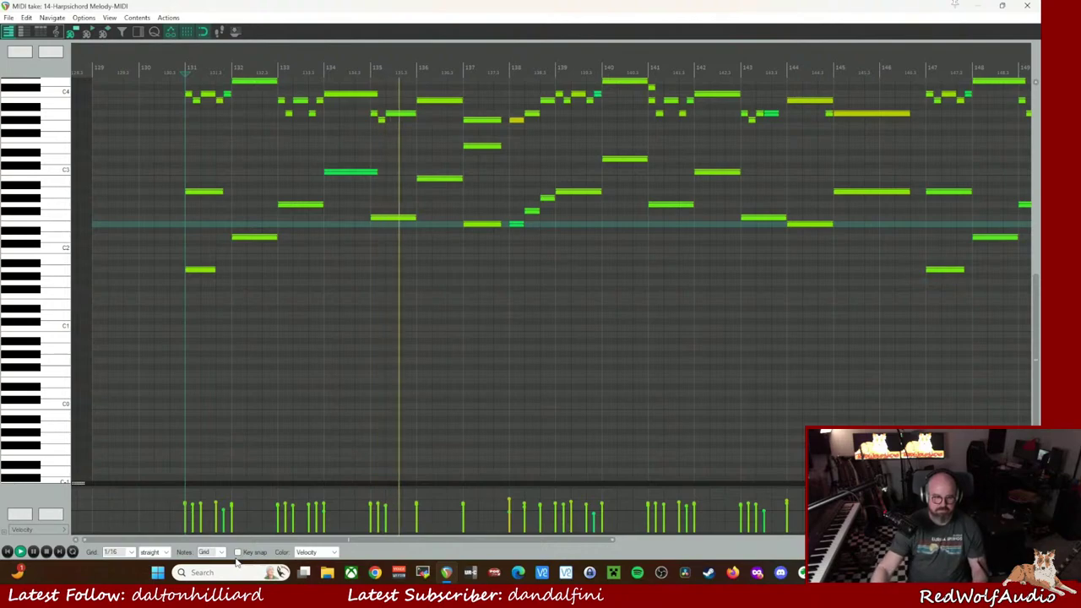
pyautogui.press('space')
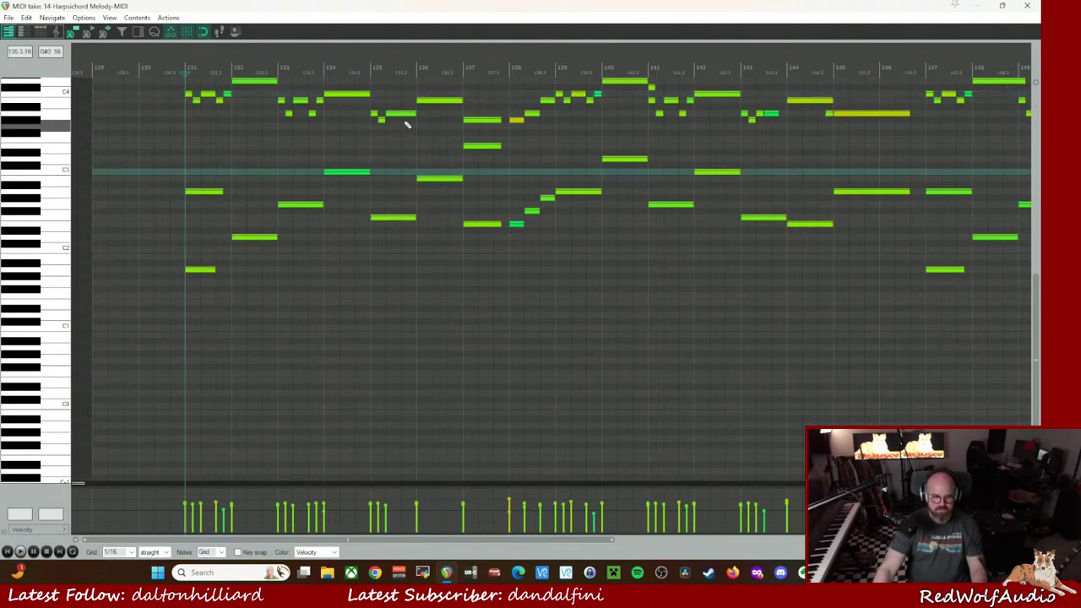
# - Shorten the long A3 note in measure 135 to a quarter note and add G#3 and A3 eighth notes after it
pyautogui.moveTo(413, 113); pyautogui.dragTo(400, 113)
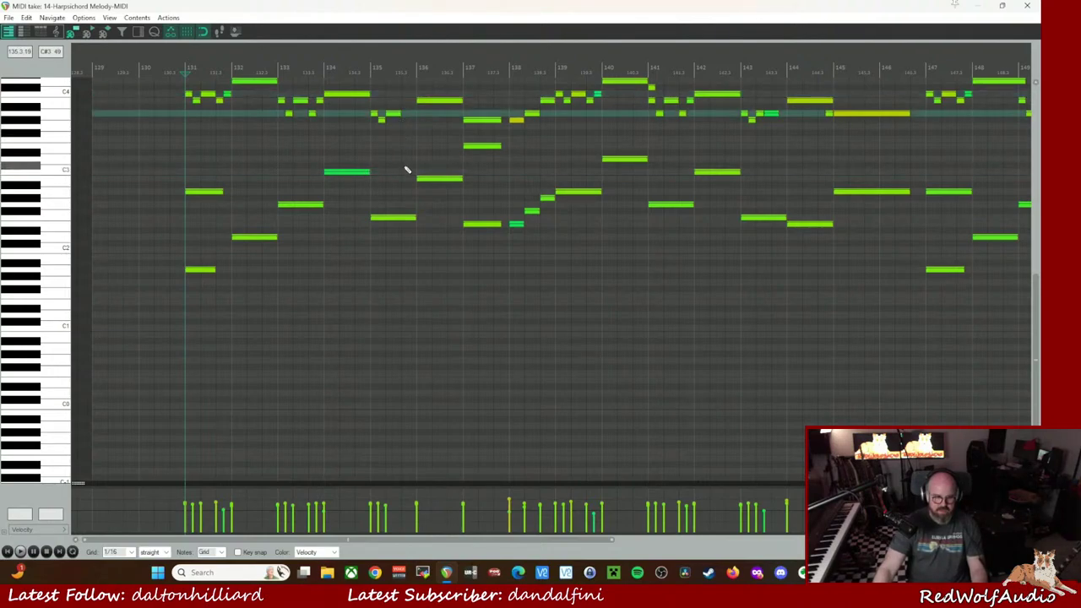
pyautogui.click(404, 119)
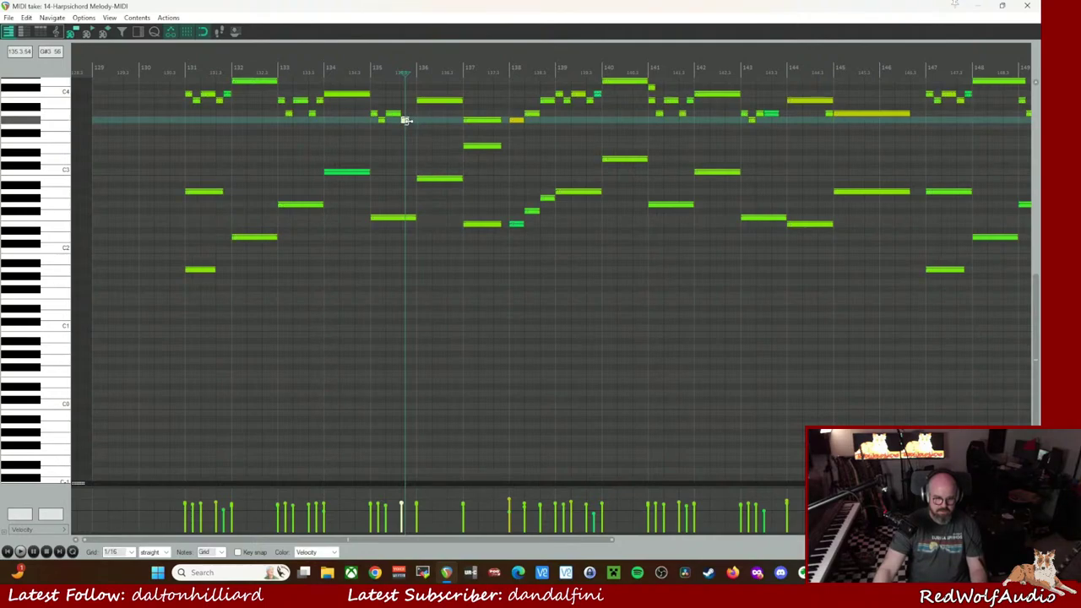
pyautogui.click(410, 113)
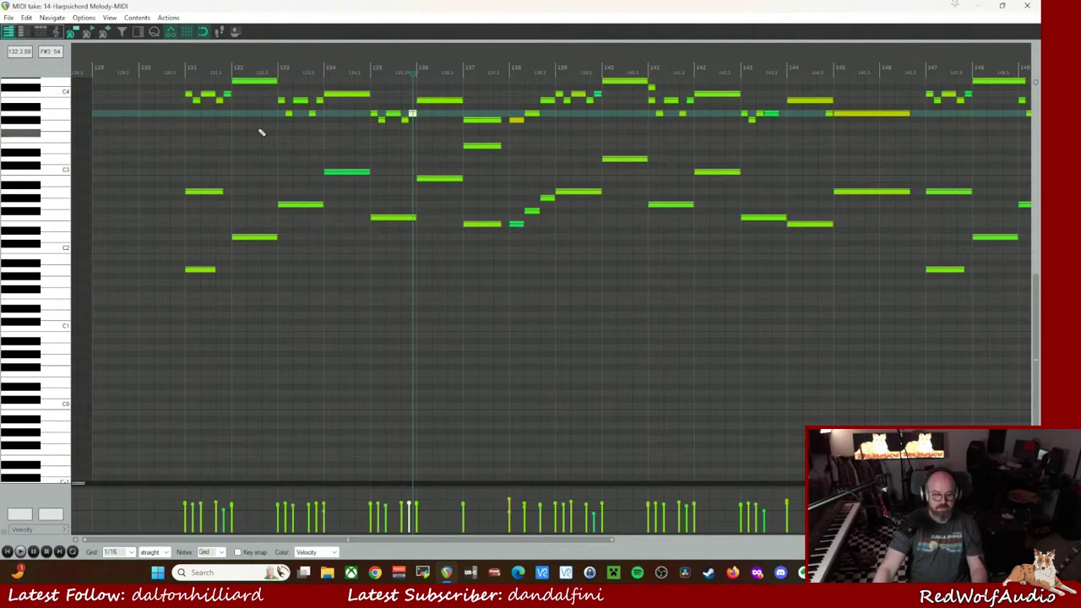
# - Play from measure 131 and extend the G#3, E3 and E2 notes in measure 137 to the end of that measure
pyautogui.click(181, 82)
pyautogui.press('space')
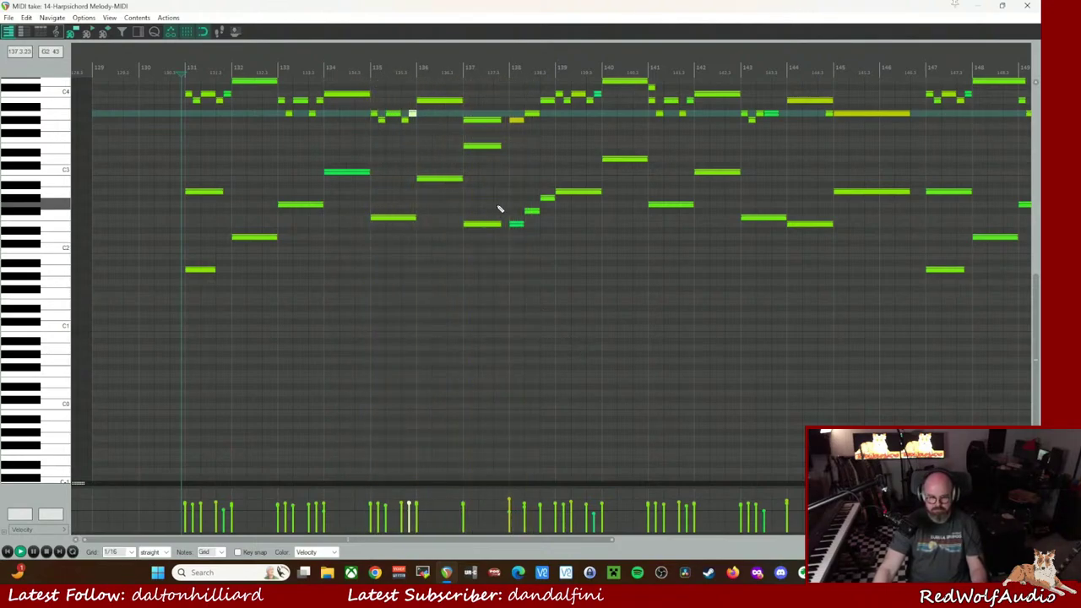
pyautogui.press('space')
pyautogui.click(483, 119)
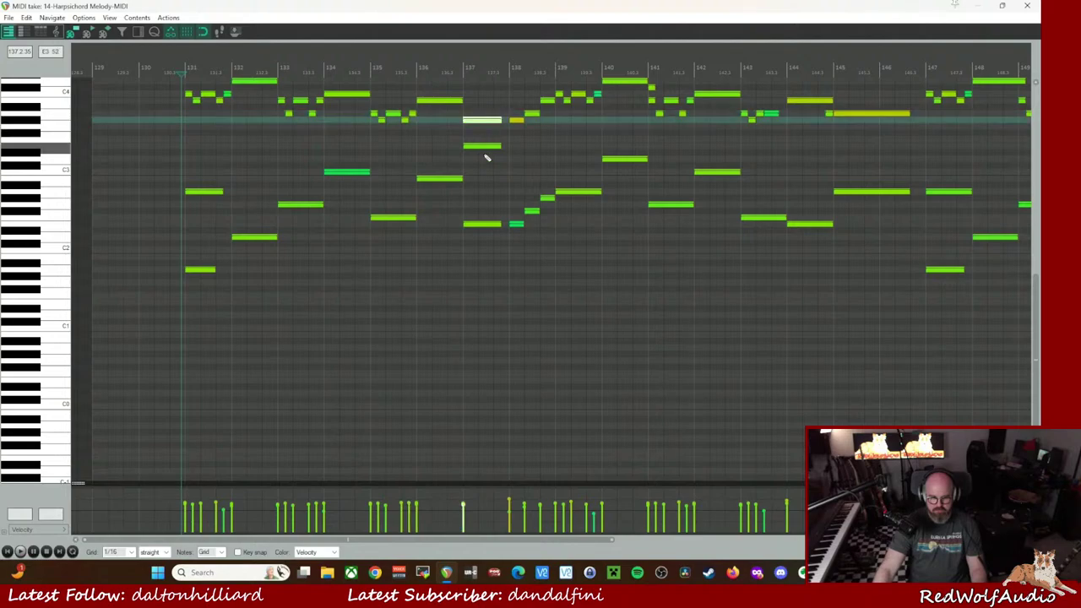
pyautogui.keyDown('shift'); pyautogui.click(484, 224); pyautogui.keyUp('shift')
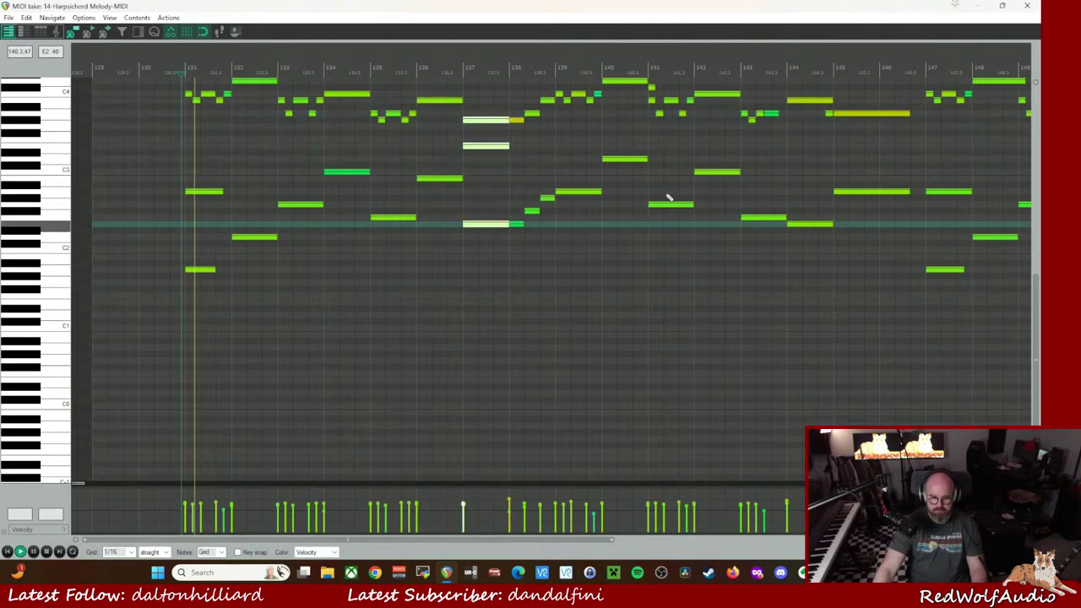
# - Delete the stray C#4 at the start of measure 141 and rework measure 143's ending into an A3 quarter plus G#3 and A3 eighth notes
pyautogui.click(651, 90)
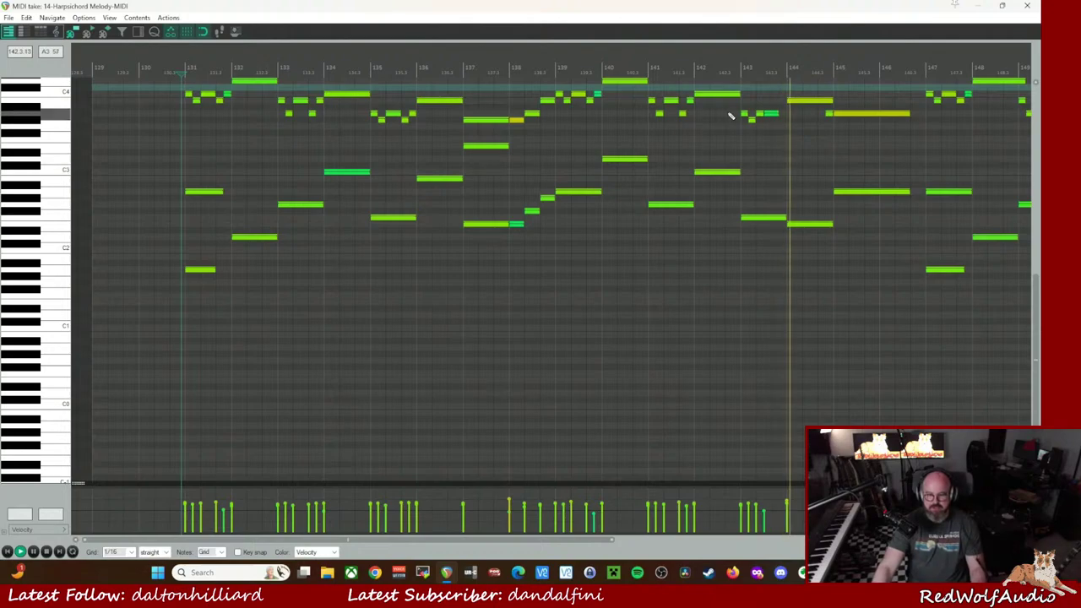
pyautogui.click(558, 67)
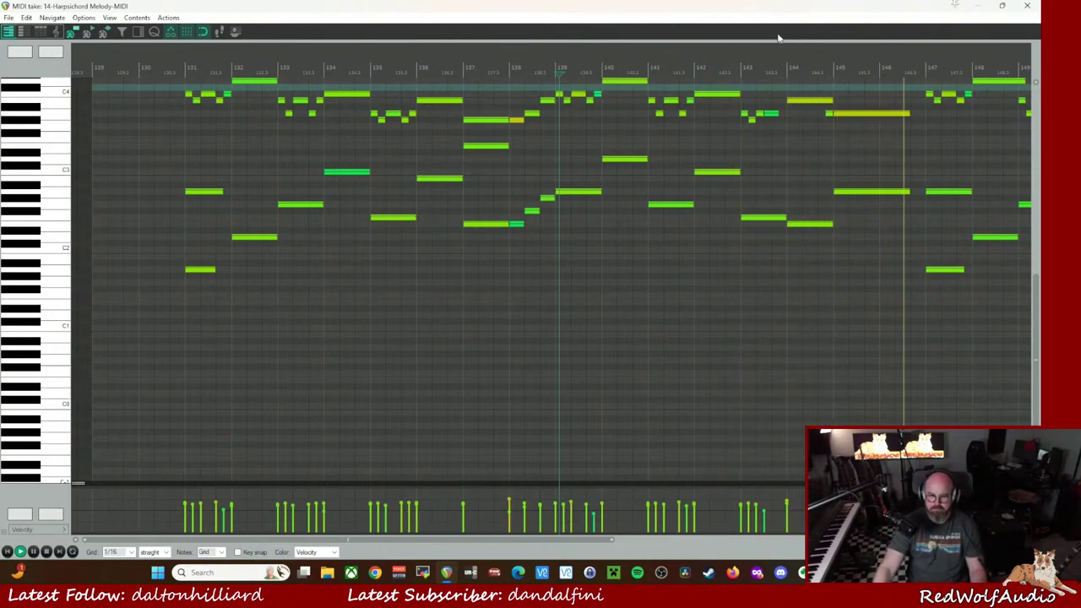
pyautogui.press('space')
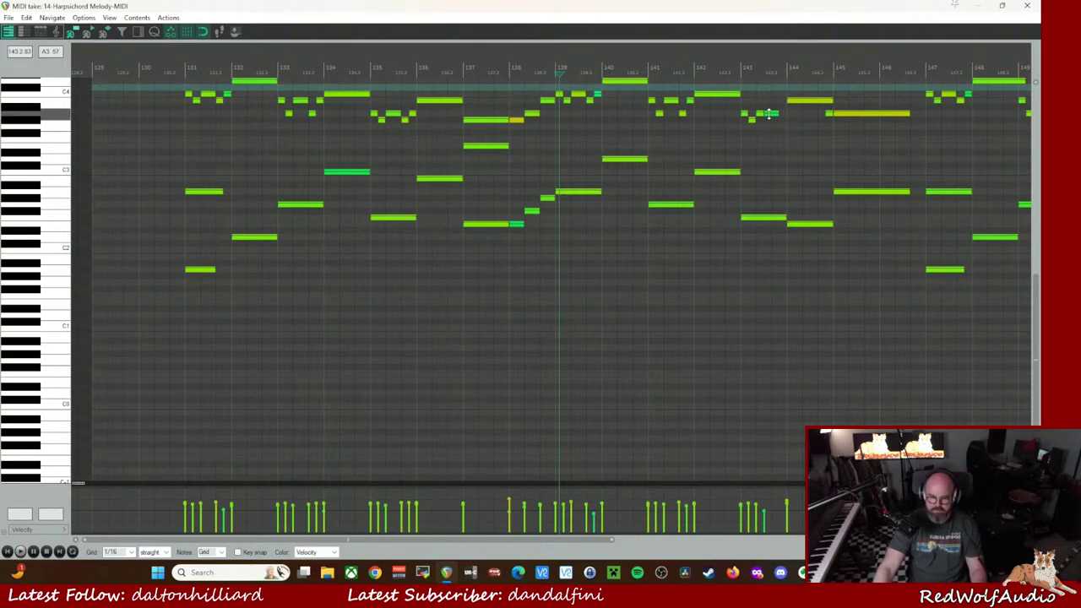
pyautogui.moveTo(768, 114); pyautogui.dragTo(781, 121)
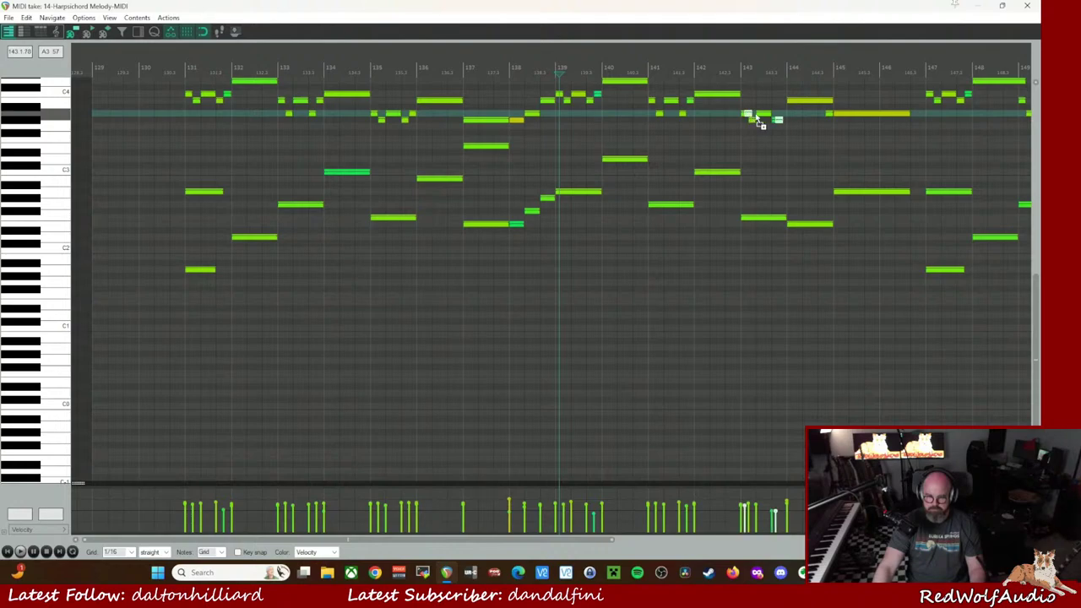
pyautogui.moveTo(776, 119); pyautogui.dragTo(745, 119)
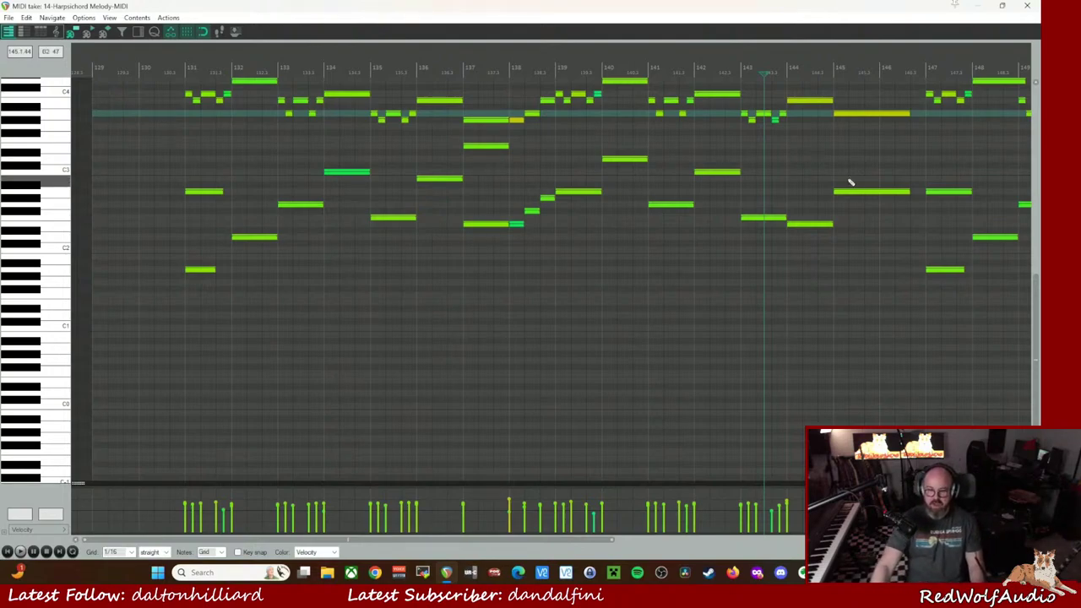
# - Extend the long A3 and A2 notes starting at measure 145 to the downbeat of measure 147 and play from measure 143
pyautogui.keyDown('ctrl'); pyautogui.click(896, 193); pyautogui.keyUp('ctrl')
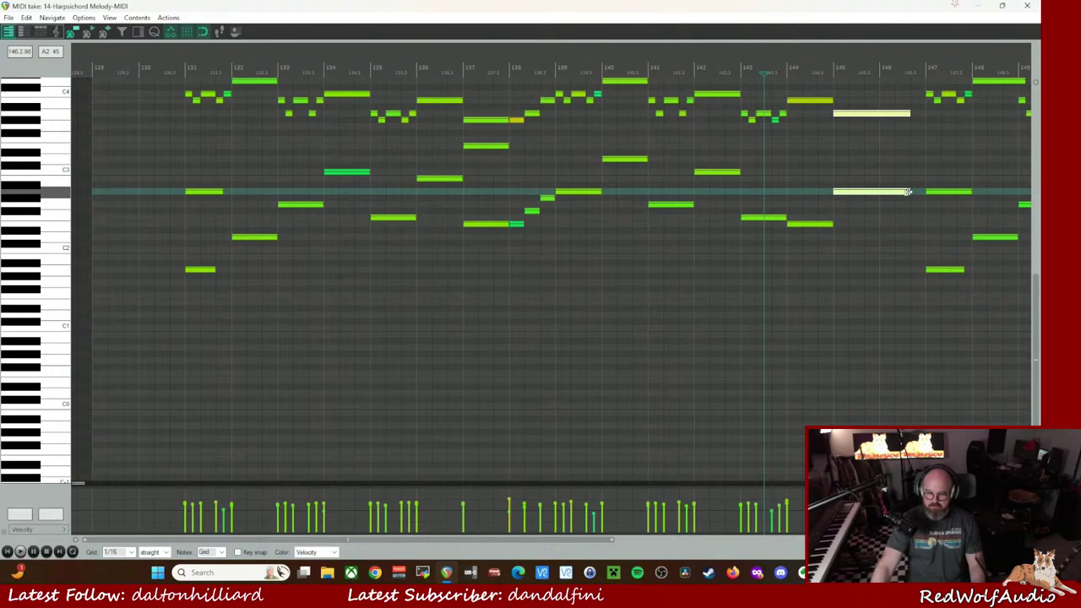
pyautogui.moveTo(916, 193); pyautogui.dragTo(927, 193)
pyautogui.click(744, 69)
pyautogui.press('space')
# - Move the B2 note beginning just before measure 152 to its downbeat and close the MIDI editor
pyautogui.moveTo(582, 538); pyautogui.dragTo(771, 523)
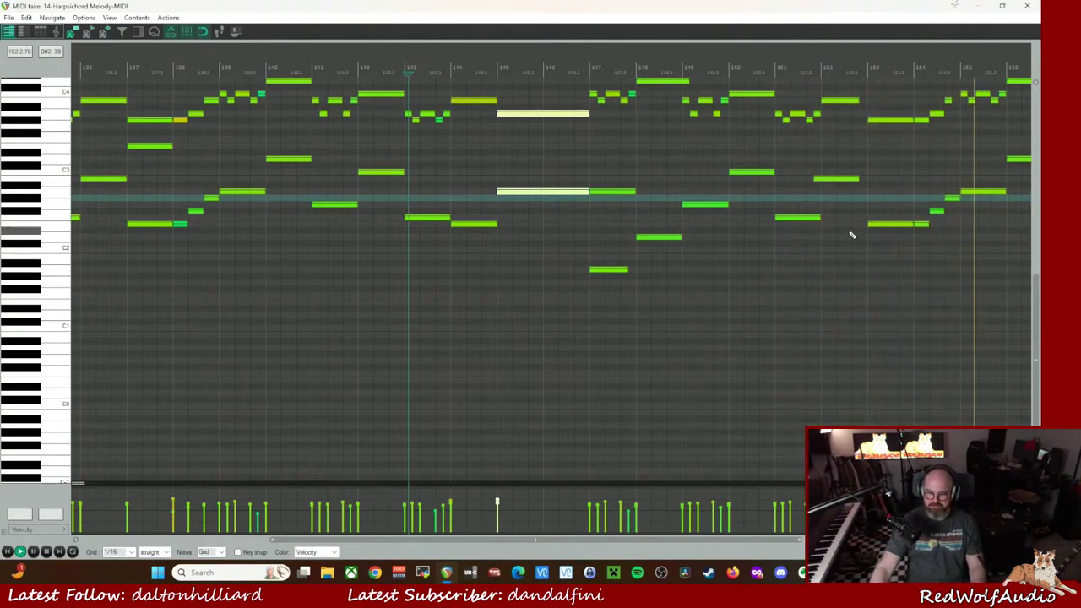
pyautogui.click(842, 178)
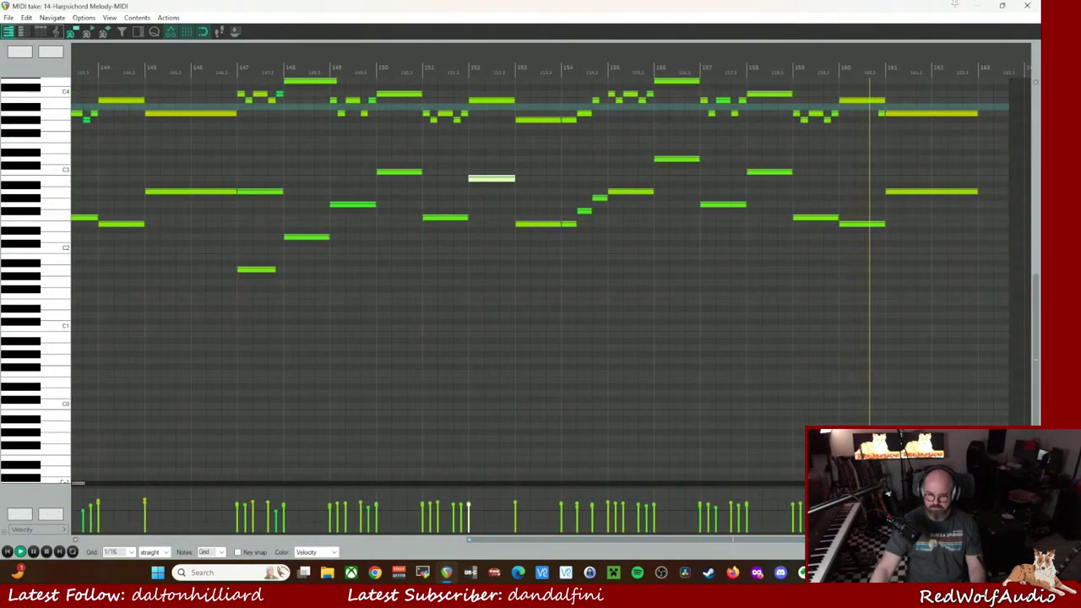
pyautogui.press('space')
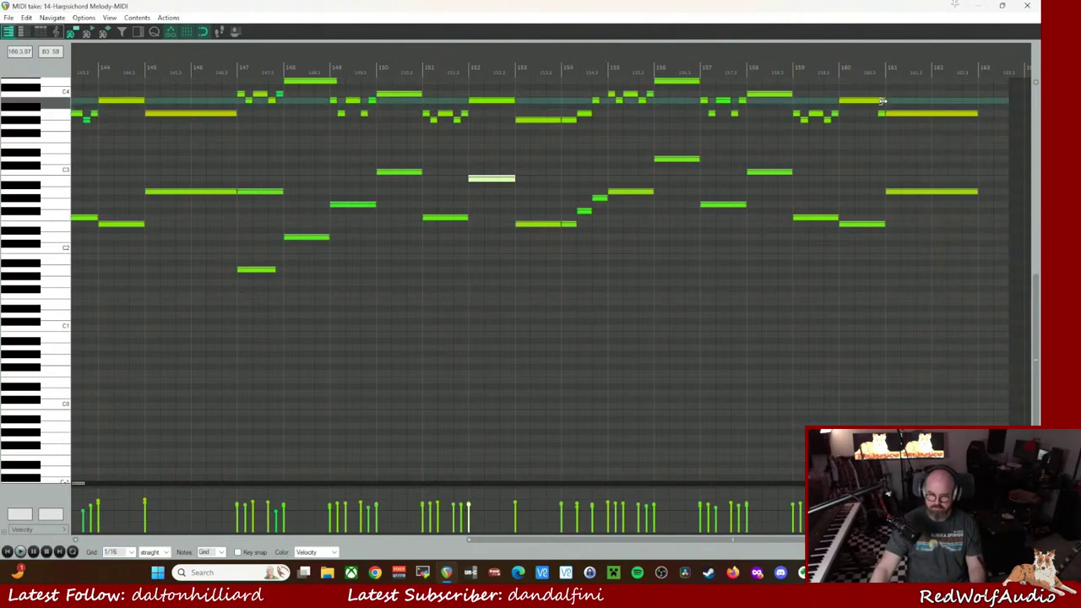
pyautogui.click(1027, 6)
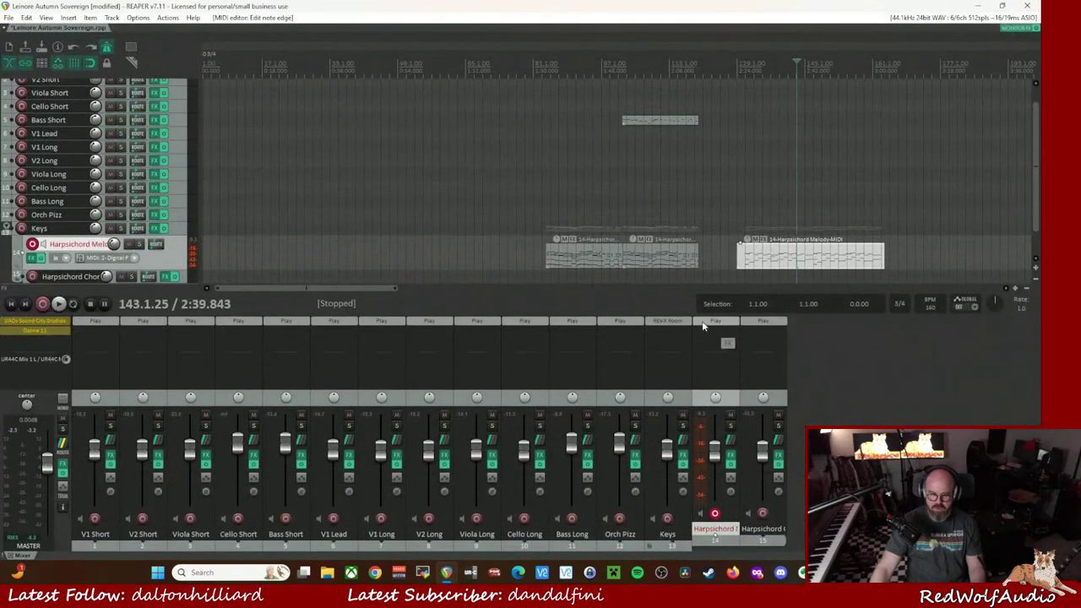
# - Split the last Harpsichord Melody item at measure 131 and delete the short piece before it
pyautogui.click(747, 266)
pyautogui.press('s')
pyautogui.click(743, 267)
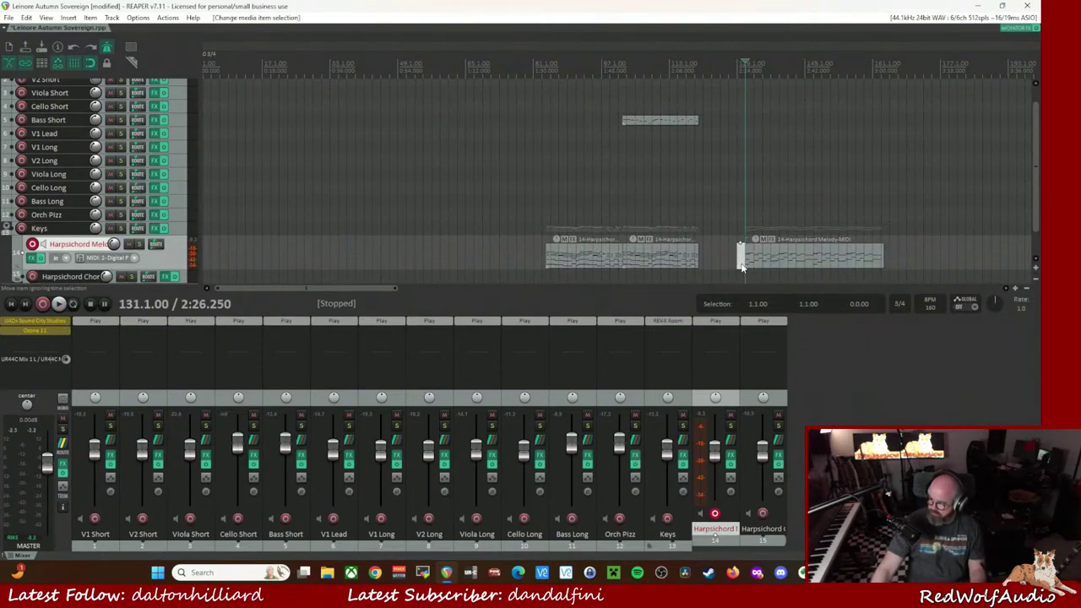
pyautogui.press('Delete')
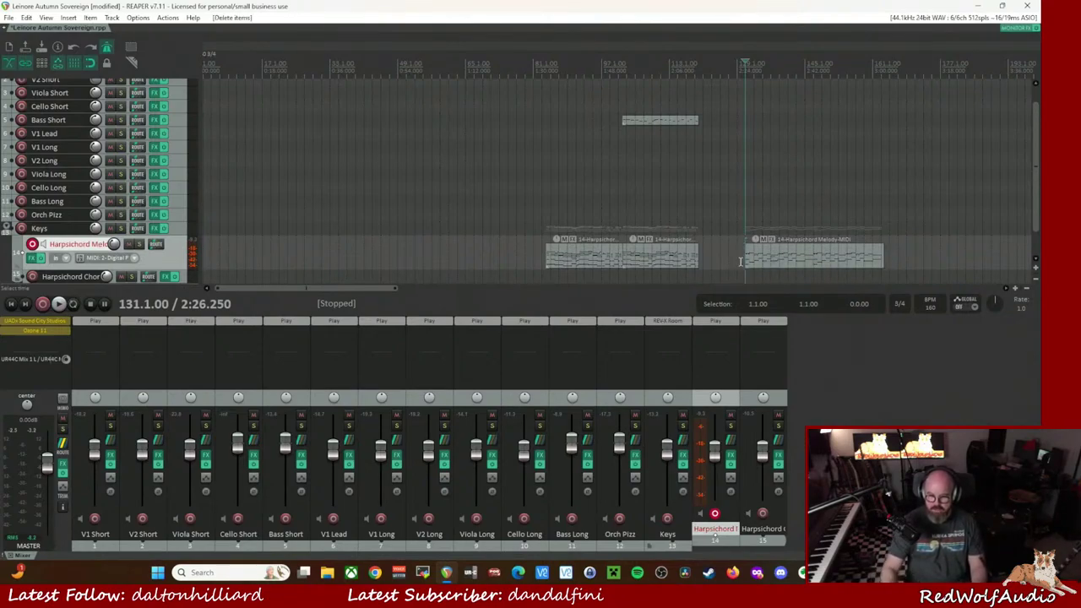
# - Split the same Harpsichord Melody item at measure 163 and delete the leftover tail after it
pyautogui.click(880, 252)
pyautogui.scroll(5, 771, 271)
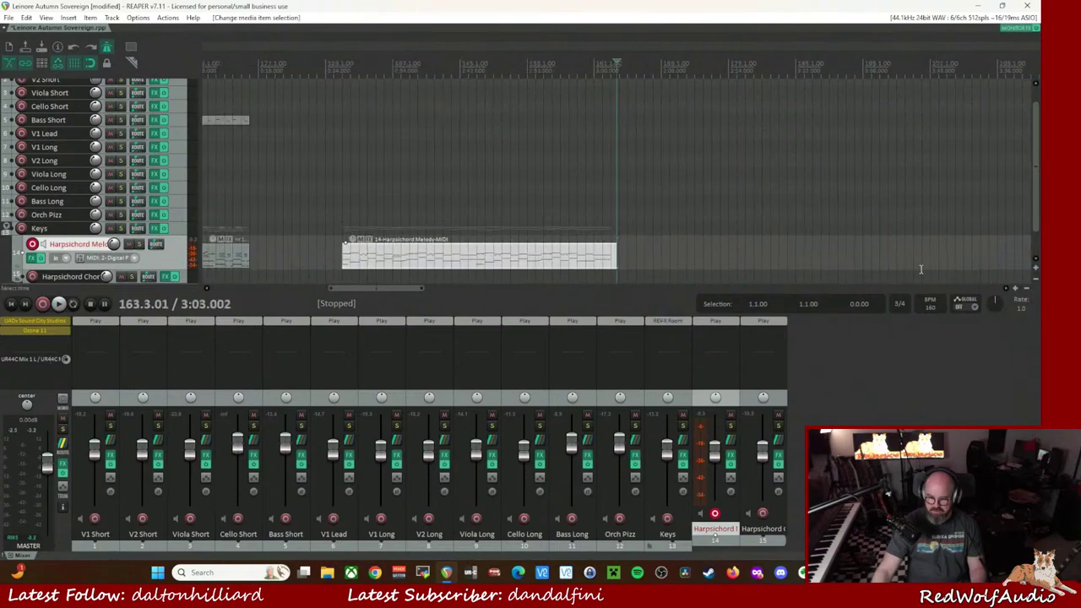
pyautogui.click(602, 255)
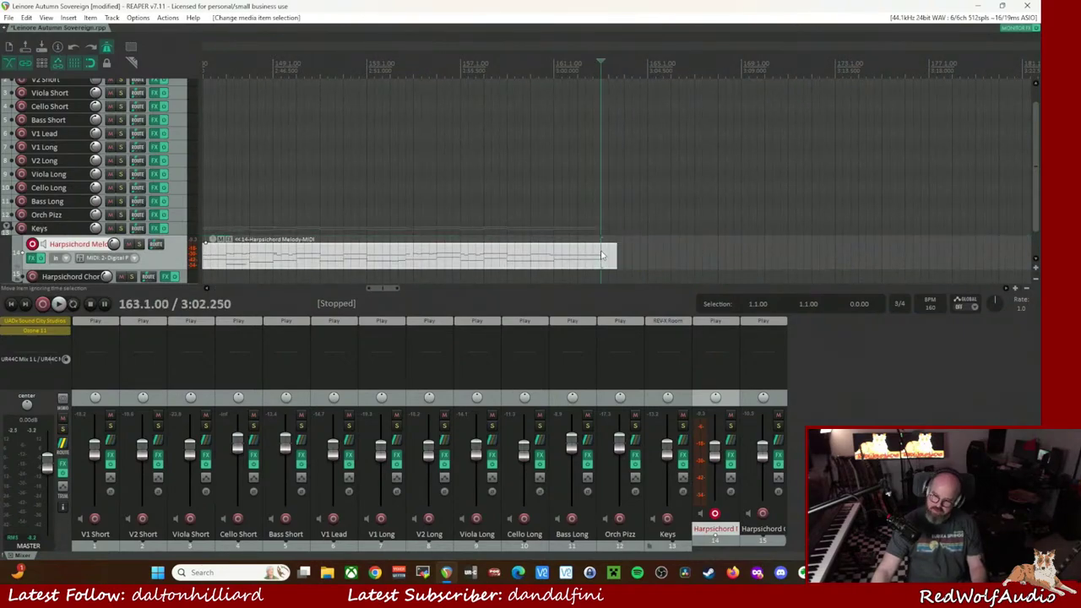
pyautogui.press('s')
pyautogui.click(608, 252)
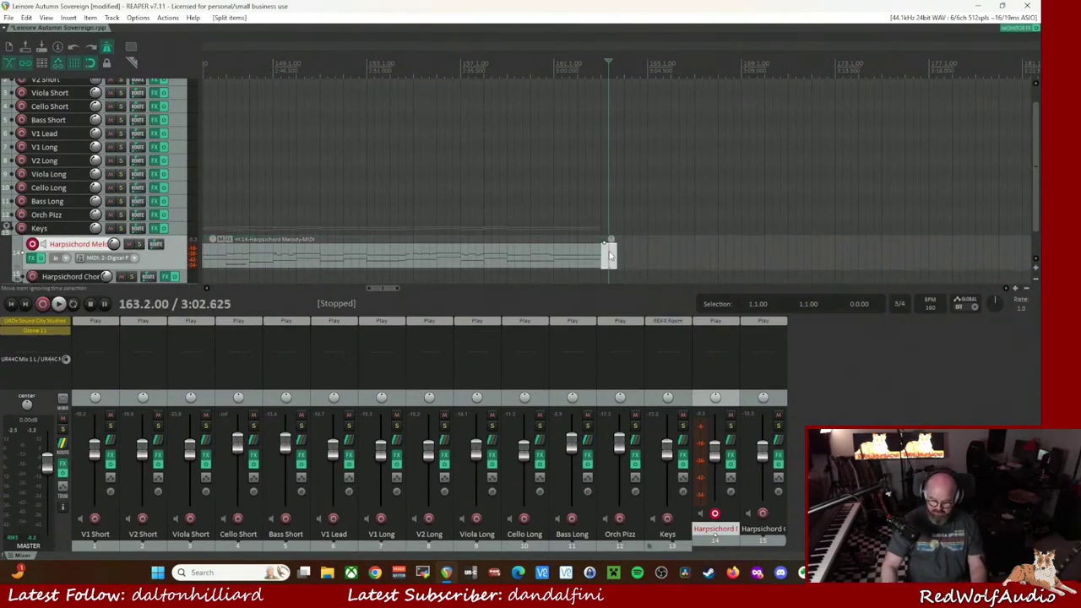
pyautogui.press('Delete')
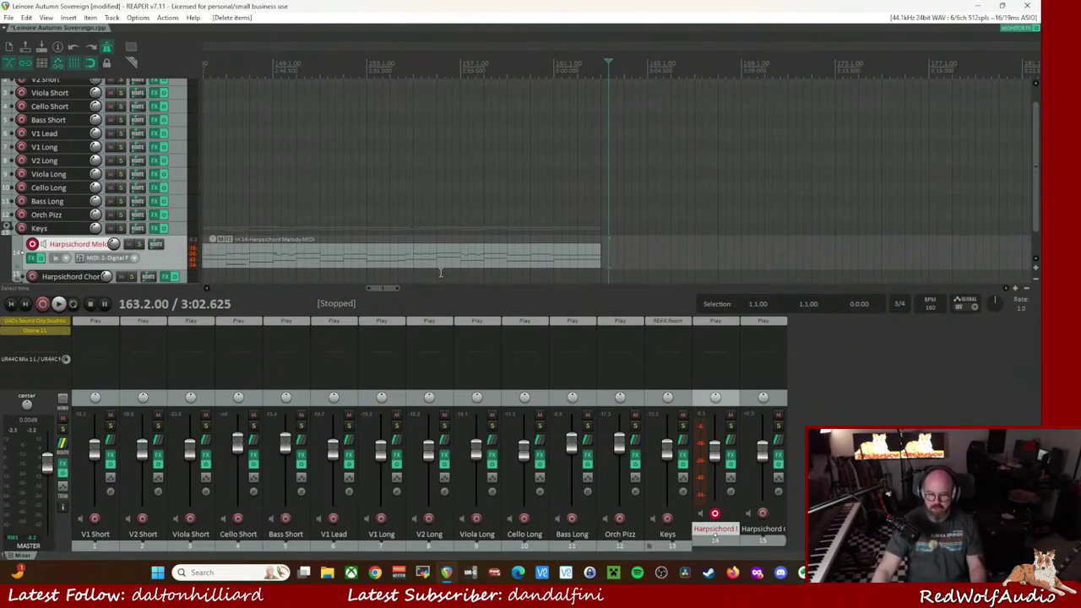
# - Move the trimmed Harpsichord Melody item to start at measure 120, directly after the previous item, and play from measure 112
pyautogui.scroll(-5, 396, 251)
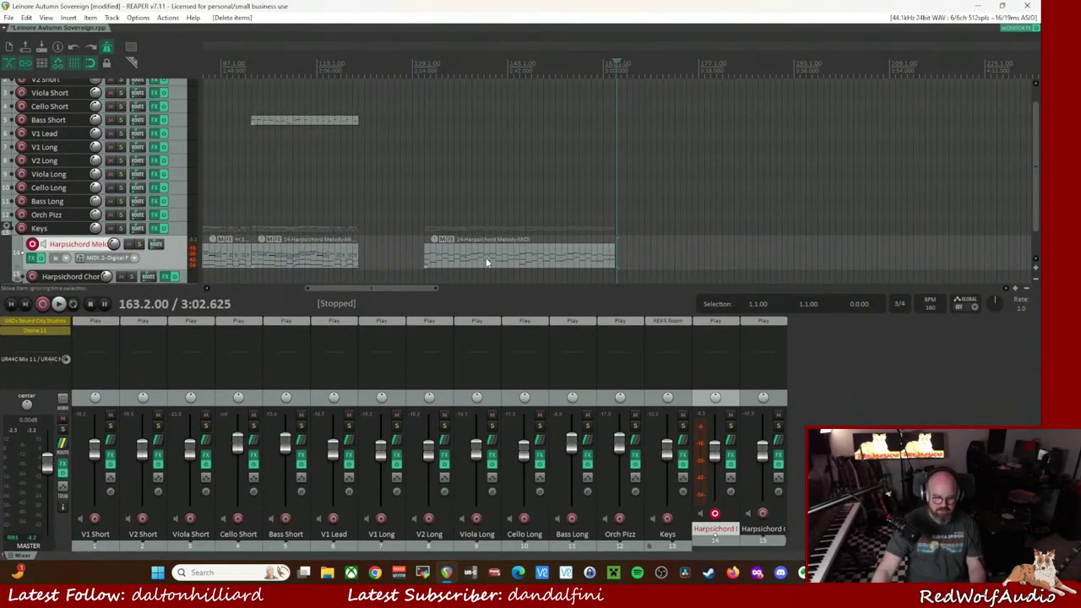
pyautogui.moveTo(490, 257); pyautogui.dragTo(425, 256)
pyautogui.click(309, 64)
pyautogui.press('space')
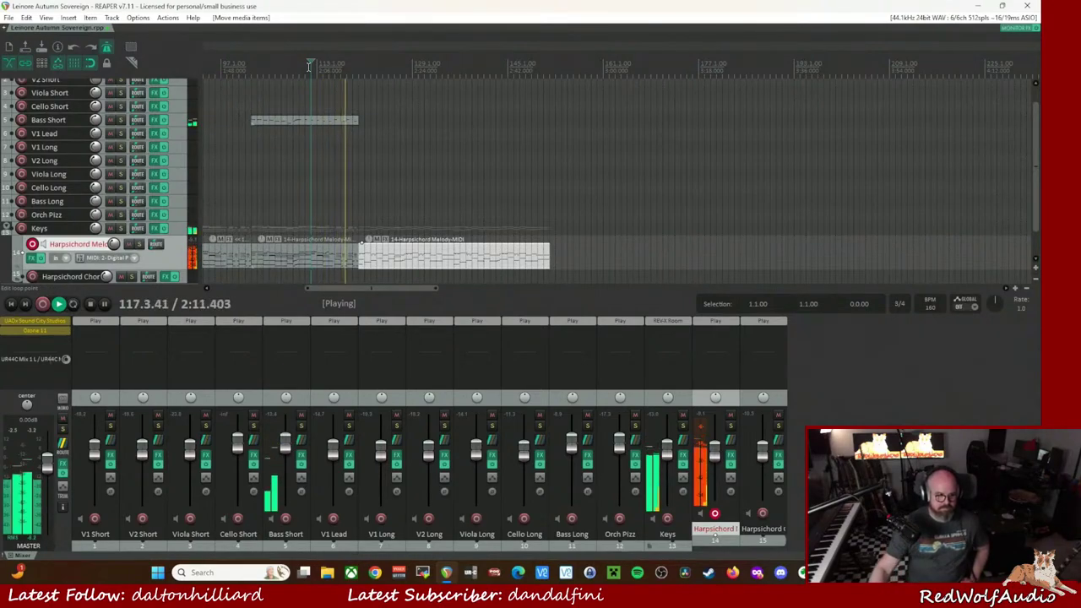
# - Disarm the Harpsichord Melody track, arm Bass Short for recording and play from measure 119
pyautogui.click(32, 244)
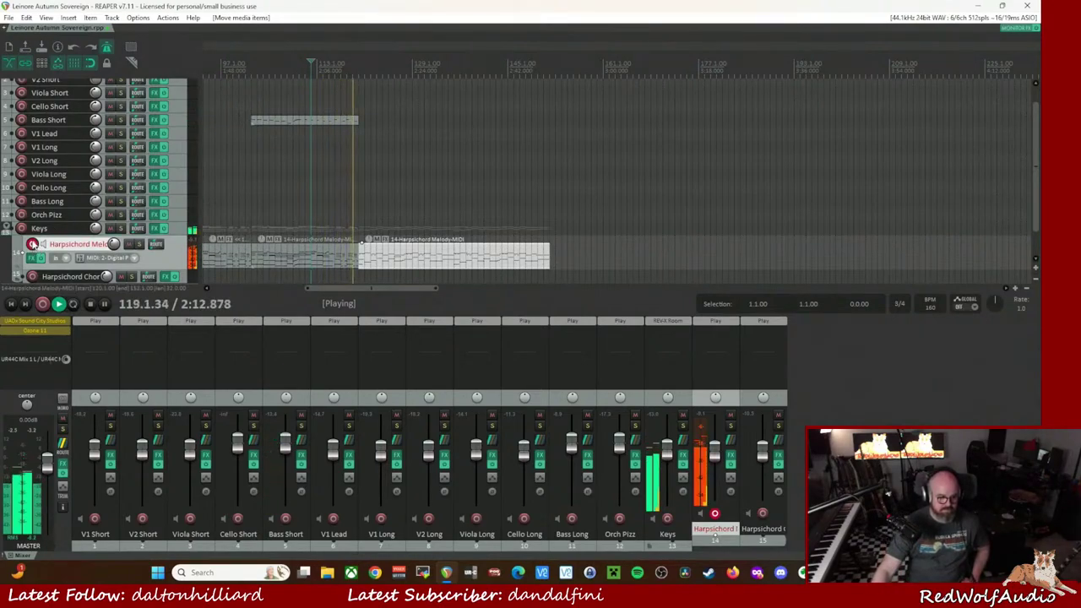
pyautogui.click(21, 120)
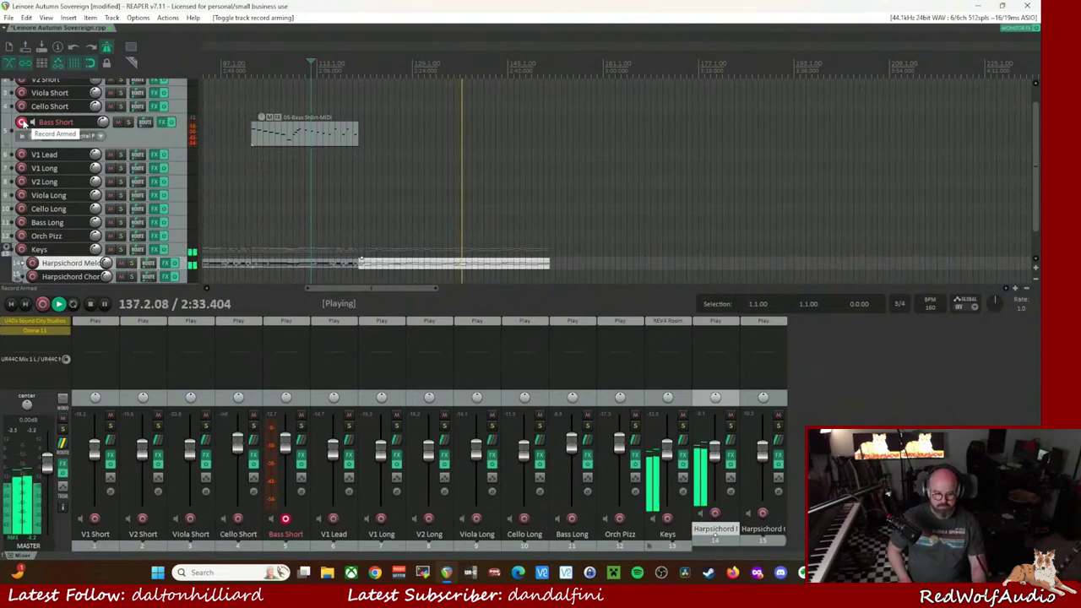
pyautogui.press('space')
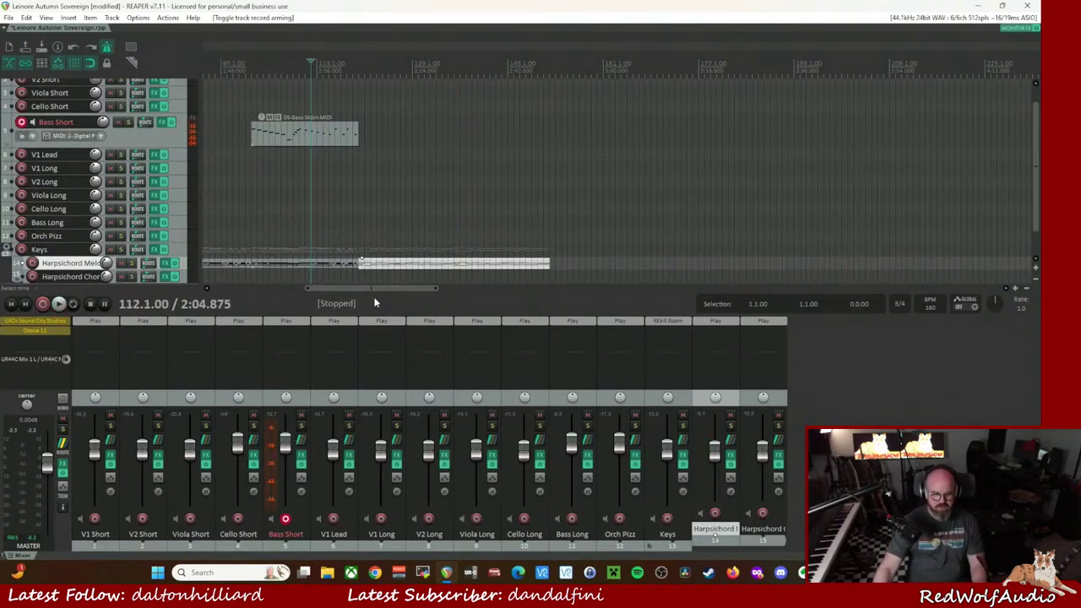
pyautogui.click(355, 93)
pyautogui.press('space')
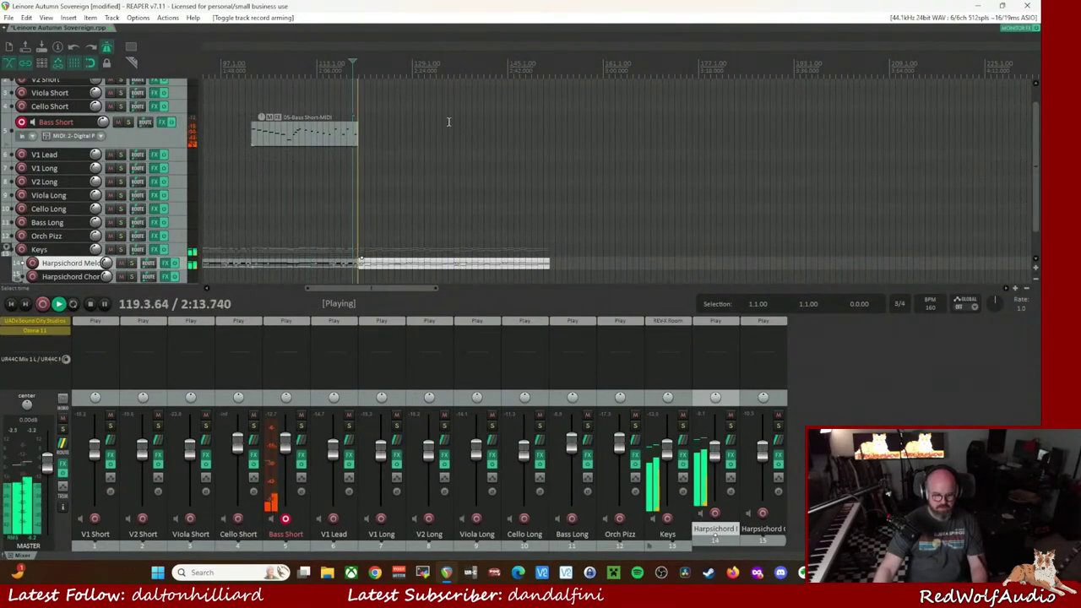
# - Split the new harpsichord item at measure 136, remove its first half and move the second half to start at measure 120
pyautogui.hscroll(-4, 529, 241)
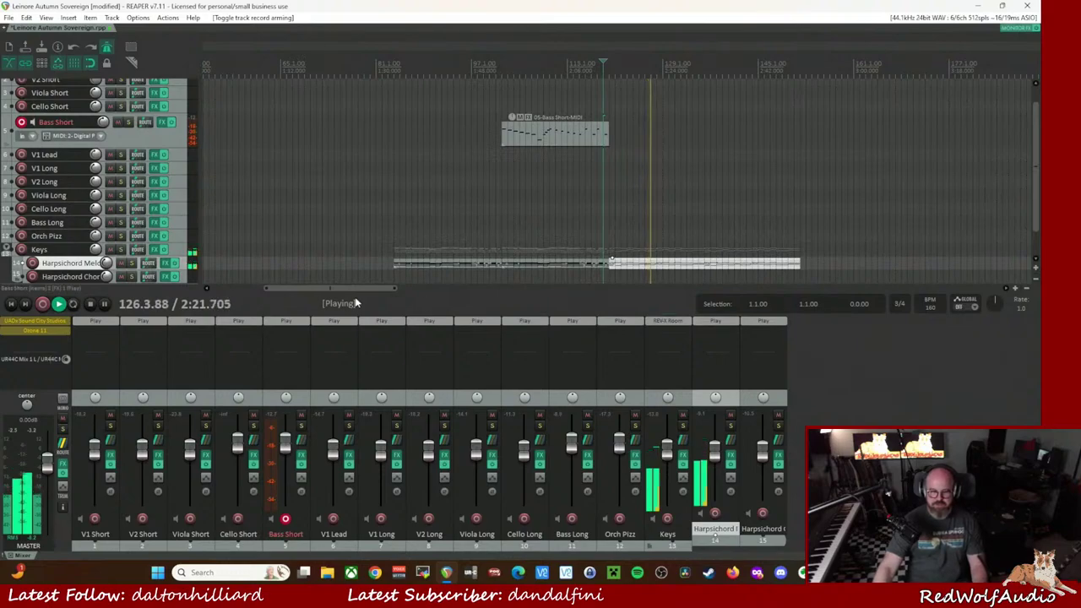
pyautogui.hscroll(2, 366, 290)
pyautogui.hscroll(1, 366, 289)
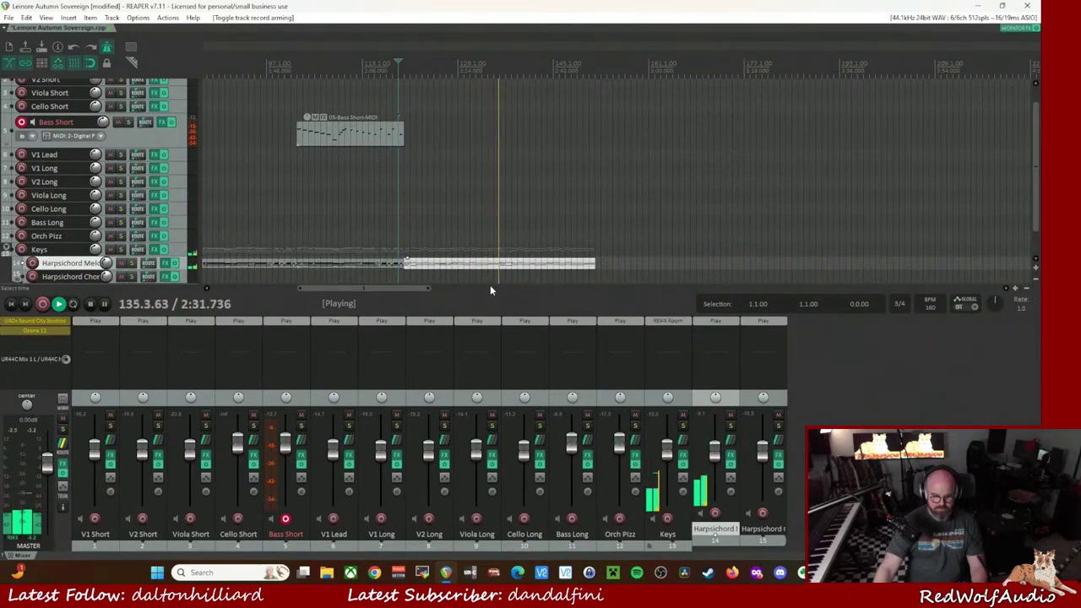
pyautogui.press('space')
pyautogui.click(500, 264)
pyautogui.press('s')
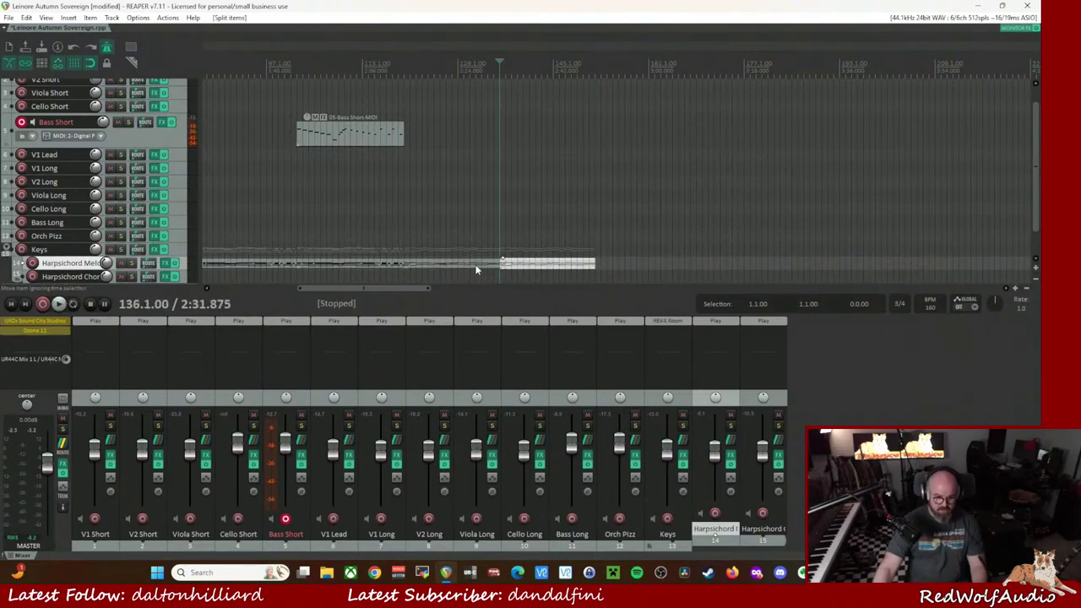
pyautogui.click(475, 263)
pyautogui.press('Delete')
pyautogui.moveTo(518, 269); pyautogui.dragTo(424, 269)
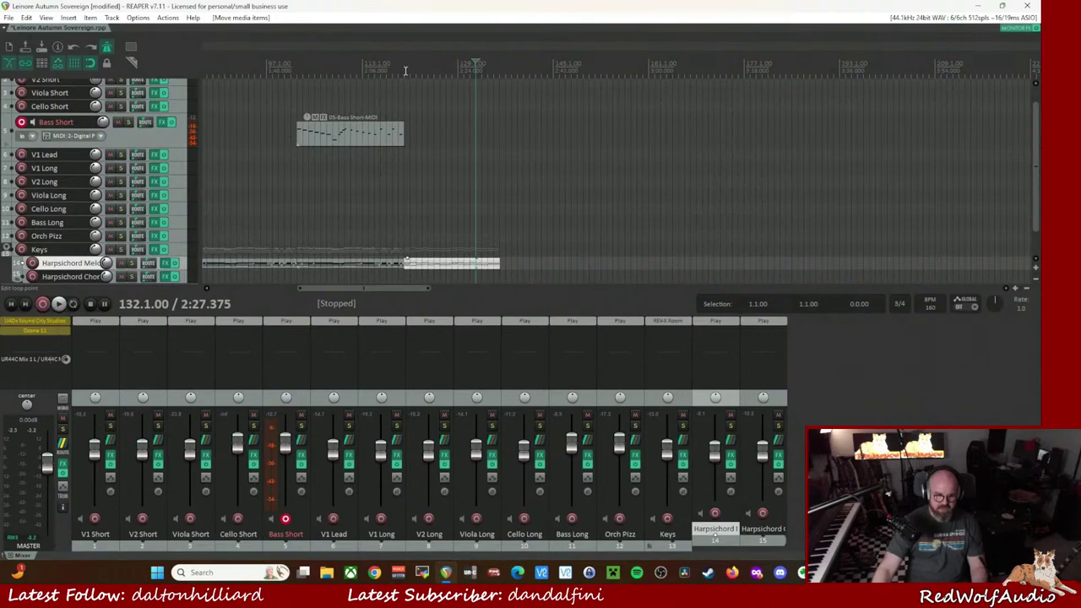
# - Play the shortened harpsichord section from measure 117 to rehearse a bass part against it
pyautogui.click(385, 72)
pyautogui.press('space')
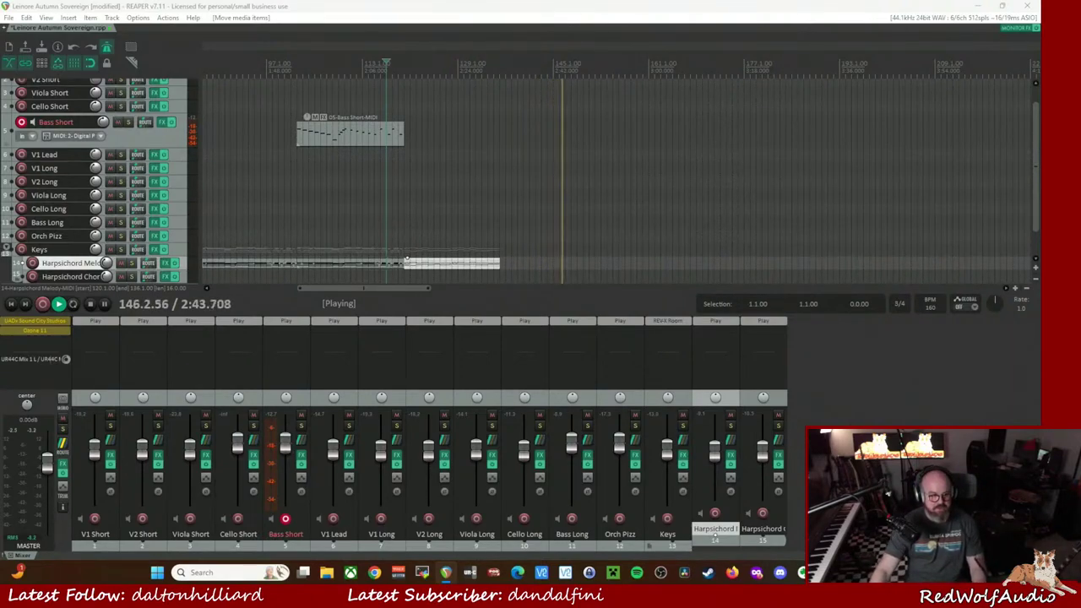
pyautogui.press('space')
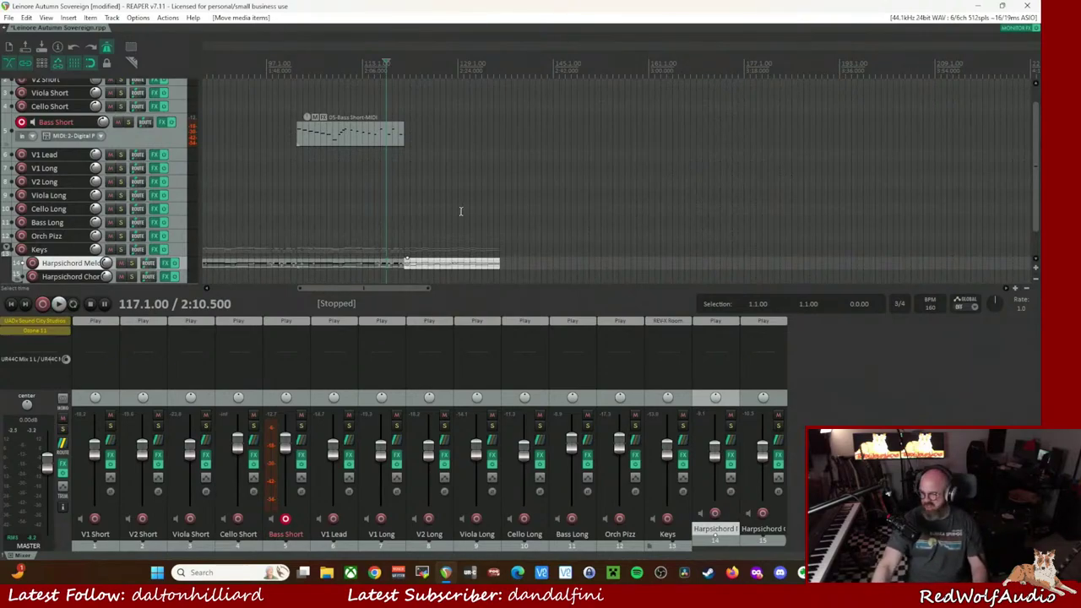
# - Save the project, record a Bass Short take from measure 120 under the harpsichord, and keep the recorded file
pyautogui.click(404, 74)
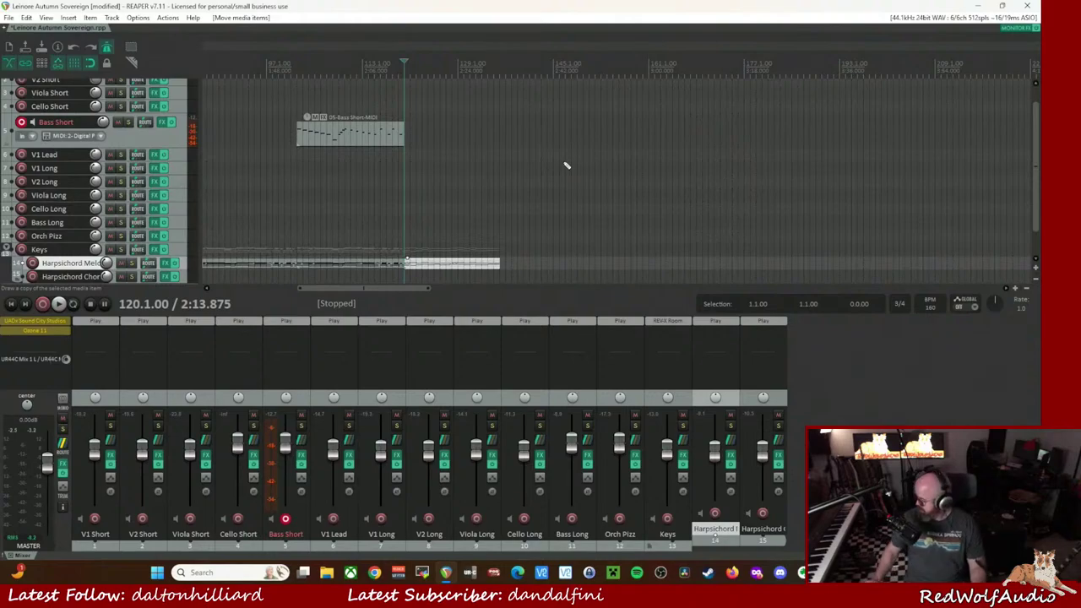
pyautogui.hotkey('ctrl', 's')
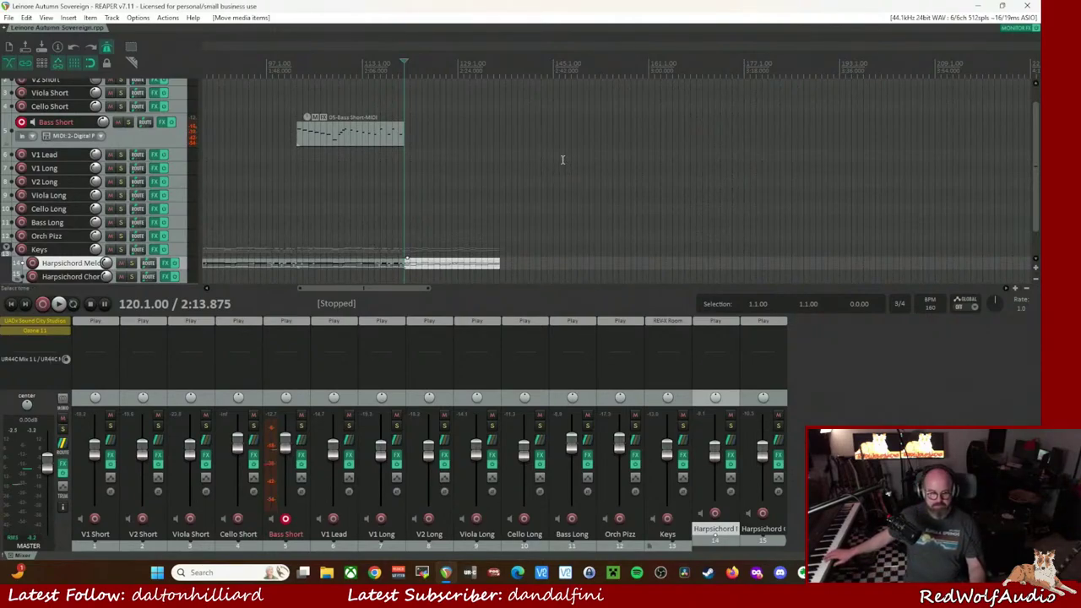
pyautogui.hotkey('ctrl', 'r')
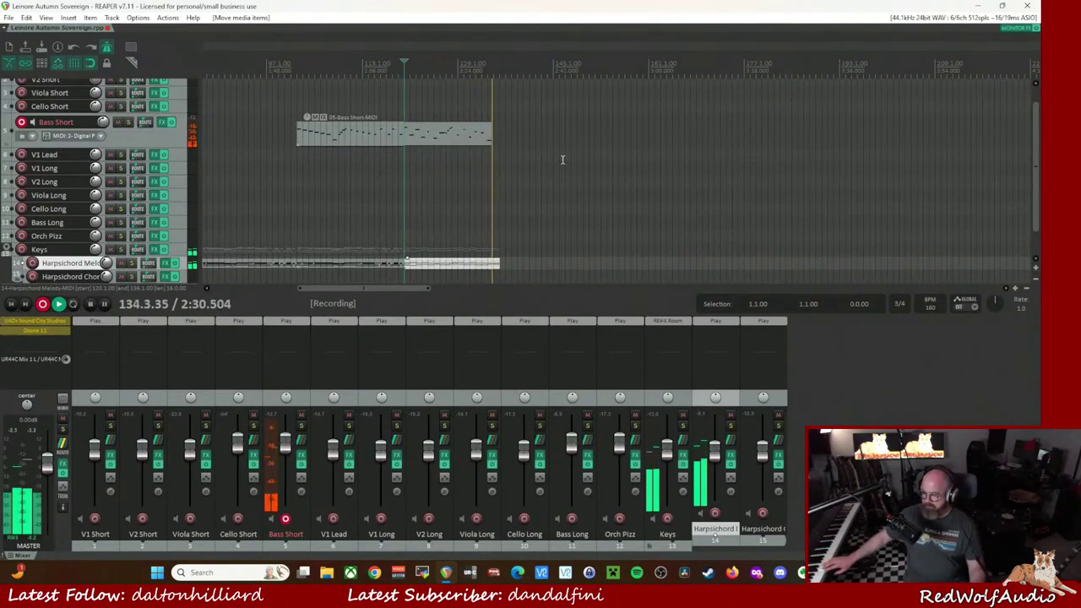
pyautogui.press('space')
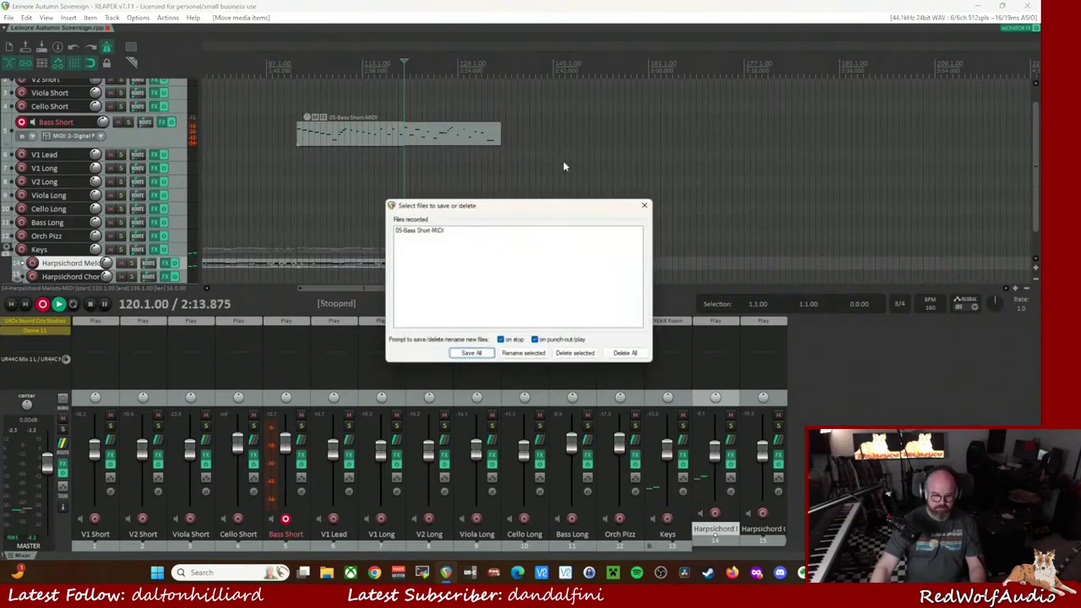
pyautogui.click(471, 356)
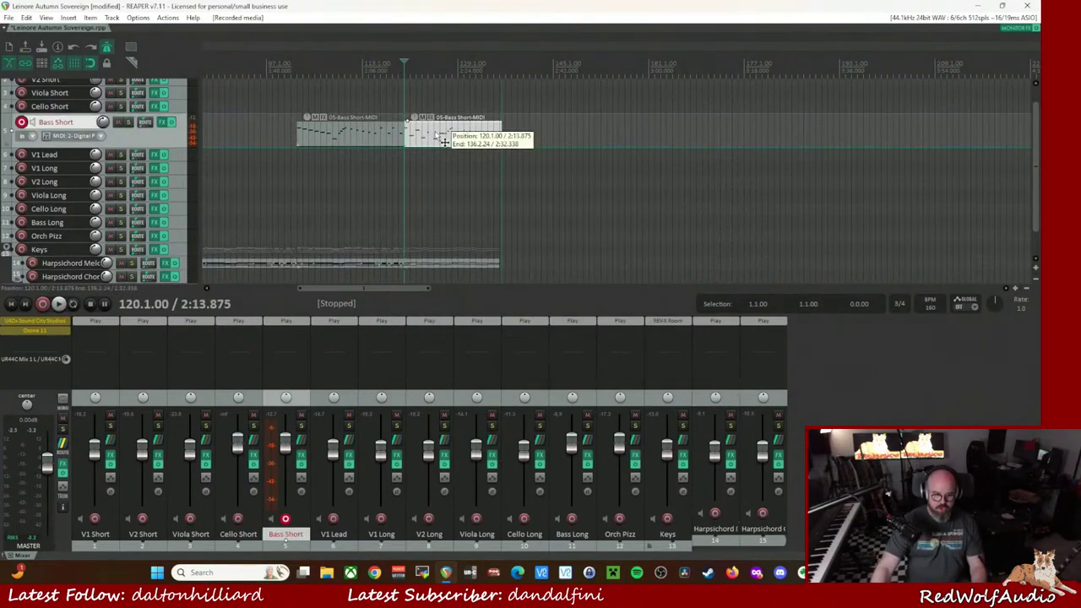
# - Quantize all notes of the new Bass Short take to the 1/8 straight grid at 100% strength, including position and note length
pyautogui.doubleClick(435, 131)
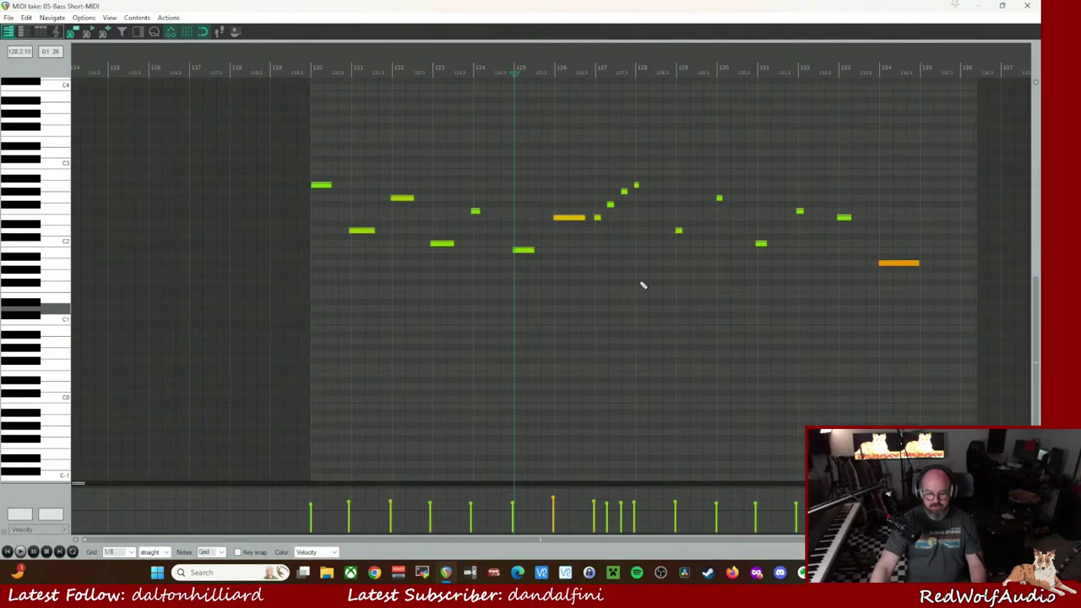
pyautogui.hotkey('ctrl', 'a')
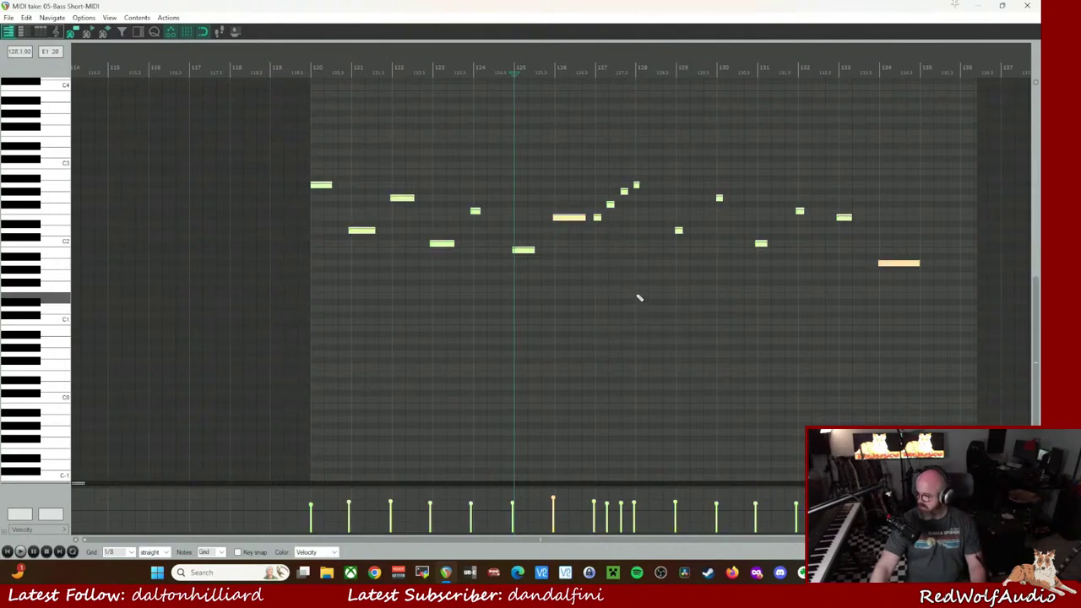
pyautogui.hotkey('ctrl', 'q')
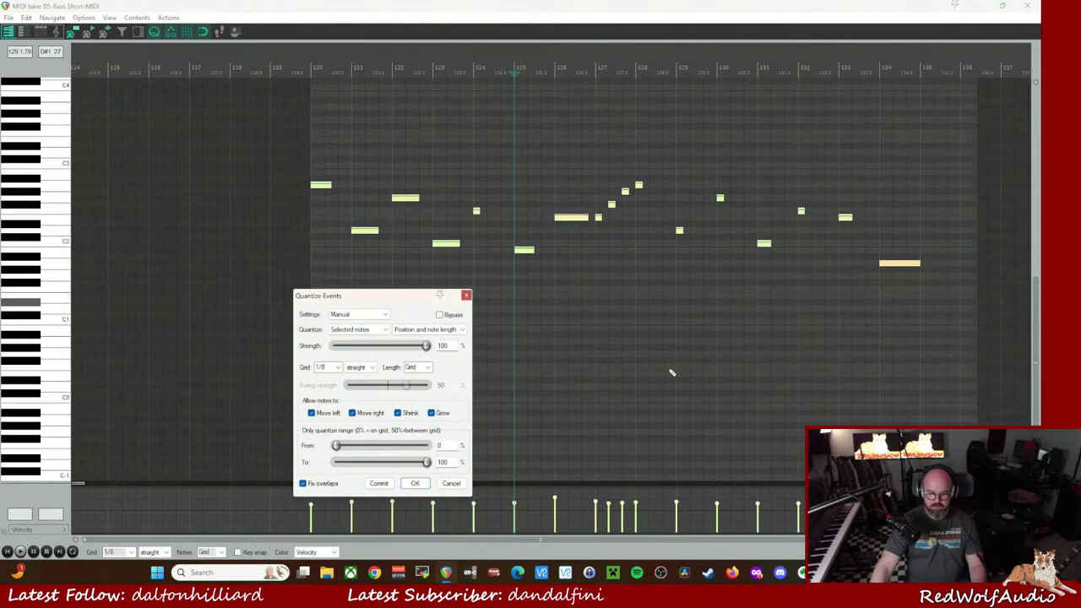
pyautogui.click(415, 483)
# - Play the quantized bass take from just before measure 120 and close its MIDI editor
pyautogui.click(305, 68)
pyautogui.press('space')
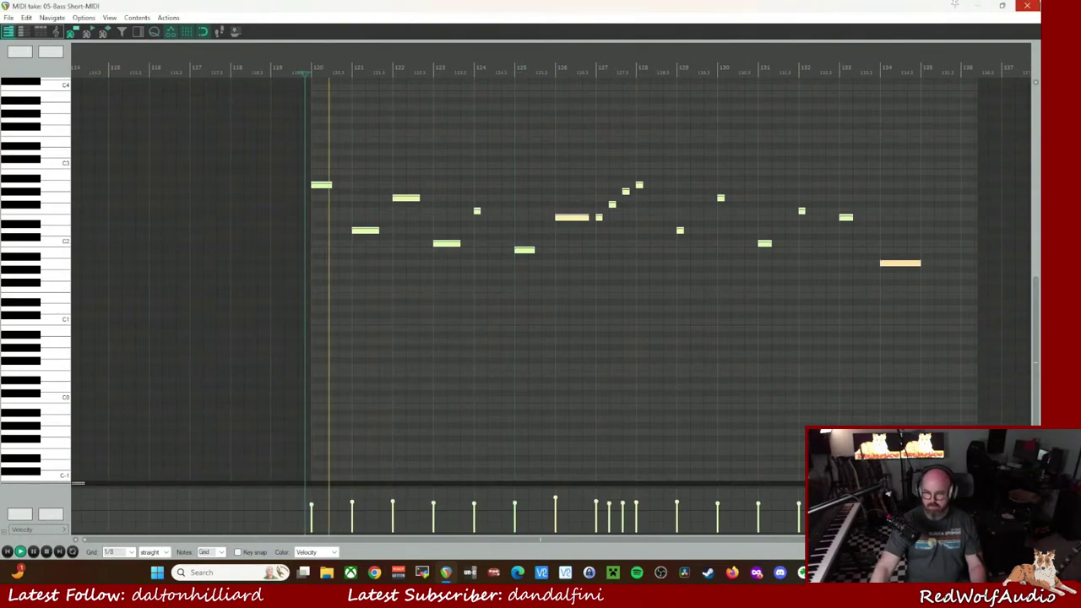
pyautogui.click(1027, 5)
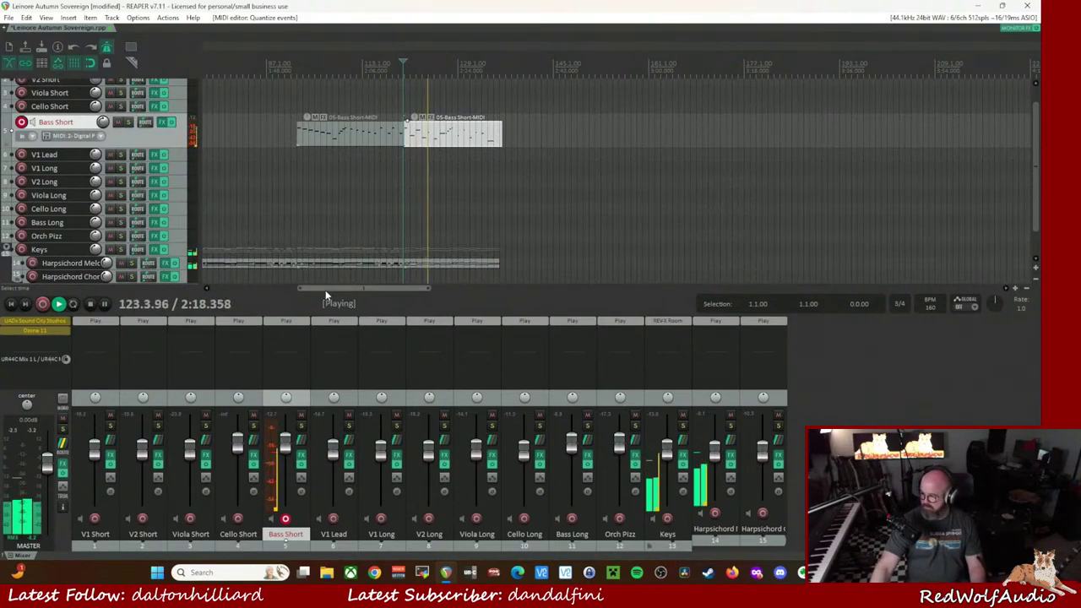
pyautogui.moveTo(327, 296); pyautogui.dragTo(316, 294)
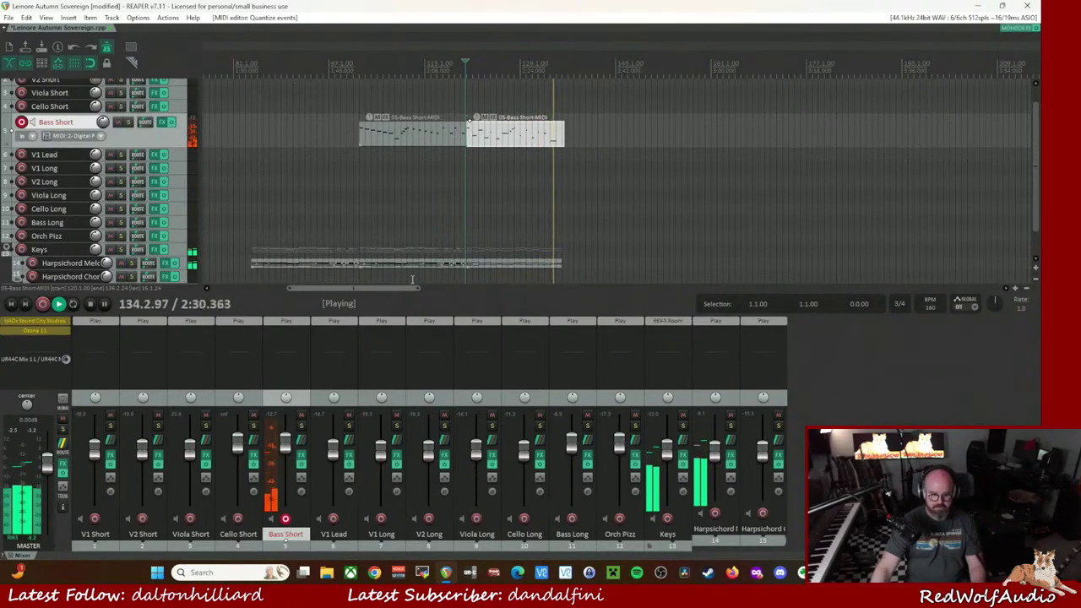
pyautogui.press('space')
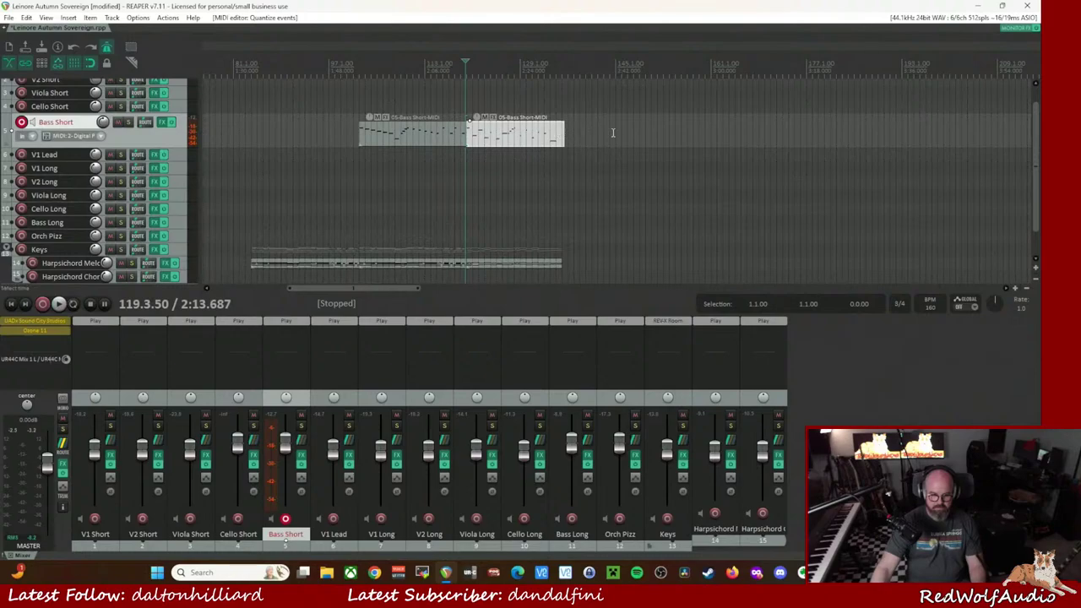
# - Split the second Bass Short item at measure 136 and delete the leftover piece after it
pyautogui.click(613, 133)
pyautogui.click(560, 141)
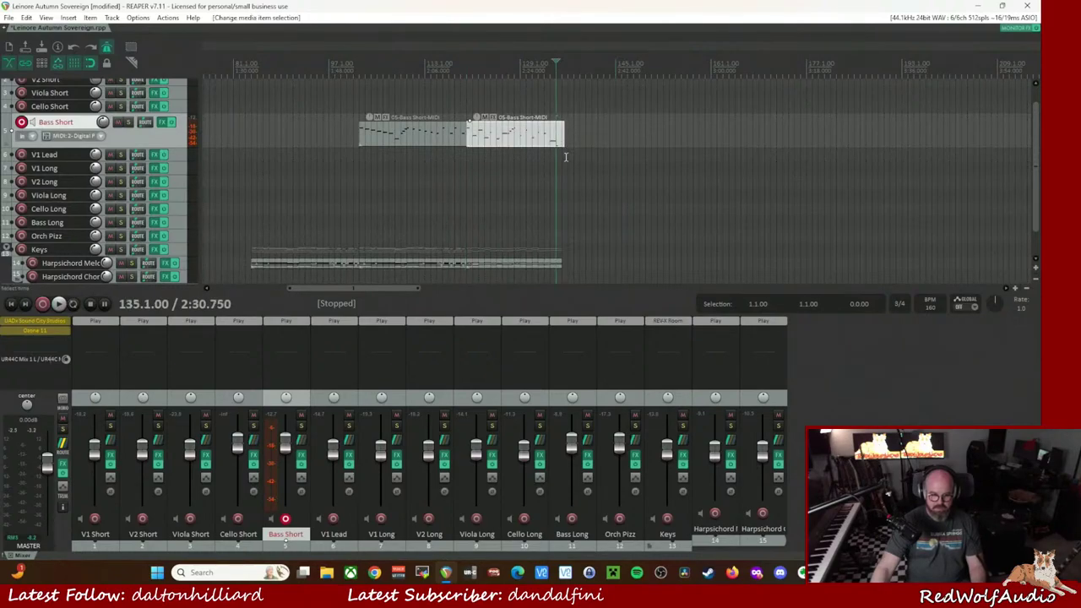
pyautogui.scroll(5, 682, 215)
pyautogui.click(651, 139)
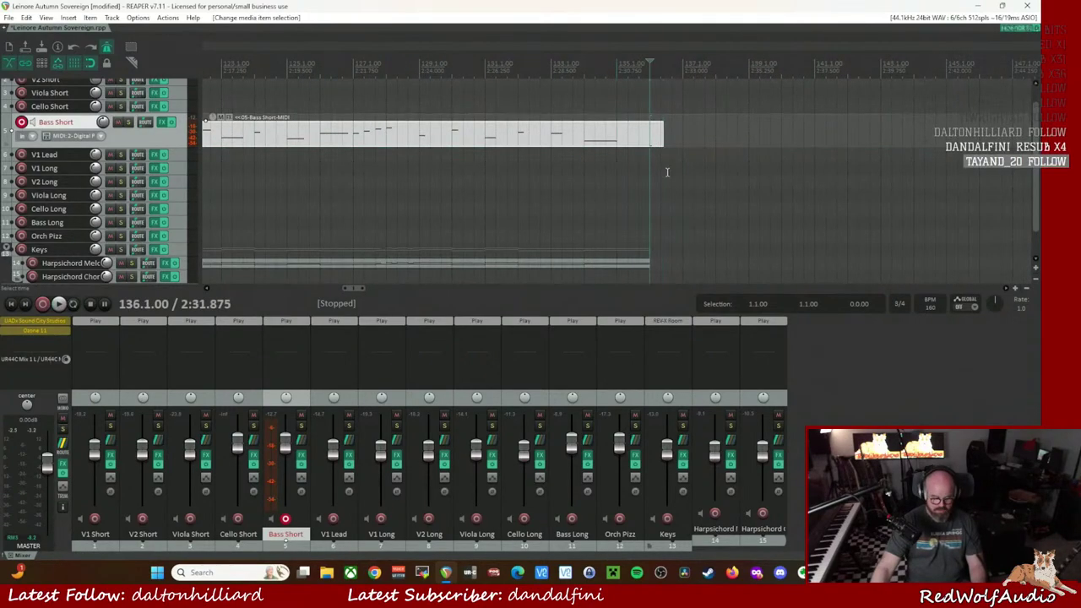
pyautogui.press('s')
pyautogui.click(660, 135)
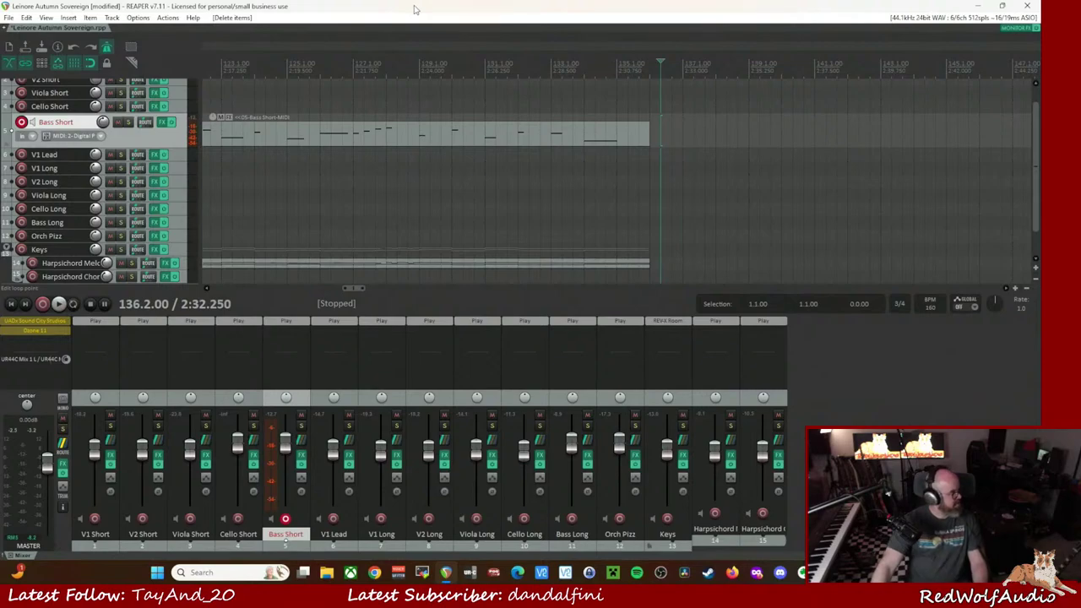
# - Play from the start of the new harpsichord section and disarm the Bass Short track
pyautogui.scroll(-5, 505, 239)
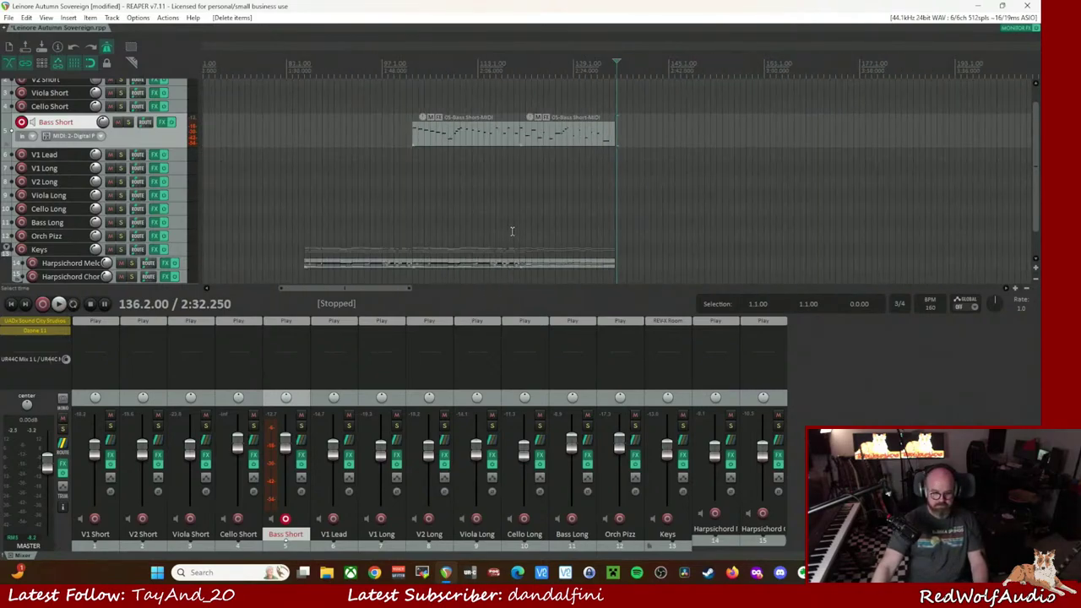
pyautogui.click(301, 70)
pyautogui.press('space')
pyautogui.press('F12')
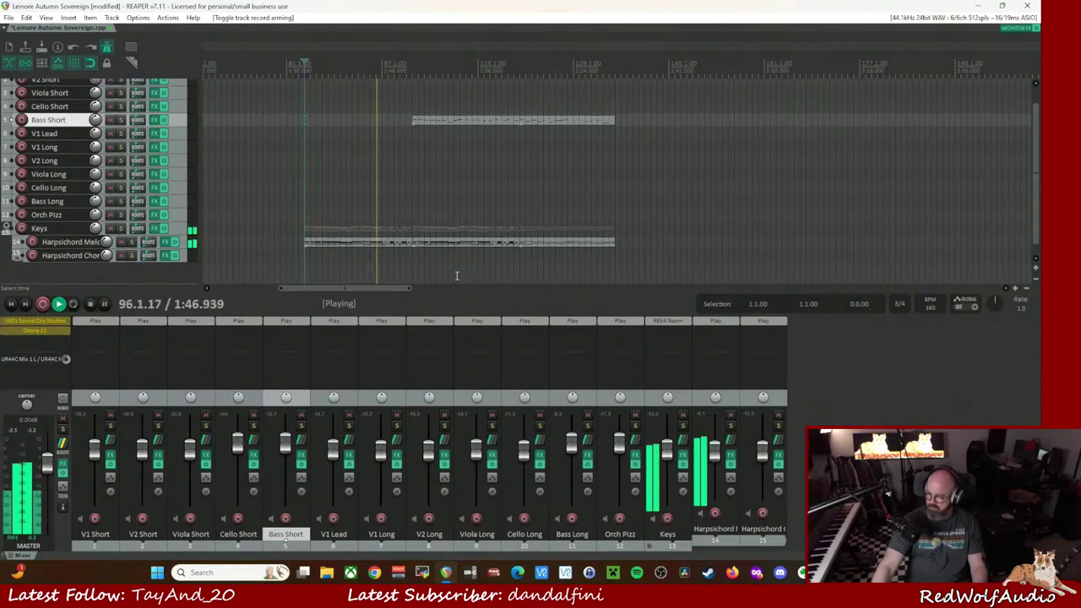
# - Copy the first Harpsichord Melody item to start at measure 136 and arm V1 Lead for recording while the section plays
pyautogui.click(334, 243)
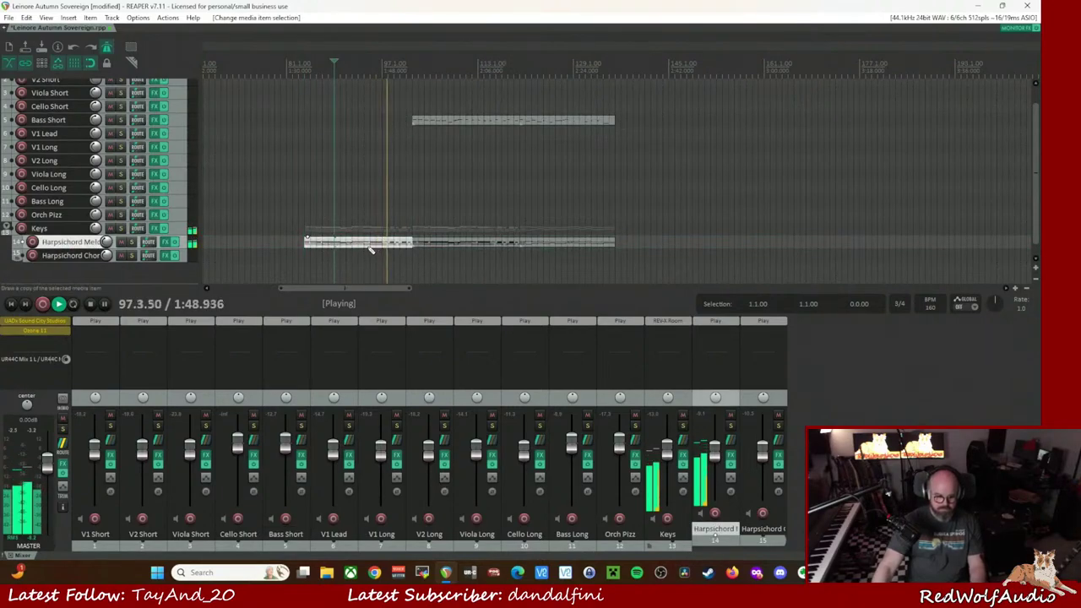
pyautogui.moveTo(358, 251); pyautogui.dragTo(668, 241)
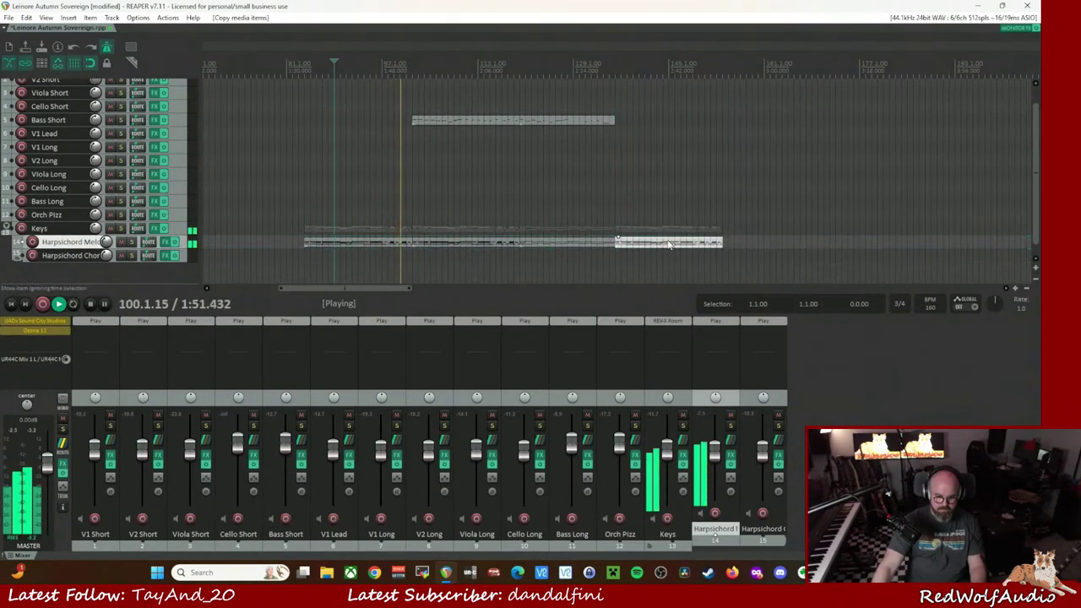
pyautogui.click(21, 133)
pyautogui.scroll(1, 39, 218)
pyautogui.scroll(-1, 40, 218)
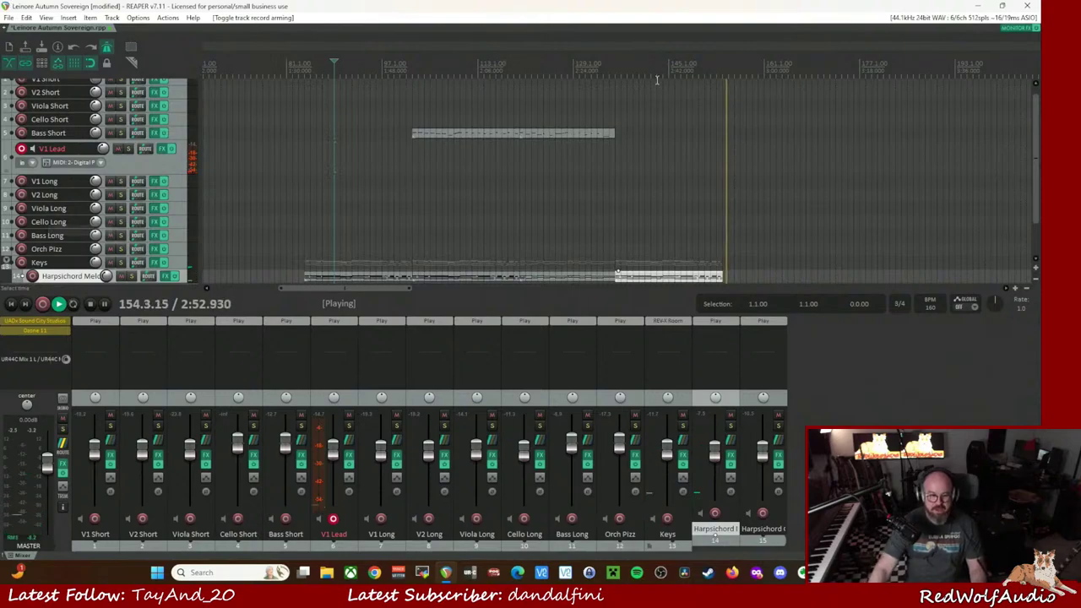
pyautogui.press('space')
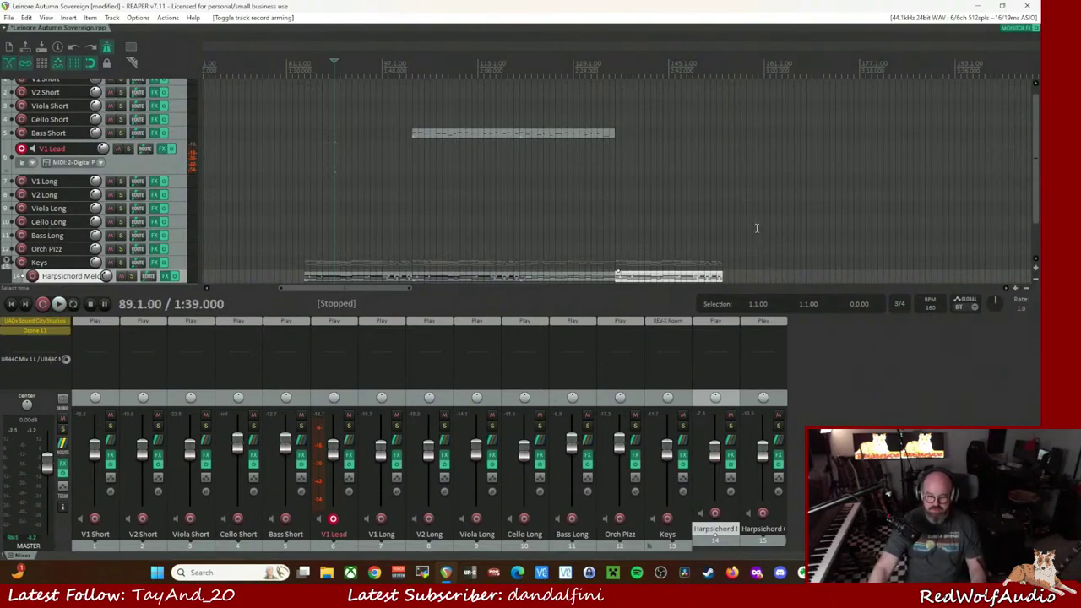
# - Split the copied Harpsichord Melody item at measure 150 and duplicate its last four measures directly after it
pyautogui.scroll(-2, 1032, 167)
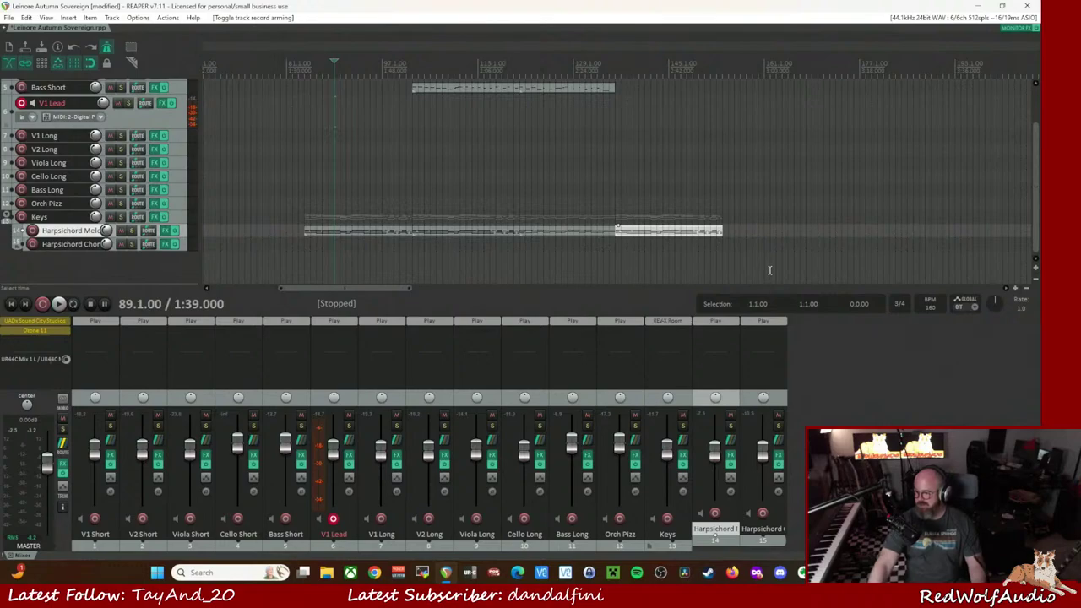
pyautogui.click(689, 262)
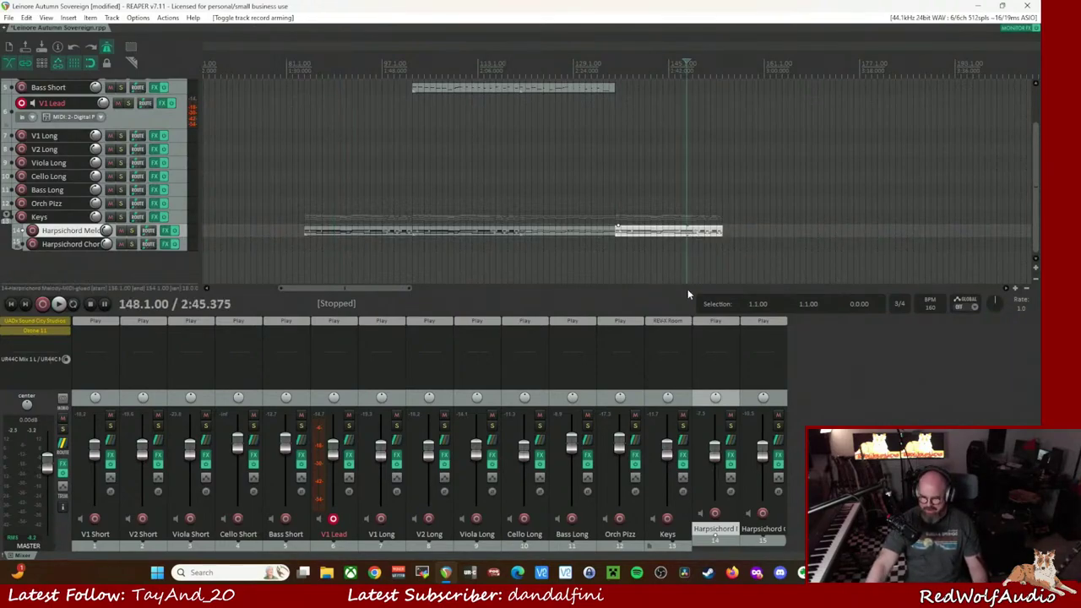
pyautogui.press('space')
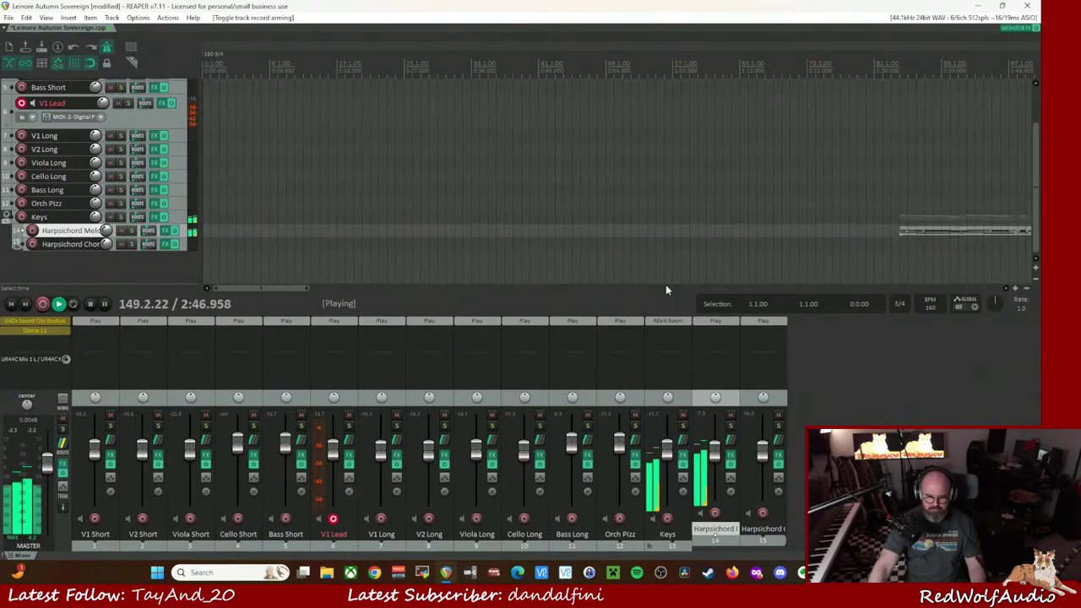
pyautogui.press('space')
pyautogui.click(626, 236)
pyautogui.press('s')
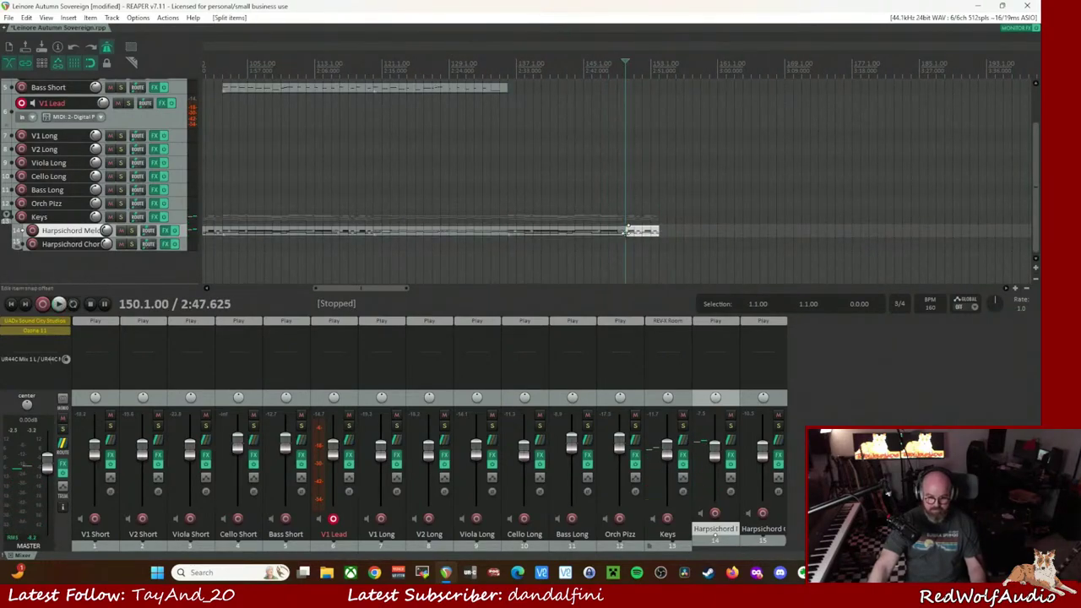
pyautogui.hotkey('ctrl', 'd')
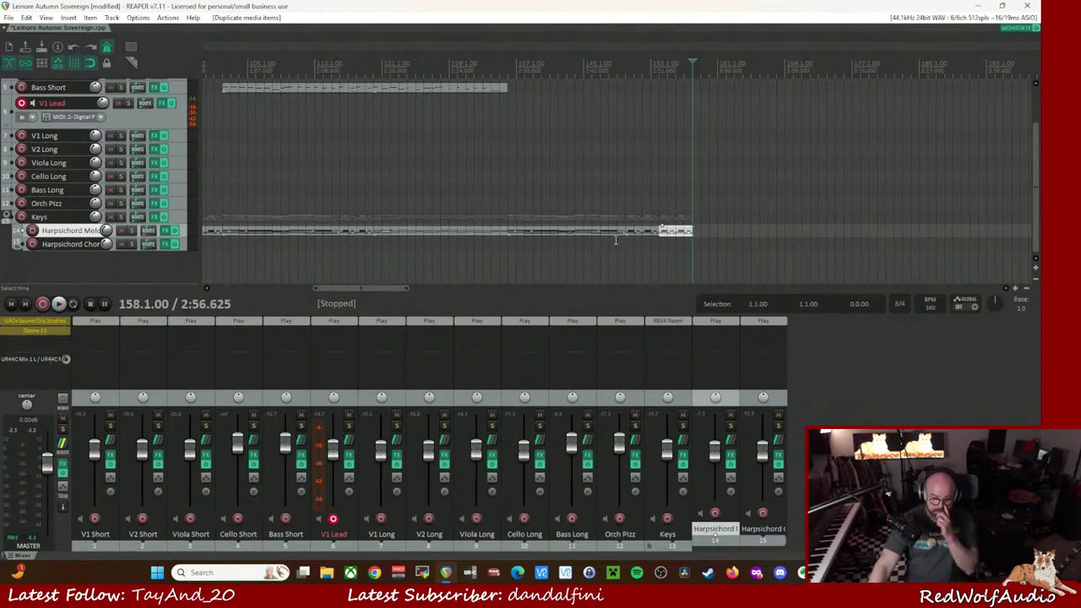
# - Play the start of the original harpsichord section from measure 397
pyautogui.scroll(-8, 698, 169)
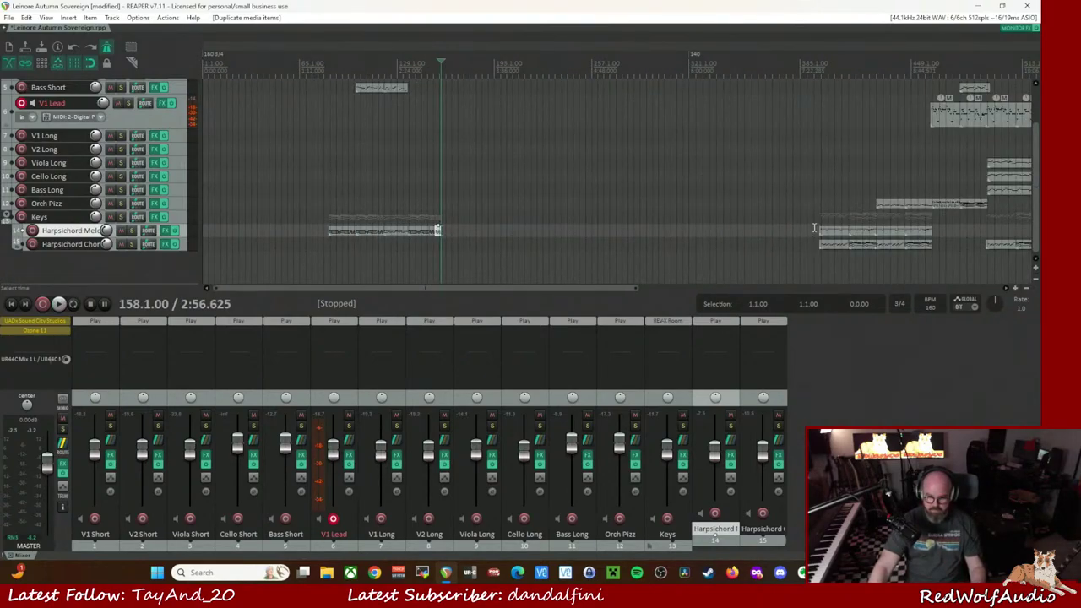
pyautogui.click(820, 66)
pyautogui.press('space')
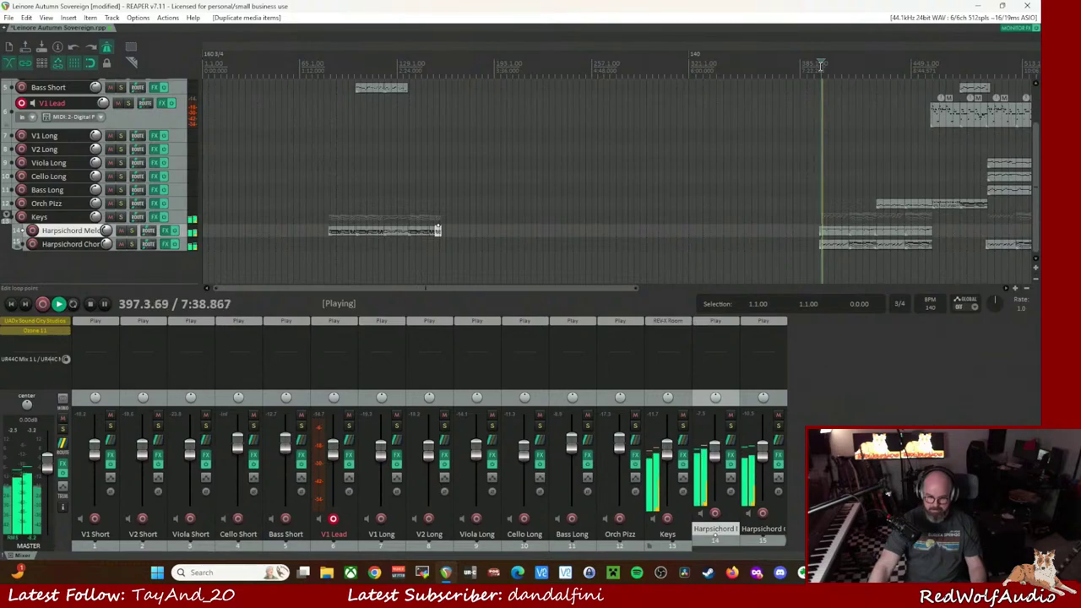
pyautogui.press('space')
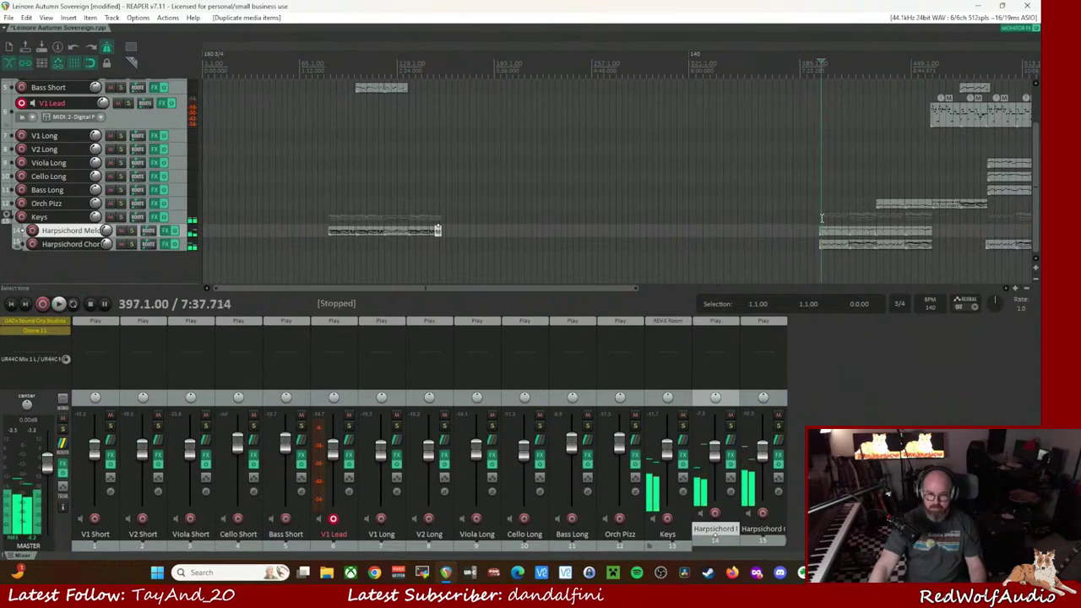
# - Remove the 140 BPM time signature marker at measure 321
pyautogui.click(689, 55)
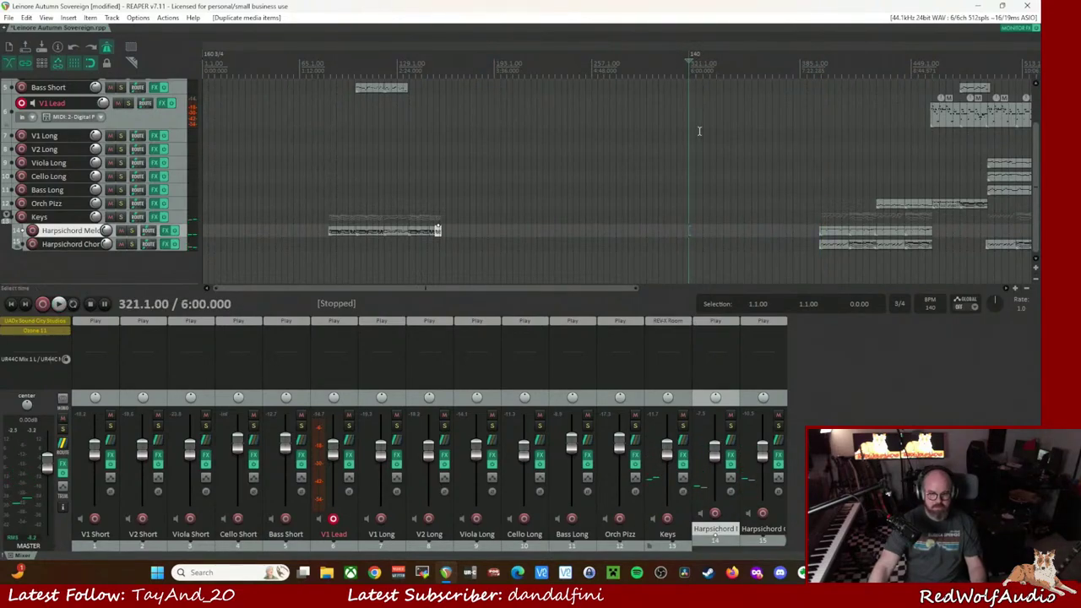
pyautogui.rightClick(694, 57)
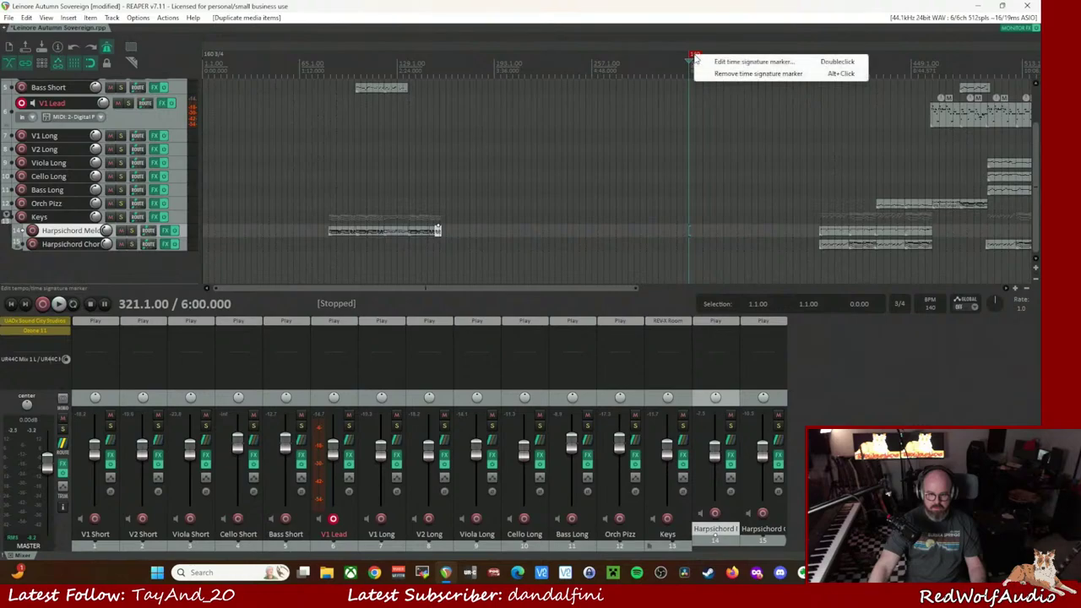
pyautogui.click(757, 74)
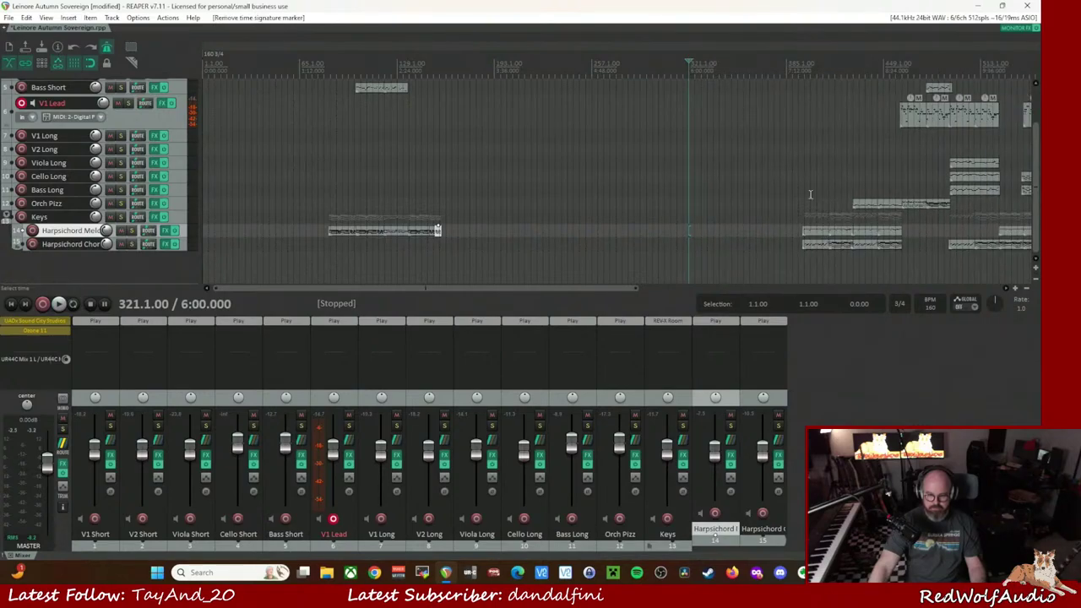
# - Play the original harpsichord section from measure 393 to hear it at the new tempo
pyautogui.click(797, 68)
pyautogui.press('space')
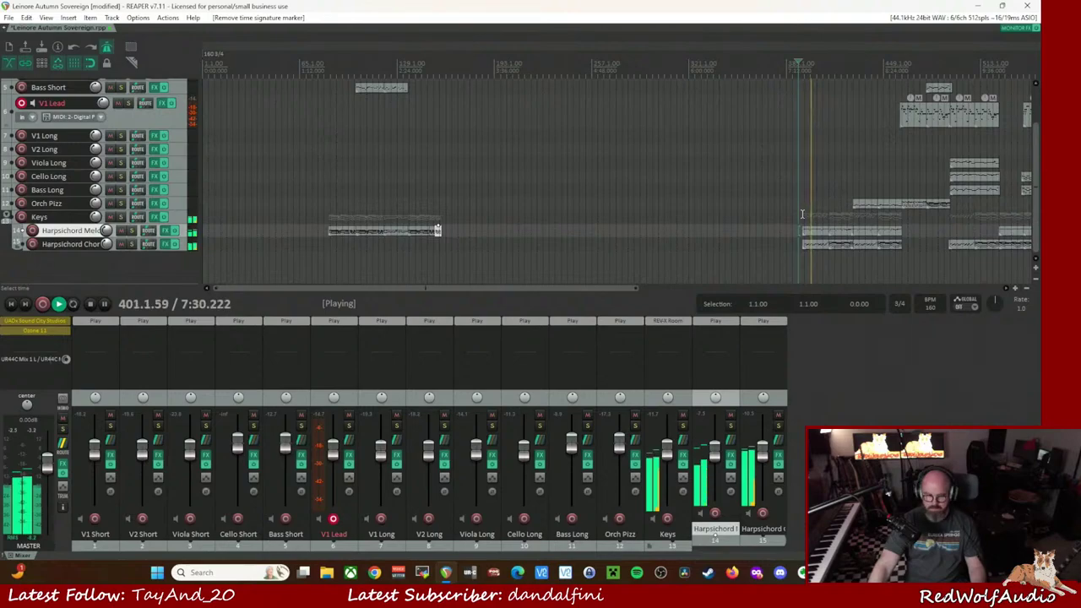
pyautogui.hscroll(3, 642, 228)
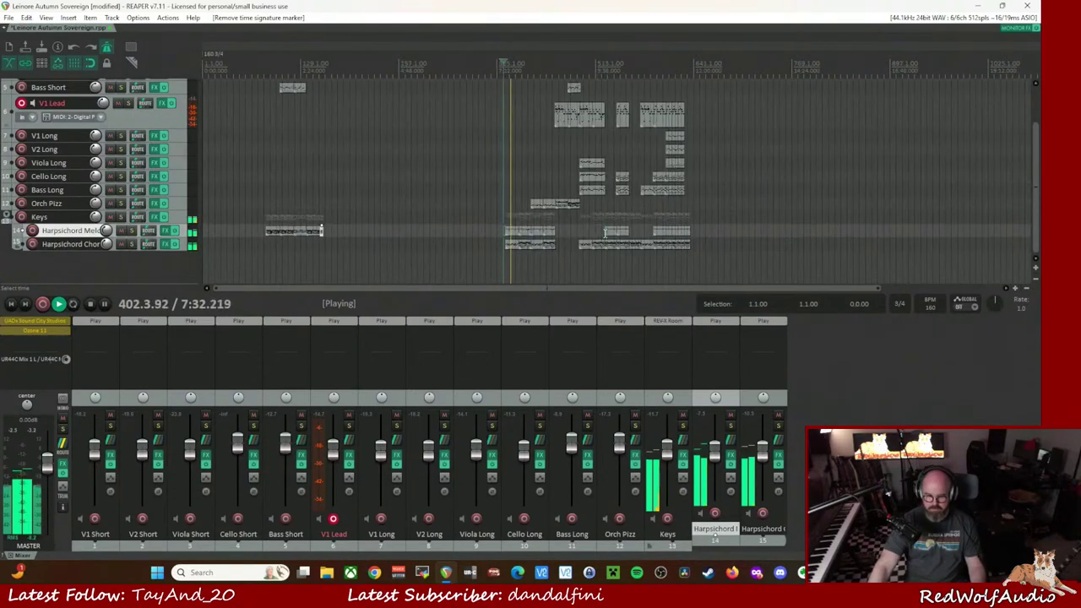
pyautogui.moveTo(471, 288); pyautogui.dragTo(388, 293)
pyautogui.press('space')
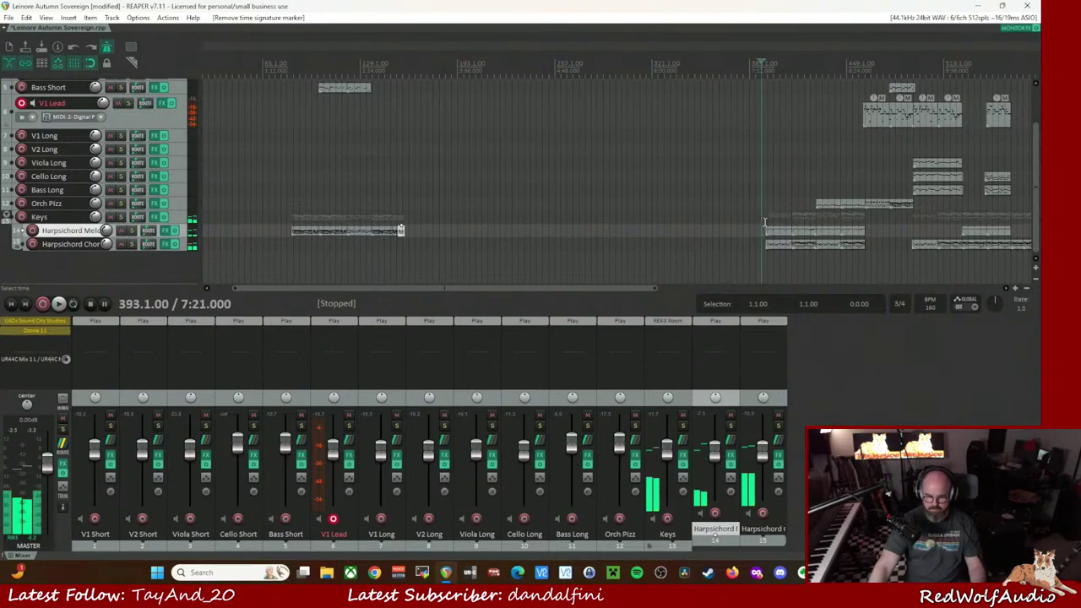
# - Move the first items of the original Harpsichord Melody and Harpsichord Chord section to measure 157, directly following the new opening
pyautogui.click(775, 231)
pyautogui.keyDown('ctrl'); pyautogui.click(781, 245); pyautogui.keyUp('ctrl')
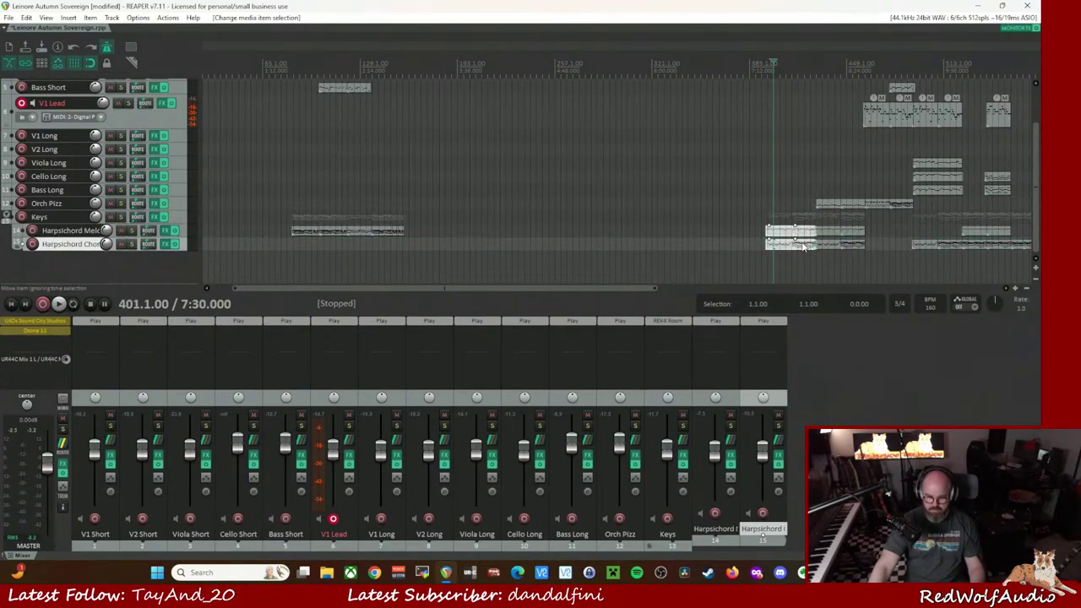
pyautogui.moveTo(804, 247); pyautogui.dragTo(445, 255)
pyautogui.click(408, 67)
pyautogui.scroll(6, 673, 253)
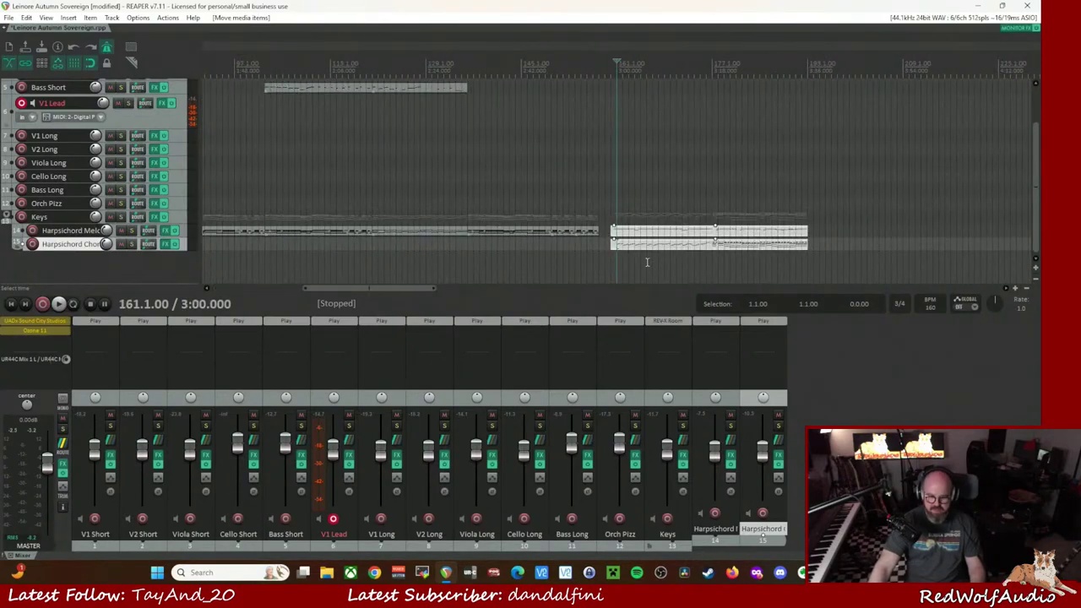
pyautogui.moveTo(789, 237); pyautogui.dragTo(775, 242)
# - Play the transition from measure 152 through the moved harpsichord section
pyautogui.click(689, 65)
pyautogui.press('space')
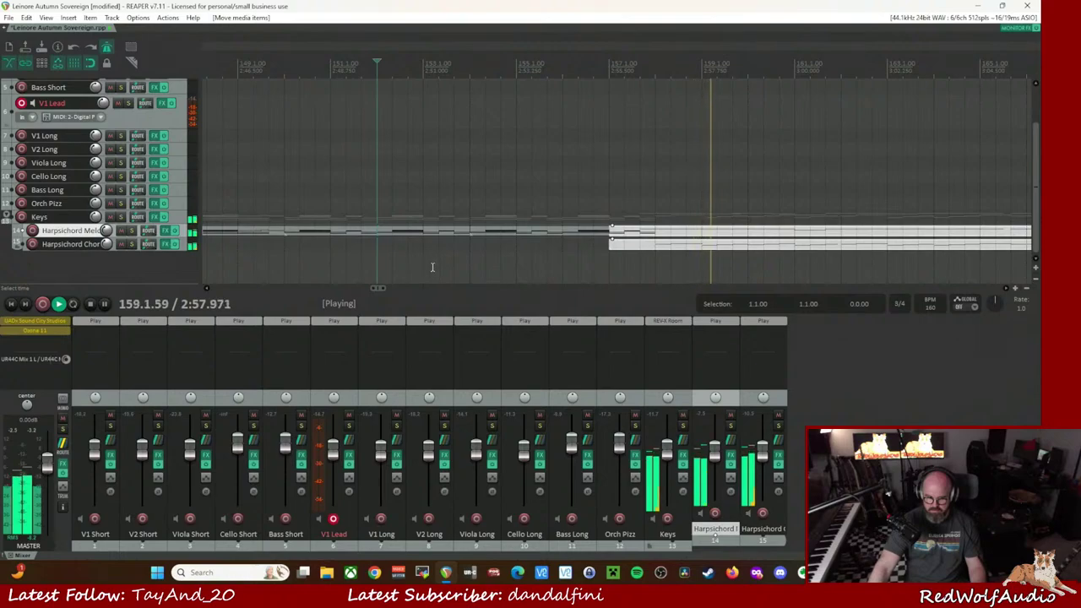
pyautogui.scroll(-4, 466, 248)
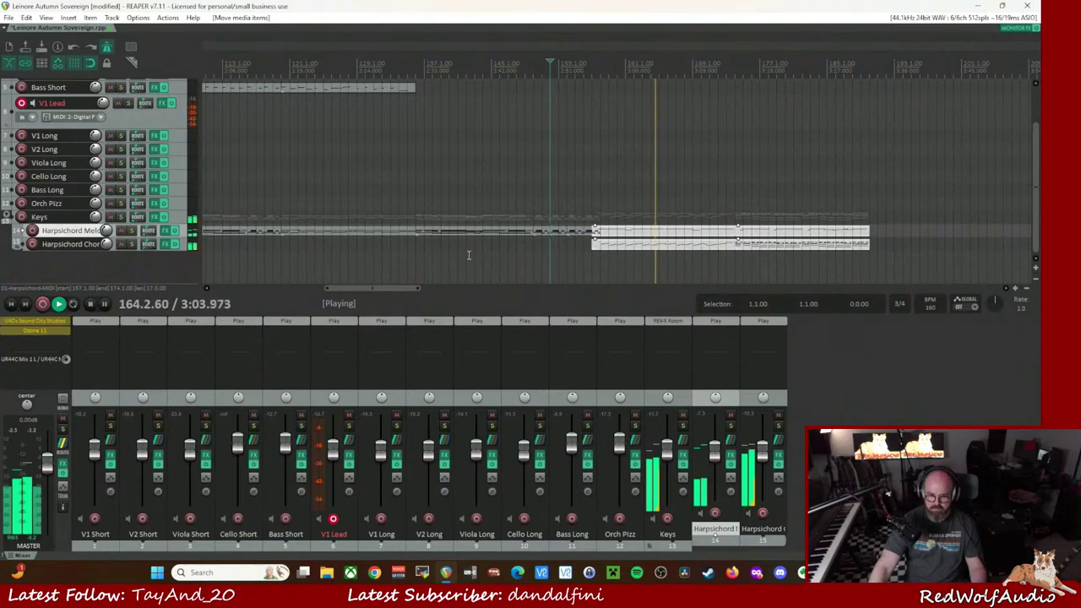
pyautogui.scroll(-5, 469, 254)
pyautogui.scroll(-1, 469, 254)
pyautogui.scroll(5, 469, 254)
pyautogui.scroll(1, 469, 254)
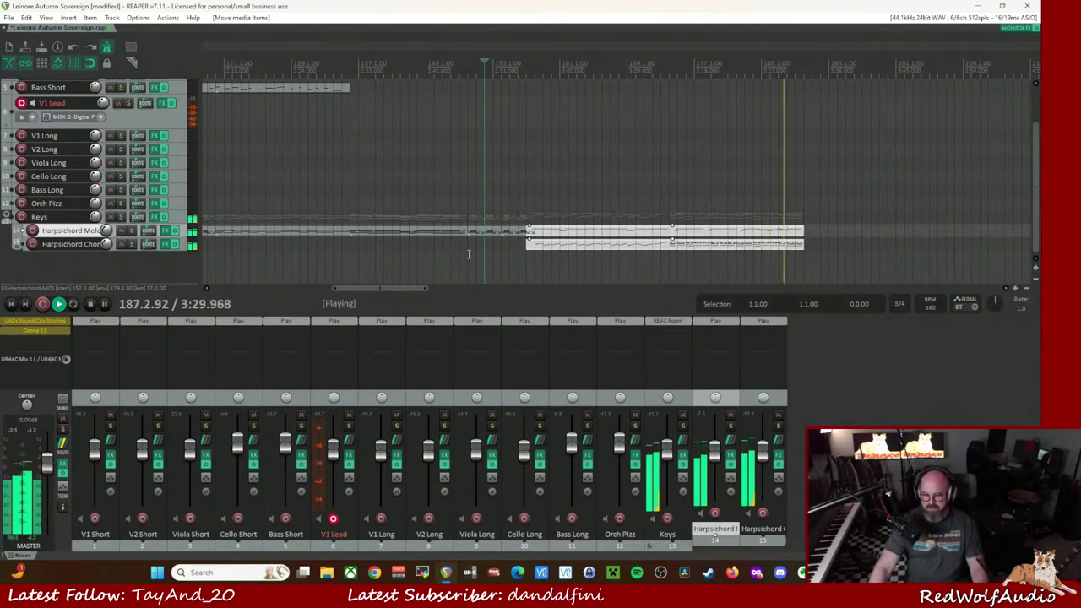
pyautogui.press('space')
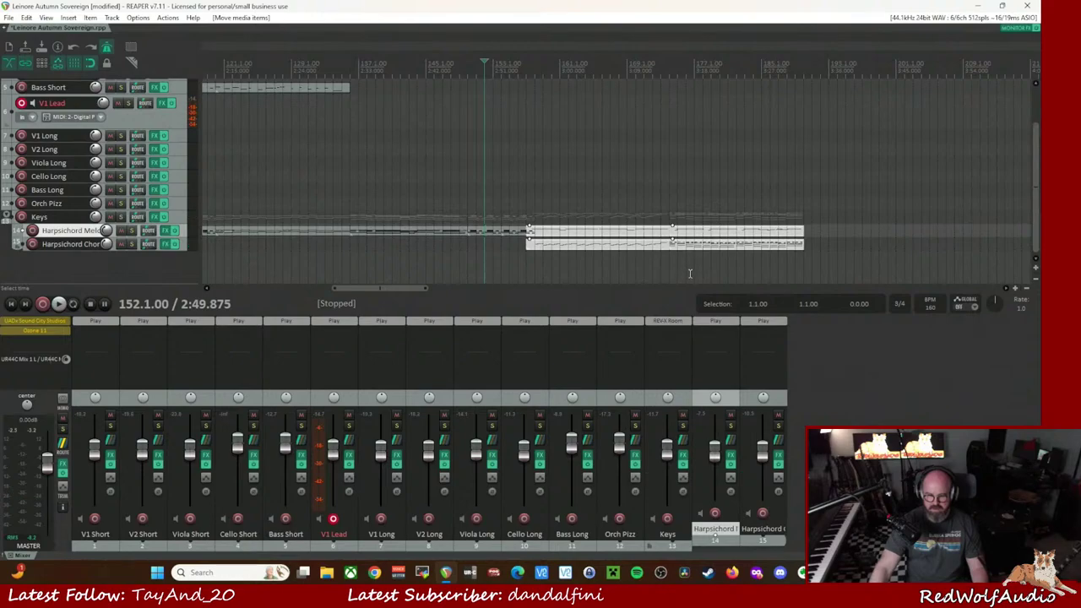
# - Play the end of the opening melody from measure 136
pyautogui.click(350, 64)
pyautogui.press('space')
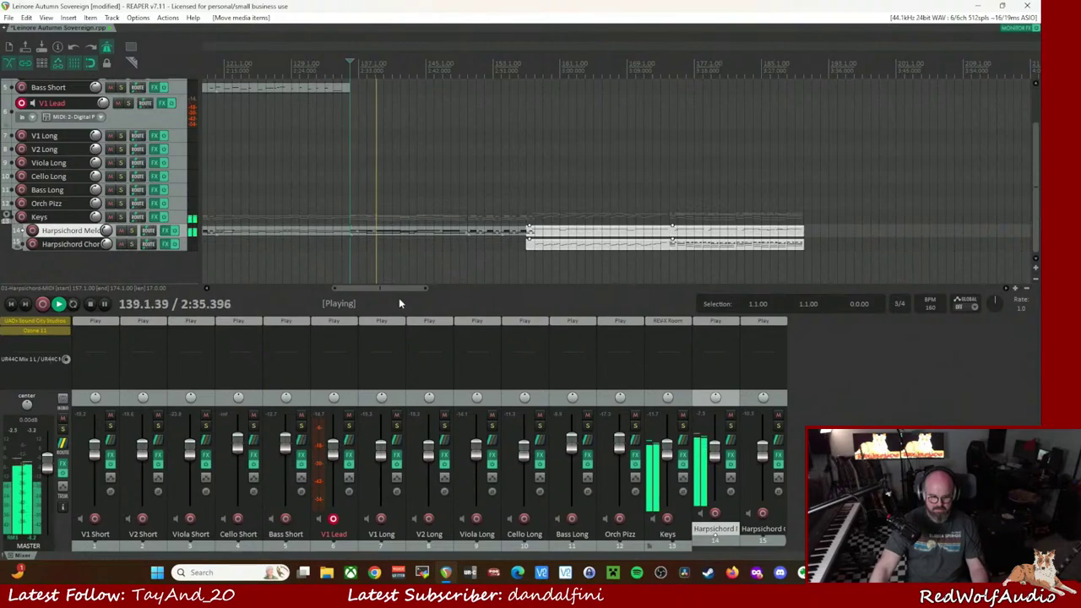
pyautogui.moveTo(396, 287)
pyautogui.mouseDown()
pyautogui.moveTo(326, 287)
pyautogui.moveTo(403, 285)
pyautogui.mouseUp()
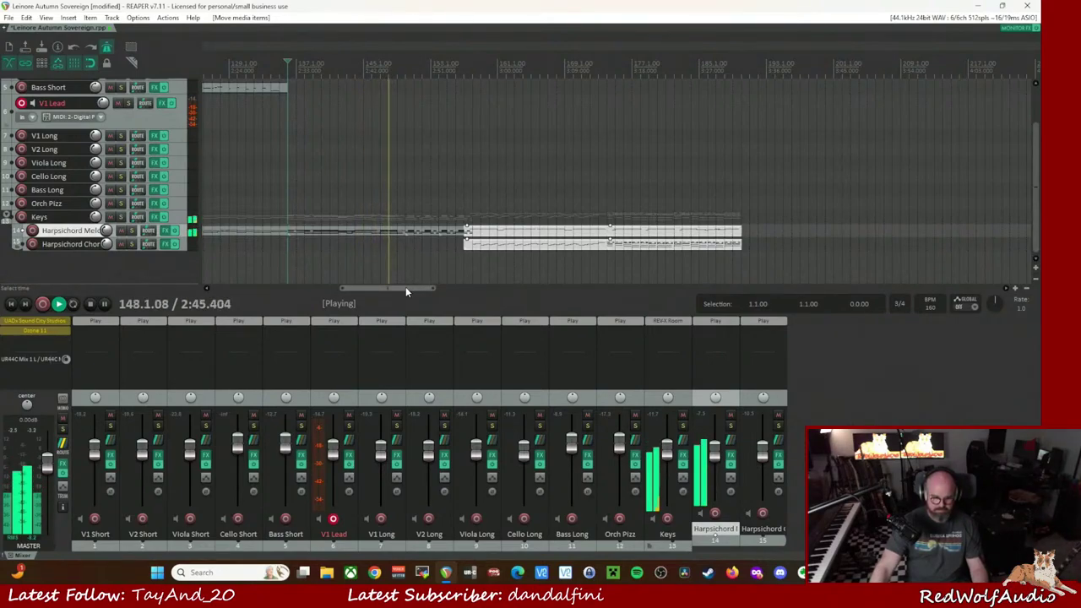
pyautogui.moveTo(405, 288); pyautogui.dragTo(409, 286)
pyautogui.press('space')
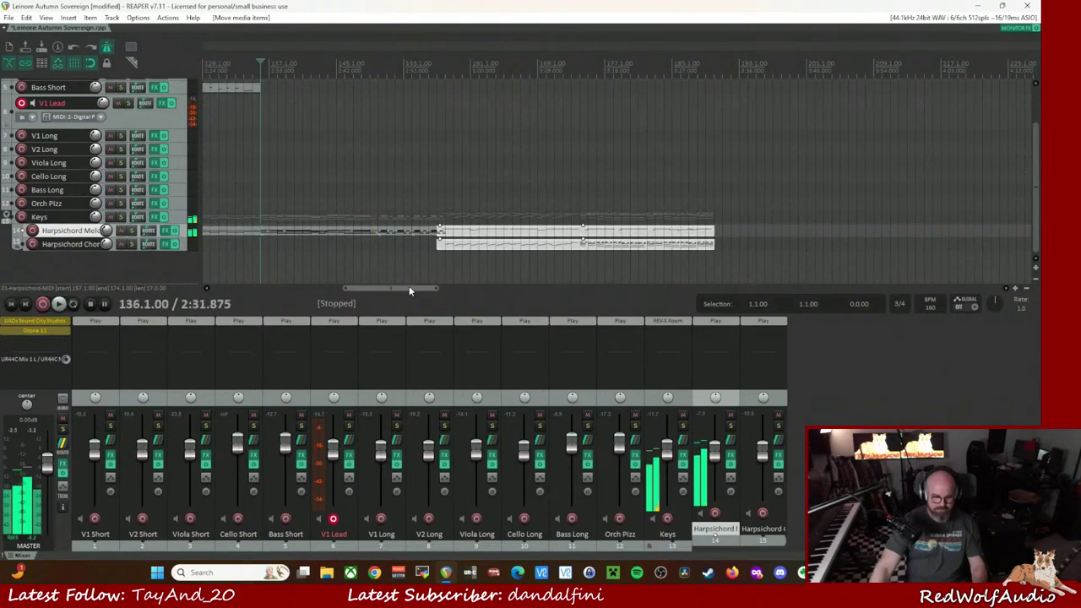
# - Move the second pair of harpsichord melody and chord items, starting at measure 174, back ahead of the existing song near measure 393
pyautogui.click(625, 244)
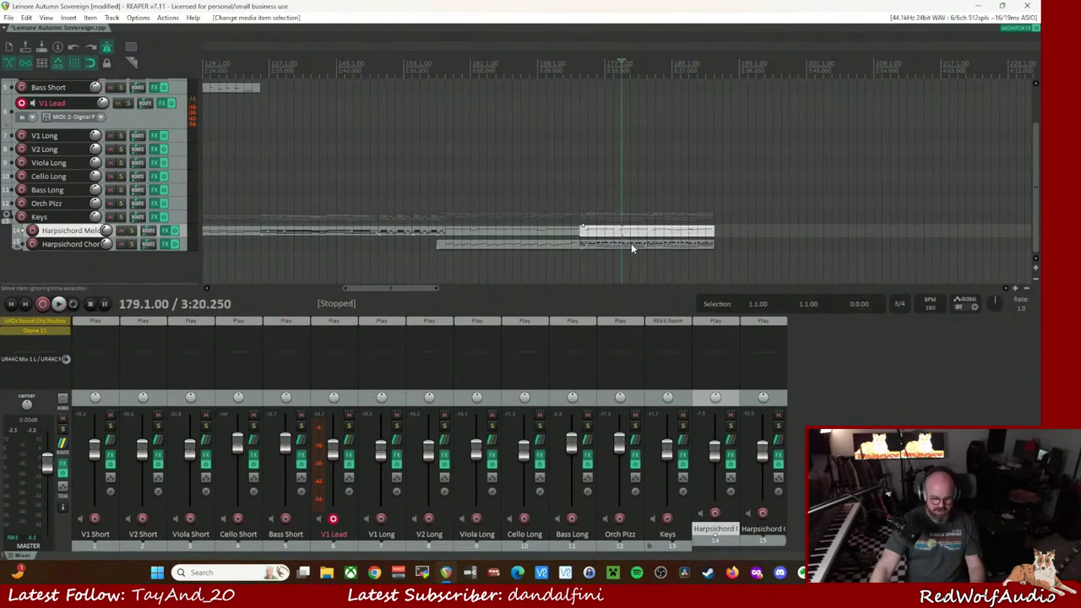
pyautogui.click(635, 244)
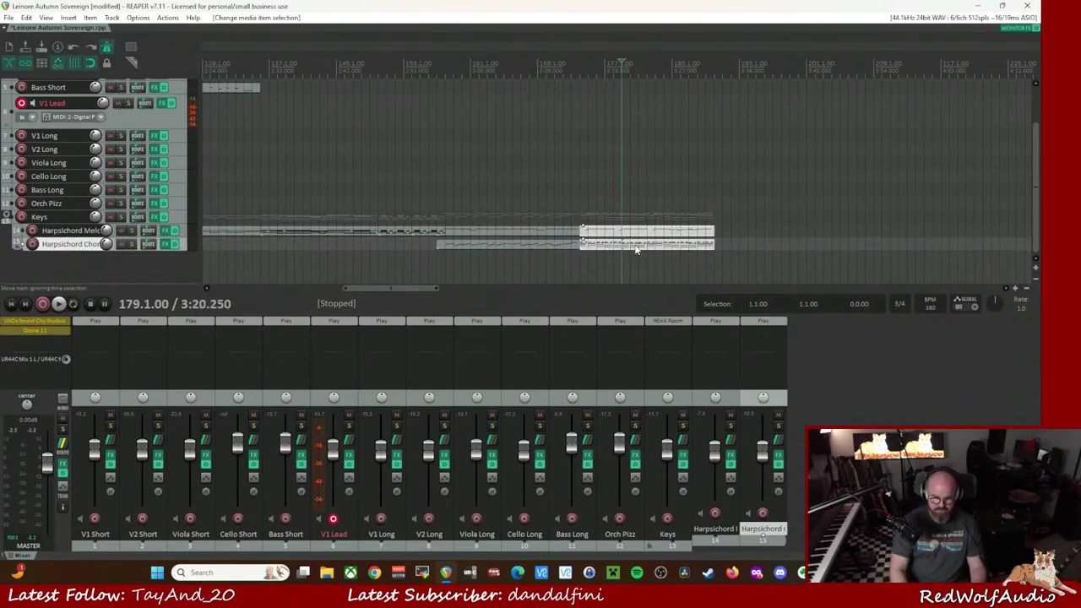
pyautogui.scroll(-1, 636, 247)
pyautogui.scroll(-3, 636, 247)
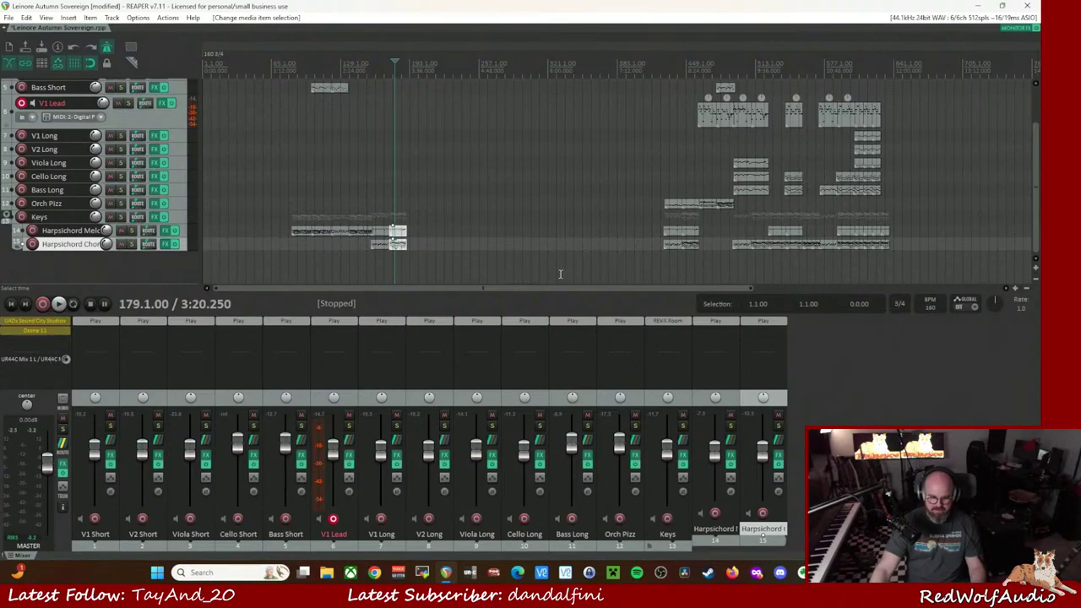
pyautogui.moveTo(401, 249); pyautogui.dragTo(636, 248)
# - Copy the Harpsichord Melody items starting at measure 136 to measure 174, directly after the remaining harpsichord section
pyautogui.click(367, 68)
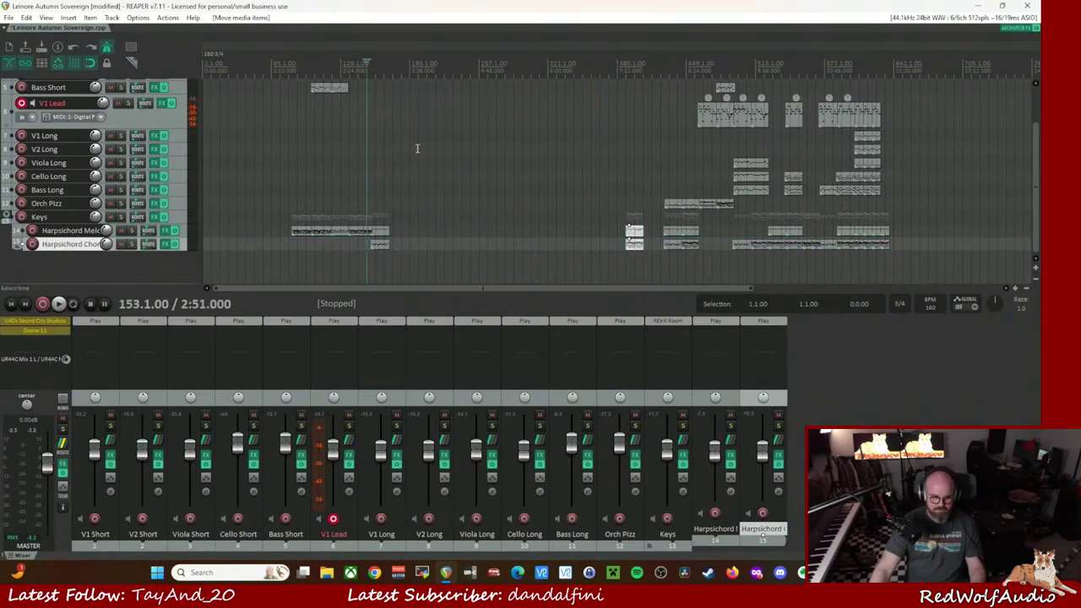
pyautogui.scroll(5, 506, 279)
pyautogui.click(522, 231)
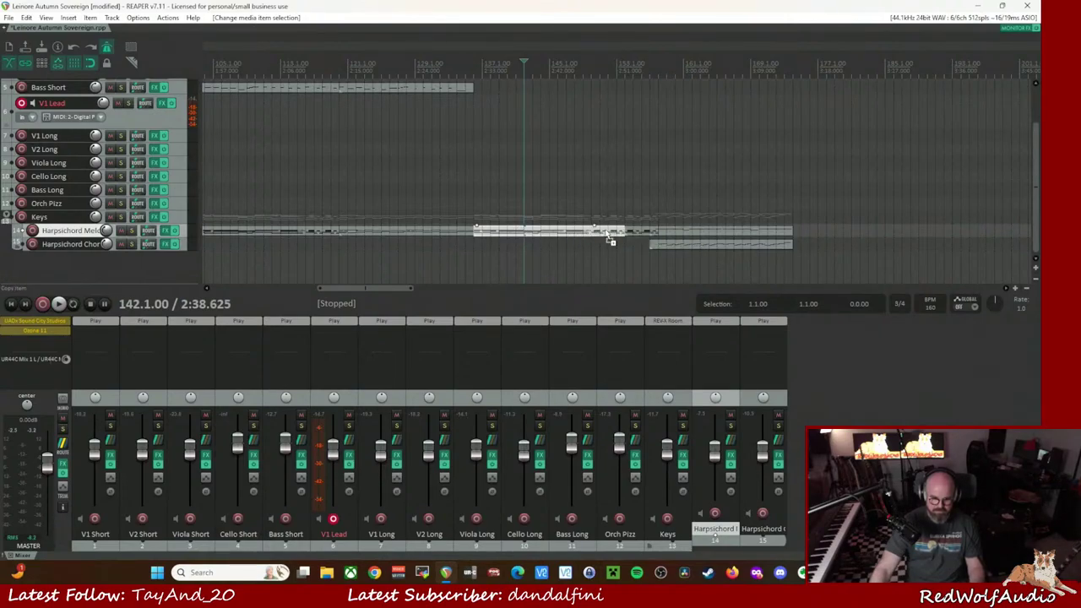
pyautogui.moveTo(558, 241); pyautogui.dragTo(865, 236)
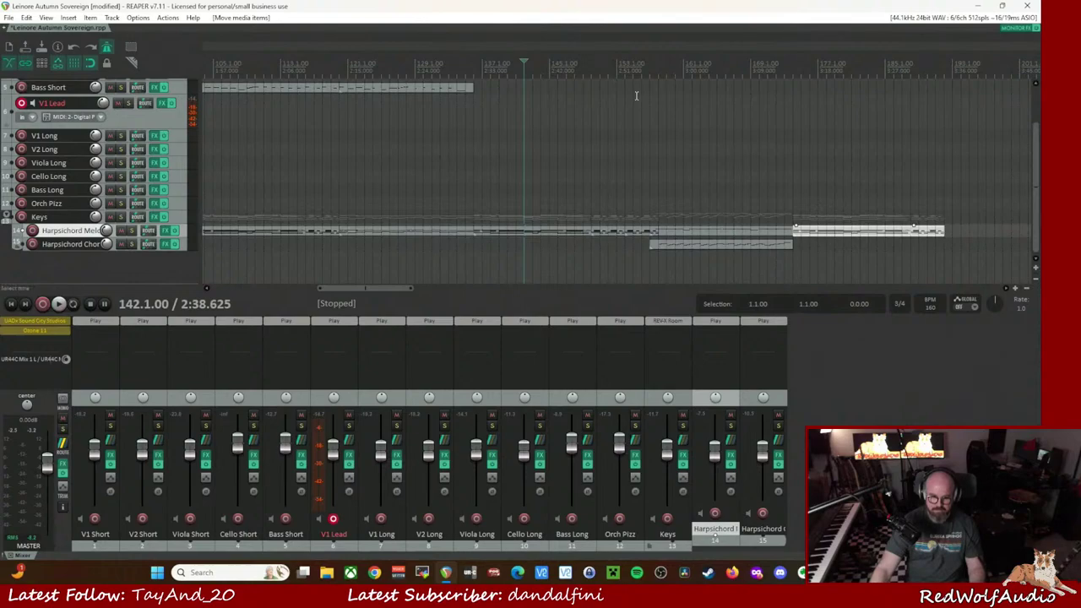
# - Play the arrangement from measure 142 and again from measure 153 while trying out a V1 Lead melody
pyautogui.press('space')
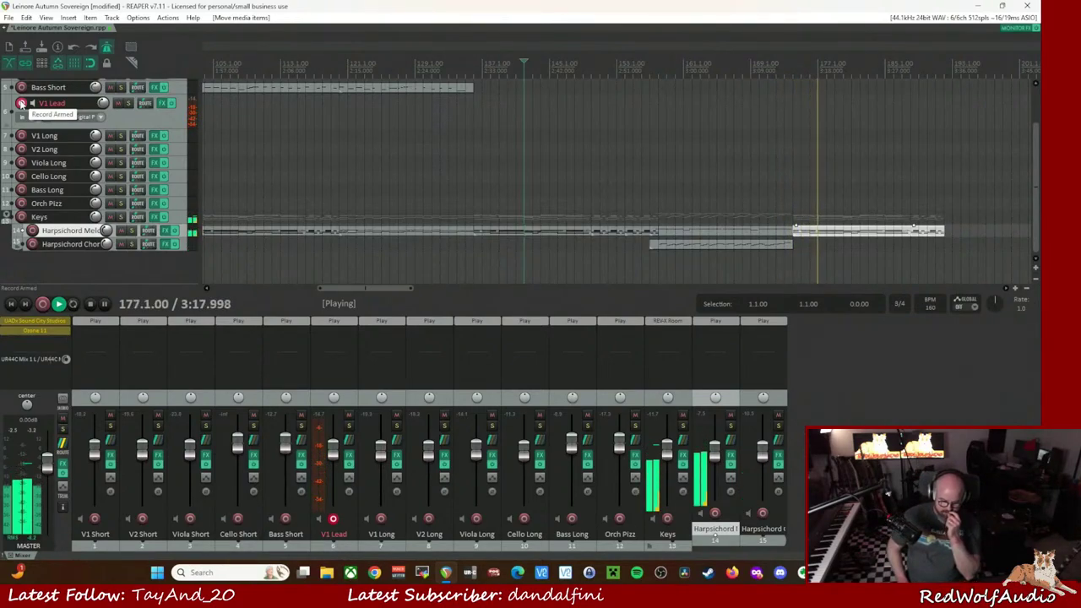
pyautogui.press('space')
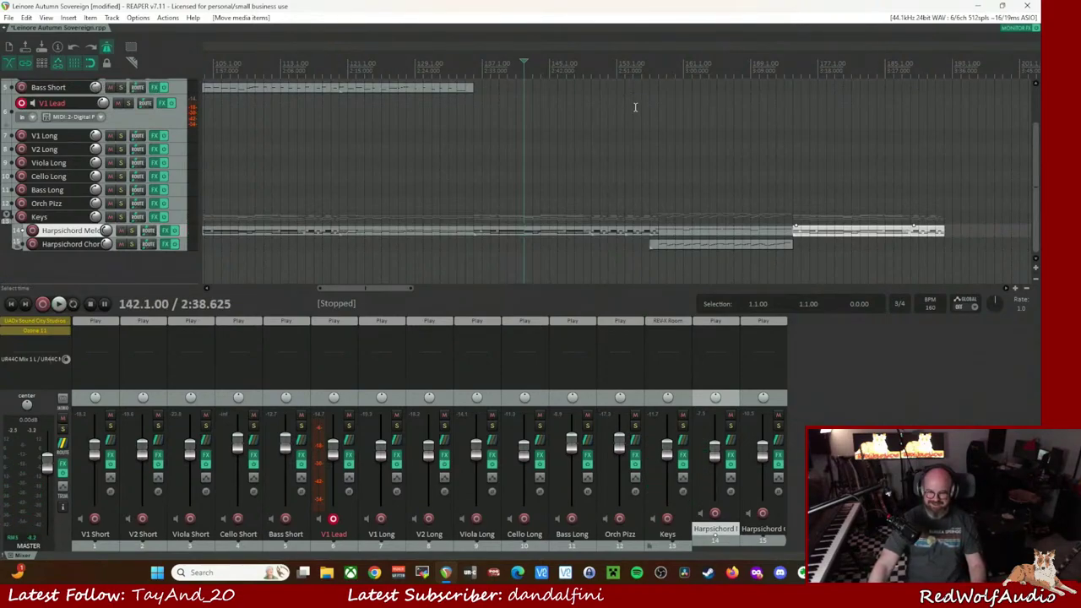
pyautogui.click(617, 71)
pyautogui.press('space')
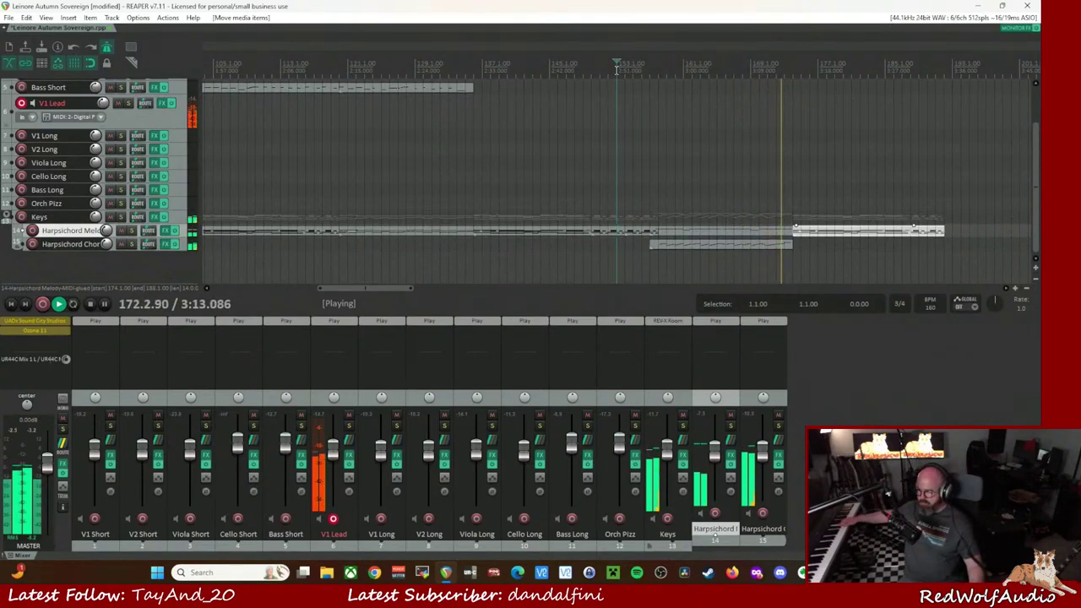
pyautogui.press('space')
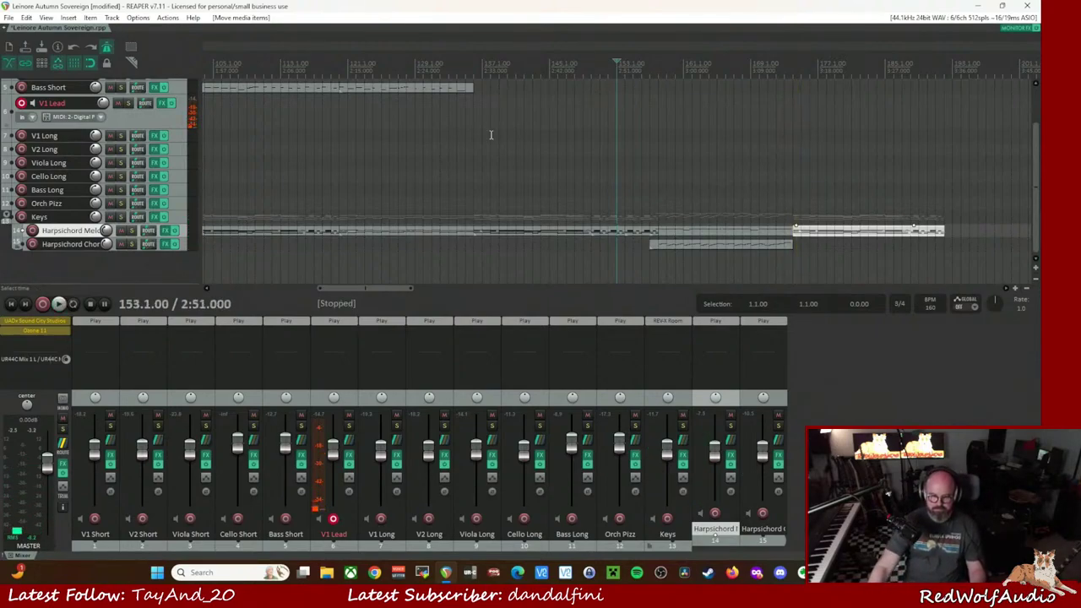
# - Record a V1 Lead melody take from measure 148 and delete the recorded file
pyautogui.click(574, 71)
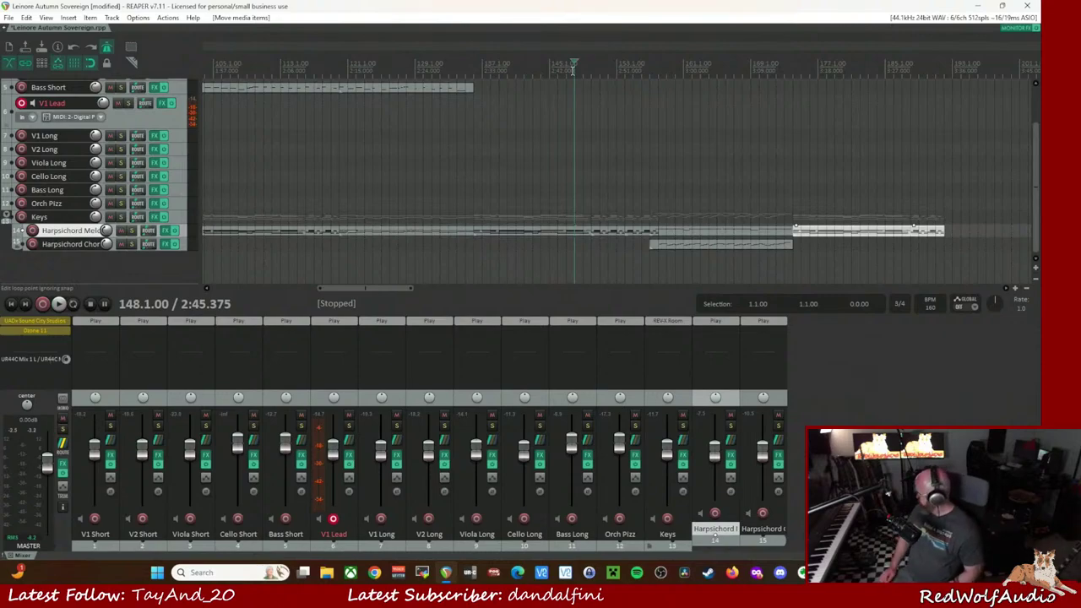
pyautogui.hotkey('ctrl', 'r')
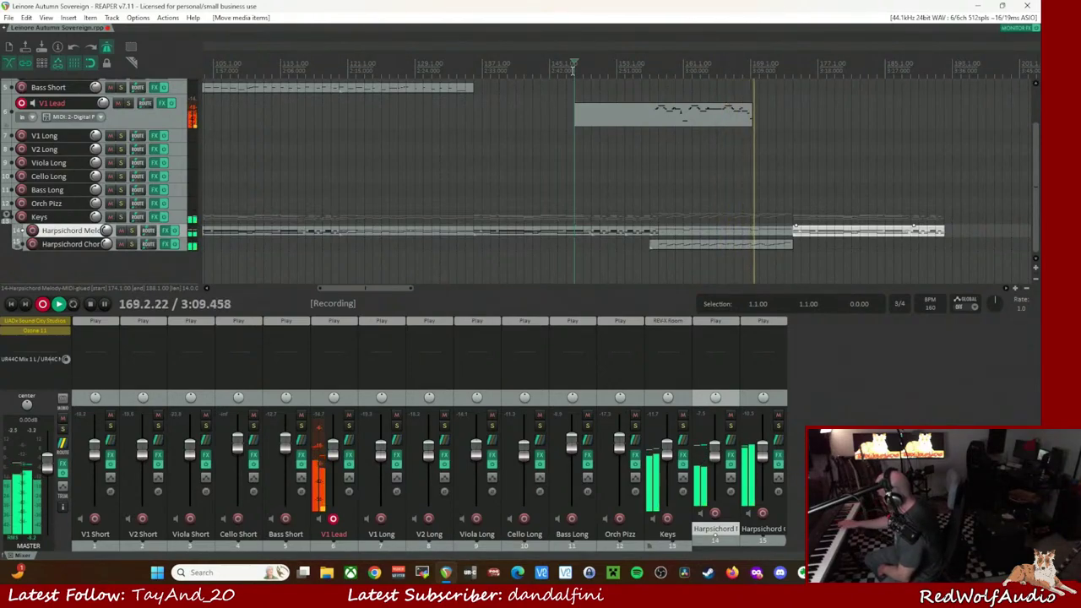
pyautogui.press('space')
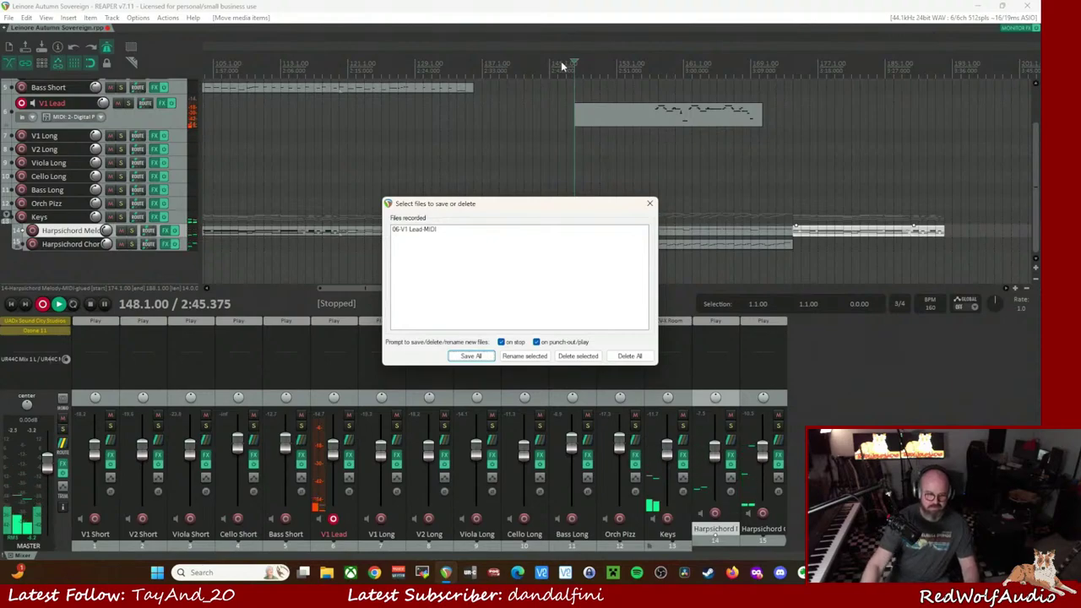
pyautogui.click(628, 356)
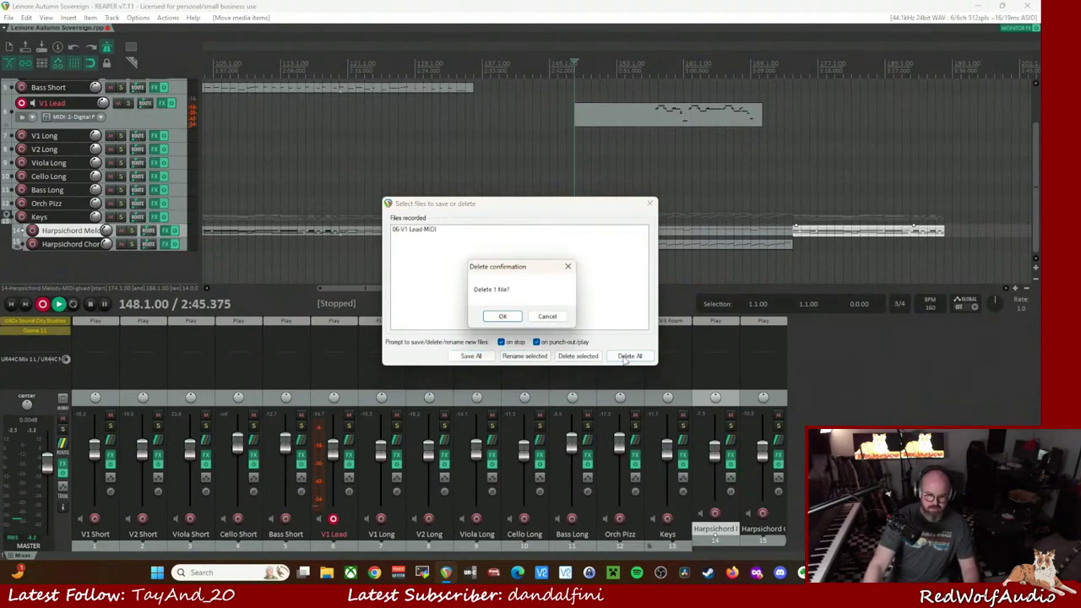
pyautogui.click(505, 315)
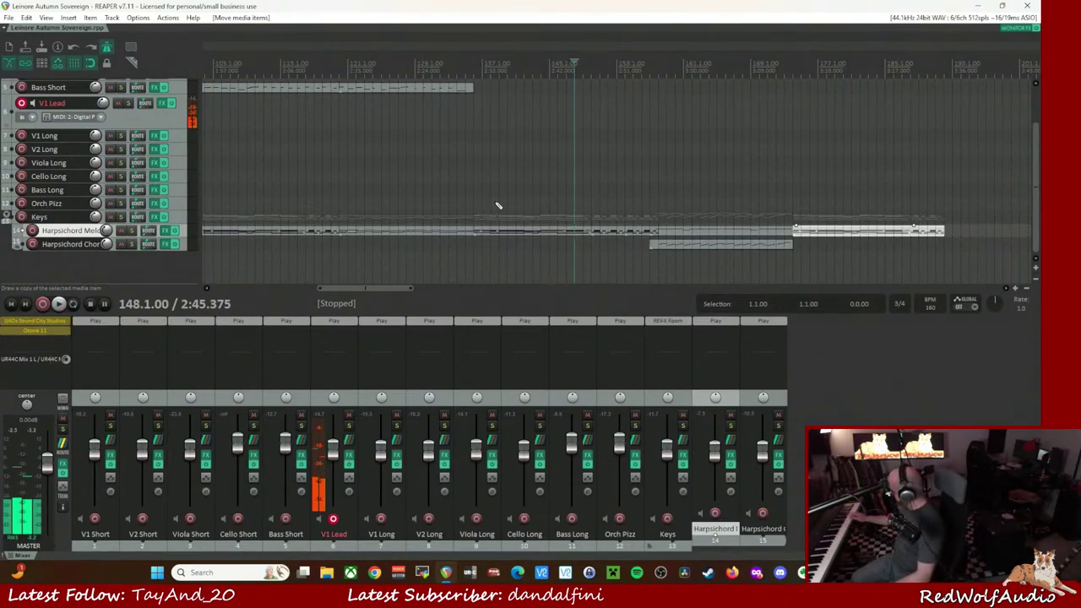
# - Record another V1 Lead melody take from measure 148 over the harpsichord section and save it
pyautogui.hotkey('ctrl', 'r')
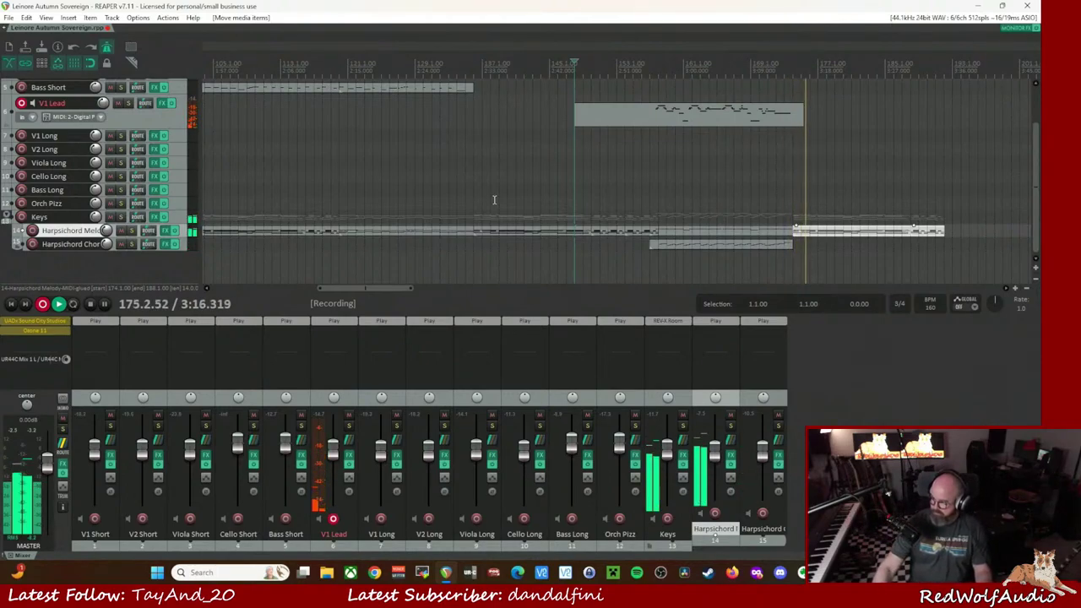
pyautogui.press('space')
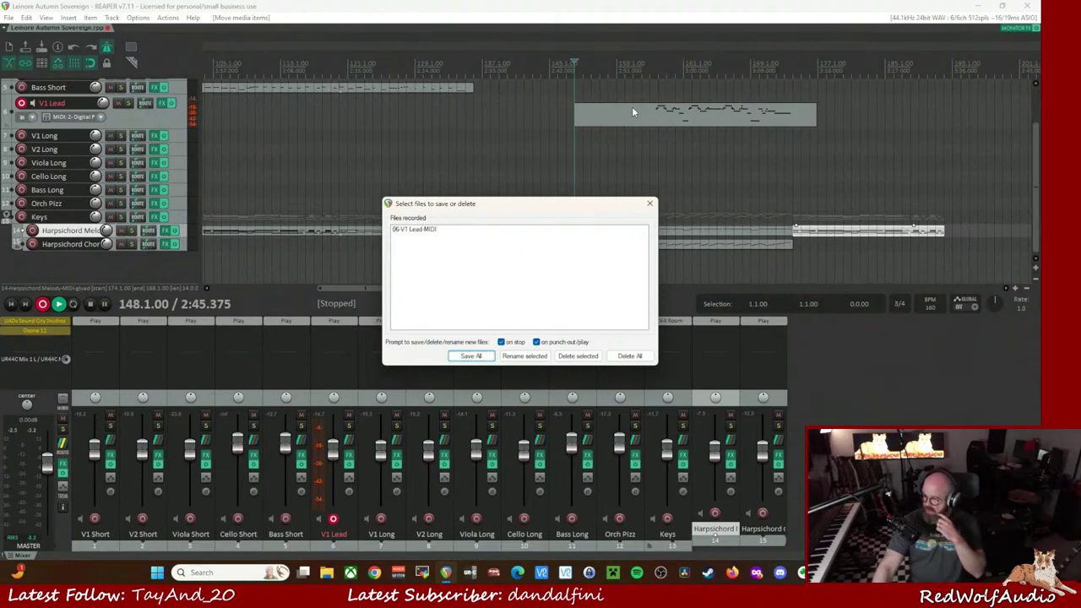
pyautogui.click(460, 357)
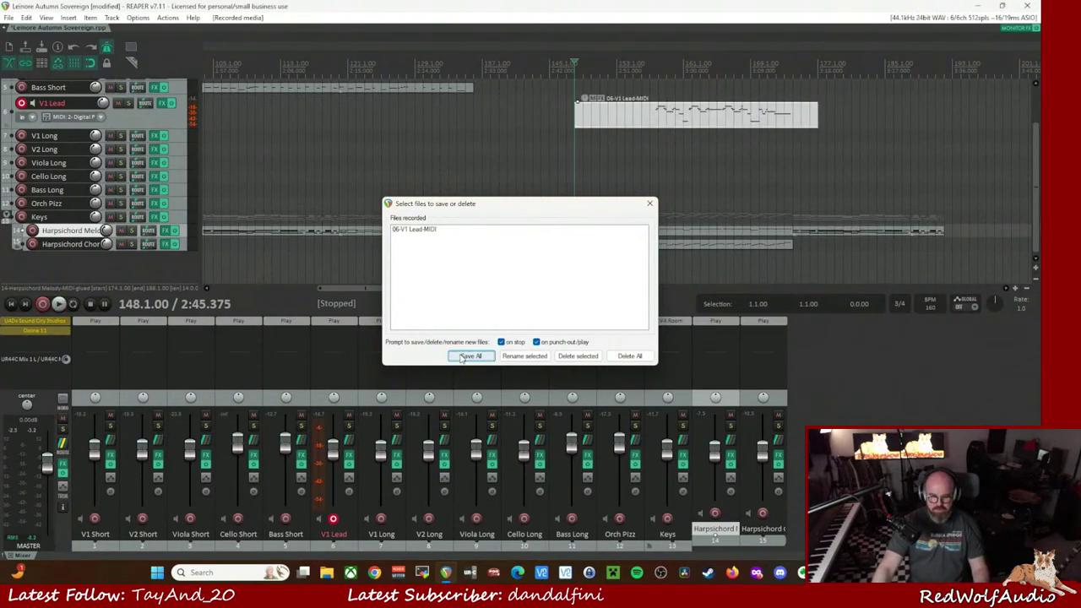
# - Open the newly recorded V1 Lead item in the MIDI editor and audition it from just before measure 157
pyautogui.doubleClick(688, 121)
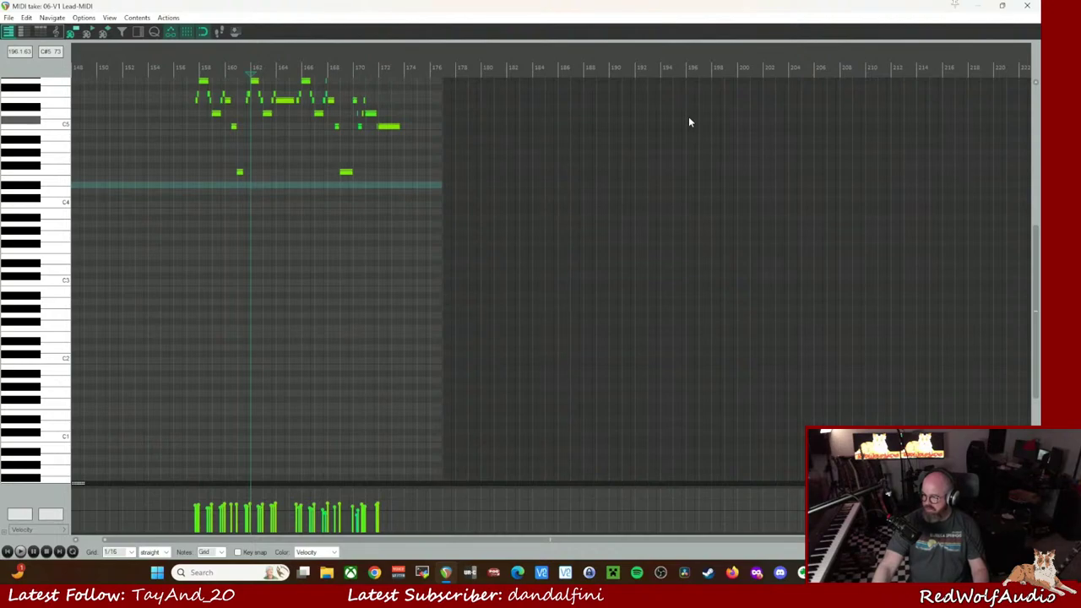
pyautogui.scroll(3, 532, 180)
pyautogui.click(402, 69)
pyautogui.scroll(3, 475, 198)
pyautogui.press('space')
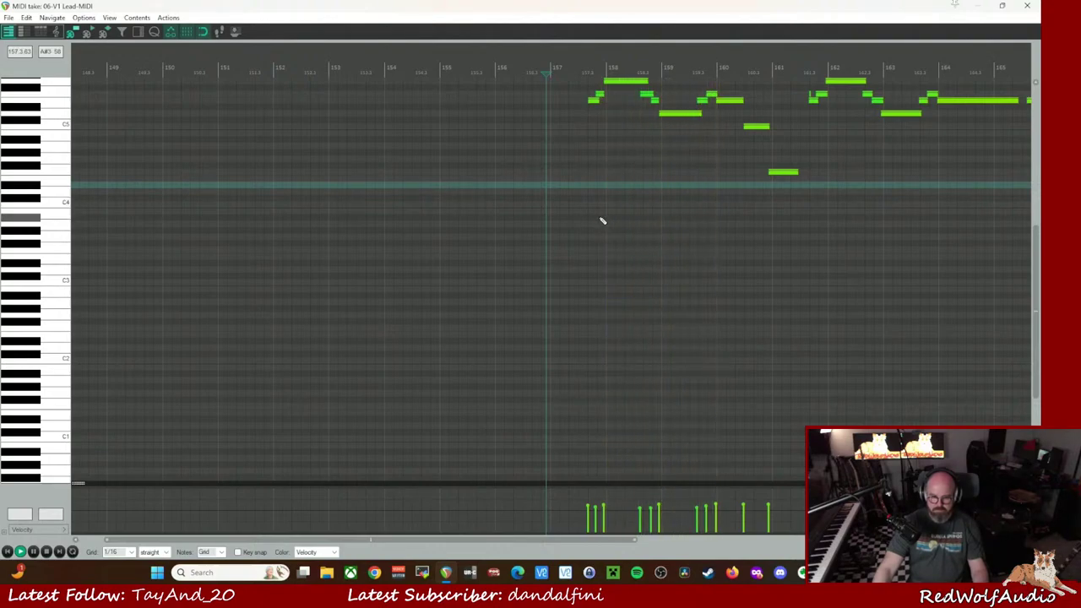
pyautogui.press('space')
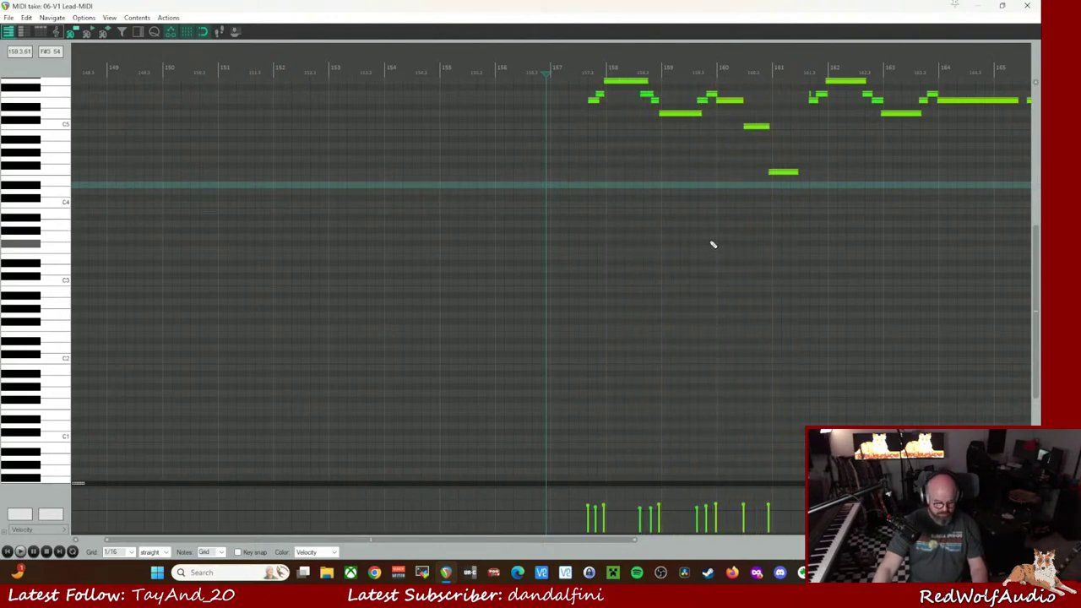
# - Shift all notes slightly later to line up with measure 158, and quantize their positions and lengths with the length set to 1/8
pyautogui.hotkey('ctrl', 'a')
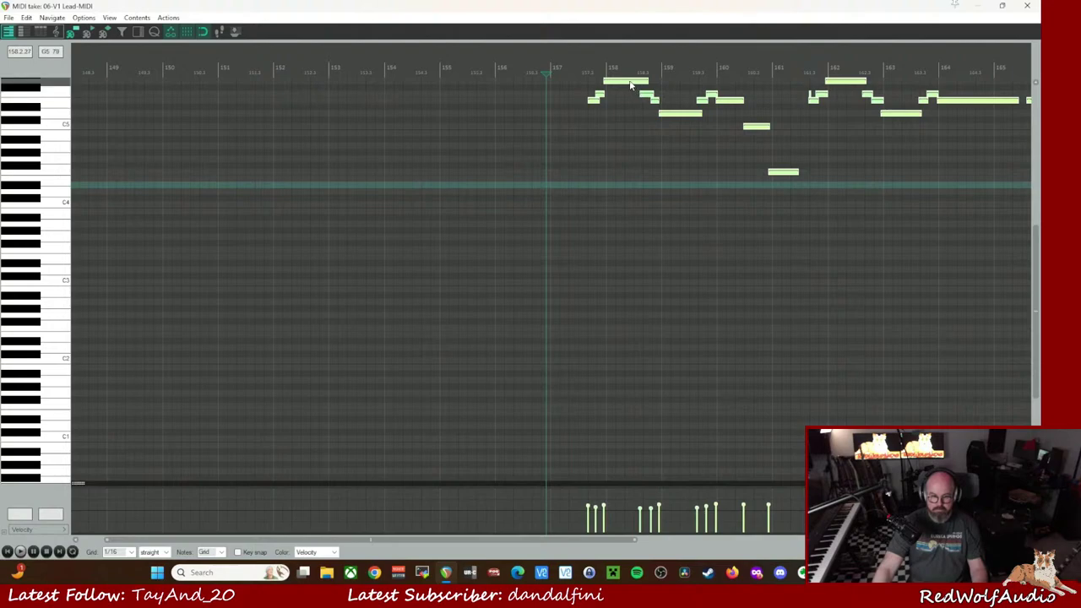
pyautogui.moveTo(630, 85); pyautogui.dragTo(635, 86)
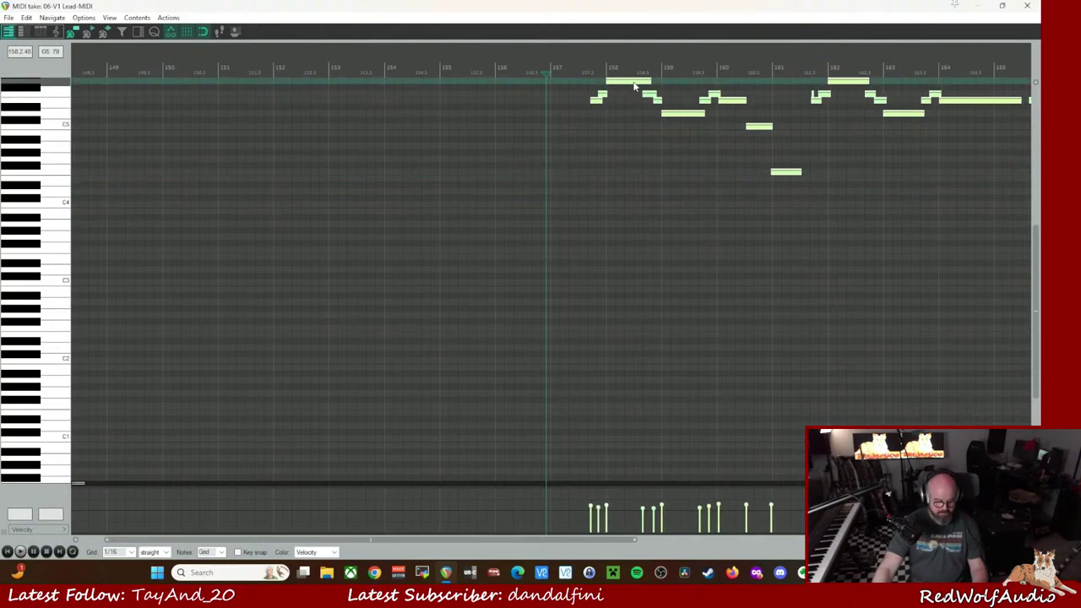
pyautogui.press('q')
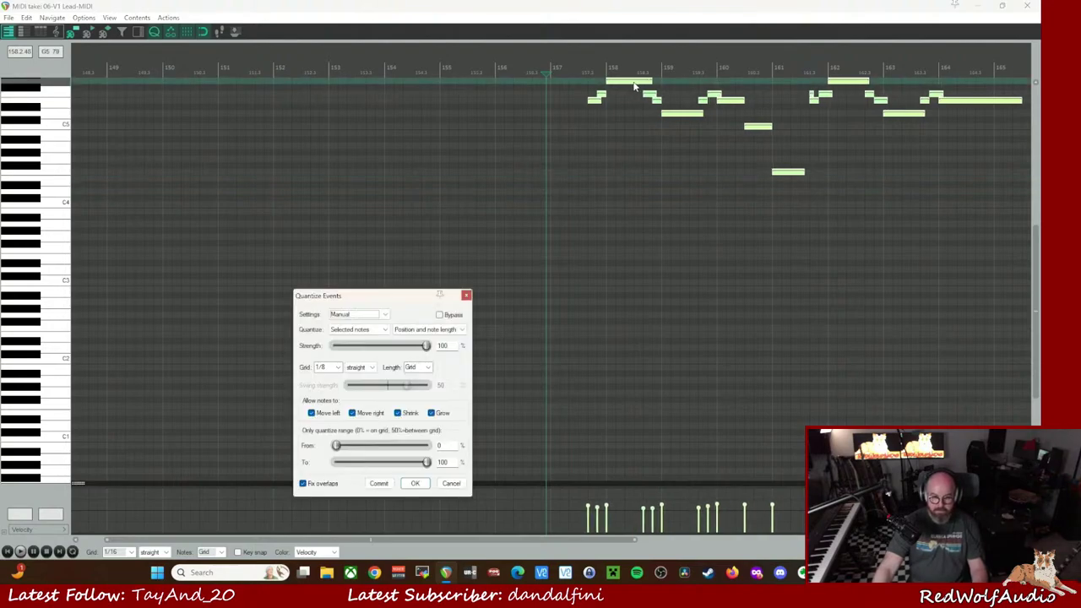
pyautogui.click(429, 369)
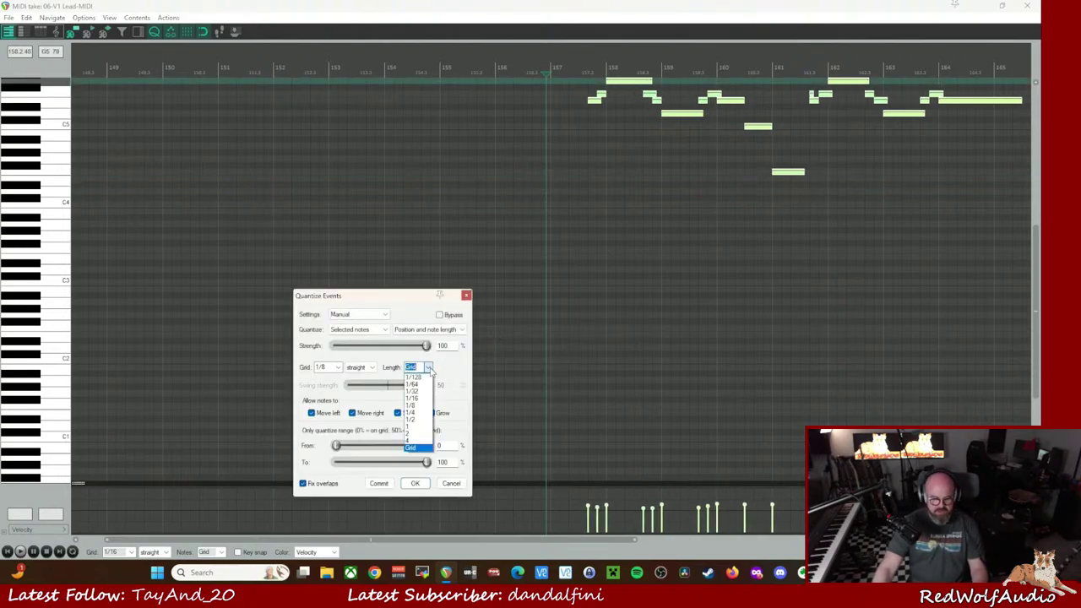
pyautogui.click(414, 413)
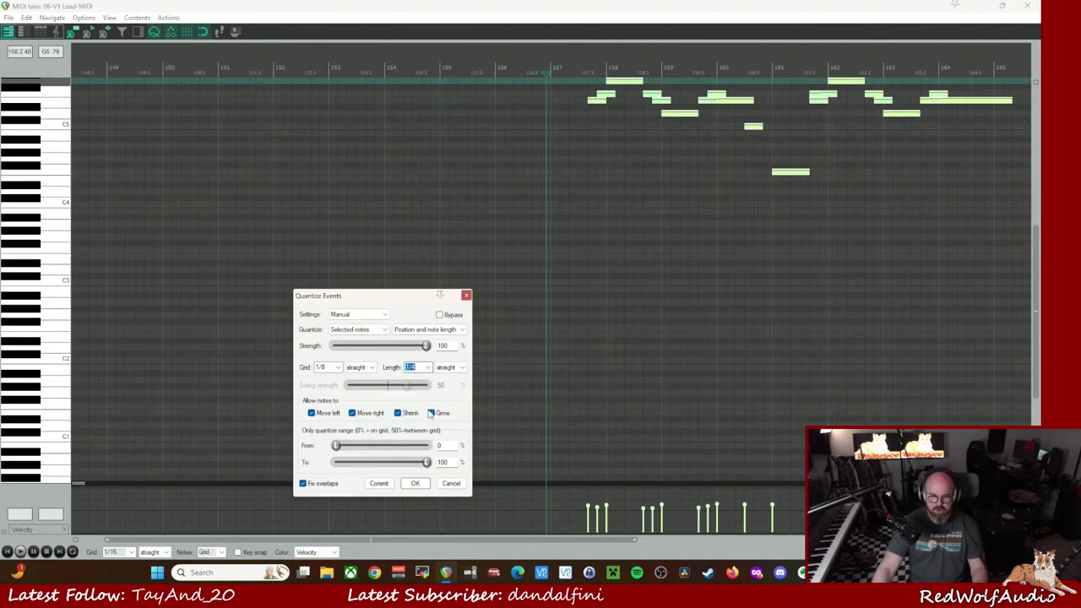
pyautogui.click(429, 368)
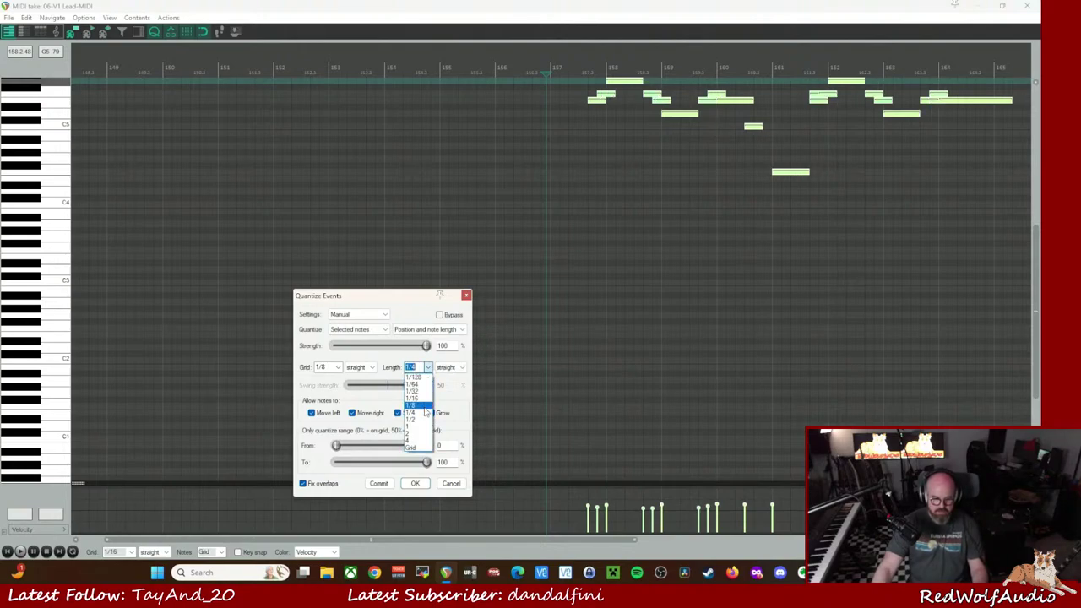
pyautogui.click(424, 407)
pyautogui.click(420, 481)
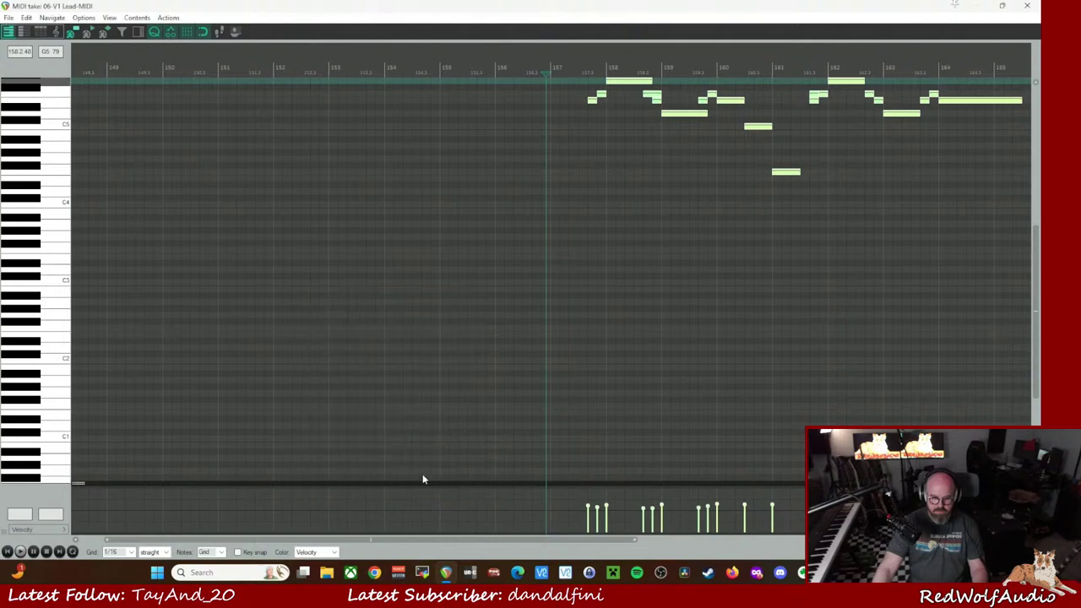
# - Trim the G5 note at measure 158 to end where the F5 begins, and shorten that F5 to end at the following E5
pyautogui.press('space')
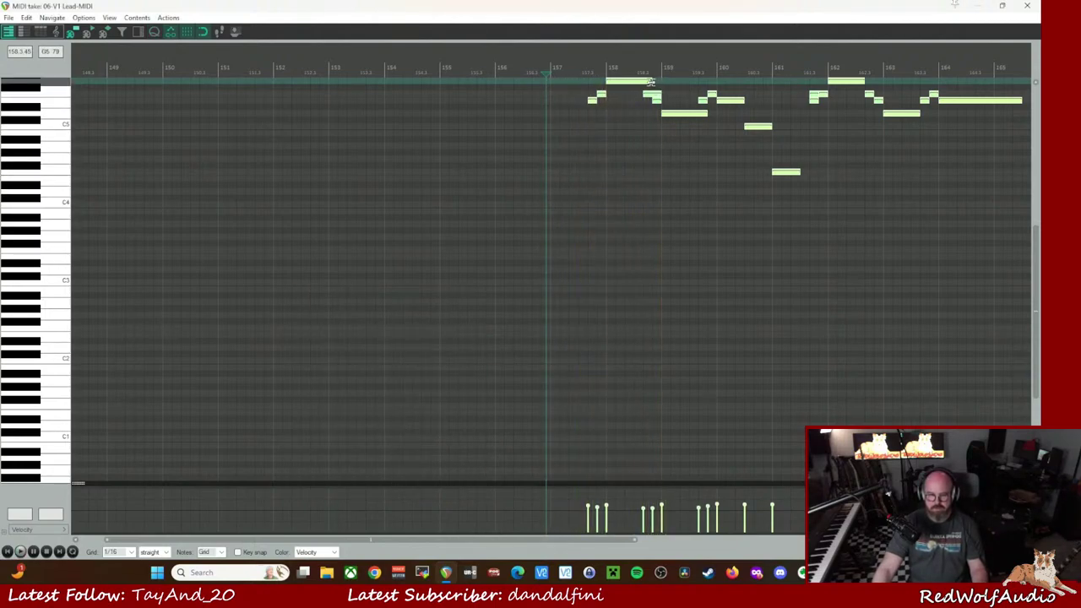
pyautogui.click(647, 81)
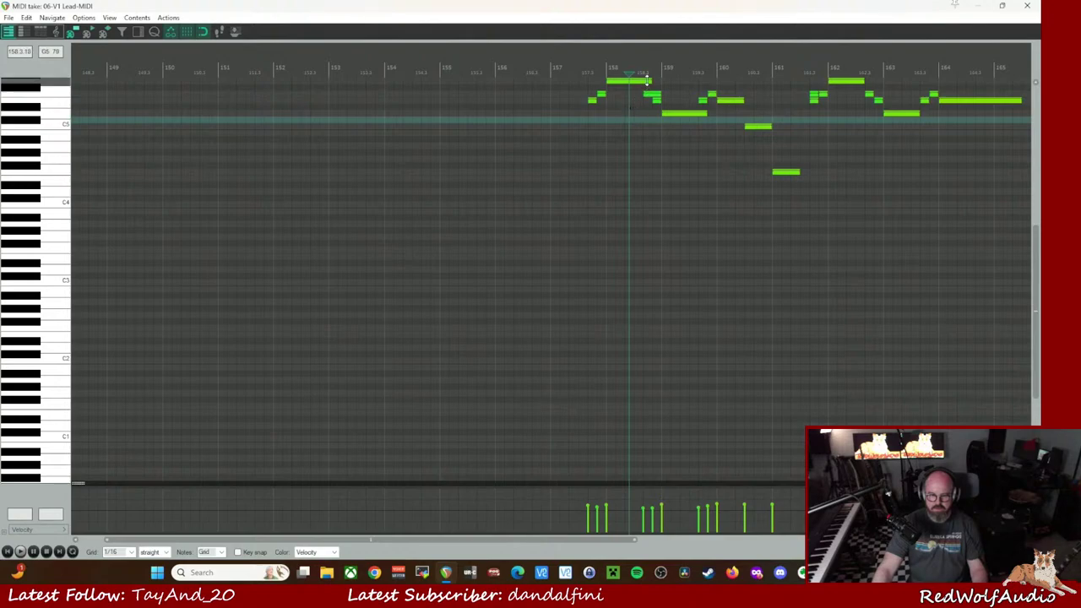
pyautogui.moveTo(650, 81); pyautogui.dragTo(645, 82)
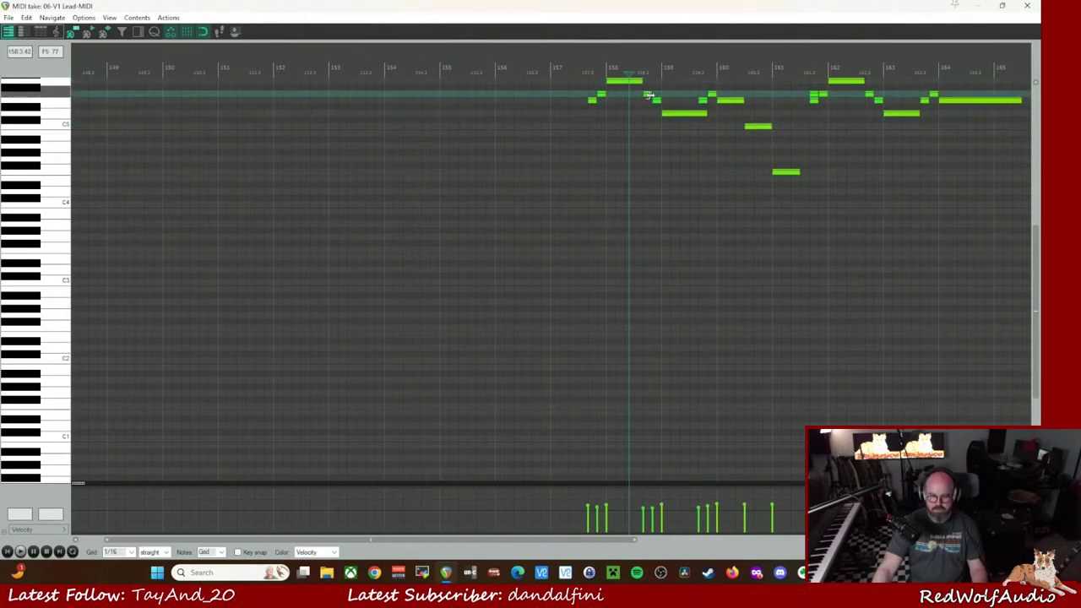
# - Shorten the D5 note at measure 159 to end where the next E5 begins, and audition the phrase from there
pyautogui.press('space')
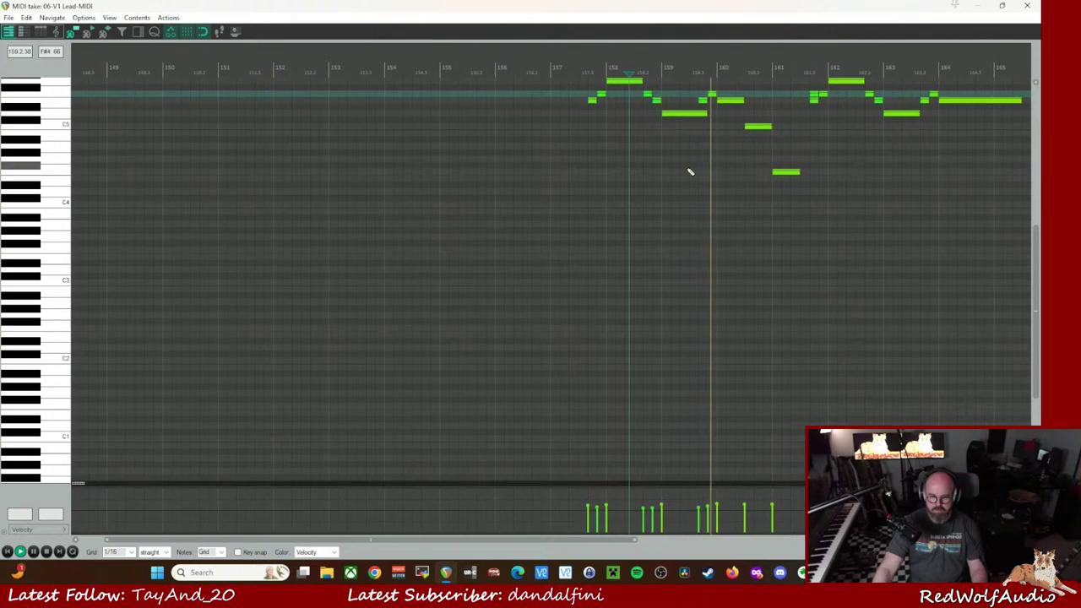
pyautogui.press('space')
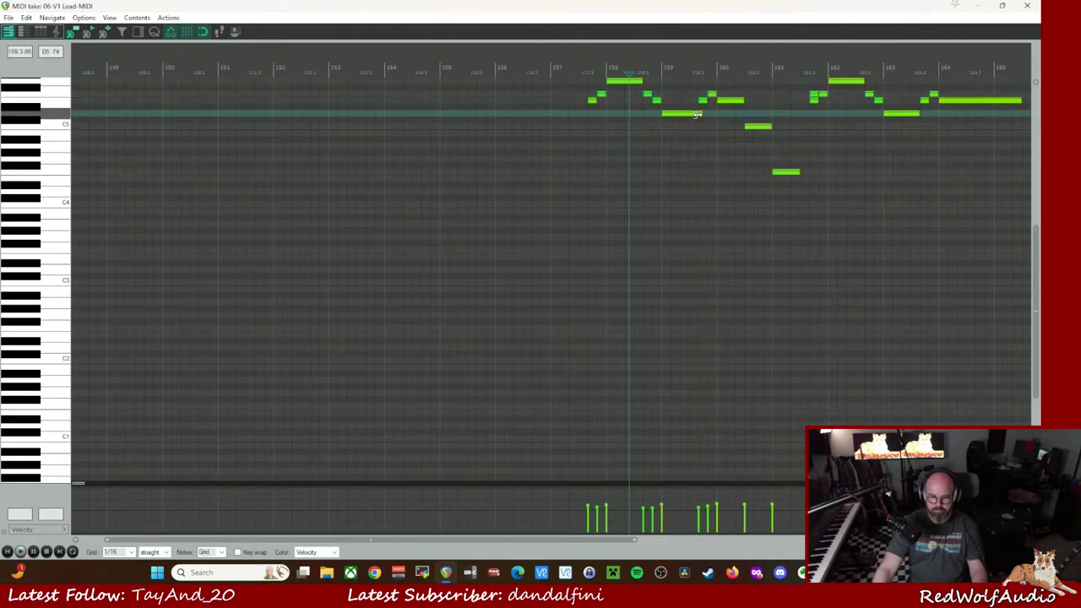
pyautogui.click(700, 72)
pyautogui.press('space')
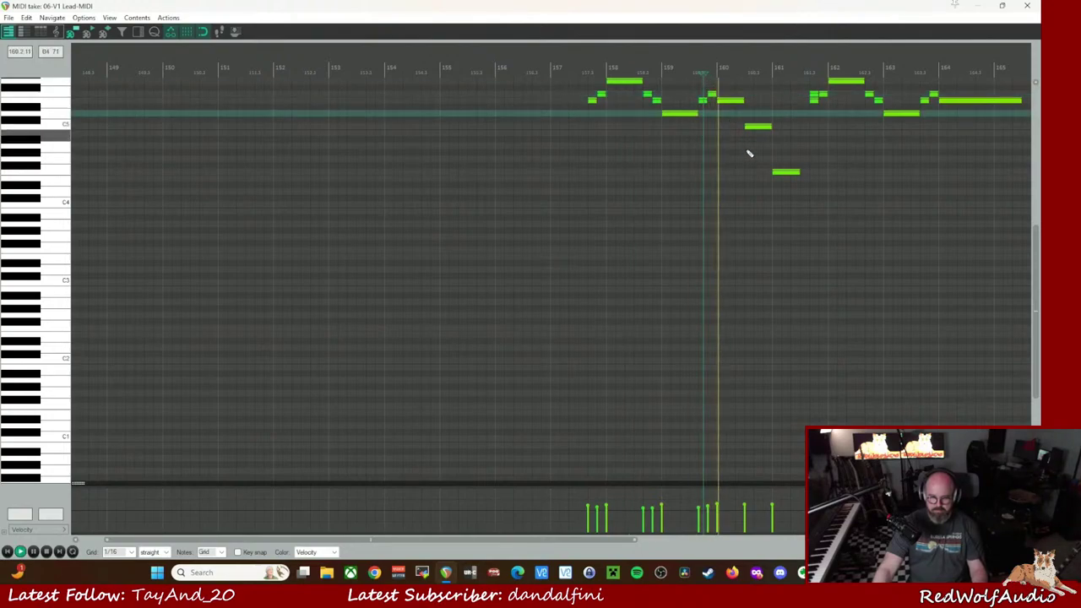
pyautogui.press('space')
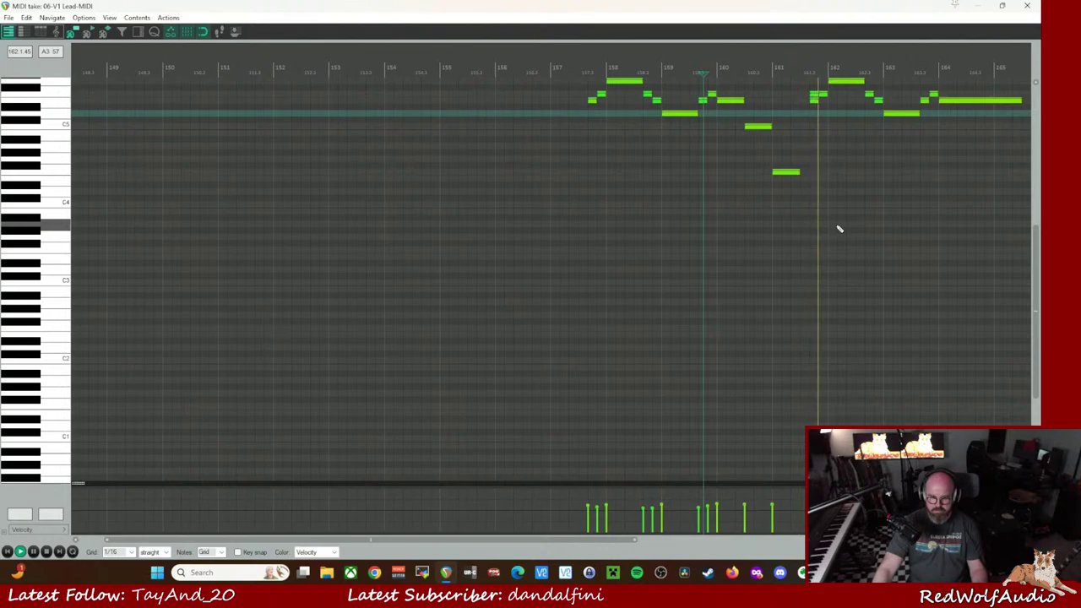
# - Remove the stray F5 note stacked on the E5 just before measure 162, and play the passage from measure 161 to check it
pyautogui.moveTo(815, 96); pyautogui.dragTo(815, 100)
pyautogui.press('space')
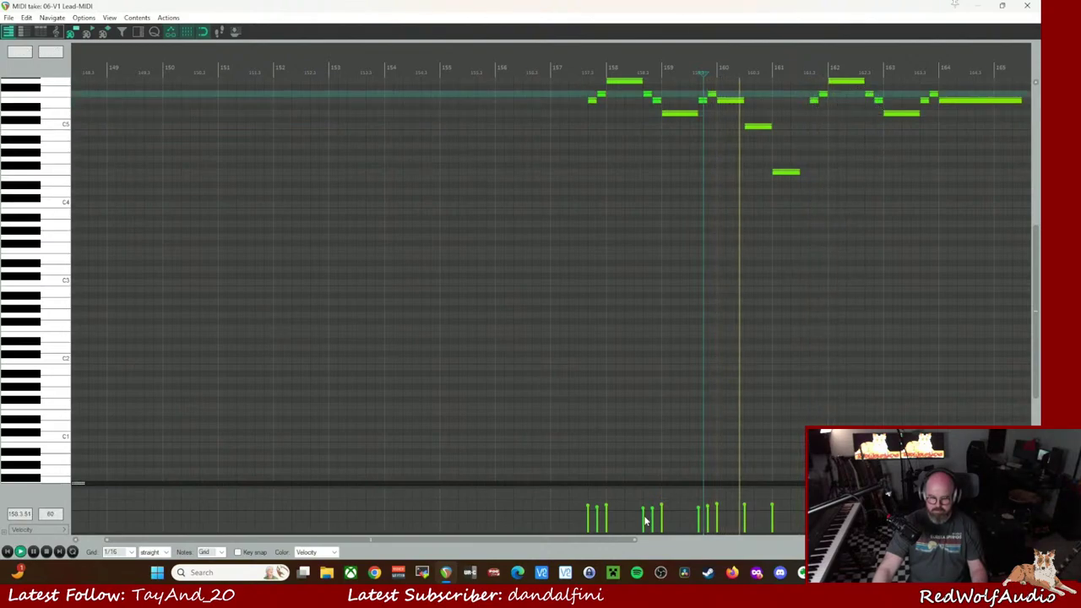
pyautogui.moveTo(587, 539); pyautogui.dragTo(727, 407)
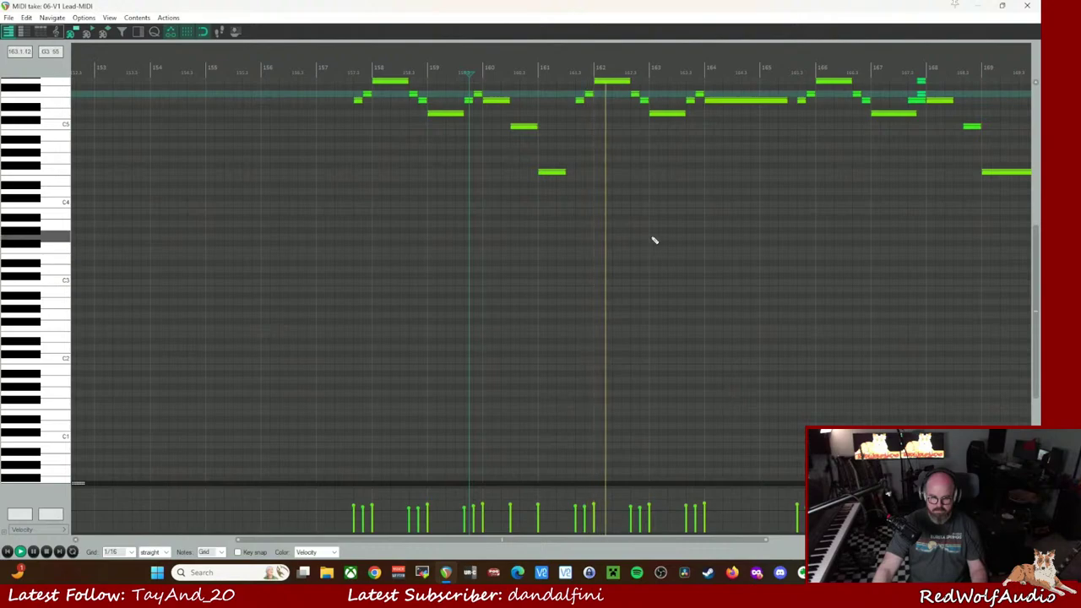
pyautogui.click(564, 172)
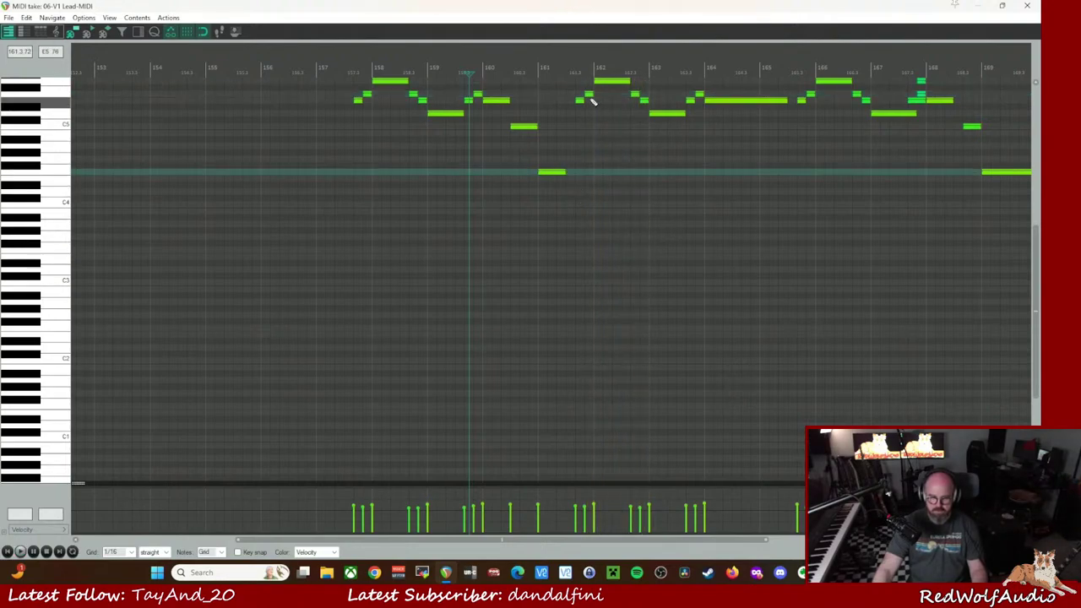
pyautogui.click(571, 73)
pyautogui.press('space')
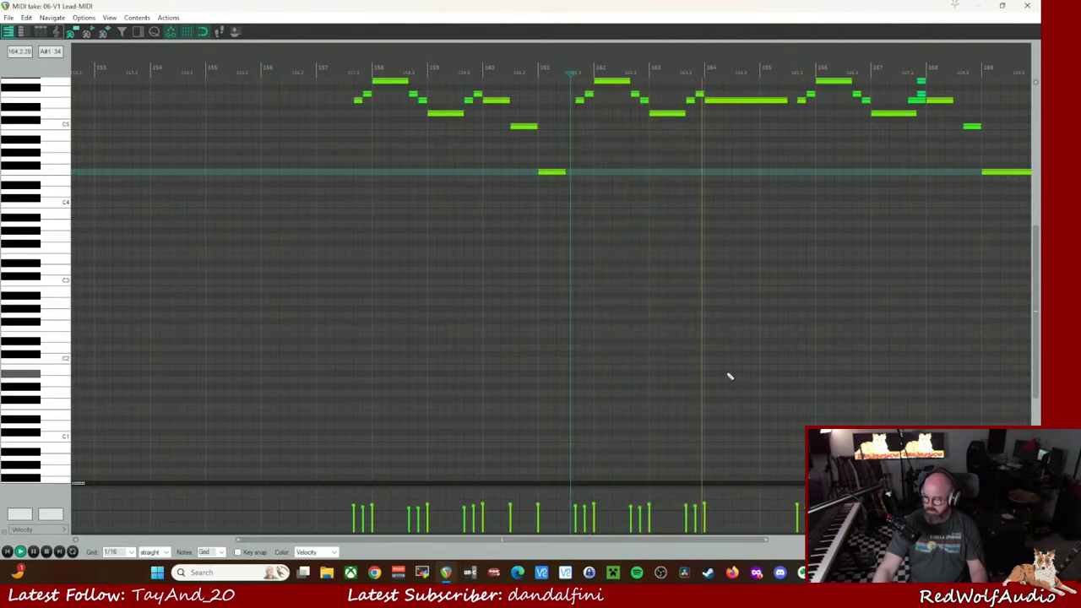
pyautogui.press('space')
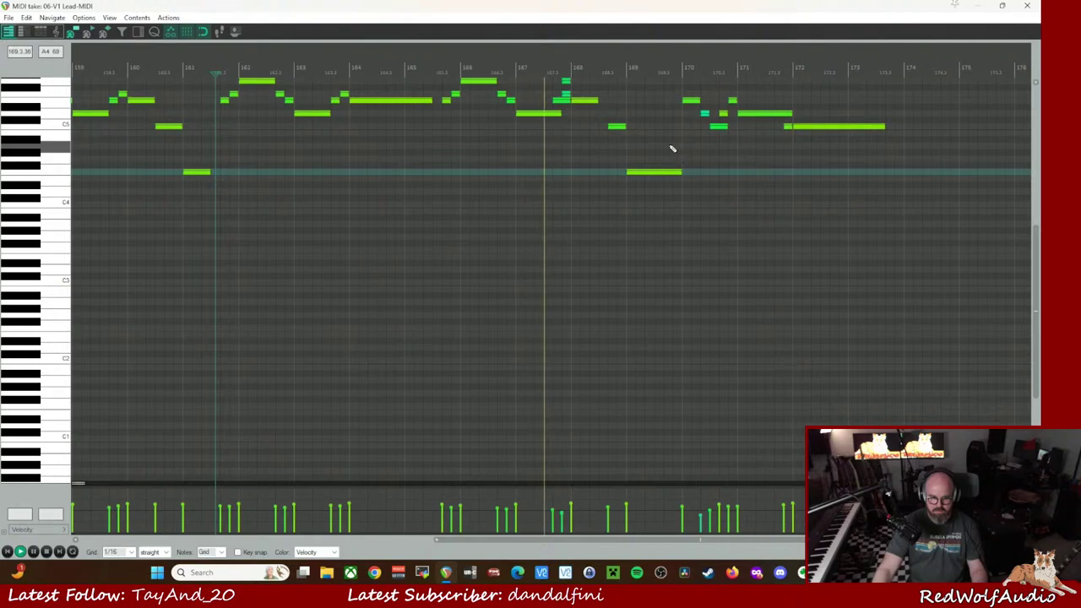
# - Clean up the pickup before measure 168 by deleting the stray G5 and trimming the E5 to end where the F5 begins
pyautogui.press('space')
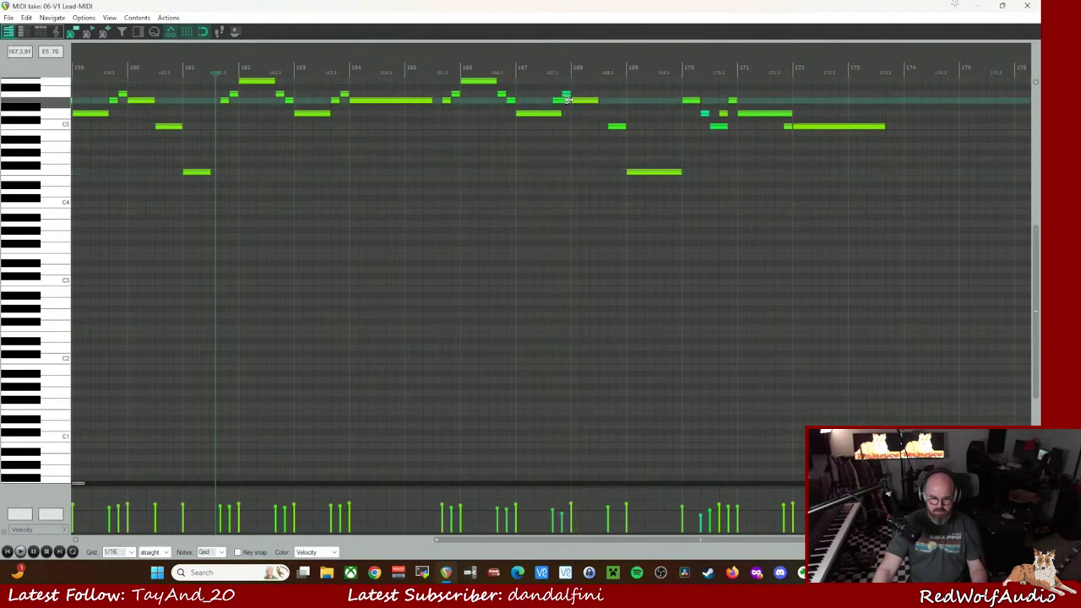
pyautogui.click(566, 102)
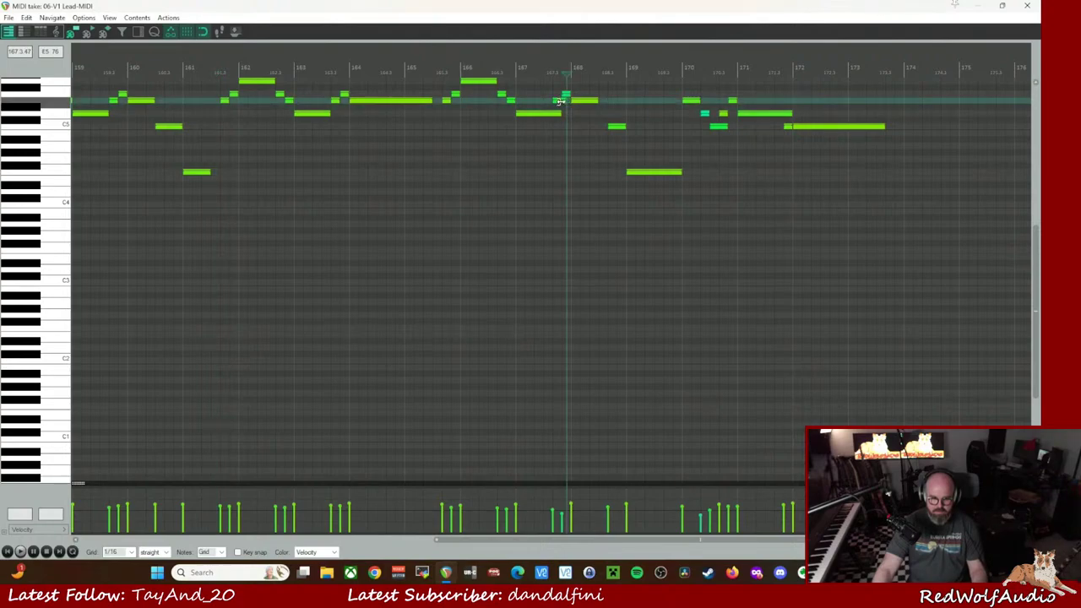
pyautogui.click(550, 99)
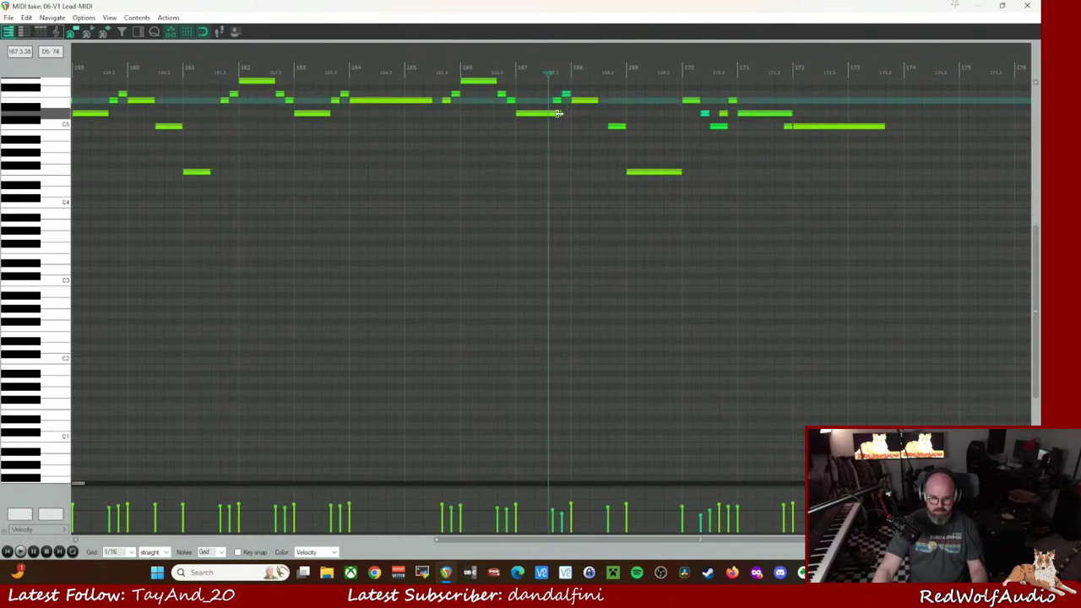
# - Shorten the D5 at measure 167 to meet the next E5, and lengthen the E5 at measure 168 to reach the following C5
pyautogui.press('space')
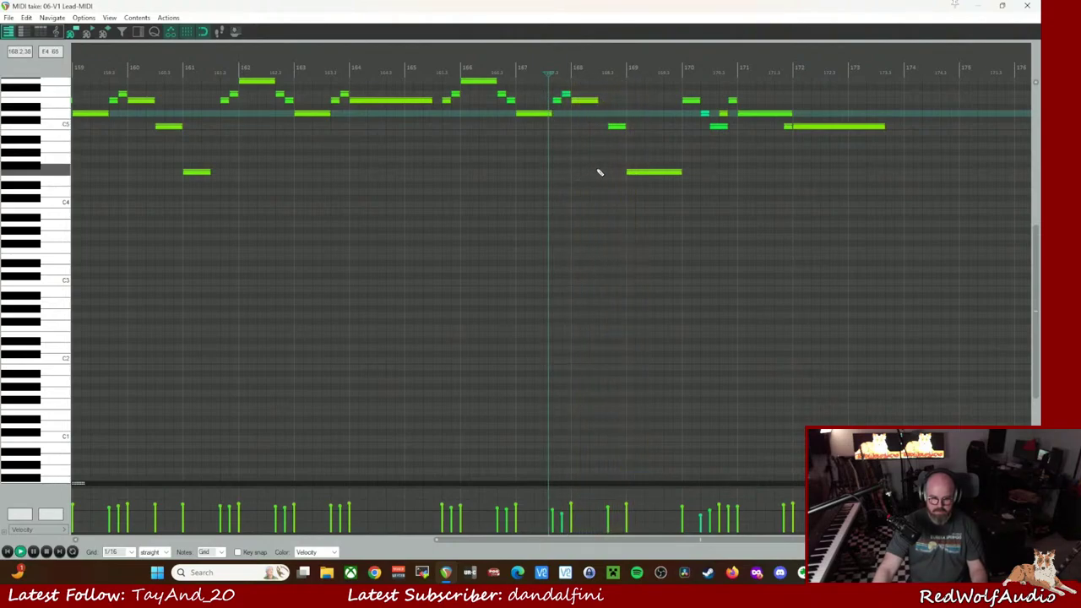
pyautogui.press('space')
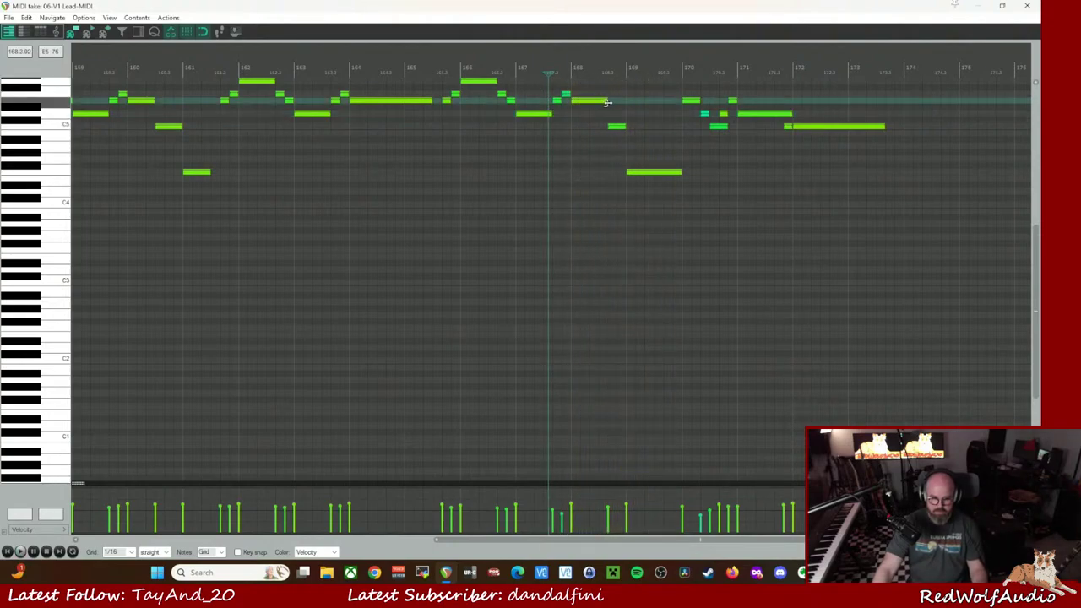
pyautogui.press('space')
pyautogui.press('space')
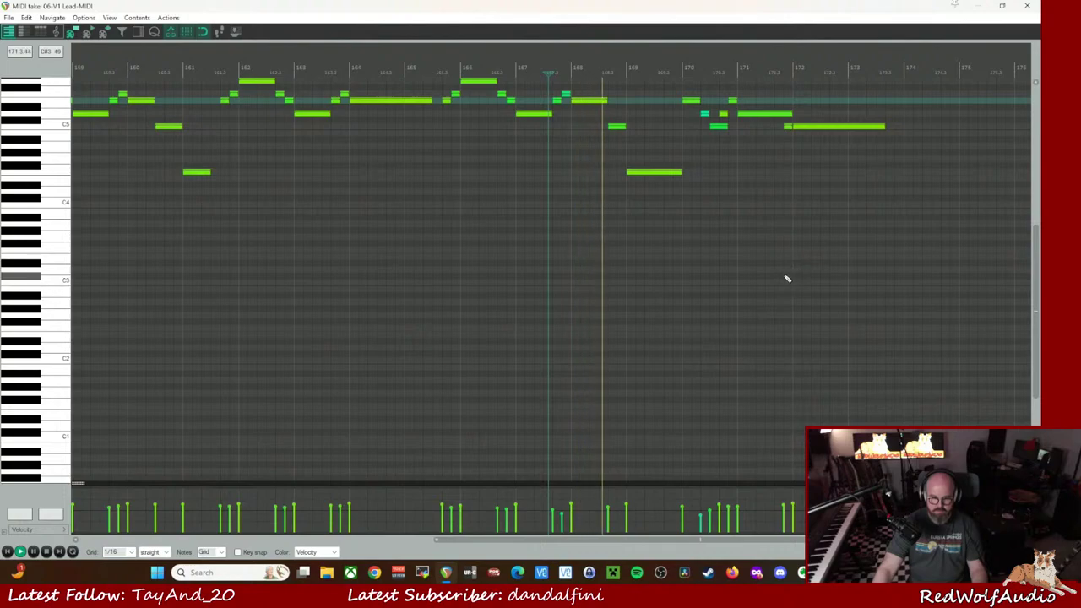
pyautogui.press('space')
# - Close the MIDI editor and play the arrangement from measure 169 to check where the usable V1 Lead part ends
pyautogui.click(686, 127)
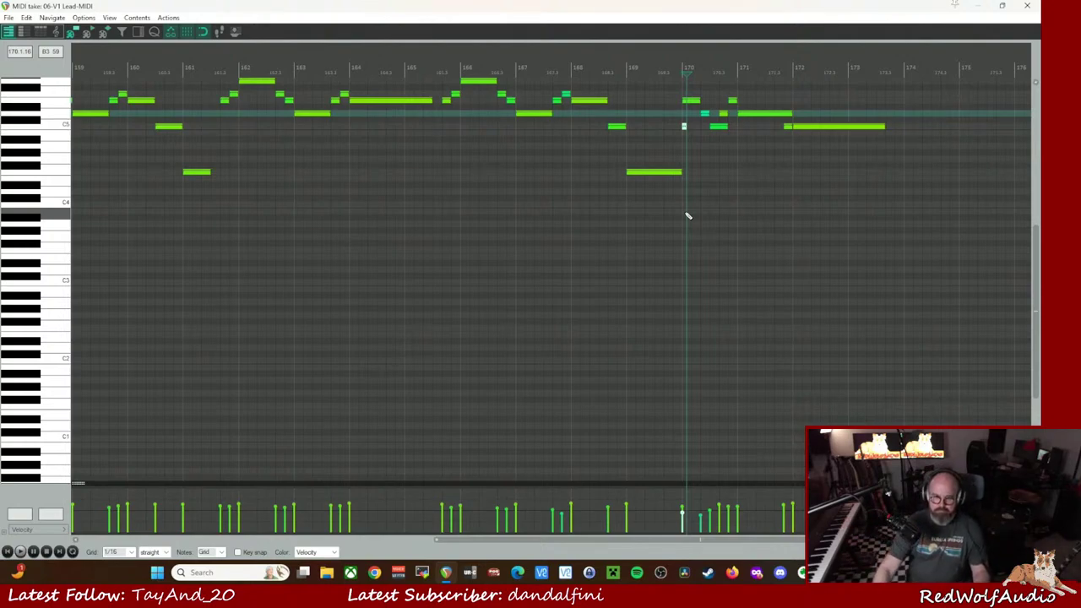
pyautogui.click(1027, 6)
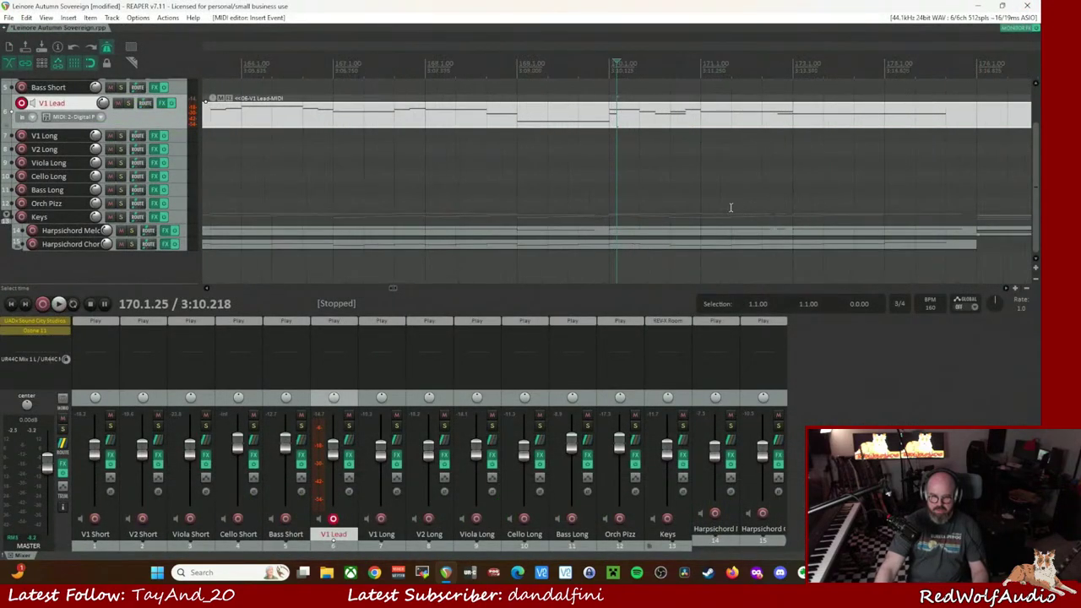
pyautogui.press('space')
pyautogui.press('space')
pyautogui.press('pageup')
pyautogui.press('space')
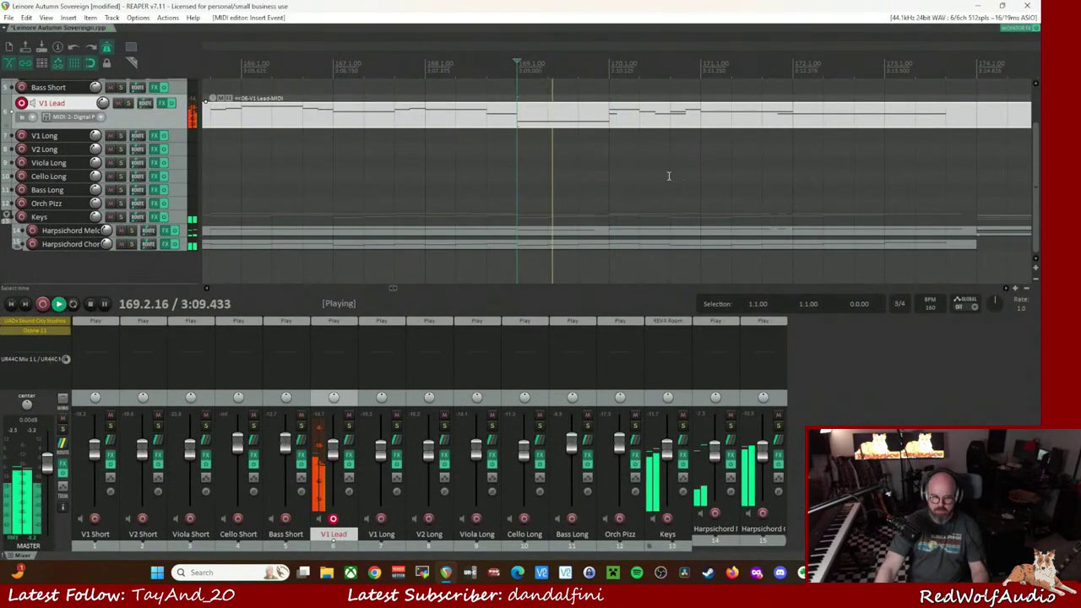
pyautogui.press('space')
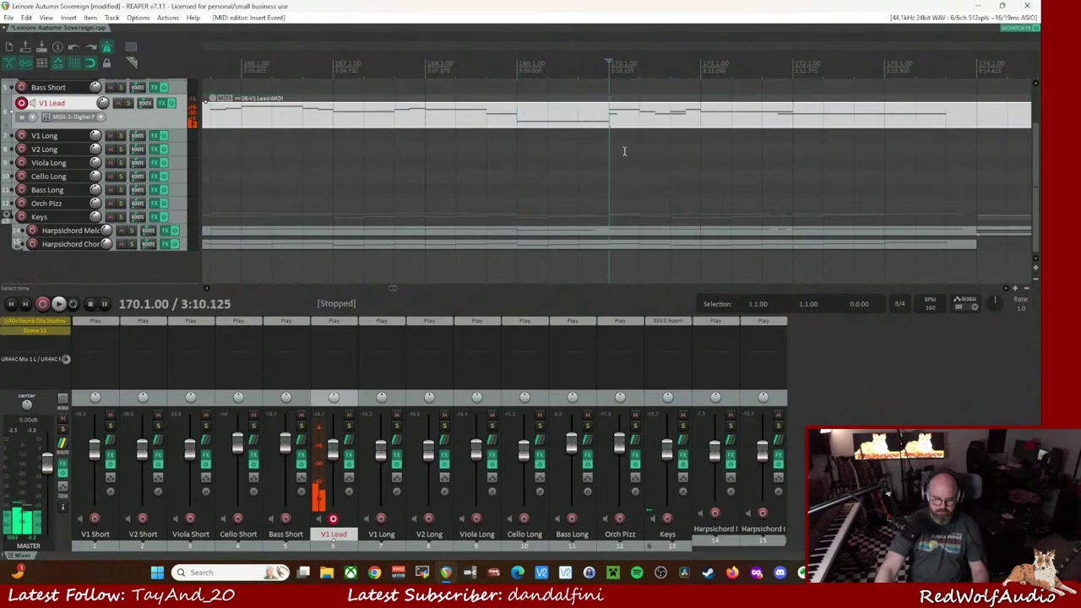
# - Split the V1 Lead item at 170.1.00, delete the part after the split, and return the edit cursor to that point
pyautogui.press('s')
pyautogui.scroll(-2, 689, 135)
pyautogui.click(754, 123)
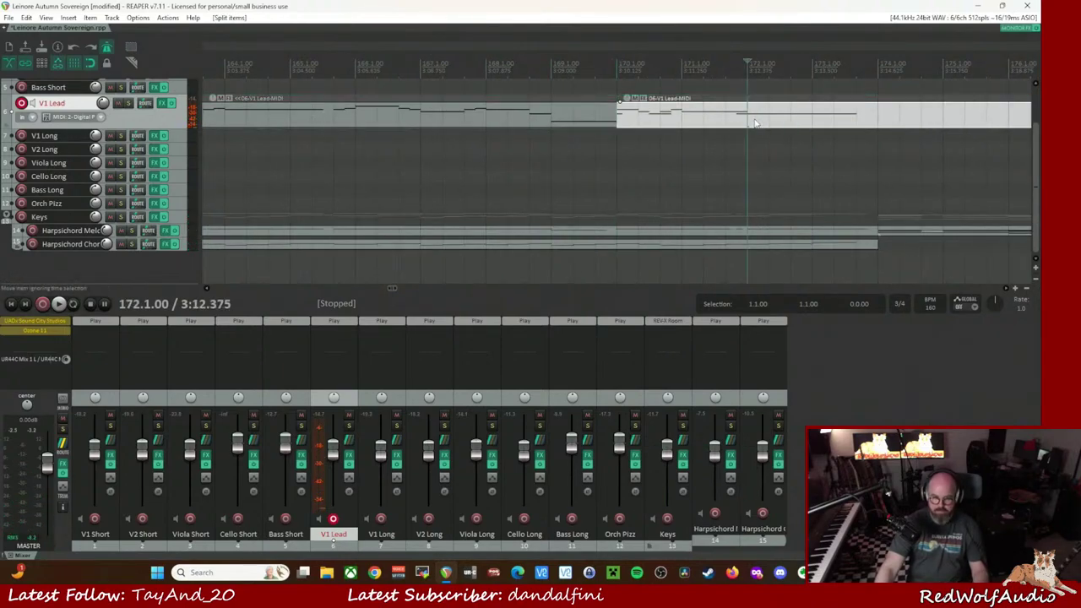
pyautogui.press('Delete')
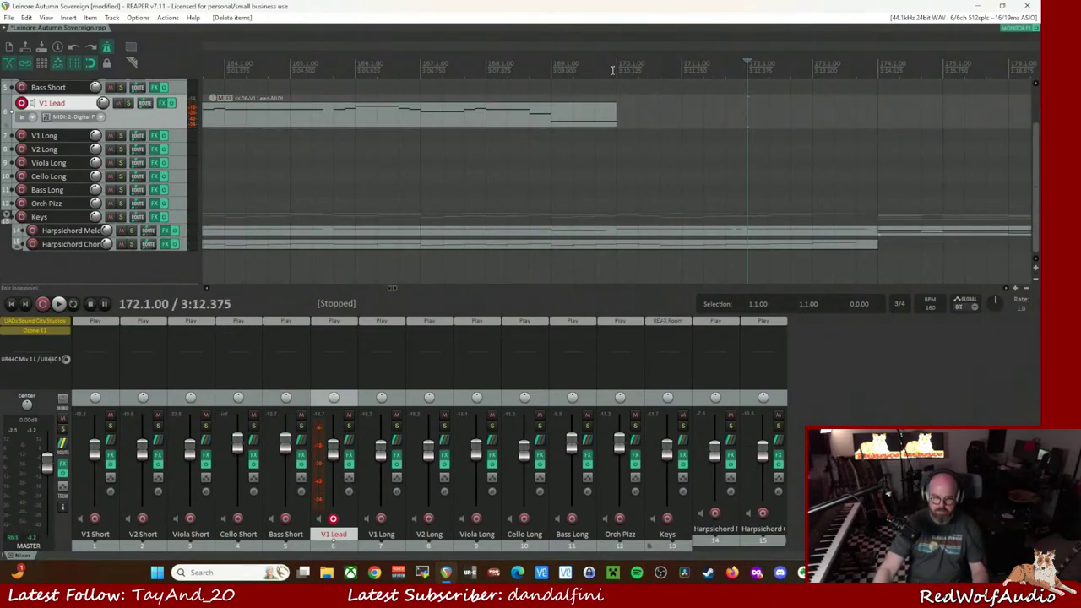
pyautogui.click(617, 70)
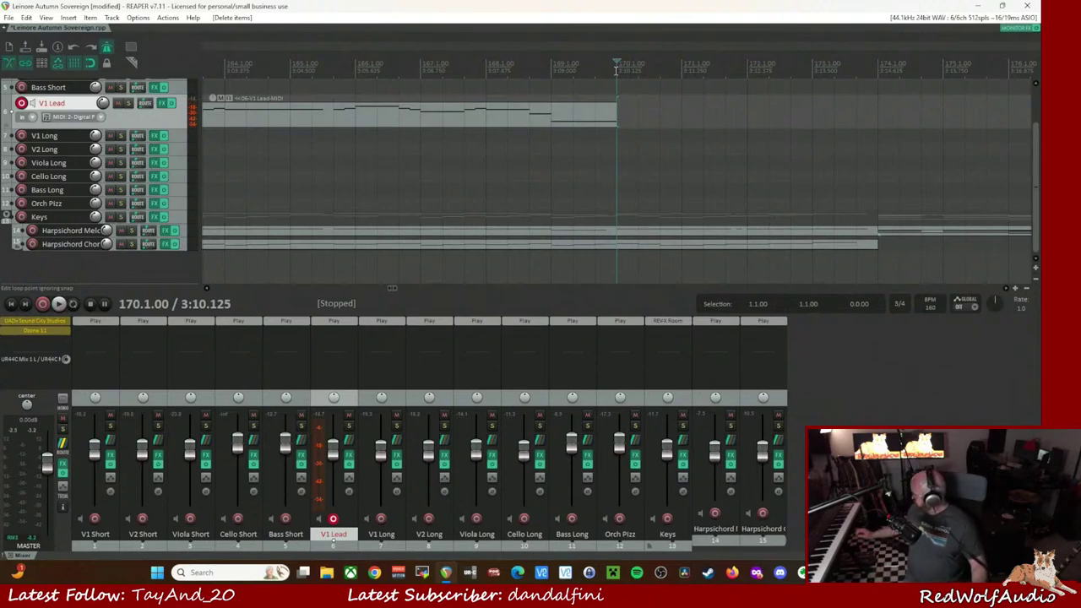
pyautogui.hotkey('ctrl', 'r')
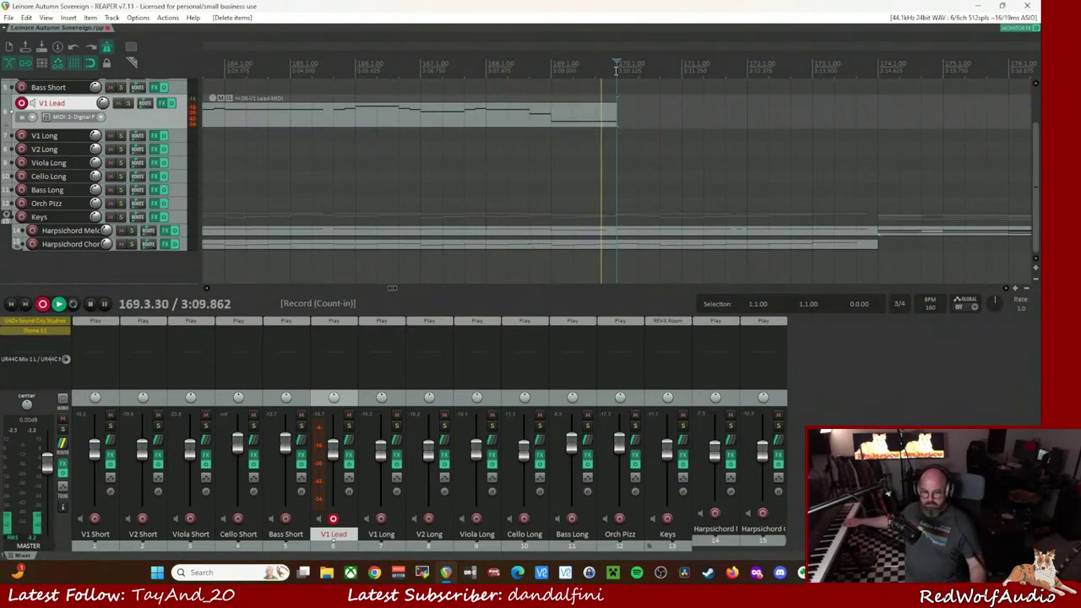
pyautogui.press('space')
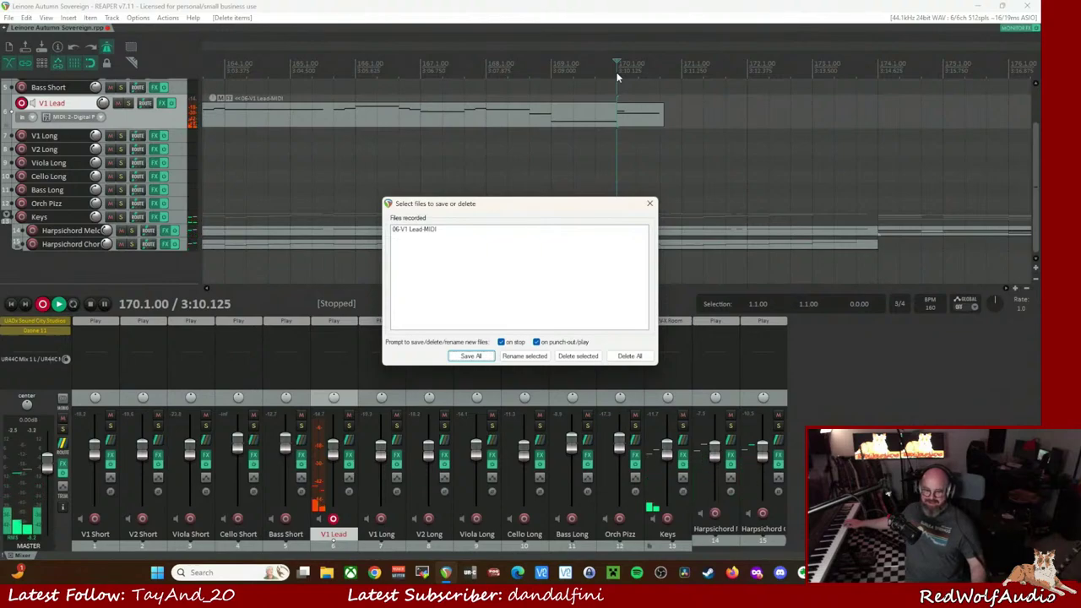
pyautogui.press('Return')
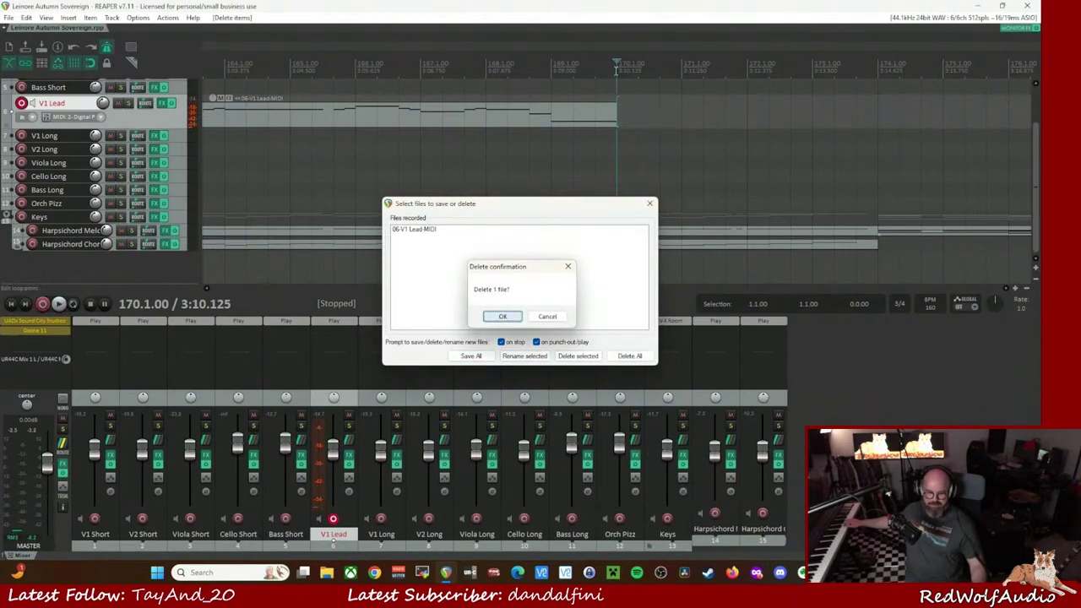
pyautogui.press('Return')
# - Record a new V1 Lead take from 170.1.00 until just past measure 174 and save the recorded file
pyautogui.hotkey('ctrl', 'r')
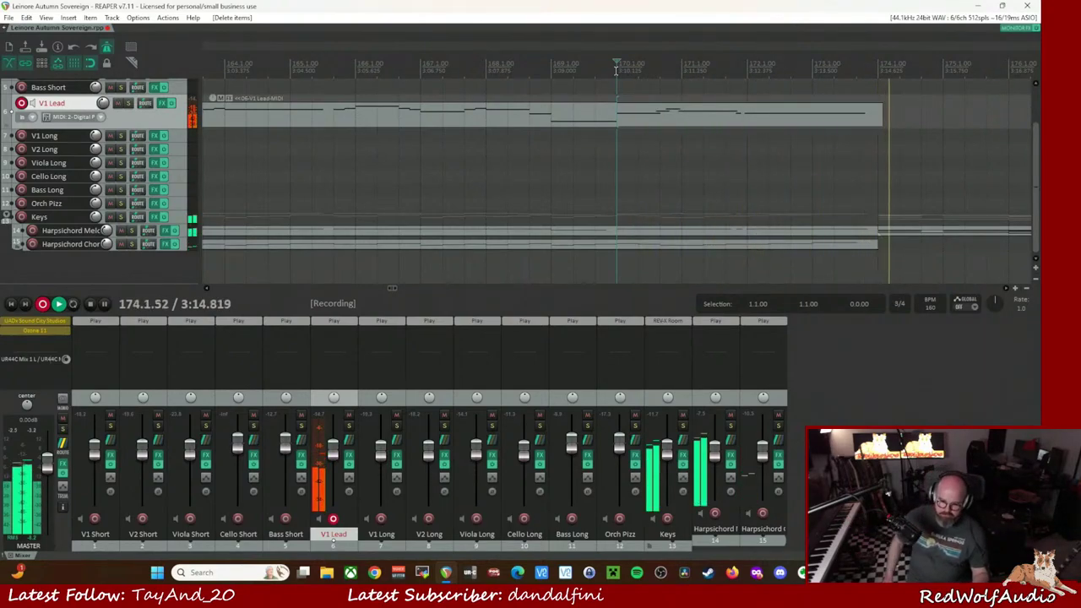
pyautogui.press('space')
pyautogui.press('Return')
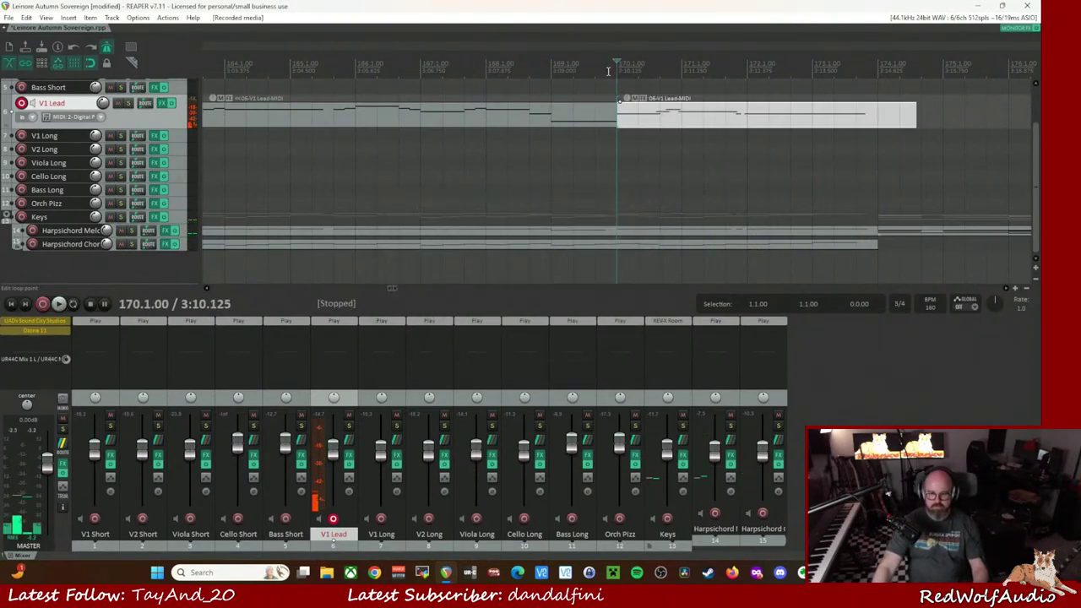
# - Quantize all notes of the new V1 Lead take to a straight 1/8 grid, in both position and length
pyautogui.doubleClick(657, 120)
pyautogui.hscroll(-1, 578, 538)
pyautogui.hotkey('ctrl', 'a')
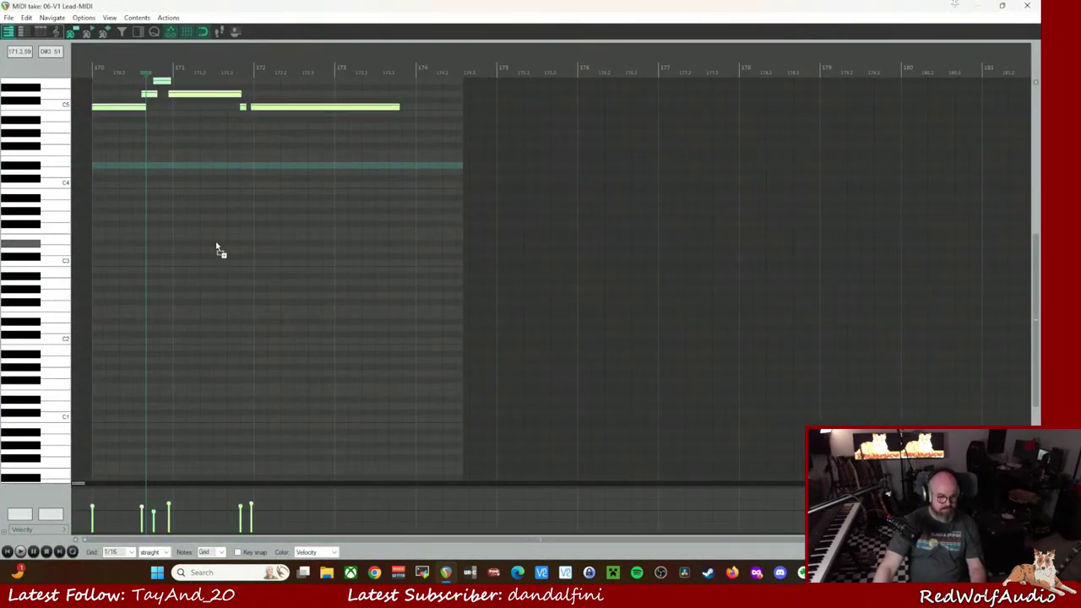
pyautogui.press('q')
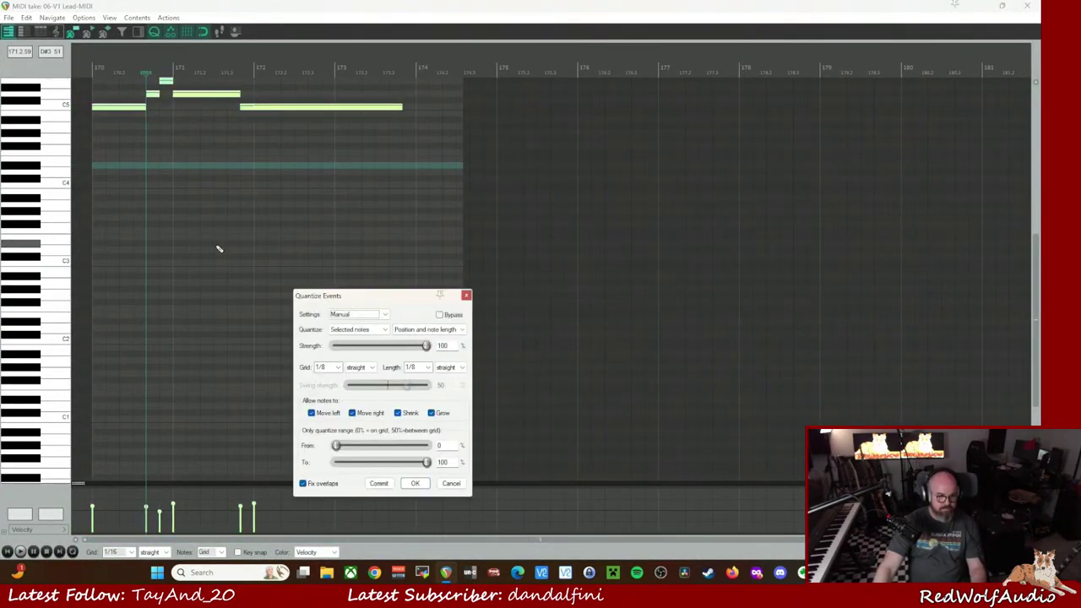
pyautogui.click(415, 483)
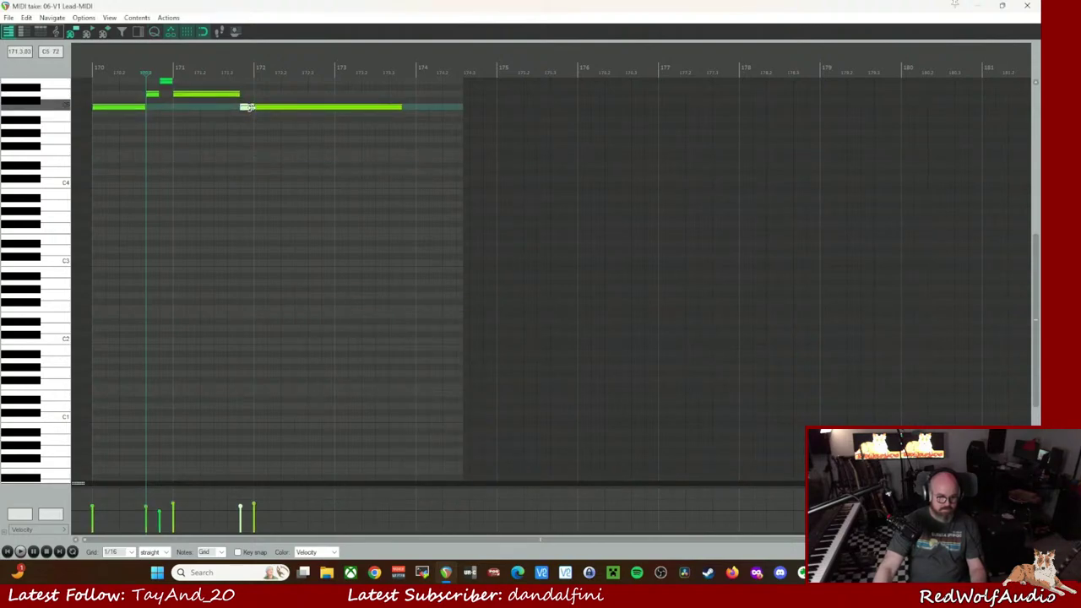
# - Shorten the brief C5 before measure 172 to separate it from the next note, and play the take from measure 170 to check it
pyautogui.press('space')
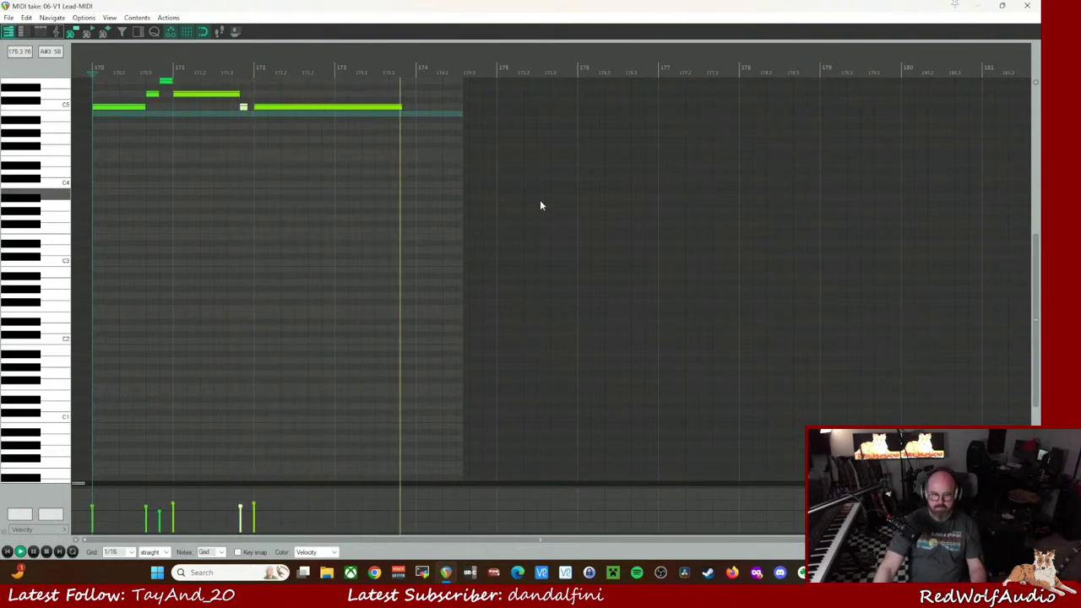
pyautogui.press('space')
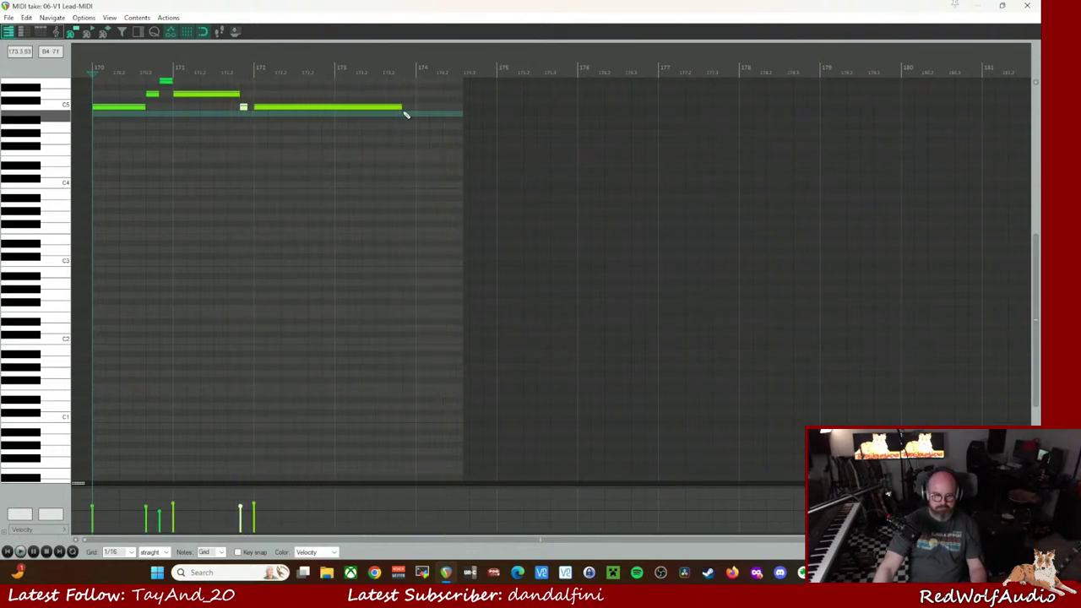
pyautogui.click(1026, 7)
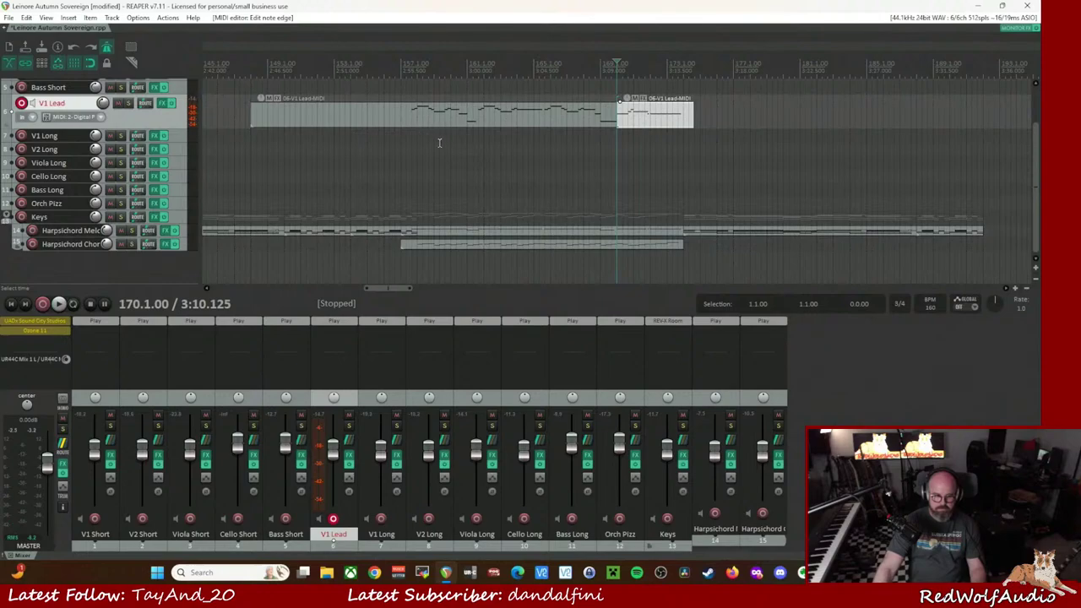
# - Split the earlier V1 Lead item at measure 157 and delete the empty part before the split
pyautogui.click(401, 123)
pyautogui.press('s')
pyautogui.click(378, 122)
pyautogui.press('Delete')
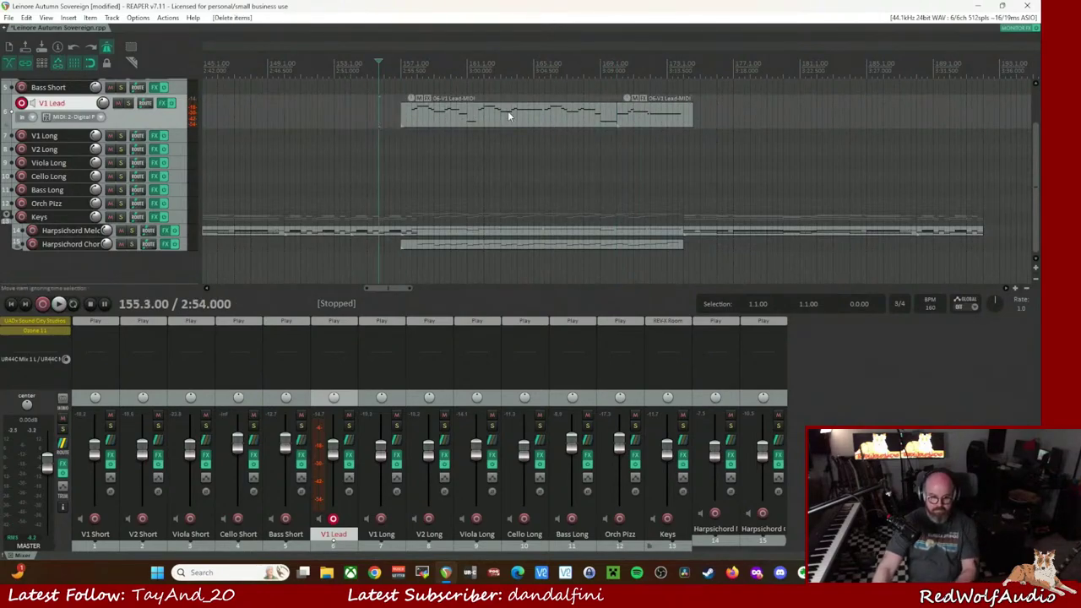
# - Glue the two adjoining V1 Lead items into a single item
pyautogui.click(506, 114)
pyautogui.rightClick(676, 125)
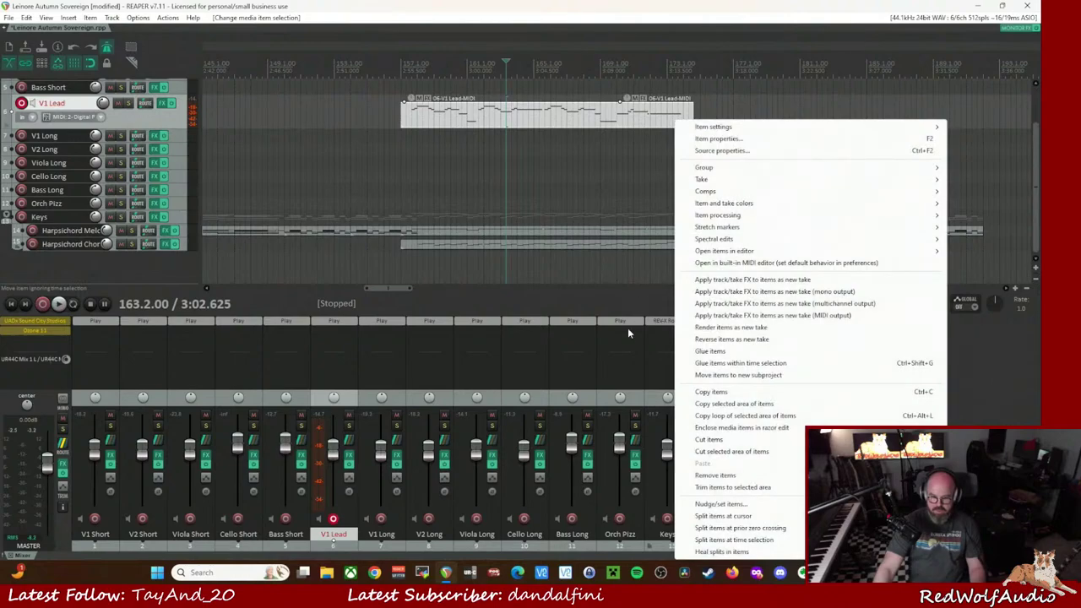
pyautogui.click(718, 350)
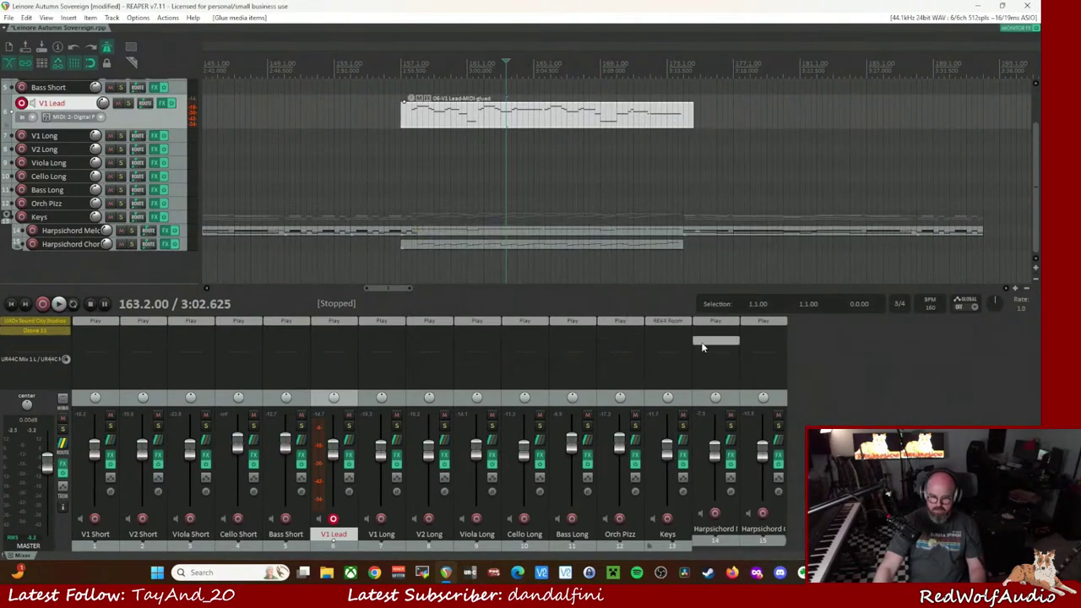
# - Play the arrangement from 155.3.00 to review the complete V1 Lead part
pyautogui.click(377, 68)
pyautogui.press('space')
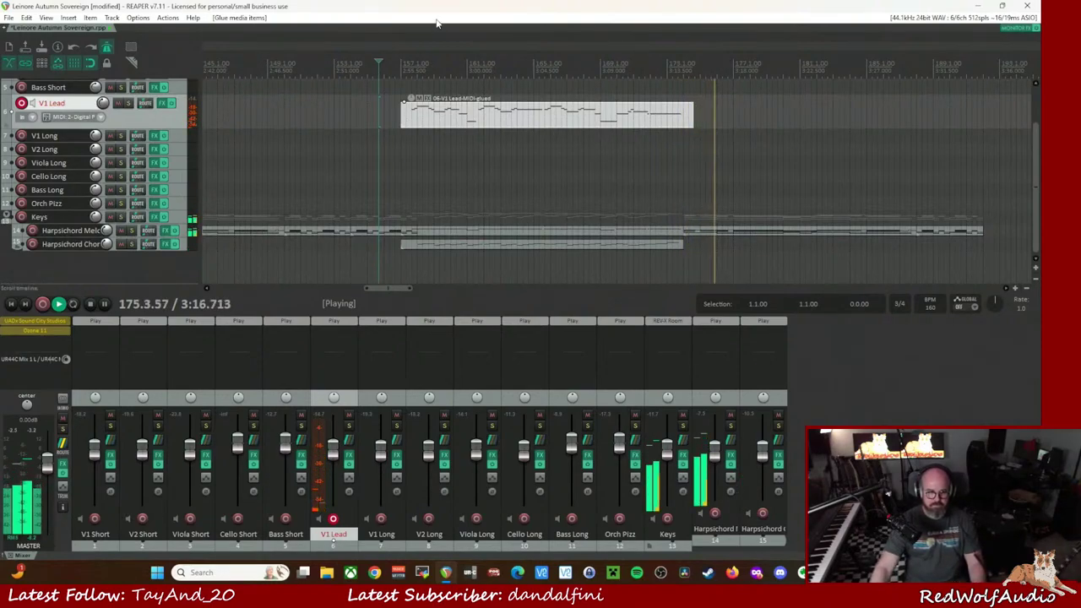
pyautogui.press('space')
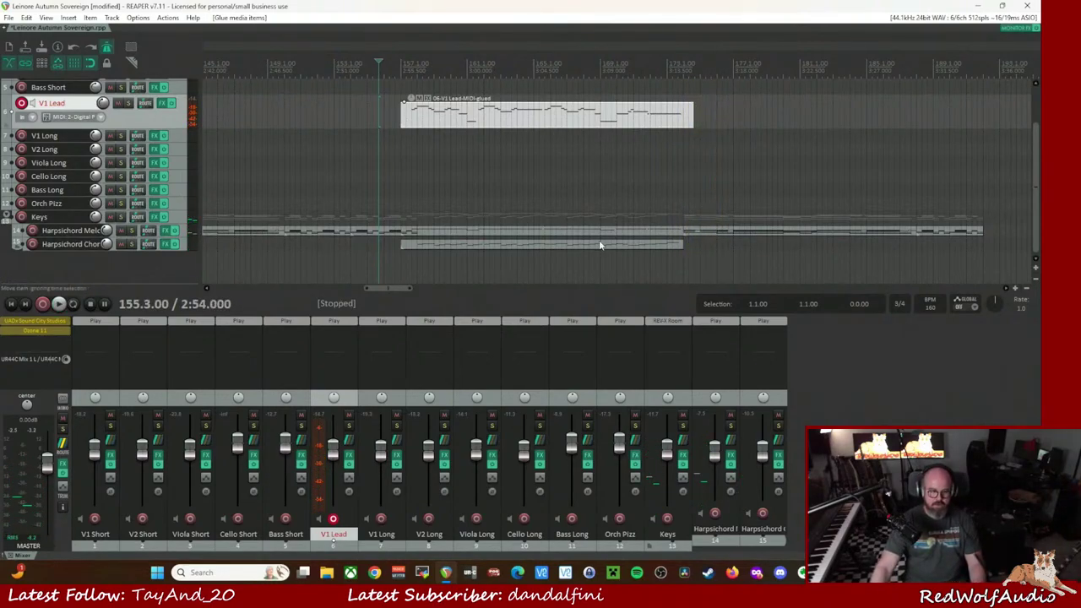
# - Switch record arming from V1 Lead to Bass Long and play from 174.1.00 to try out a bass part
pyautogui.click(21, 103)
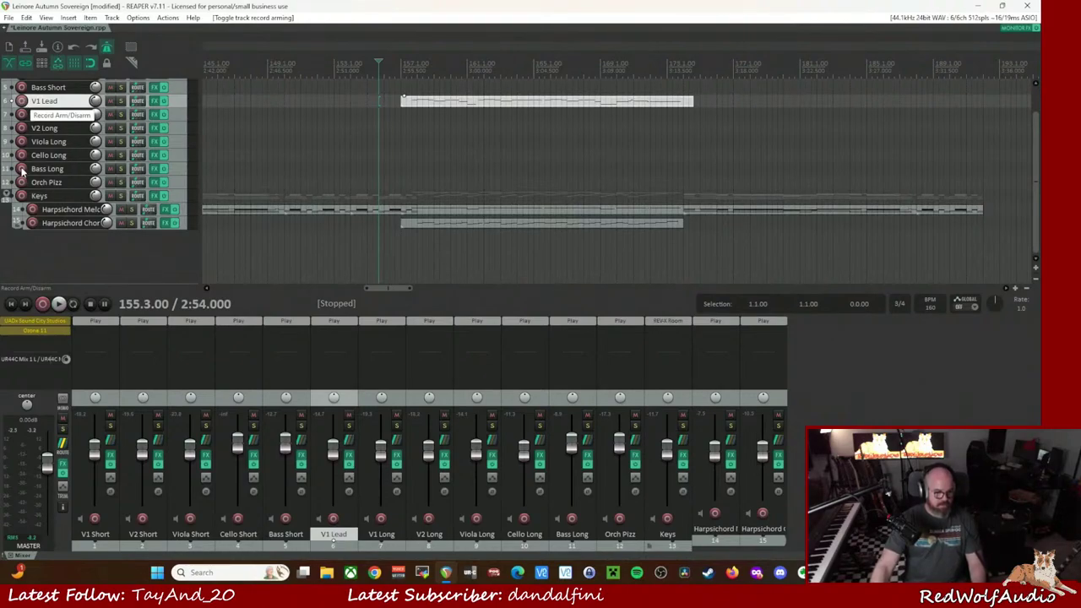
pyautogui.click(21, 169)
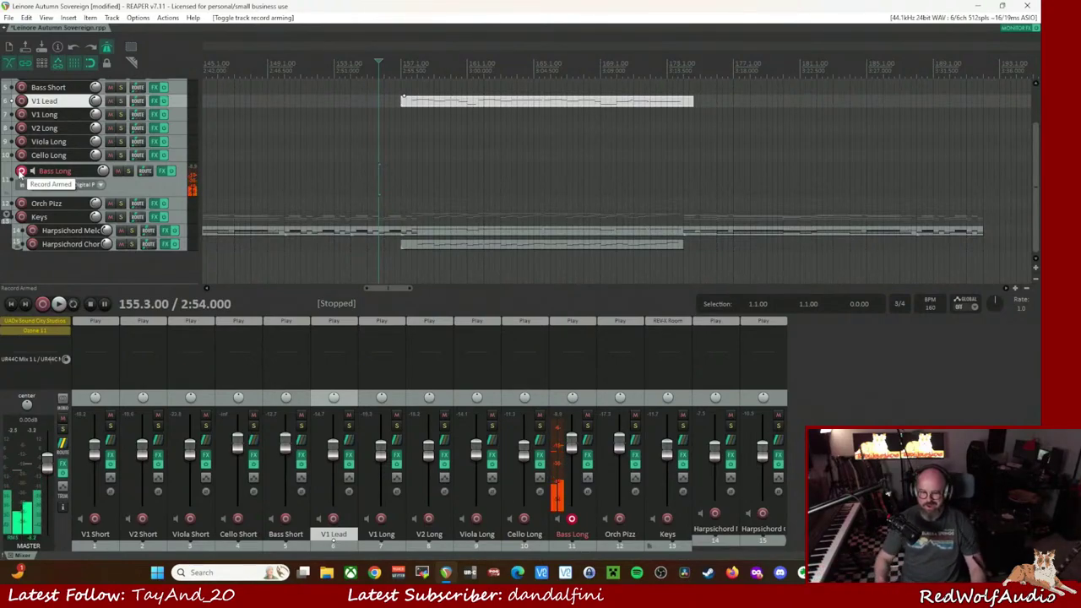
pyautogui.moveTo(389, 291); pyautogui.dragTo(407, 294)
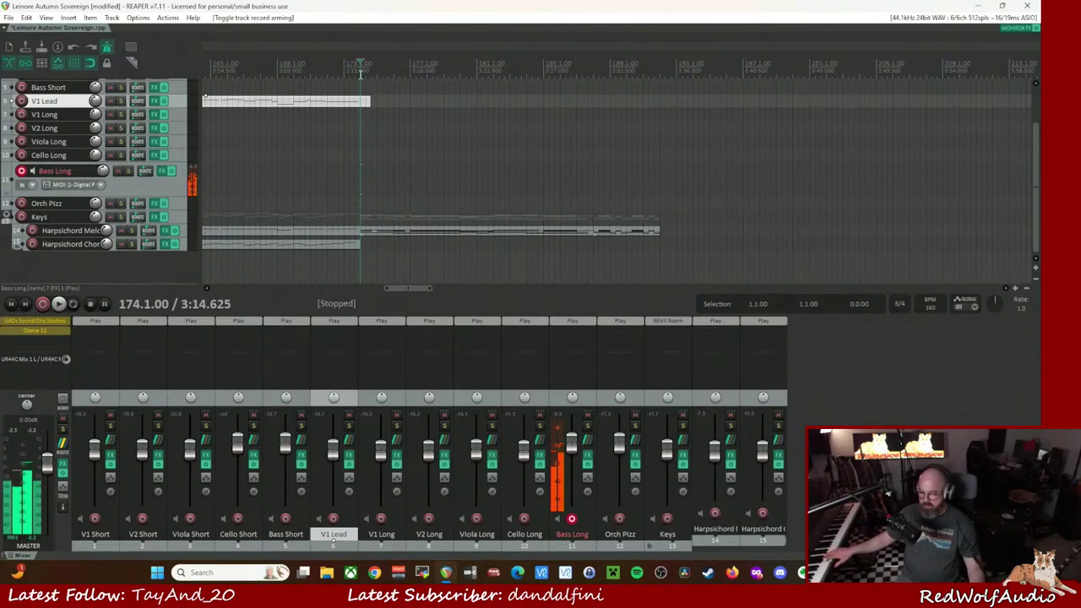
pyautogui.press('space')
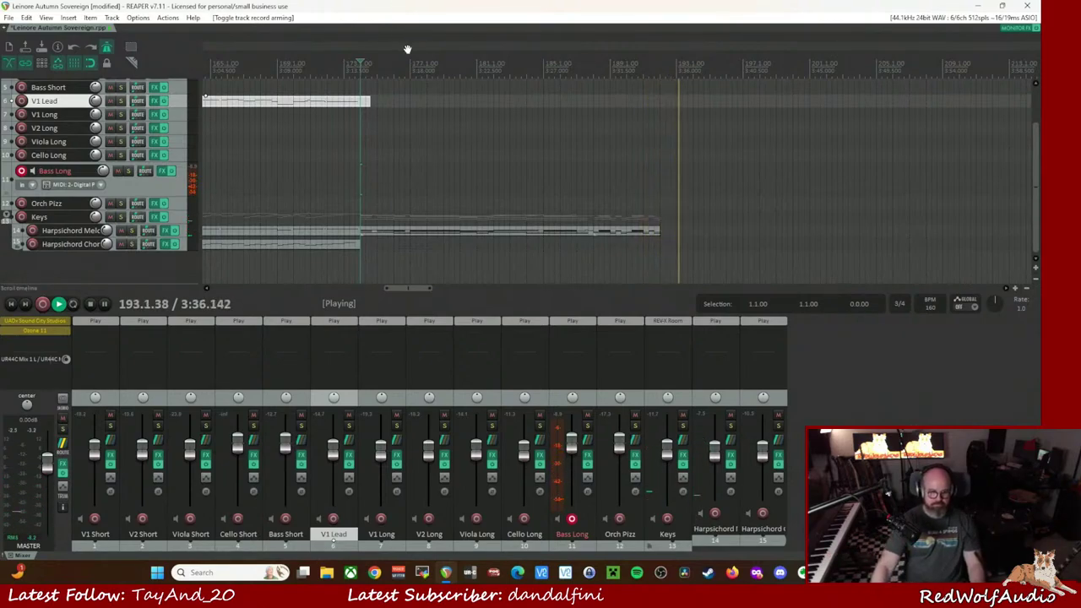
pyautogui.press('space')
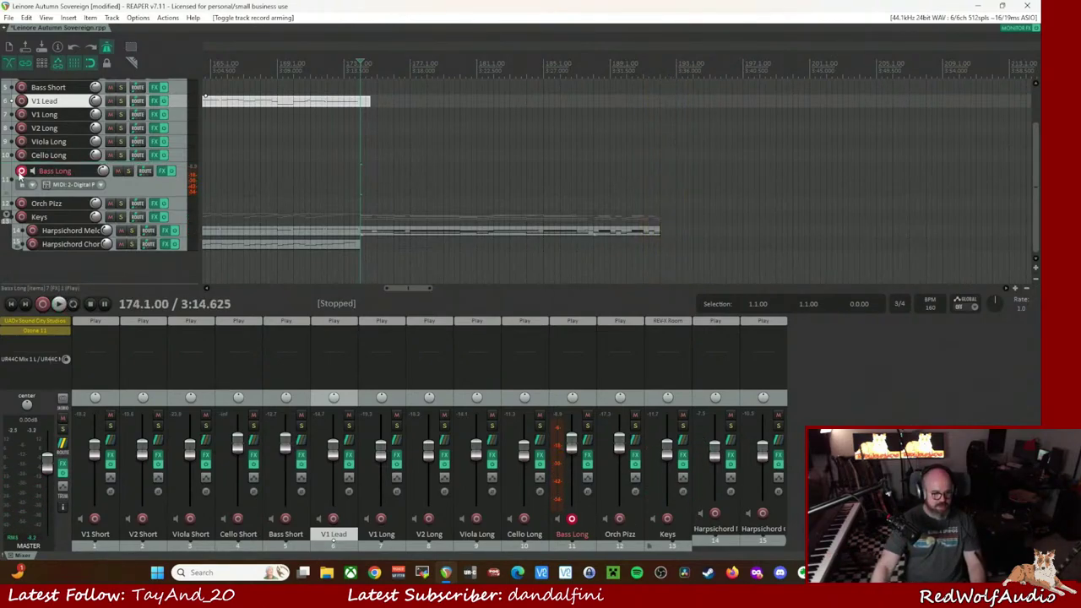
# - Switch record arming from Bass Long to Orch Pizz and play the arrangement from 168.1.00
pyautogui.click(20, 173)
pyautogui.click(21, 182)
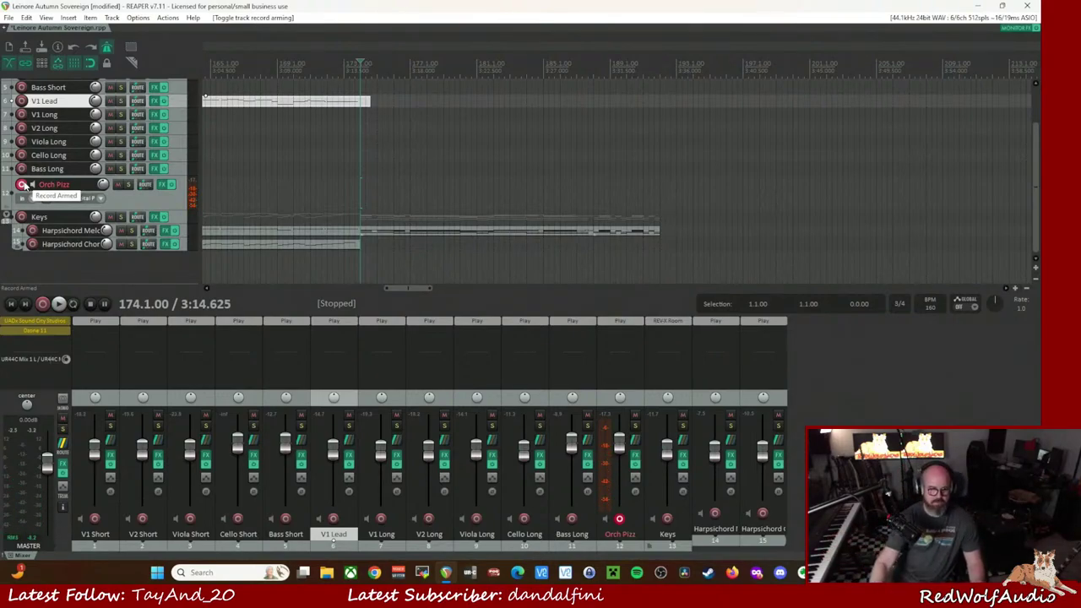
pyautogui.click(260, 67)
pyautogui.press('space')
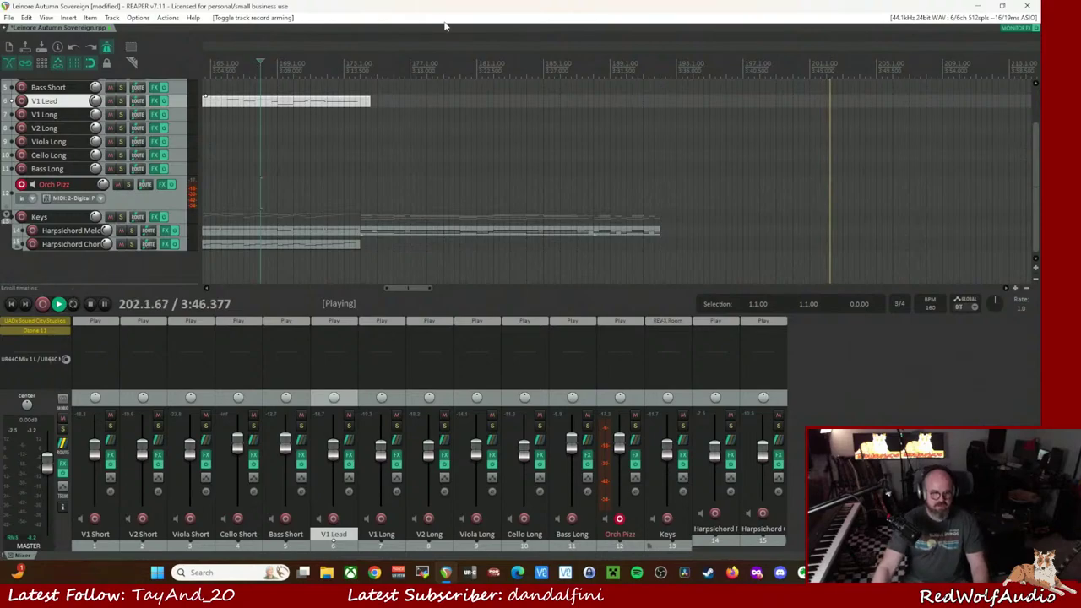
pyautogui.press('space')
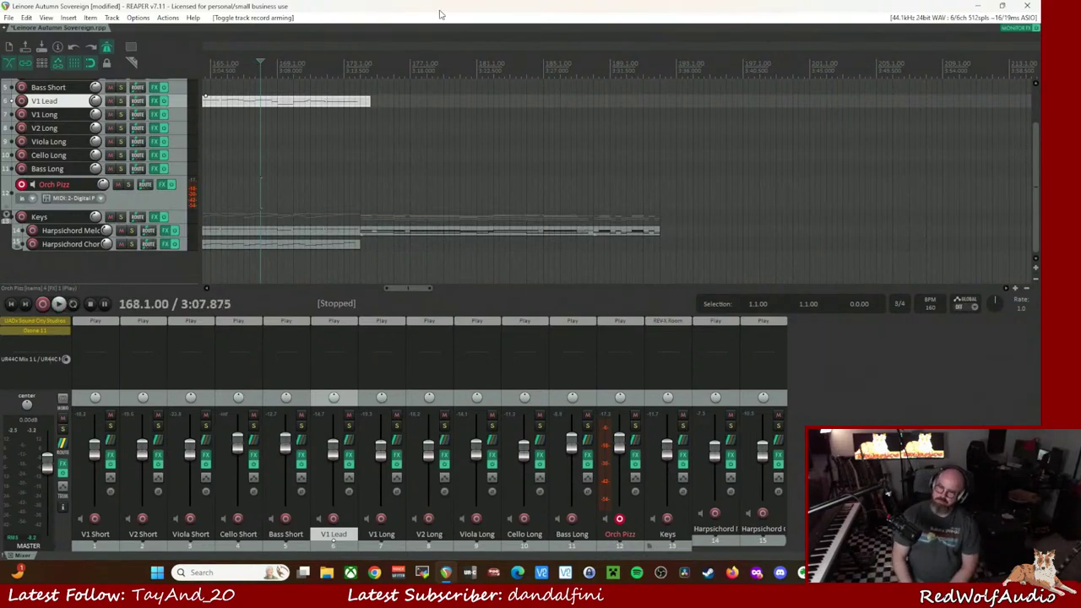
# - Save the project and switch record arming from Orch Pizz to the five short string tracks, V1 Short through Bass Short
pyautogui.hotkey('ctrl', 's')
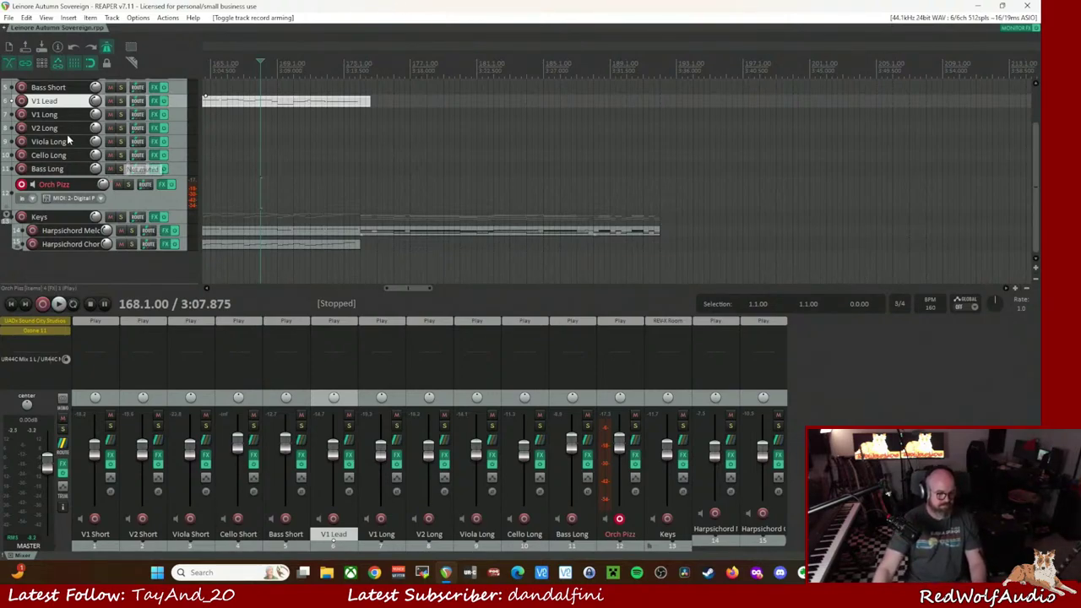
pyautogui.click(21, 184)
pyautogui.scroll(3, 34, 195)
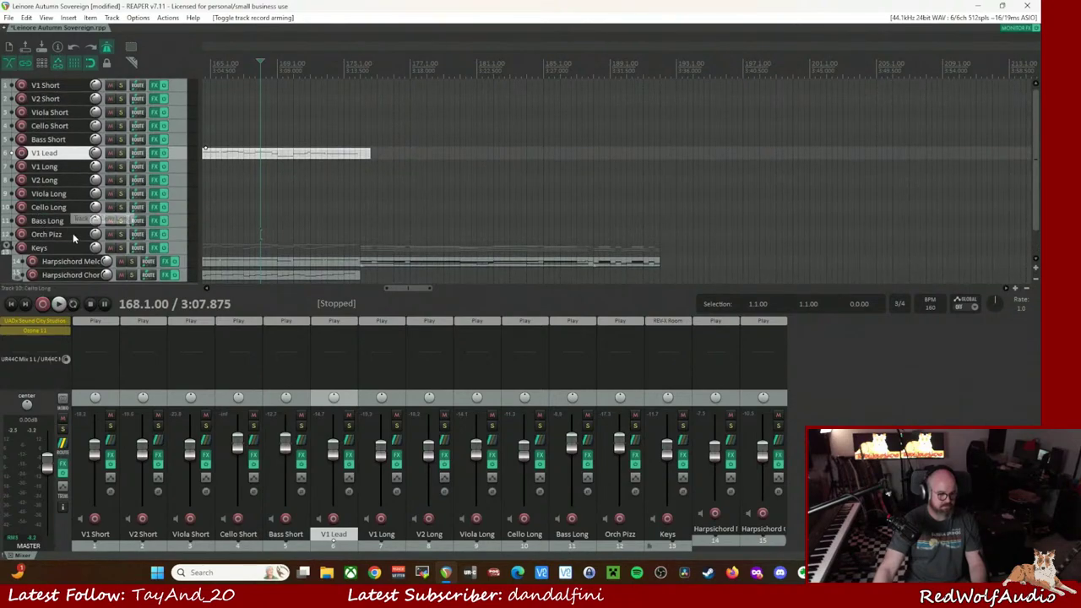
pyautogui.click(21, 140)
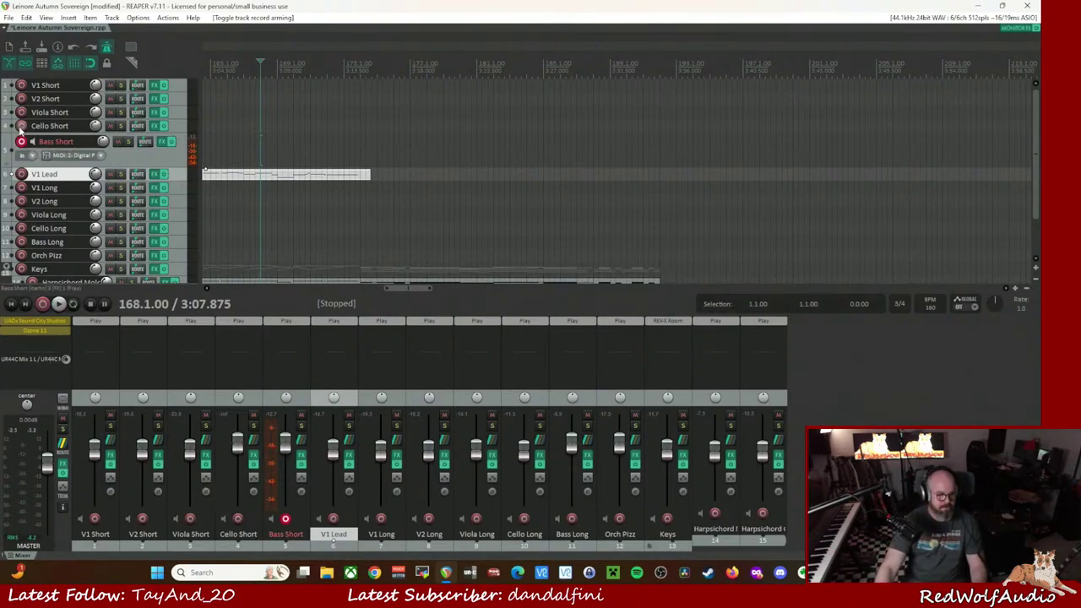
pyautogui.click(21, 125)
pyautogui.click(22, 112)
pyautogui.click(21, 98)
pyautogui.click(23, 87)
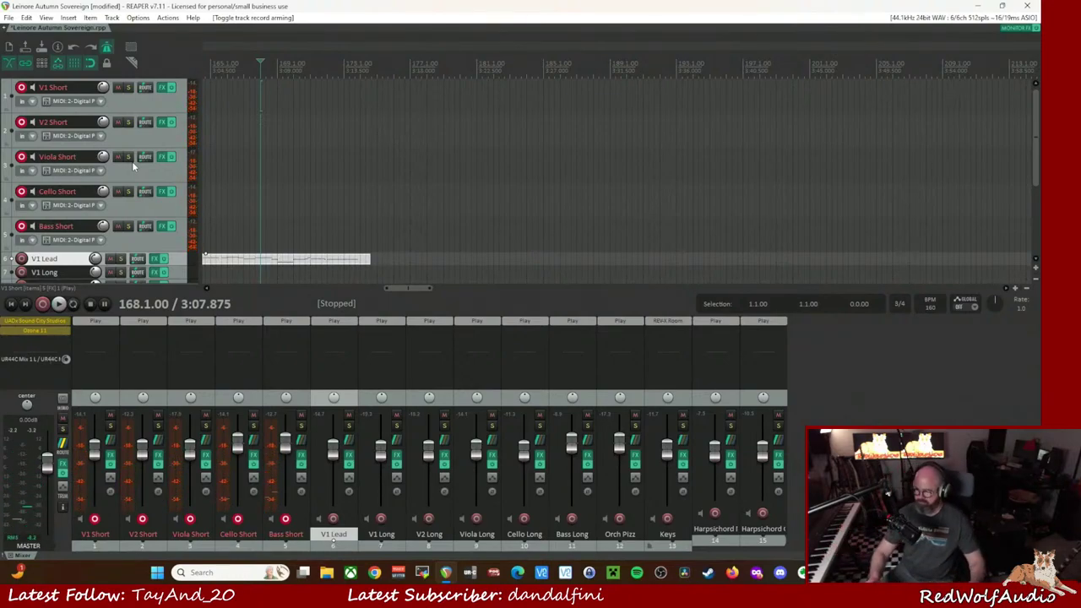
# - Play the arrangement from measure 168 twice to rehearse a short-strings part over the harpsichord ending
pyautogui.scroll(-5, 427, 177)
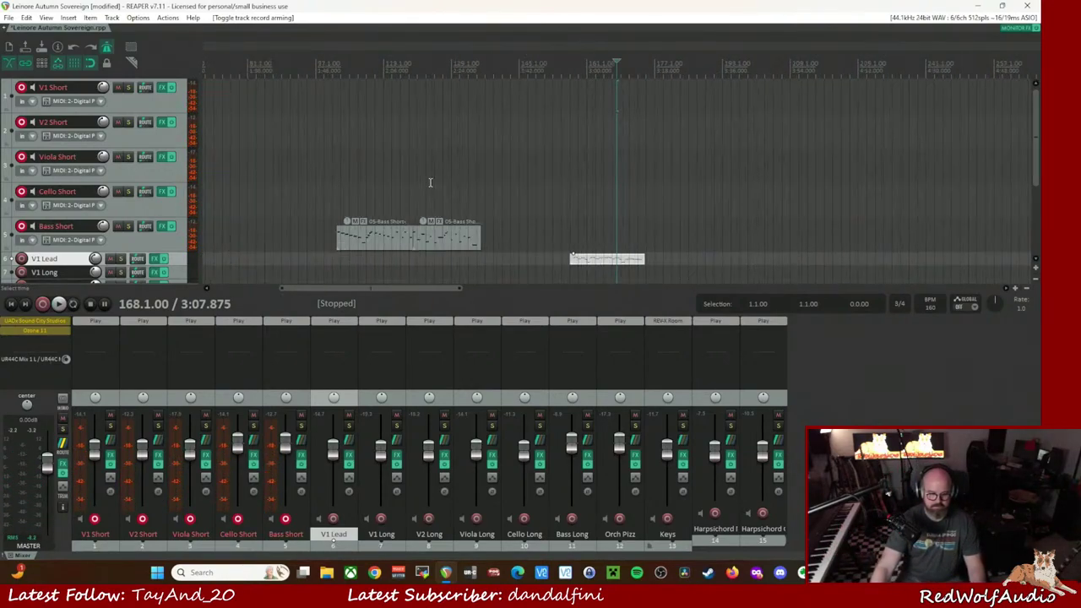
pyautogui.moveTo(1035, 154); pyautogui.dragTo(1032, 240)
pyautogui.press('space')
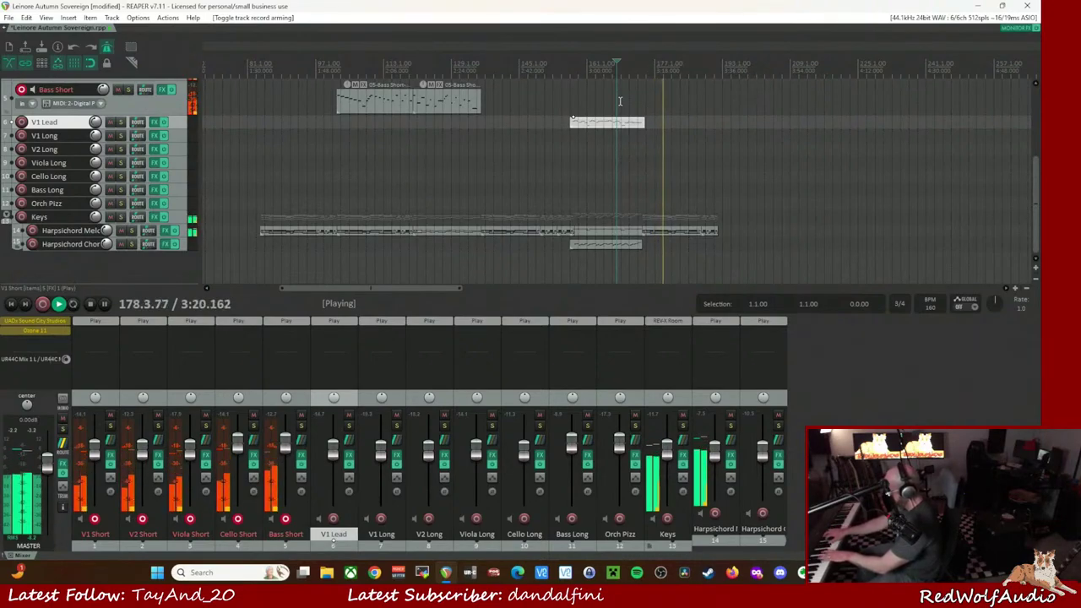
pyautogui.press('space')
pyautogui.press('space')
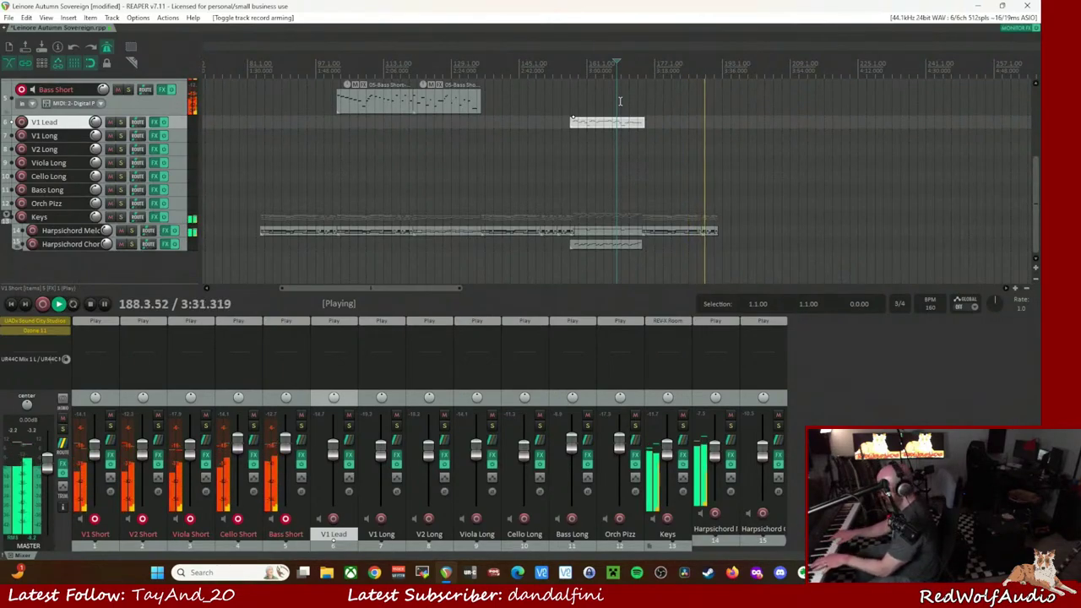
pyautogui.press('space')
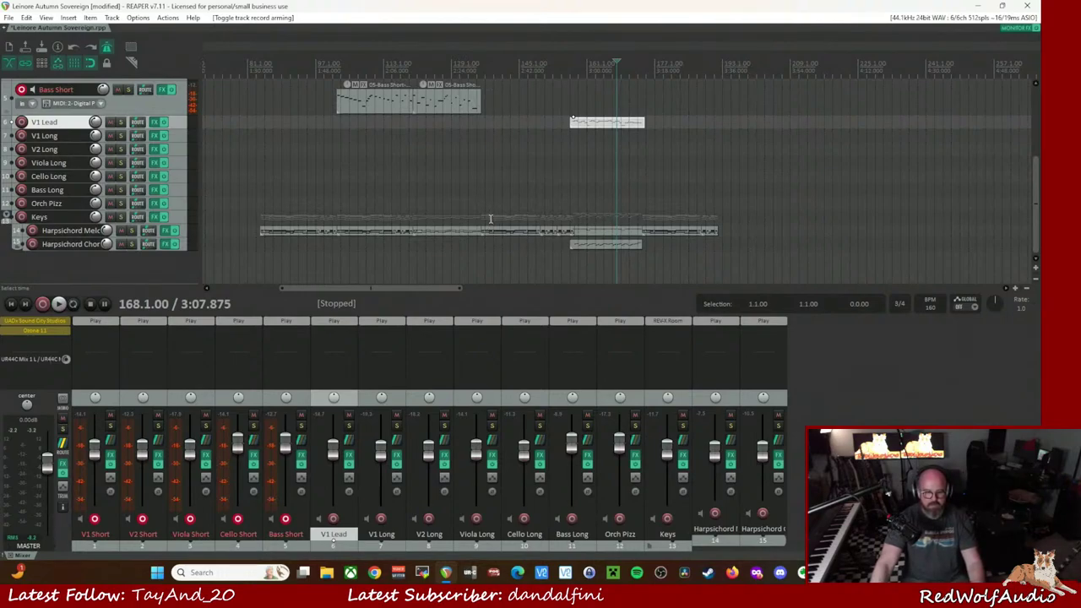
# - Play the passage starting at the second Bass Short item to review its harpsichord melody
pyautogui.click(421, 87)
pyautogui.press('space')
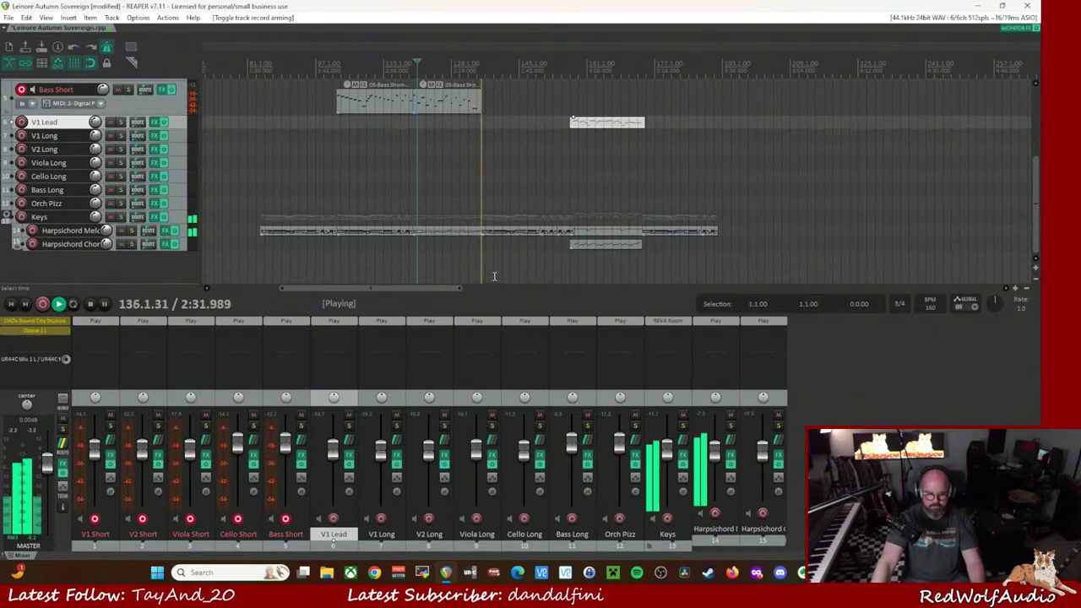
pyautogui.press('space')
# - Copy the Harpsichord Melody item beneath the second Bass Short item to the end of its track, and place the edit cursor at 171.1.00
pyautogui.moveTo(438, 236); pyautogui.dragTo(746, 221)
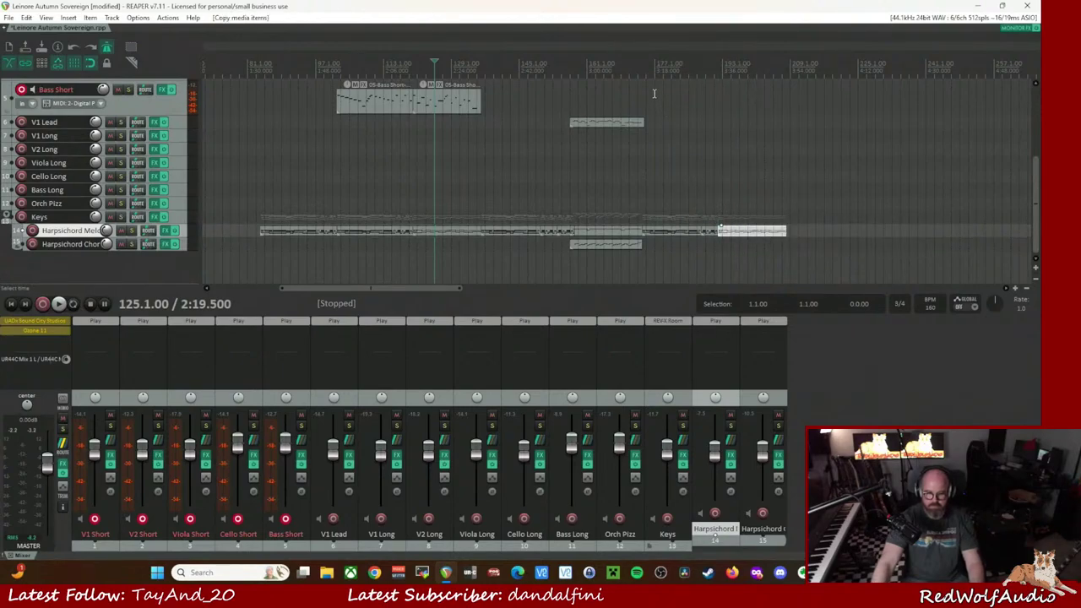
pyautogui.click(629, 65)
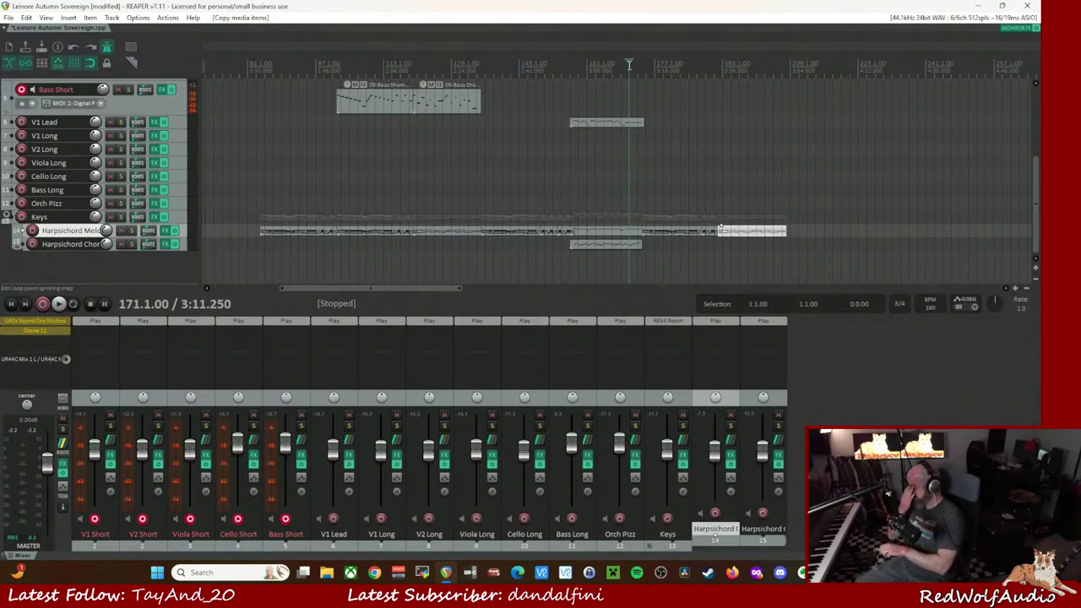
# - Save the project and add an empty track directly beneath Harpsichord Melody
pyautogui.hotkey('ctrl', 's')
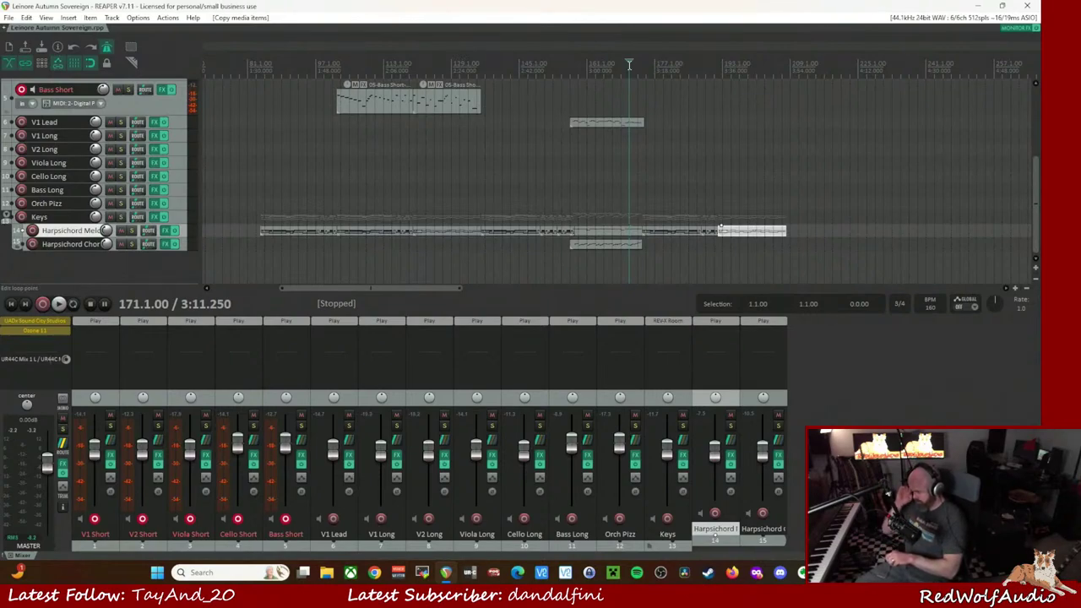
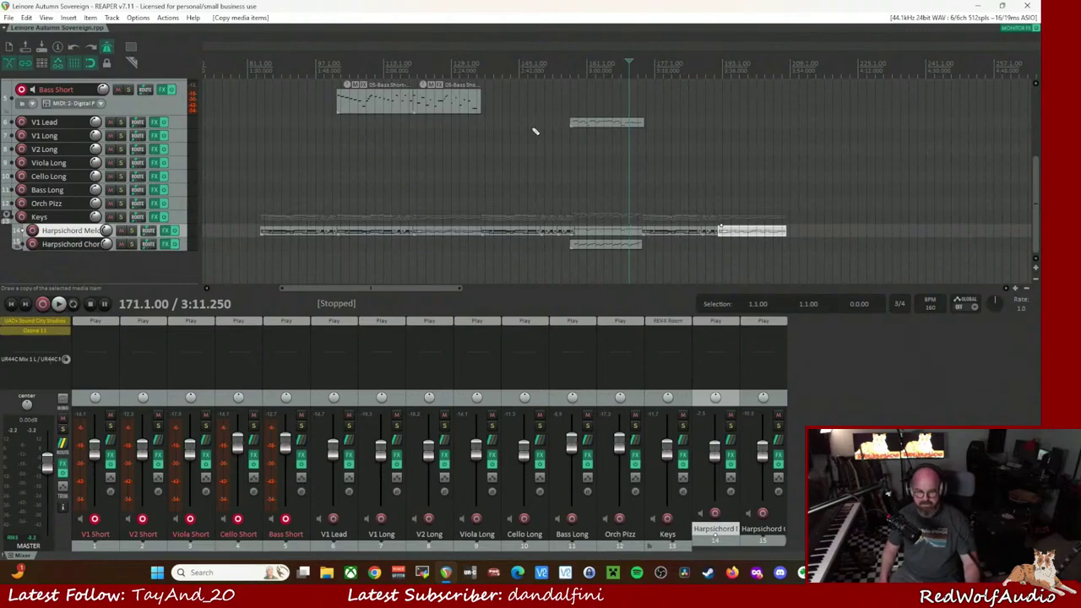
pyautogui.hotkey('ctrl', 't')
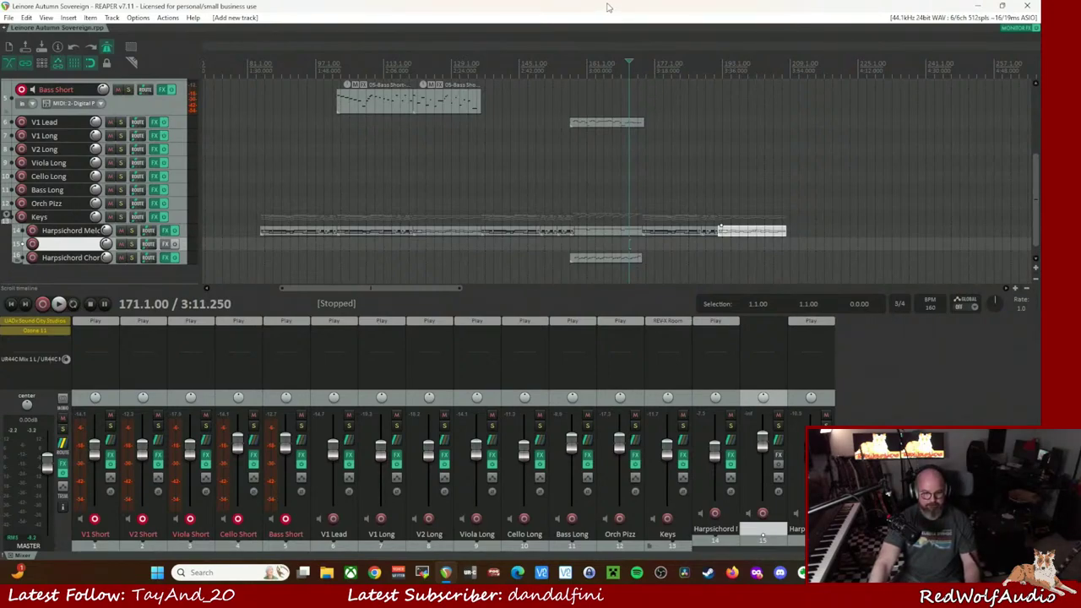
# - Record a MIDI take on the five armed short string tracks from 171.1.00 to about measure 208, keeping all recorded files
pyautogui.hotkey('ctrl', 'r')
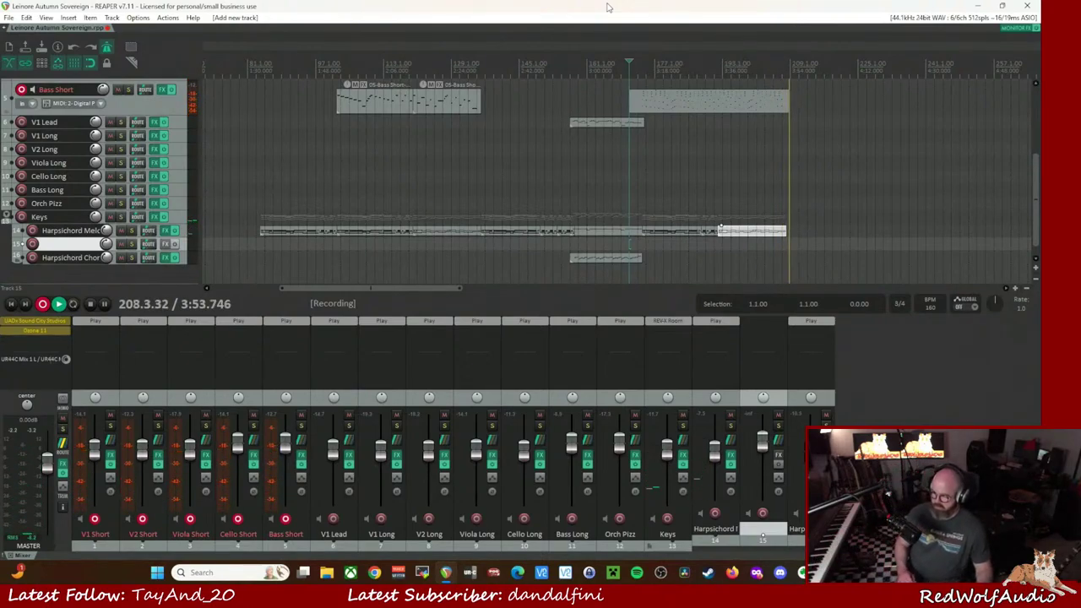
pyautogui.press('space')
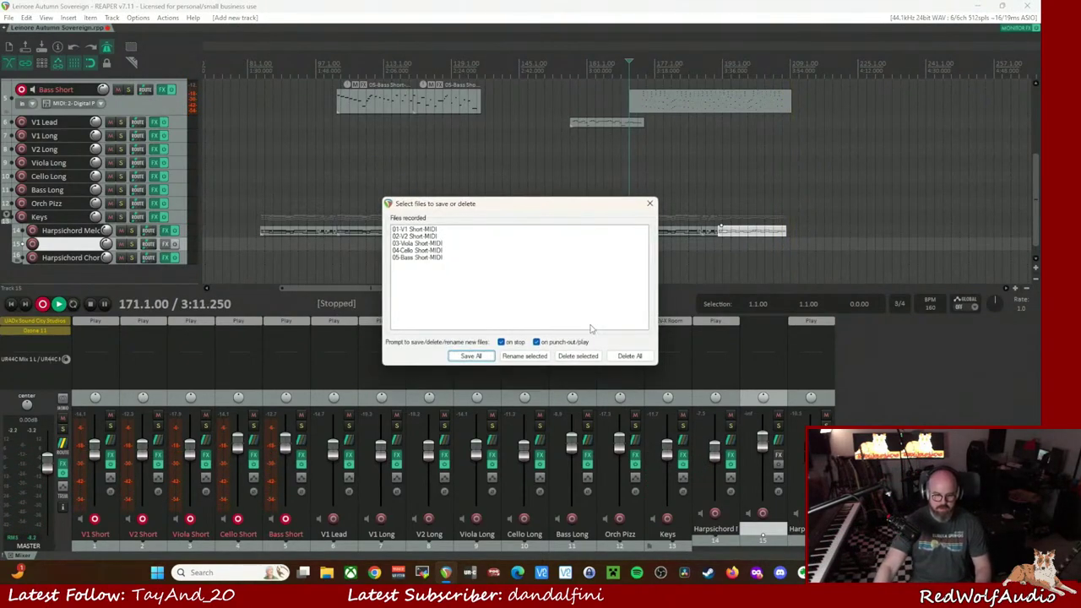
pyautogui.click(471, 355)
# - Delete the newly recorded items on V1 Short, V2 Short, Viola Short and Cello Short, keeping only the Bass Short take
pyautogui.scroll(3, 736, 222)
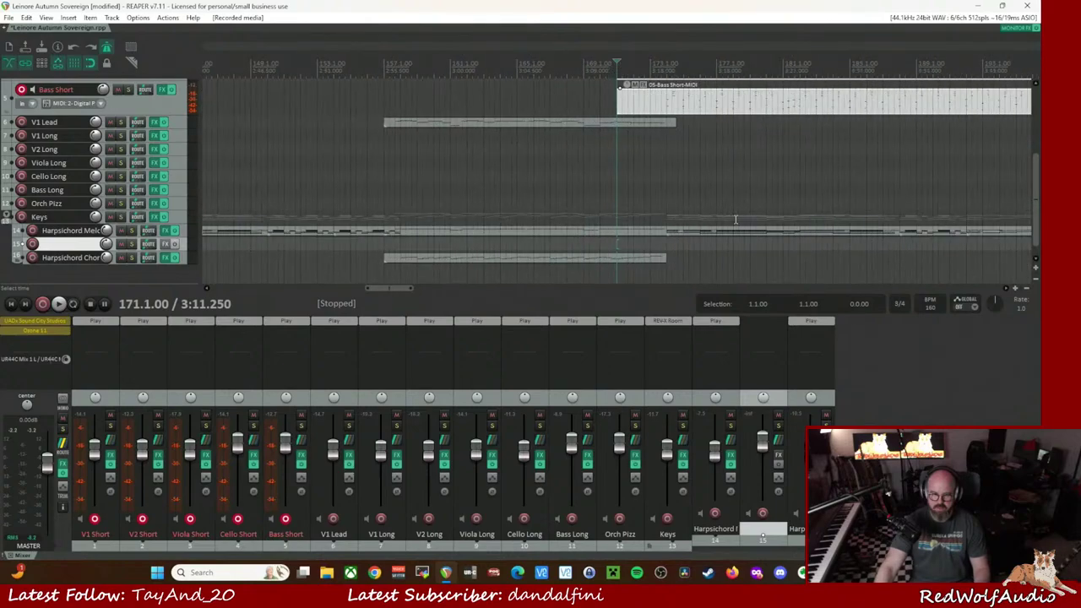
pyautogui.scroll(-3, 736, 221)
pyautogui.scroll(3, 833, 246)
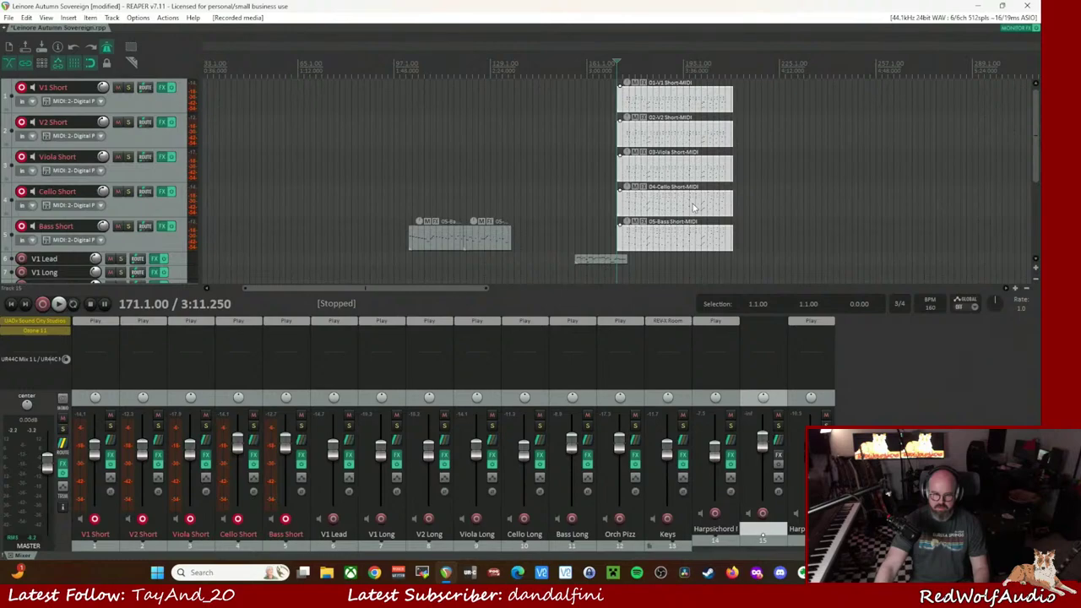
pyautogui.moveTo(695, 207); pyautogui.dragTo(691, 99)
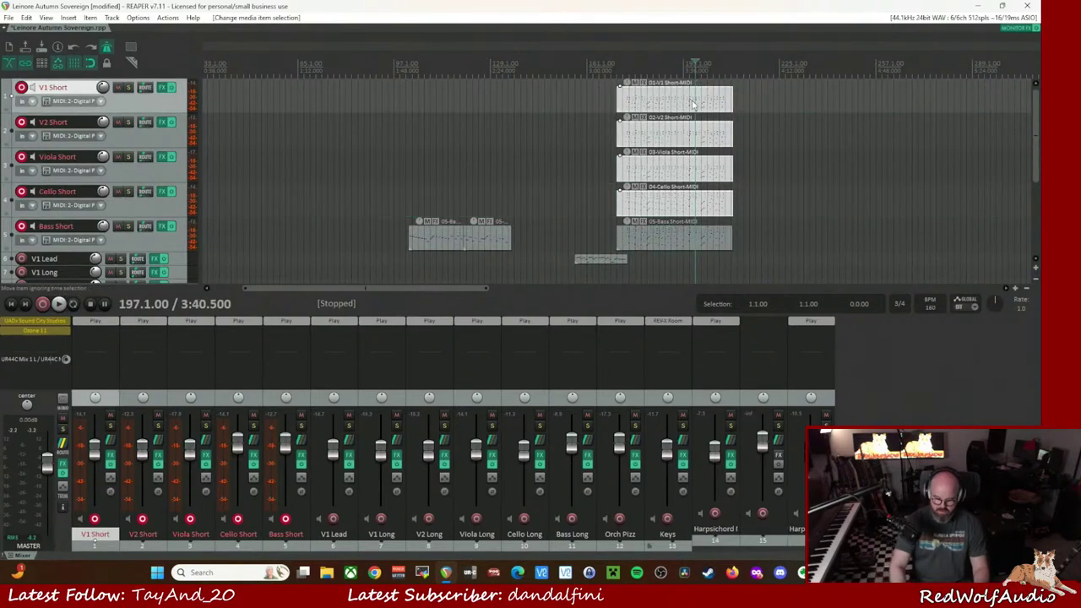
pyautogui.press('Delete')
# - Quantize the position and length of all notes in the new Bass Short item to a straight 1/8 grid at 100% strength
pyautogui.doubleClick(644, 239)
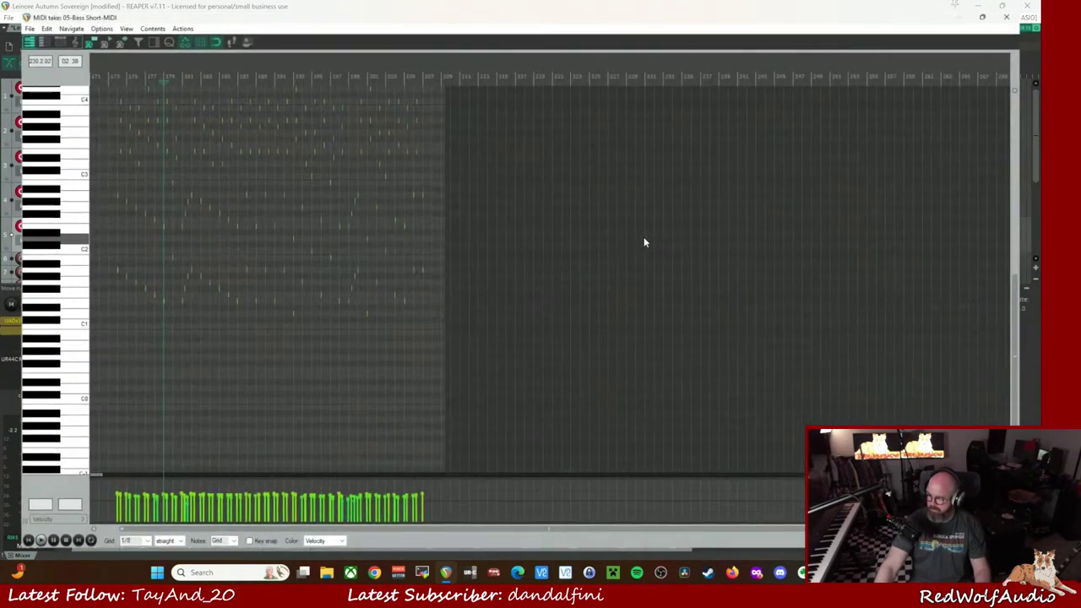
pyautogui.scroll(5, 403, 335)
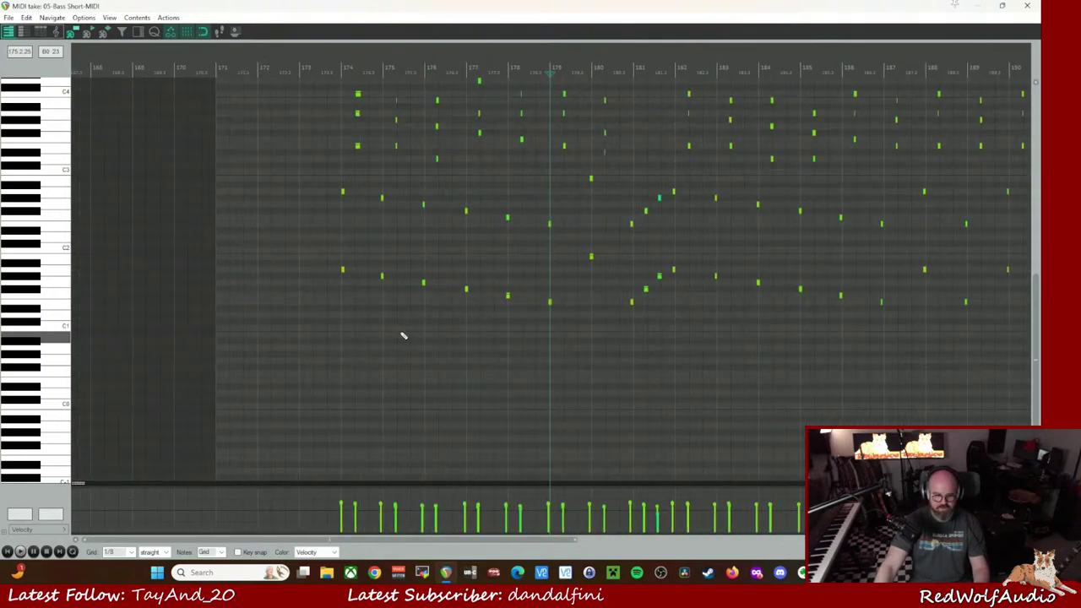
pyautogui.scroll(-2, 543, 306)
pyautogui.scroll(1, 543, 306)
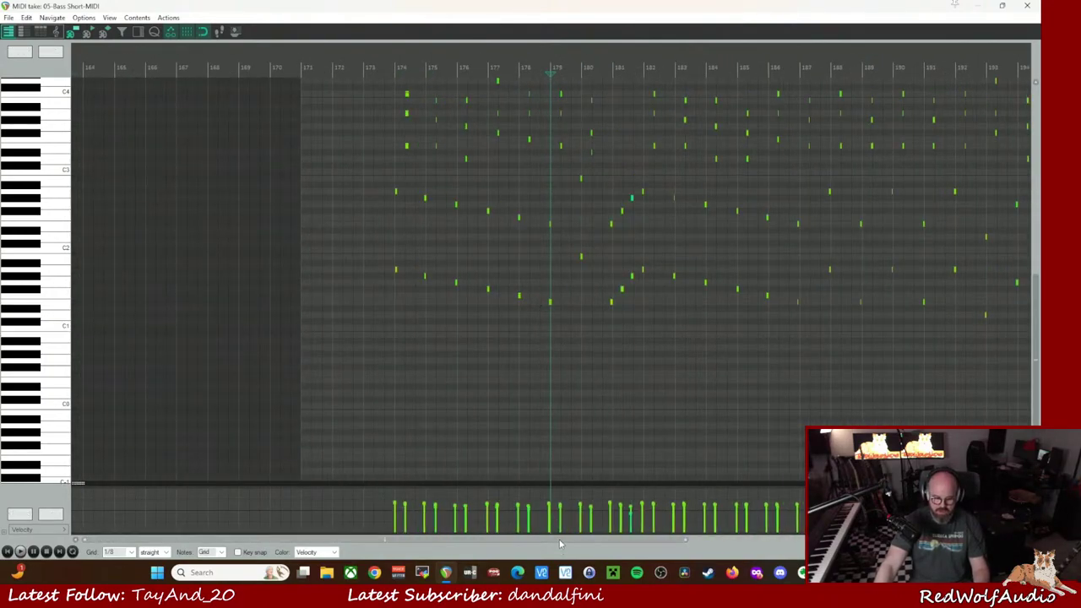
pyautogui.hscroll(5, 559, 542)
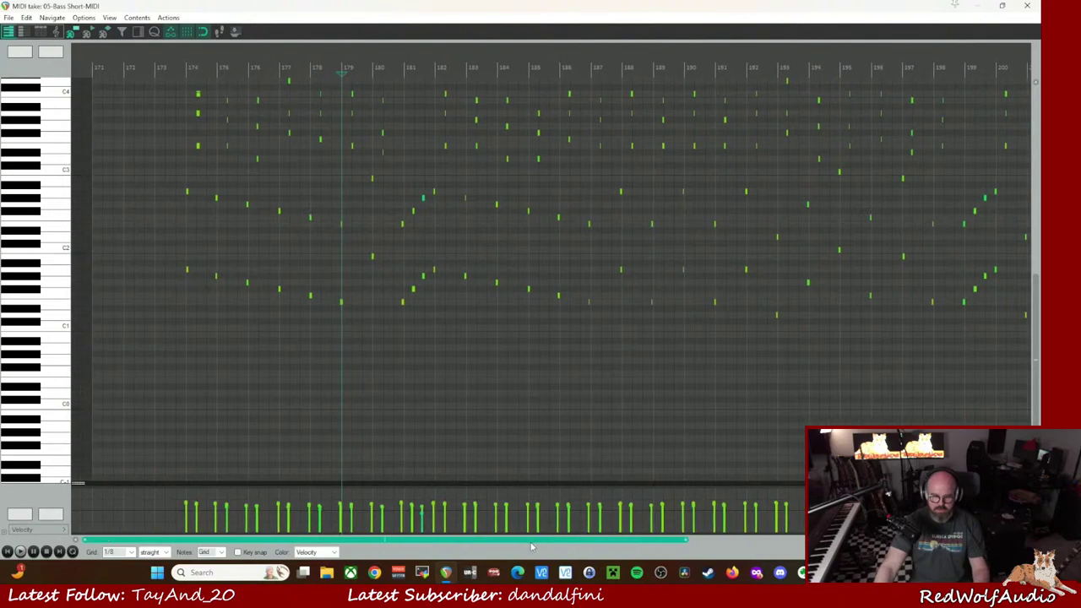
pyautogui.hotkey('ctrl', 'a')
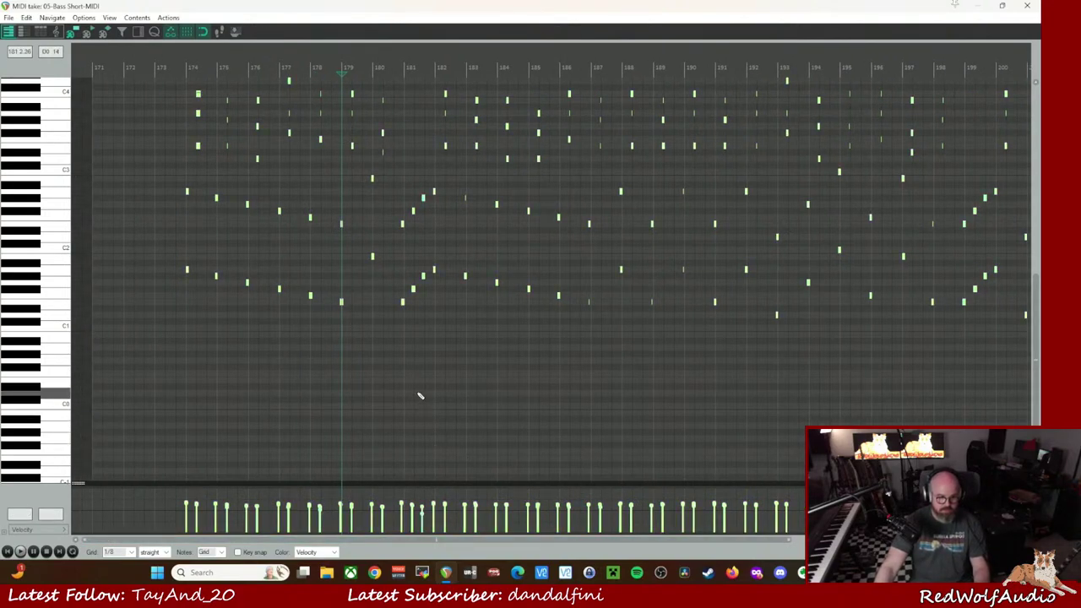
pyautogui.click(403, 303)
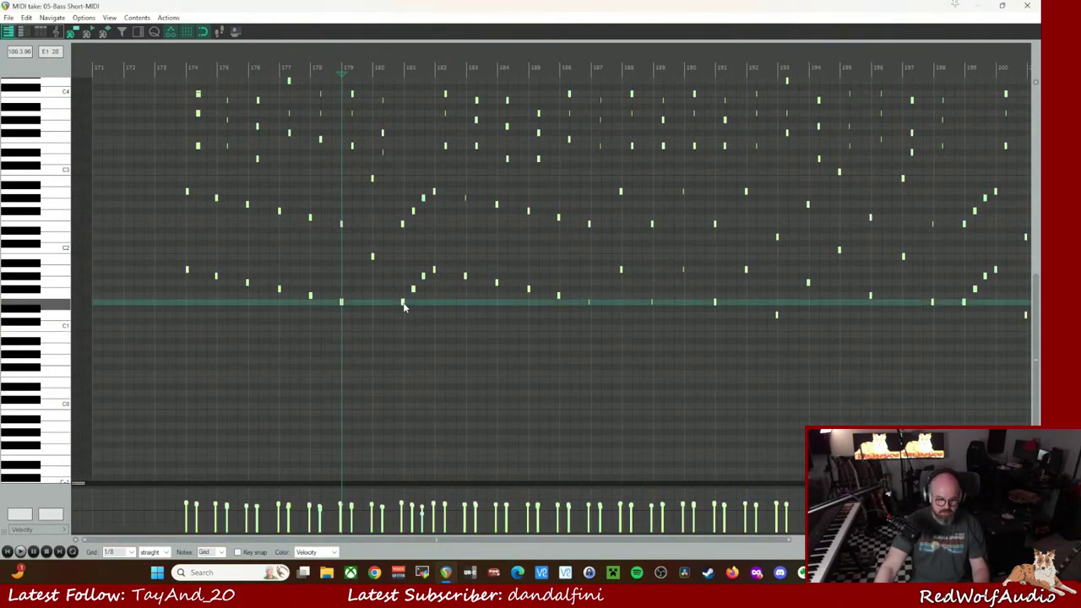
pyautogui.moveTo(404, 302); pyautogui.dragTo(407, 302)
pyautogui.hotkey('ctrl', 'q')
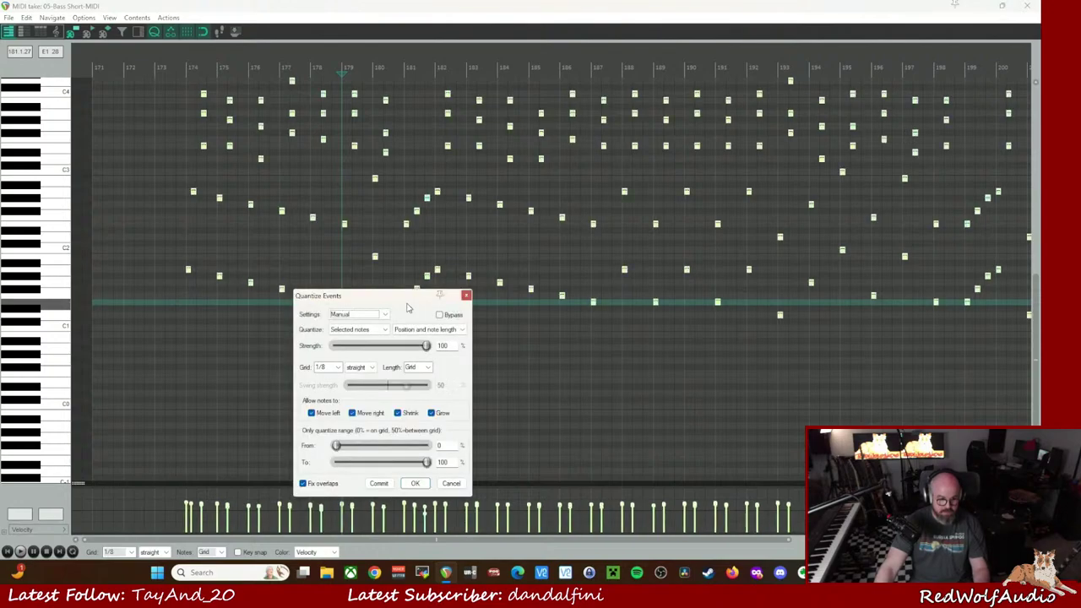
pyautogui.click(414, 484)
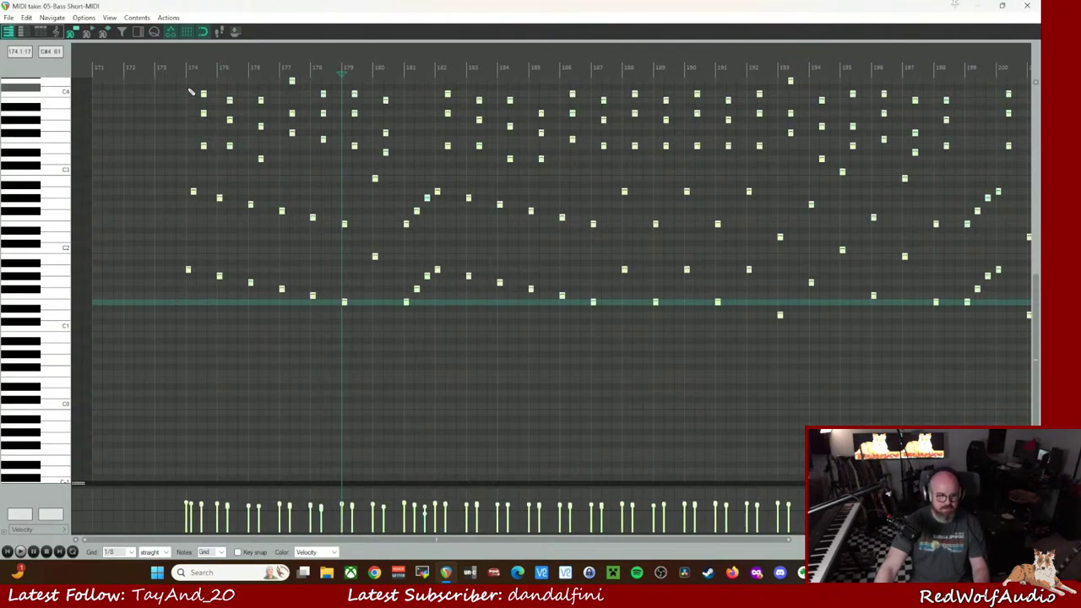
# - Play the quantized notes briefly from just before measure 174 to check the opening
pyautogui.click(180, 69)
pyautogui.press('space')
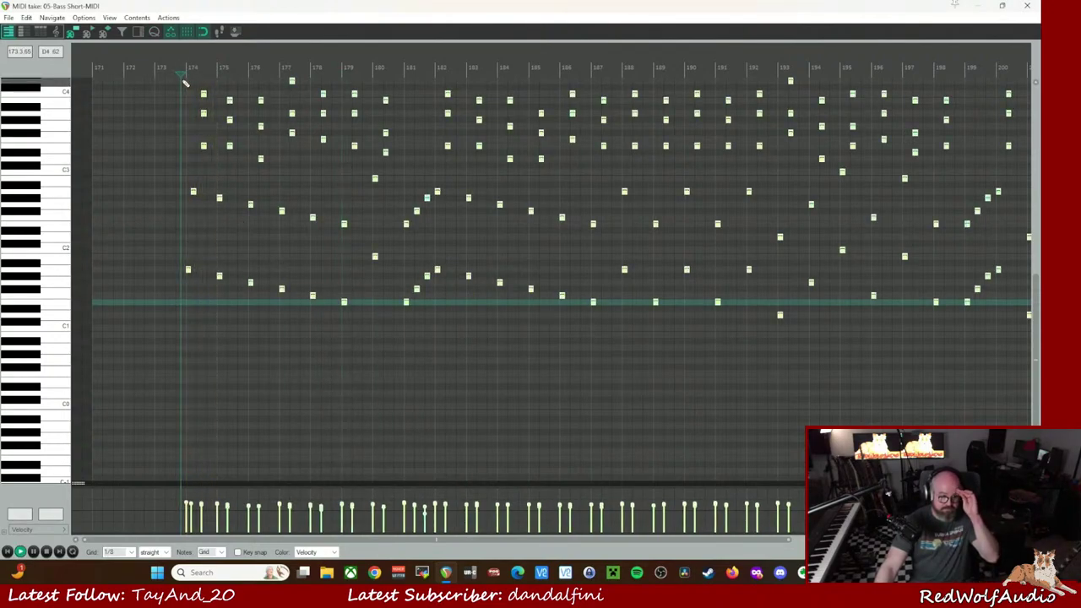
pyautogui.press('space')
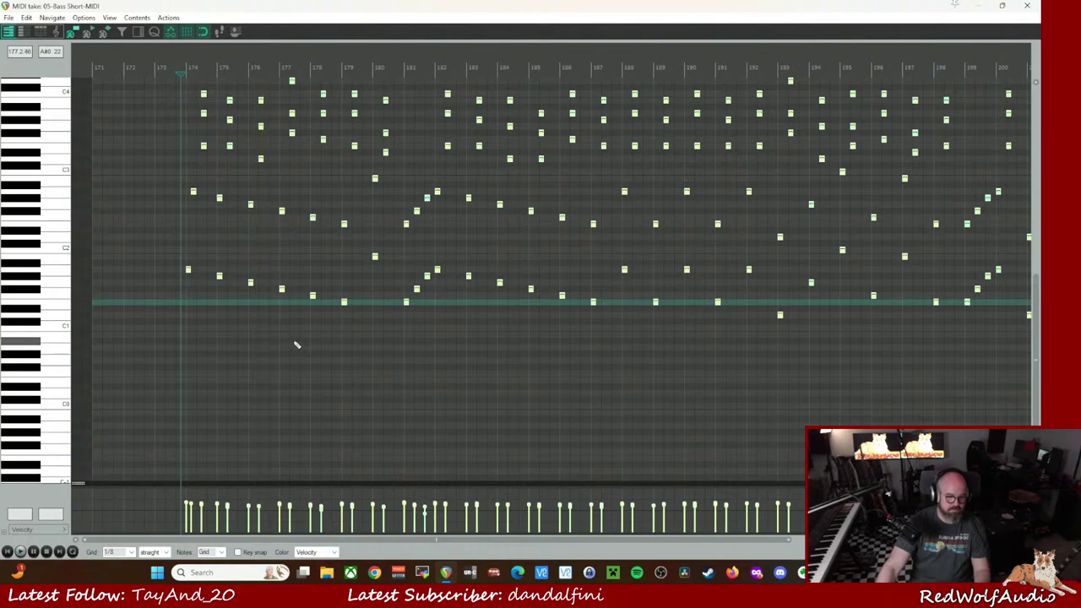
# - Shift the upper bass note and first three-note chord of measure 174 so the upper note lines up with the low note on the downbeat
pyautogui.click(193, 194)
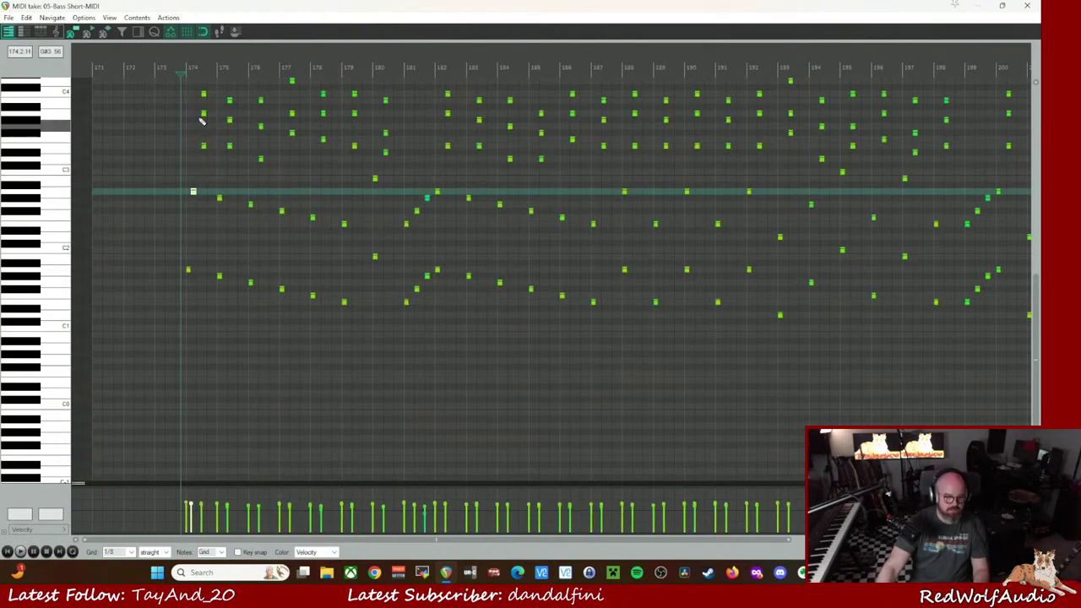
pyautogui.keyDown('ctrl'); pyautogui.click(203, 94); pyautogui.keyUp('ctrl')
pyautogui.moveTo(205, 145); pyautogui.dragTo(209, 150)
pyautogui.press('space')
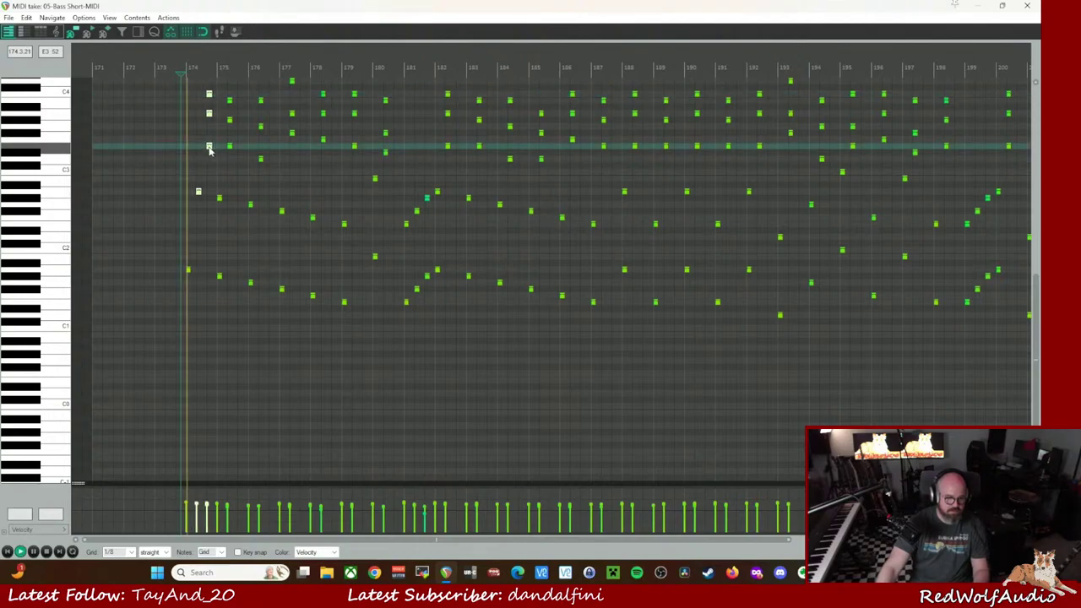
pyautogui.press('space')
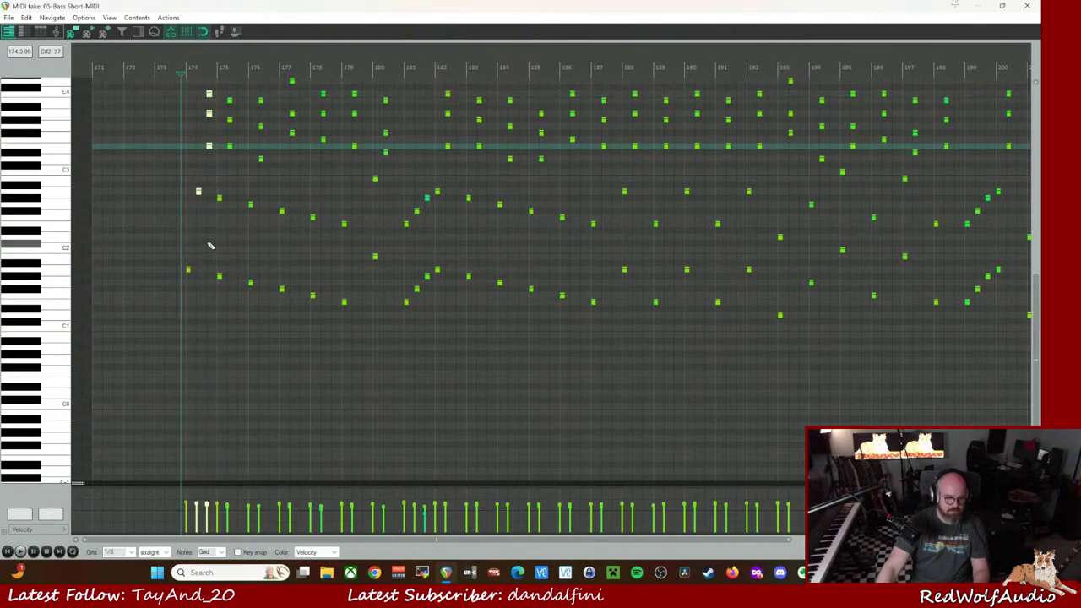
pyautogui.moveTo(198, 196); pyautogui.dragTo(188, 195)
# - Play the corrected Bass Short part from just before measure 174 through measure 208, and return to the arrangement
pyautogui.press('space')
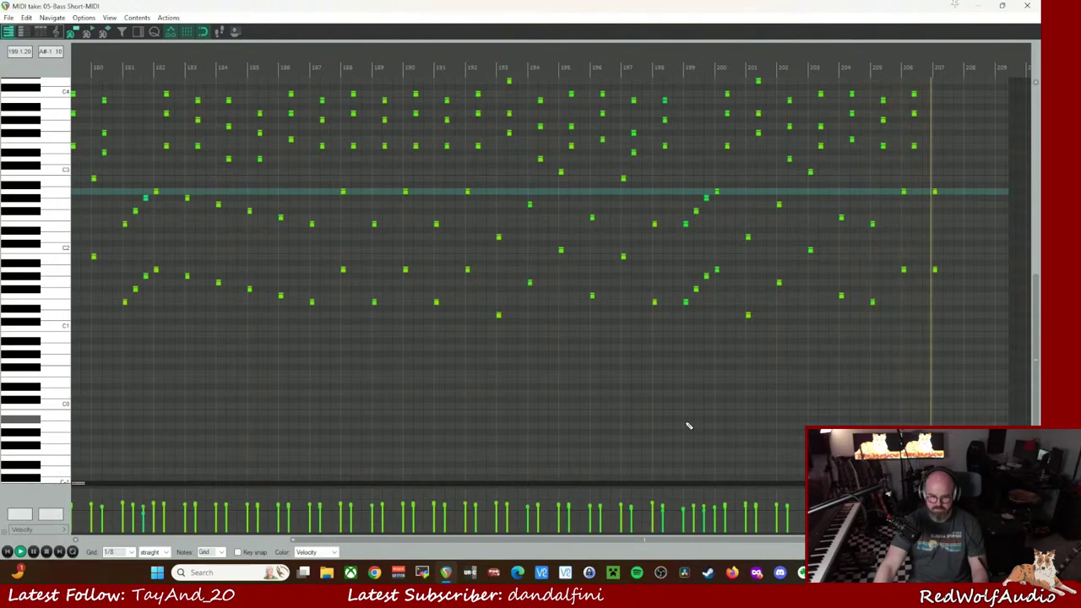
pyautogui.click(1027, 6)
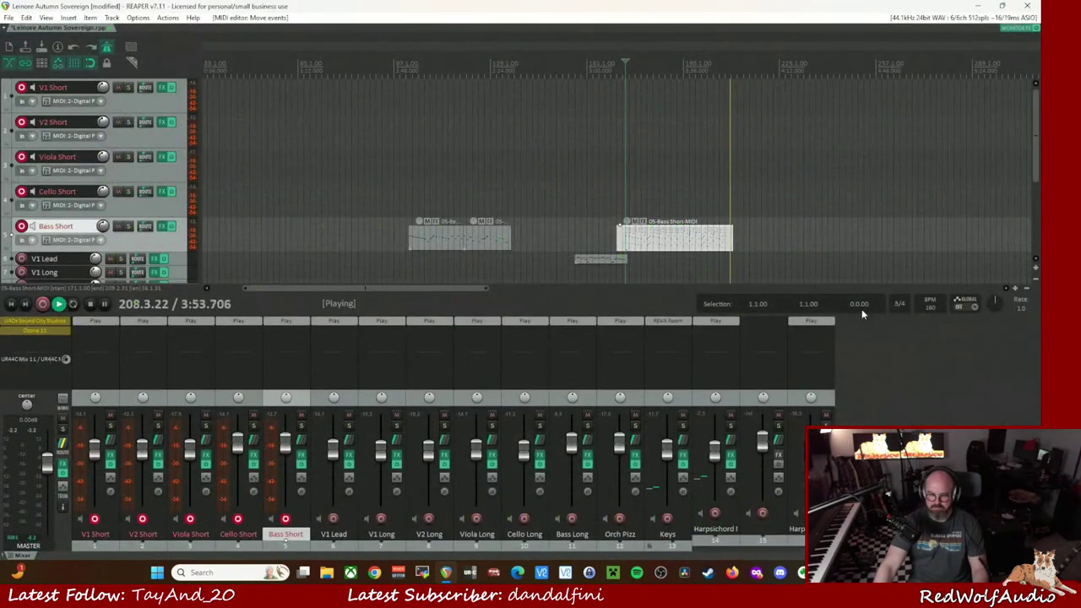
pyautogui.press('space')
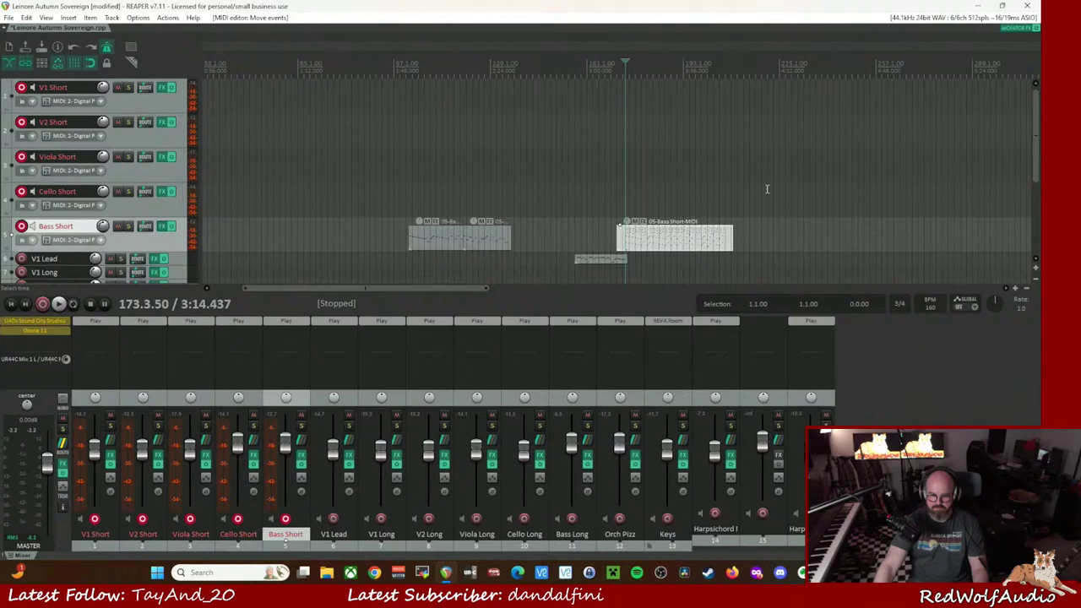
# - Split the new Bass Short item at measure 174 and delete the empty lead-in before it
pyautogui.moveTo(1037, 129)
pyautogui.mouseDown()
pyautogui.moveTo(1037, 182)
pyautogui.moveTo(1037, 142)
pyautogui.mouseUp()
pyautogui.click(654, 217)
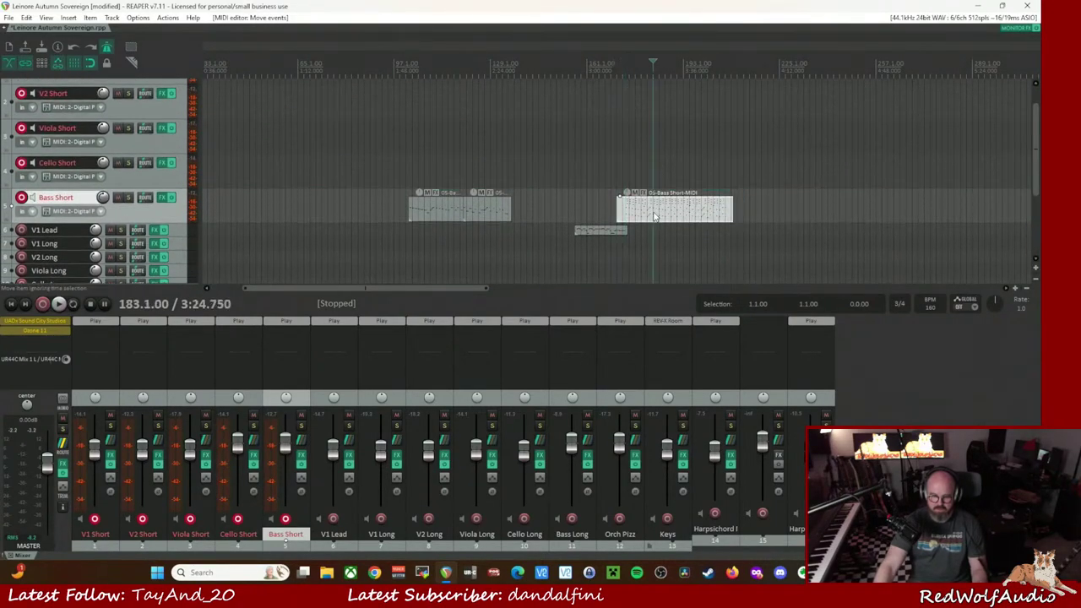
pyautogui.scroll(5, 654, 217)
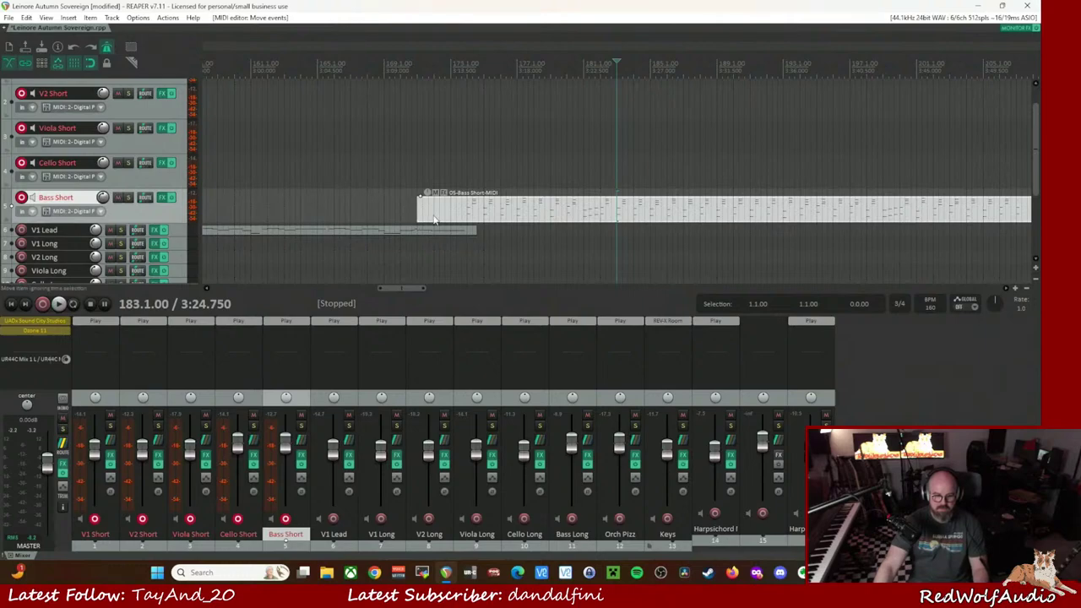
pyautogui.click(467, 216)
pyautogui.press('s')
pyautogui.click(452, 215)
pyautogui.press('Delete')
# - Trim the end of the new Bass Short item to 208.1.00, removing only the leftover tail
pyautogui.moveTo(409, 292); pyautogui.dragTo(439, 290)
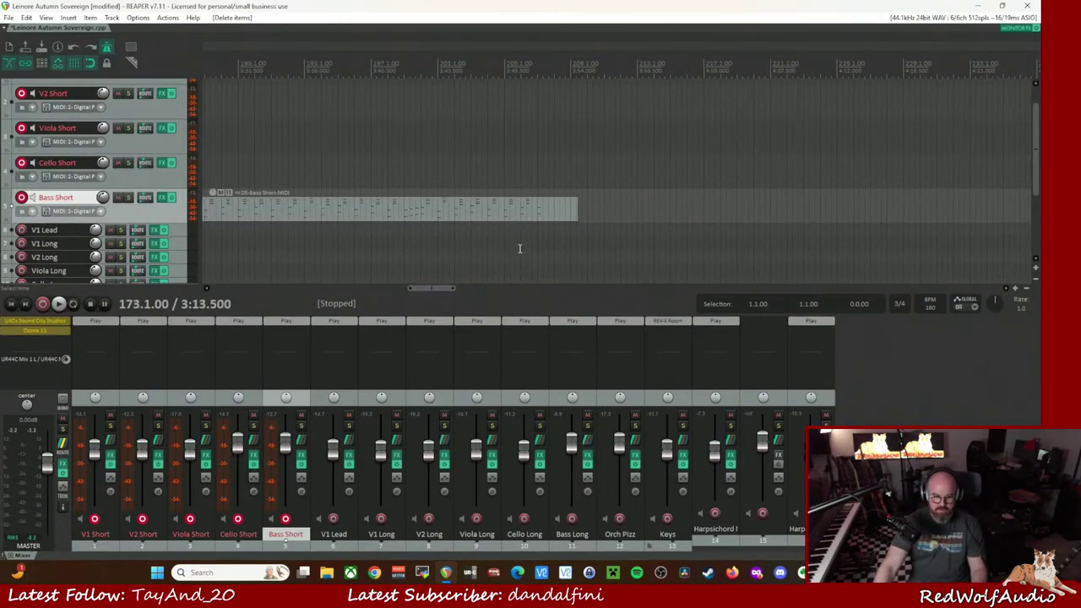
pyautogui.click(554, 214)
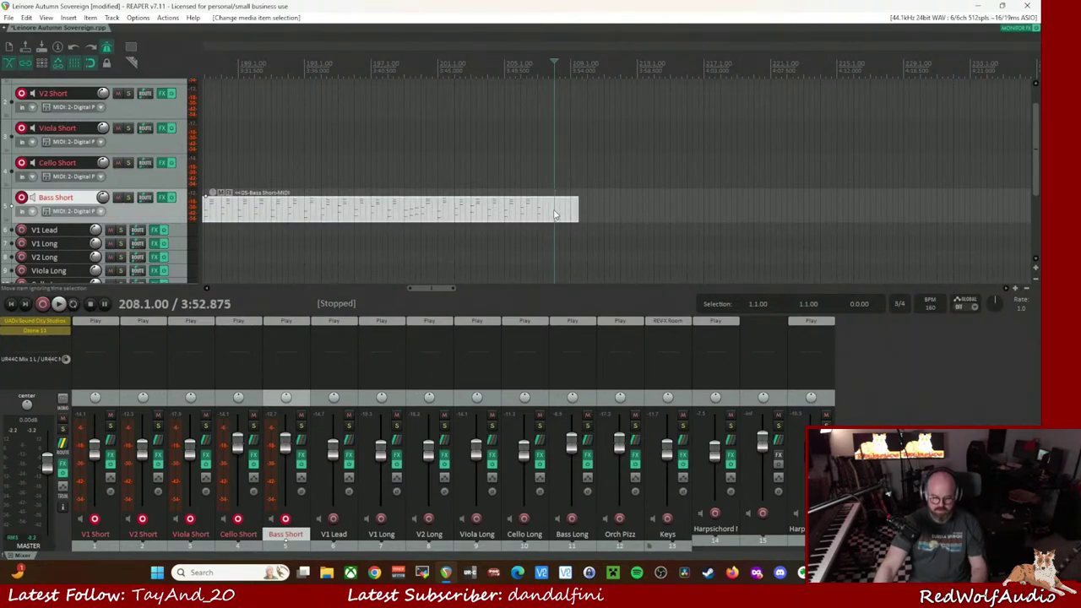
pyautogui.press('Delete')
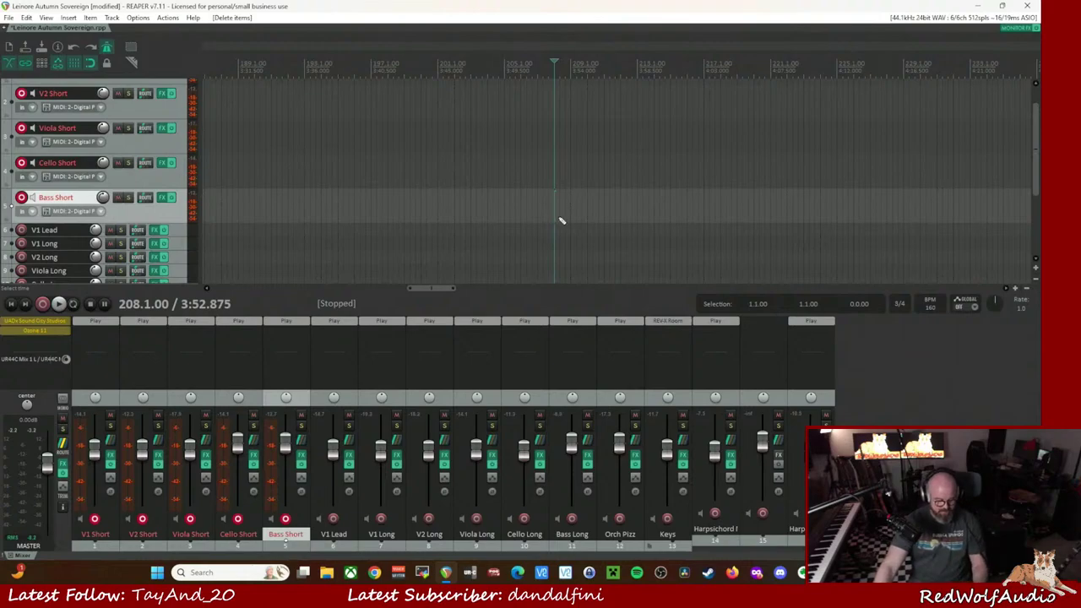
pyautogui.hotkey('ctrl', 'z')
pyautogui.click(559, 215)
pyautogui.press('s')
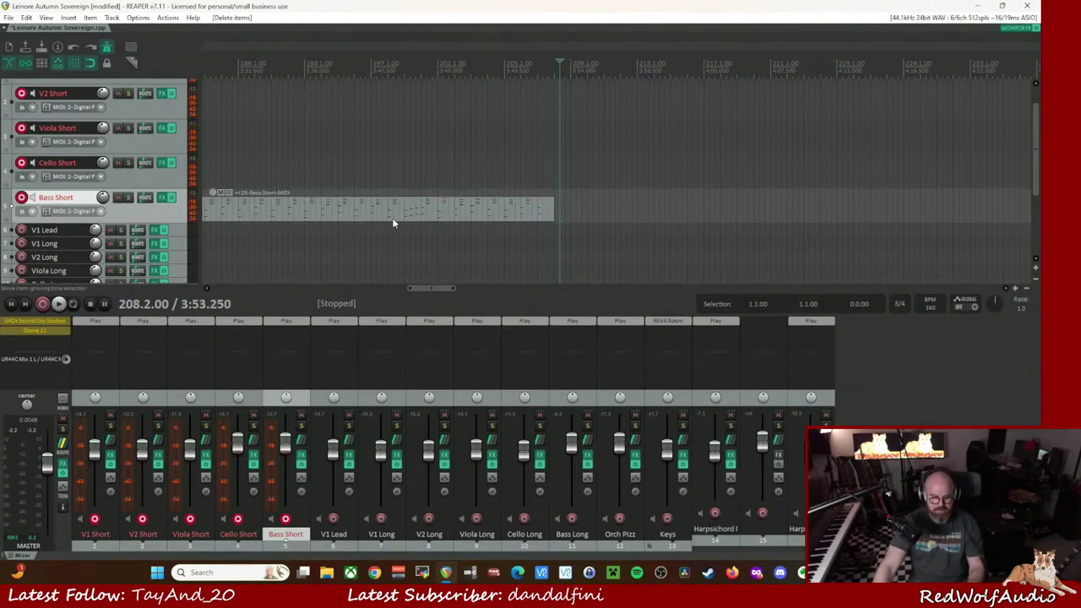
# - Copy the trimmed Bass Short item to the Cello Short, Viola Short, V2 Short and V1 Short tracks at the same position
pyautogui.click(379, 222)
pyautogui.scroll(-2, 372, 270)
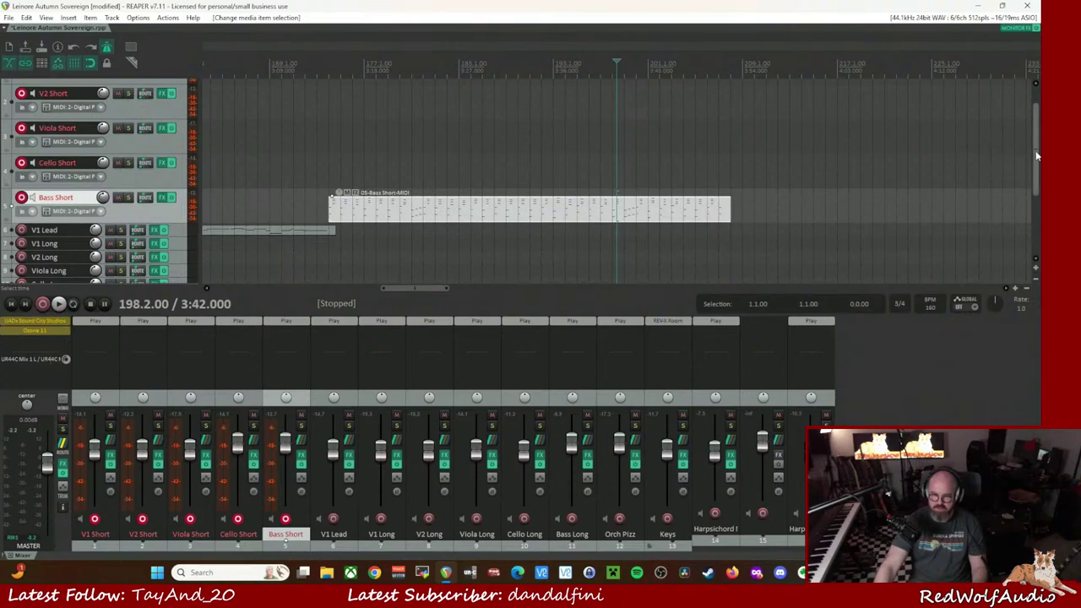
pyautogui.moveTo(1037, 155); pyautogui.dragTo(1024, 121)
pyautogui.moveTo(490, 238); pyautogui.dragTo(498, 111)
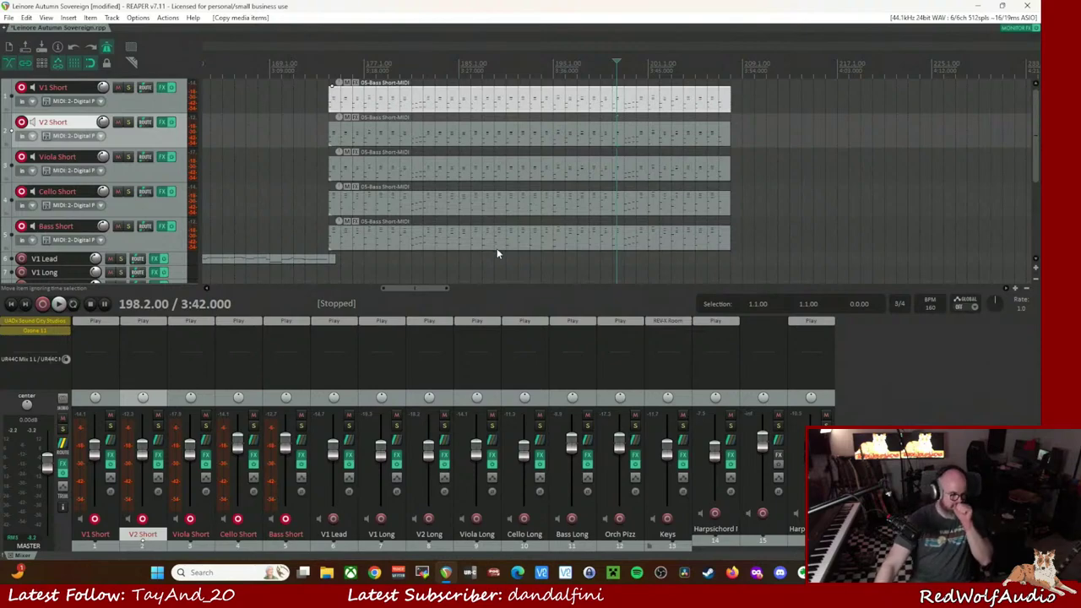
# - Disarm recording on the five short string tracks, V1 Short through Bass Short
pyautogui.click(22, 87)
pyautogui.click(22, 101)
pyautogui.click(22, 115)
pyautogui.click(21, 129)
pyautogui.click(22, 145)
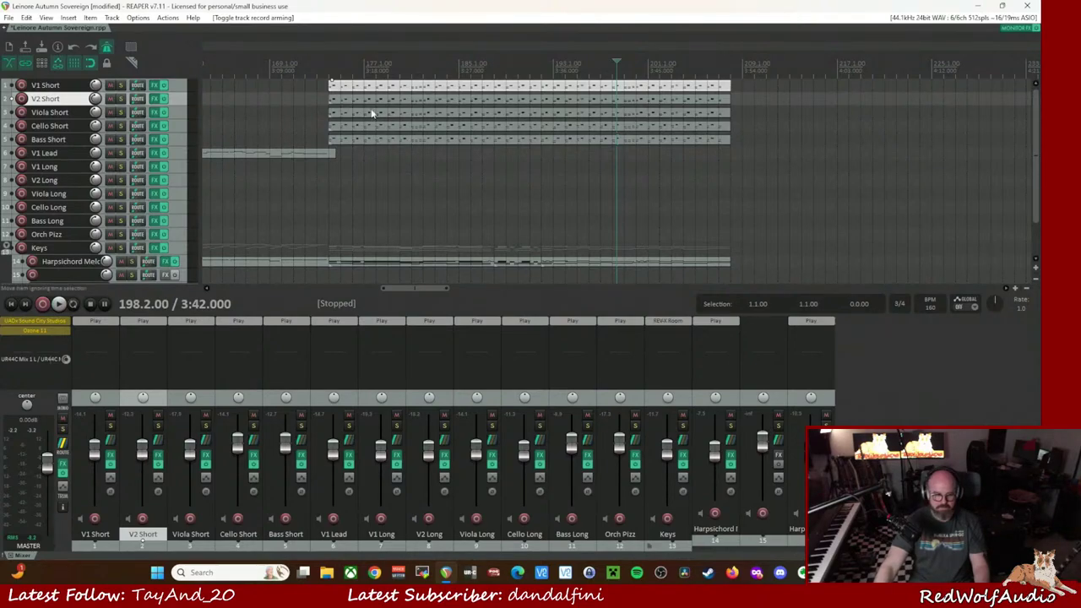
# - Play the copied short string parts from measure 174 and open the Bass Short item in the MIDI editor
pyautogui.click(321, 67)
pyautogui.press('space')
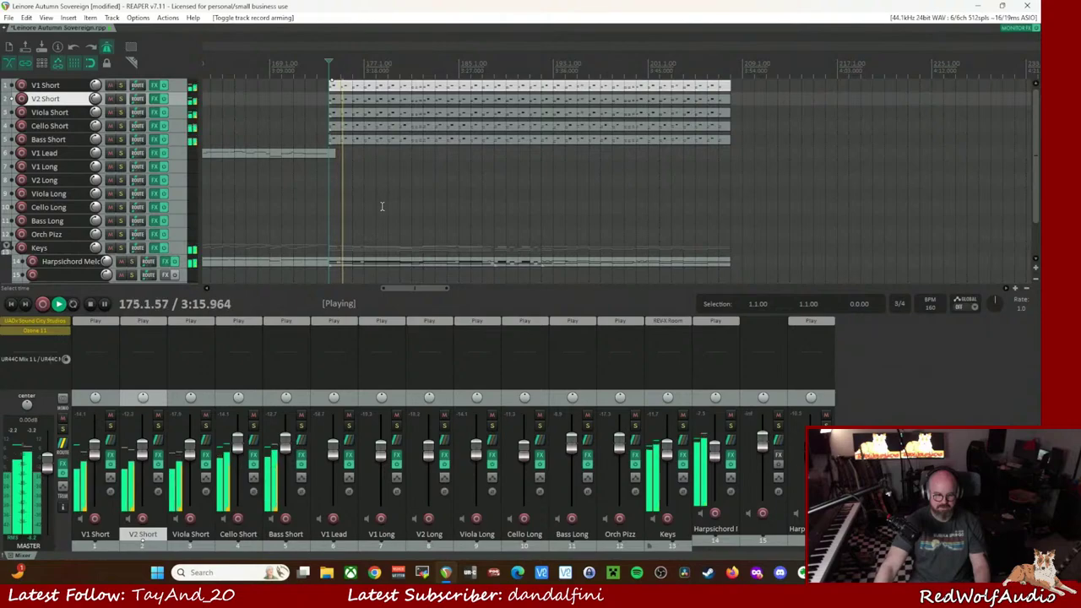
pyautogui.doubleClick(401, 138)
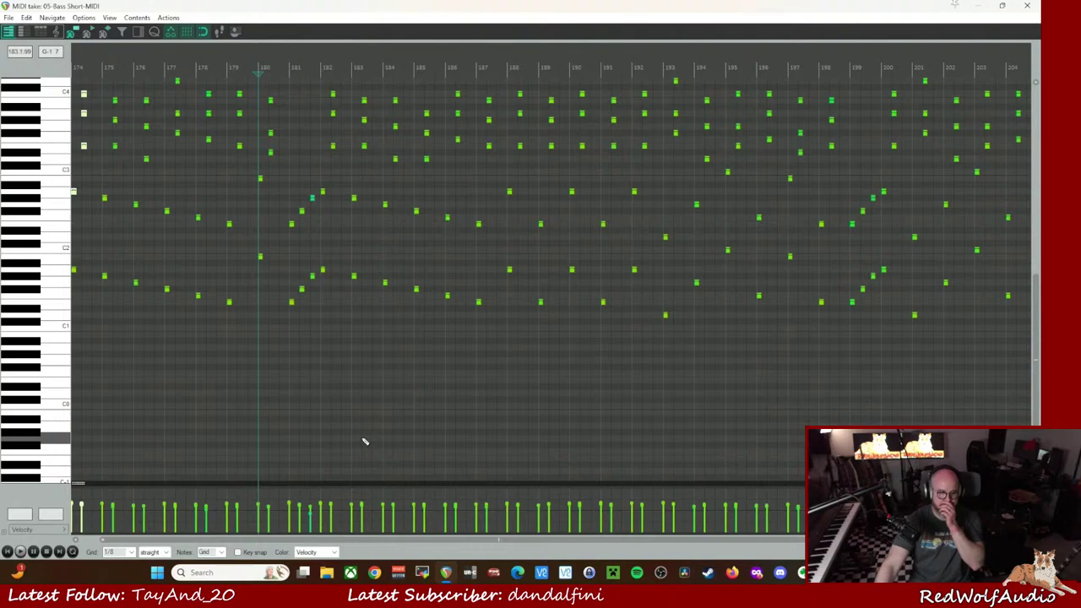
pyautogui.click(138, 17)
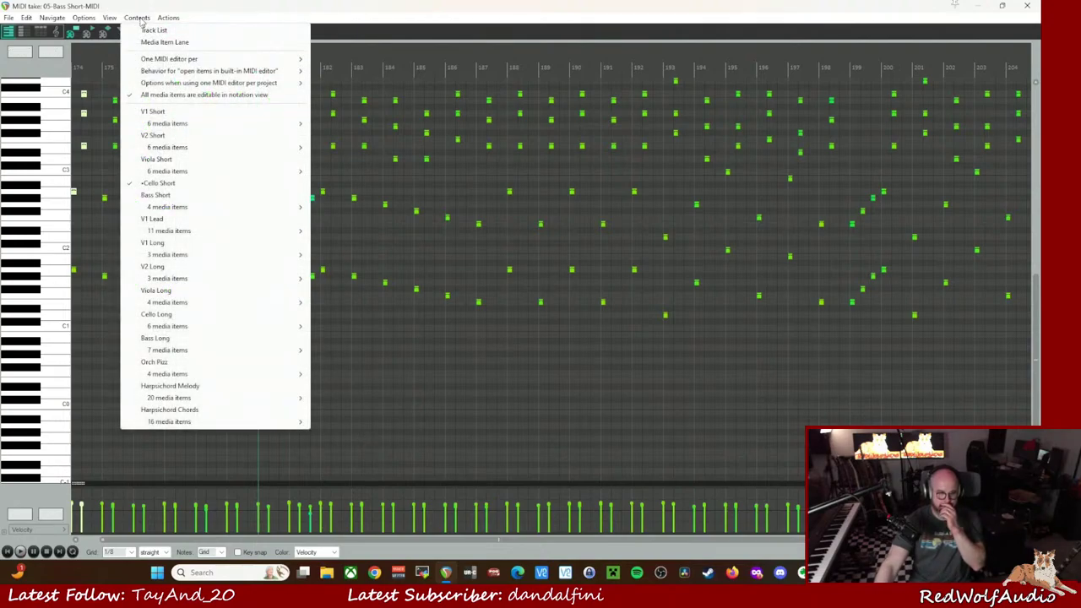
pyautogui.moveTo(27, 19)
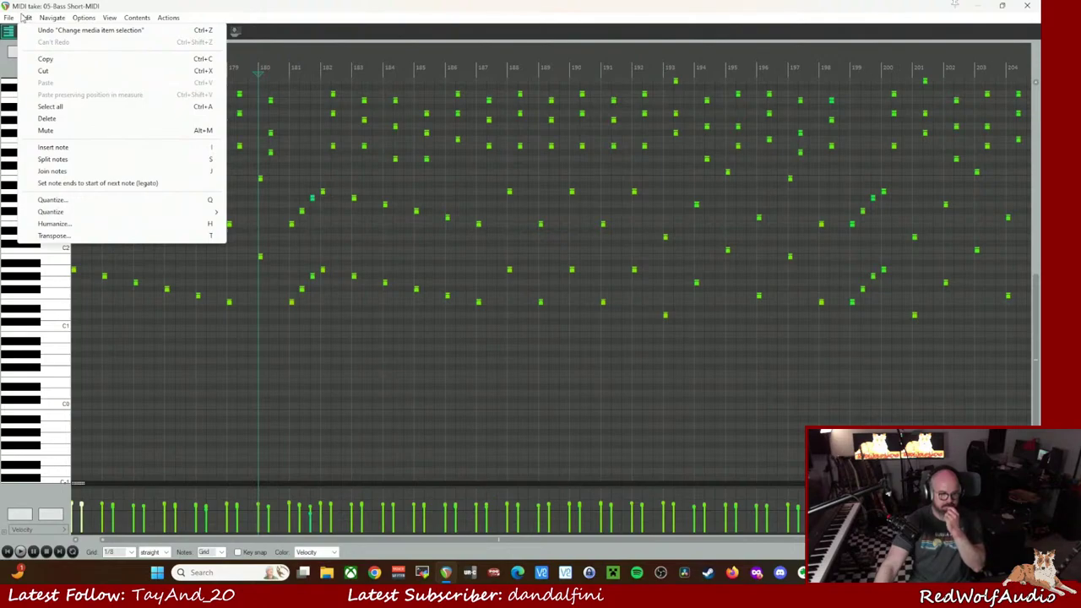
pyautogui.moveTo(80, 24)
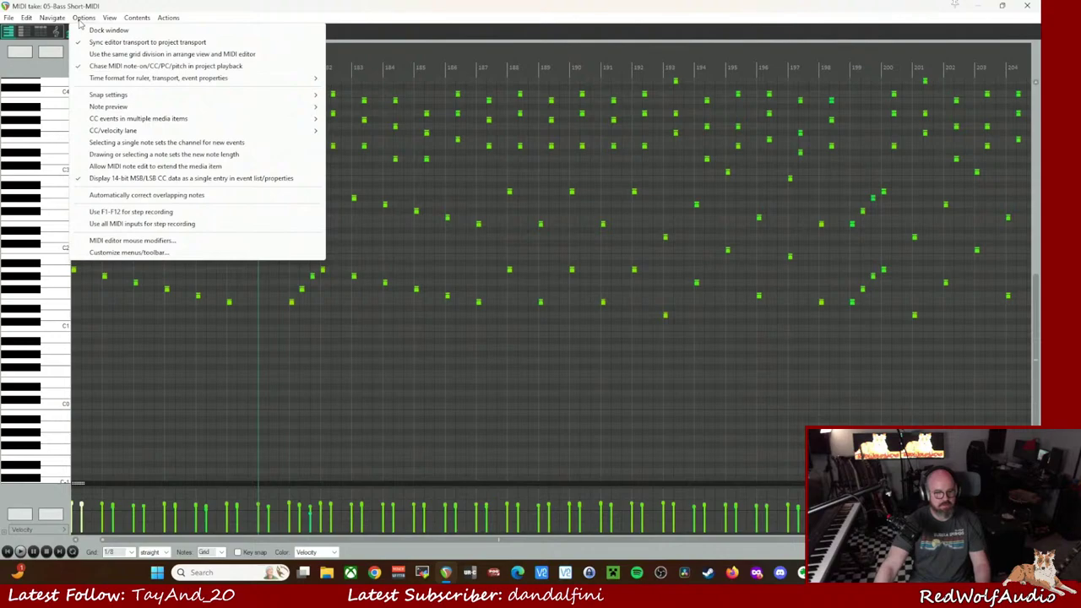
pyautogui.moveTo(131, 23)
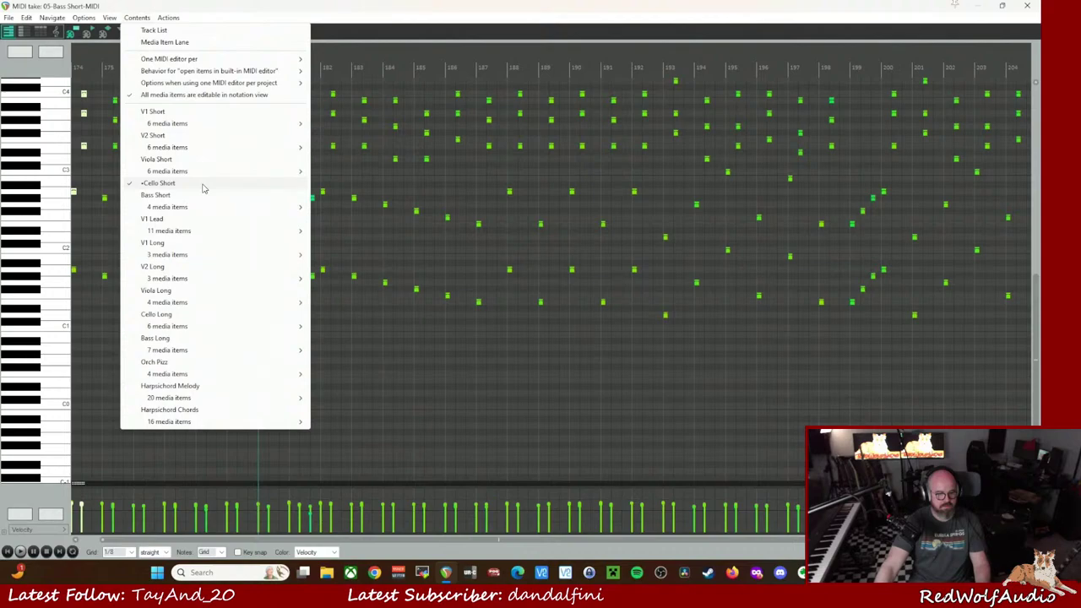
pyautogui.moveTo(201, 128)
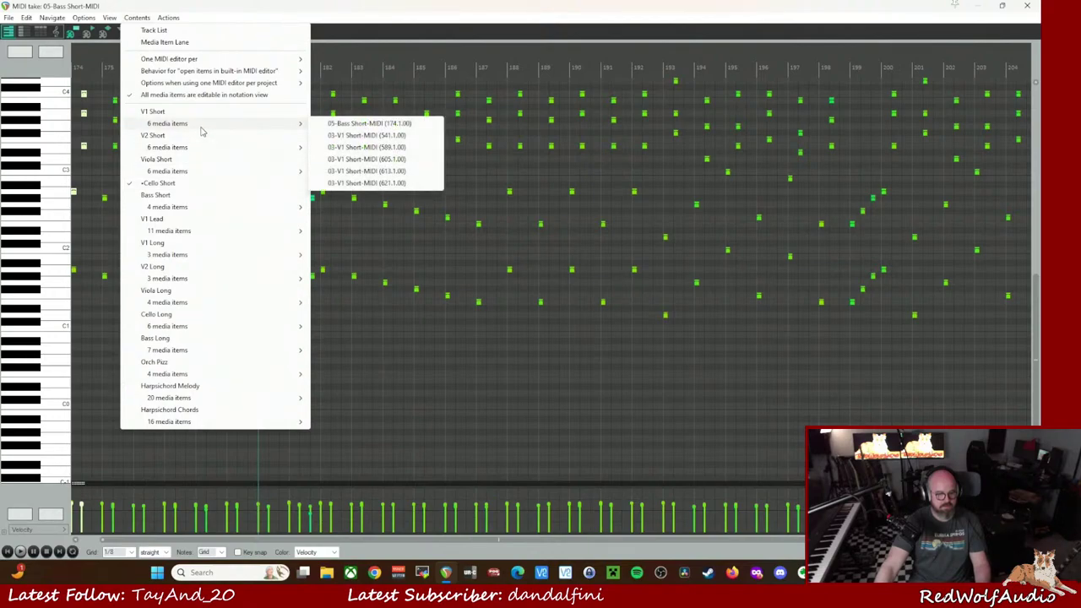
pyautogui.press('Escape')
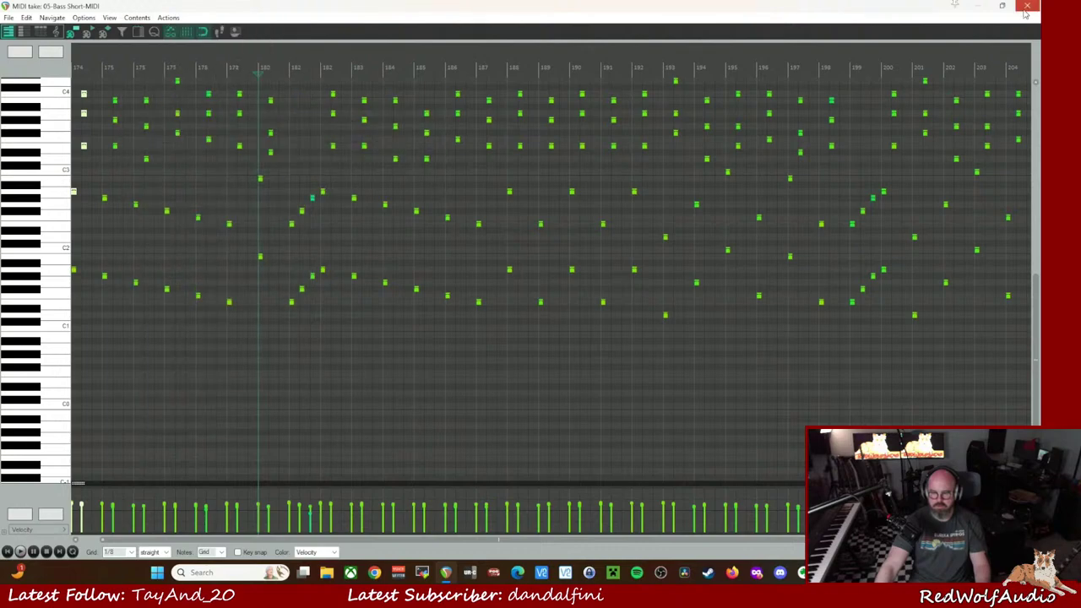
pyautogui.press('Escape')
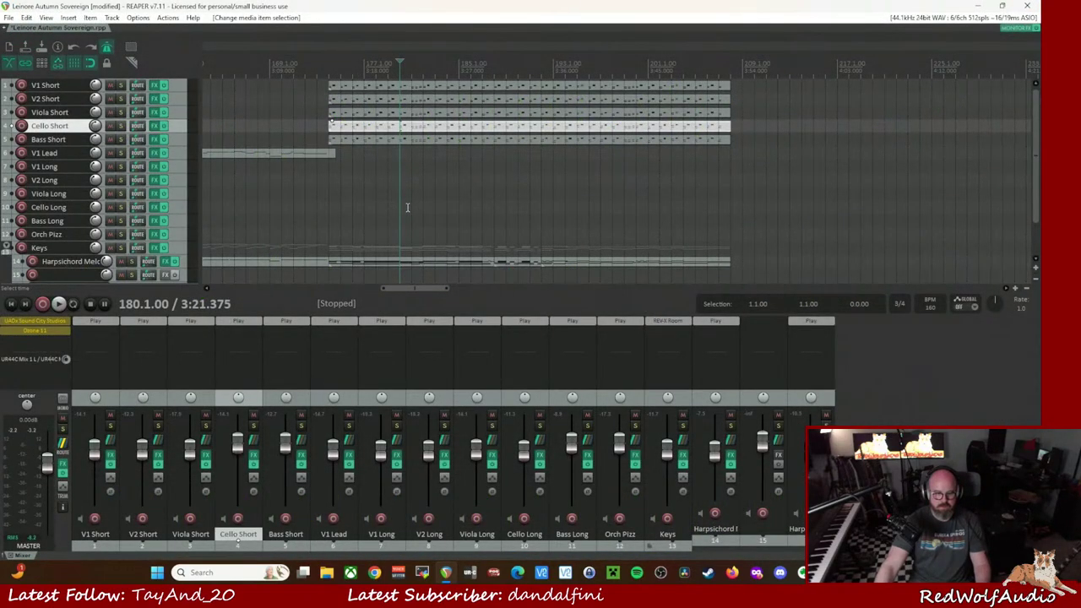
# - Open the Bass Short item and delete every note from C2 upward, keeping only the lowest bass line
pyautogui.click(388, 143)
pyautogui.doubleClick(387, 143)
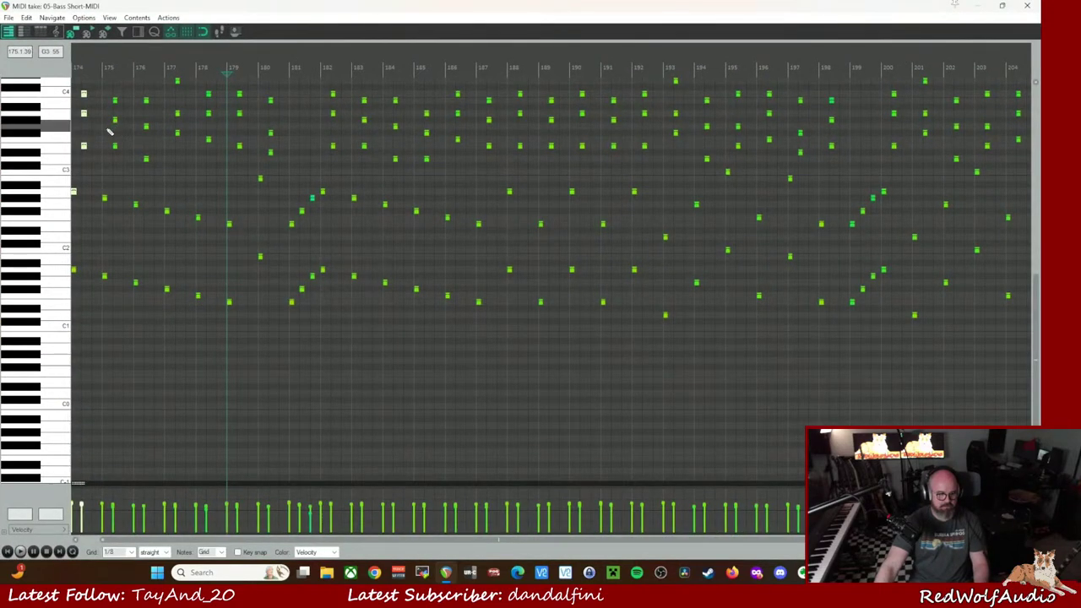
pyautogui.scroll(2, 42, 180)
pyautogui.click(54, 124)
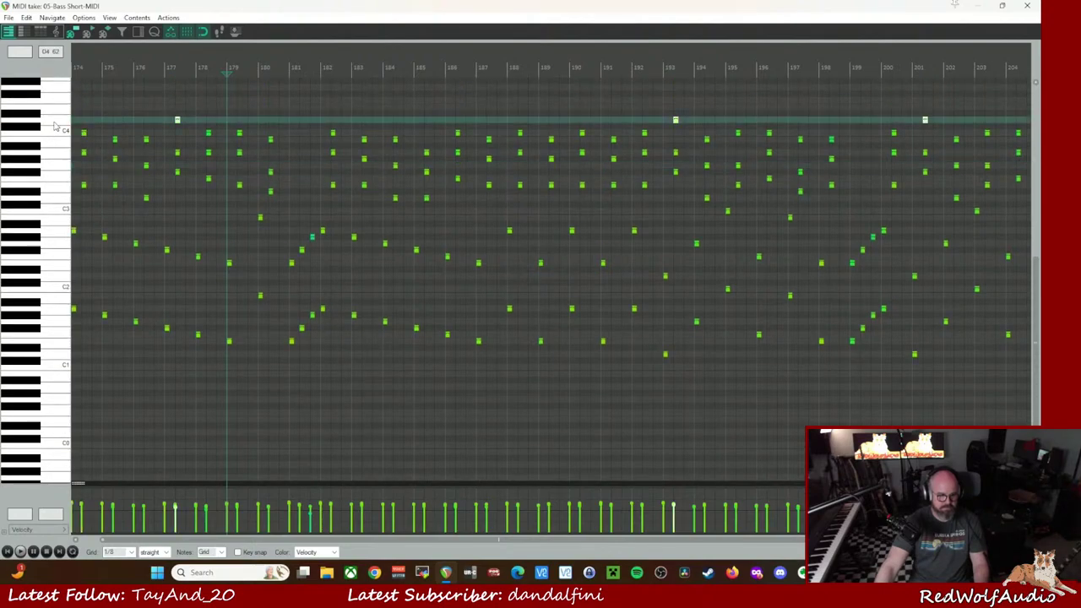
pyautogui.moveTo(38, 129); pyautogui.dragTo(38, 294)
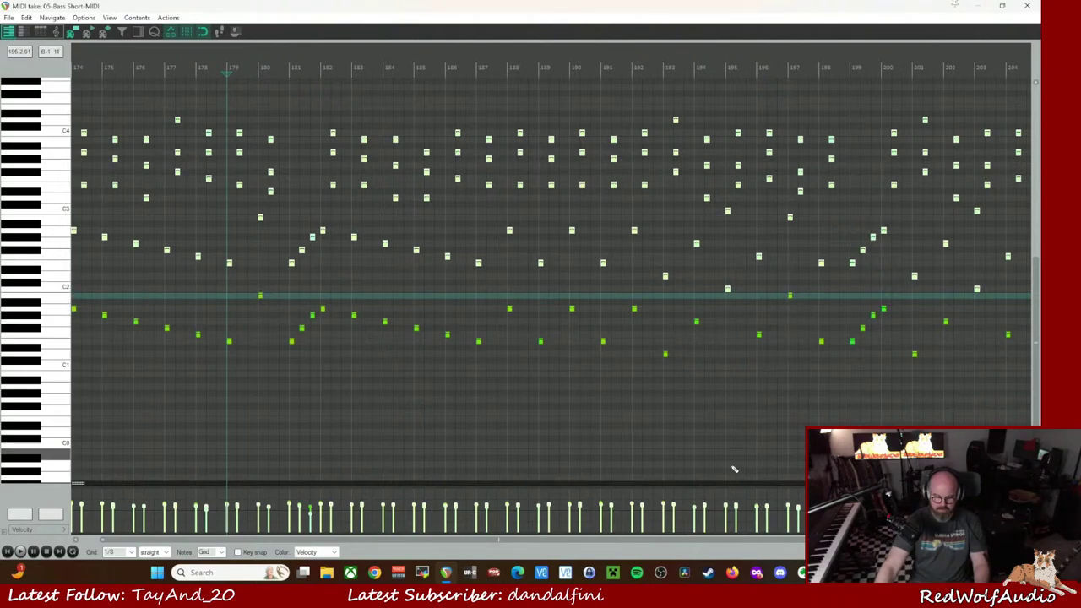
pyautogui.hscroll(4, 507, 539)
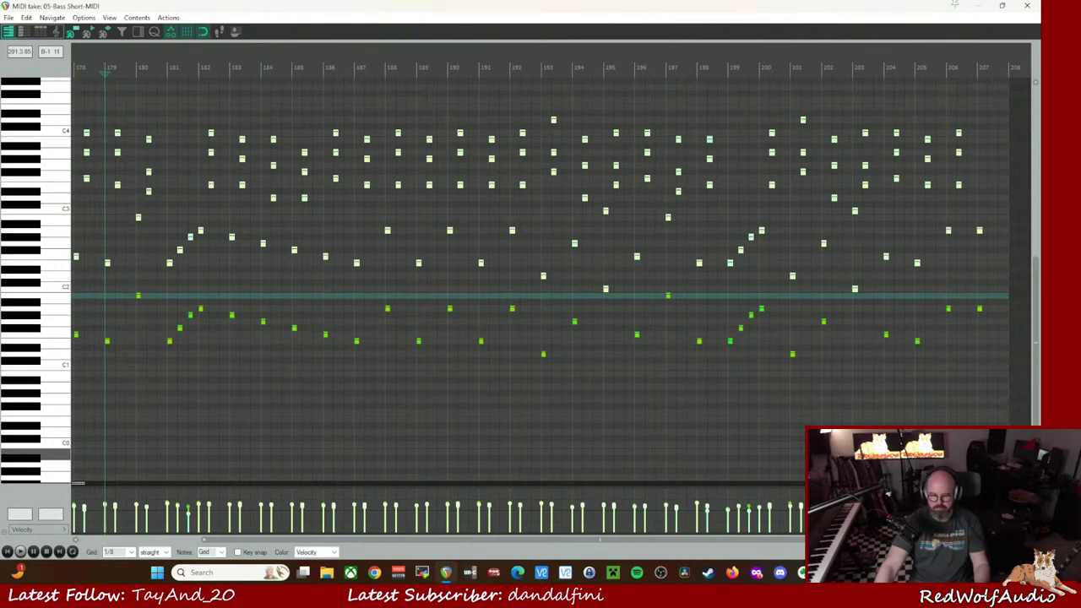
pyautogui.press('Delete')
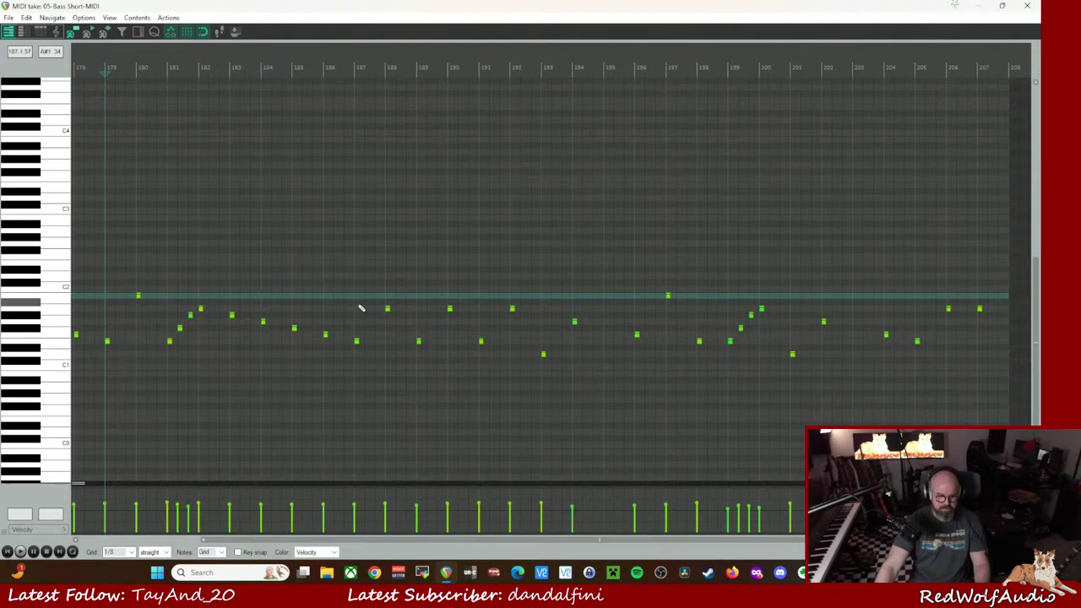
pyautogui.click(1027, 5)
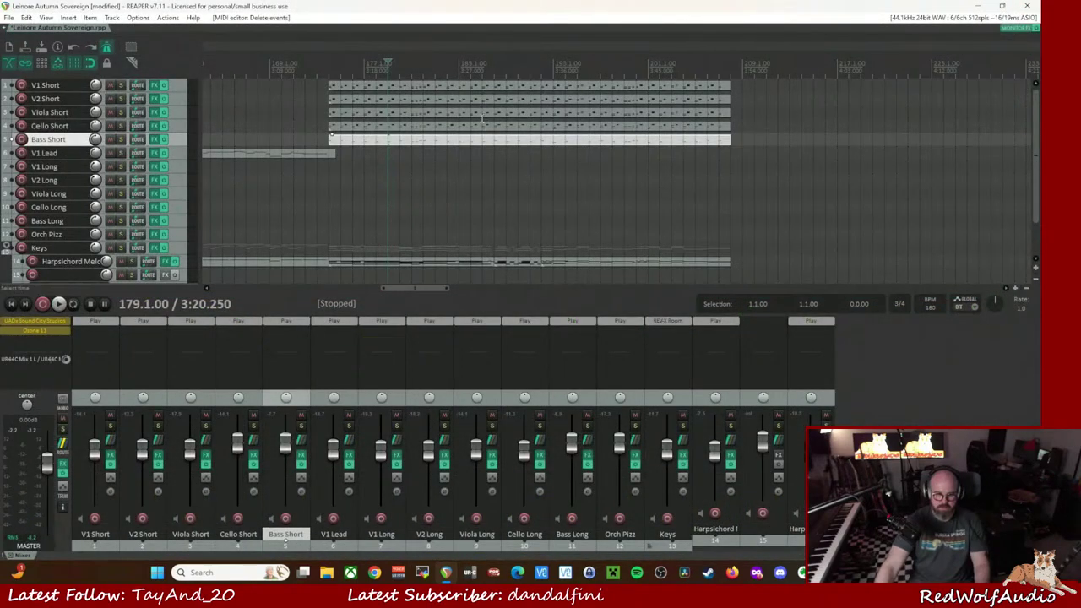
# - Open the Cello Short item and delete the lower-octave bass line, including all notes from B1 down
pyautogui.doubleClick(480, 138)
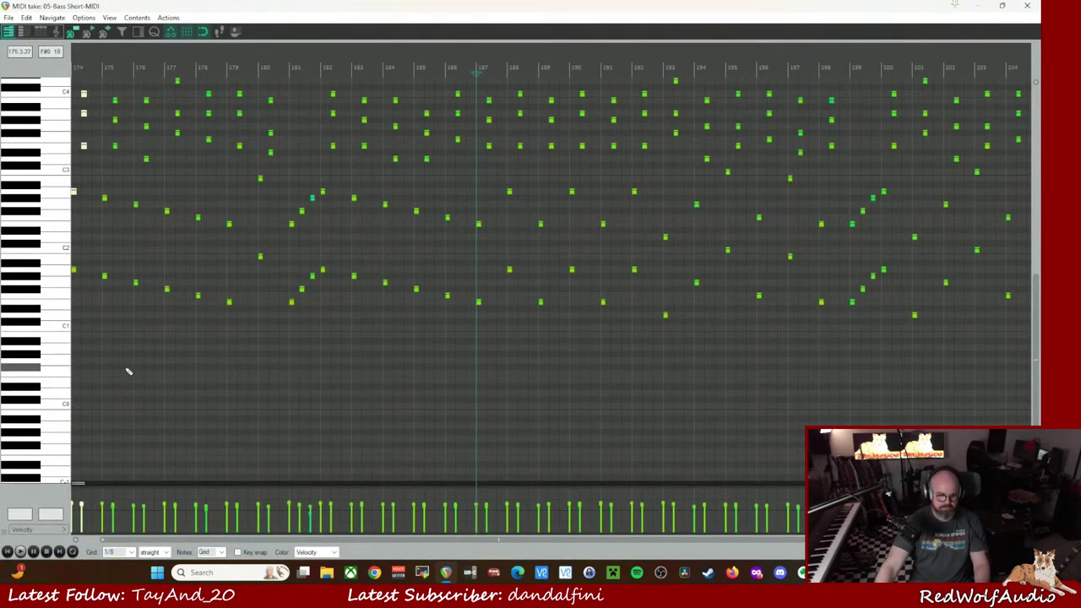
pyautogui.click(46, 275)
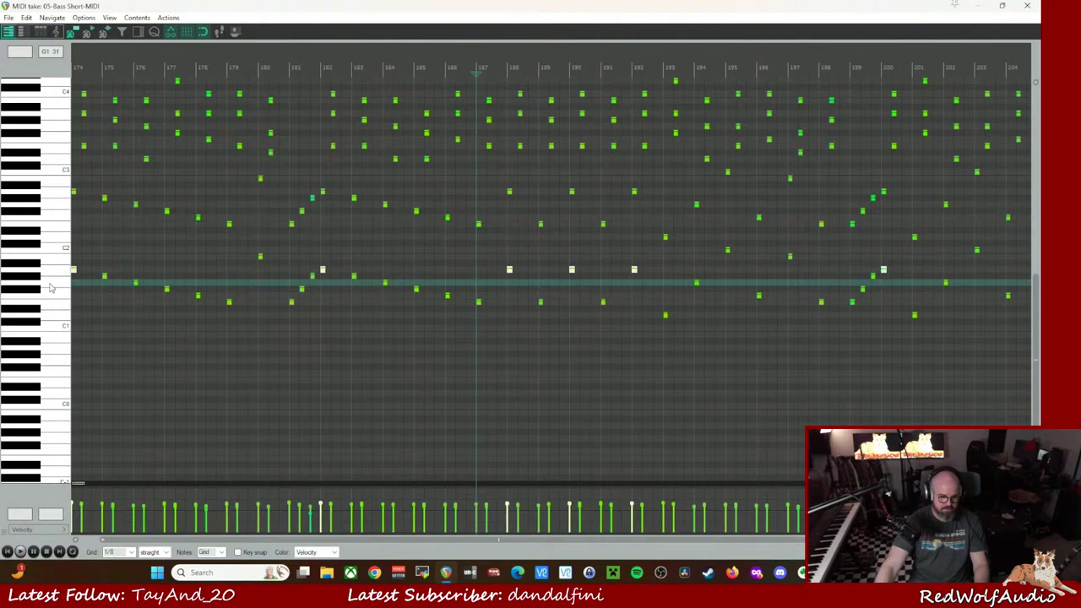
pyautogui.moveTo(50, 285)
pyautogui.mouseDown()
pyautogui.moveTo(52, 311)
pyautogui.moveTo(50, 273)
pyautogui.mouseUp()
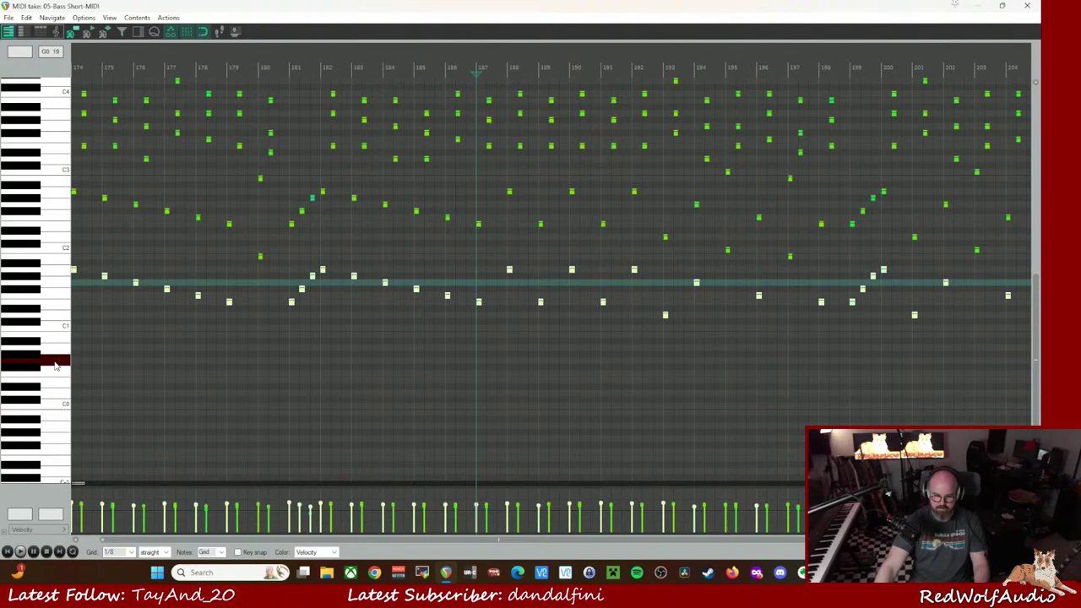
pyautogui.press('Delete')
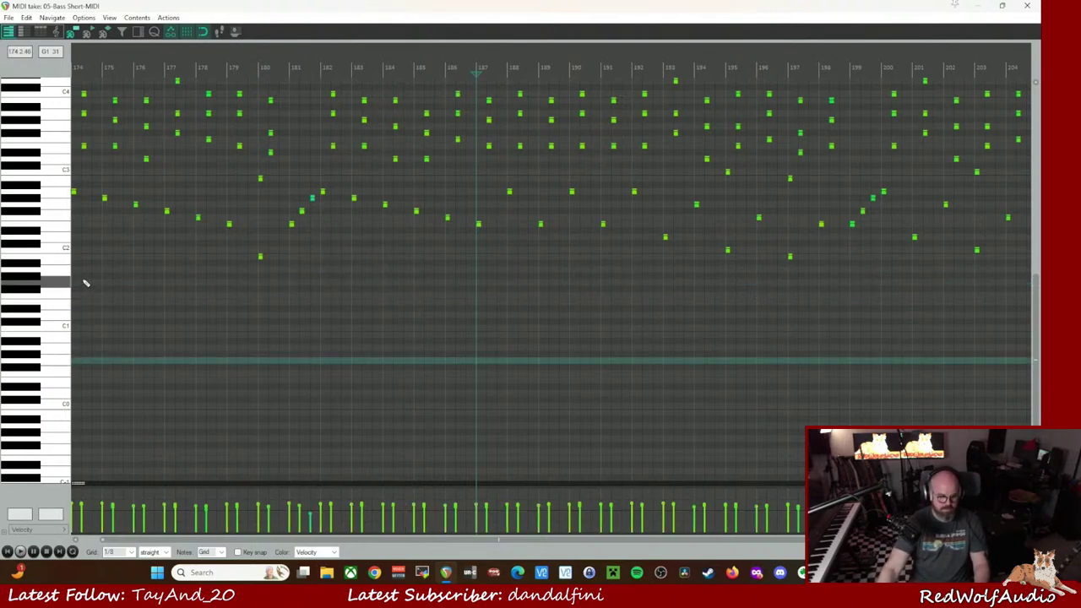
pyautogui.click(45, 263)
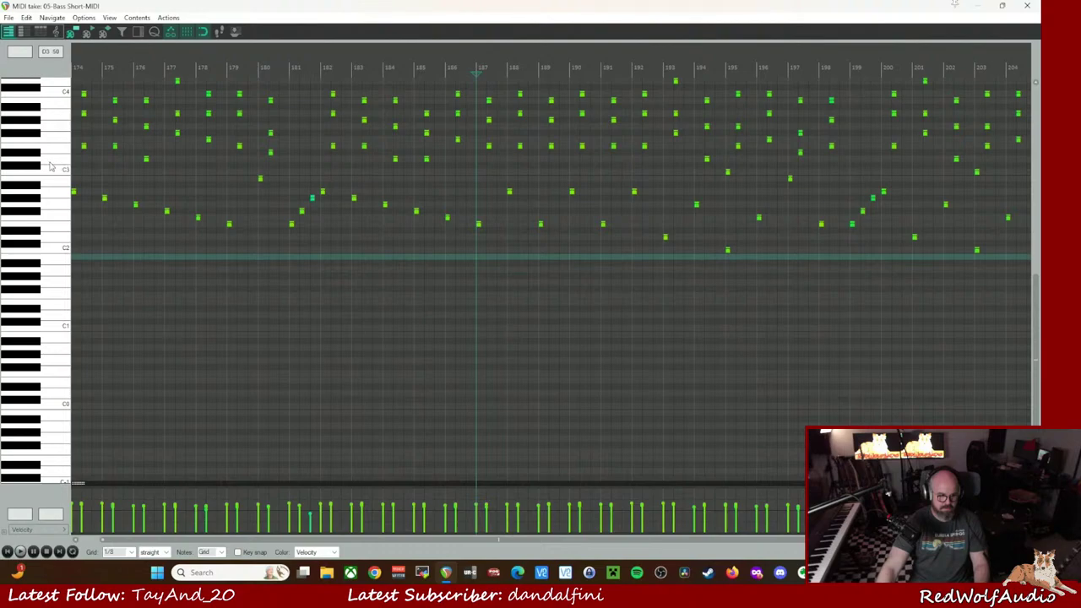
# - Delete the chord notes from D3 upward in the Cello Short item and close the MIDI editor
pyautogui.moveTo(51, 164); pyautogui.dragTo(57, 74)
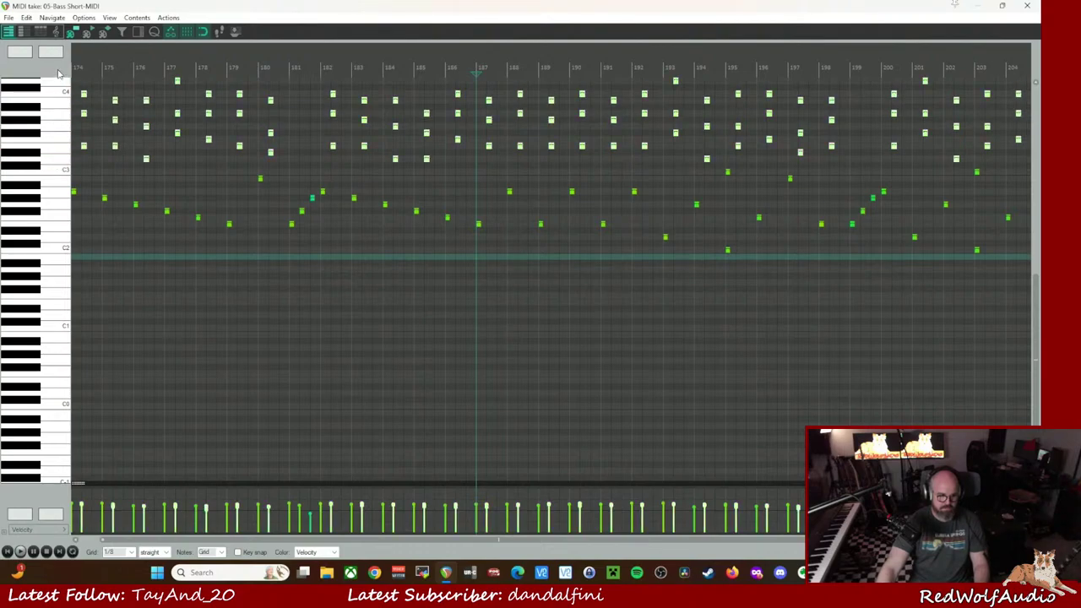
pyautogui.rightClick(59, 65)
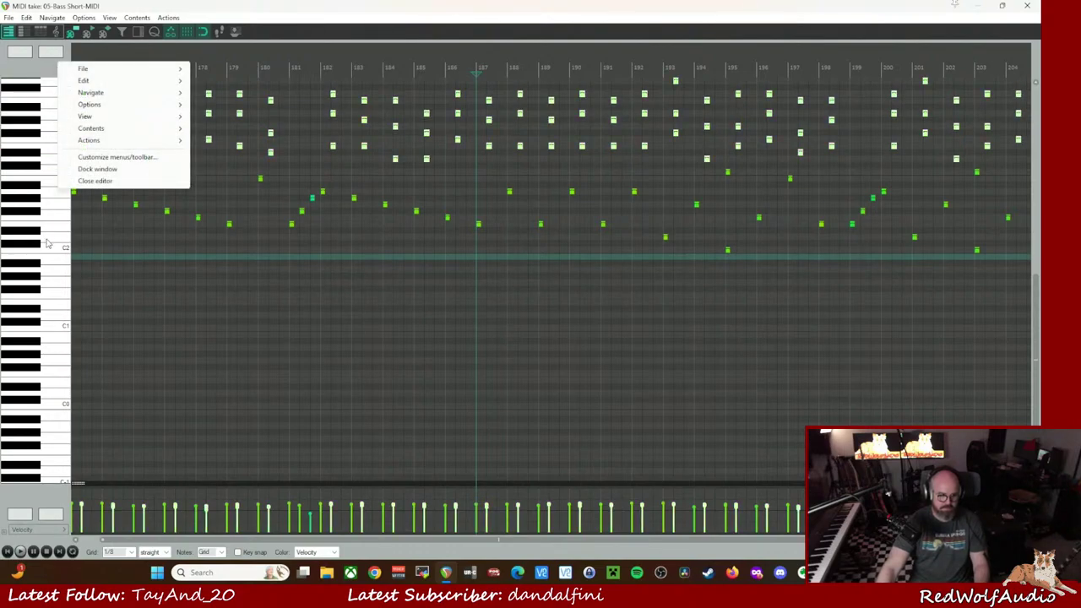
pyautogui.click(246, 5)
pyautogui.scroll(3, 31, 224)
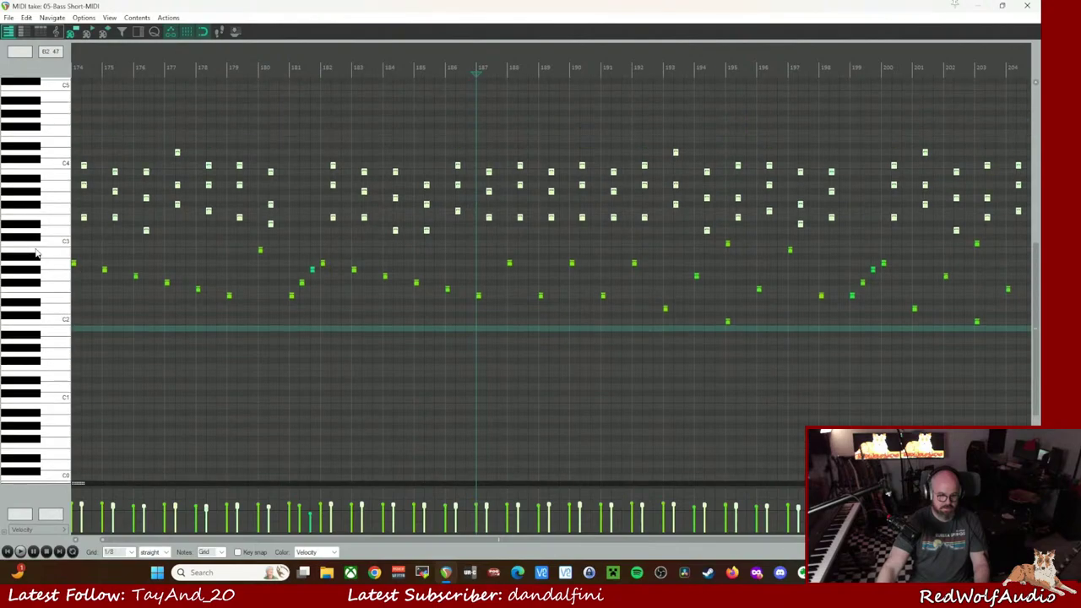
pyautogui.press('Delete')
pyautogui.press('space')
pyautogui.press('space')
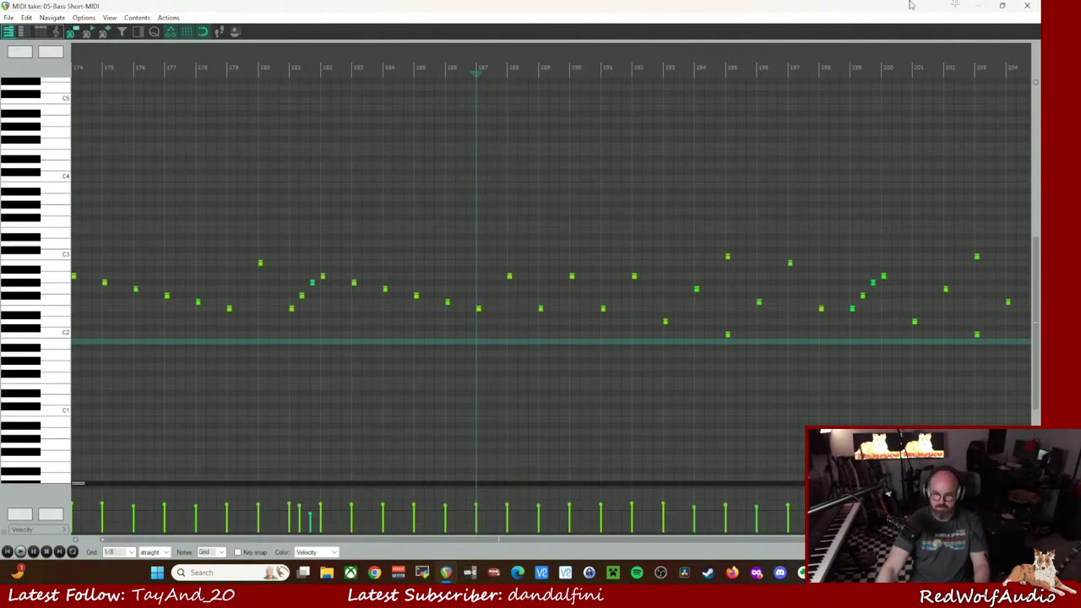
pyautogui.click(1028, 7)
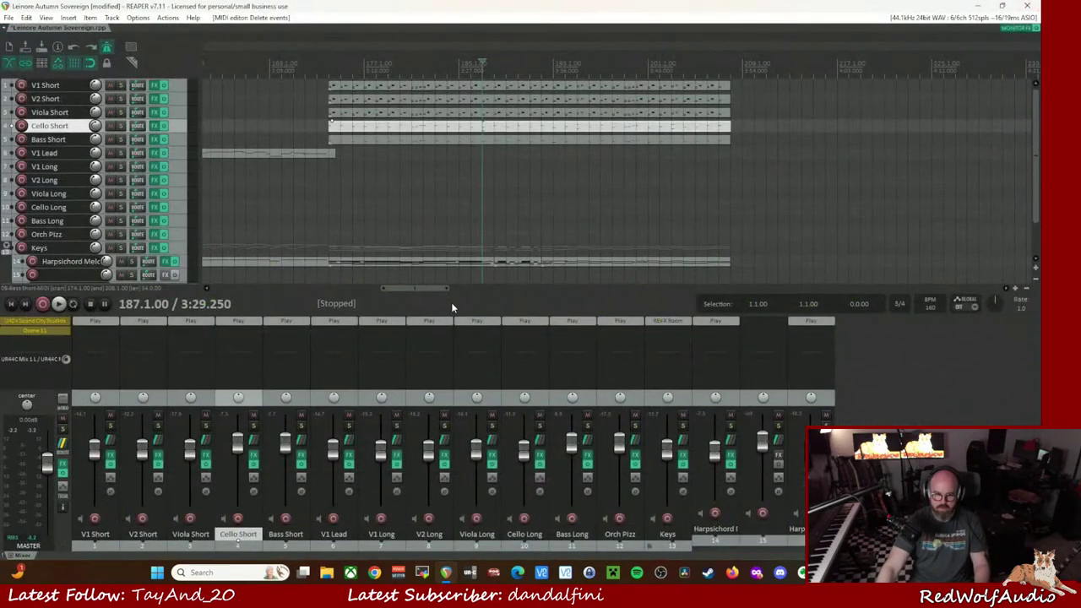
# - Open the Viola Short item and delete both bass lines, covering the notes from A2 down
pyautogui.doubleClick(423, 115)
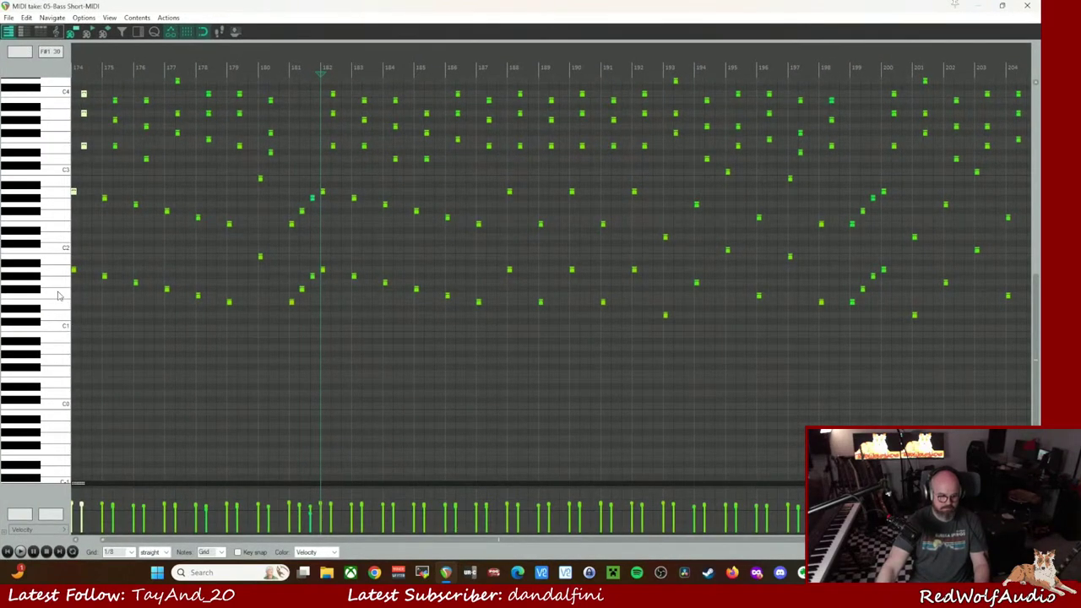
pyautogui.moveTo(58, 299); pyautogui.dragTo(62, 196)
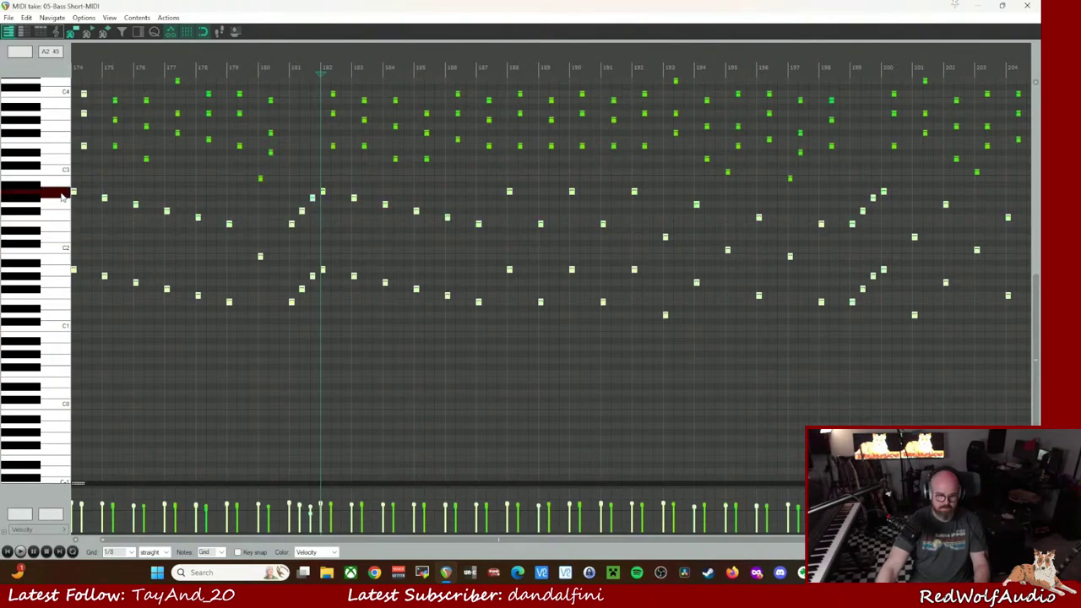
pyautogui.moveTo(62, 196); pyautogui.dragTo(62, 198)
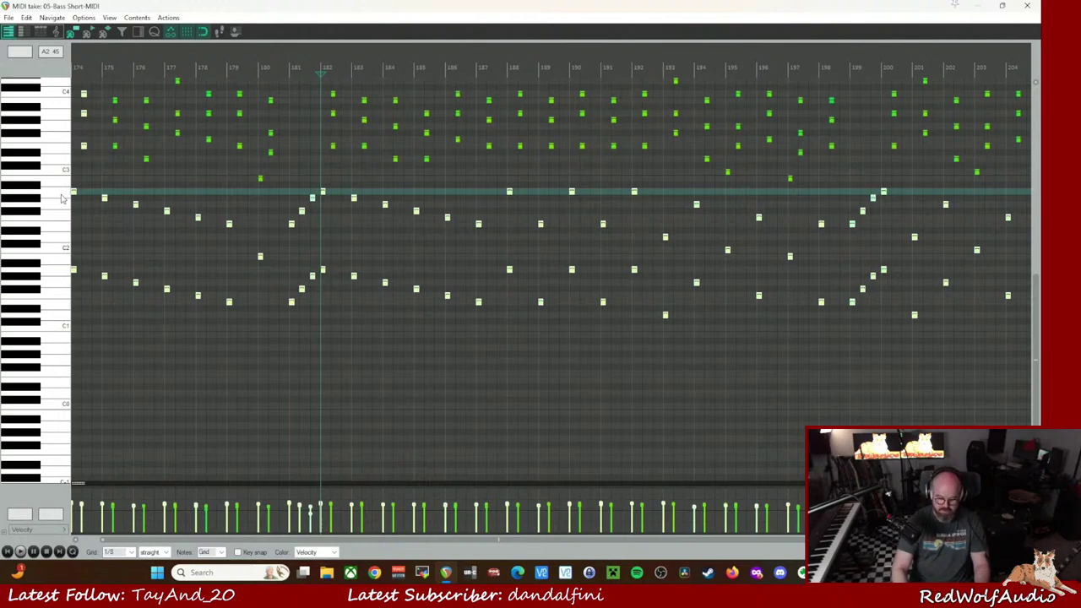
pyautogui.press('Delete')
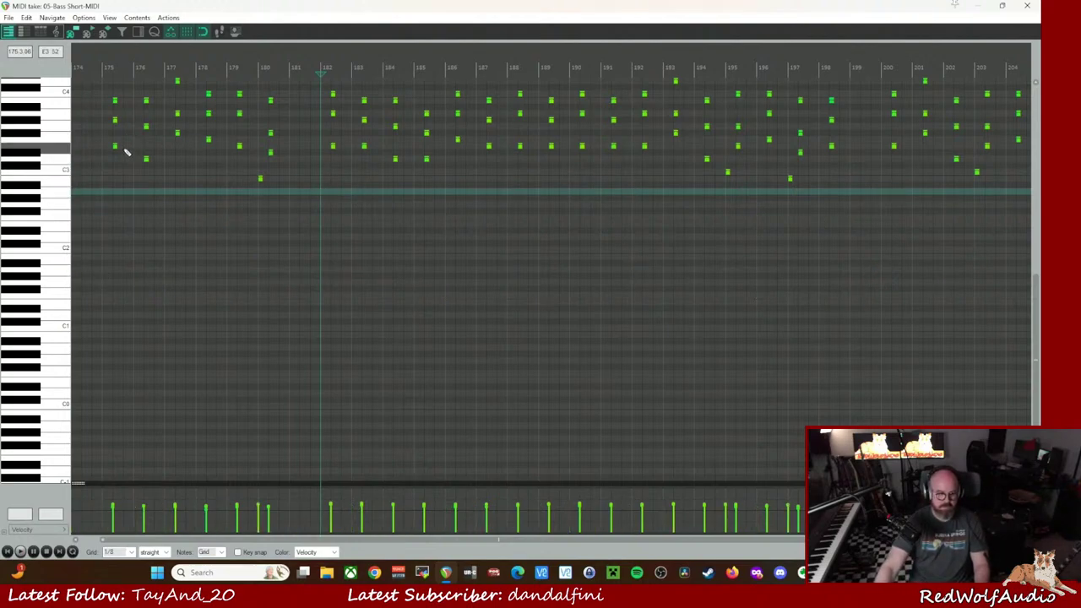
# - Delete the upper chord notes in the Viola Short item, keeping the lowest note of each chord, and close the editor
pyautogui.scroll(3, 42, 180)
pyautogui.moveTo(59, 145); pyautogui.dragTo(52, 210)
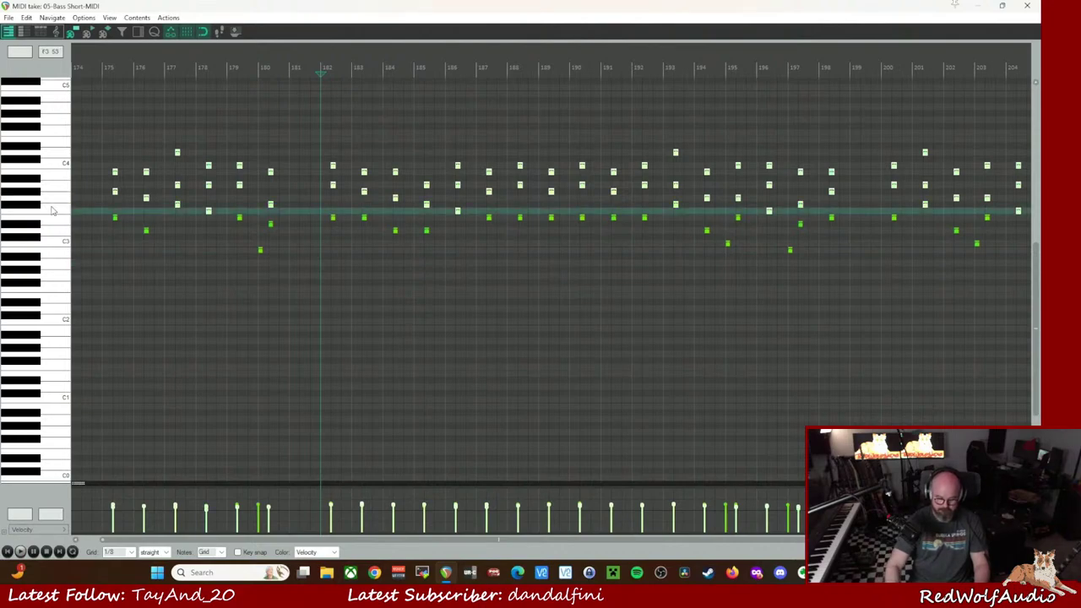
pyautogui.press('Delete')
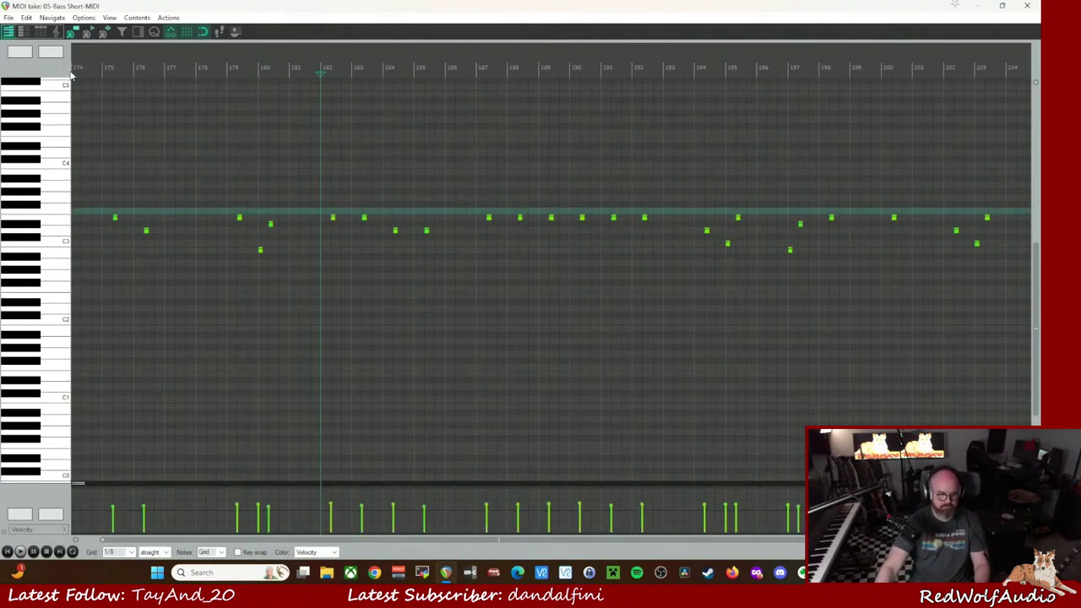
pyautogui.hotkey('ctrl', 'z')
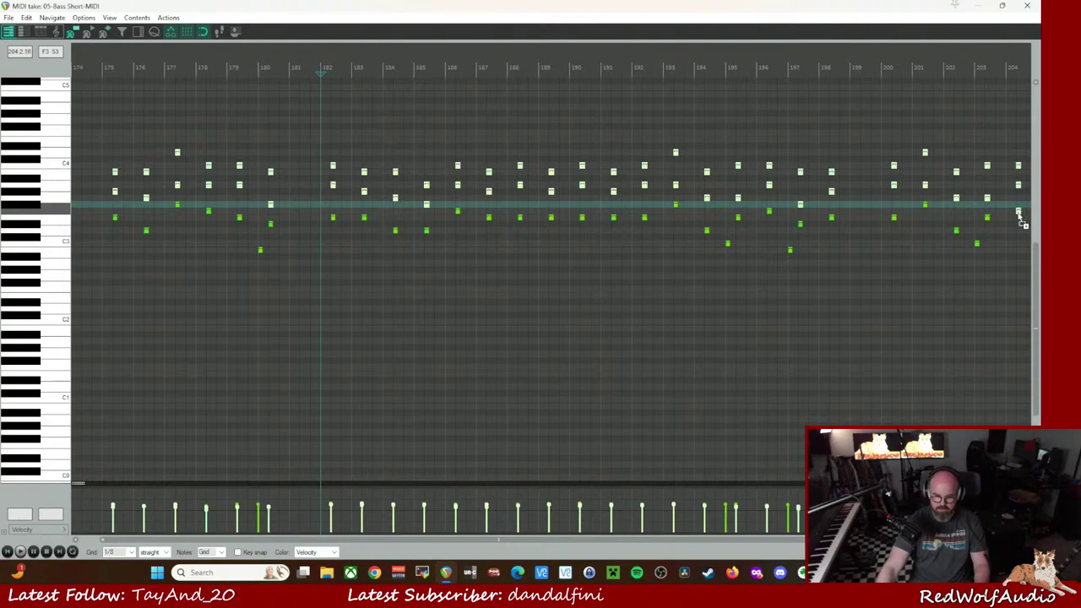
pyautogui.hscroll(3, 549, 253)
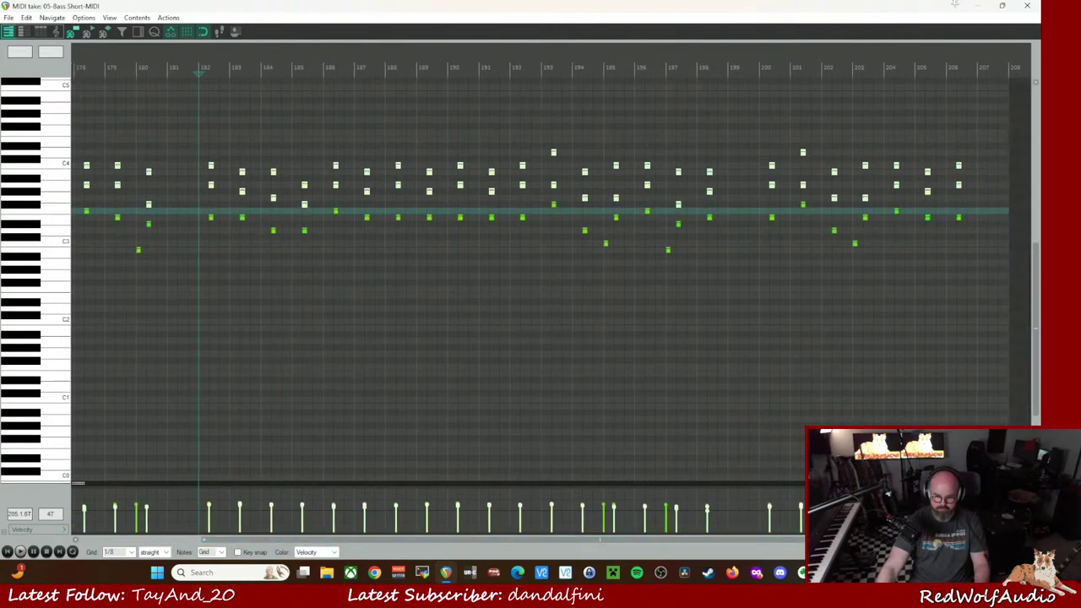
pyautogui.press('Delete')
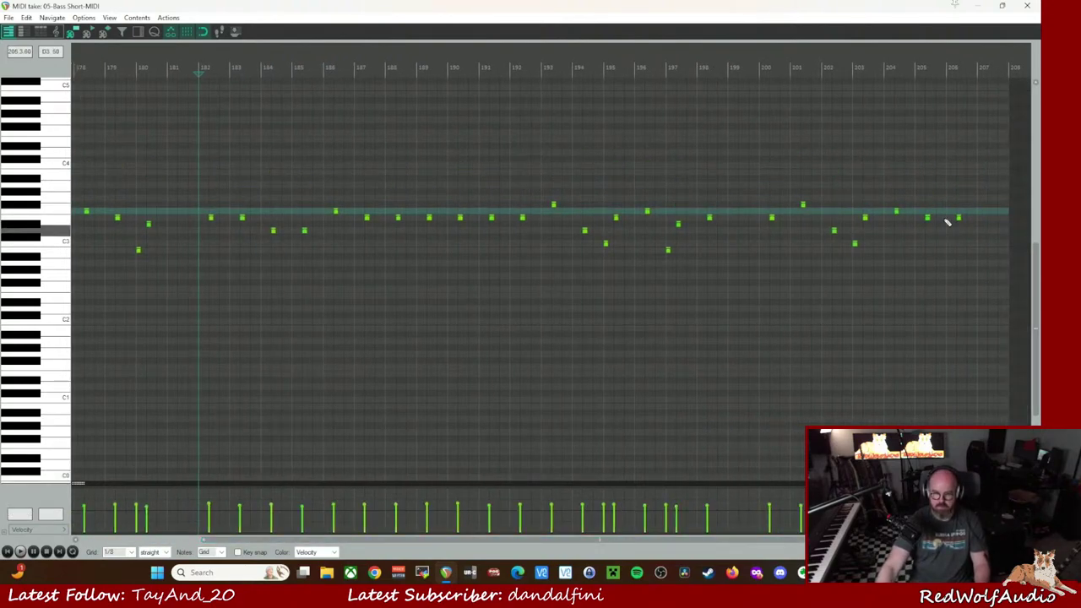
pyautogui.click(1027, 6)
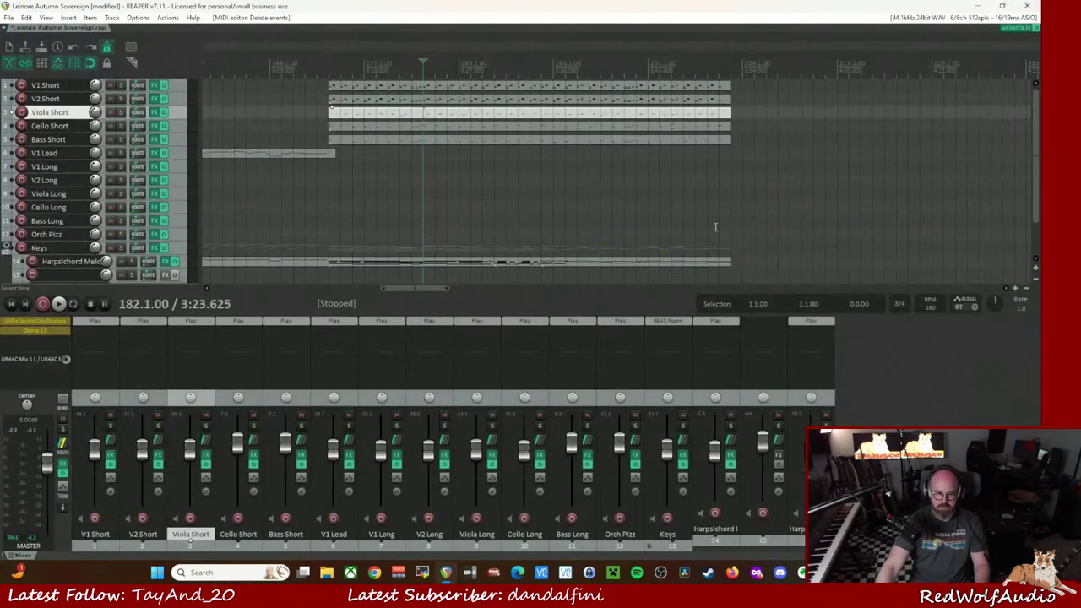
# - Open the V2 Short item and delete both bass lines and the chord notes from G3 down
pyautogui.doubleClick(429, 102)
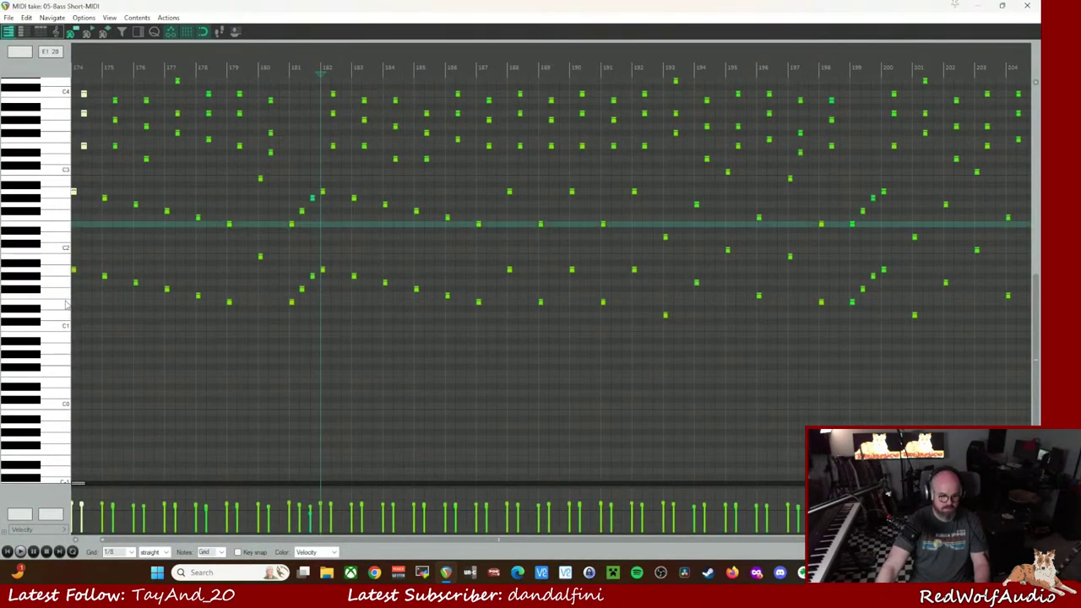
pyautogui.moveTo(59, 337); pyautogui.dragTo(48, 173)
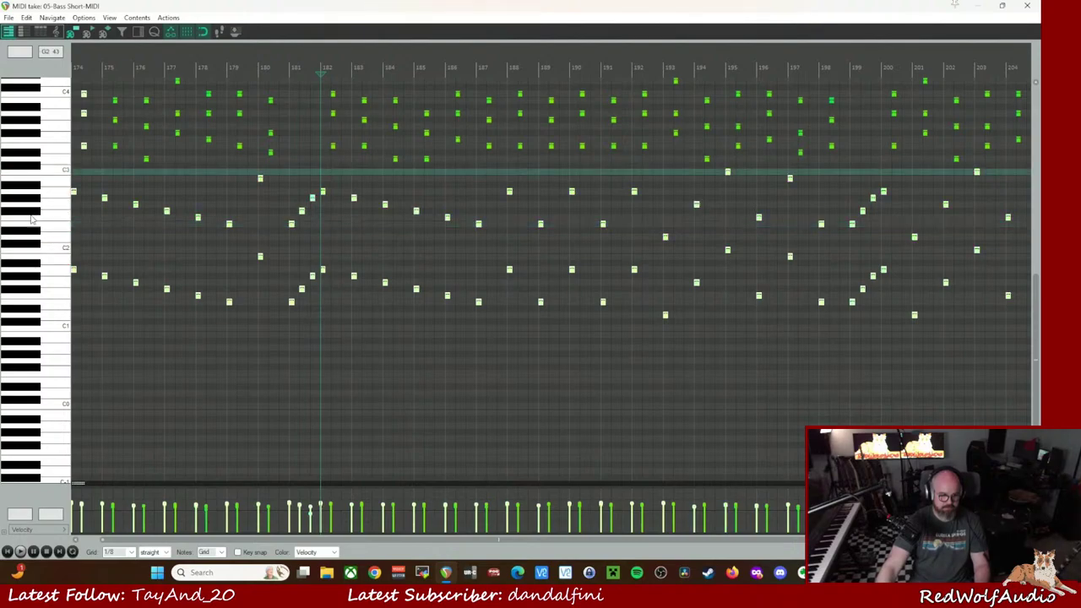
pyautogui.scroll(2, 132, 260)
pyautogui.click(129, 260)
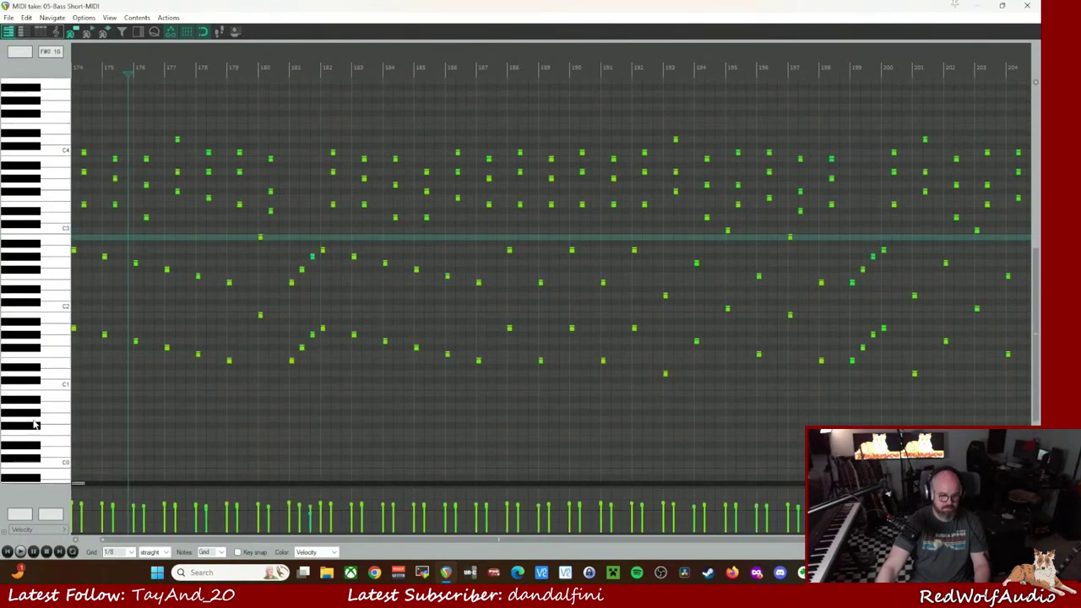
pyautogui.moveTo(46, 362); pyautogui.dragTo(55, 191)
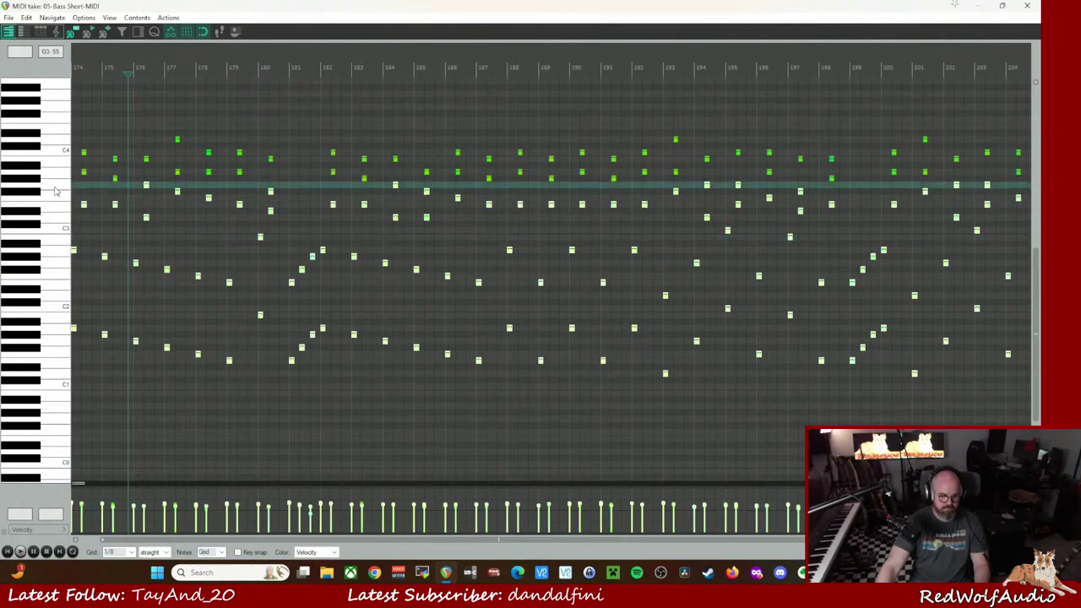
pyautogui.press('Delete')
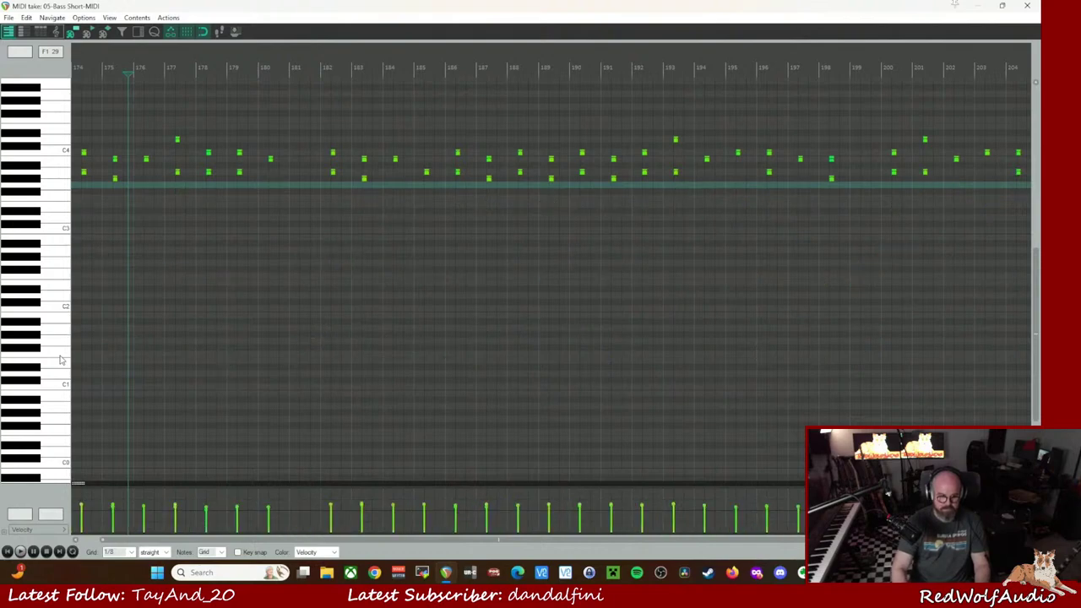
# - Delete the notes from C4 upward in the V2 Short item and close the MIDI editor
pyautogui.click(59, 151)
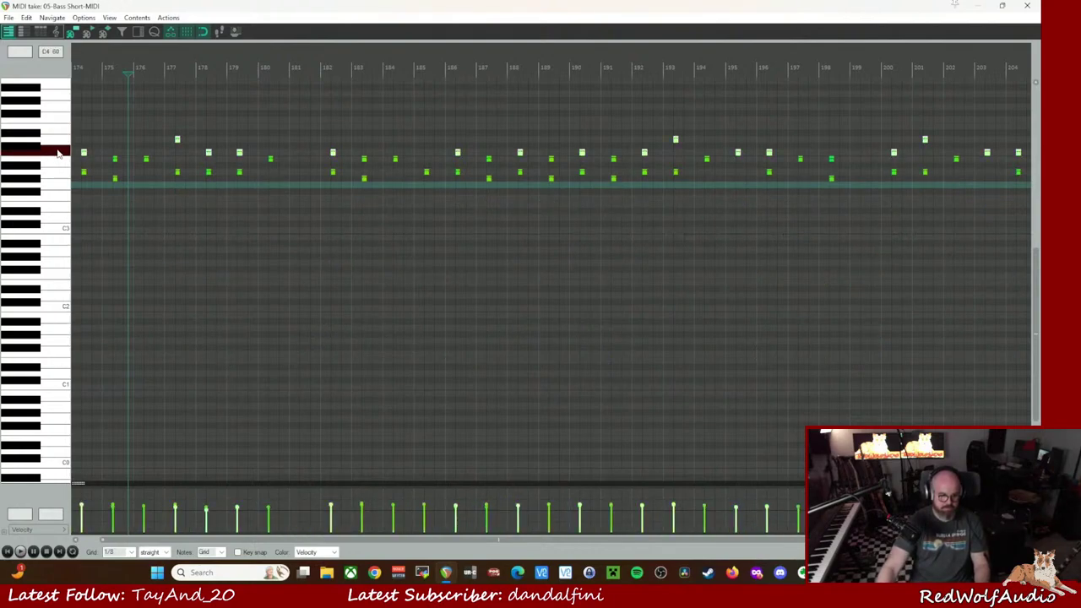
pyautogui.press('Delete')
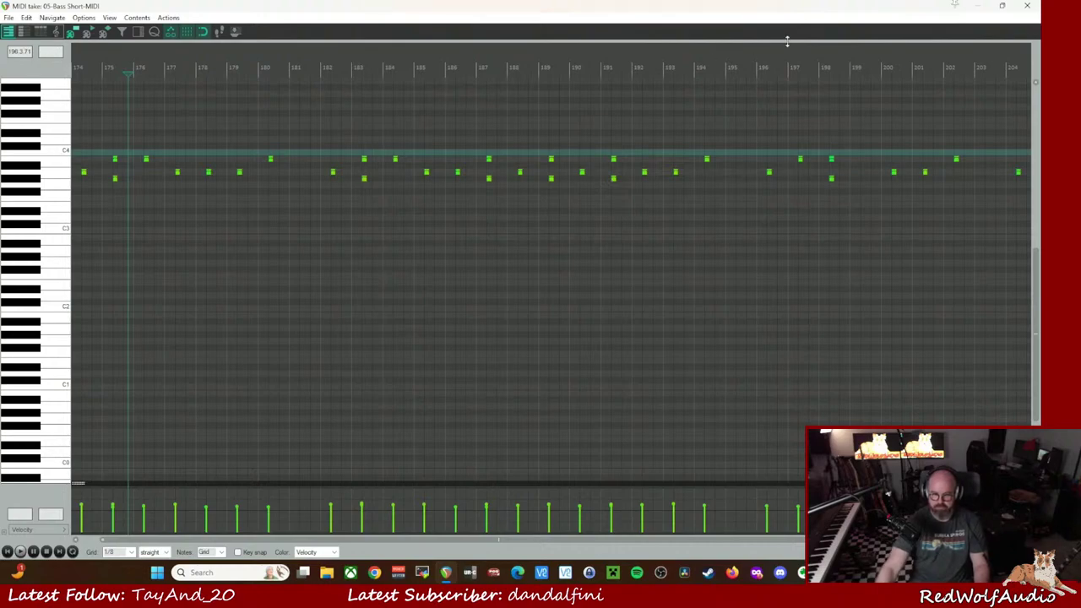
pyautogui.click(1027, 6)
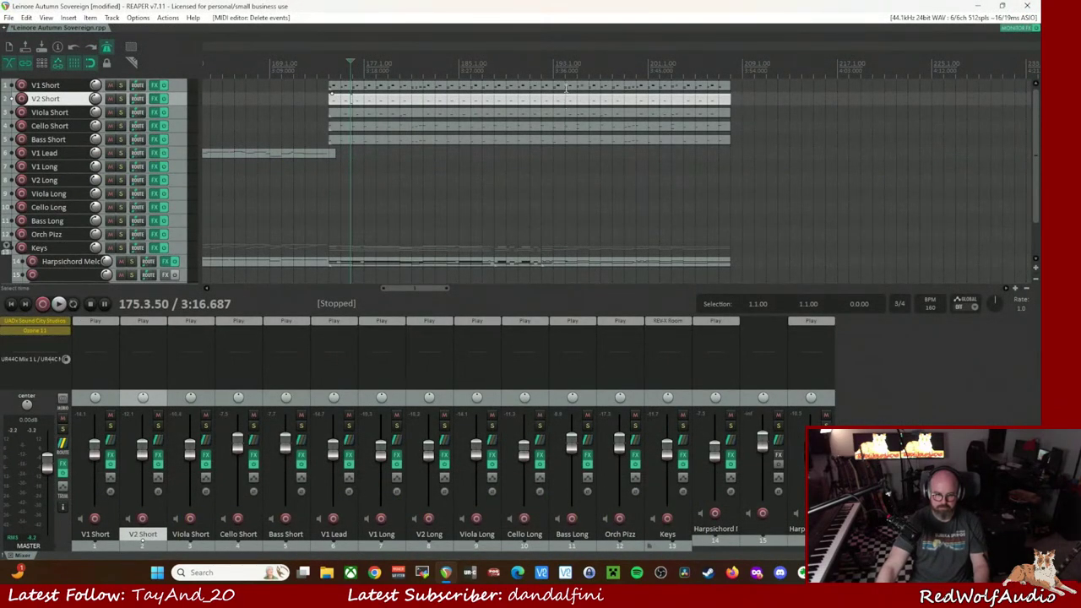
# - Open the V1 Short item, delete all notes from A3 down, keeping the top chord notes, and close the editor
pyautogui.doubleClick(566, 89)
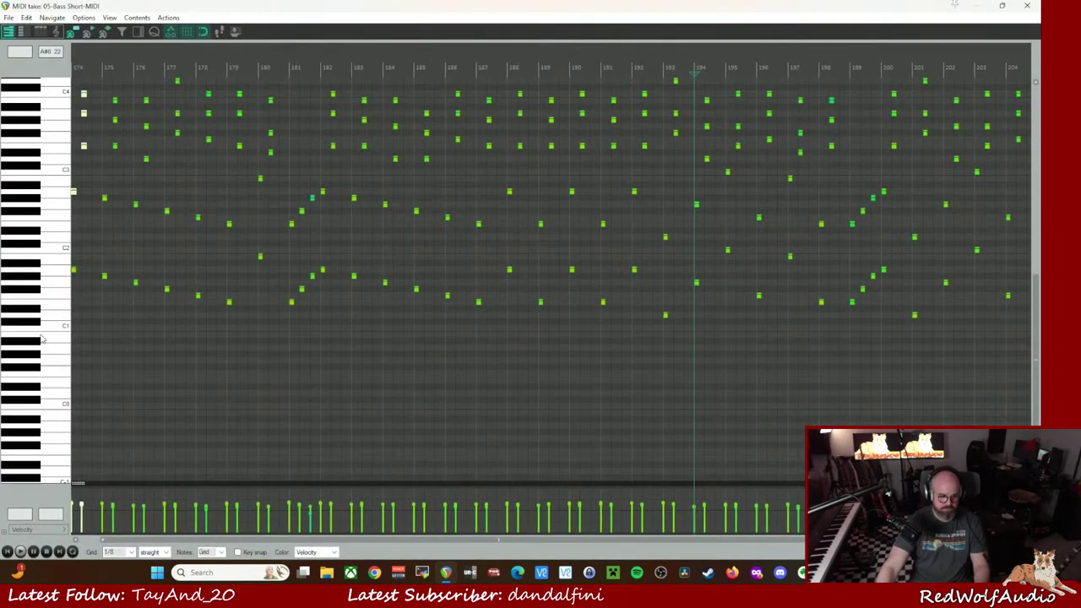
pyautogui.click(48, 183)
pyautogui.click(176, 374)
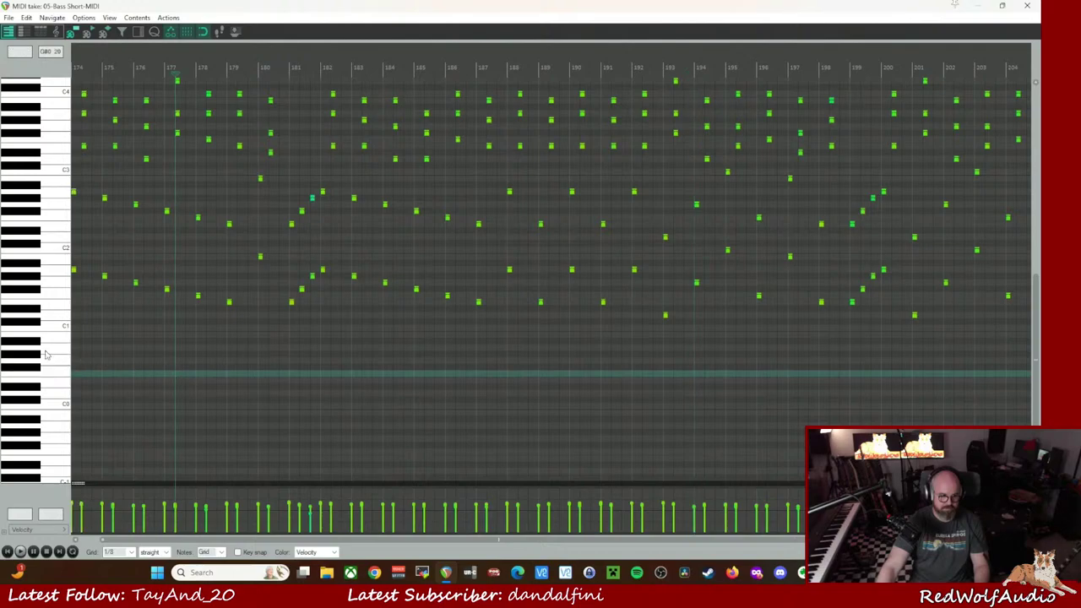
pyautogui.click(53, 220)
pyautogui.moveTo(60, 329); pyautogui.dragTo(70, 124)
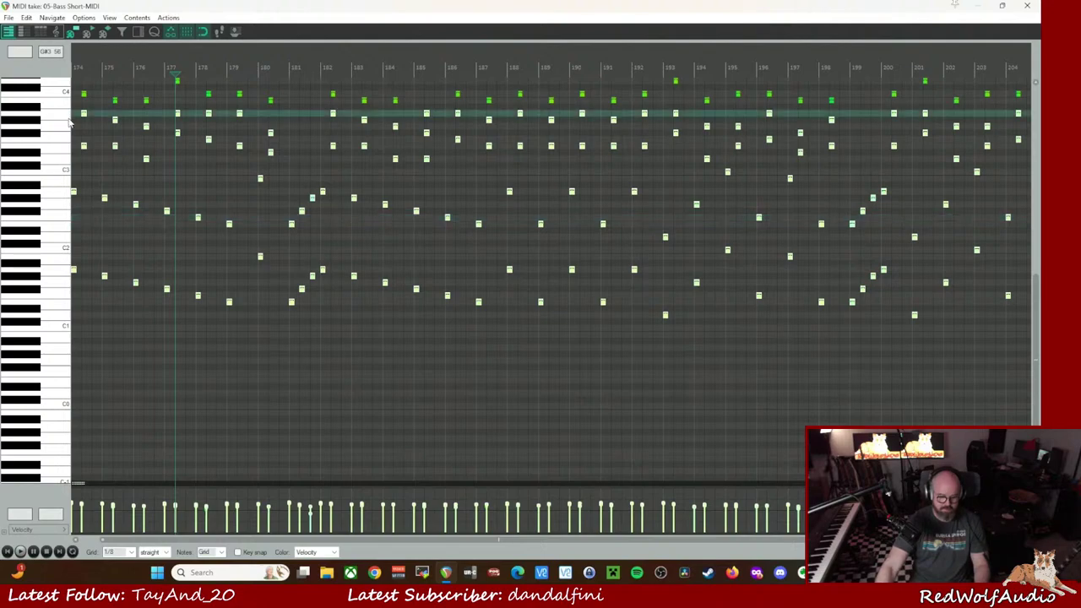
pyautogui.press('Delete')
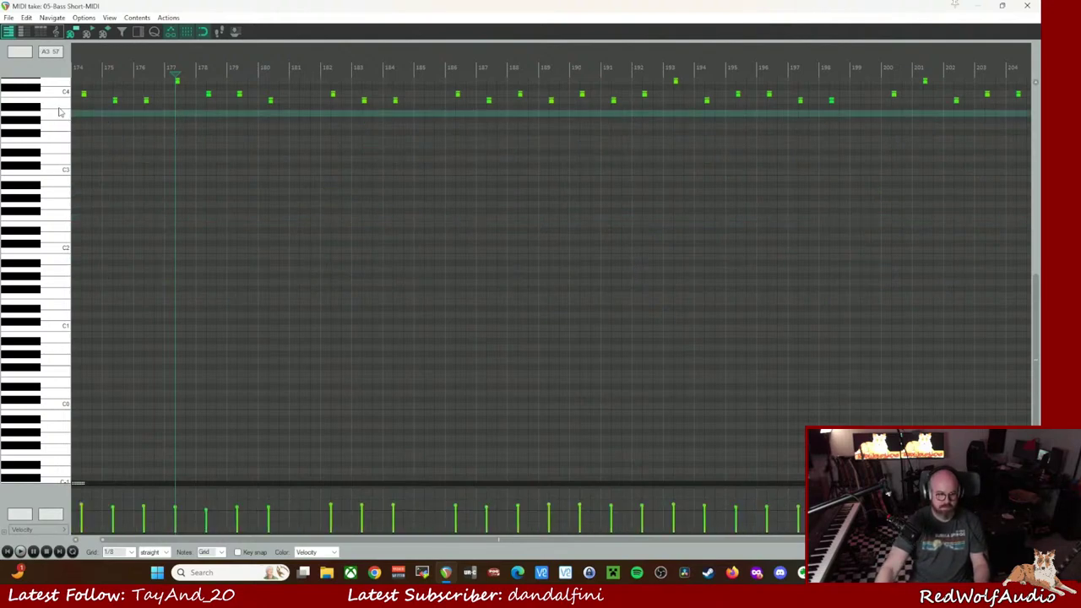
pyautogui.hotkey('ctrl', 'z')
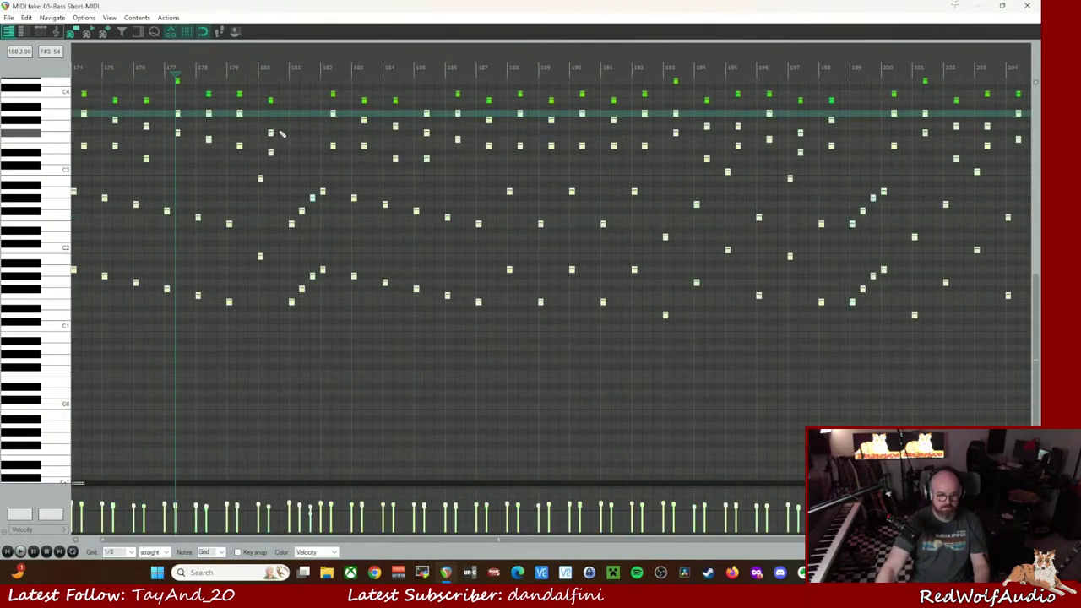
pyautogui.moveTo(604, 542); pyautogui.dragTo(638, 540)
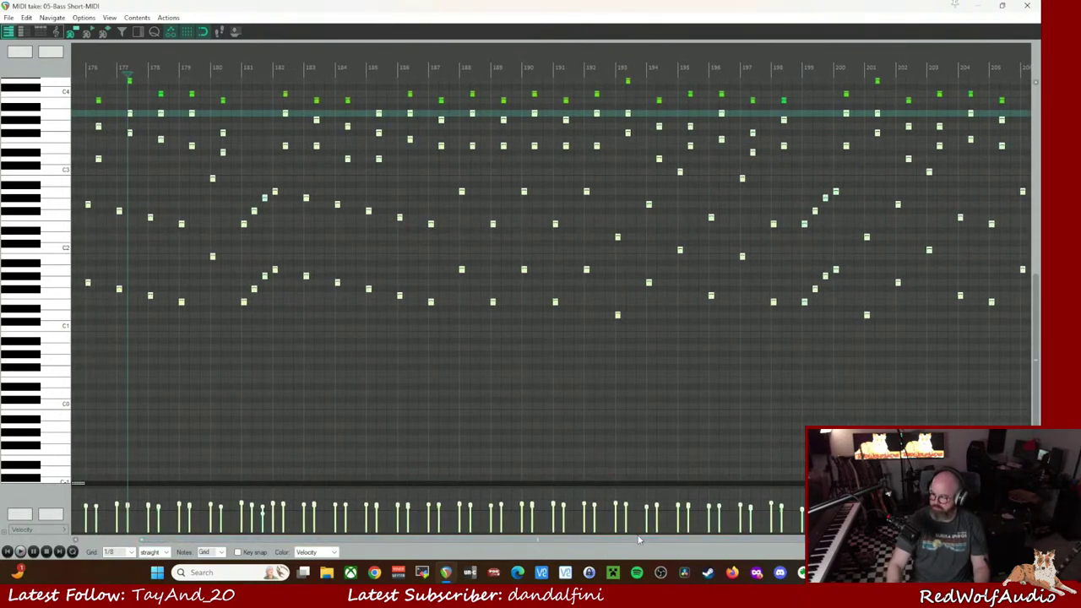
pyautogui.press('Delete')
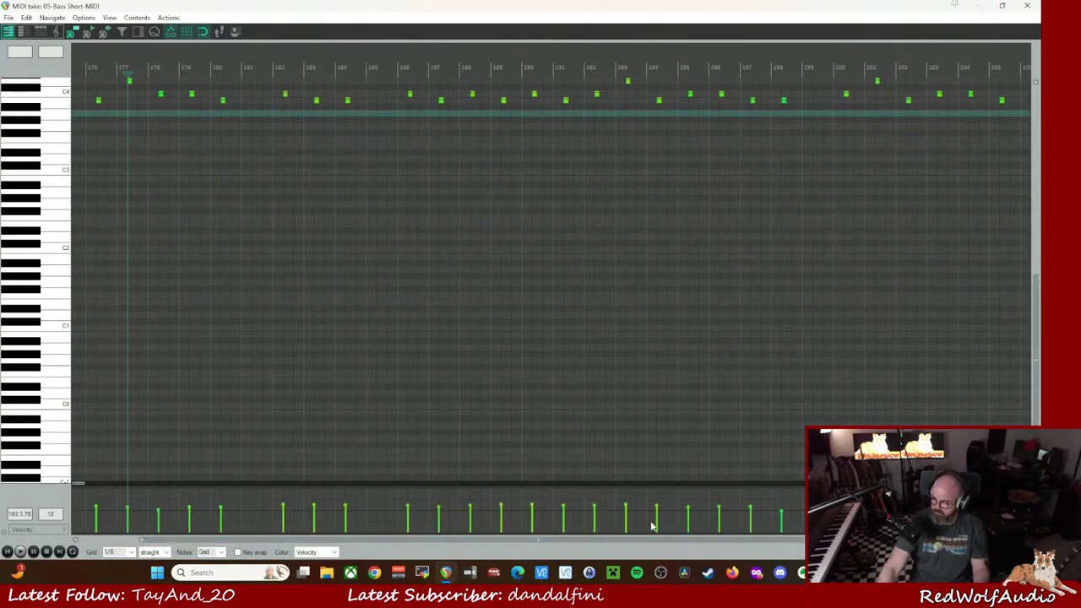
pyautogui.click(1027, 5)
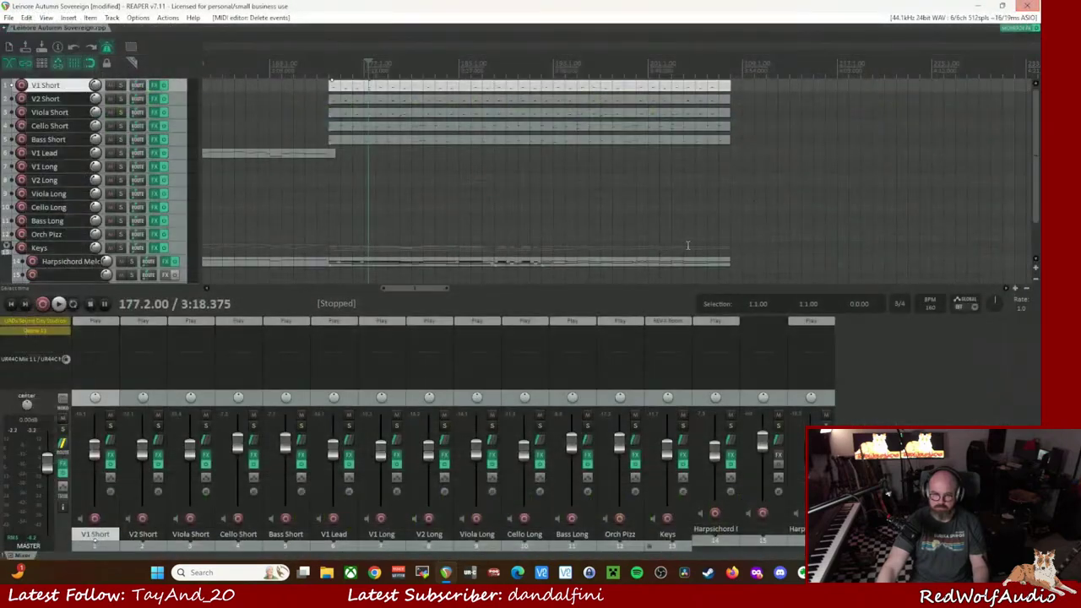
# - Play back the short-strings section from measure 174 and save the project
pyautogui.click(322, 59)
pyautogui.press('space')
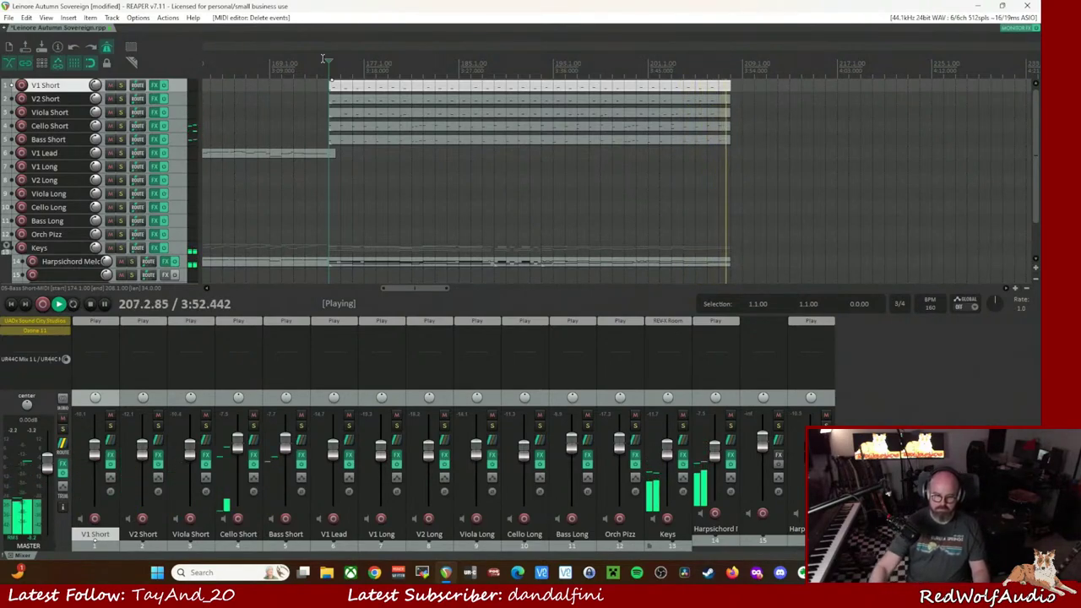
pyautogui.press('space')
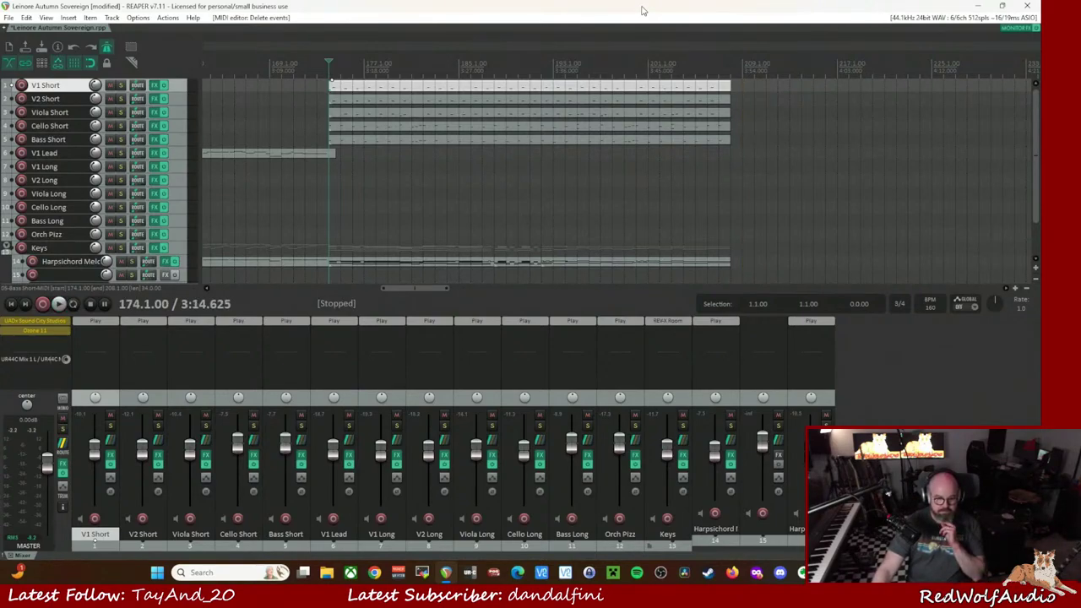
pyautogui.hotkey('ctrl', 's')
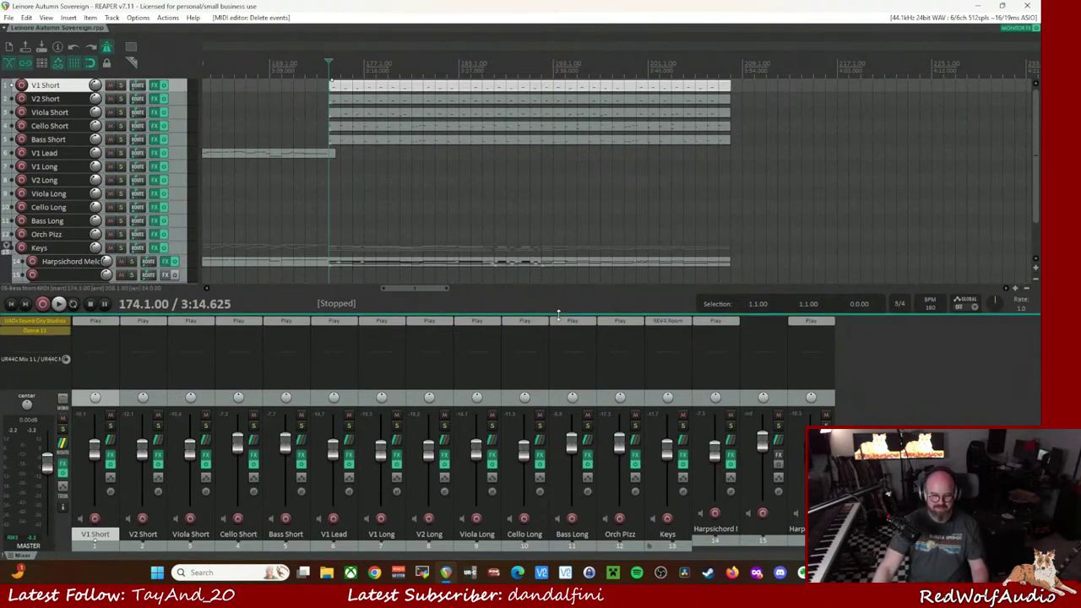
# - Select all items in the project and move them earlier together so the first harpsichord melody item starts at measure 1
pyautogui.scroll(-4, 440, 228)
pyautogui.scroll(-3, 439, 232)
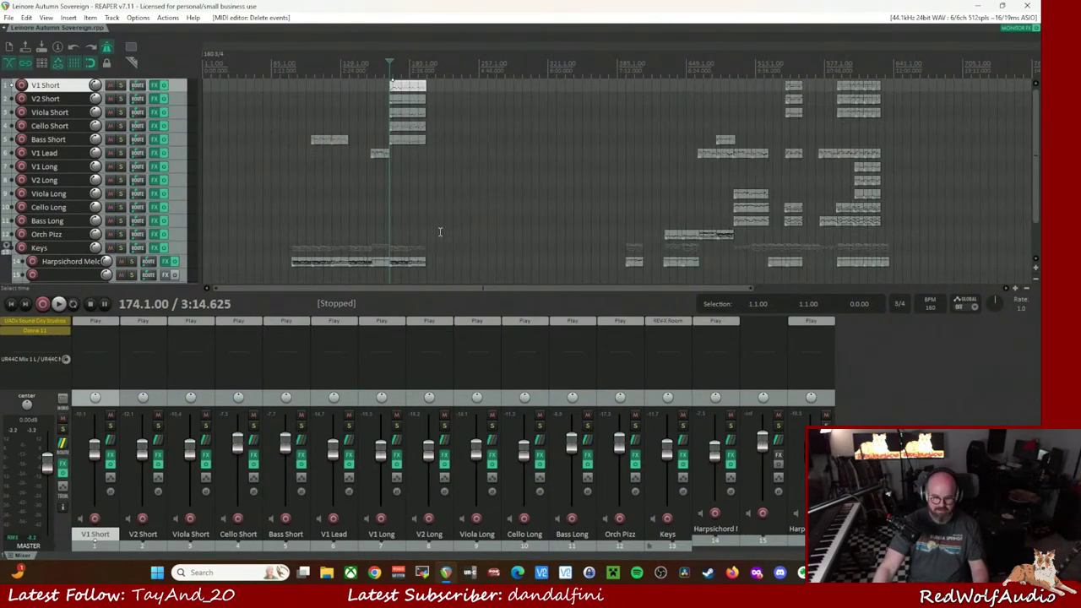
pyautogui.scroll(3, 444, 232)
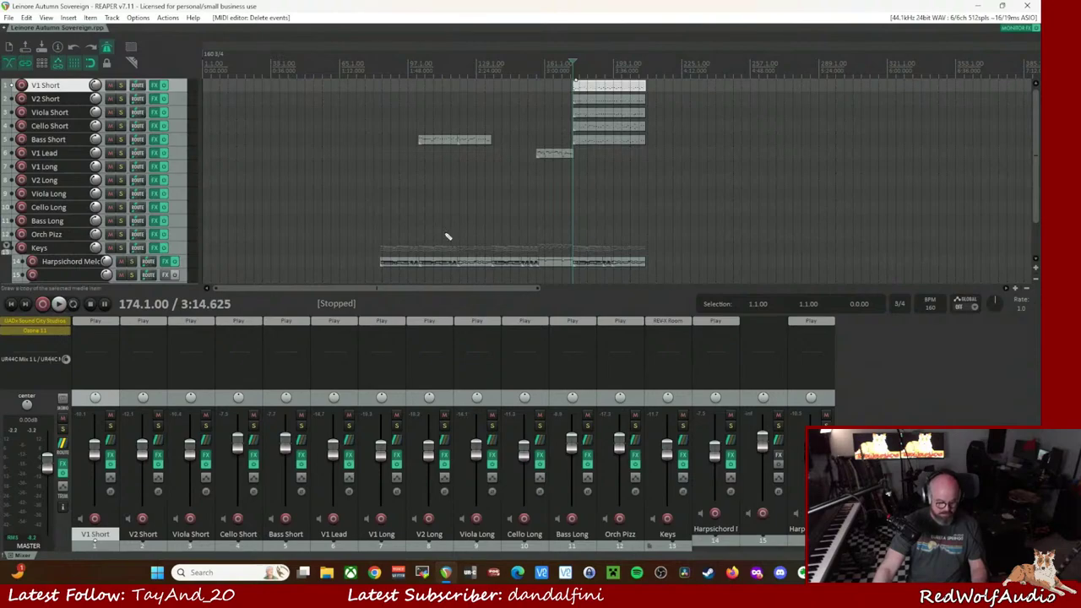
pyautogui.hotkey('ctrl', 'a')
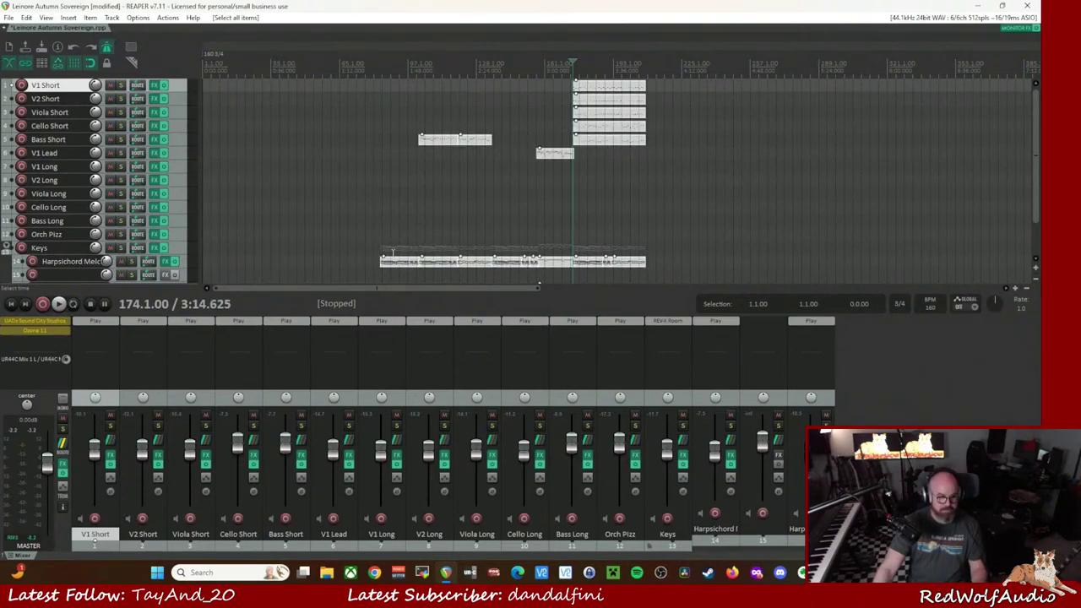
pyautogui.moveTo(414, 264); pyautogui.dragTo(236, 267)
# - Play the arrangement from the project start through the new short-strings section
pyautogui.press('Home')
pyautogui.press('space')
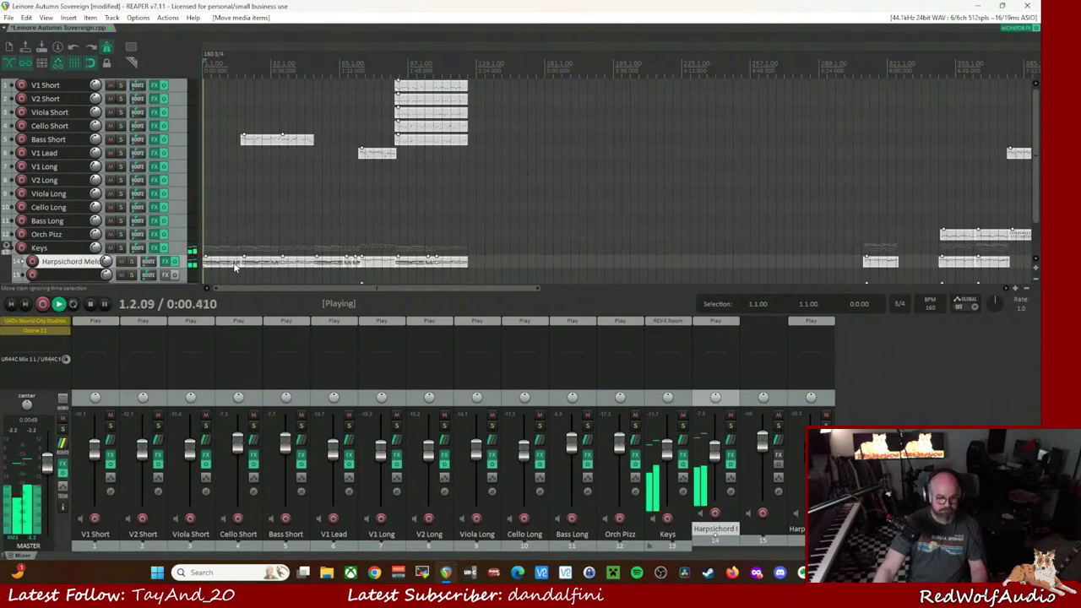
pyautogui.press('space')
pyautogui.press('space')
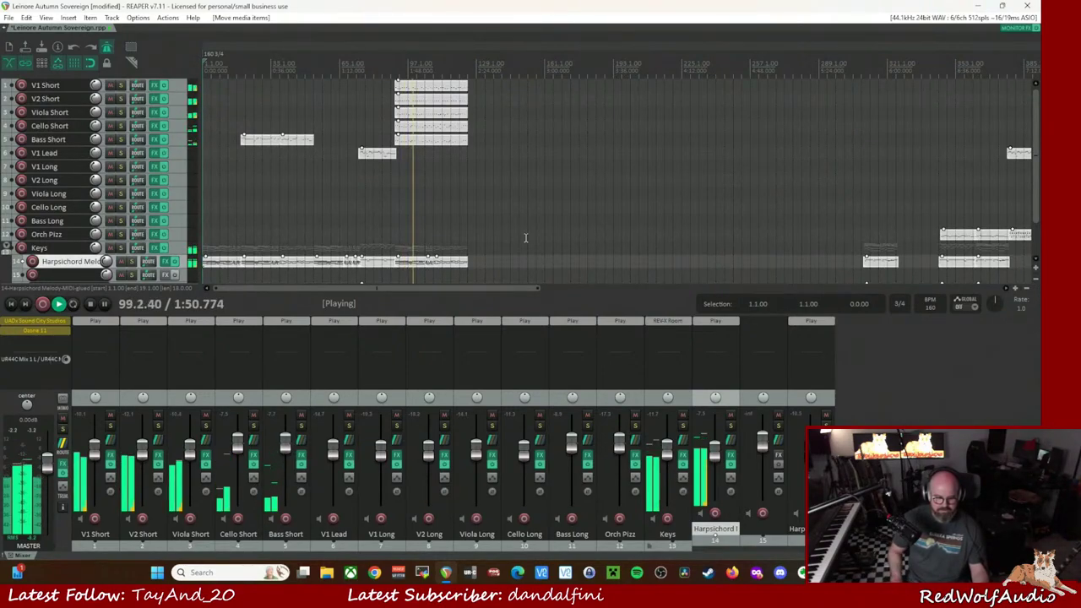
pyautogui.press('space')
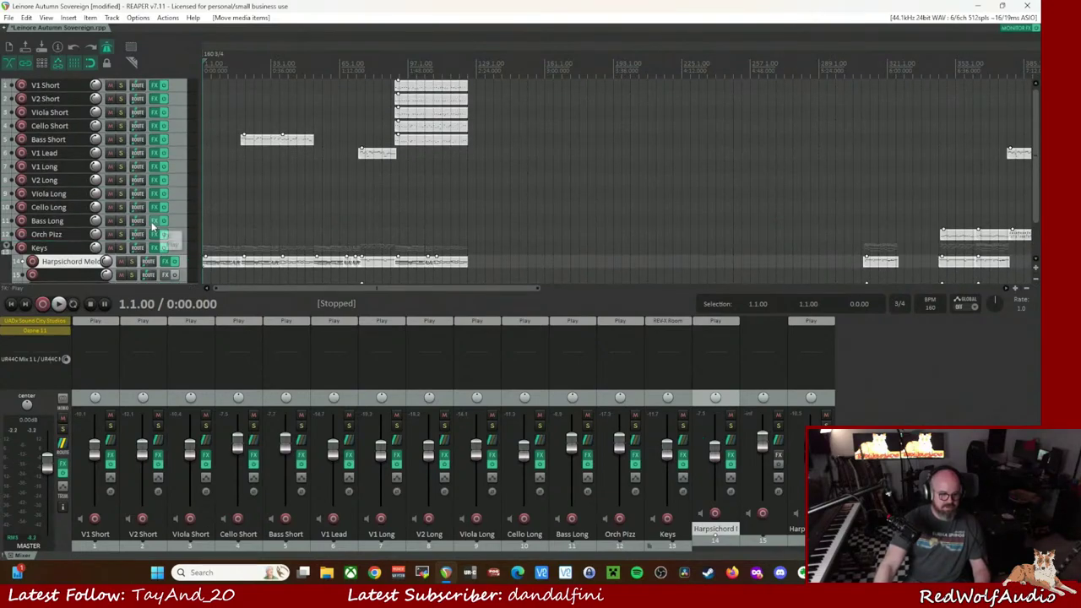
# - Remove the empty unnamed track between the Harpsichord Melody and Harpsichord Chord tracks
pyautogui.click(180, 89)
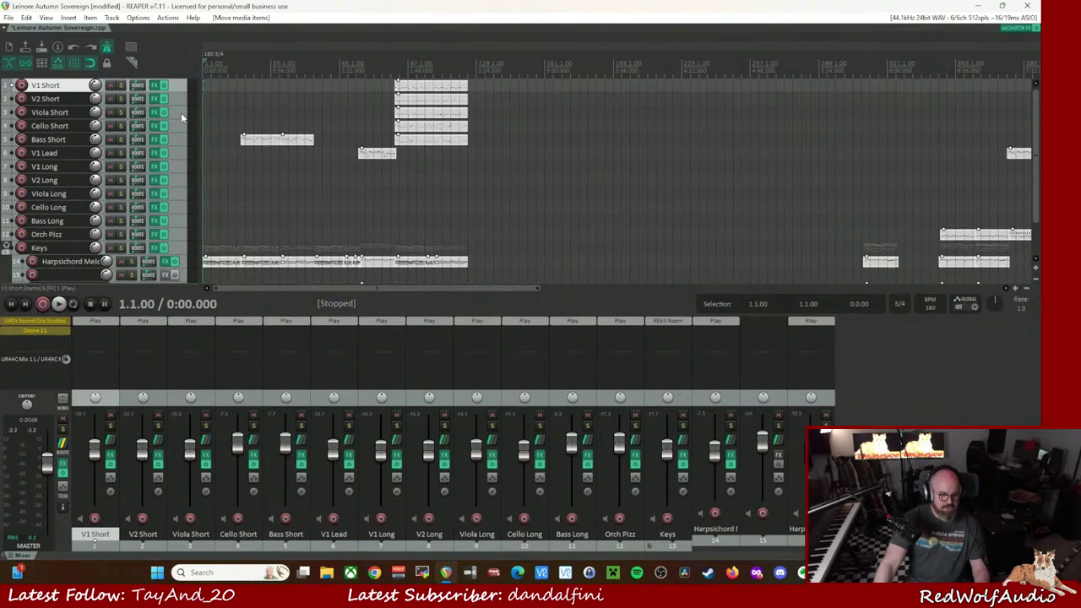
pyautogui.scroll(-2, 181, 117)
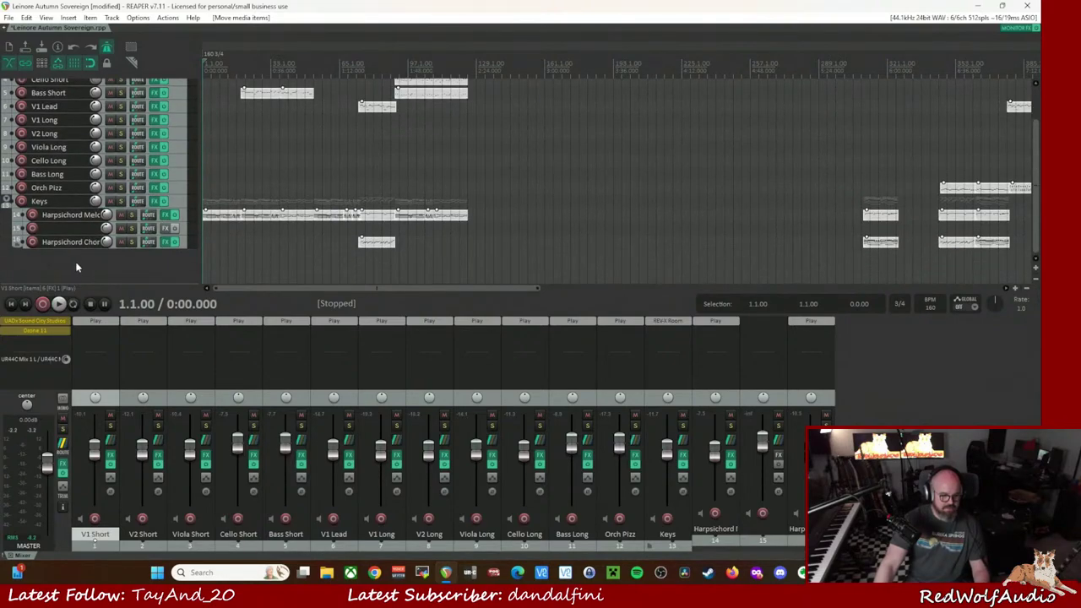
pyautogui.click(181, 229)
pyautogui.rightClick(186, 227)
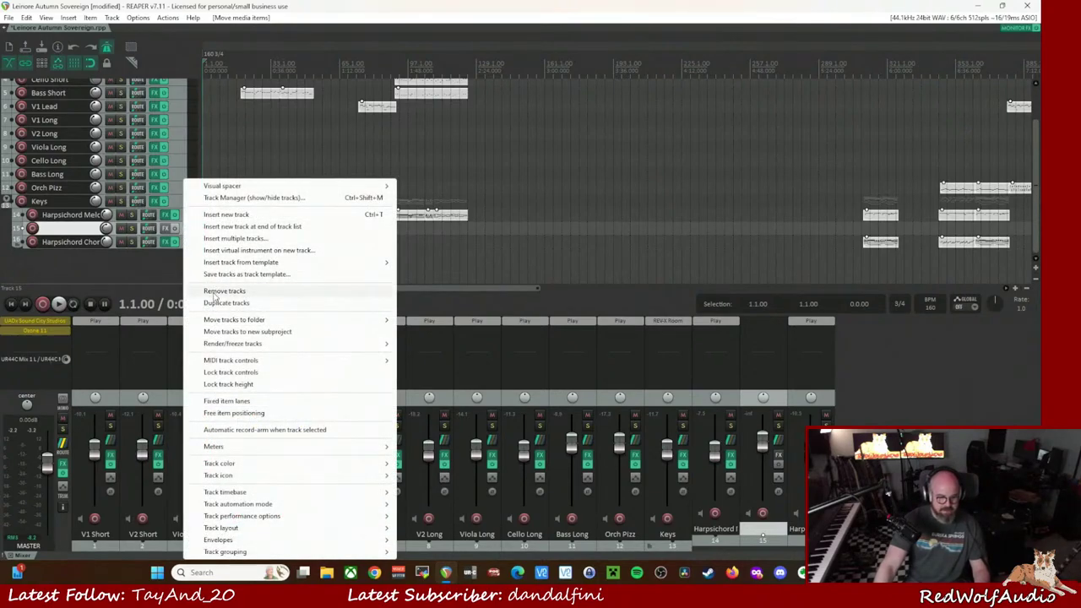
pyautogui.click(221, 292)
# - Add a new track at the end of the track list and name it Strings
pyautogui.doubleClick(60, 248)
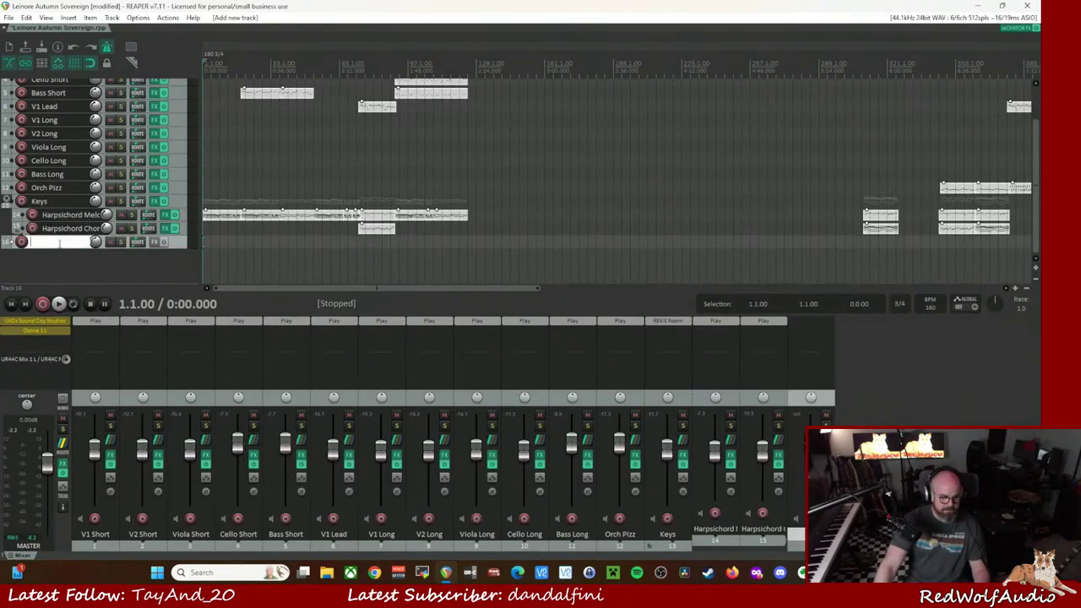
pyautogui.write('Strings')
pyautogui.press('Return')
# - Select the tracks from V1 Short through Orch Pizz and move them into the Strings track as a folder
pyautogui.scroll(2, 123, 198)
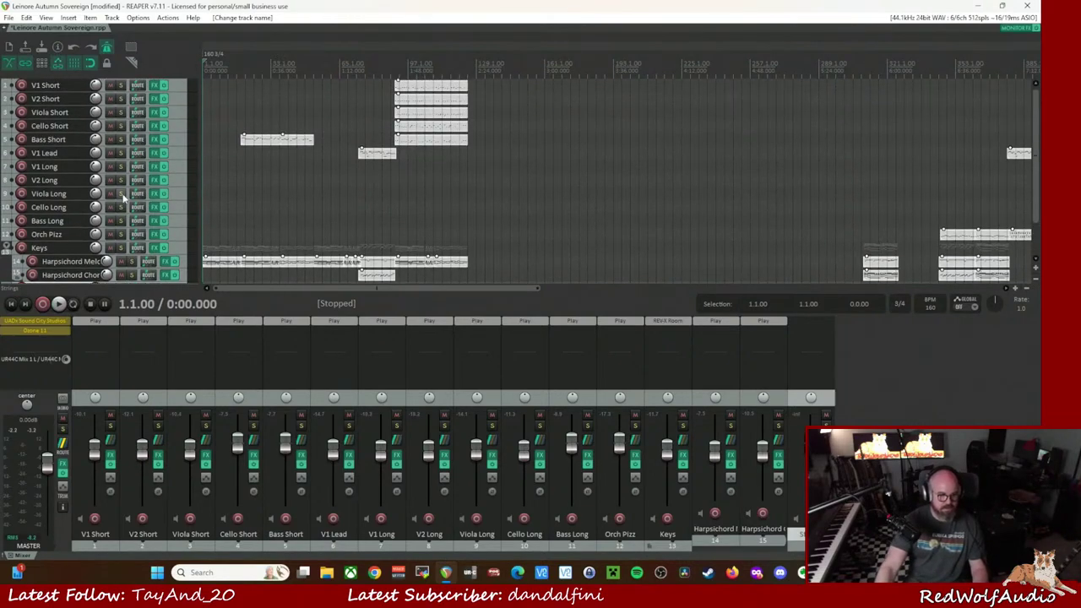
pyautogui.click(180, 88)
pyautogui.moveTo(176, 234); pyautogui.dragTo(174, 174)
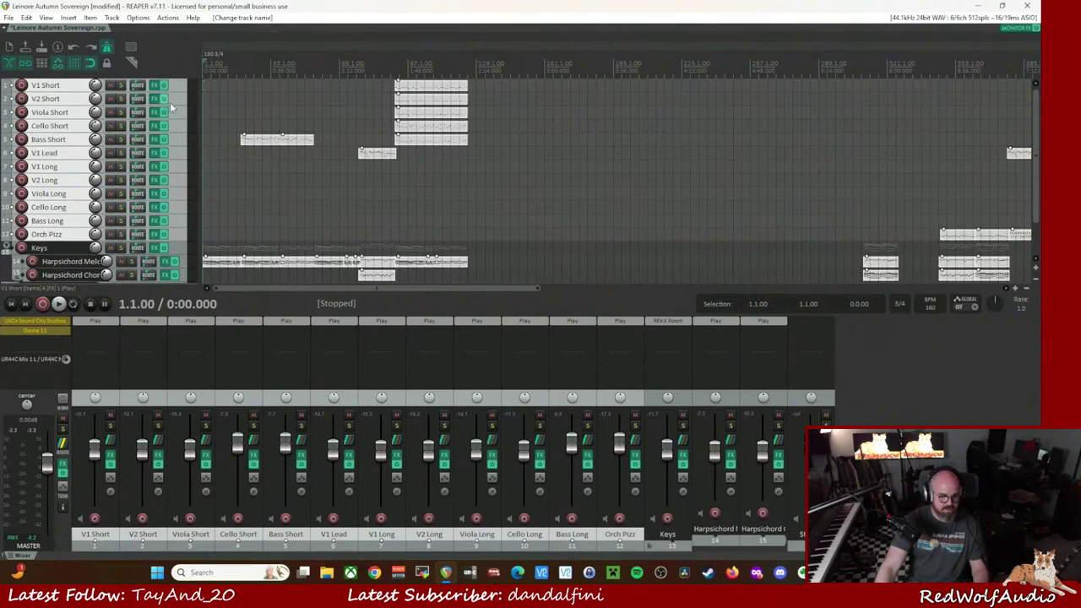
pyautogui.moveTo(178, 88); pyautogui.dragTo(160, 291)
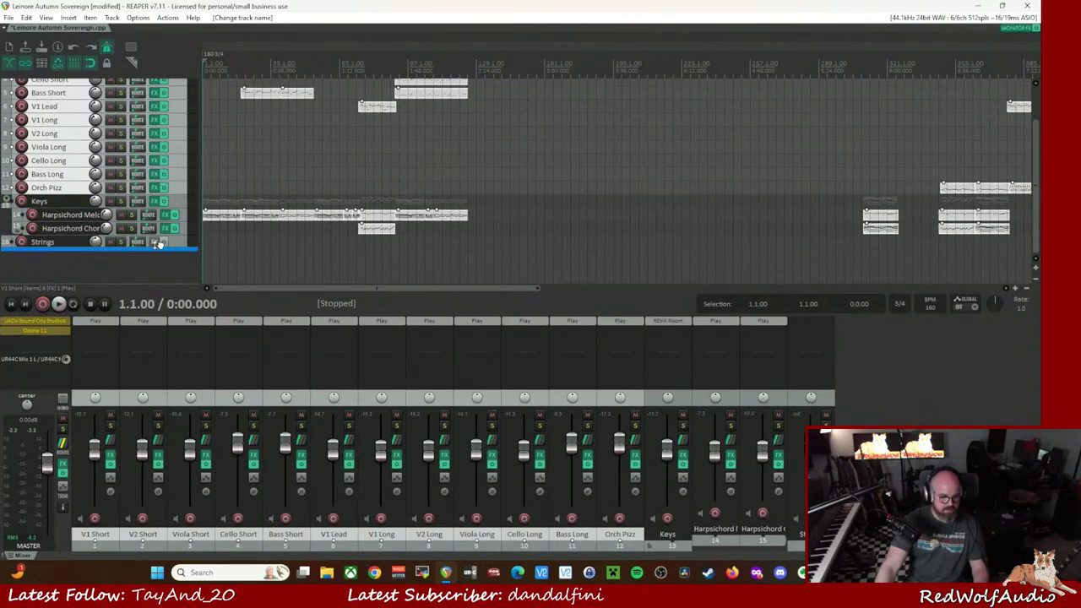
pyautogui.moveTo(159, 247); pyautogui.dragTo(159, 249)
pyautogui.scroll(-3, 130, 264)
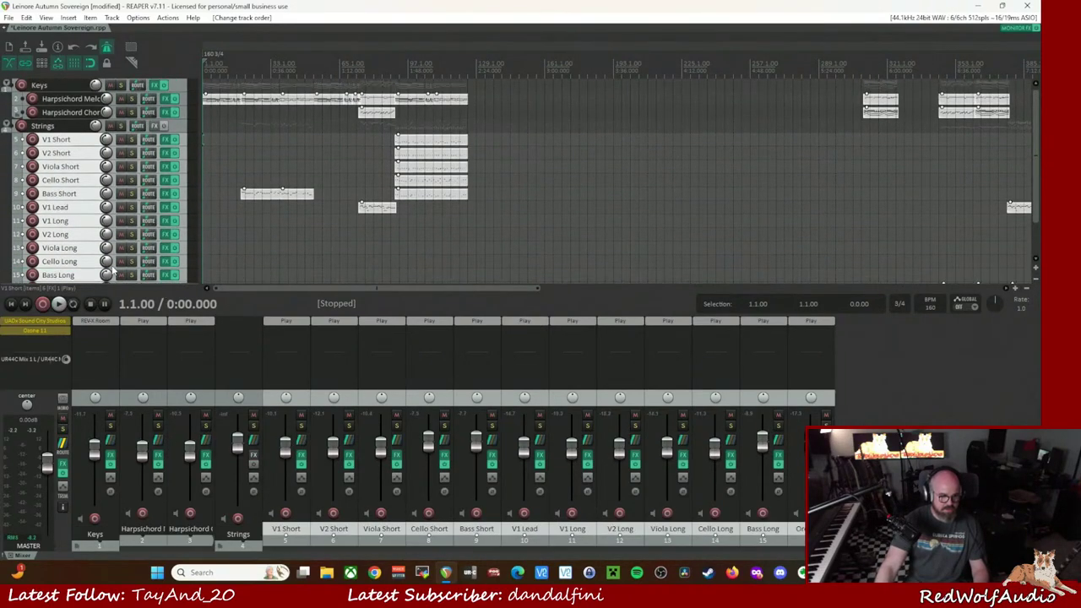
# - Add a new track at the end of the track list and name it Winds
pyautogui.press('-')
pyautogui.press('-')
pyautogui.scroll(-2, 128, 248)
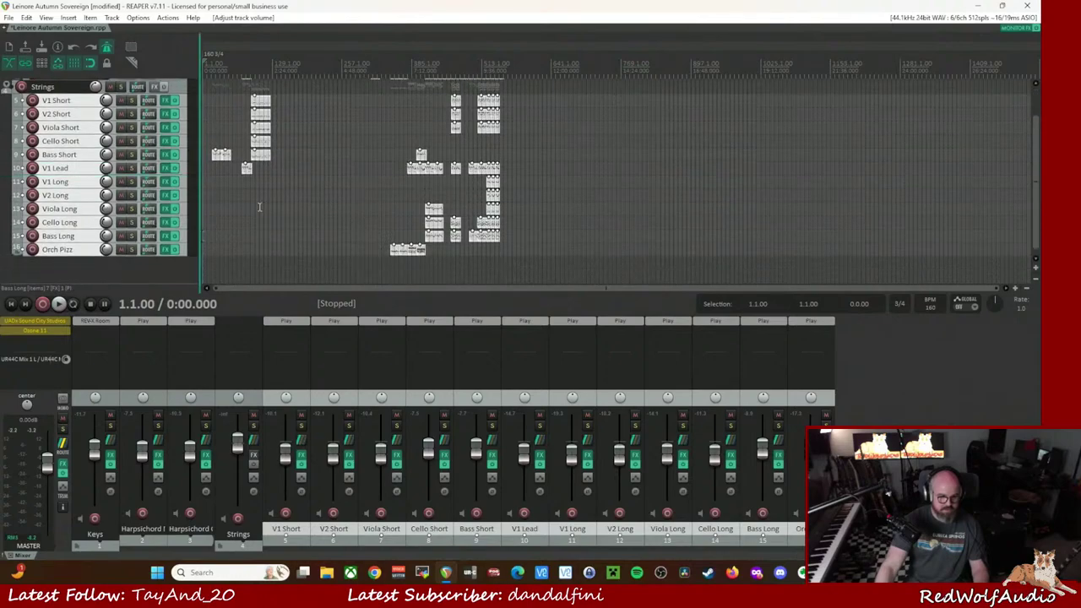
pyautogui.doubleClick(101, 264)
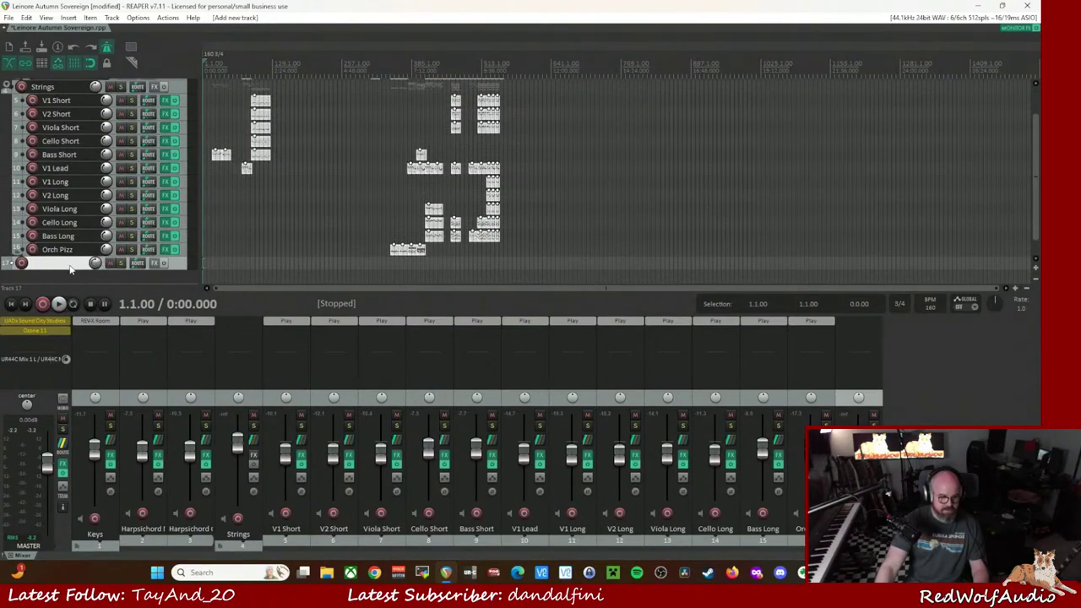
pyautogui.write('Winds')
pyautogui.press('Return')
# - Add another track below Winds, nest it inside Winds as a folder child, and name it Oboe
pyautogui.click(173, 273)
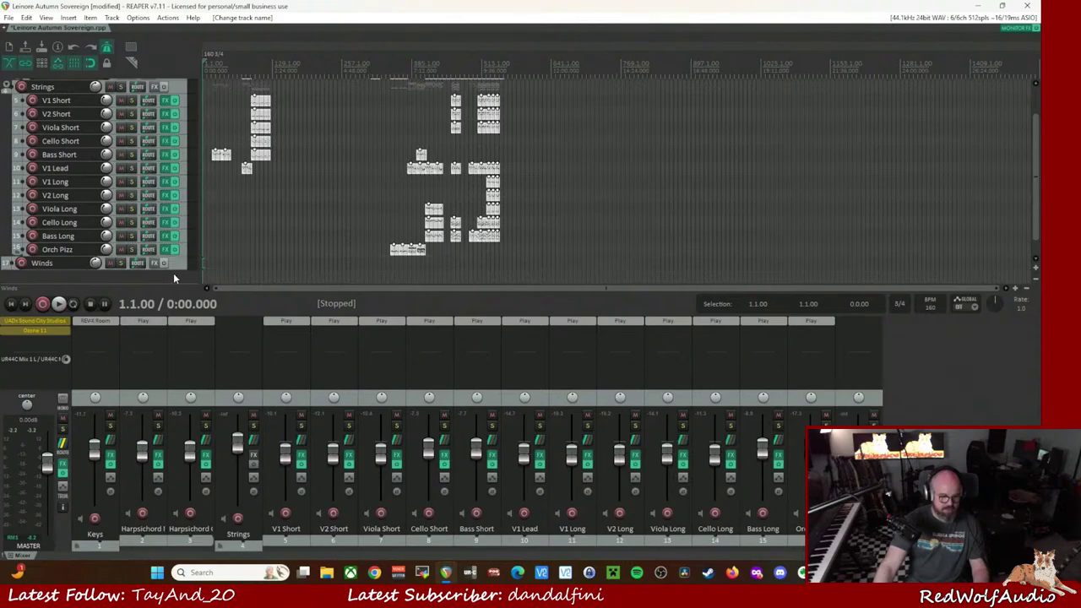
pyautogui.doubleClick(173, 273)
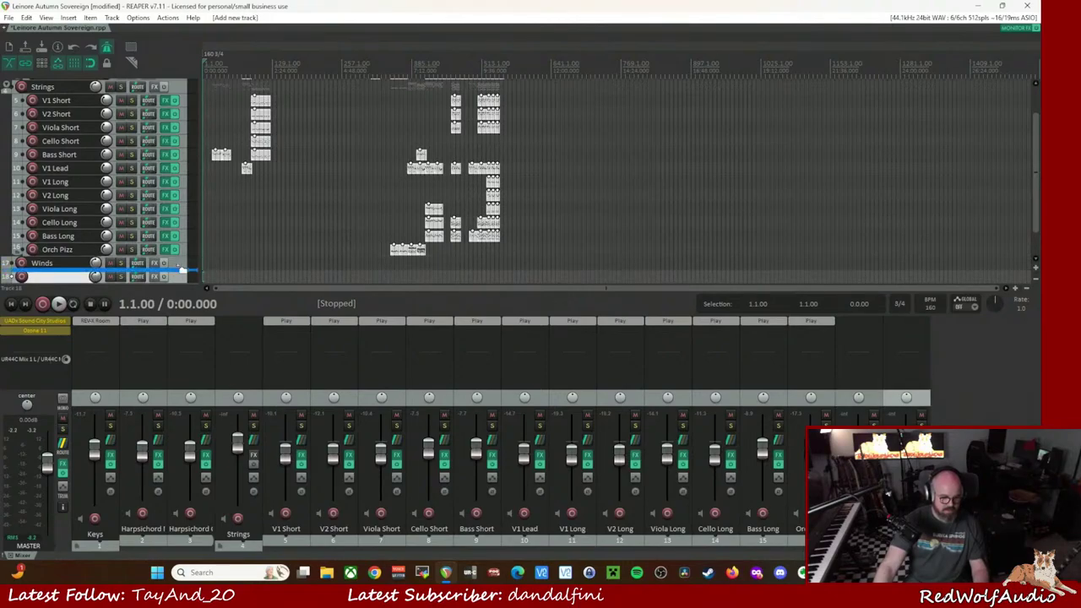
pyautogui.moveTo(182, 268); pyautogui.dragTo(167, 272)
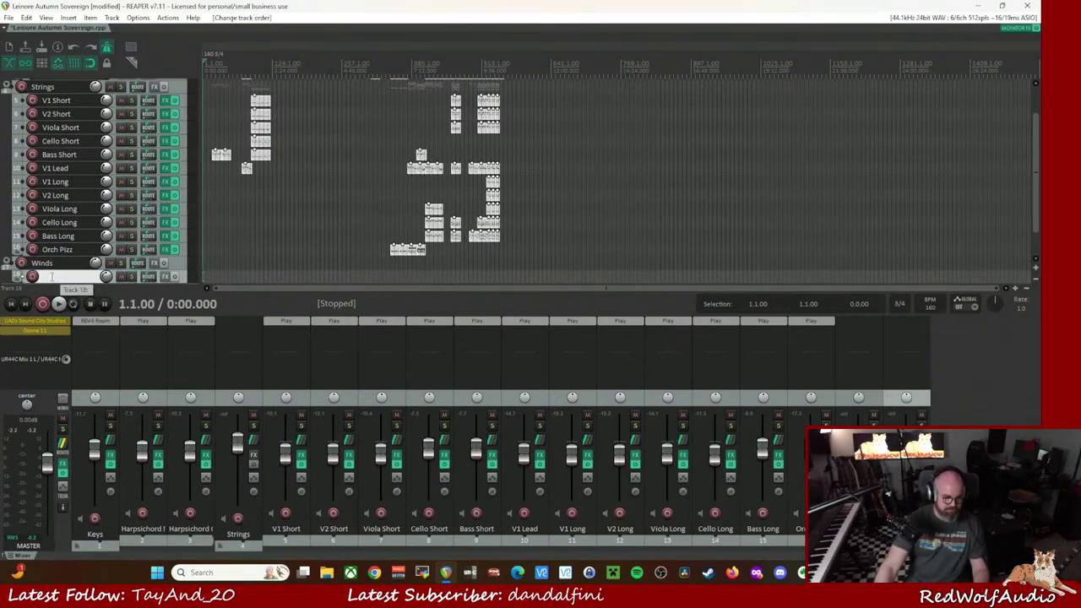
pyautogui.doubleClick(53, 279)
pyautogui.write('Oboe')
pyautogui.press('Return')
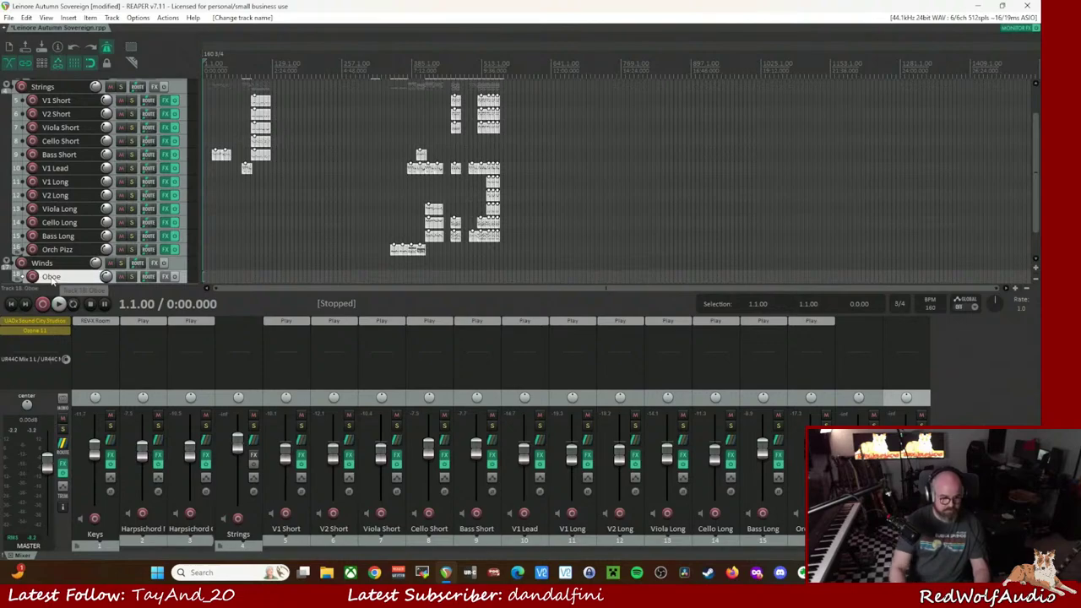
# - Add the East West instrument VST3i: Play (18 out) to the Oboe track
pyautogui.click(165, 277)
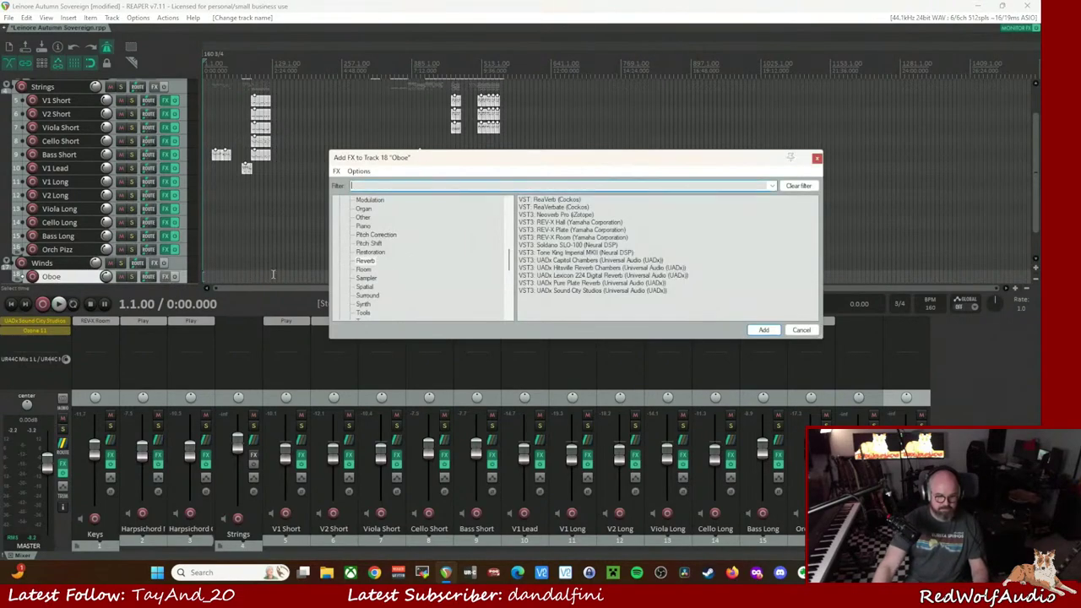
pyautogui.scroll(-5, 416, 289)
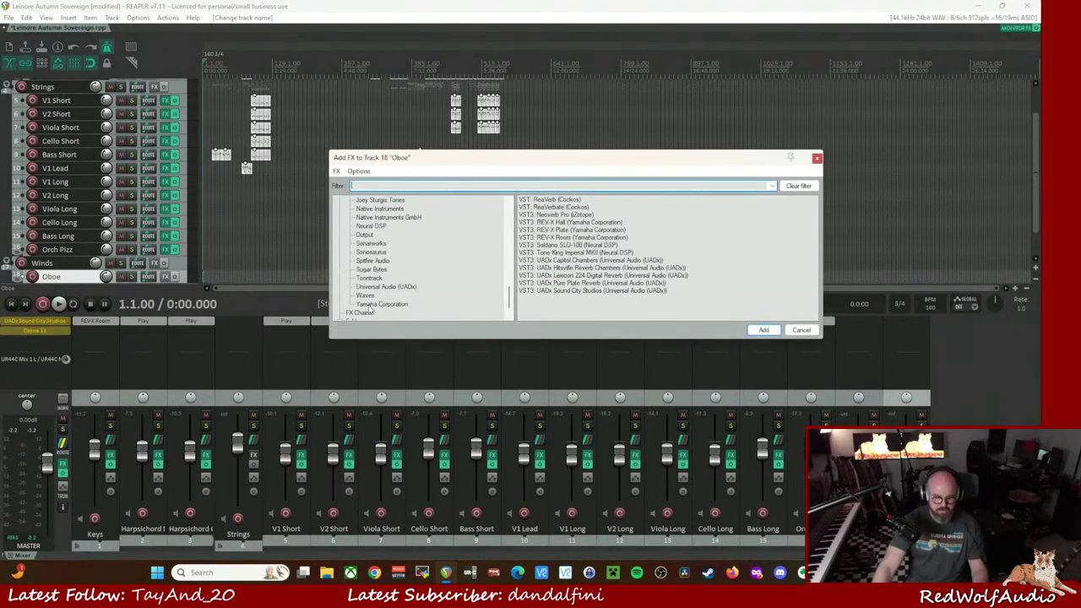
pyautogui.scroll(3, 372, 277)
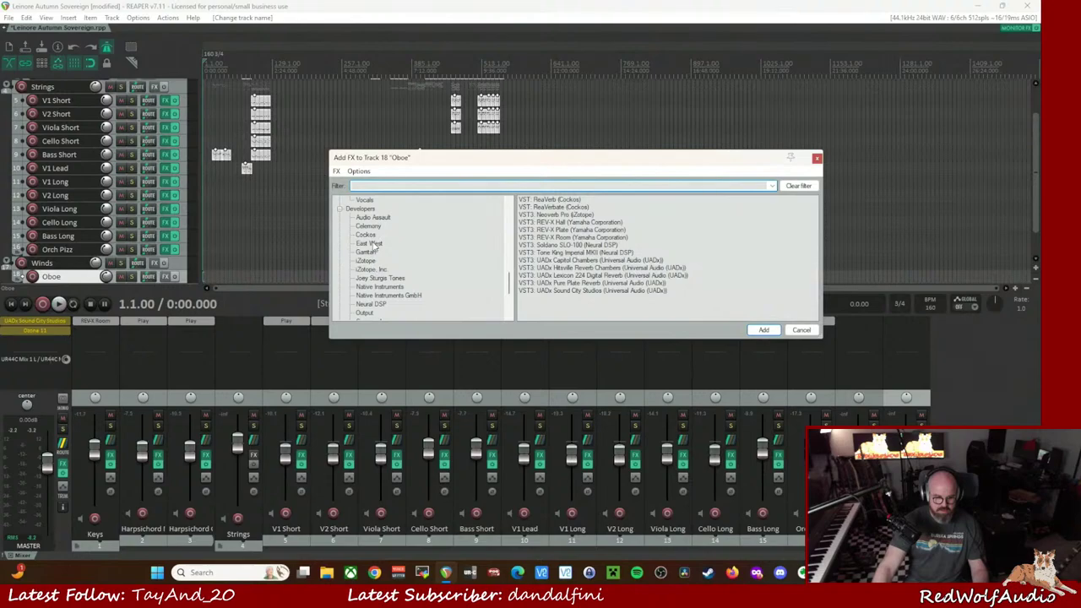
pyautogui.click(371, 244)
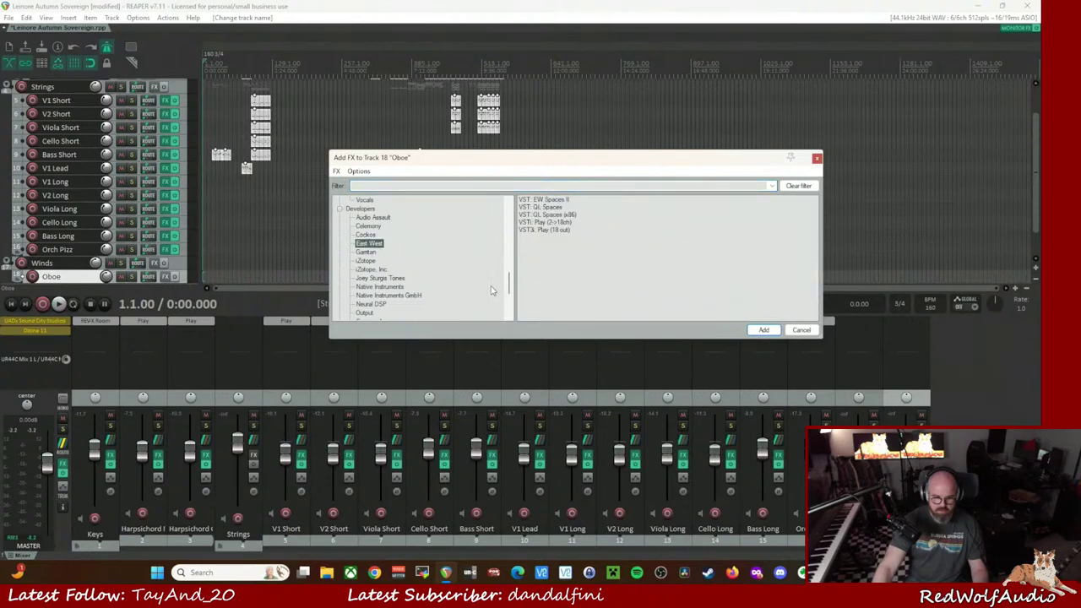
pyautogui.doubleClick(548, 230)
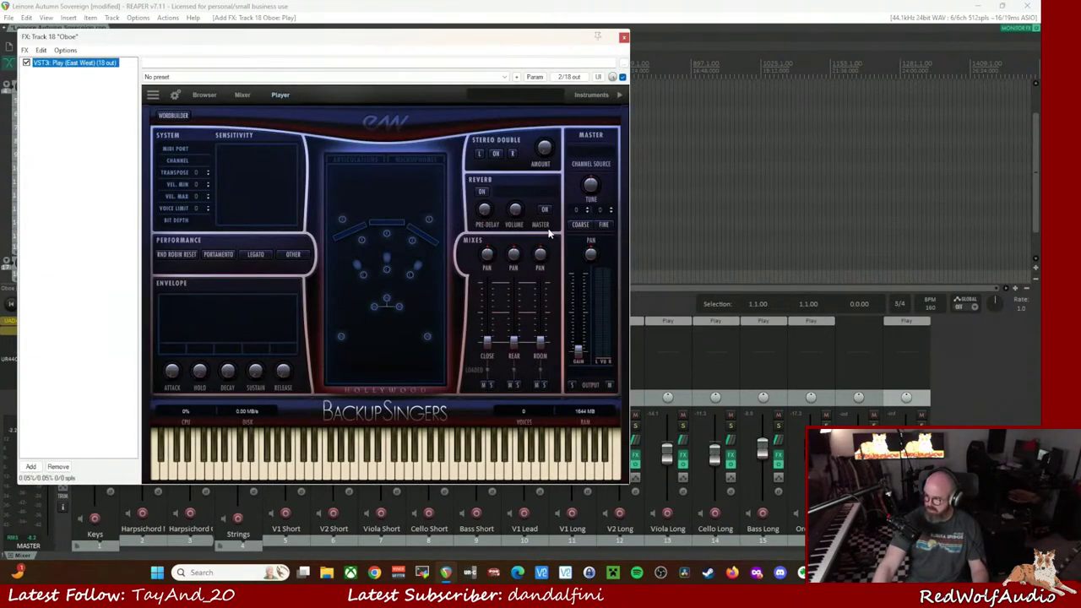
# - Load the long oboe patch OB LegRep RRx4 from the EW Hollywood Orchestral Woodwinds Gold library into Play
pyautogui.click(203, 95)
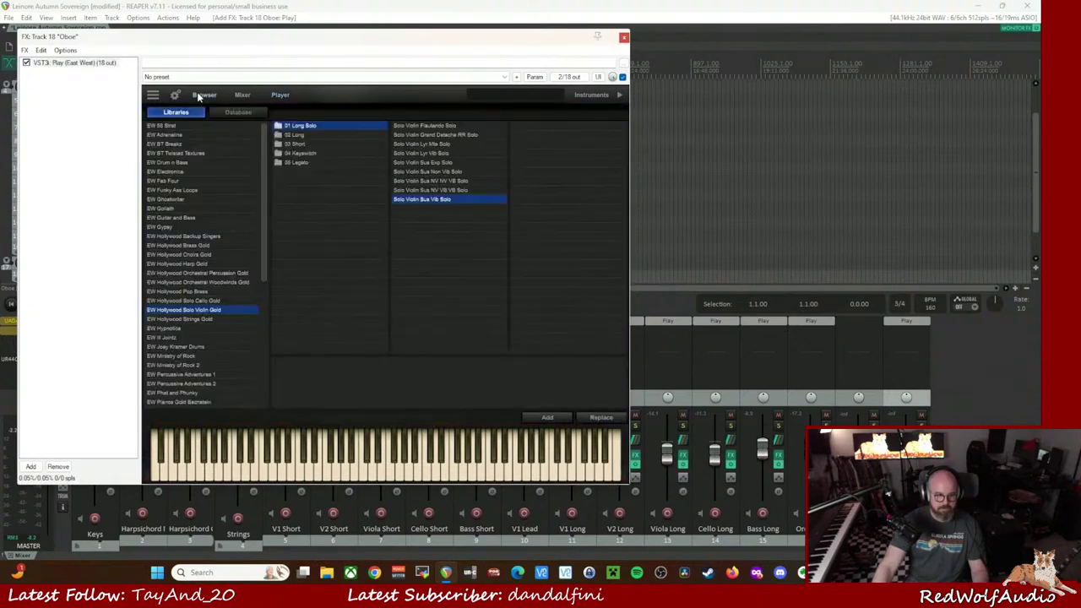
pyautogui.click(235, 112)
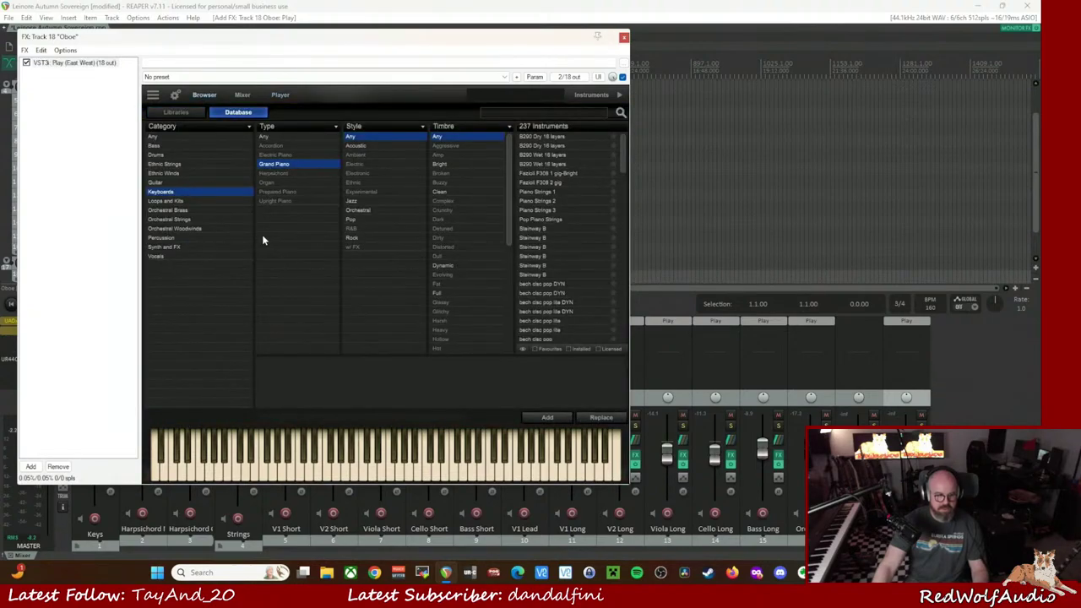
pyautogui.click(176, 112)
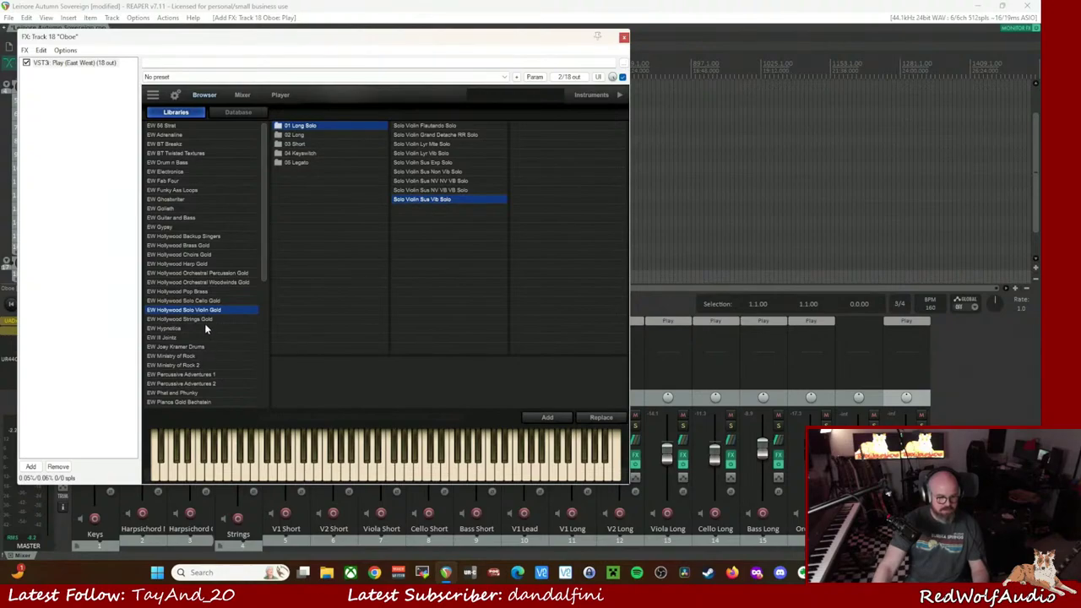
pyautogui.click(209, 283)
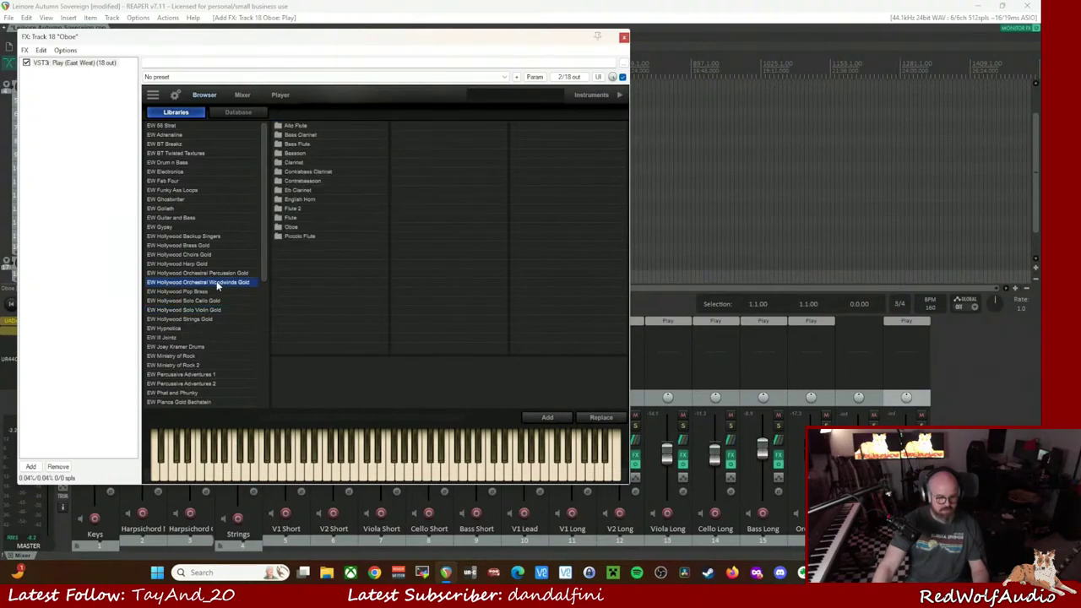
pyautogui.click(299, 227)
pyautogui.click(418, 126)
pyautogui.click(535, 126)
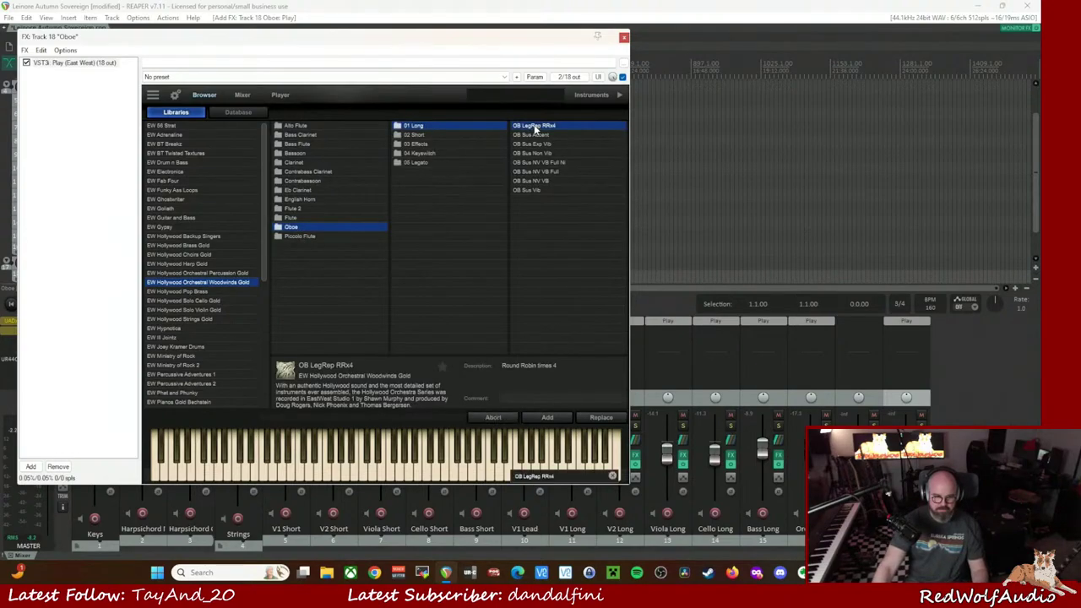
# - Arm the Oboe track for recording with its MIDI input set to all channels of 2- Digital Piano-1, and close its instrument window
pyautogui.moveTo(505, 38); pyautogui.dragTo(509, 38)
pyautogui.moveTo(757, 49); pyautogui.dragTo(764, 62)
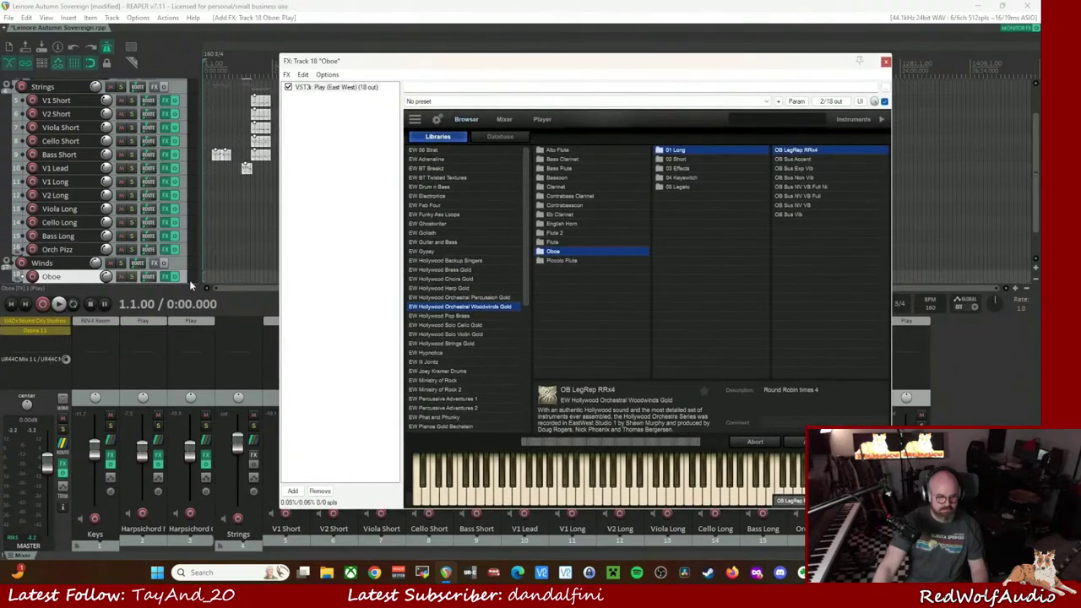
pyautogui.click(32, 279)
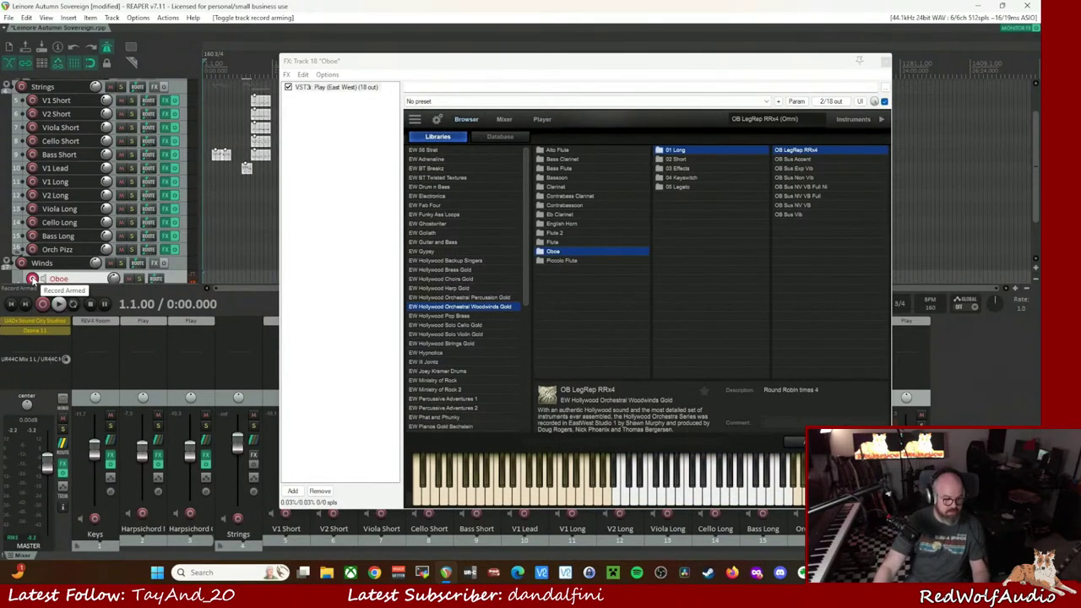
pyautogui.rightClick(32, 279)
pyautogui.moveTo(209, 434)
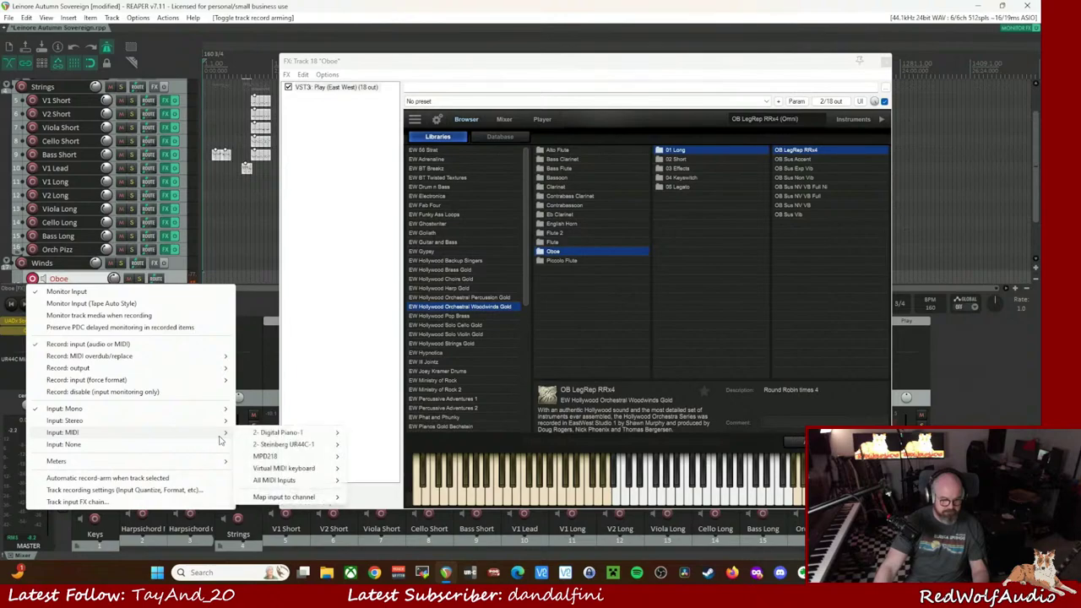
pyautogui.moveTo(281, 432)
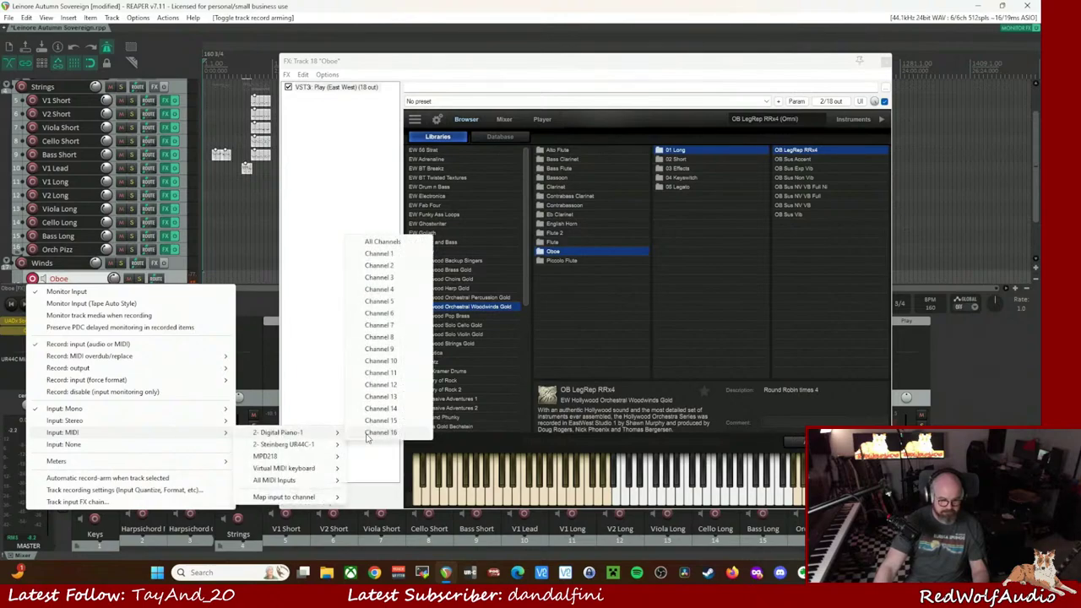
pyautogui.click(389, 243)
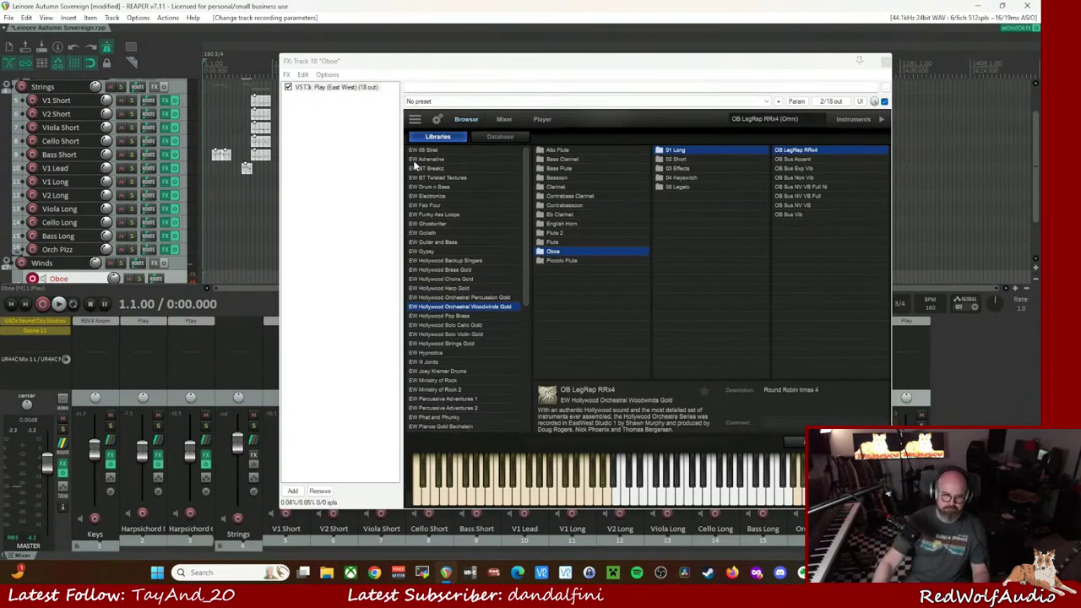
pyautogui.click(884, 62)
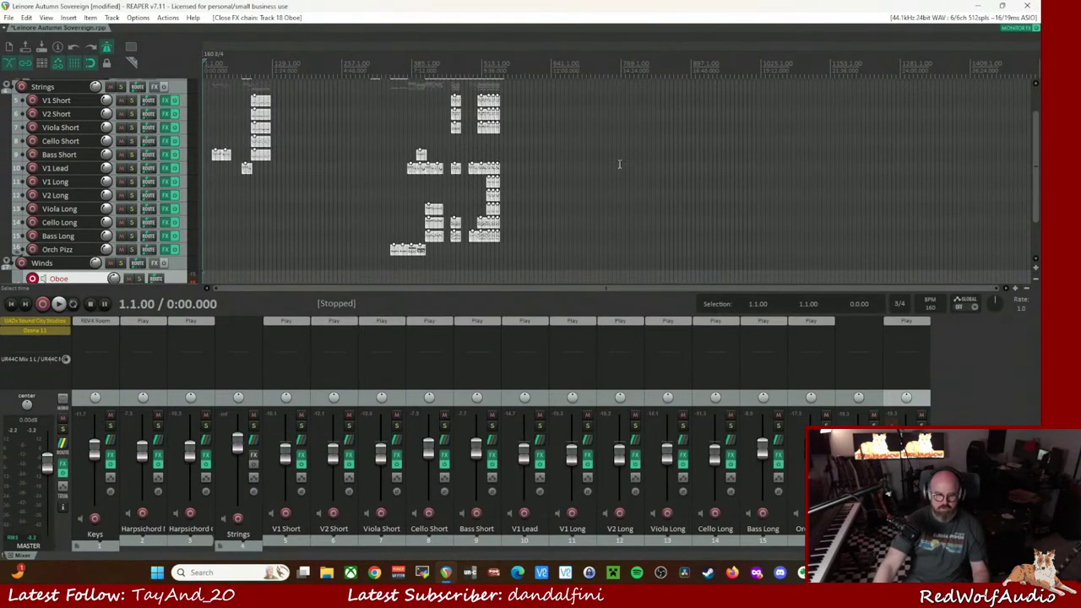
# - Play the arrangement from bar 83 through the end of the short-strings section to rehearse the oboe part
pyautogui.scroll(6, 464, 191)
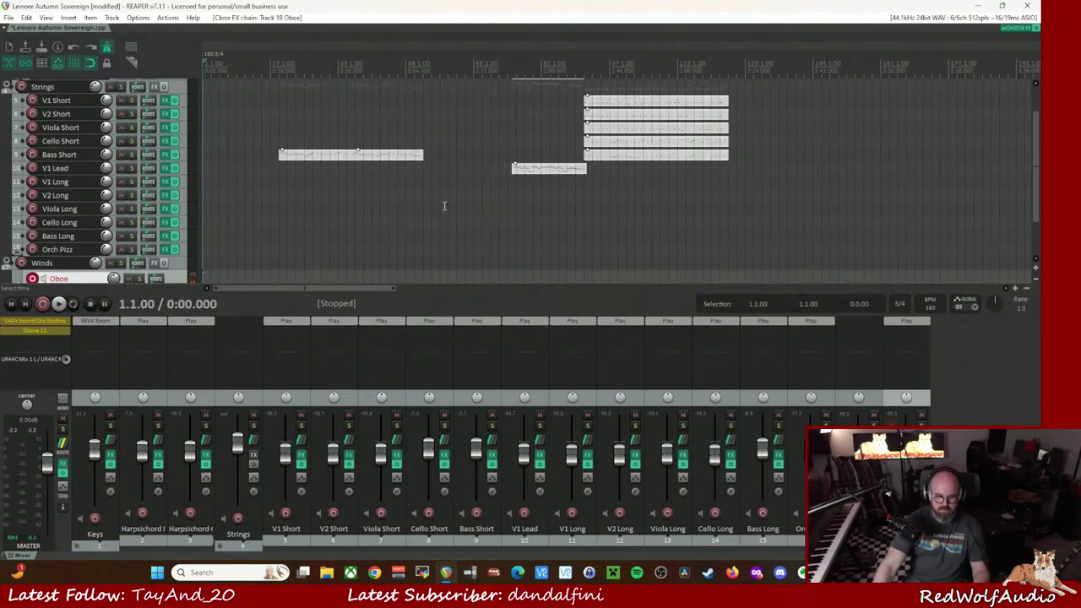
pyautogui.click(565, 71)
pyautogui.press('space')
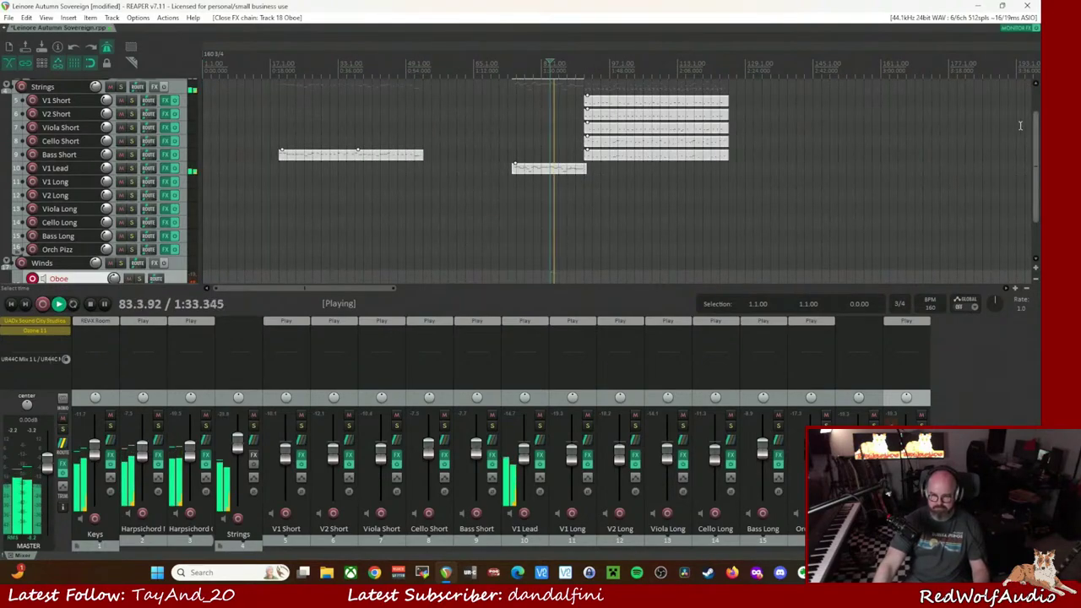
pyautogui.moveTo(1033, 141); pyautogui.dragTo(1033, 110)
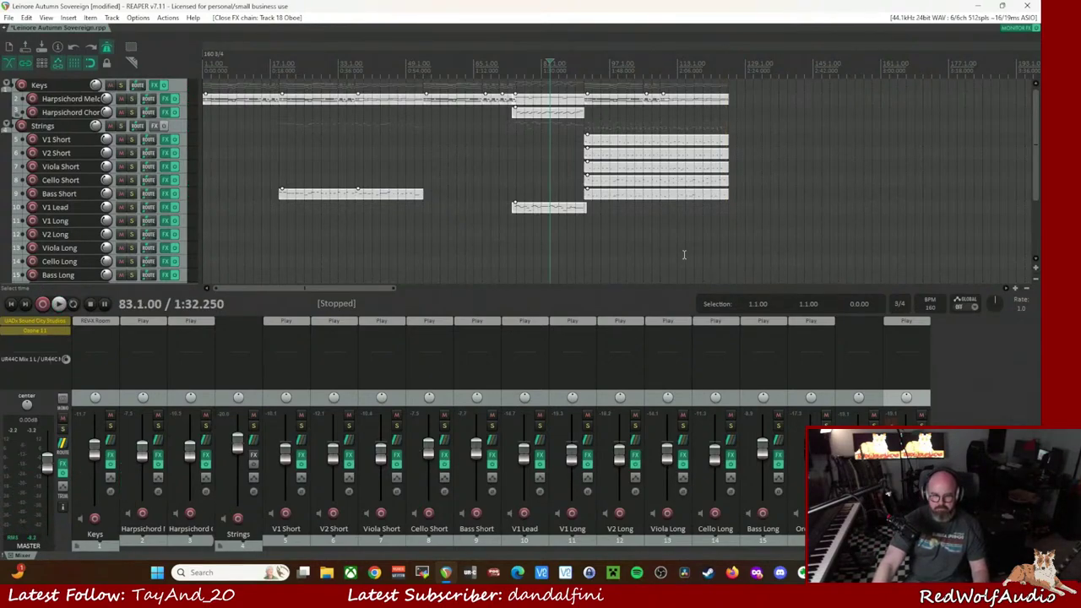
pyautogui.press('space')
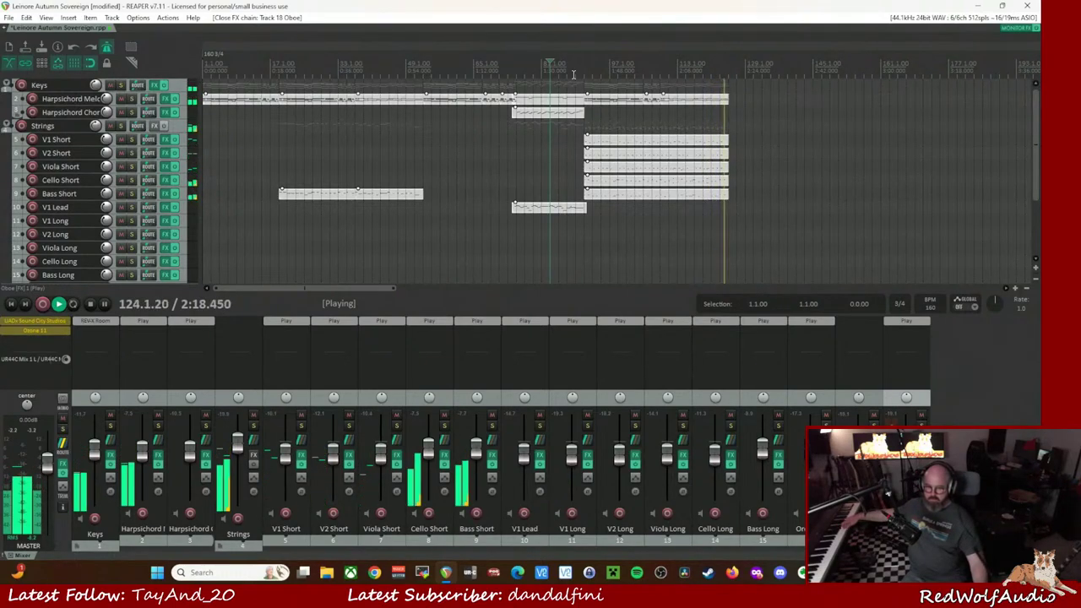
pyautogui.press('space')
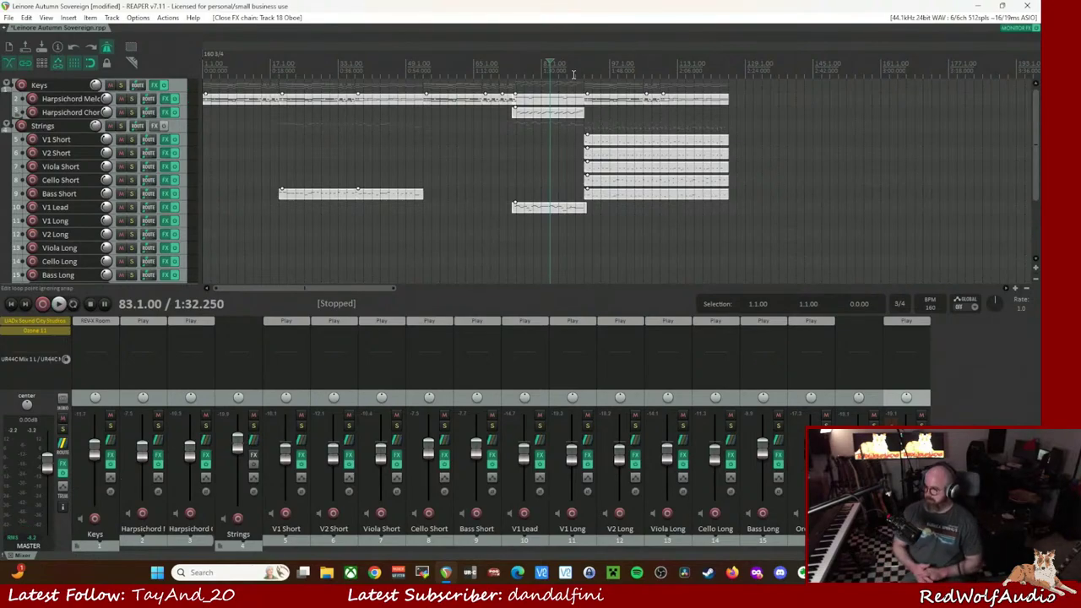
# - Record an oboe MIDI take from bar 83 to about bar 124 and save the recorded file
pyautogui.hotkey('ctrl', 'r')
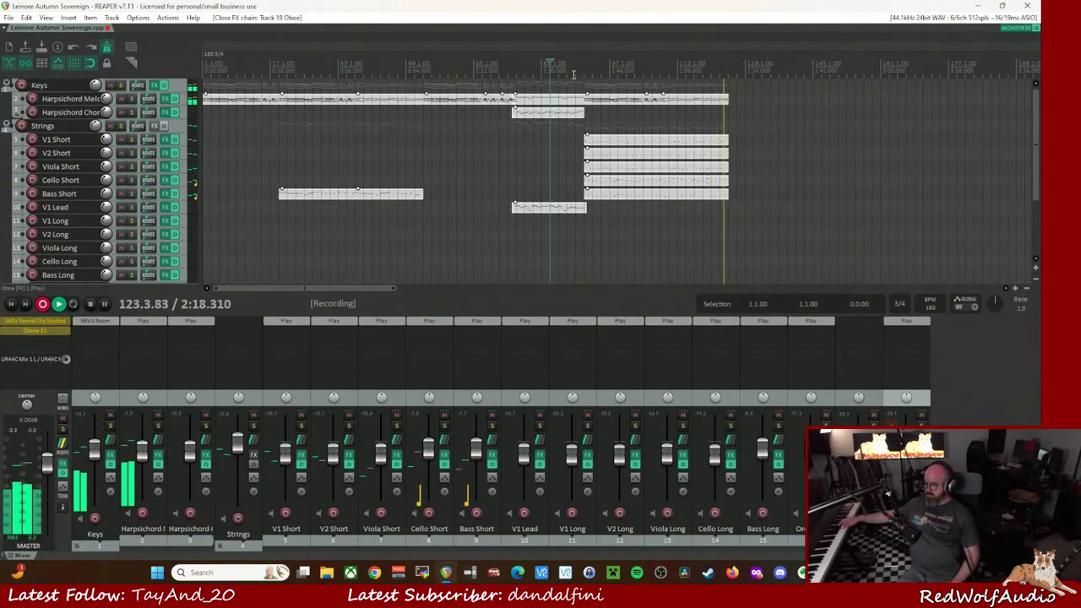
pyautogui.press('space')
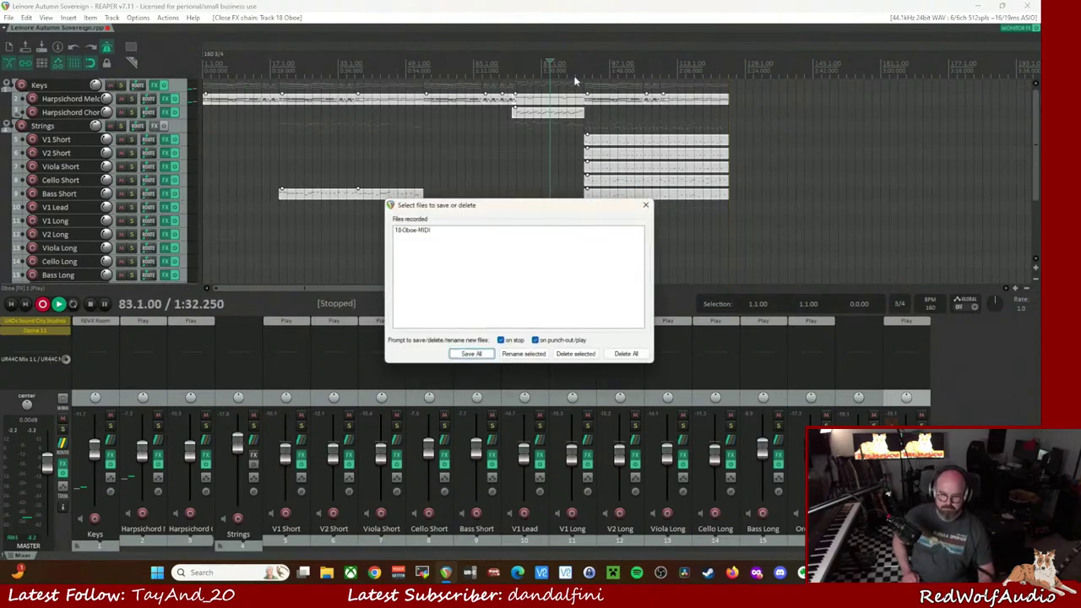
pyautogui.press('Return')
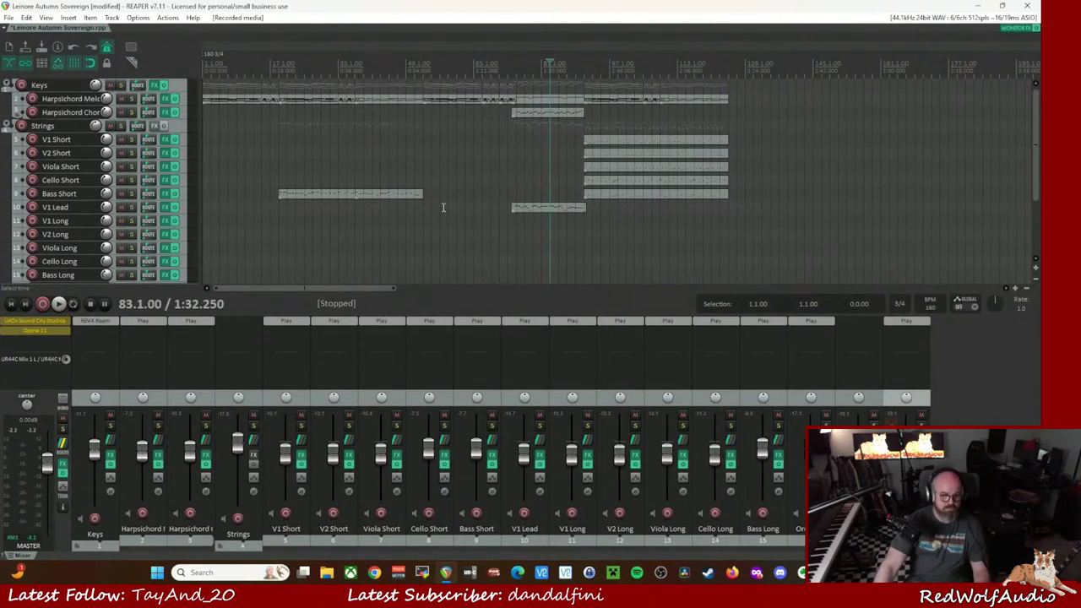
# - Open the newly recorded oboe take in the MIDI editor
pyautogui.scroll(-3, 445, 206)
pyautogui.scroll(-4, 175, 208)
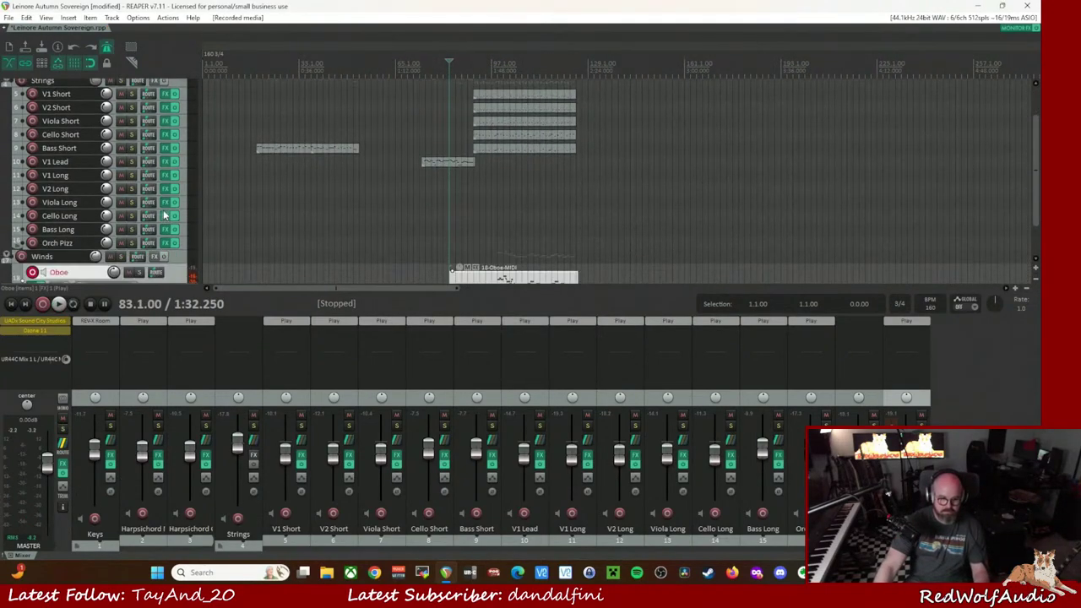
pyautogui.click(505, 241)
pyautogui.doubleClick(506, 240)
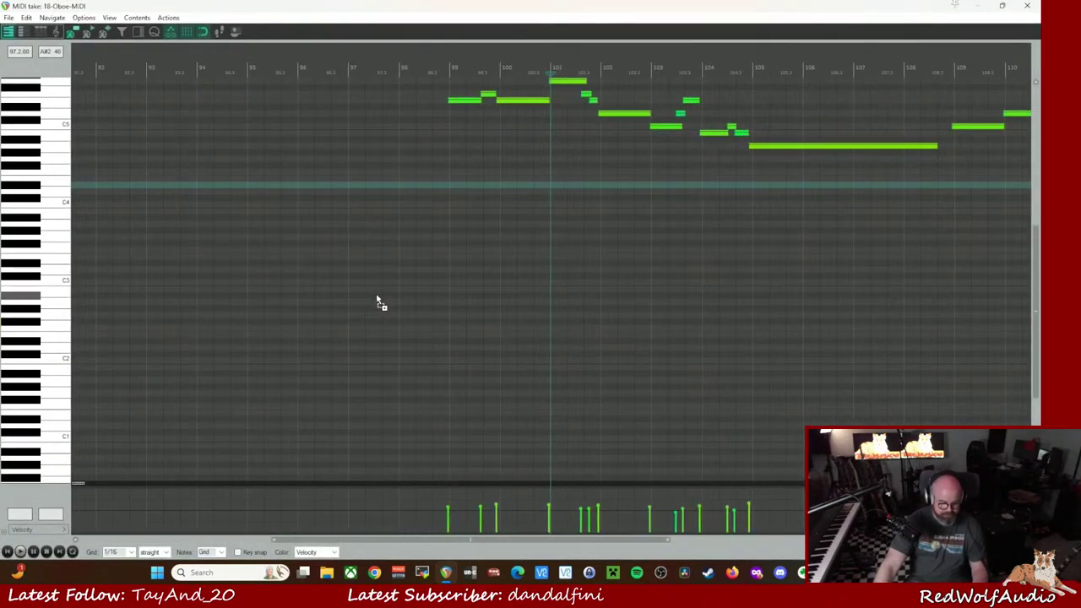
# - Quantize the position and length of all notes in the oboe take to a straight 1/8 grid
pyautogui.hotkey('ctrl', 'a')
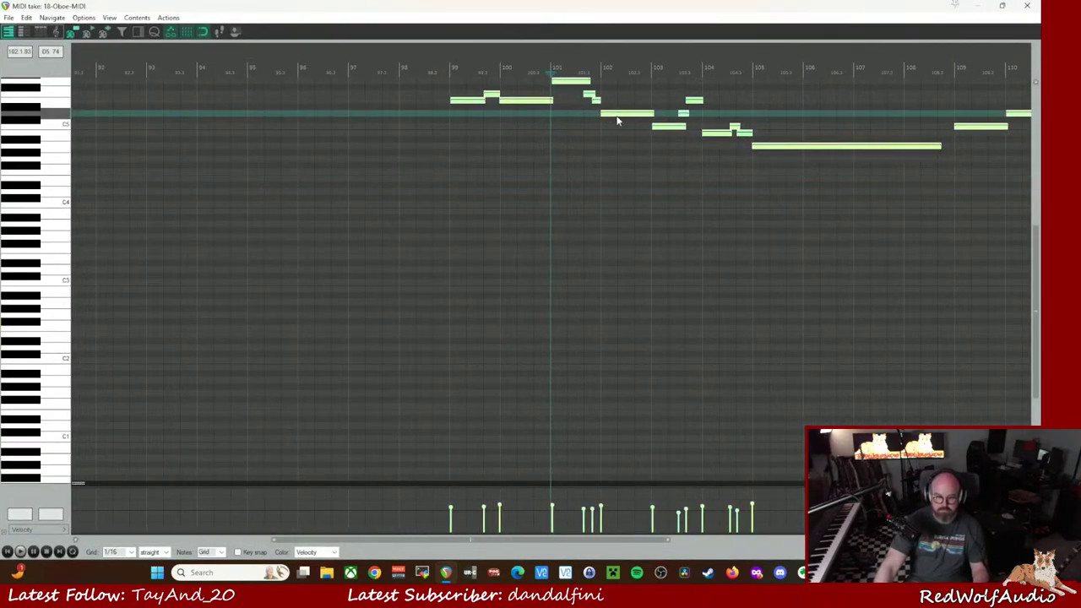
pyautogui.press('q')
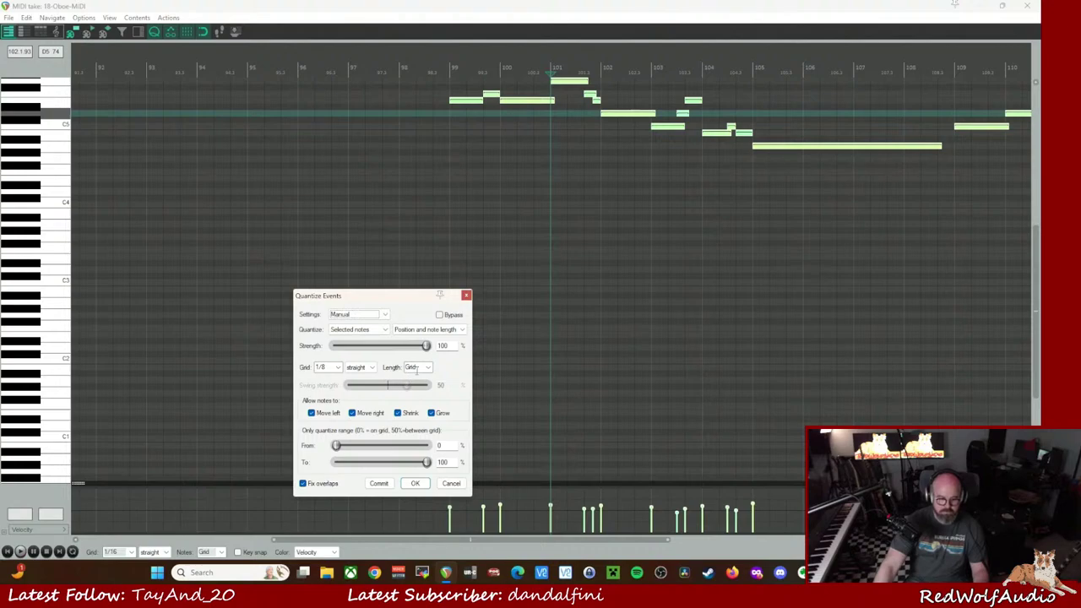
pyautogui.click(428, 369)
pyautogui.click(427, 406)
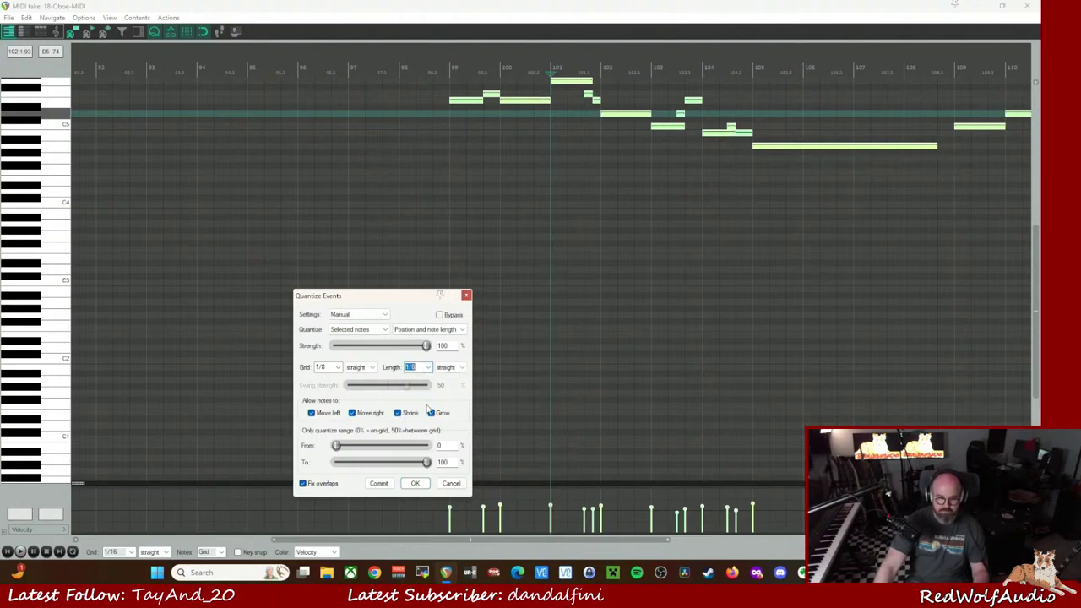
pyautogui.click(414, 483)
# - Clear the time selection, play the oboe take from bar 98, and shorten the overlapping notes in bars 101, 103 and 104
pyautogui.press('space')
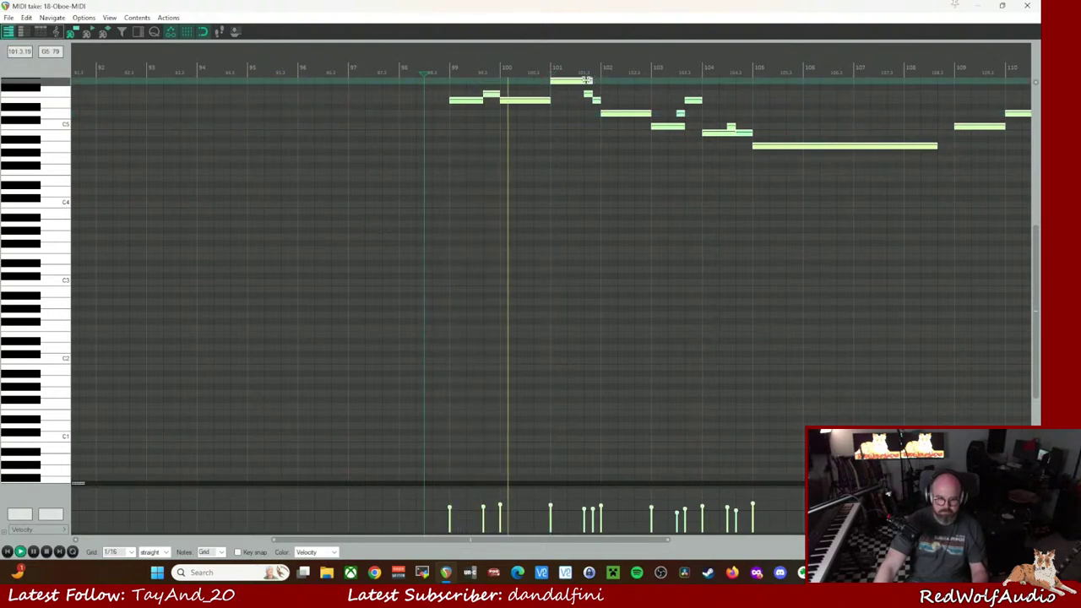
pyautogui.press('space')
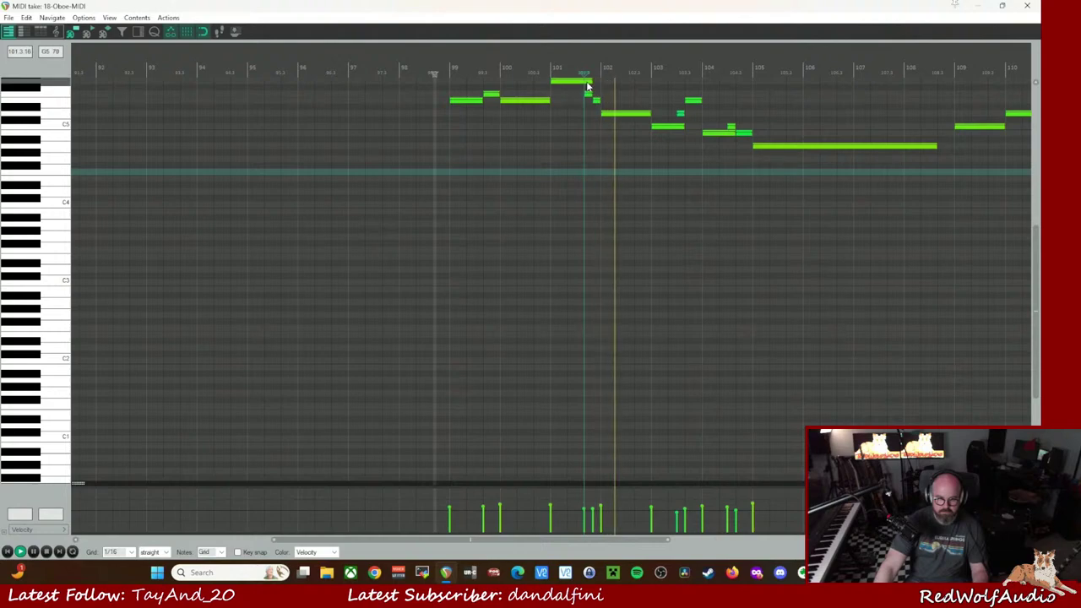
pyautogui.click(400, 74)
pyautogui.rightClick(400, 75)
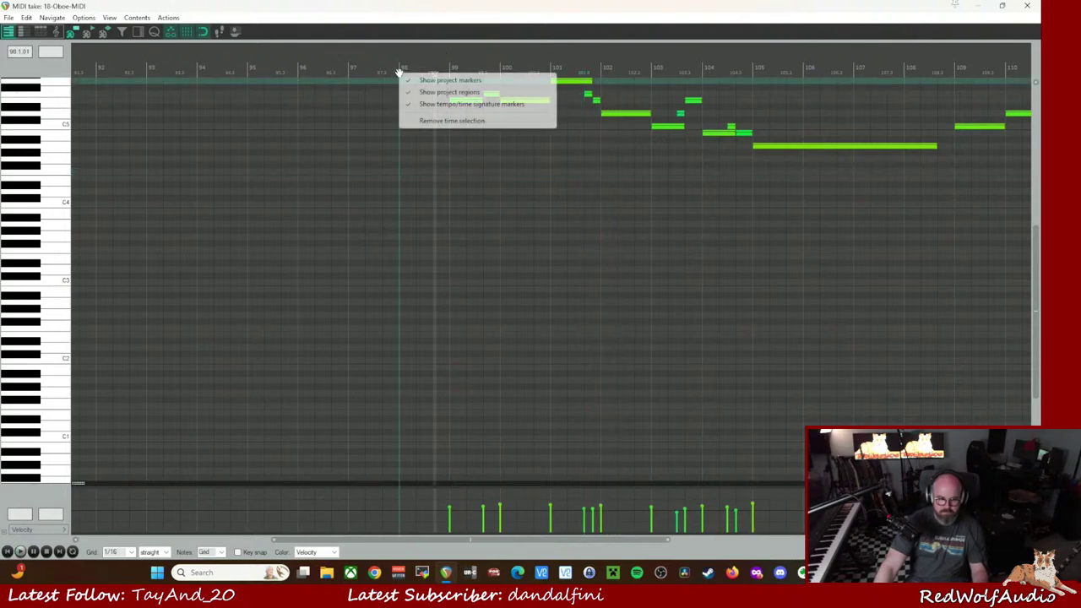
pyautogui.click(439, 120)
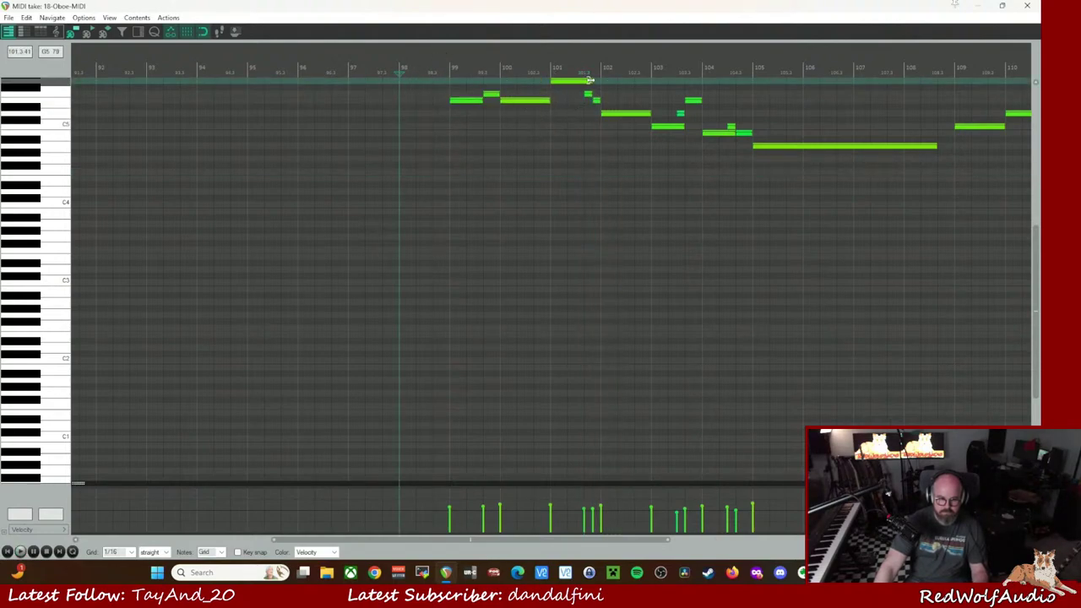
pyautogui.press('space')
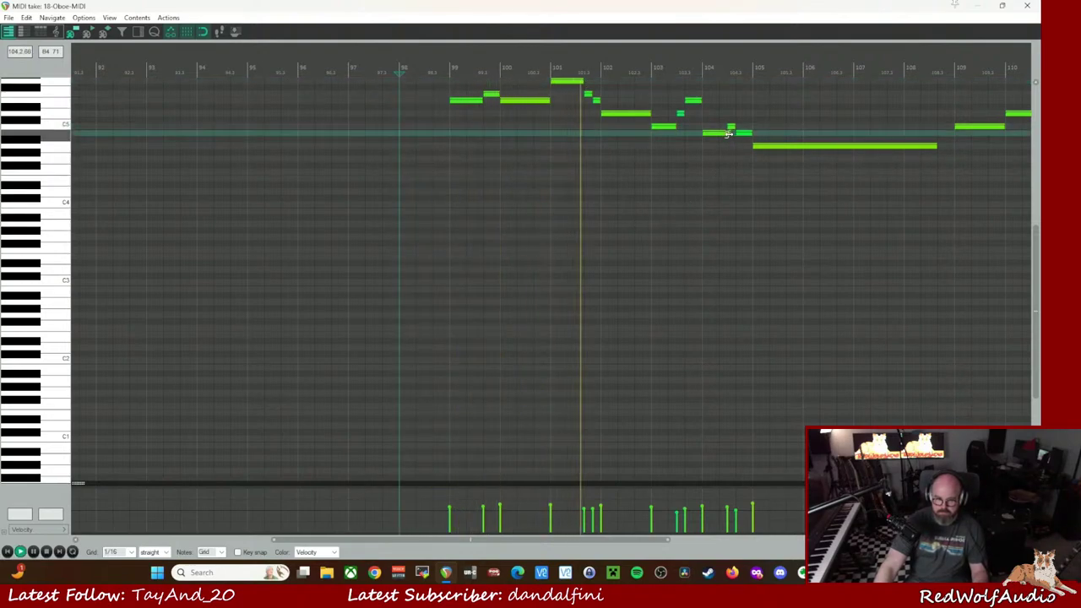
# - Listen to the rest of the oboe take up to bar 124 and close the MIDI editor
pyautogui.moveTo(627, 543); pyautogui.dragTo(929, 537)
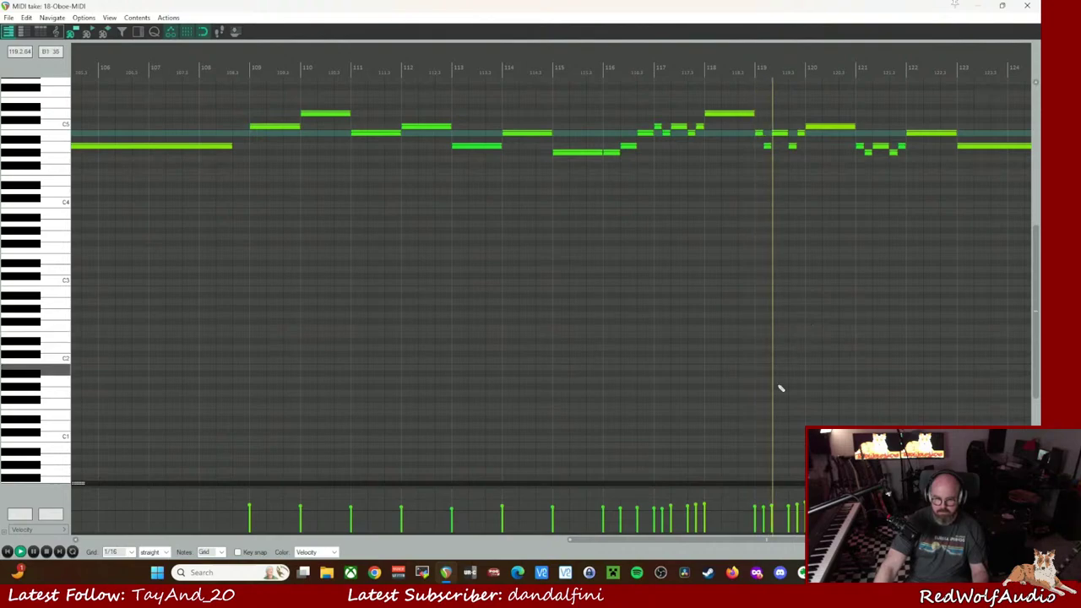
pyautogui.moveTo(708, 541); pyautogui.dragTo(739, 543)
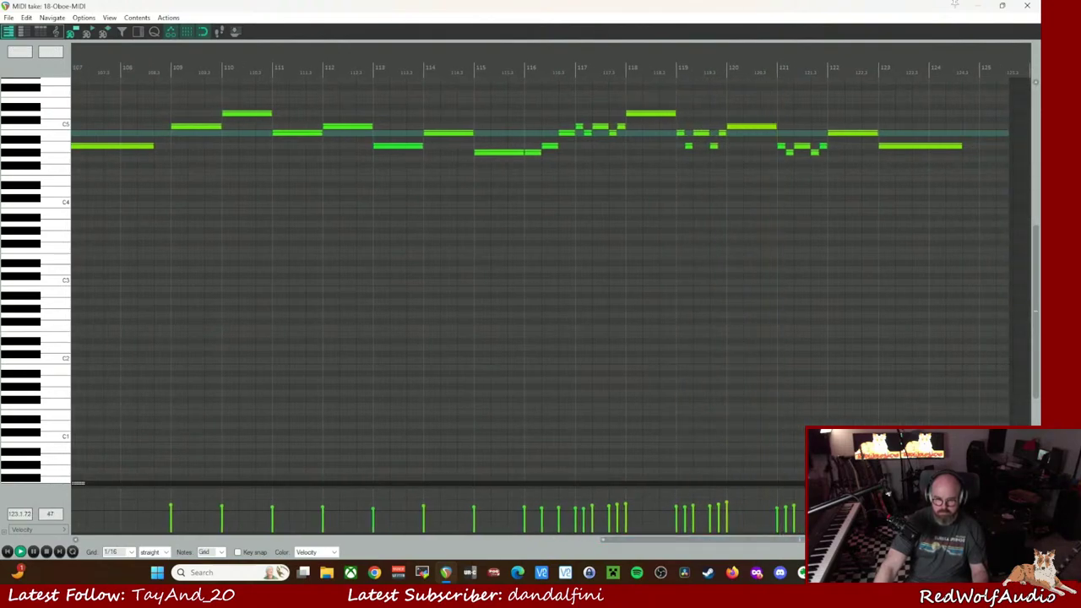
pyautogui.click(1027, 6)
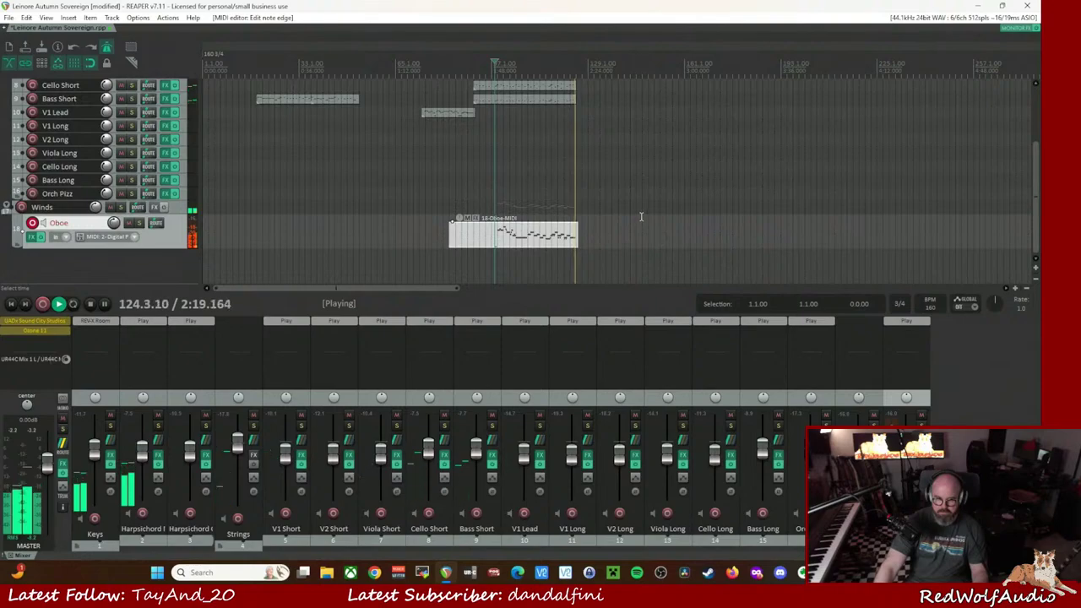
pyautogui.press('space')
# - Split the oboe item where the short-strings section ends at bar 125 and delete the leftover piece
pyautogui.click(611, 270)
pyautogui.scroll(5, 715, 272)
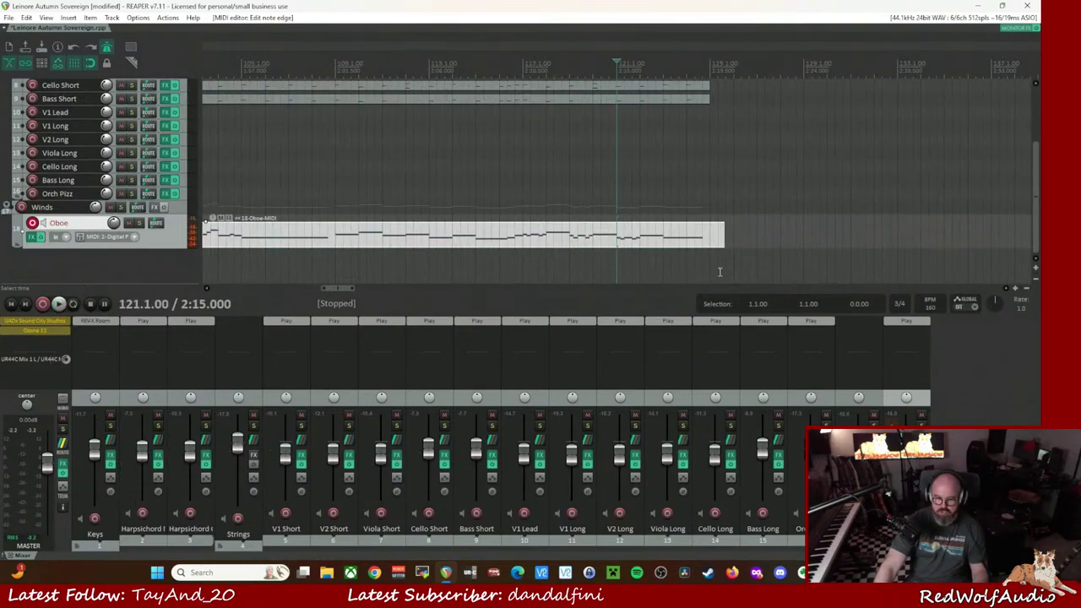
pyautogui.click(710, 240)
pyautogui.press('s')
pyautogui.click(716, 238)
pyautogui.press('Delete')
# - Return to the Harpsichord Melody track and play the arrangement briefly from bar 93
pyautogui.scroll(-5, 726, 254)
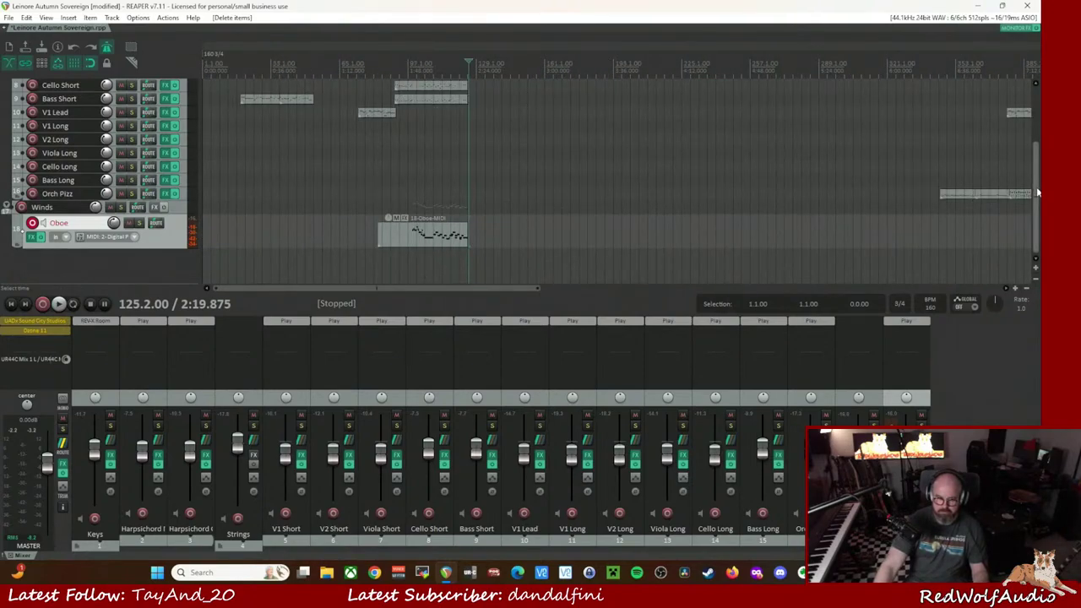
pyautogui.scroll(5, 1037, 194)
pyautogui.scroll(-4, 519, 181)
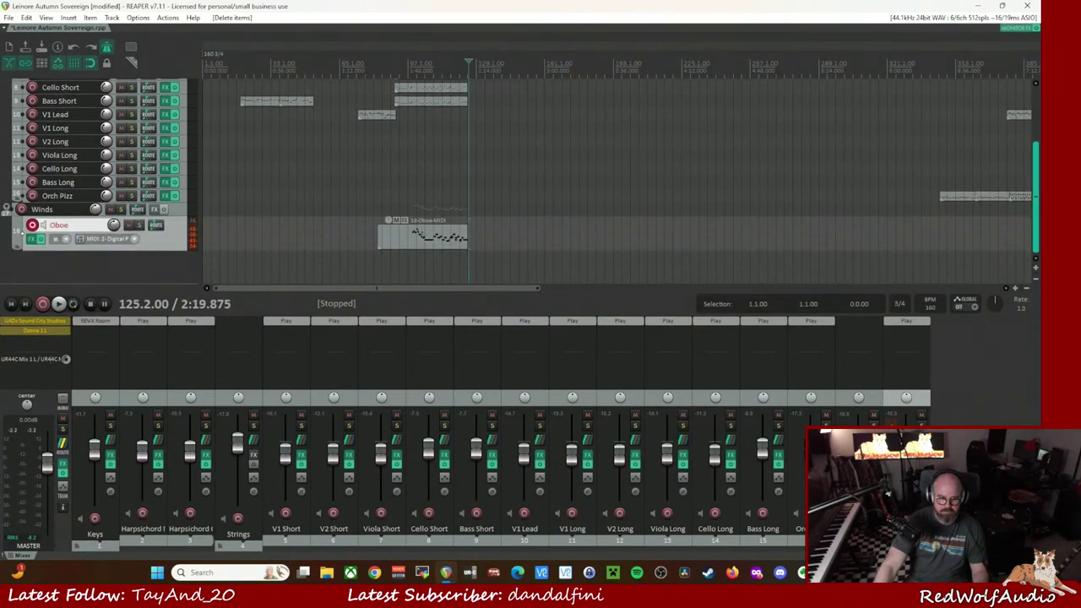
pyautogui.scroll(4, 938, 126)
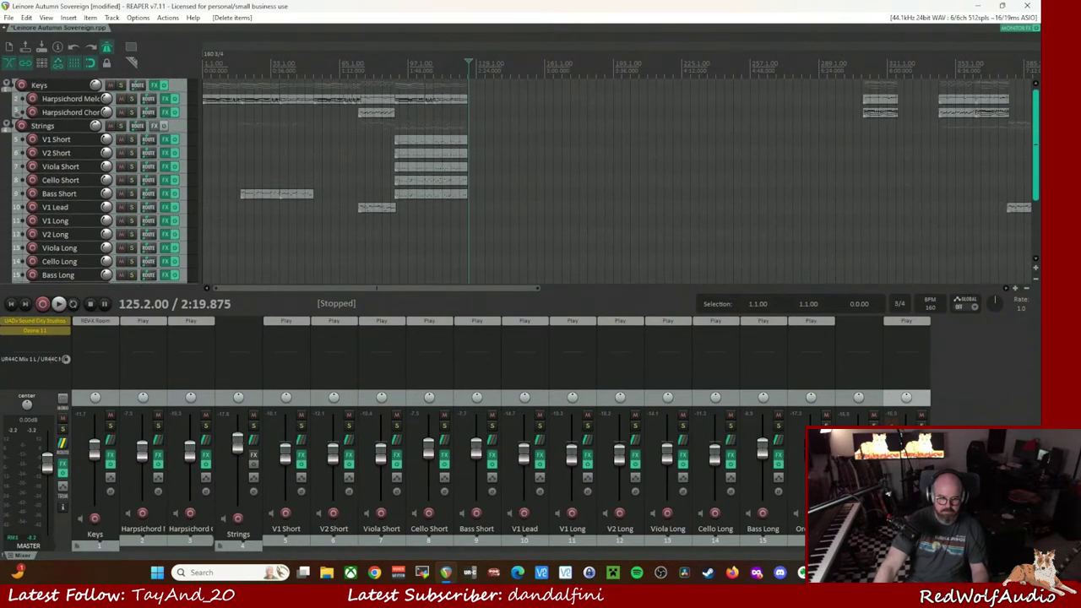
pyautogui.click(394, 76)
pyautogui.press('space')
pyautogui.press('space')
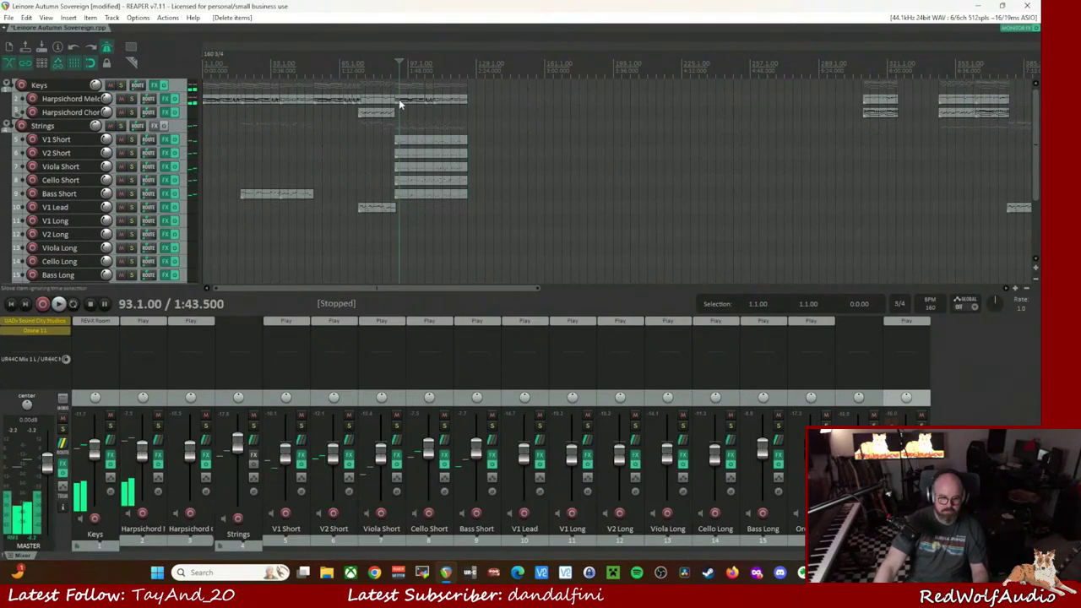
# - Copy the Harpsichord Melody items spanning the short-strings section to the empty space after that section, clearing the time selection made along the way
pyautogui.click(405, 103)
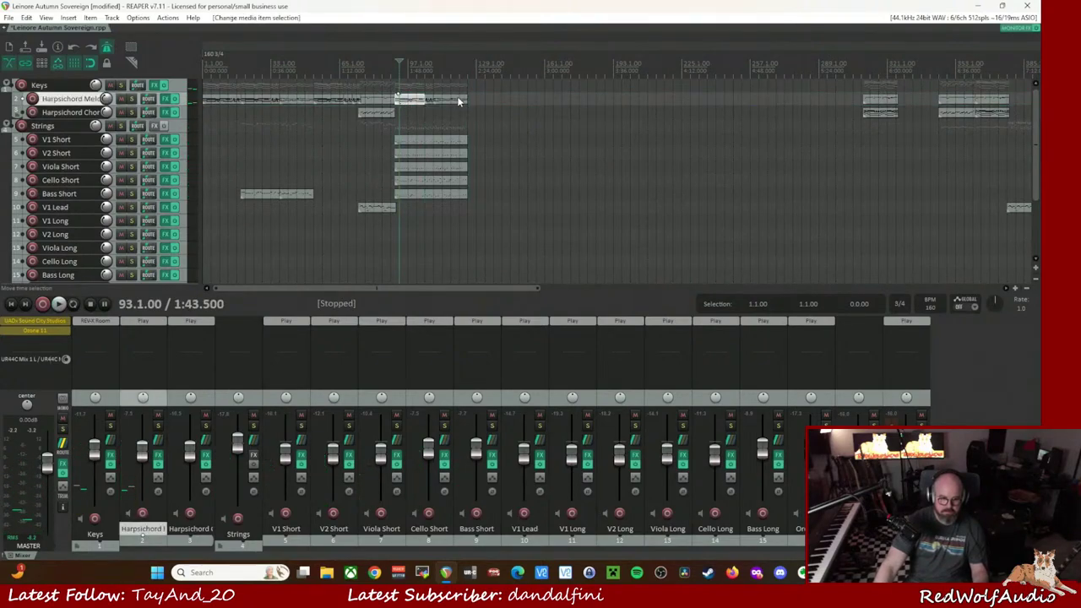
pyautogui.hotkey('ctrl', 'shift', 't')
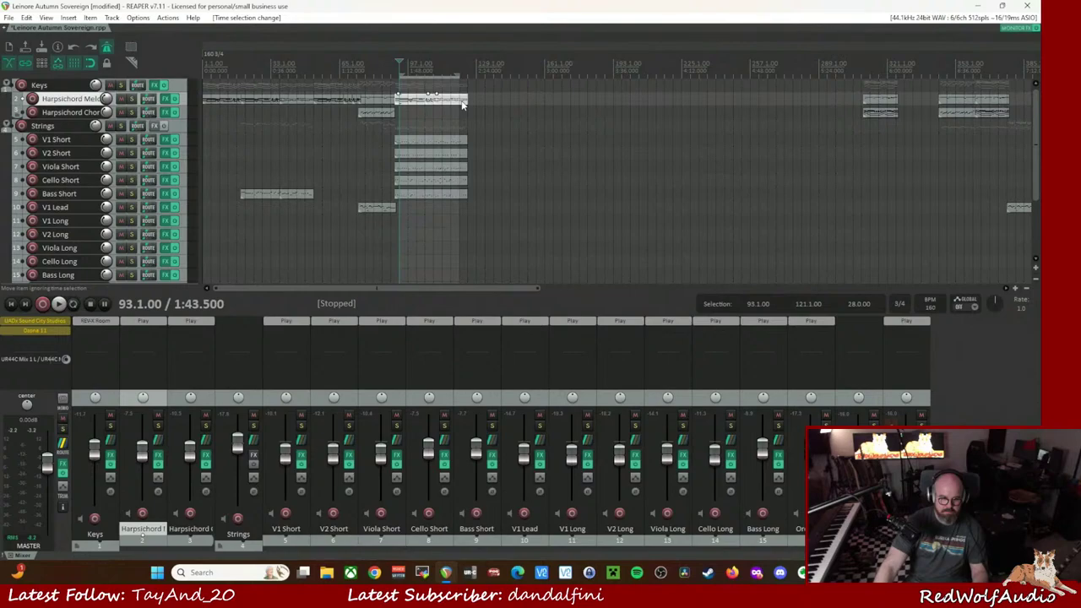
pyautogui.rightClick(465, 70)
pyautogui.click(490, 79)
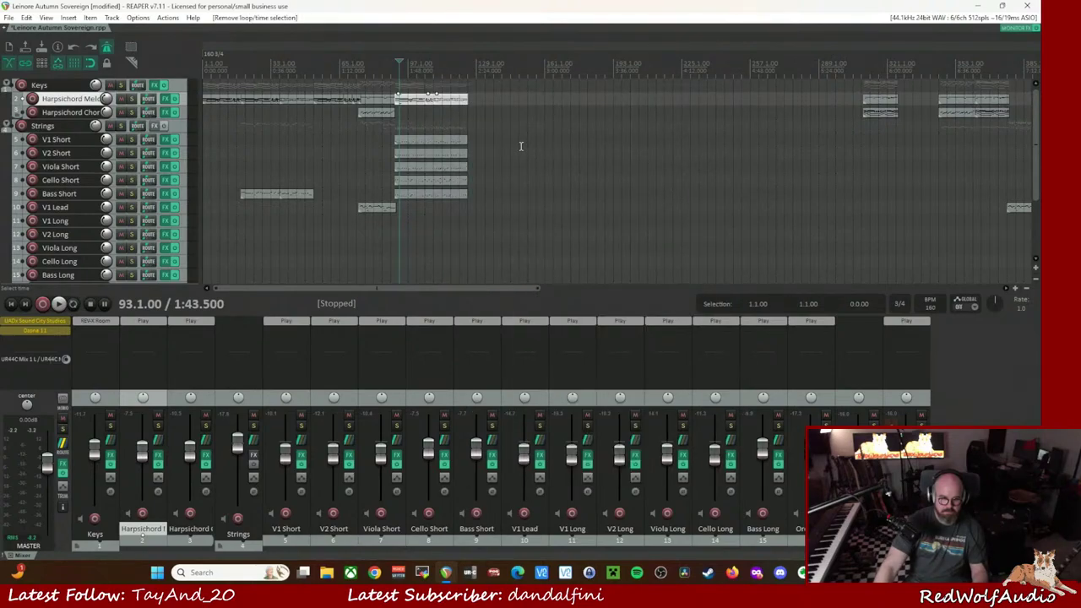
pyautogui.moveTo(454, 105); pyautogui.dragTo(535, 109)
# - Move the copied Harpsichord Melody items so they start at bar 125, directly after the original section
pyautogui.scroll(3, 539, 199)
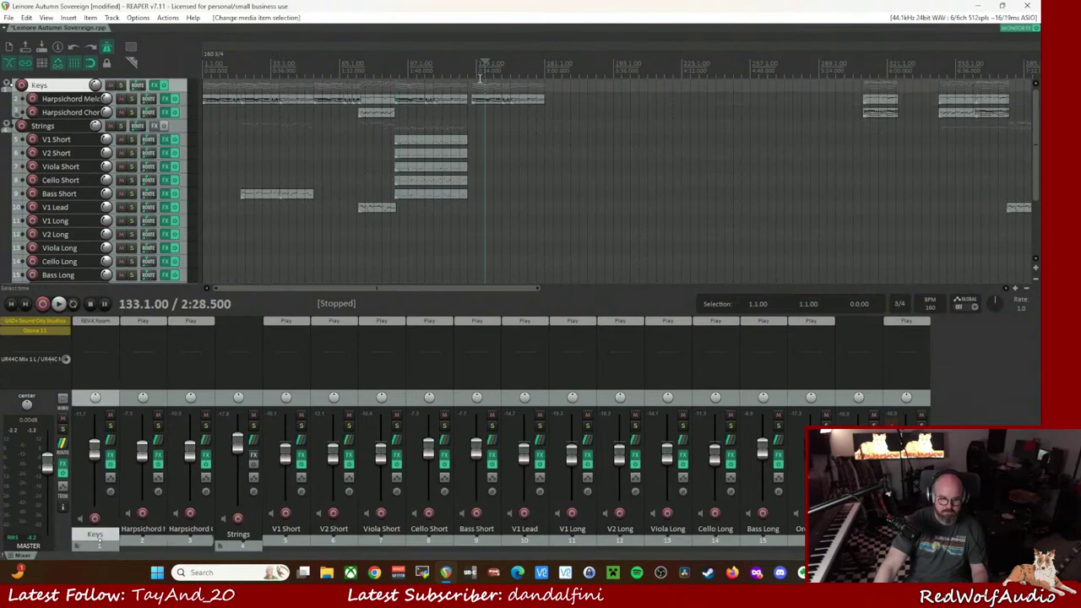
pyautogui.scroll(1, 557, 219)
pyautogui.scroll(-2, 589, 250)
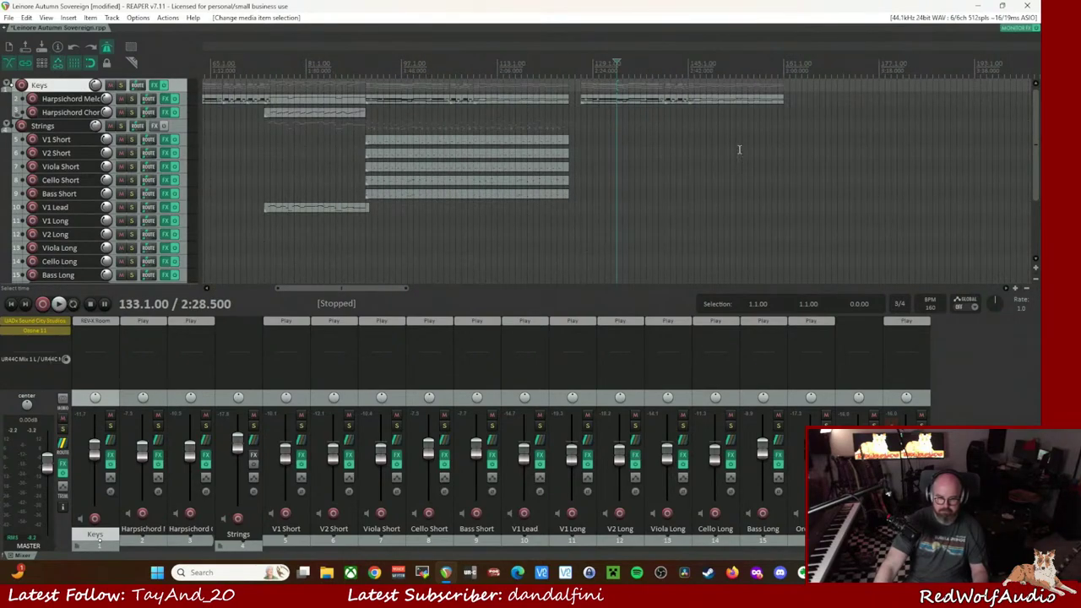
pyautogui.click(610, 101)
pyautogui.keyDown('ctrl'); pyautogui.click(757, 103); pyautogui.keyUp('ctrl')
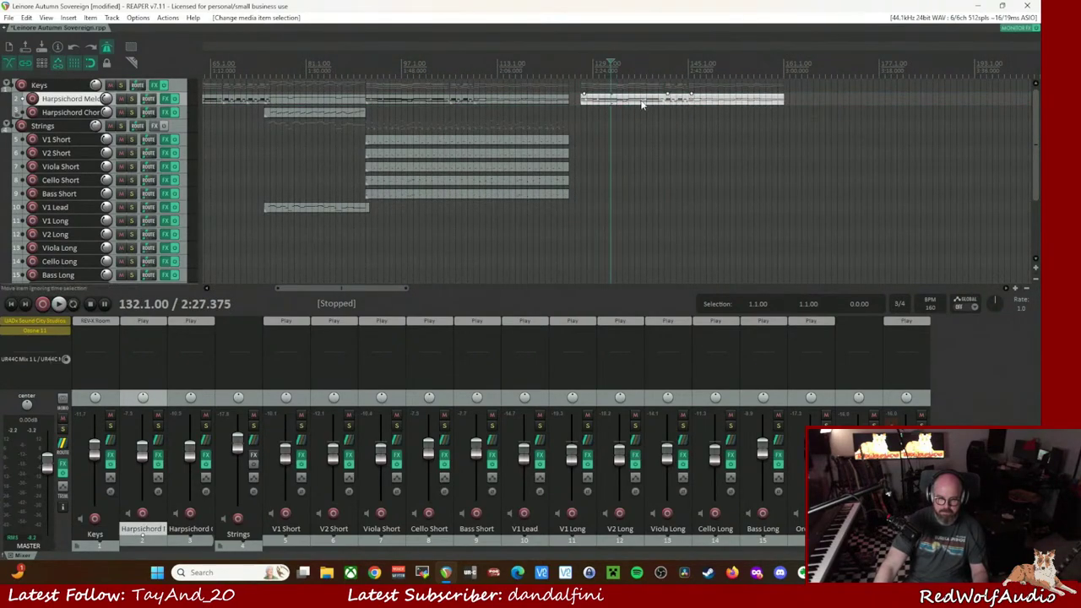
pyautogui.moveTo(602, 103); pyautogui.dragTo(589, 103)
# - Play from bar 121 to check the lead-up to the copied harpsichord section
pyautogui.press('space')
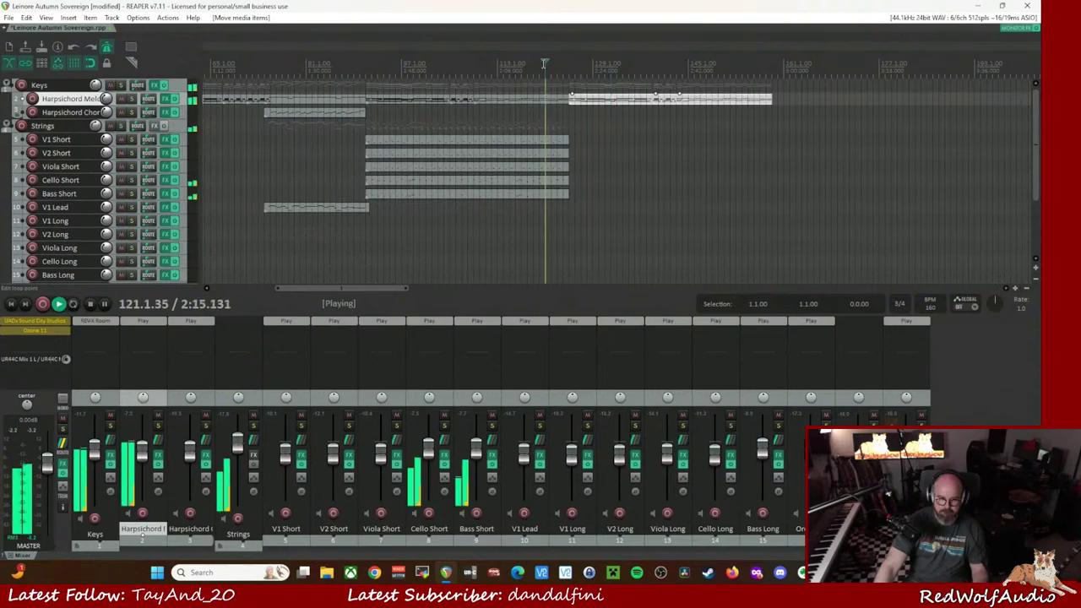
pyautogui.scroll(-4, 38, 224)
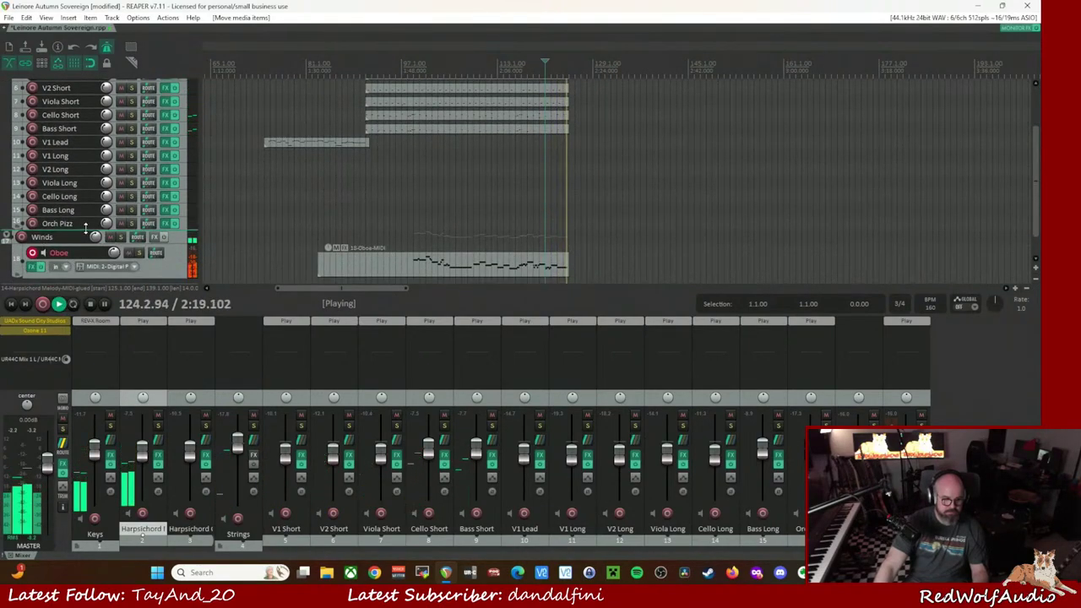
pyautogui.press('space')
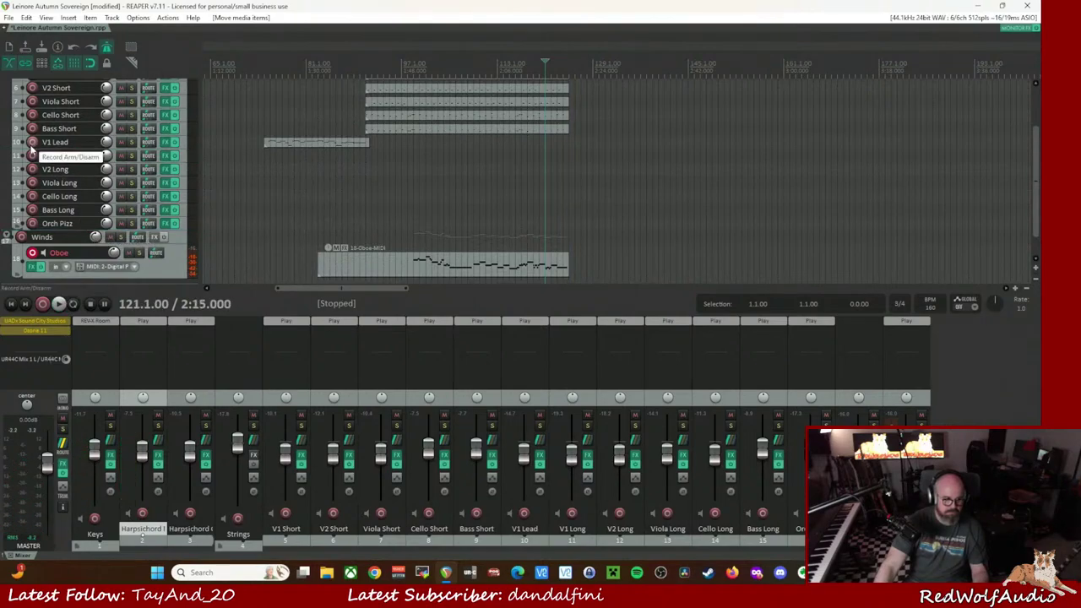
# - Arm the V1 Long, V2 Long, Viola Long, Cello Long and Bass Long tracks for recording
pyautogui.click(32, 155)
pyautogui.click(32, 190)
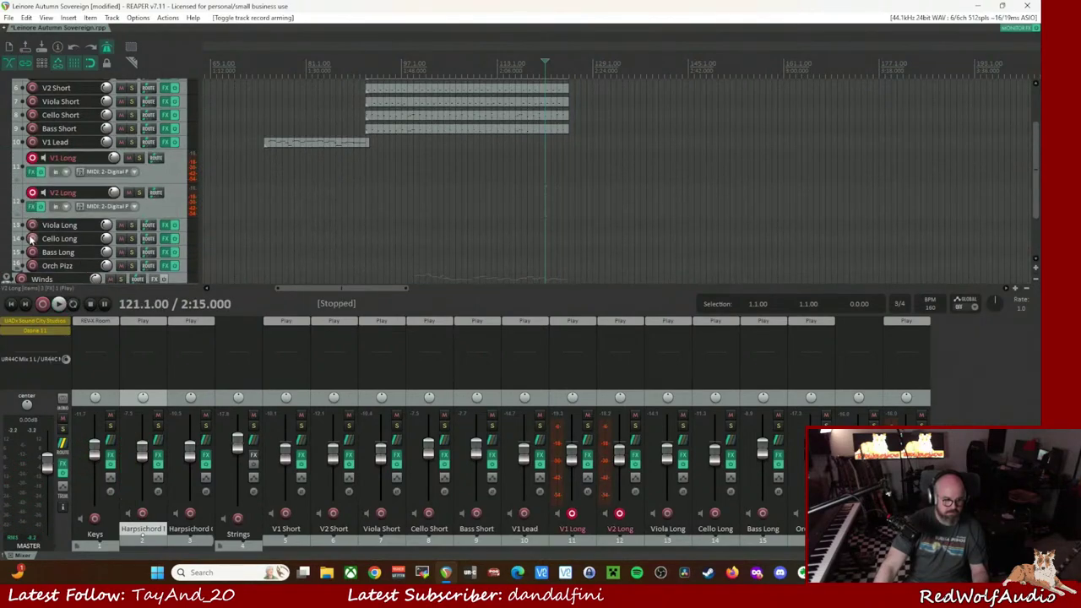
pyautogui.click(32, 226)
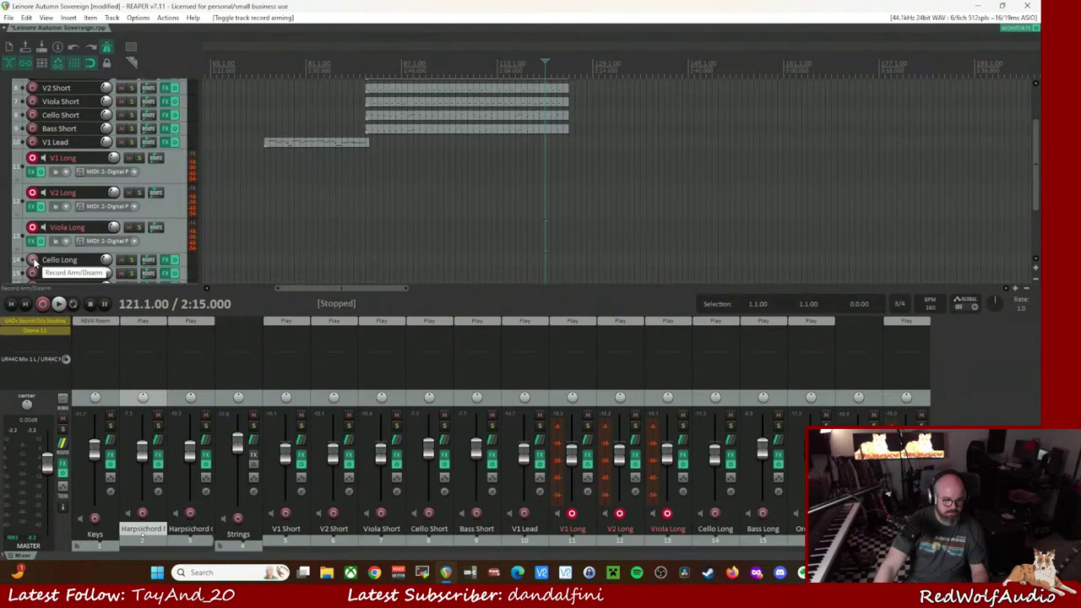
pyautogui.click(32, 260)
pyautogui.scroll(-2, 37, 253)
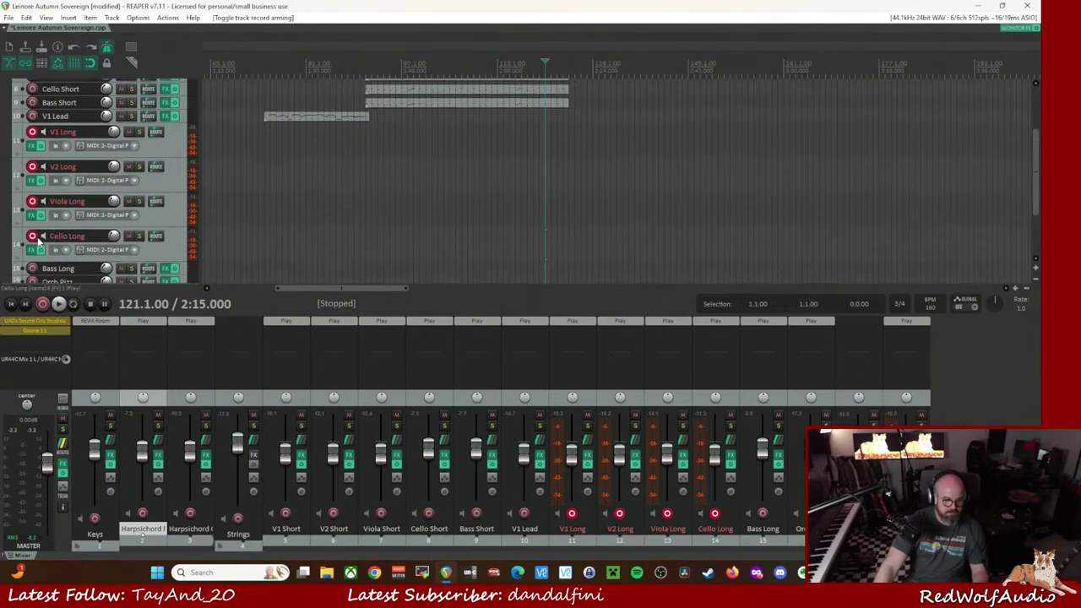
pyautogui.click(32, 237)
# - Play the arrangement from bar 121 through the copied harpsichord section to rehearse the long-strings part
pyautogui.scroll(-5, 434, 186)
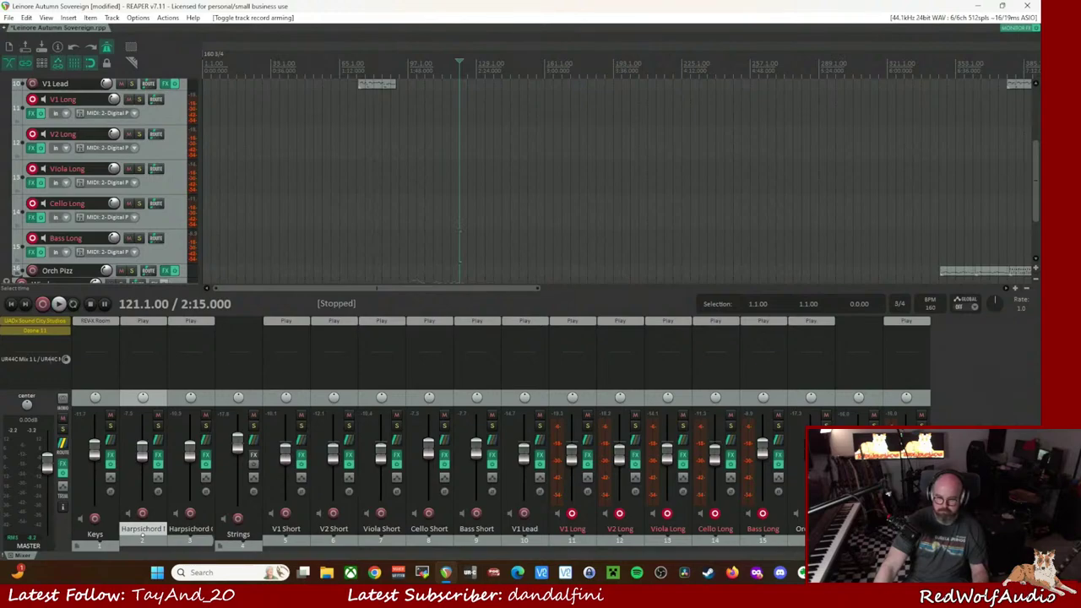
pyautogui.moveTo(1036, 179); pyautogui.dragTo(1036, 127)
pyautogui.press('space')
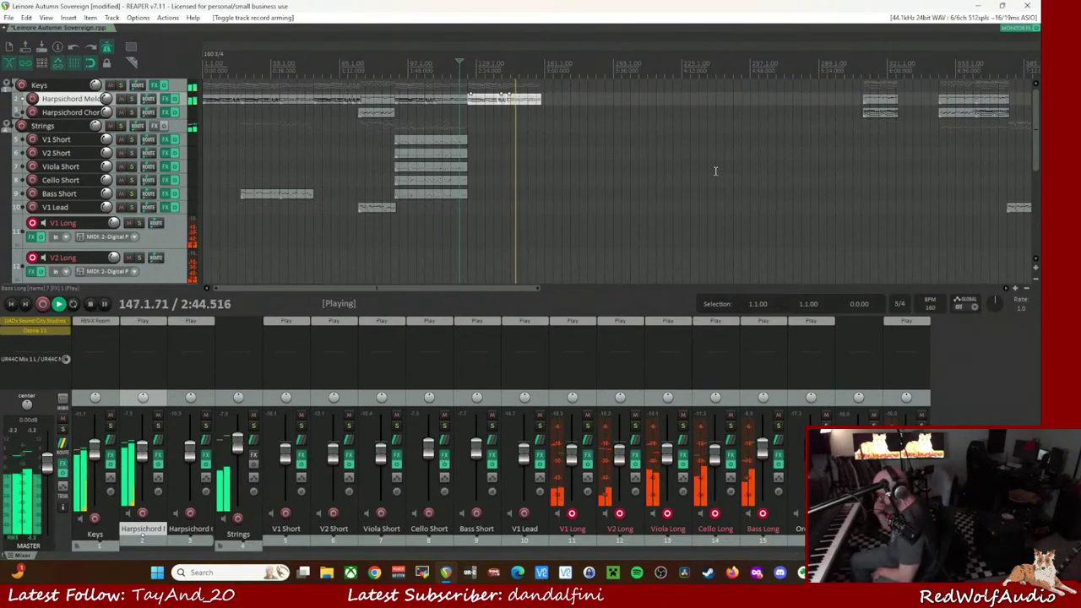
pyautogui.press('space')
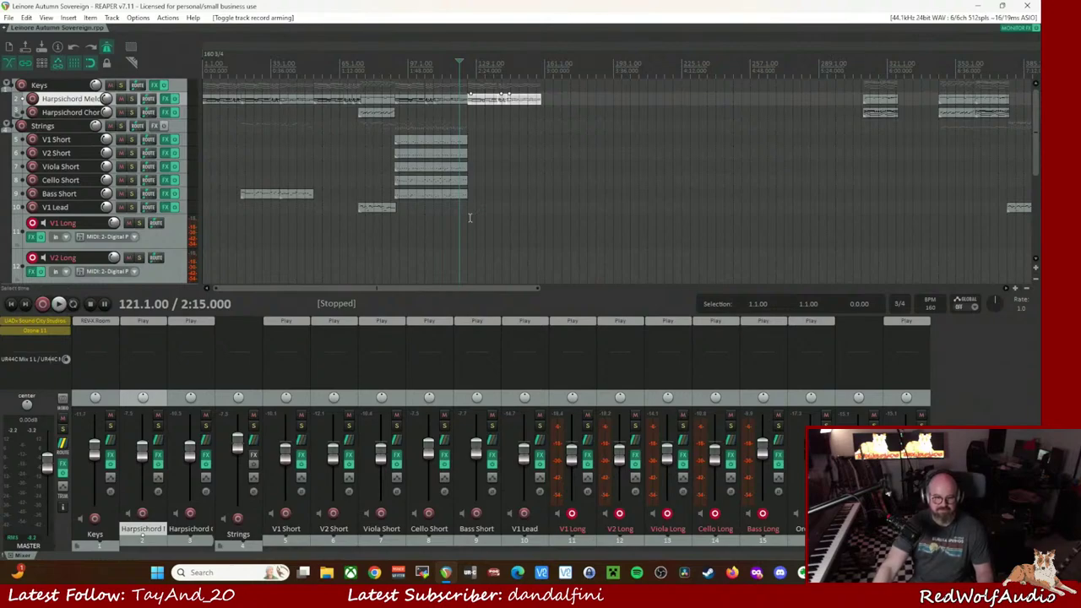
# - Set the time selection from bar 125 to bar 159 across the copied Harpsichord Melody section
pyautogui.click(469, 74)
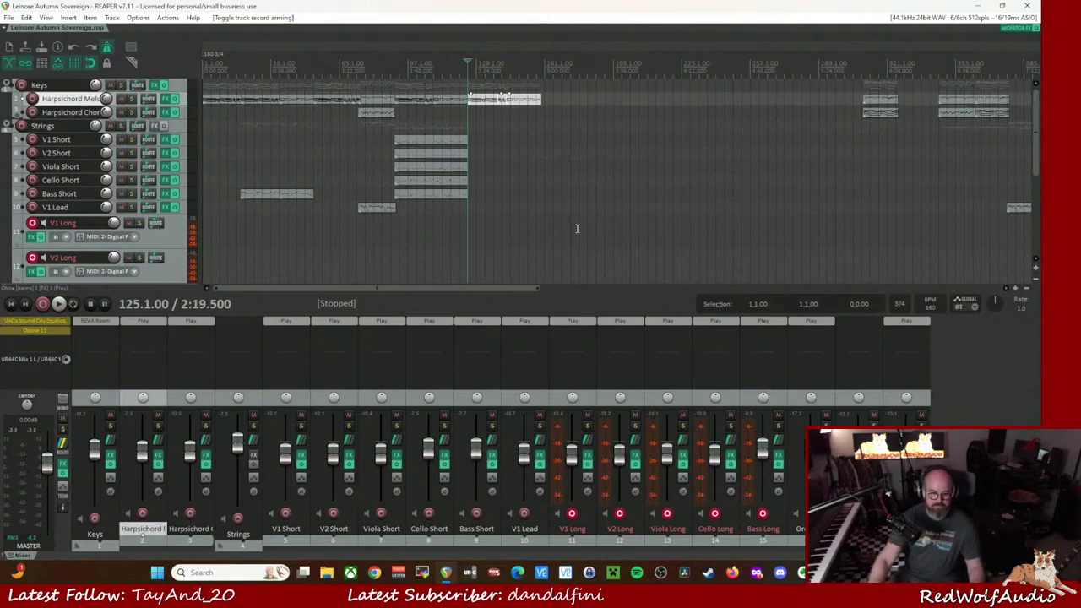
pyautogui.scroll(3, 812, 125)
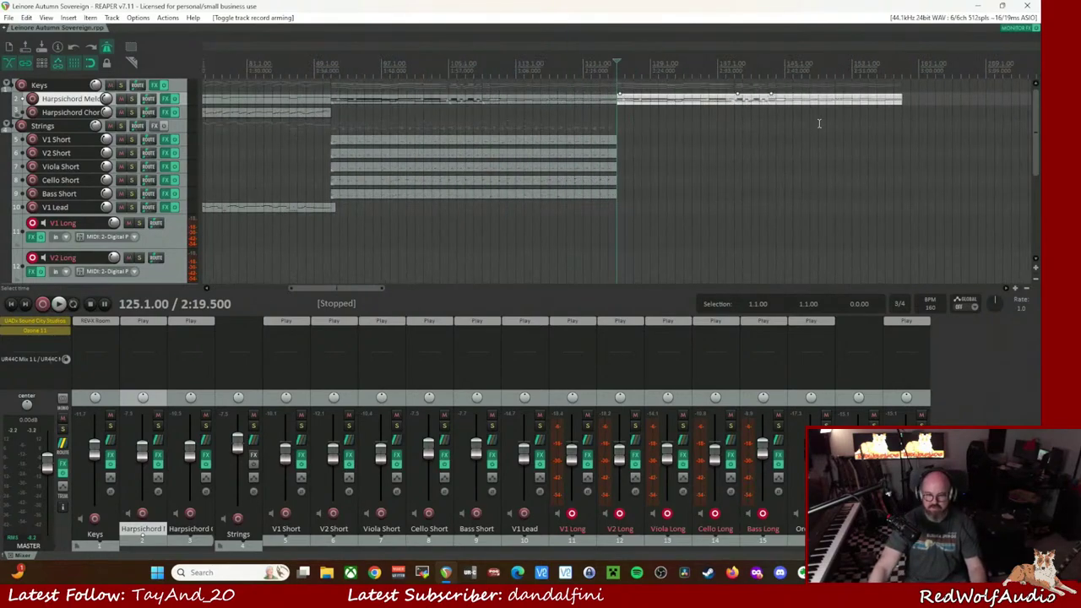
pyautogui.moveTo(901, 71); pyautogui.dragTo(854, 87)
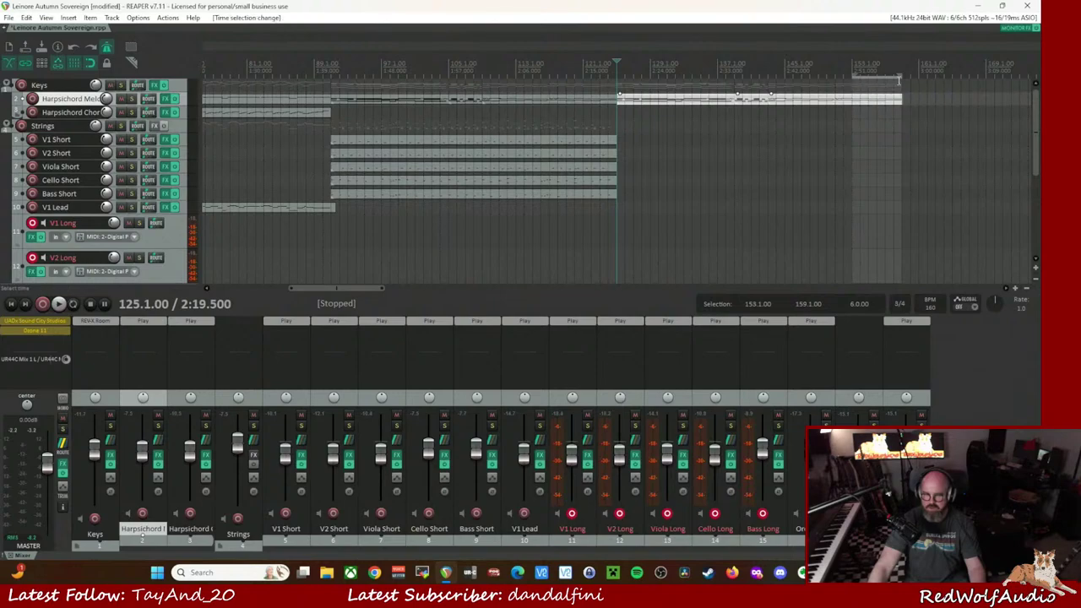
pyautogui.click(901, 76)
pyautogui.scroll(5, 917, 116)
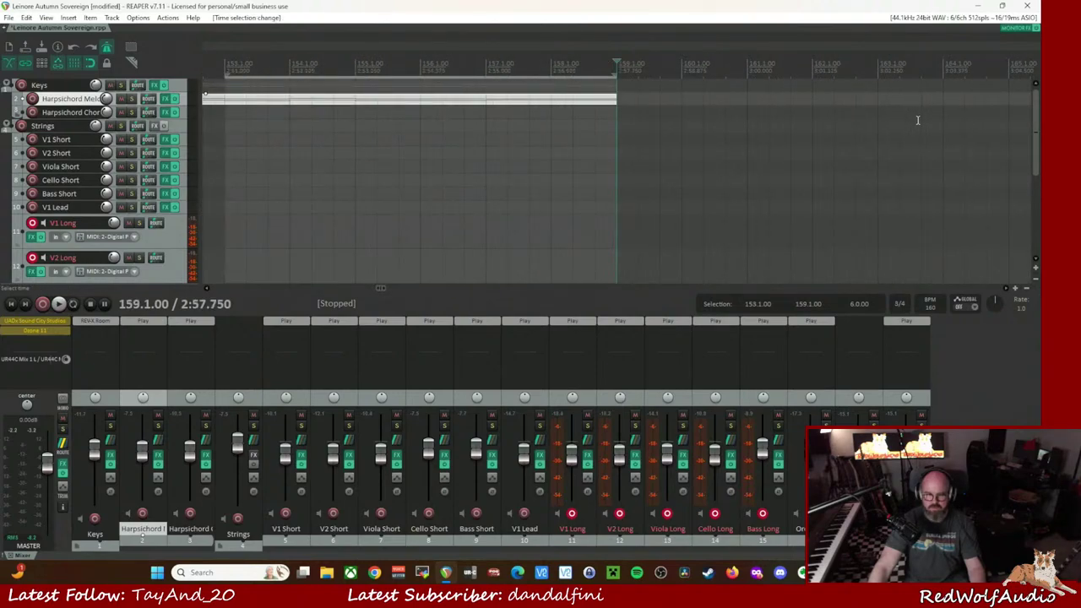
pyautogui.scroll(-5, 918, 118)
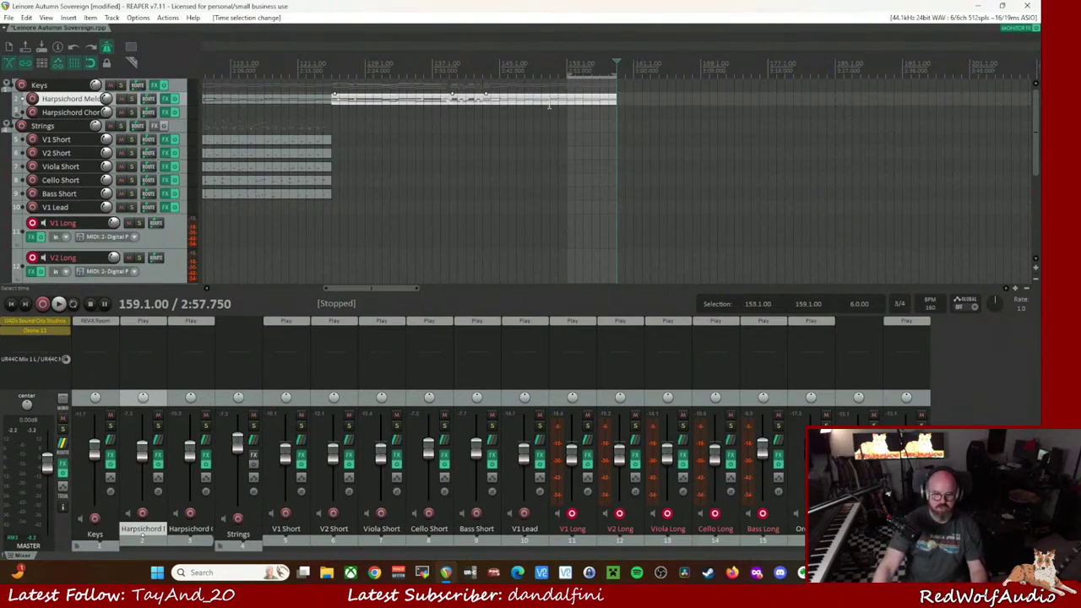
pyautogui.moveTo(571, 74); pyautogui.dragTo(329, 81)
# - Play from bar 123 through the selected section to rehearse the long-strings part
pyautogui.click(316, 71)
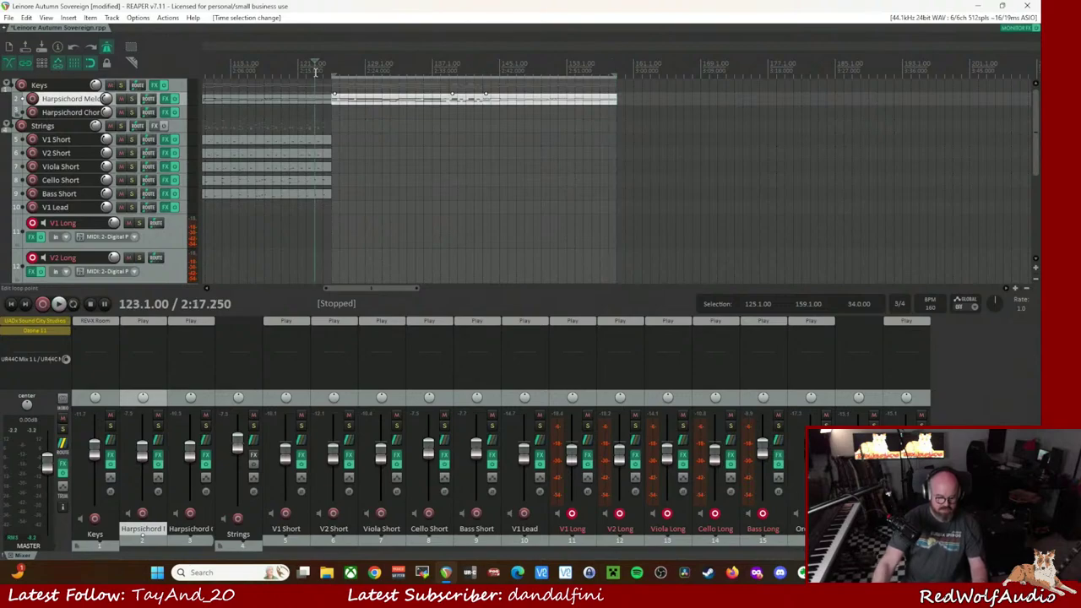
pyautogui.press('space')
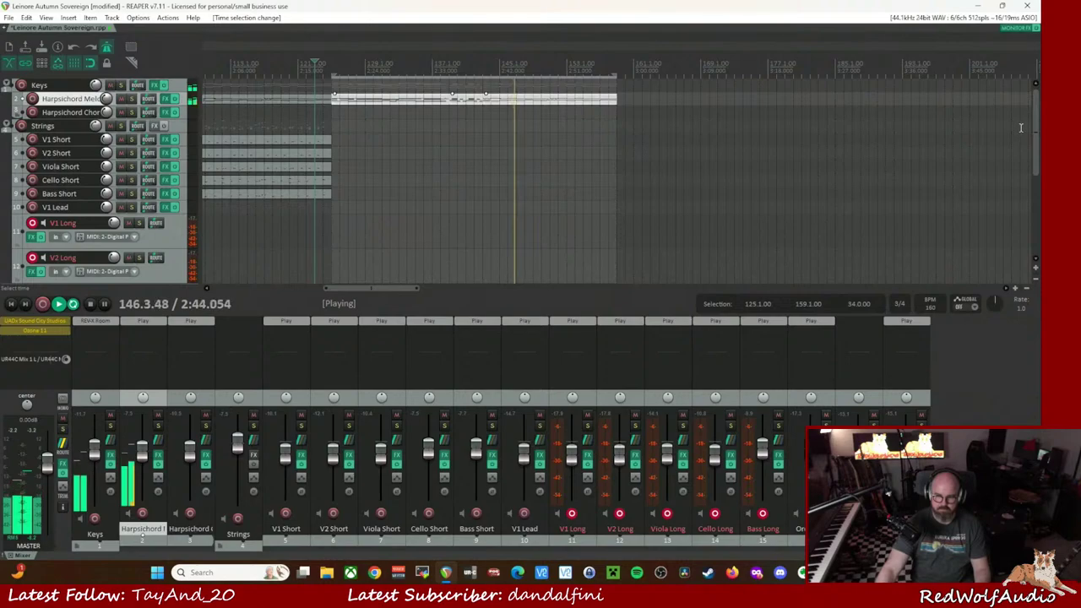
pyautogui.press('space')
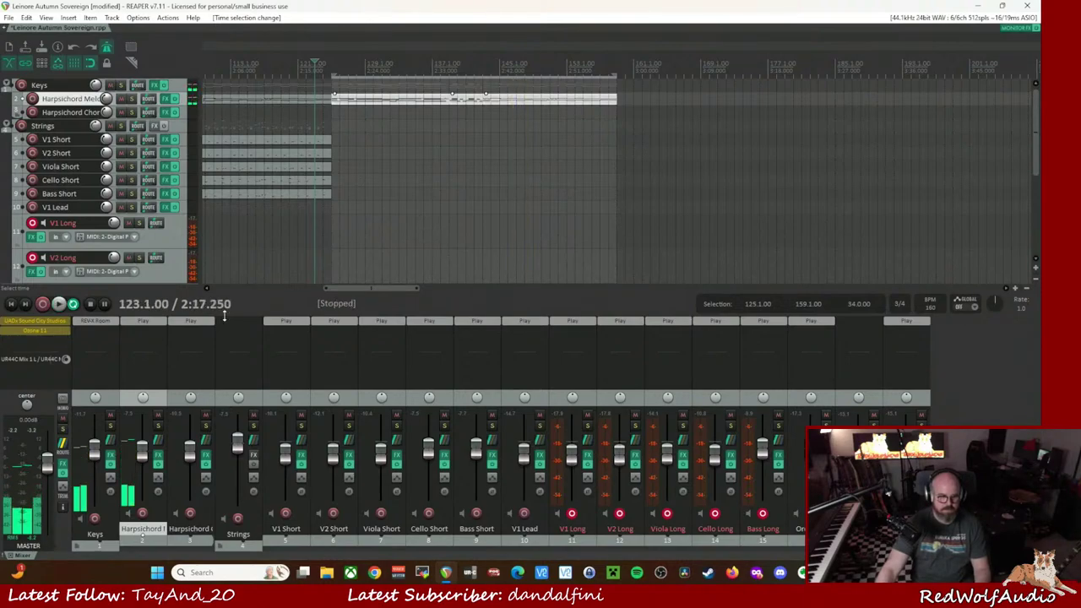
# - Disarm the V1 Long, V2 Long, Viola Long and Cello Long tracks, keeping Bass Long armed for recording
pyautogui.scroll(-3, 277, 106)
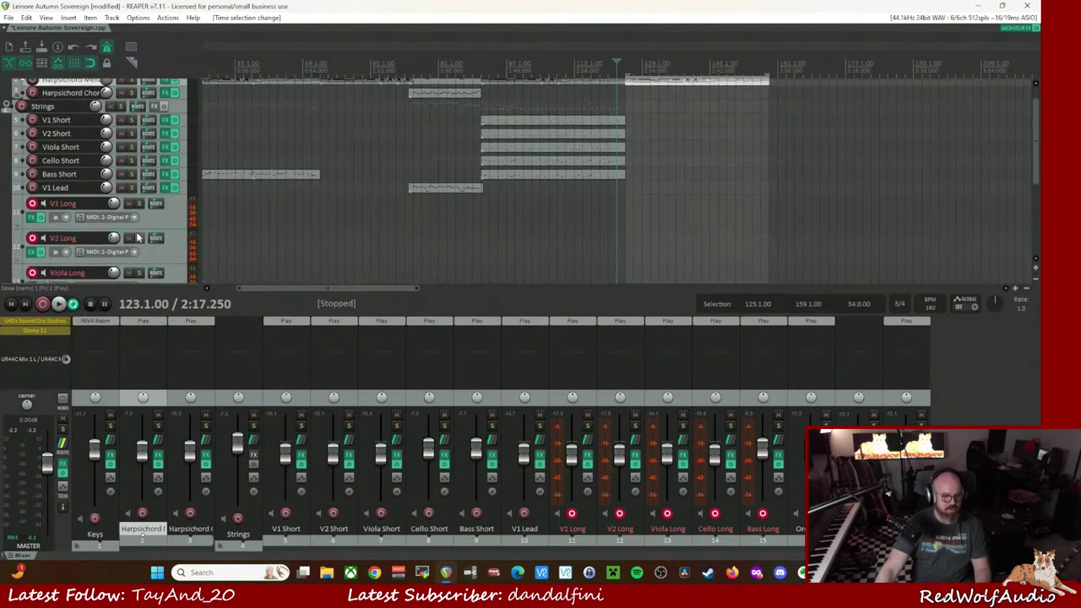
pyautogui.scroll(-3, 137, 236)
pyautogui.scroll(-1, 136, 236)
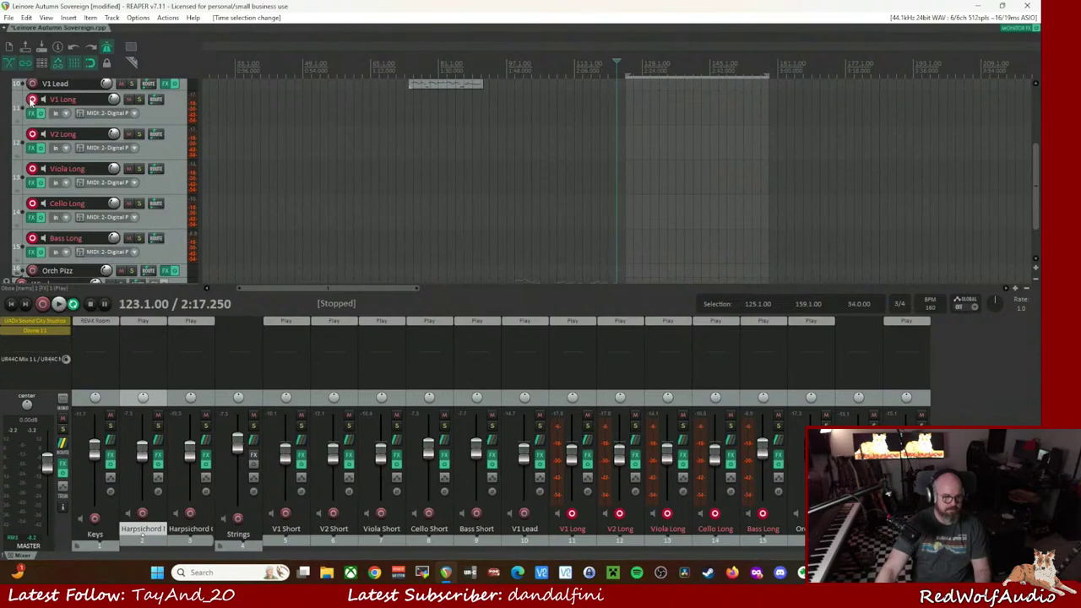
pyautogui.click(33, 100)
pyautogui.click(32, 184)
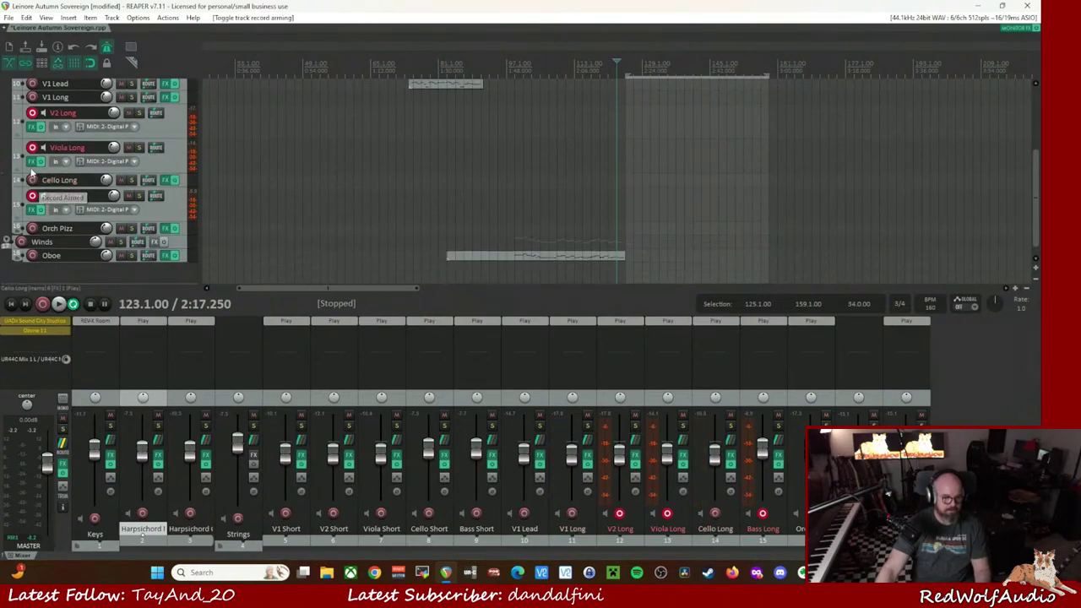
pyautogui.click(32, 149)
pyautogui.click(32, 113)
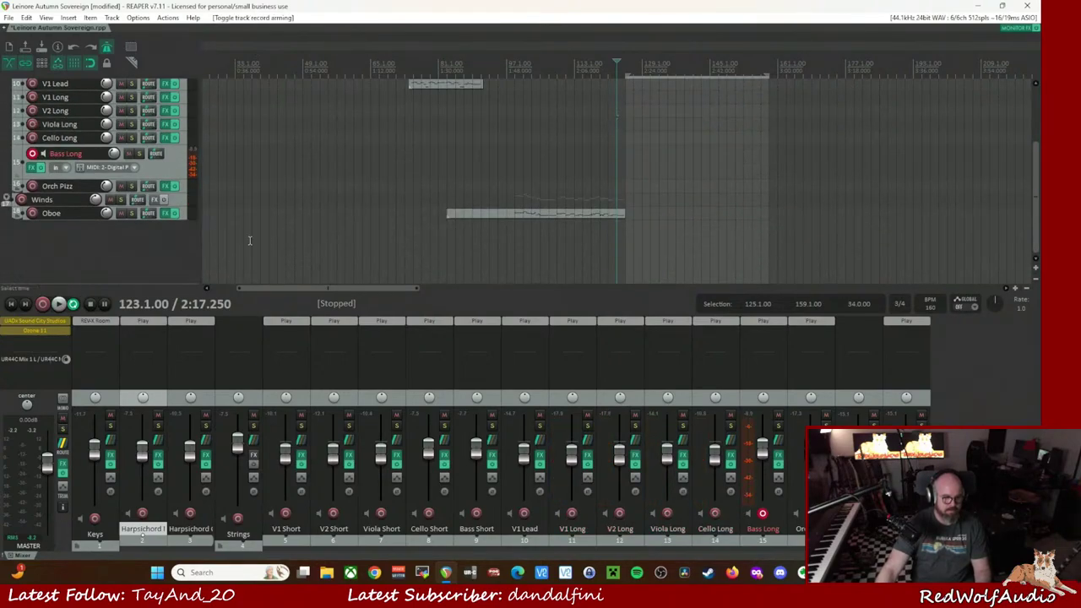
# - Record a Bass Long MIDI part from bar 123 to the end of the copied harpsichord section and keep the take
pyautogui.press('space')
pyautogui.press('space')
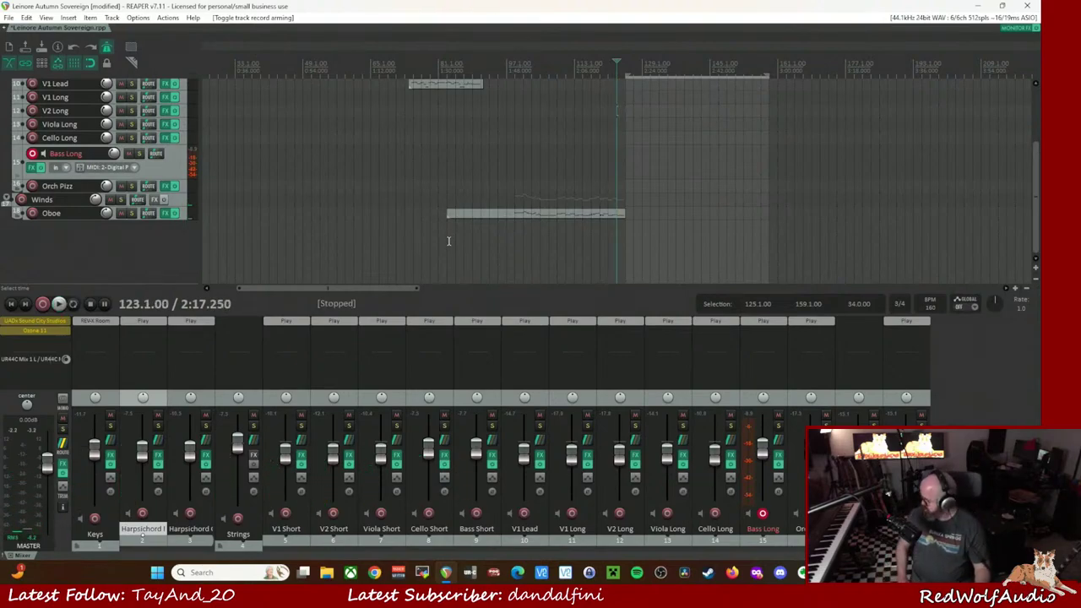
pyautogui.hotkey('ctrl', 'r')
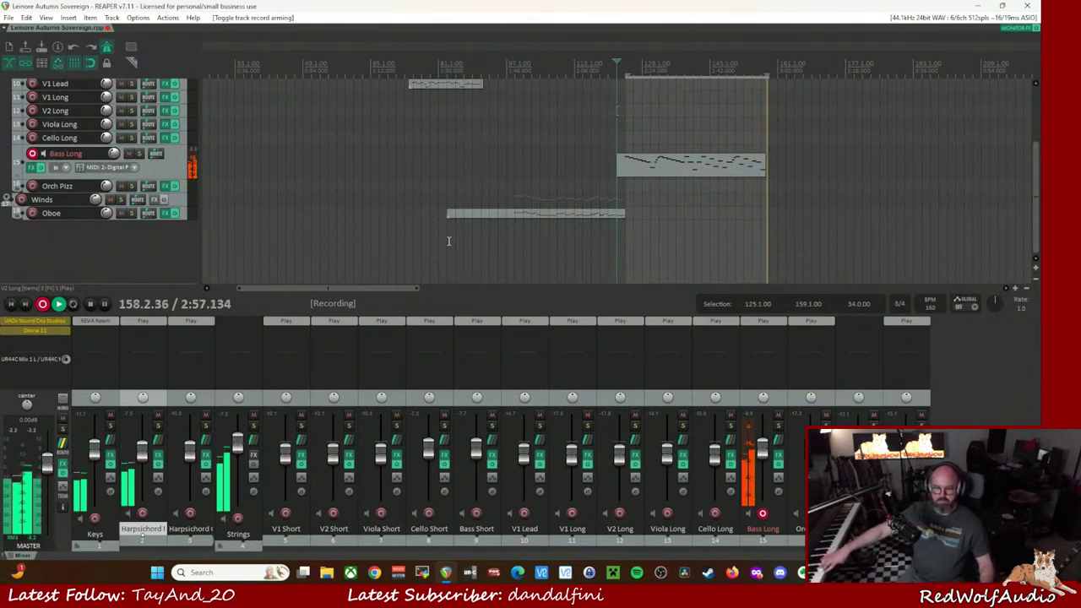
pyautogui.press('space')
pyautogui.press('Return')
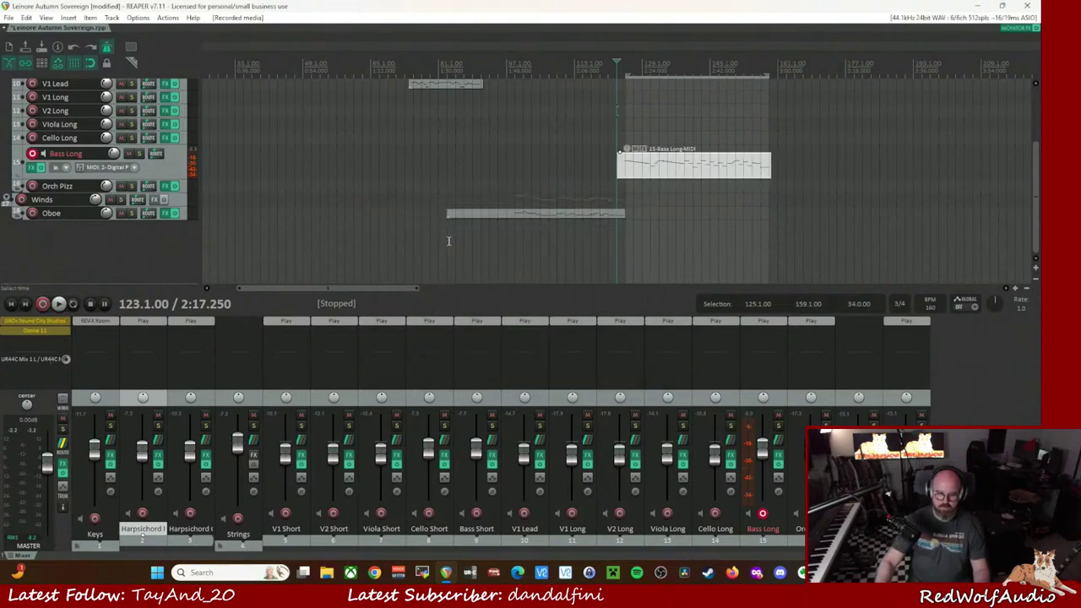
# - Quantize the position and length of all notes in the Bass Long take to the 1/8 grid at 100% strength
pyautogui.doubleClick(694, 165)
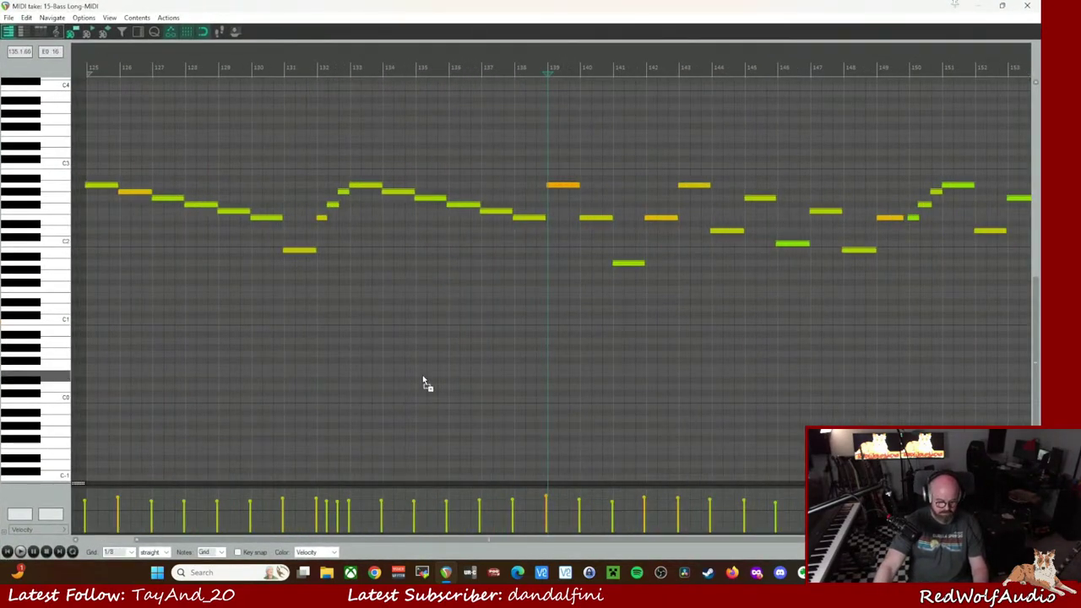
pyautogui.hotkey('ctrl', 'a')
pyautogui.press('q')
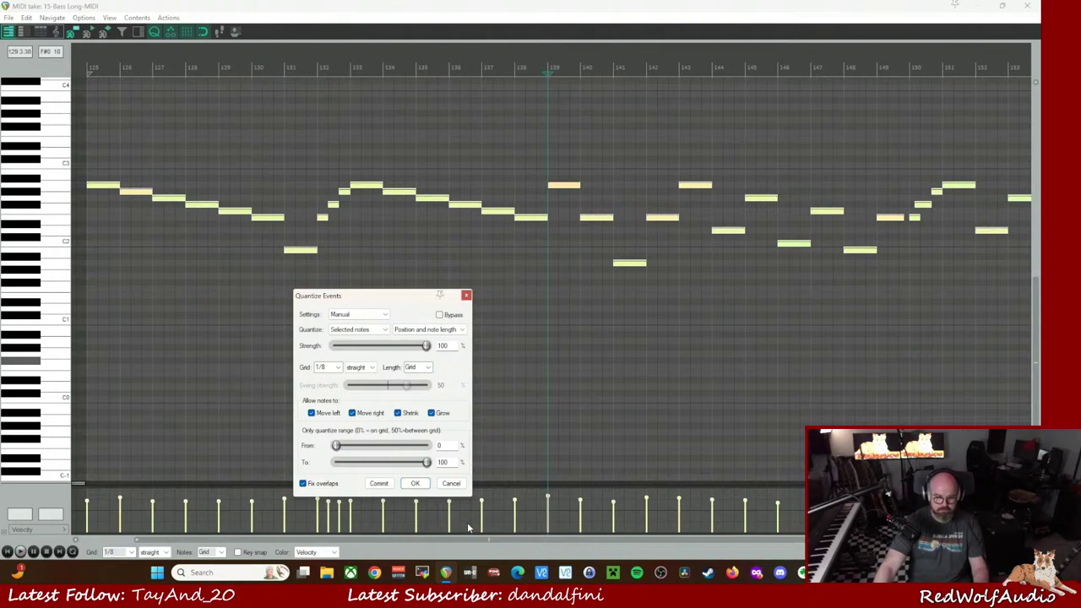
pyautogui.click(415, 483)
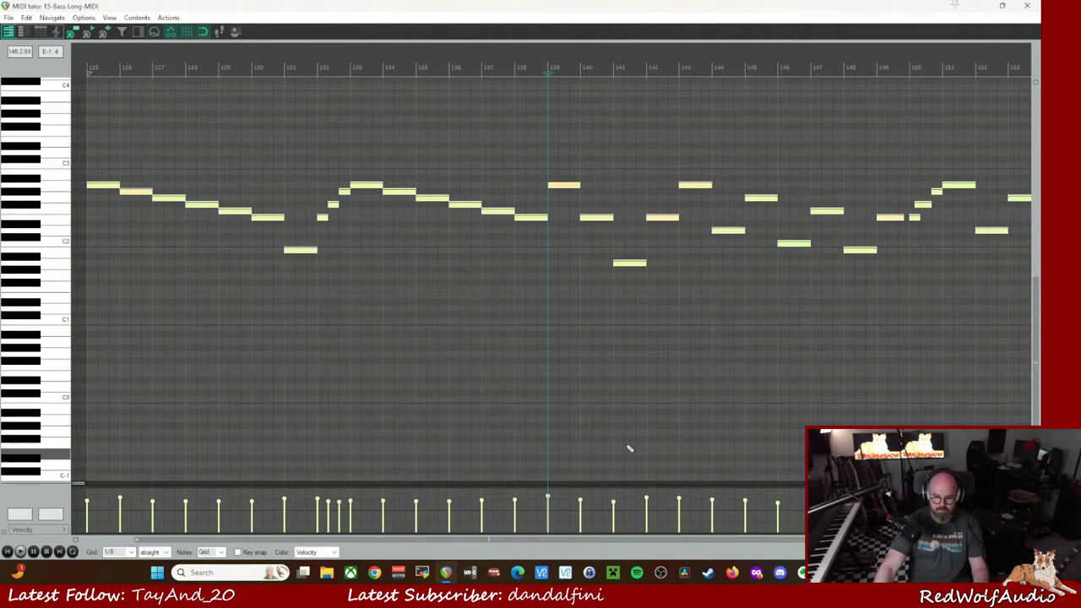
pyautogui.click(1027, 6)
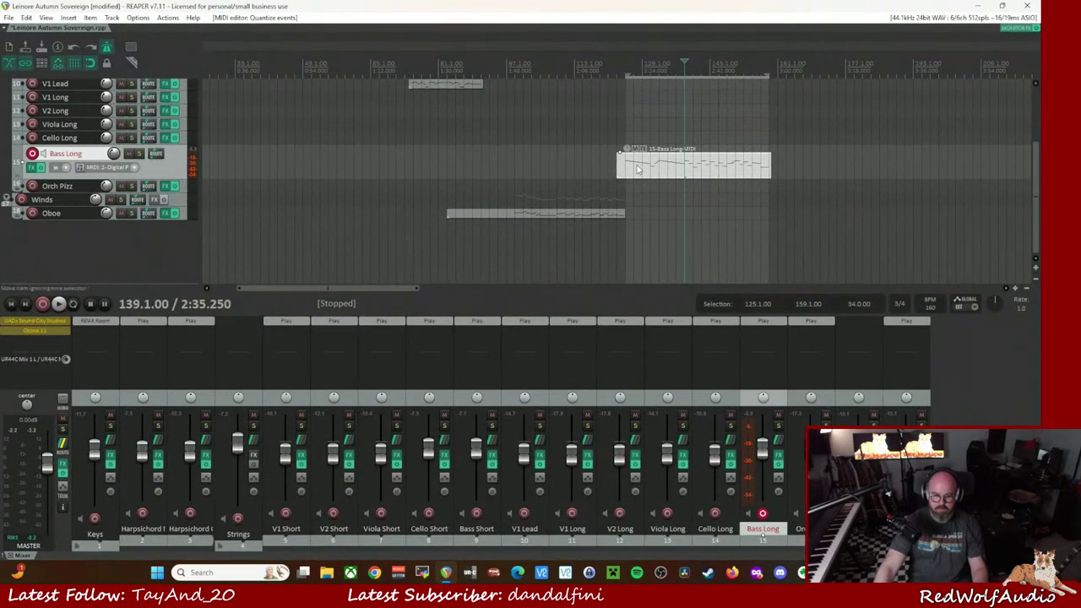
# - Switch record arming from Bass Long to Cello Long and play from bar 123 to rehearse the cello part
pyautogui.click(32, 154)
pyautogui.click(32, 138)
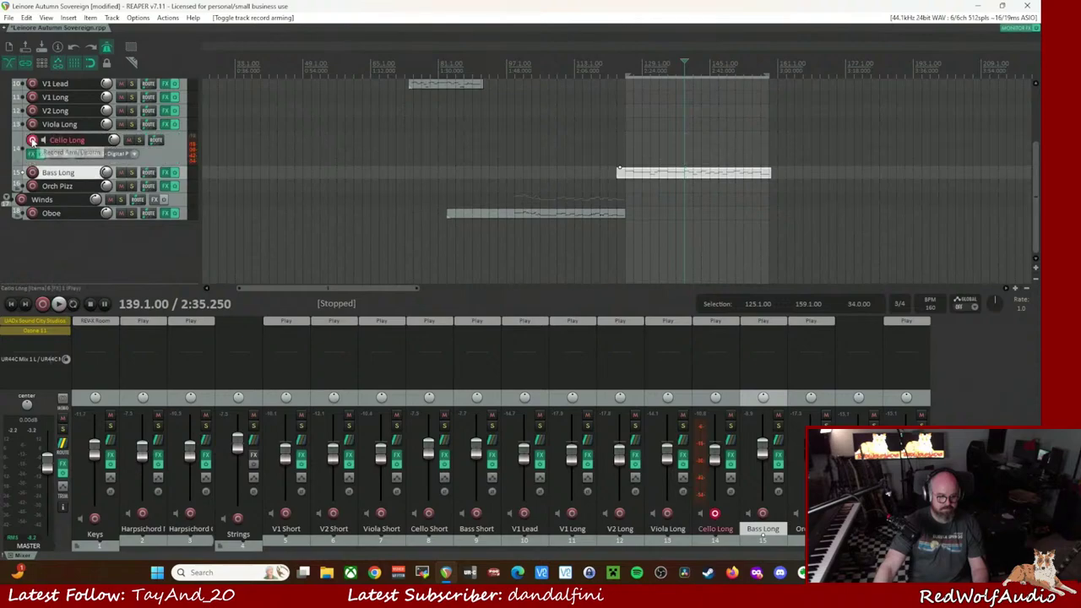
pyautogui.click(615, 68)
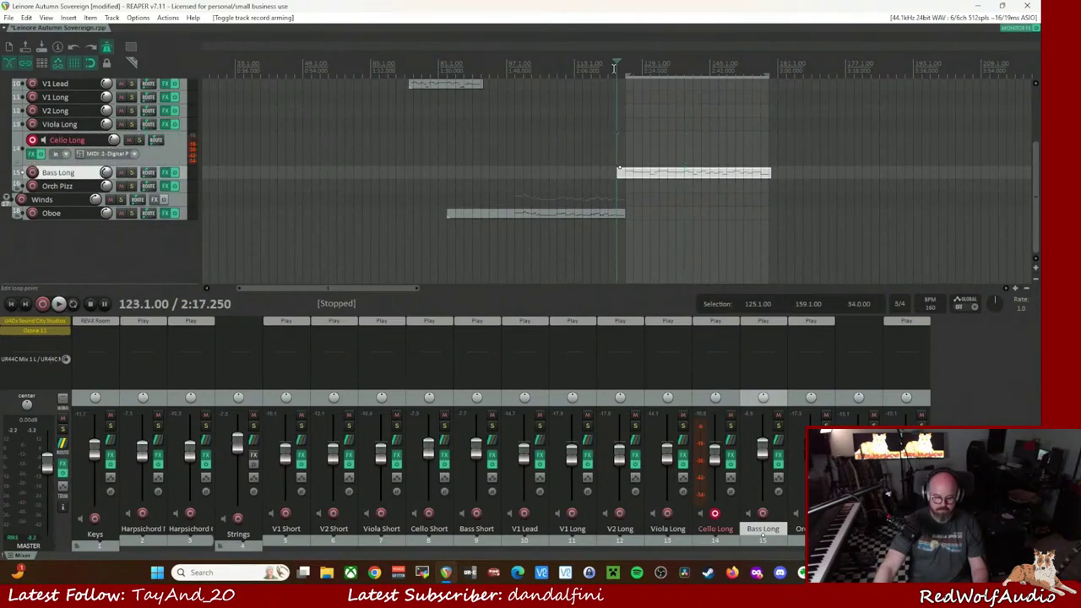
pyautogui.press('space')
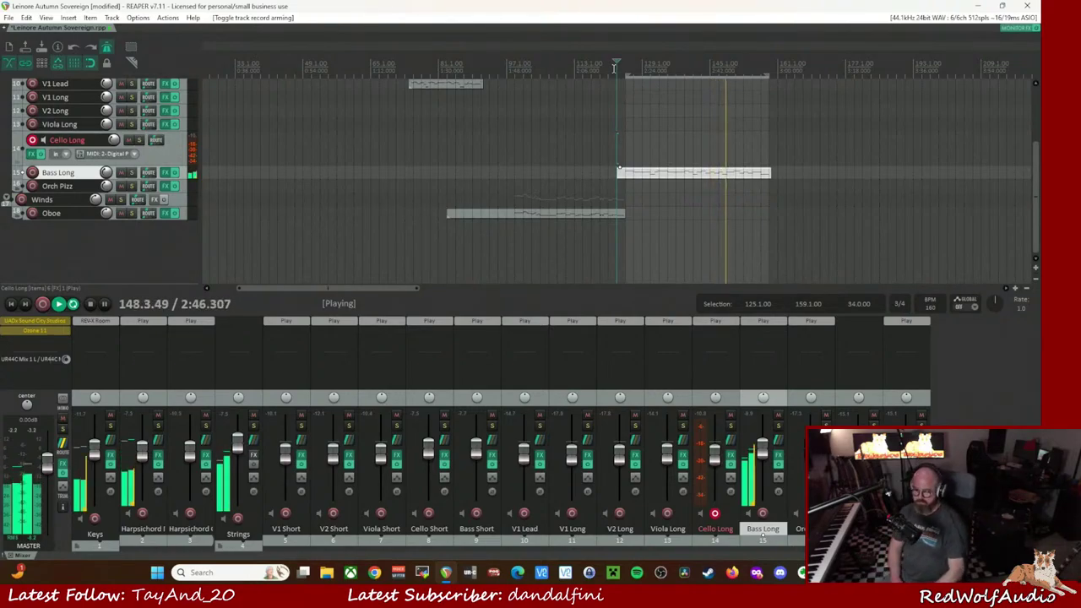
# - Try a part on Orch Pizz from bar 123, switching record arming over from Cello Long and back
pyautogui.click(32, 140)
pyautogui.click(32, 166)
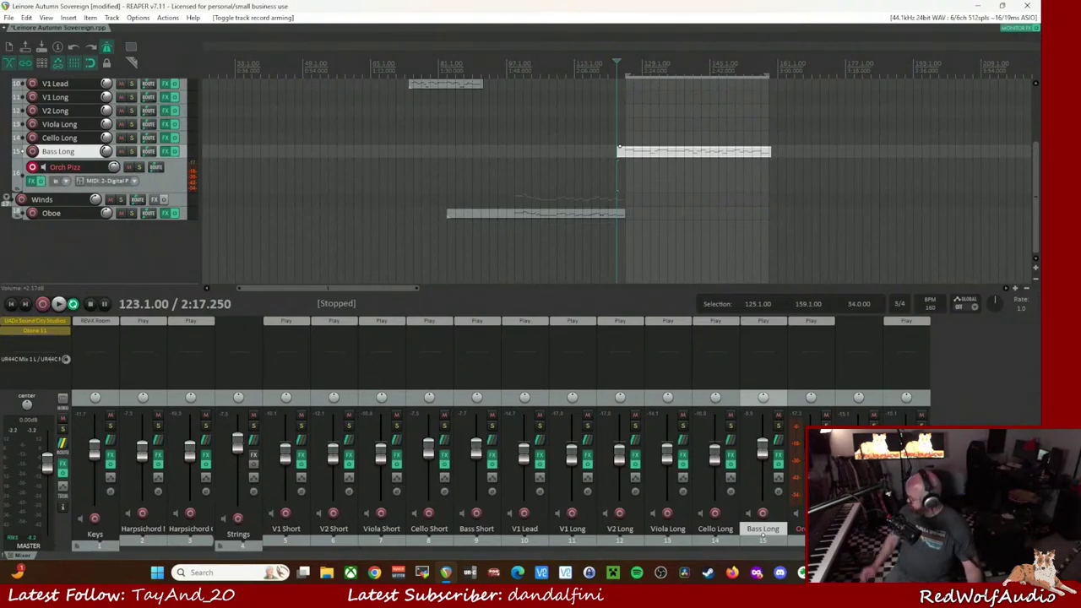
pyautogui.press('space')
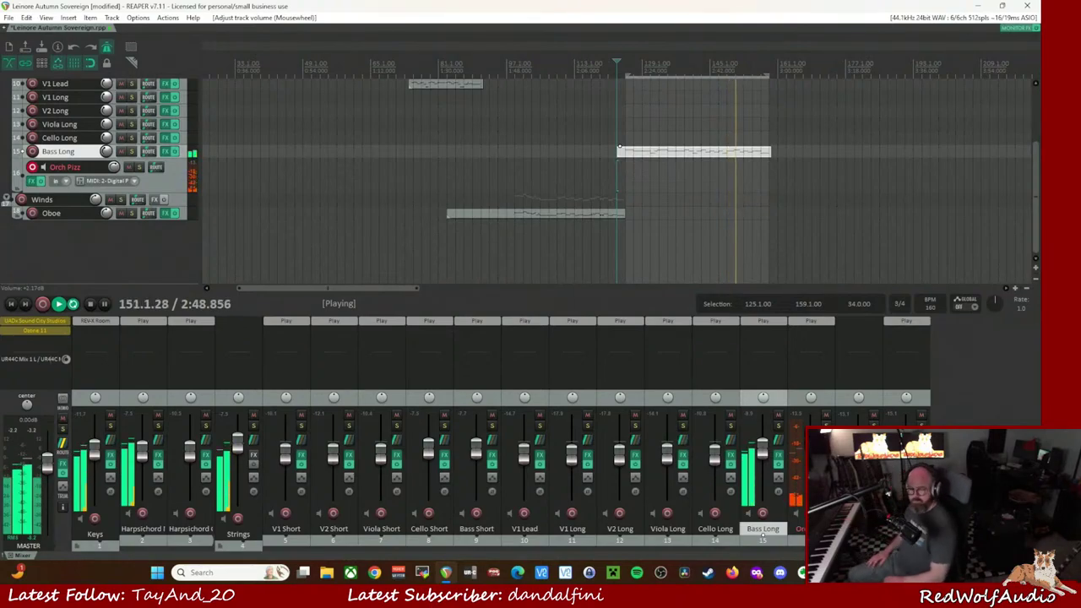
pyautogui.press('space')
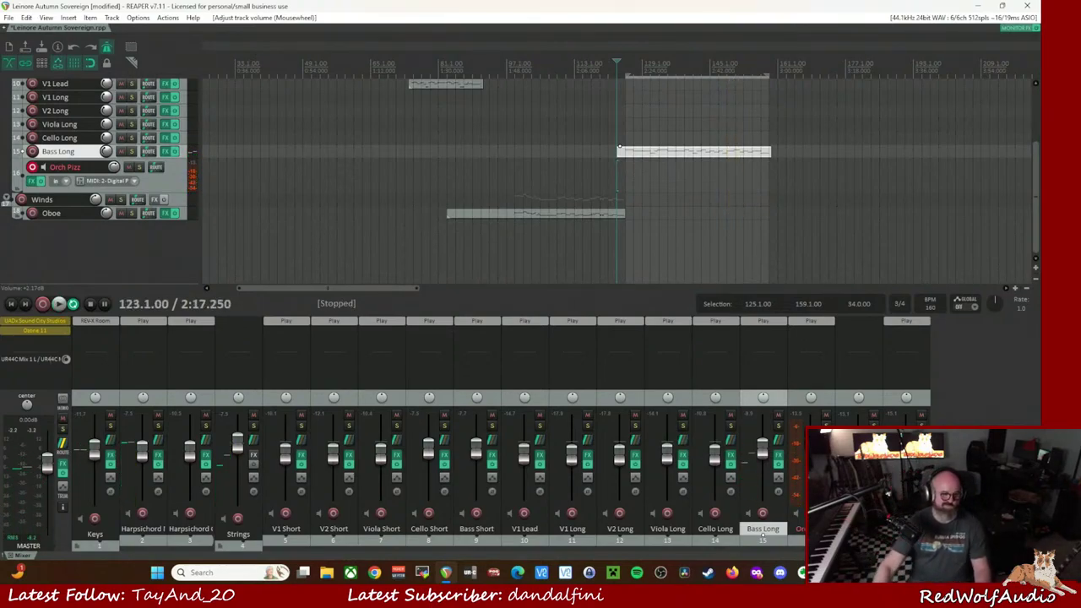
pyautogui.click(32, 167)
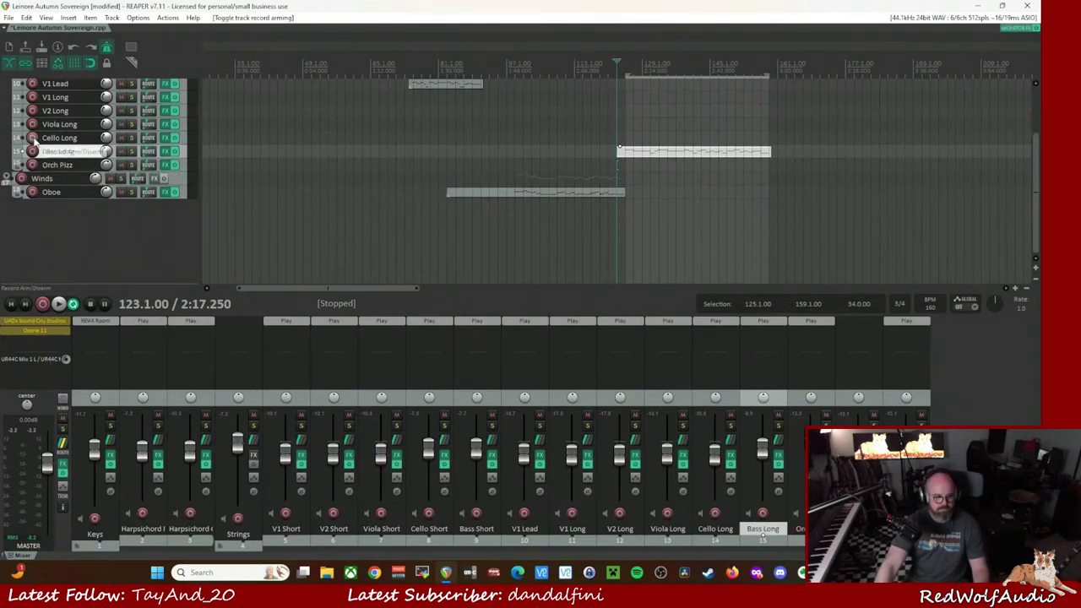
pyautogui.click(32, 138)
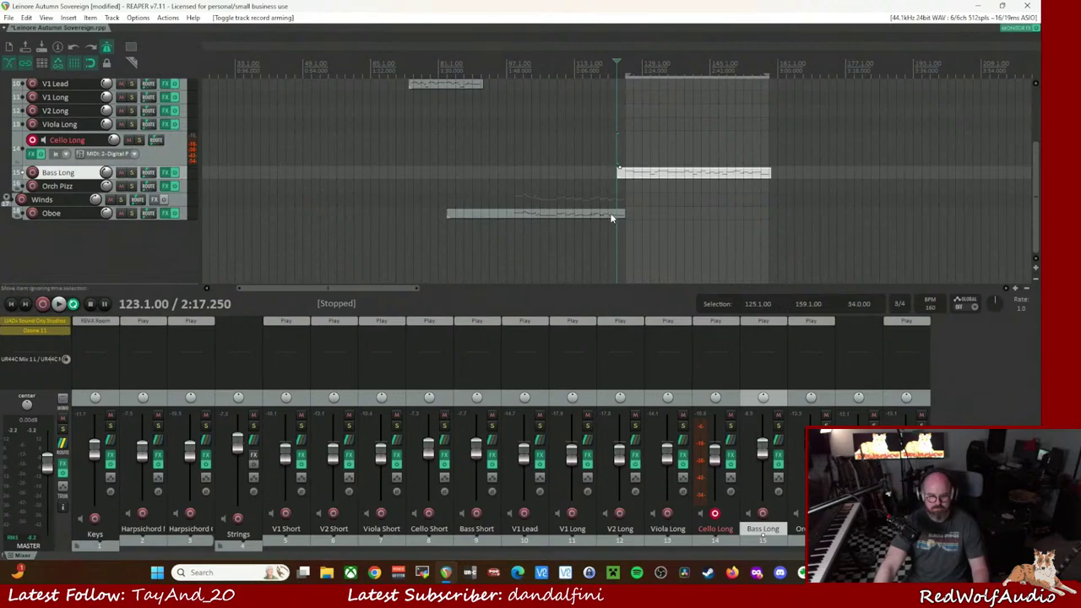
# - Play the section from bar 123 with Cello Long armed to rehearse against the bass line
pyautogui.press('space')
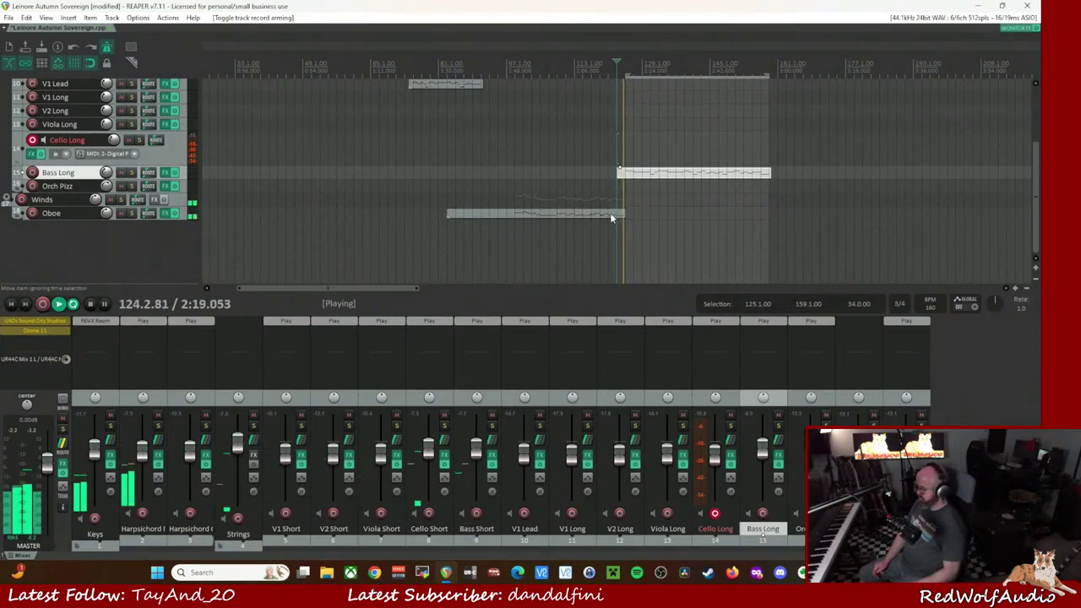
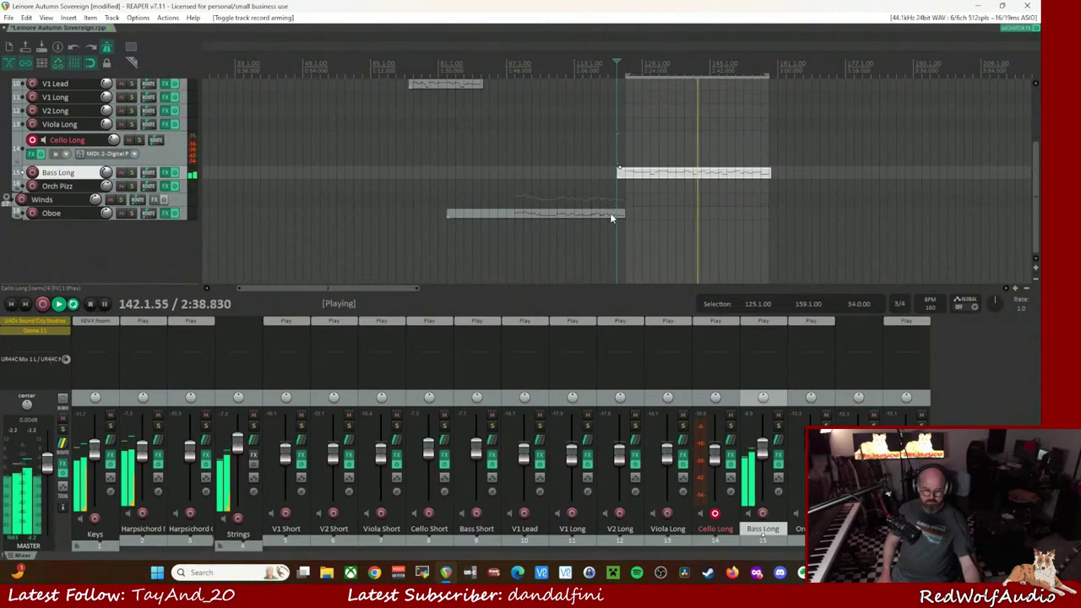
pyautogui.press('space')
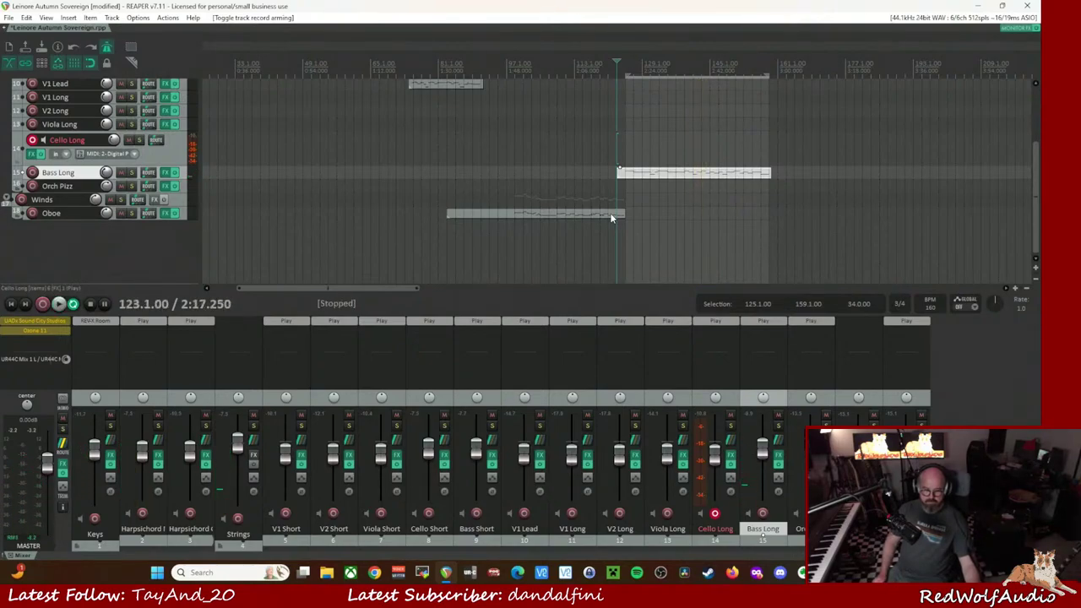
# - Raise the velocities of all notes in the Bass Long take together until the bar 139 note reaches 127
pyautogui.doubleClick(660, 175)
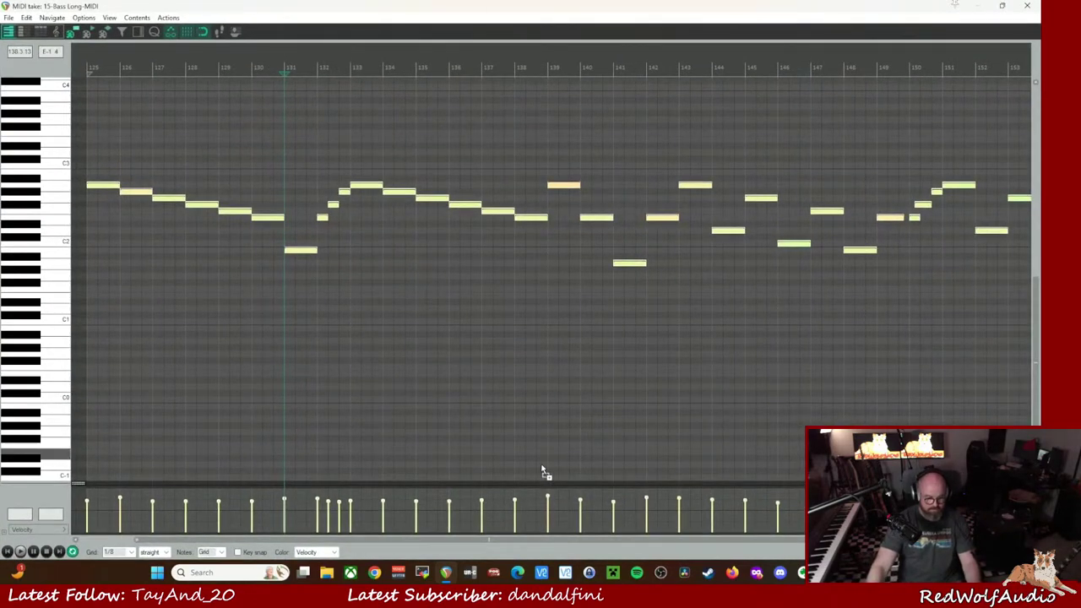
pyautogui.moveTo(547, 494); pyautogui.dragTo(547, 486)
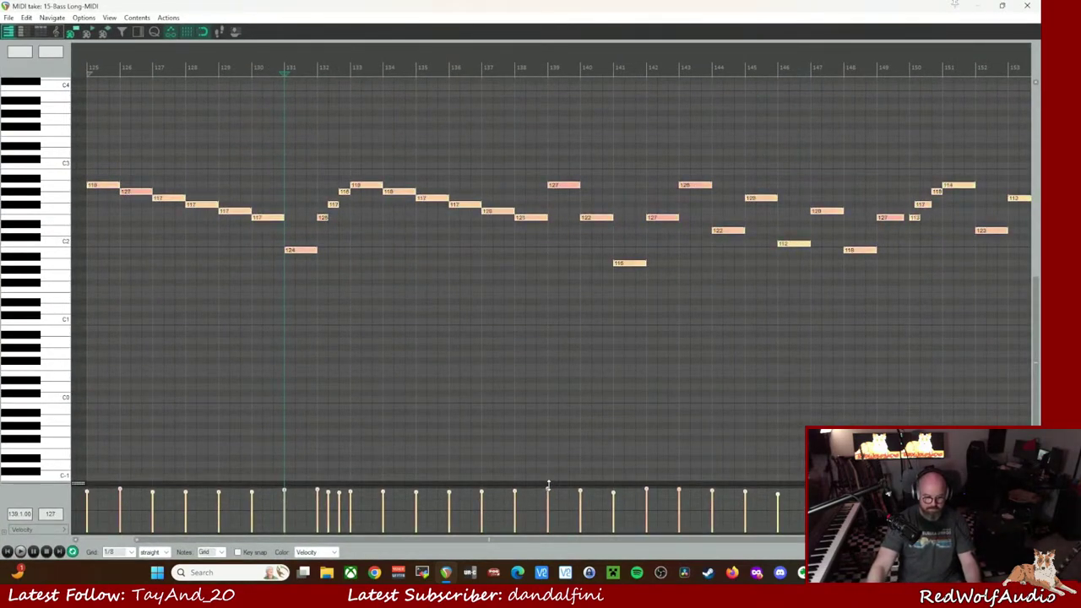
pyautogui.click(1027, 5)
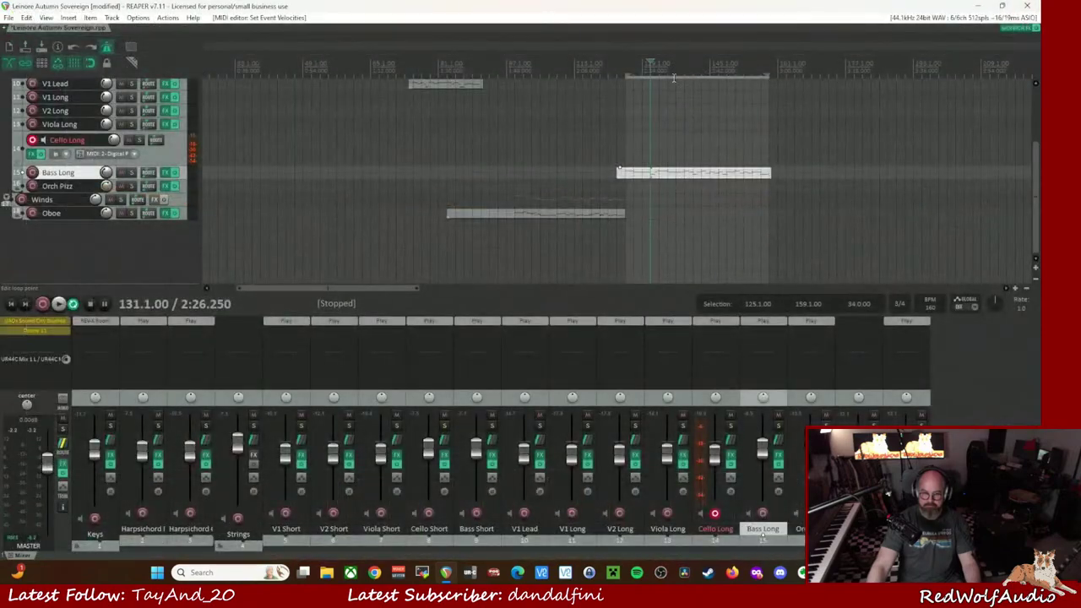
# - Play from bar 123 and enable the UADx Sound City Studios and Ozone 11 effects on the master track
pyautogui.click(616, 72)
pyautogui.press('space')
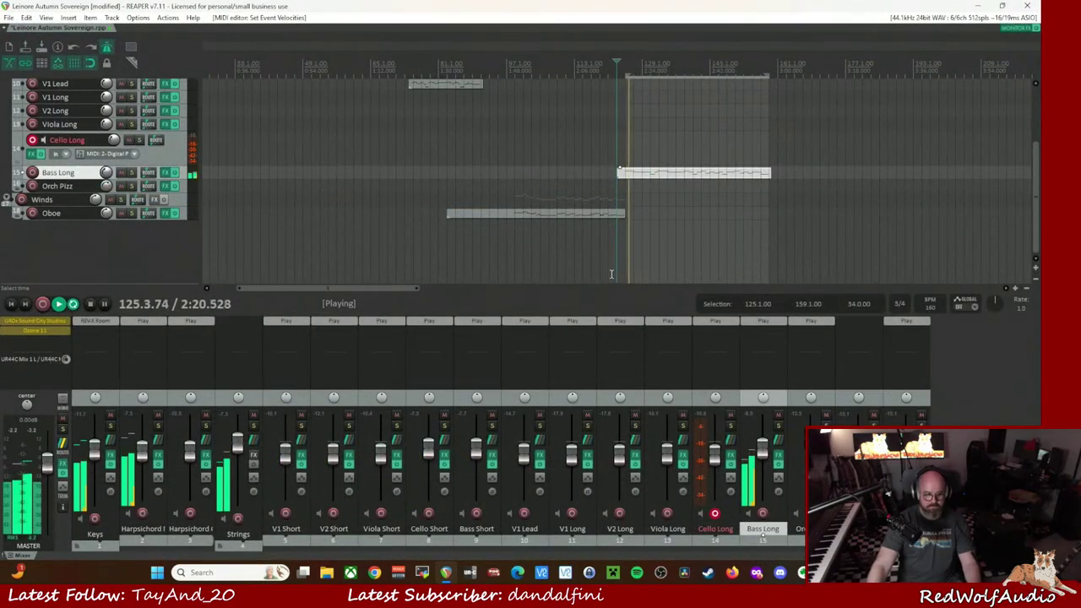
pyautogui.keyDown('ctrl'); pyautogui.click(36, 325); pyautogui.keyUp('ctrl')
pyautogui.keyDown('ctrl'); pyautogui.click(35, 331); pyautogui.keyUp('ctrl')
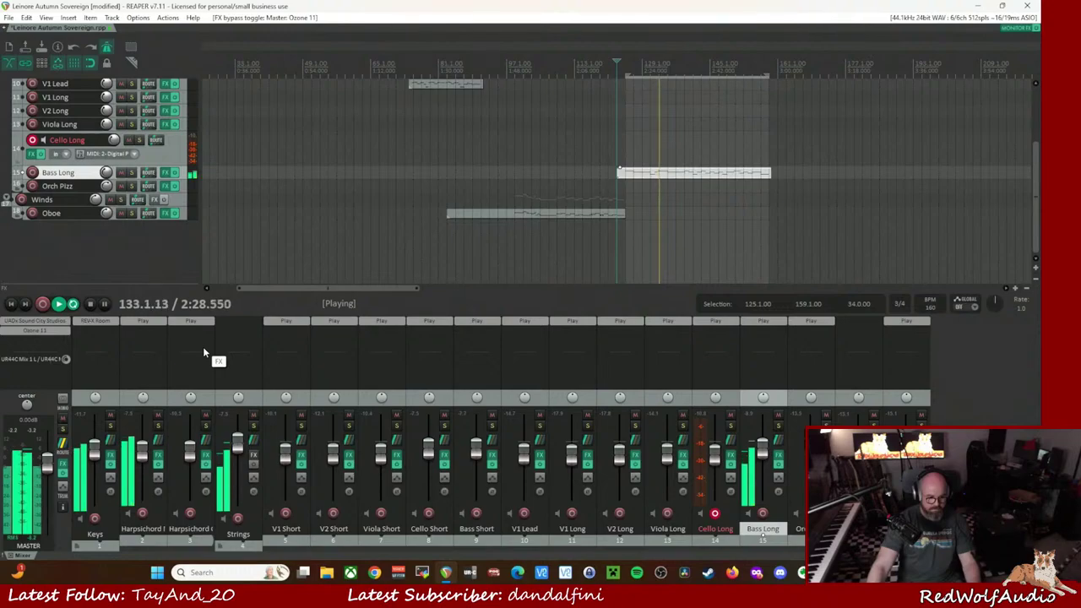
# - Open Ozone 11 on the master track and look through its Dynamic EQ module and that module's factory presets
pyautogui.click(49, 330)
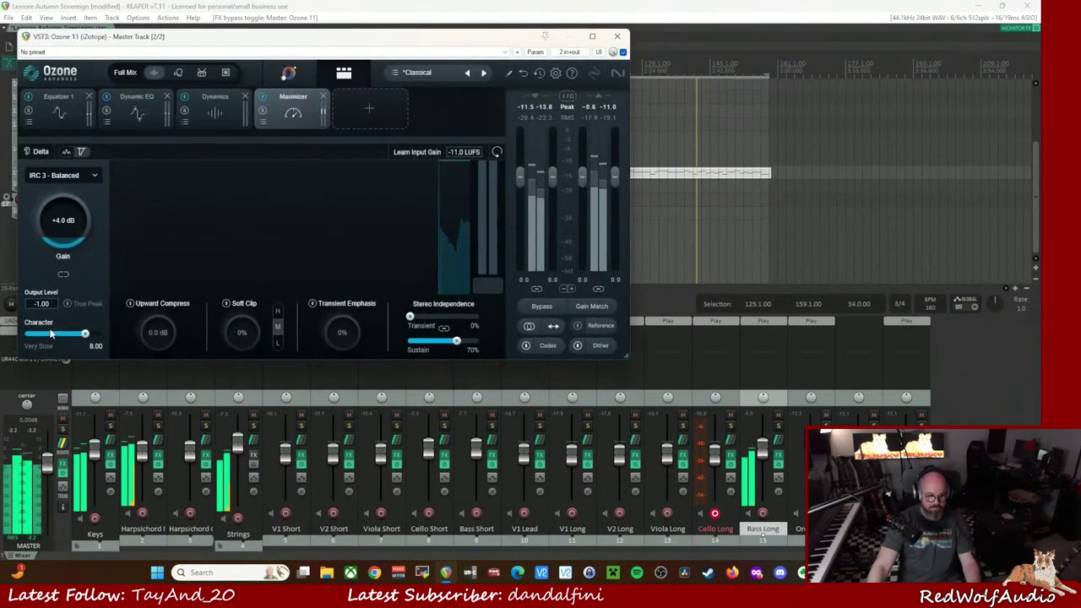
pyautogui.click(144, 100)
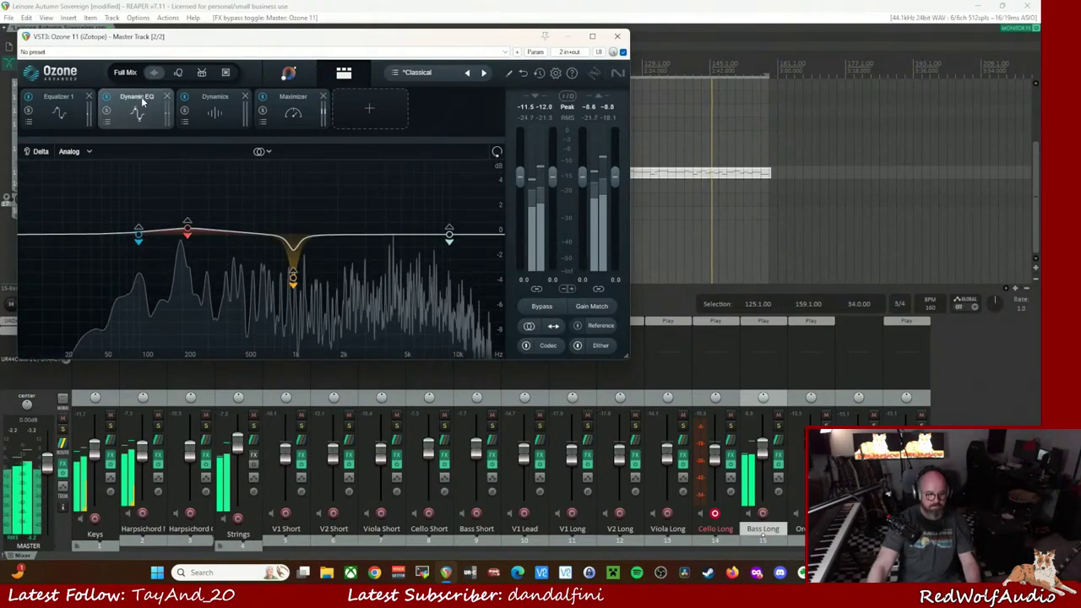
pyautogui.click(137, 97)
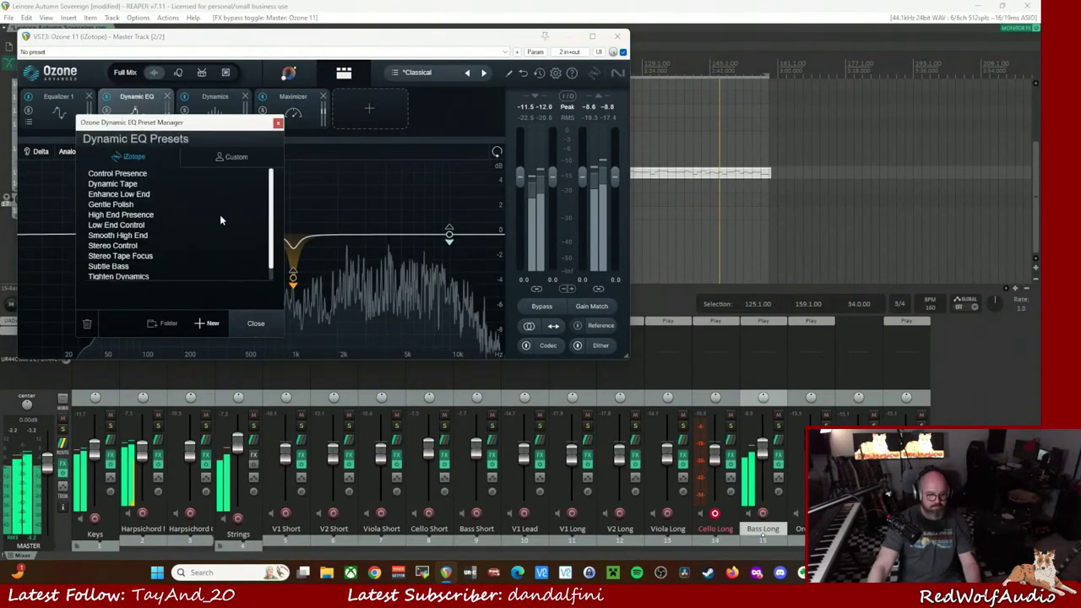
pyautogui.scroll(-1, 220, 216)
pyautogui.scroll(1, 223, 222)
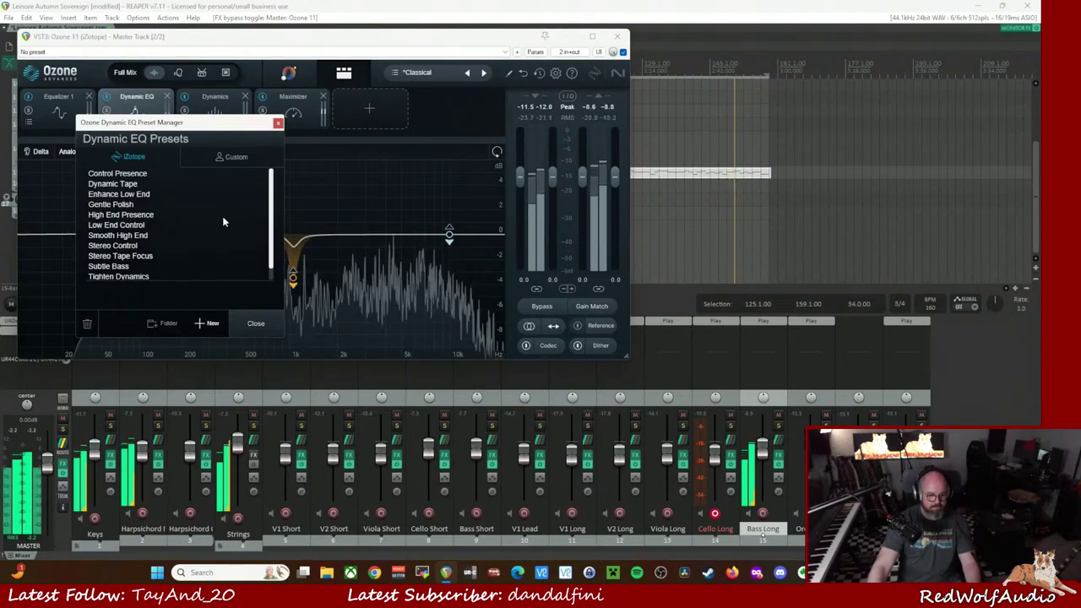
pyautogui.click(279, 124)
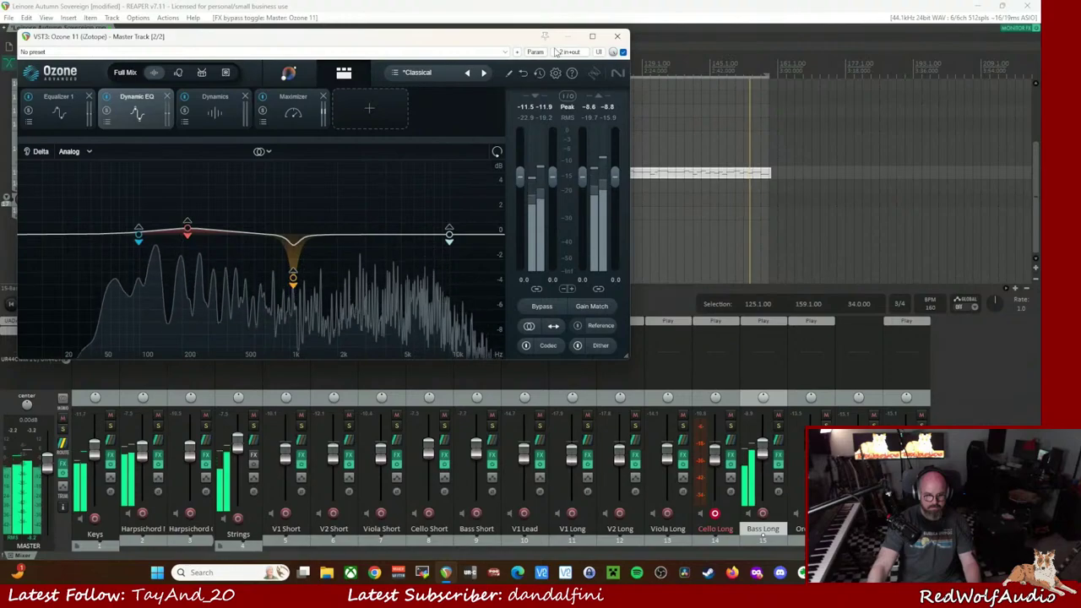
pyautogui.click(617, 36)
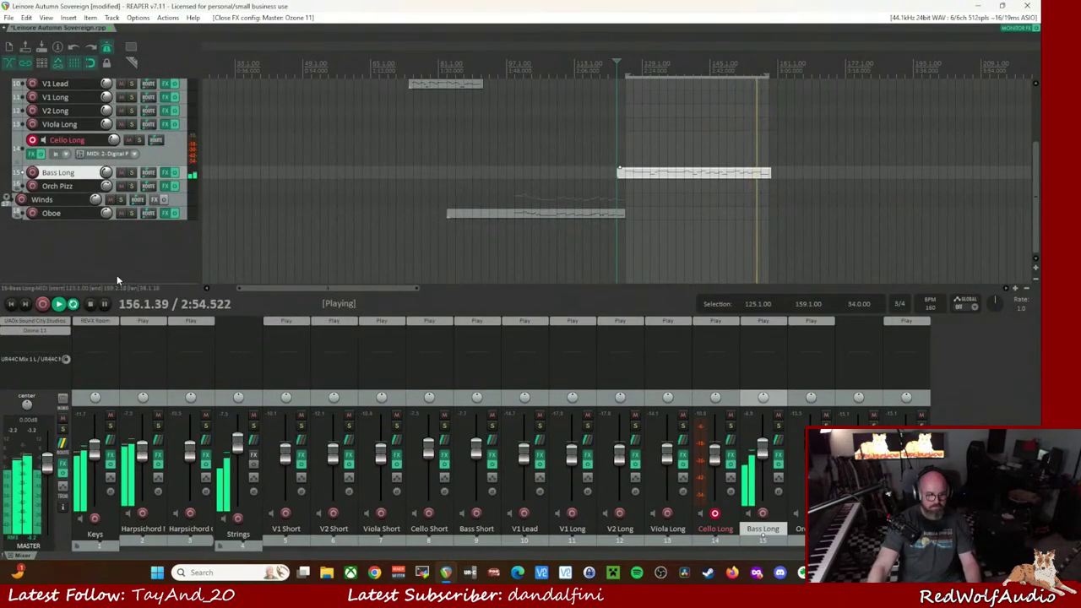
# - Stop playback and inspect the notes of the Bass Long take in the MIDI editor
pyautogui.press('space')
pyautogui.doubleClick(676, 175)
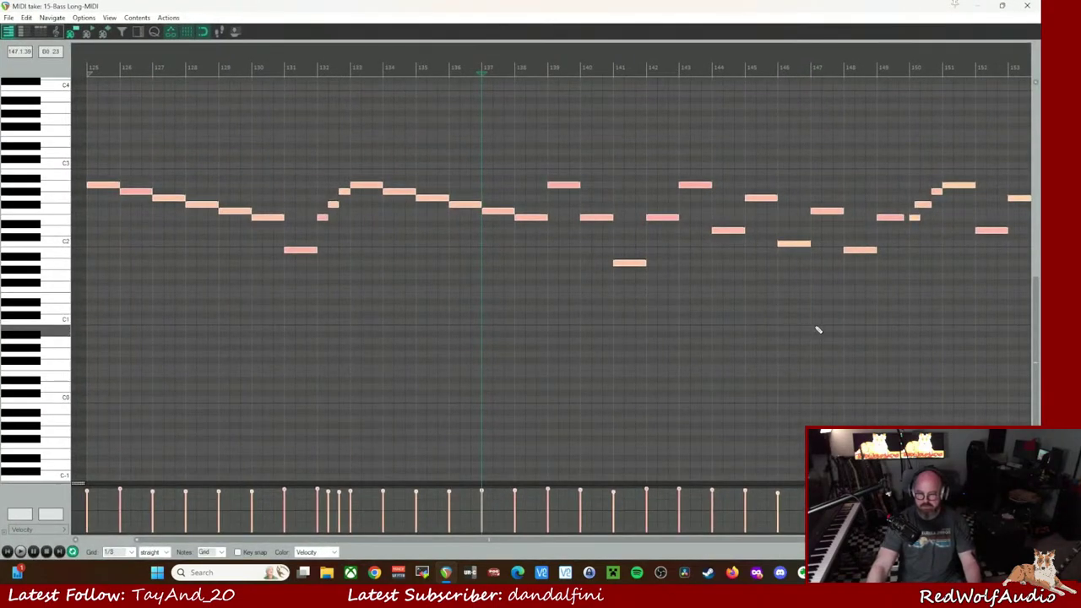
pyautogui.click(923, 203)
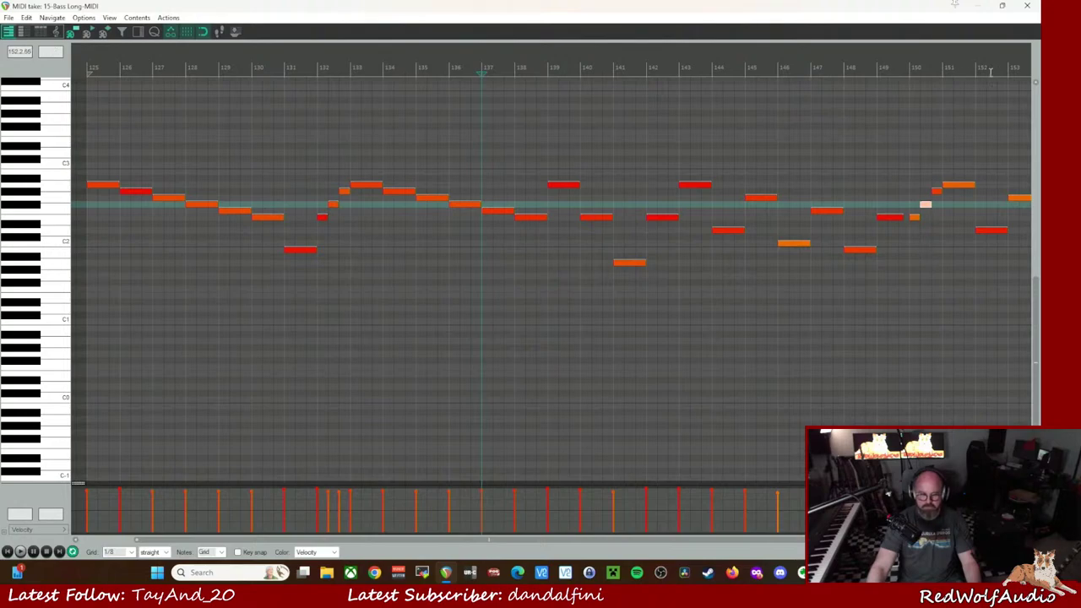
pyautogui.click(1025, 8)
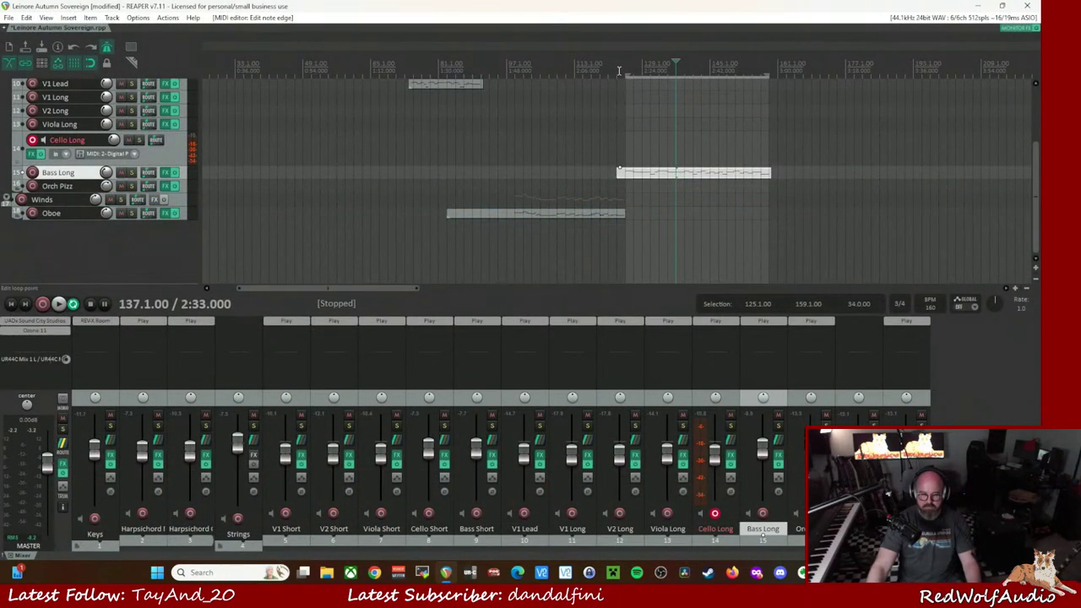
# - Undo a trial copy onto Cello Long and trim the Bass Long item to bars 125–159 by splitting it and deleting the excess
pyautogui.moveTo(659, 174); pyautogui.dragTo(658, 160)
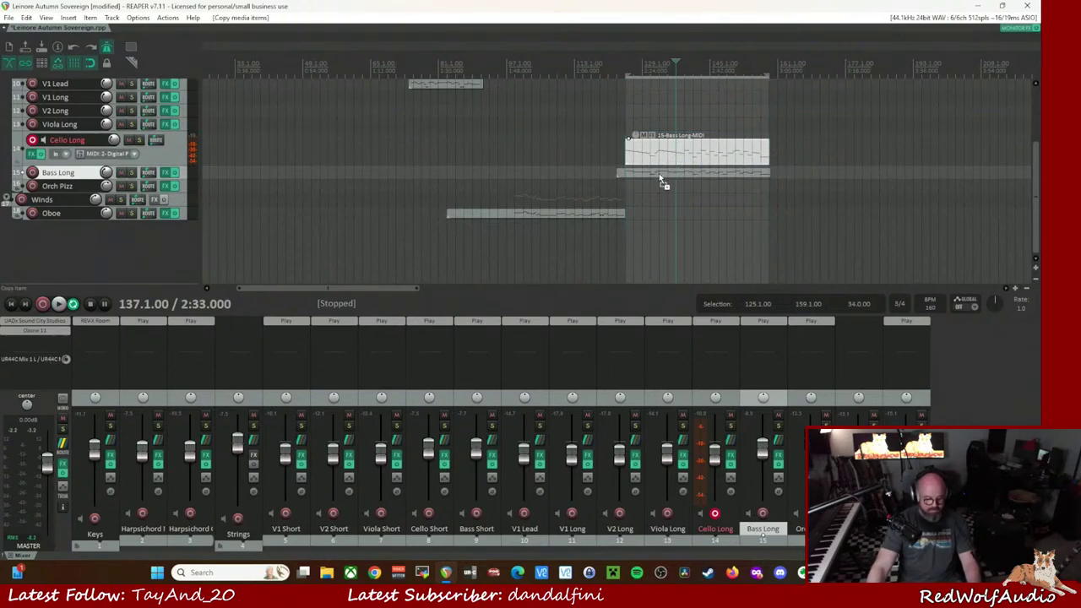
pyautogui.hotkey('ctrl', 'z')
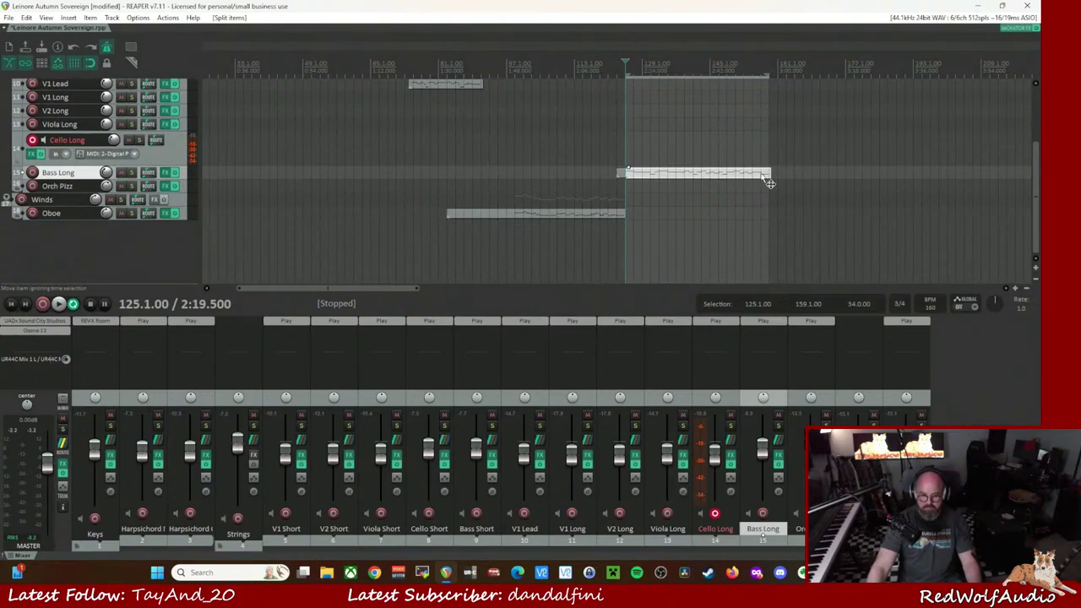
pyautogui.click(770, 190)
pyautogui.scroll(3, 772, 195)
pyautogui.click(651, 176)
pyautogui.press('Delete')
pyautogui.click(650, 224)
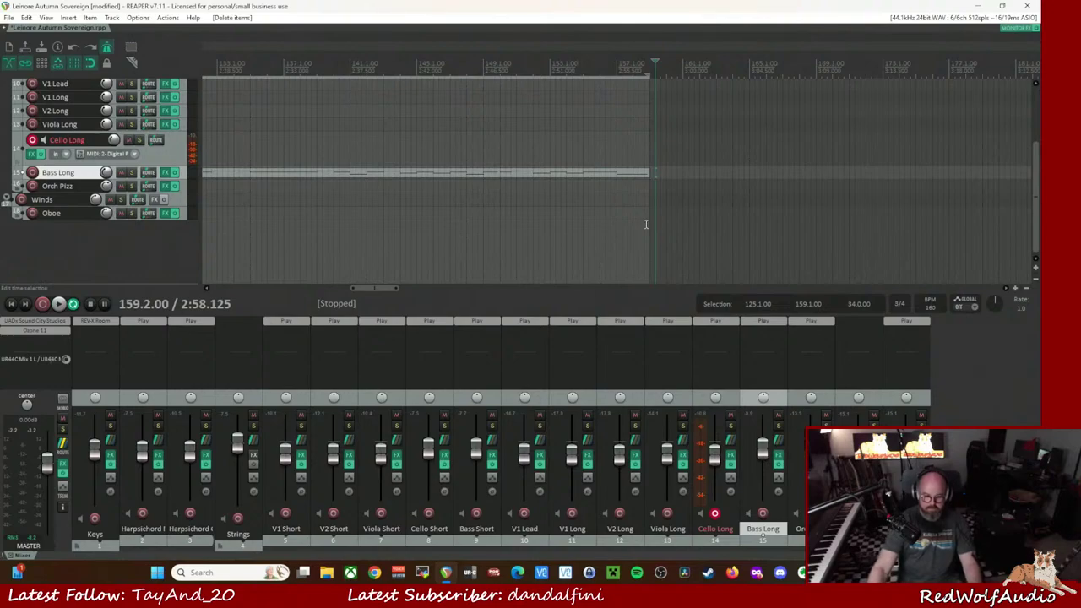
pyautogui.moveTo(378, 292); pyautogui.dragTo(336, 292)
pyautogui.click(740, 176)
# - During playback, copy the Bass Long item onto Cello Long at bar 125 and bypass both master track effects
pyautogui.press('space')
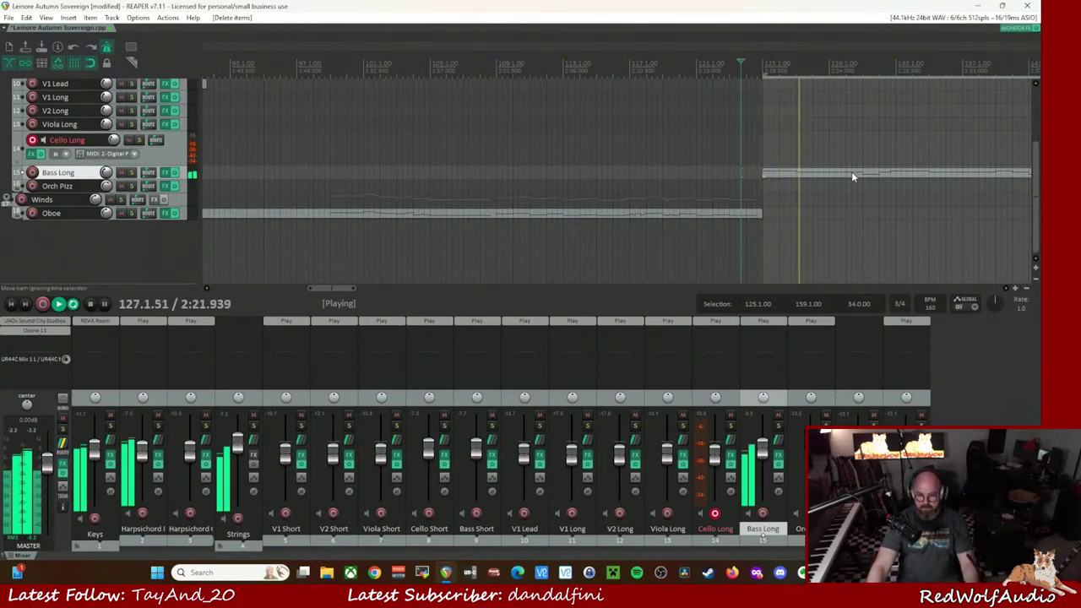
pyautogui.moveTo(852, 176); pyautogui.dragTo(854, 150)
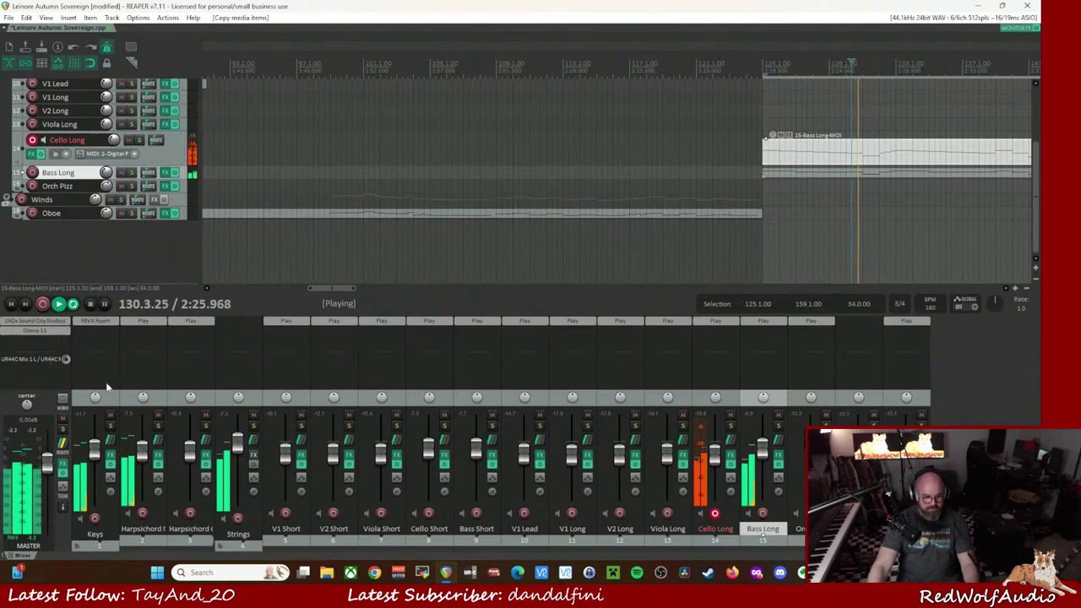
pyautogui.click(43, 327)
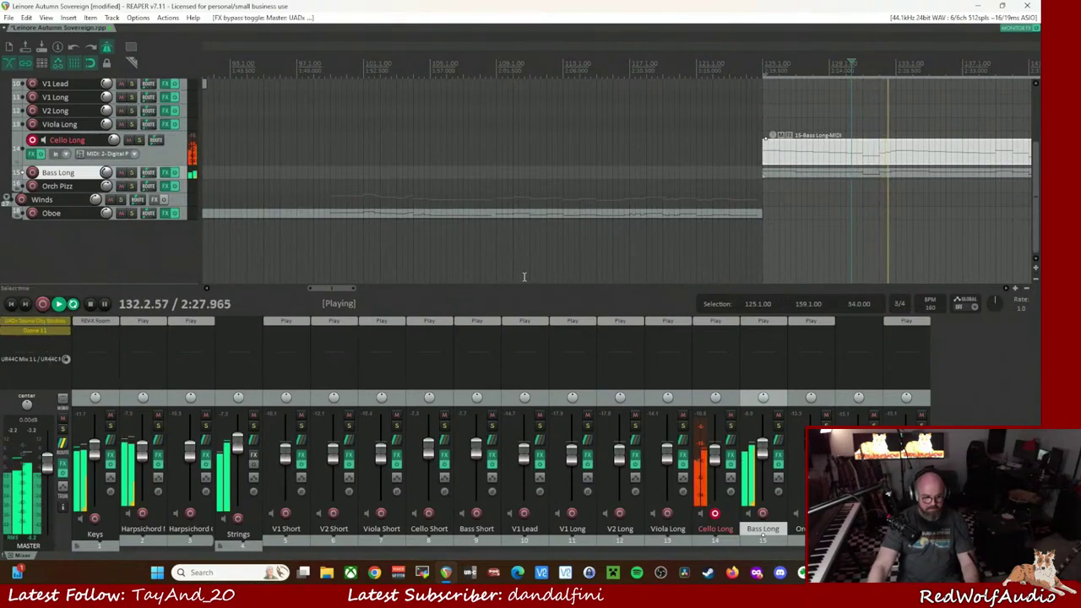
pyautogui.moveTo(340, 289); pyautogui.dragTo(360, 292)
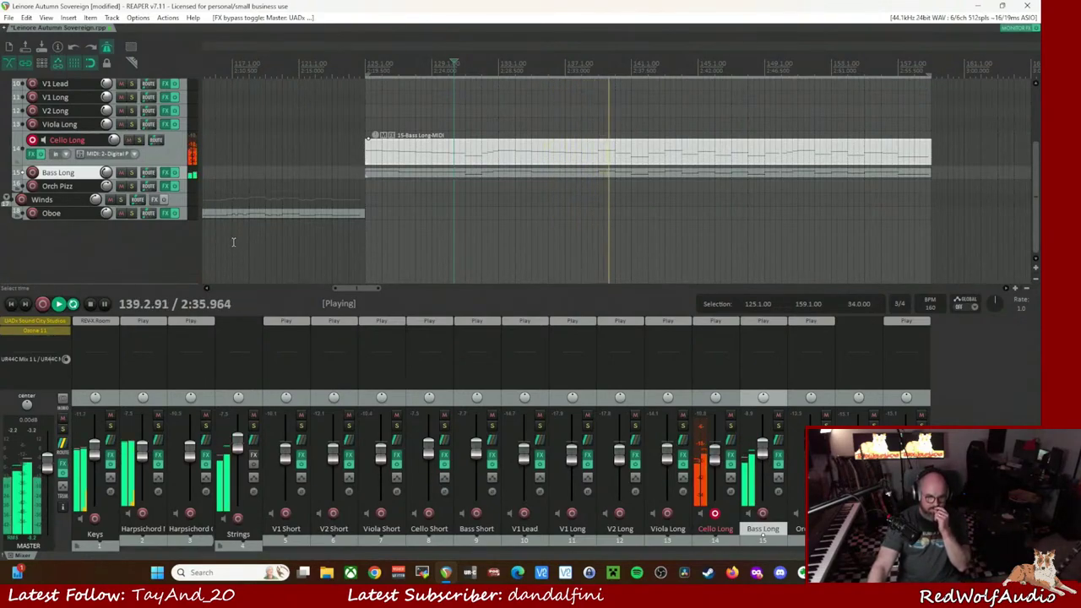
# - Switch record arming from Cello Long to Viola Long and rehearse a viola line over the playback
pyautogui.click(31, 140)
pyautogui.click(31, 126)
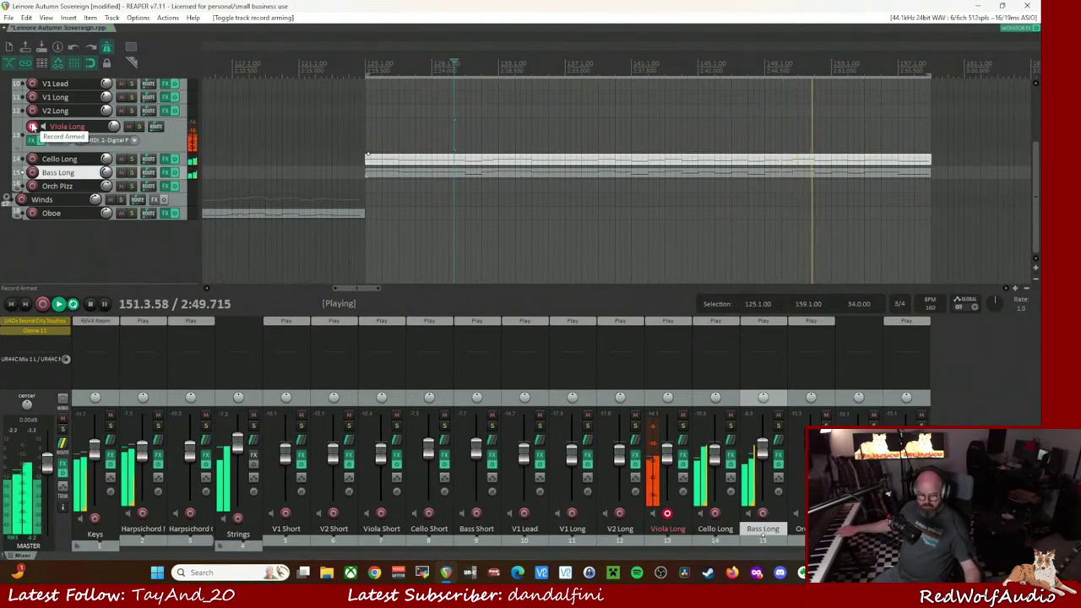
pyautogui.press('space')
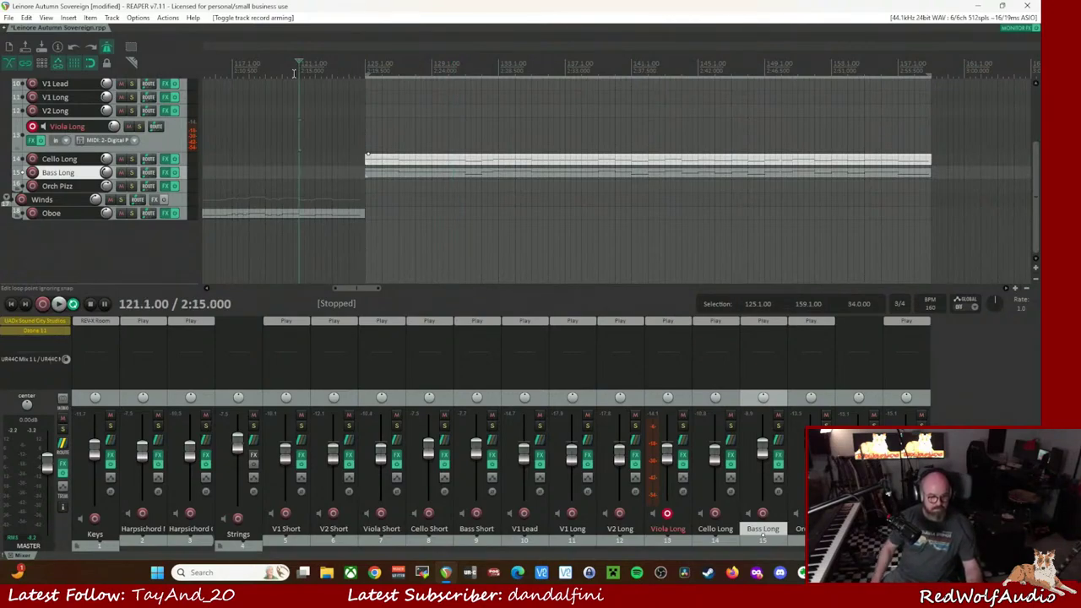
# - Save the project, record a Viola Long part from bar 121 to just past bar 159, and keep the take
pyautogui.hotkey('ctrl', 's')
pyautogui.hotkey('ctrl', 'r')
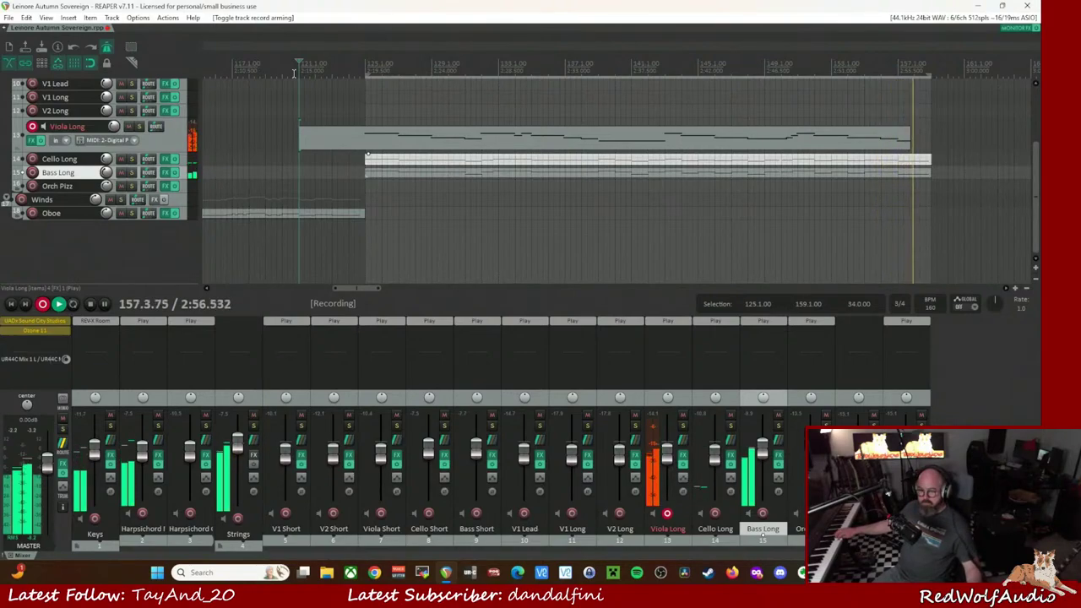
pyautogui.press('space')
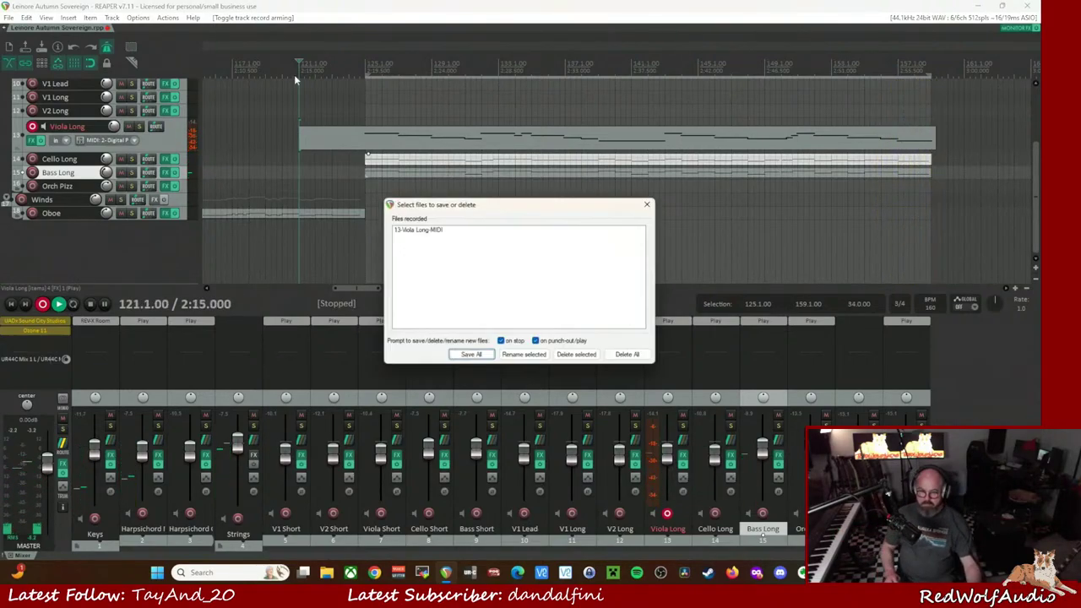
pyautogui.click(471, 356)
# - Review the Viola Long take, remove its two short notes around bar 134, and extend the bar 132 note to bar 135
pyautogui.doubleClick(529, 130)
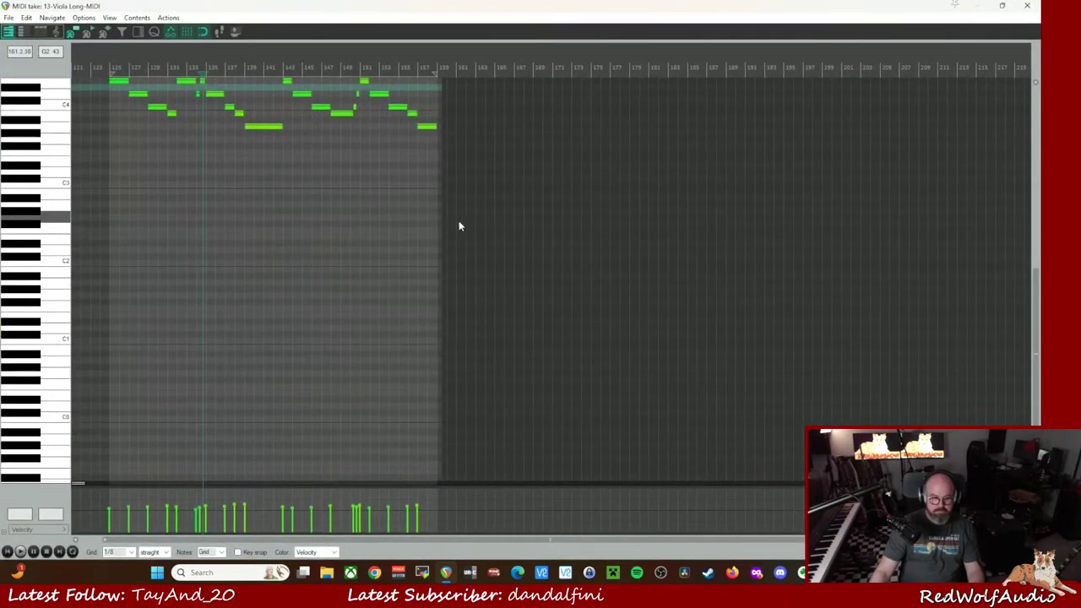
pyautogui.press('space')
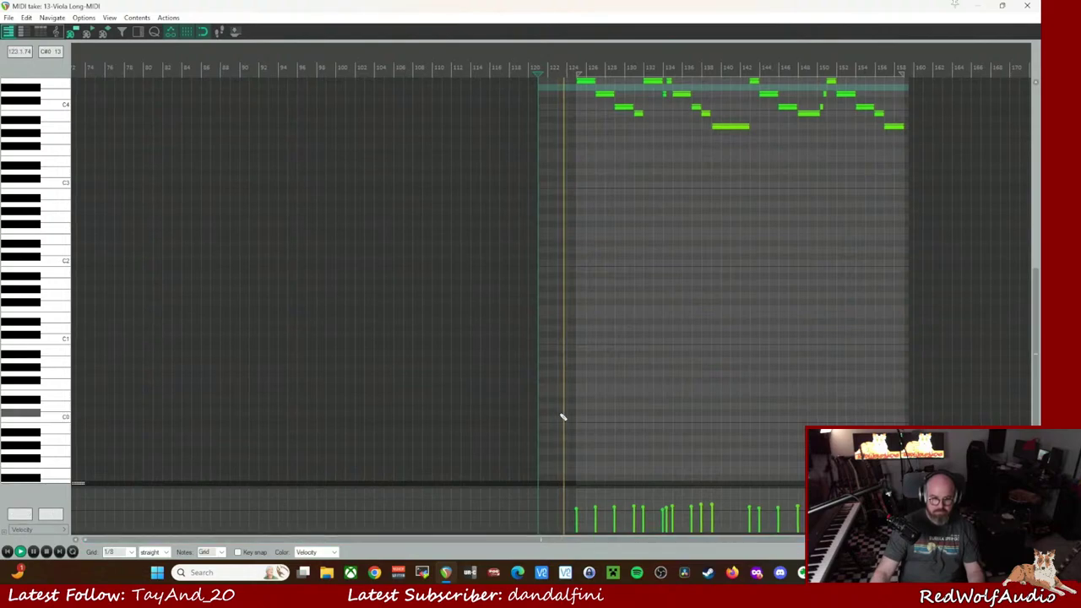
pyautogui.scroll(4, 929, 372)
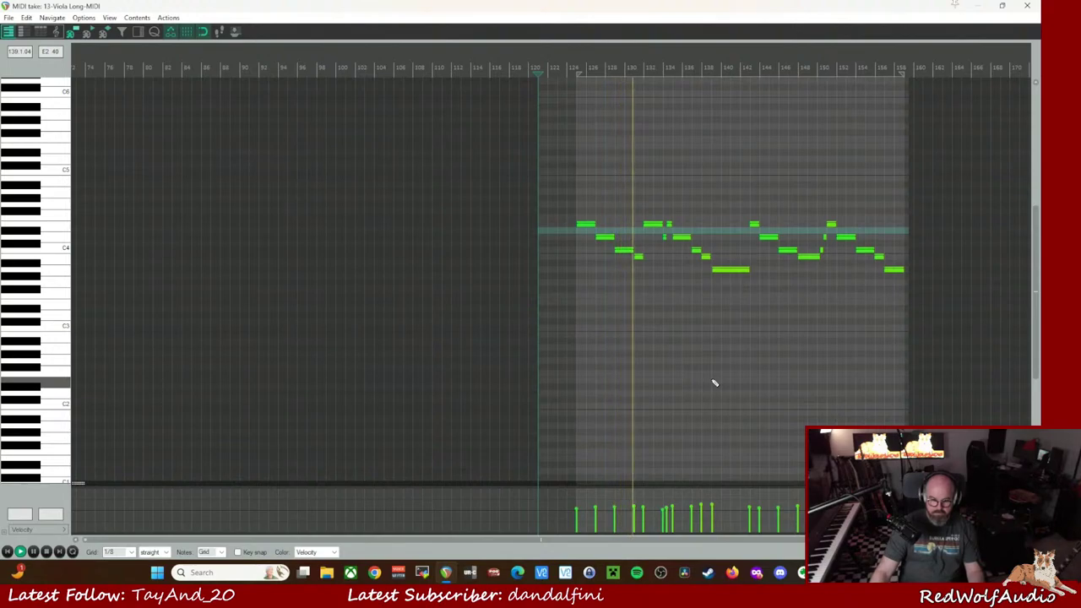
pyautogui.scroll(3, 693, 340)
pyautogui.scroll(-4, 693, 339)
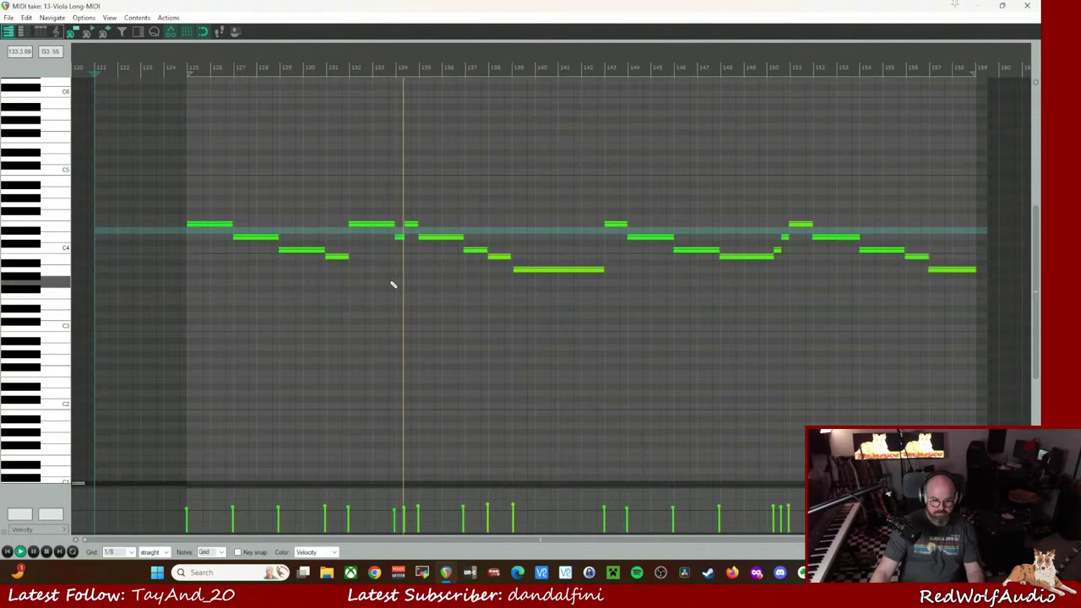
pyautogui.press('space')
pyautogui.doubleClick(399, 240)
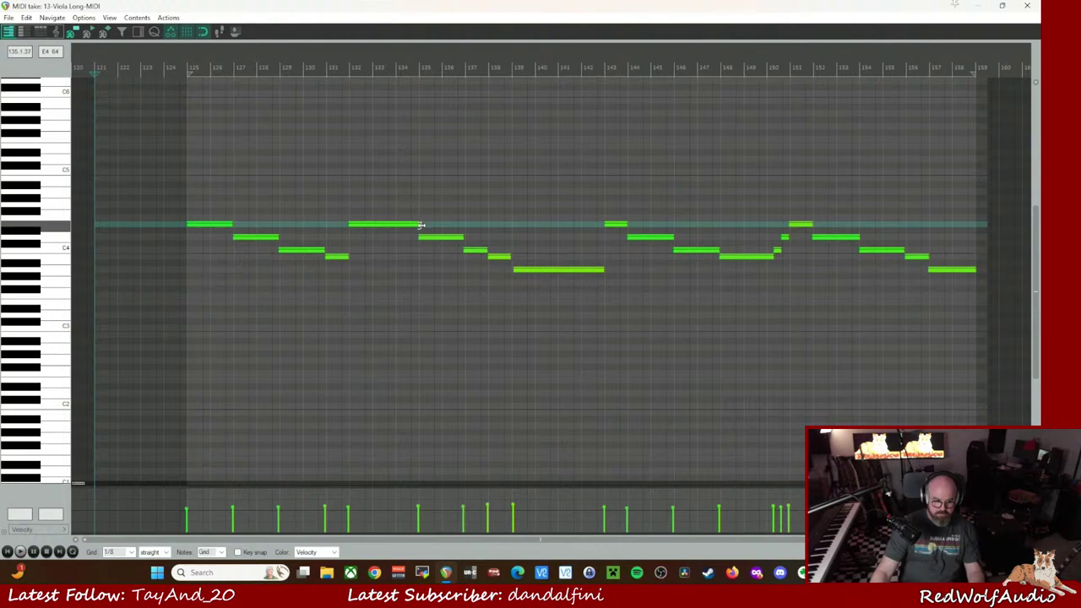
# - Quantize position and length of all Viola Long notes at full strength with a 1/8 straight grid and 1/4 straight length
pyautogui.hotkey('ctrl', 'a')
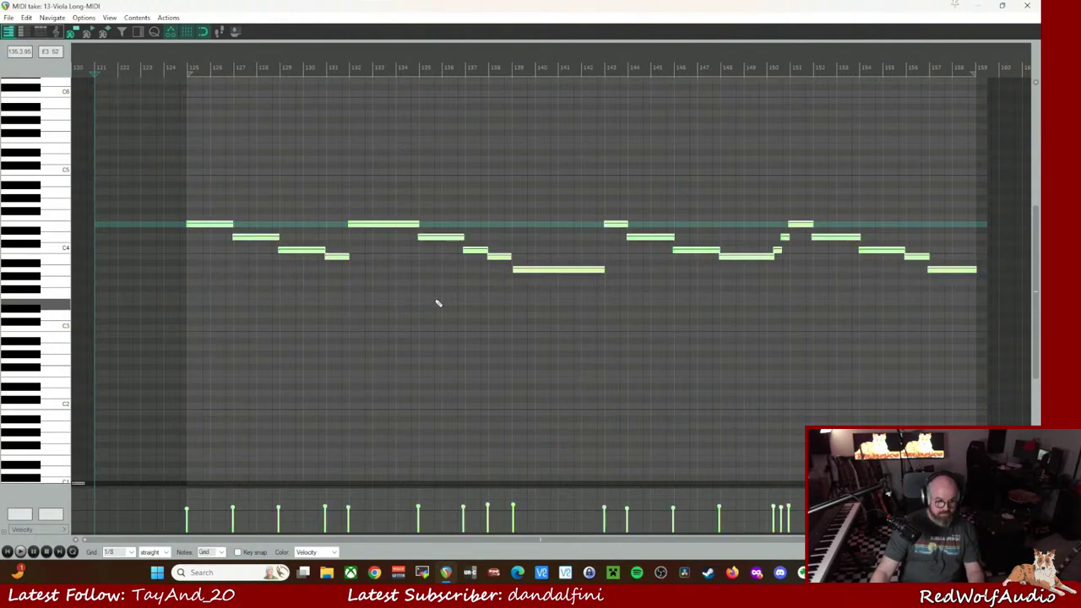
pyautogui.press('q')
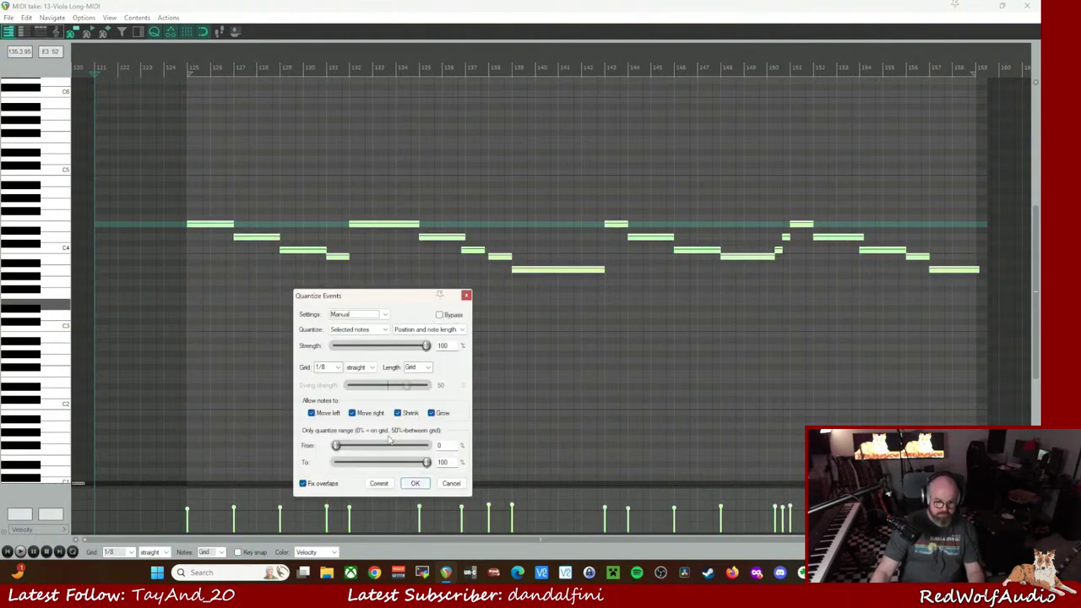
pyautogui.click(427, 369)
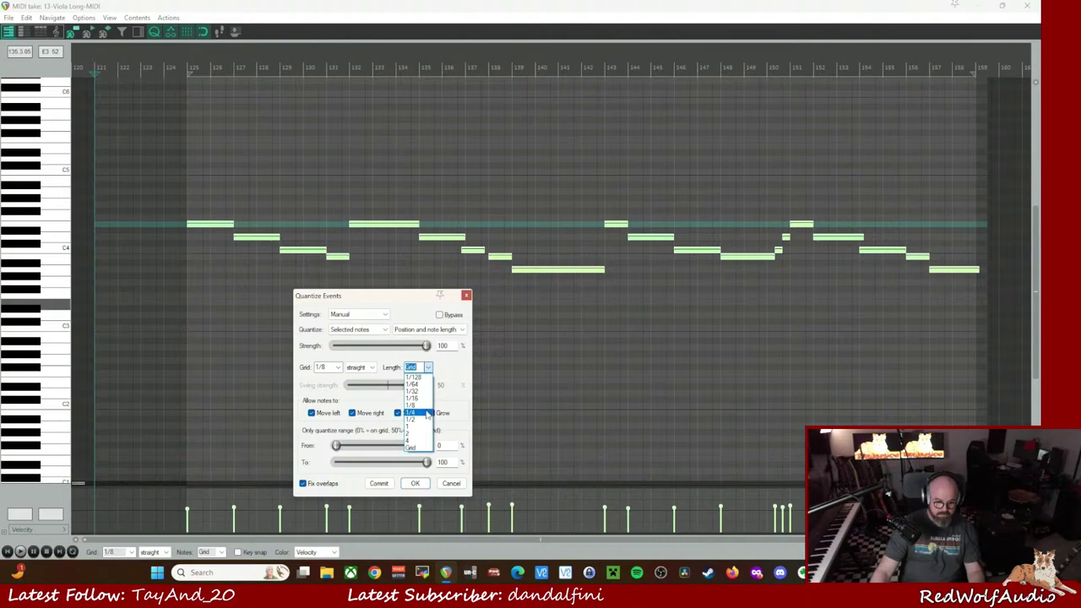
pyautogui.click(428, 413)
pyautogui.click(428, 368)
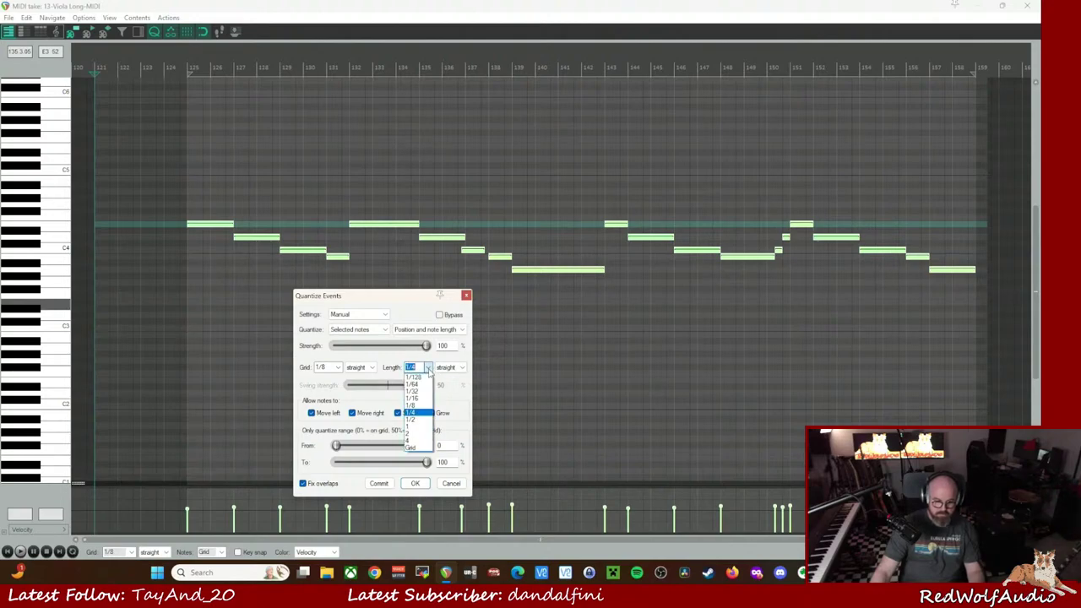
pyautogui.click(422, 419)
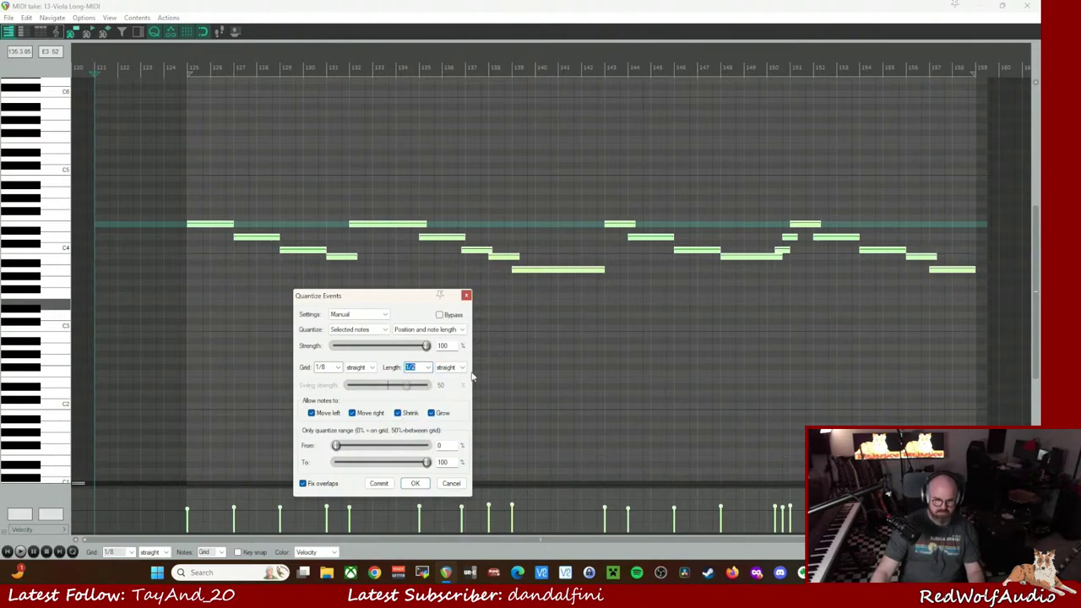
pyautogui.scroll(3, 538, 360)
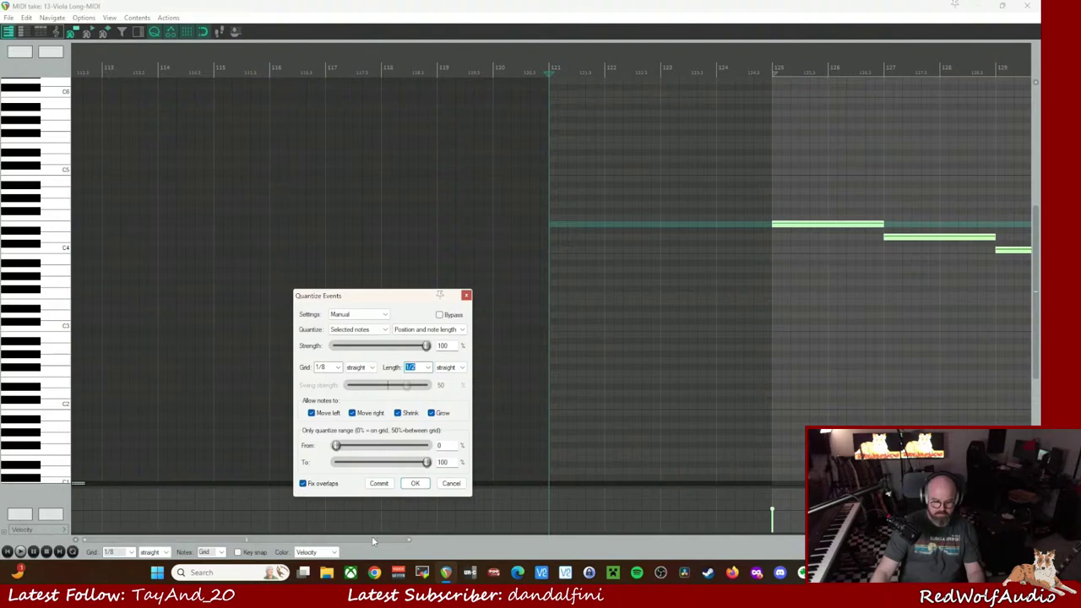
pyautogui.moveTo(374, 538); pyautogui.dragTo(441, 536)
pyautogui.hscroll(-2, 441, 537)
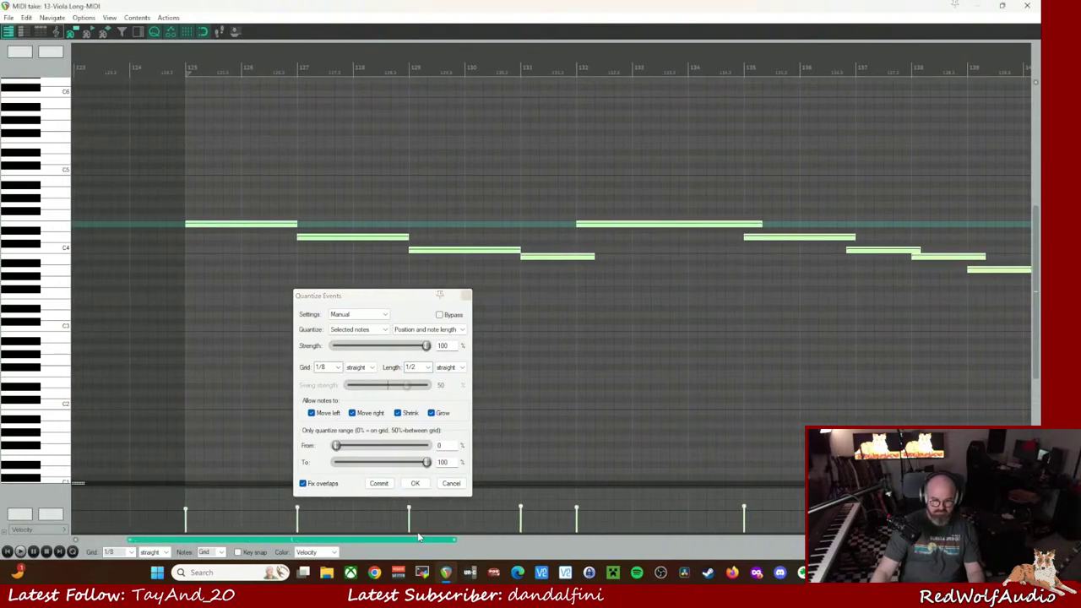
pyautogui.click(428, 368)
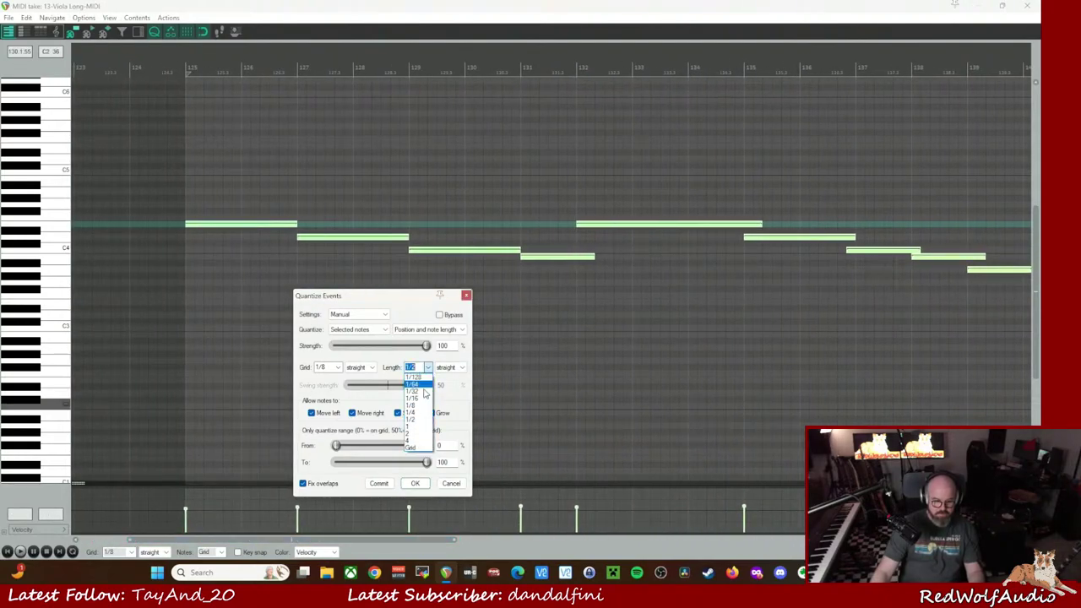
pyautogui.click(424, 414)
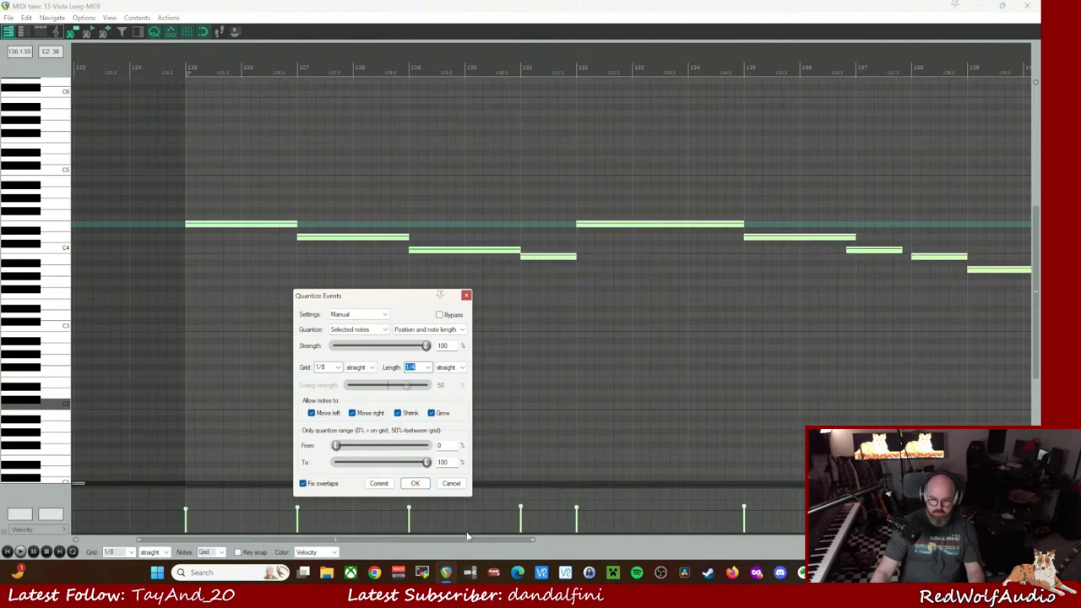
pyautogui.click(427, 484)
pyautogui.click(871, 270)
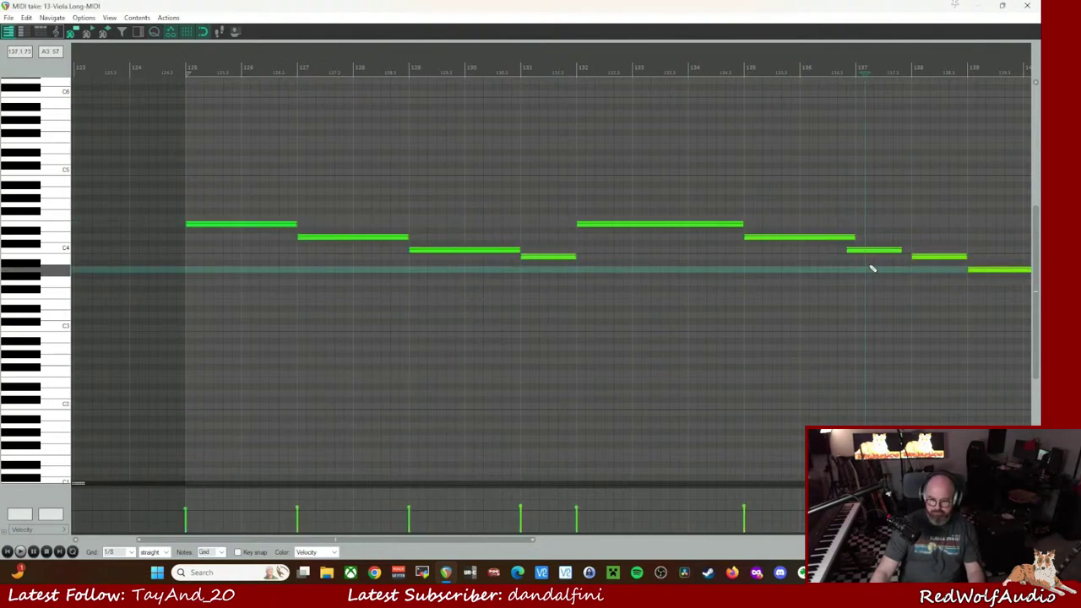
# - Align the Viola Long C4 note near bar 137 to span exactly that bar, play the part, and leave the MIDI editor
pyautogui.click(876, 252)
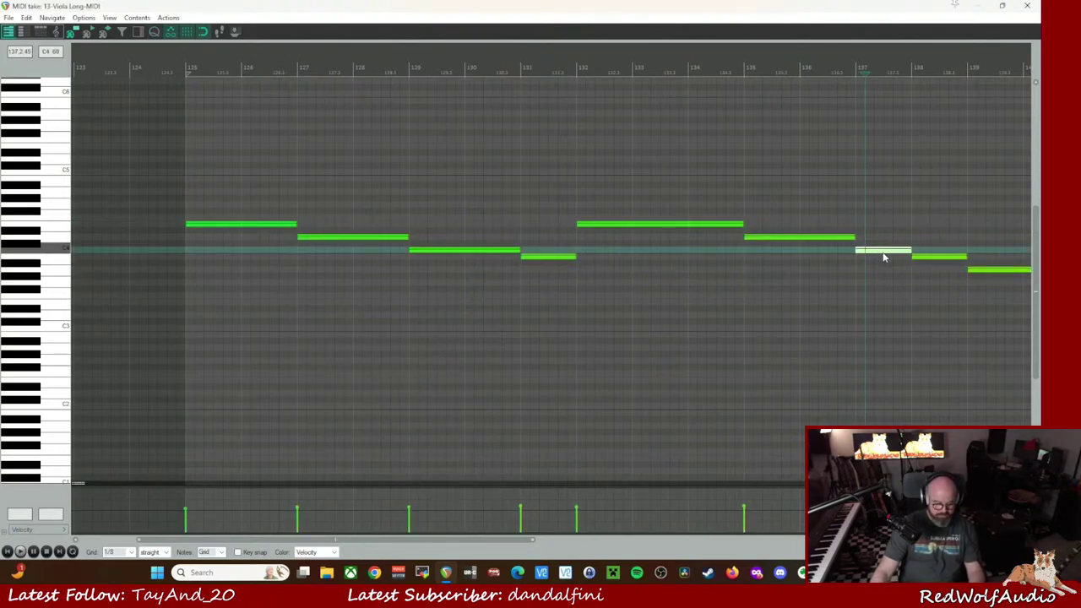
pyautogui.press('space')
pyautogui.moveTo(513, 541); pyautogui.dragTo(483, 512)
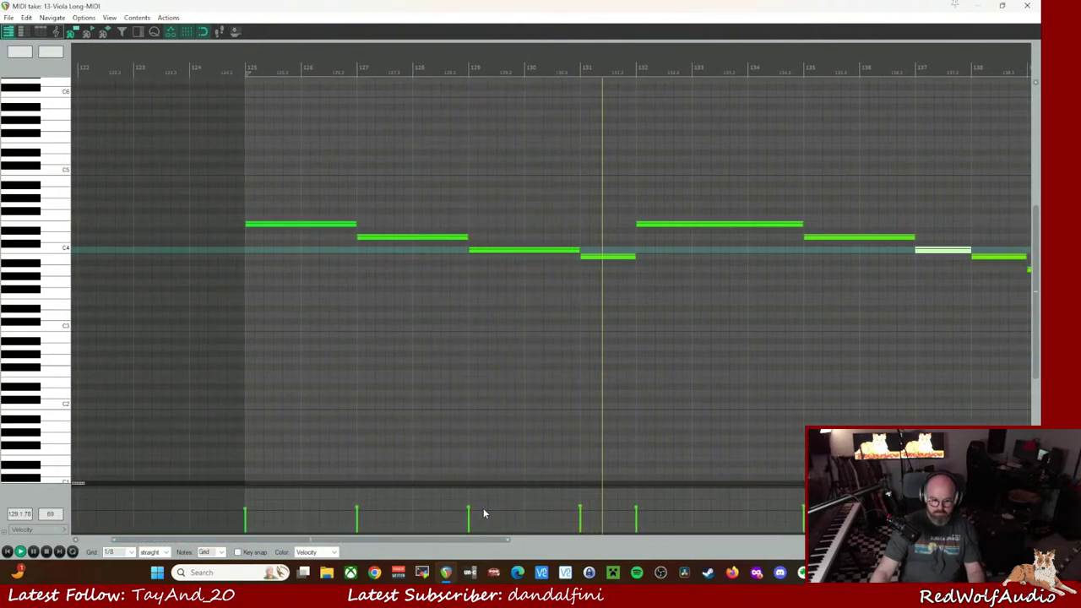
pyautogui.click(1028, 5)
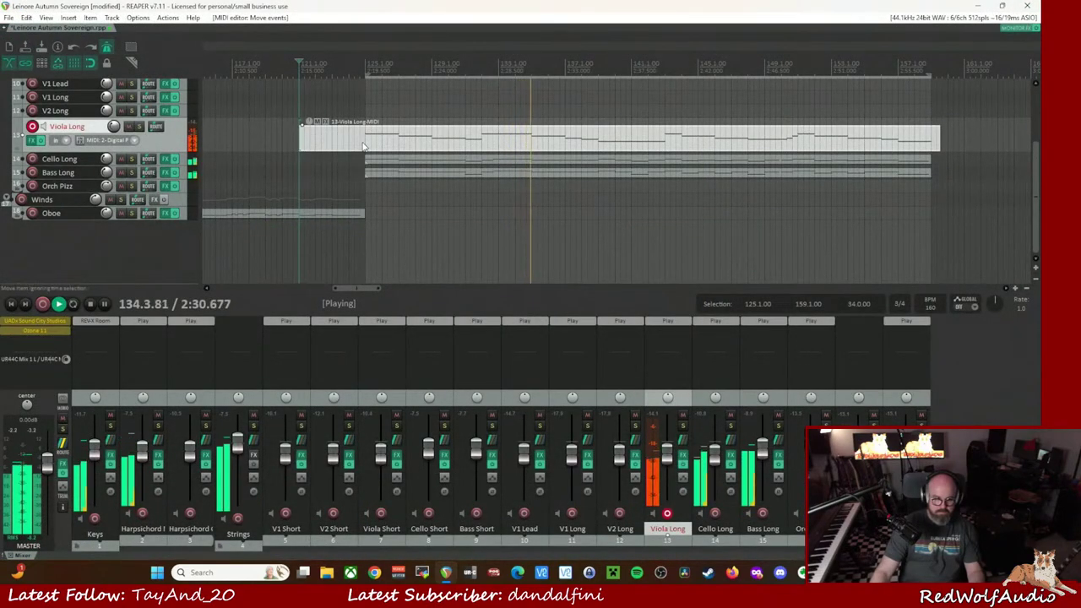
# - Split the Viola Long item at bar 125 and delete the empty portion before it
pyautogui.press('s')
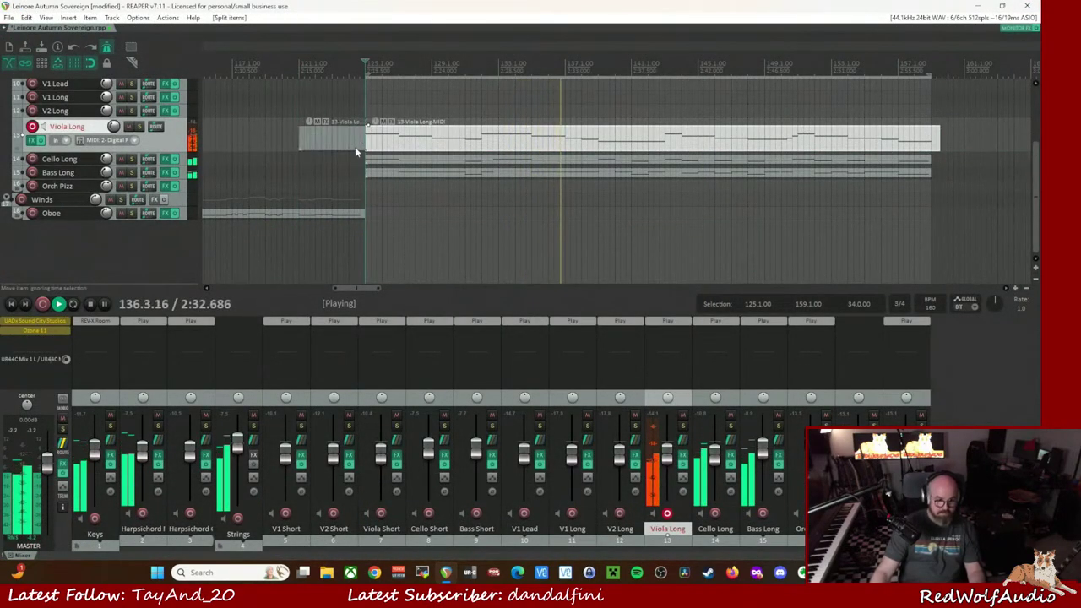
pyautogui.click(337, 149)
pyautogui.press('Delete')
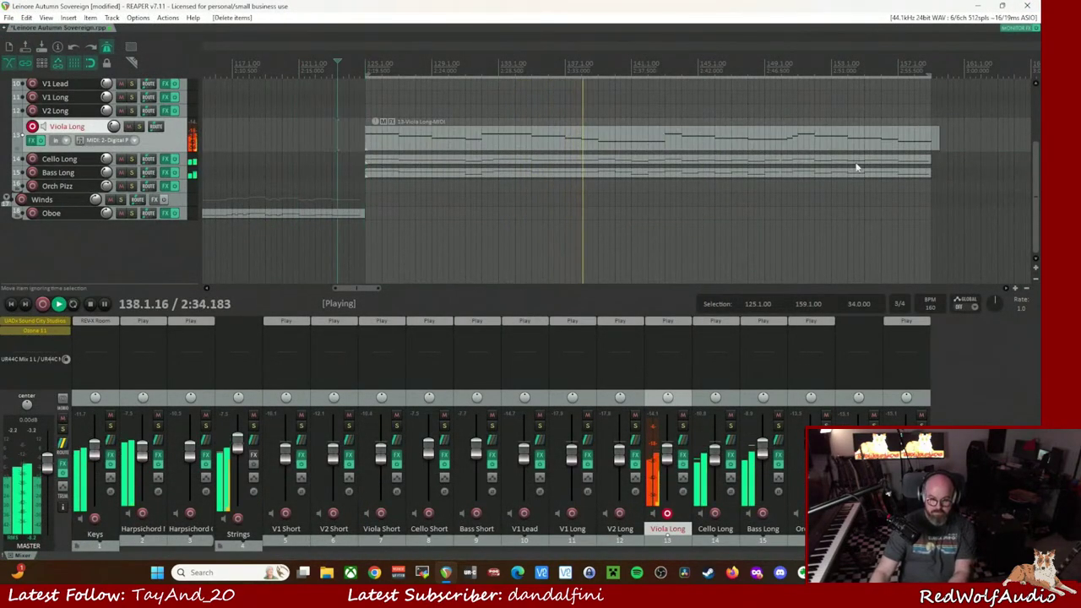
# - Trim the Viola Long item to end at bar 159, restoring the main part if it gets deleted with the tail
pyautogui.click(932, 137)
pyautogui.press('Delete')
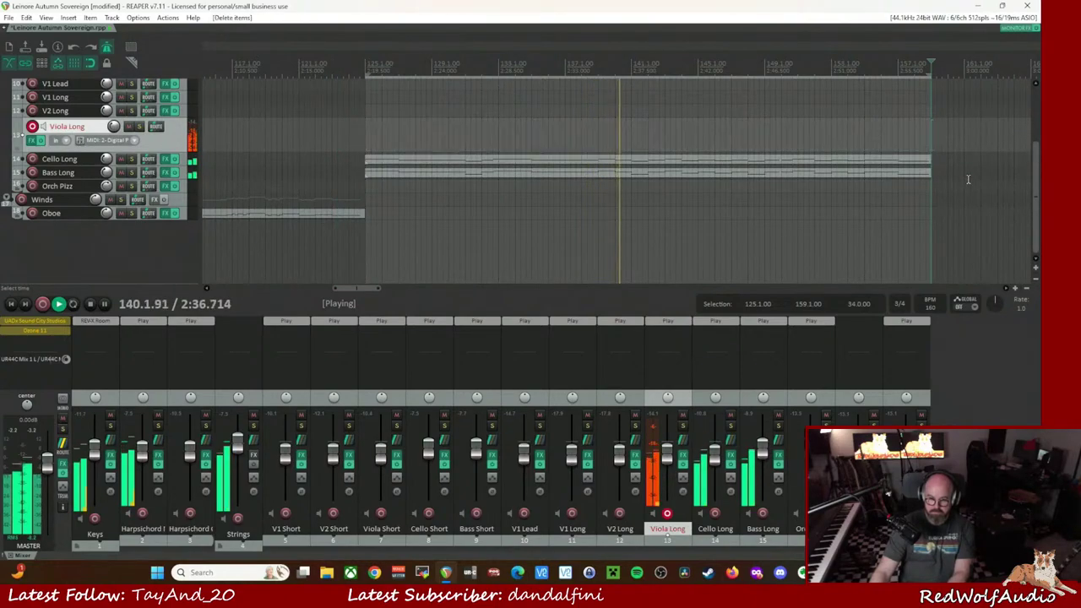
pyautogui.hotkey('ctrl', 'z')
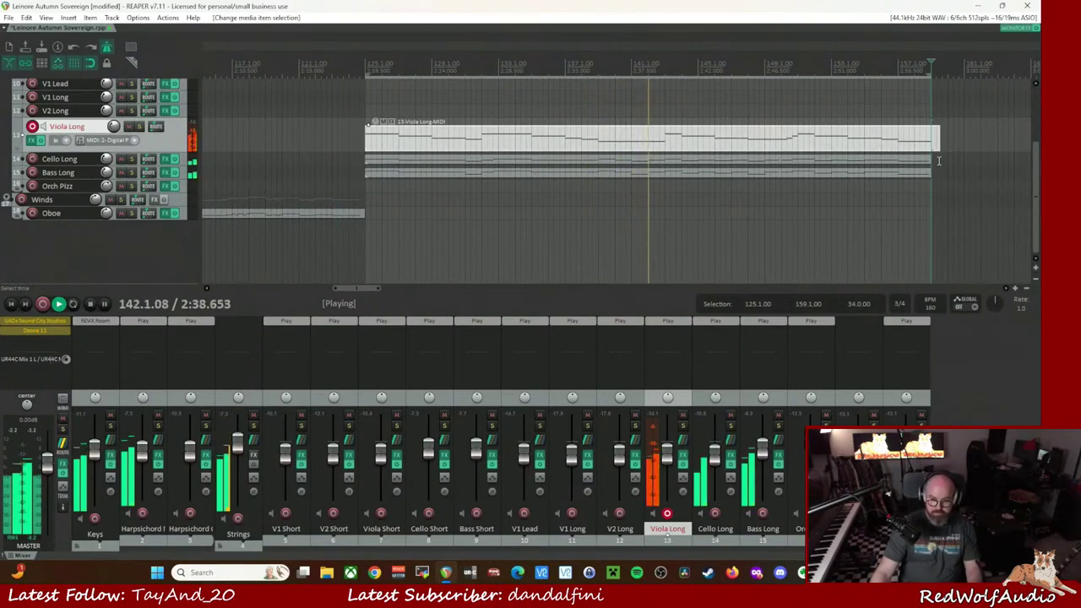
pyautogui.hotkey('ctrl', 'z')
pyautogui.hotkey('ctrl', 'shift', 'z')
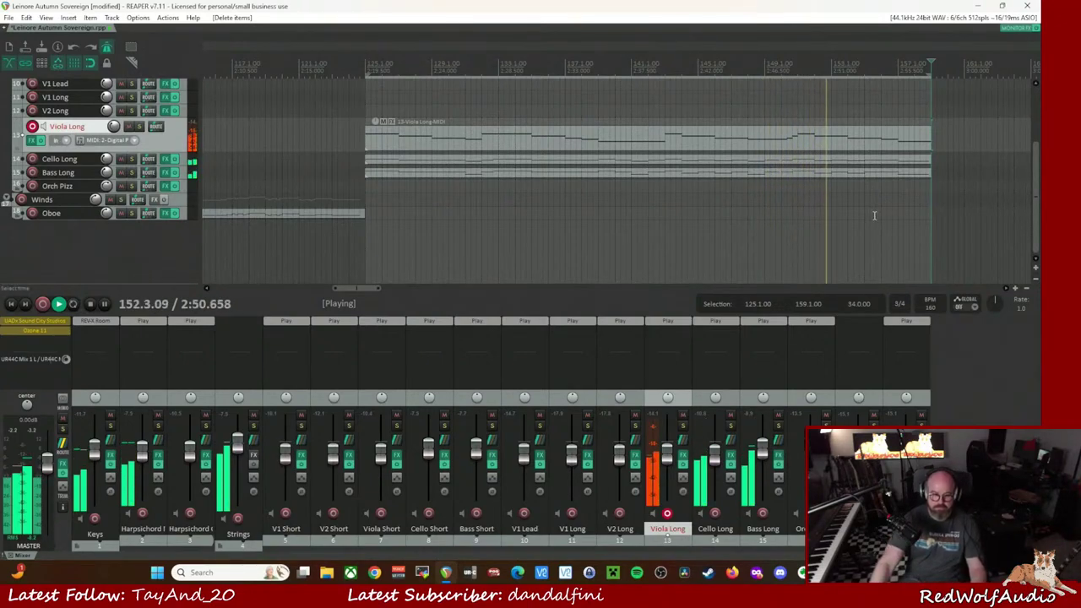
# - Copy the four-bar Harpsichord Melody item at bar 141 to bar 159 and play across the join
pyautogui.scroll(-2, 397, 258)
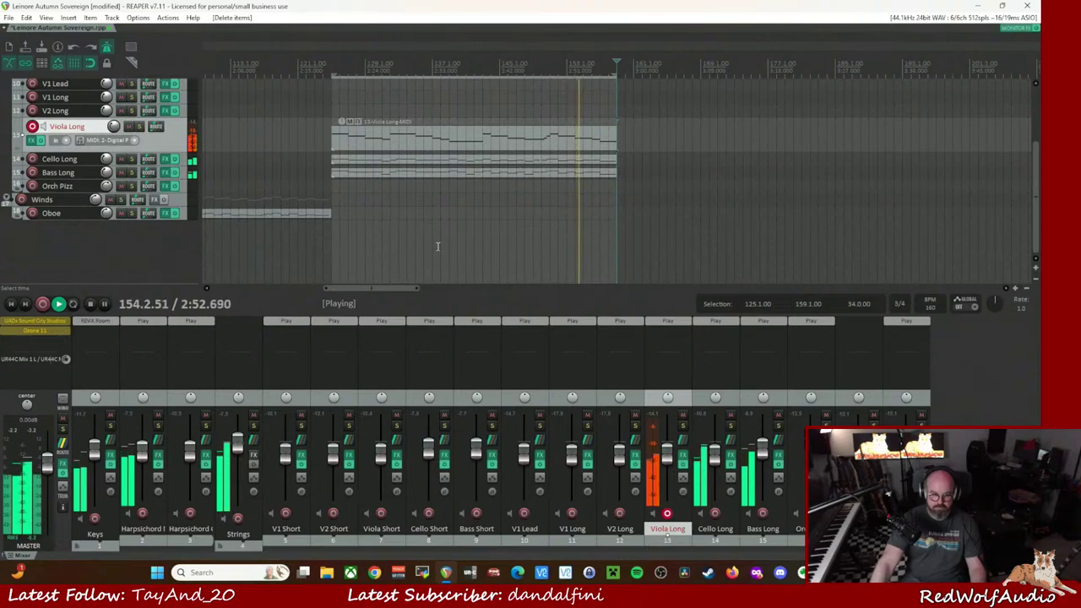
pyautogui.scroll(1, 438, 246)
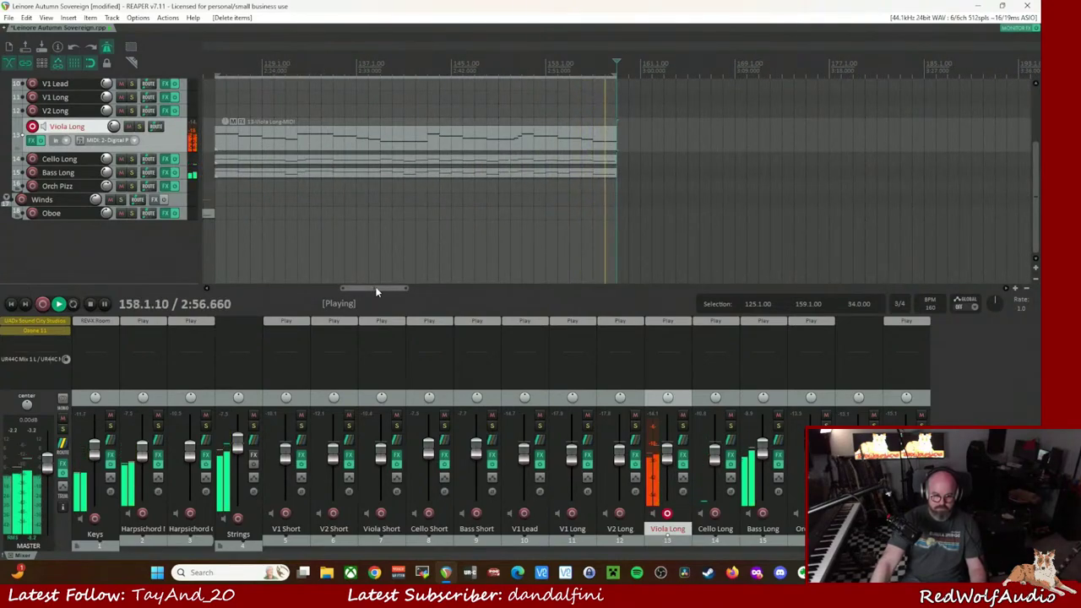
pyautogui.press('space')
pyautogui.moveTo(377, 291); pyautogui.dragTo(345, 254)
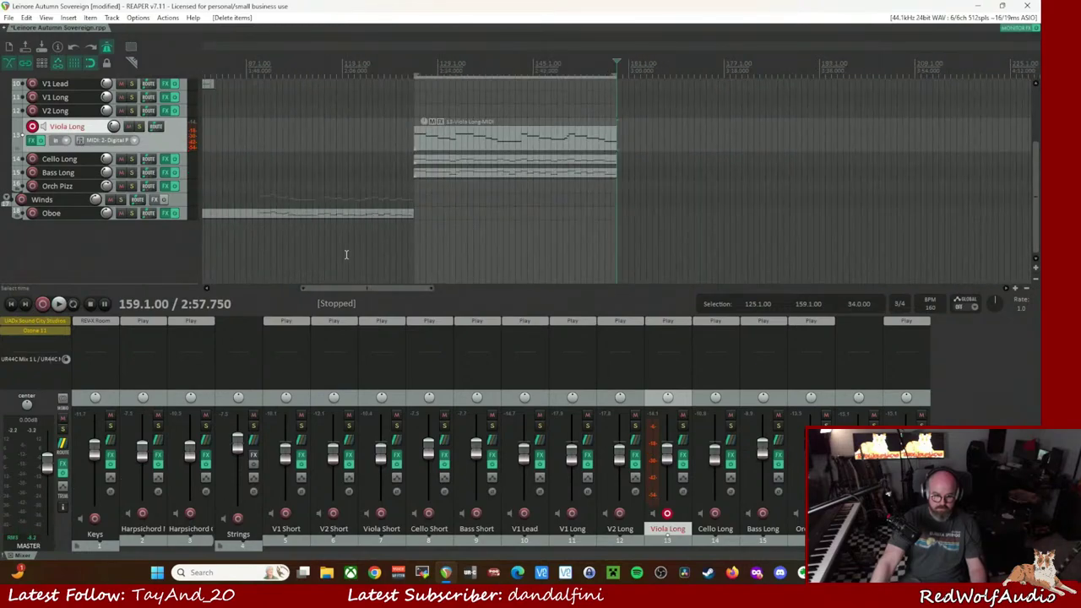
pyautogui.scroll(5, 189, 272)
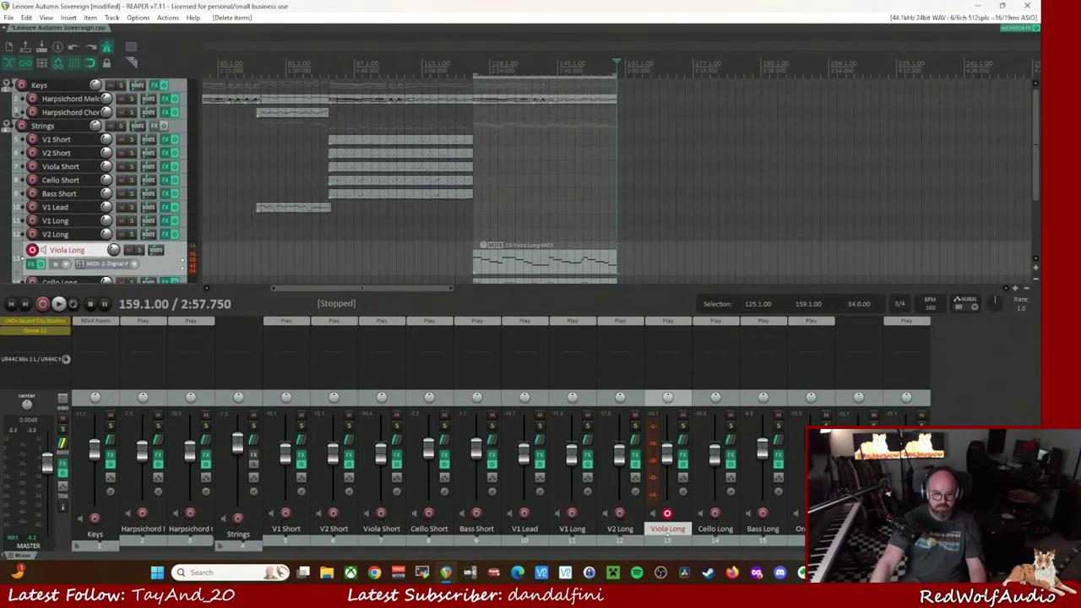
pyautogui.click(543, 100)
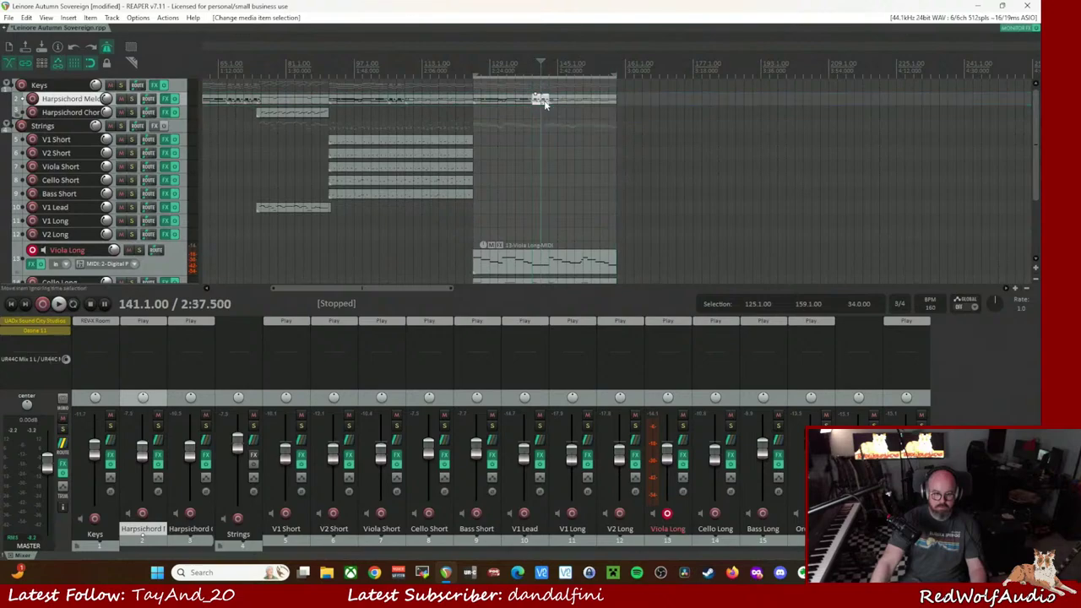
pyautogui.moveTo(543, 100); pyautogui.dragTo(630, 100)
pyautogui.press('space')
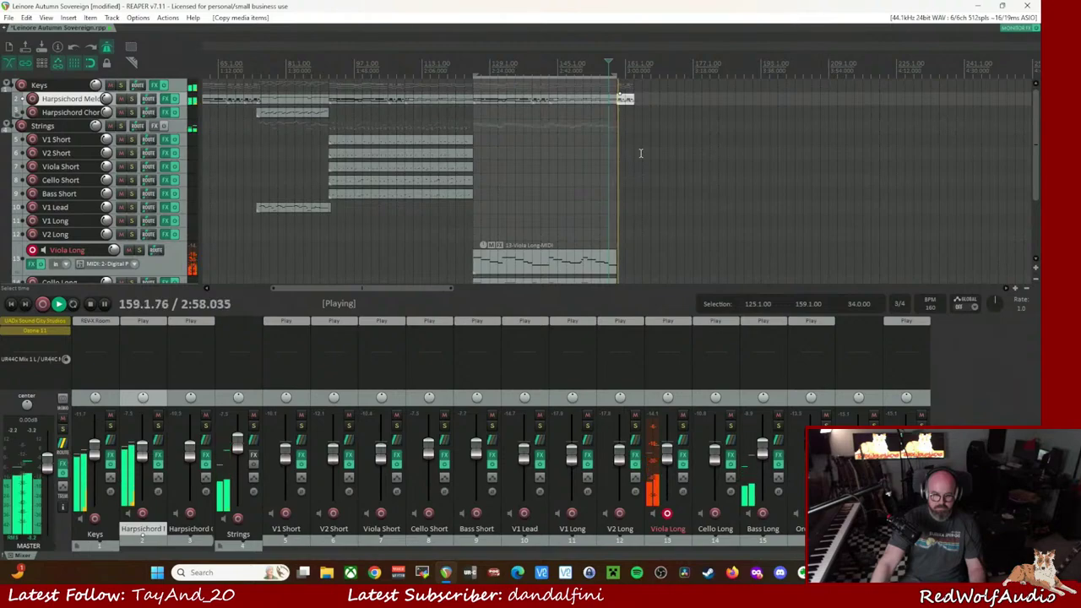
# - Duplicate the copied Harpsichord Melody item three times in a row, filling the track up to bar 175
pyautogui.hotkey('ctrl', 'd')
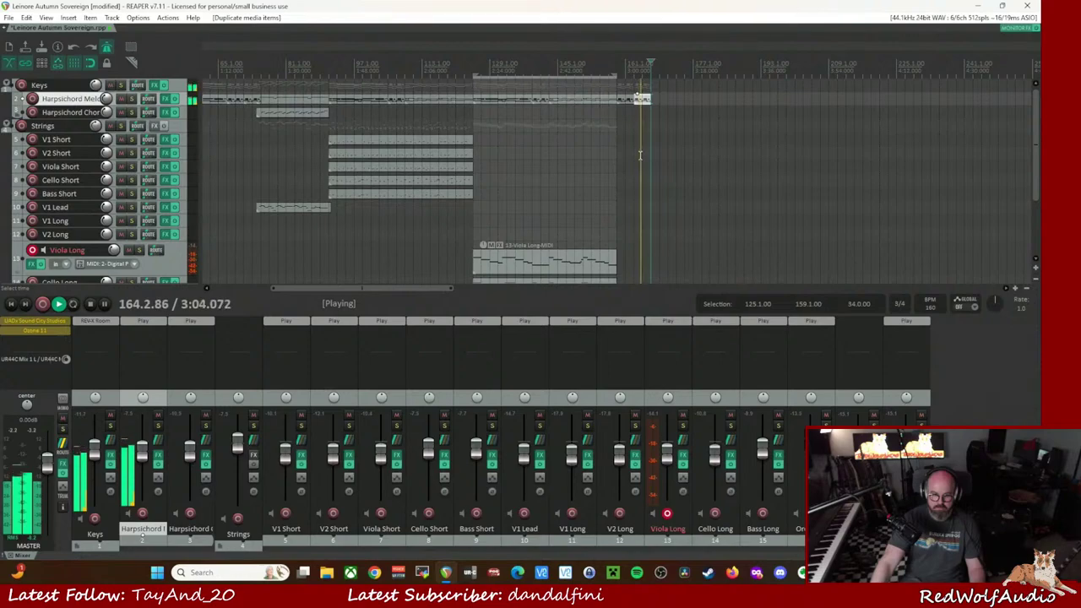
pyautogui.hotkey('ctrl', 'd')
pyautogui.hotkey('ctrl', 'd')
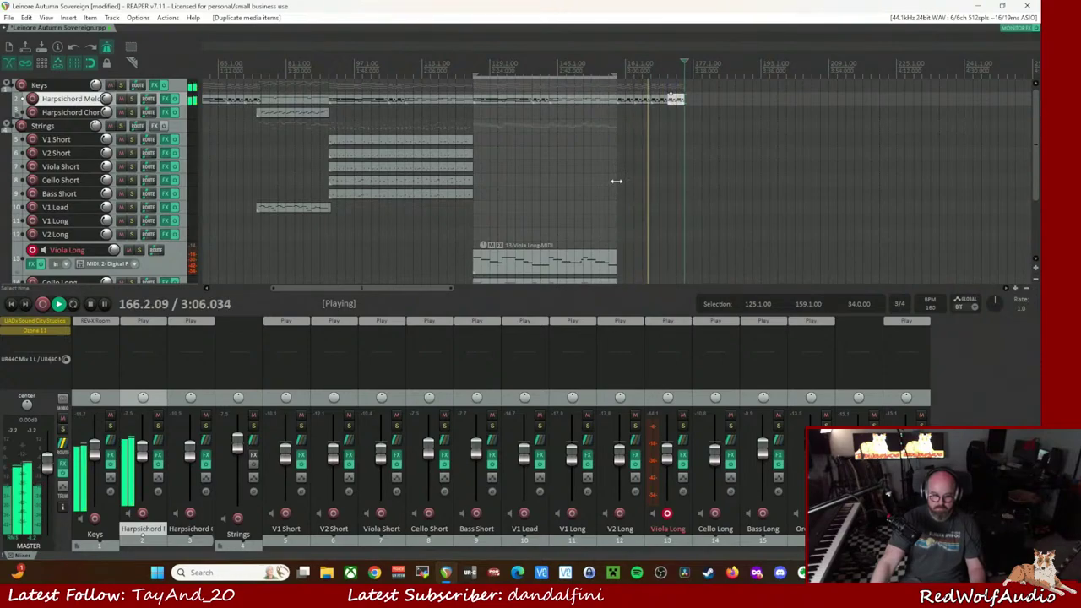
# - Audition the sketched sections further along the timeline, from around bars 411 and 505
pyautogui.moveTo(434, 289); pyautogui.dragTo(659, 288)
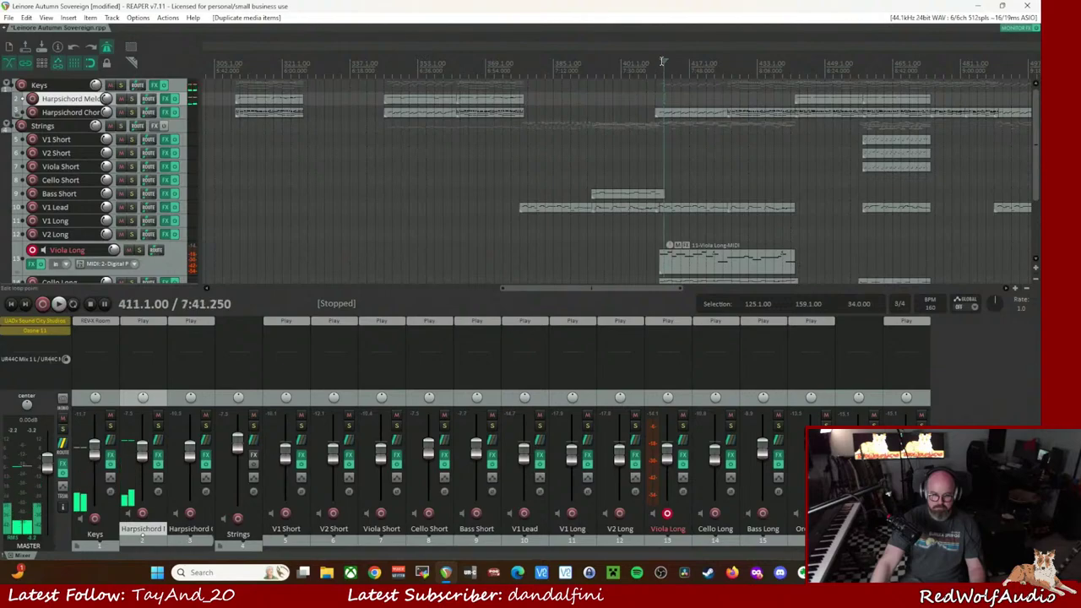
pyautogui.press('space')
pyautogui.scroll(-5, 731, 196)
pyautogui.click(617, 67)
pyautogui.click(716, 69)
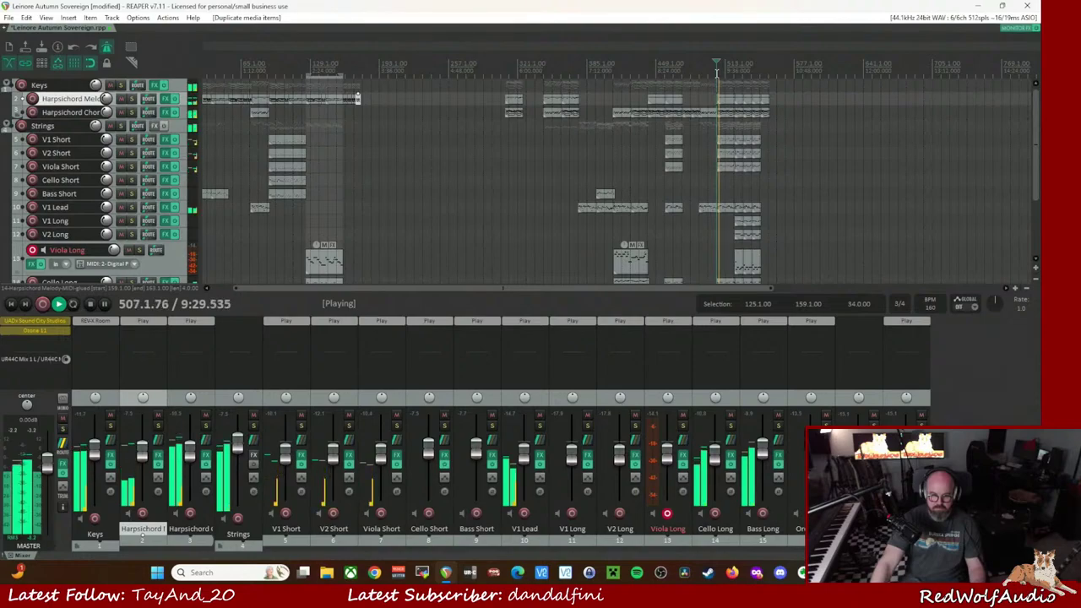
pyautogui.press('space')
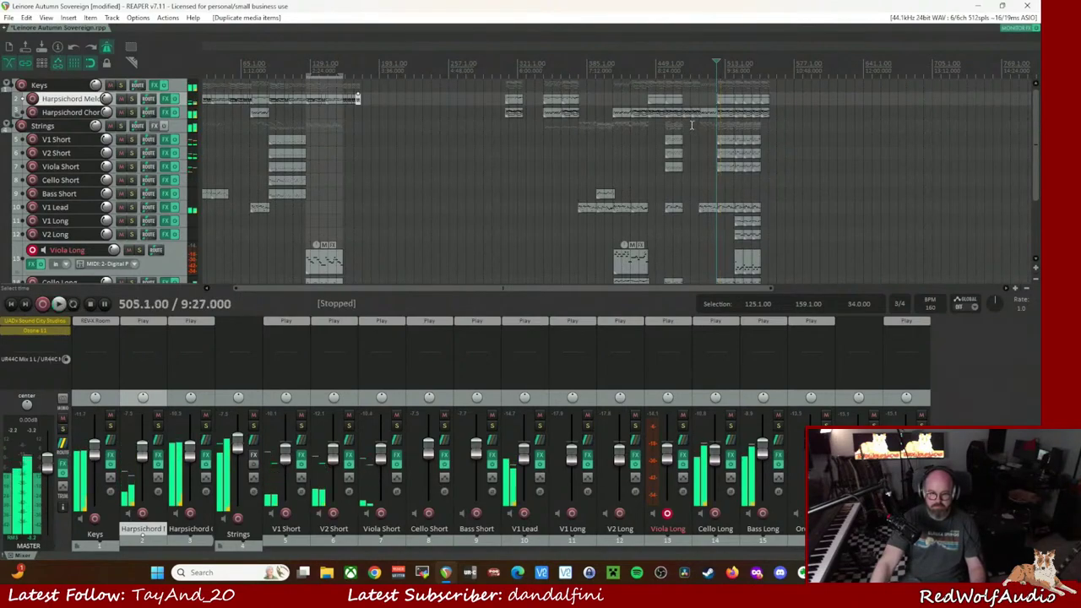
pyautogui.click(609, 80)
pyautogui.press('space')
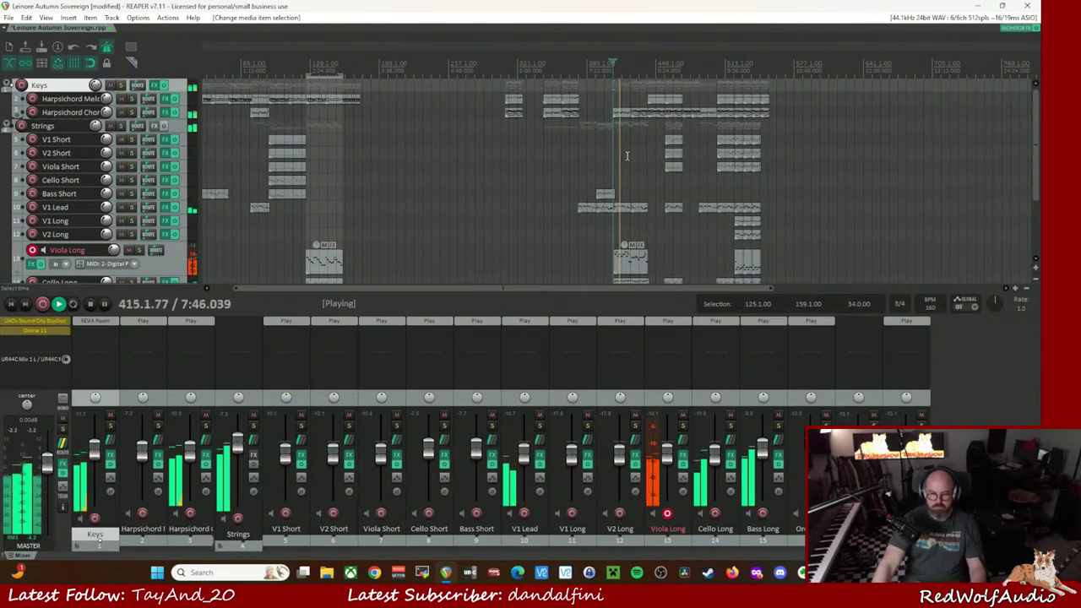
# - Audition the earlier sketched sections starting around bars 377, 313 and 345
pyautogui.click(602, 72)
pyautogui.click(579, 74)
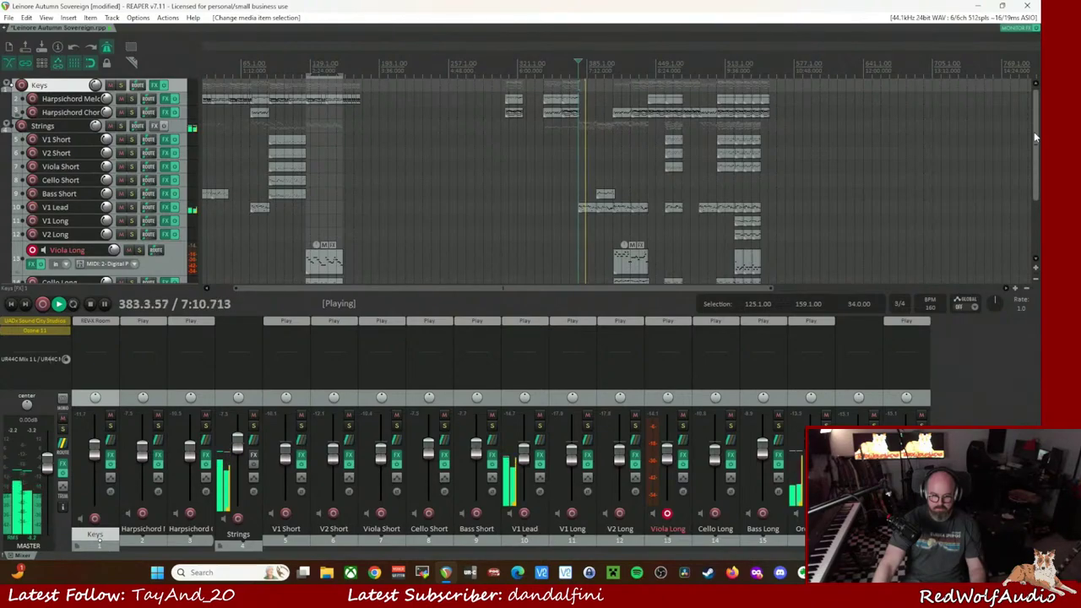
pyautogui.press('space')
pyautogui.click(493, 68)
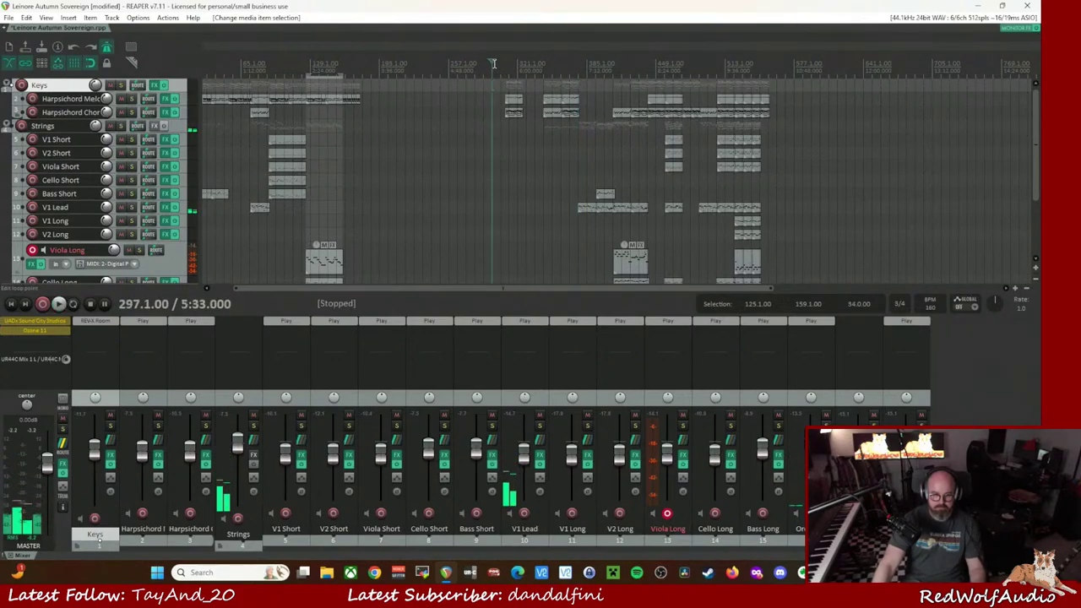
pyautogui.press('space')
pyautogui.click(508, 67)
pyautogui.press('space')
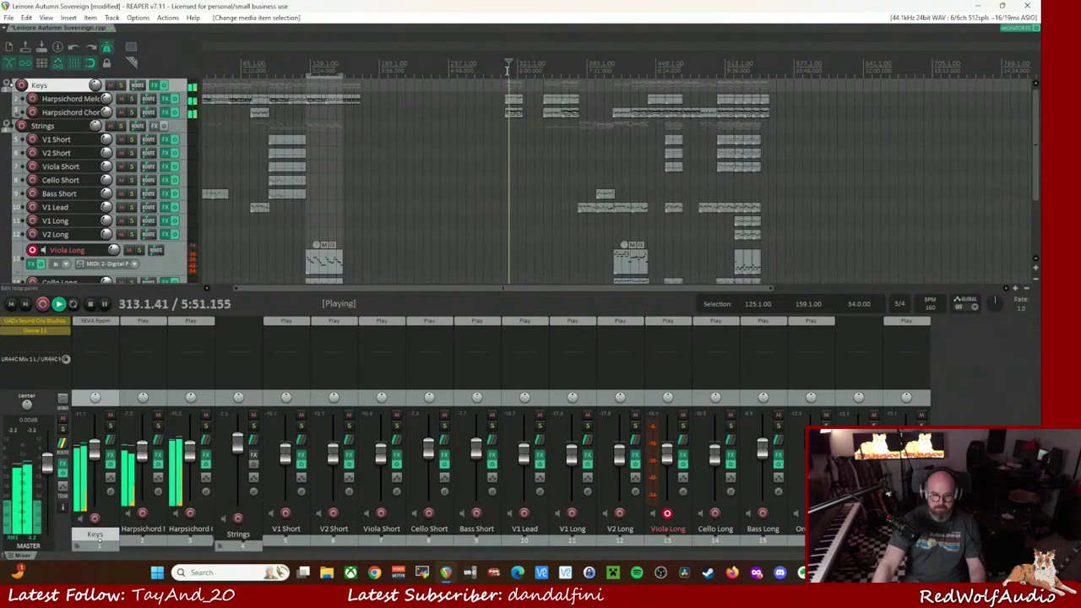
pyautogui.click(543, 67)
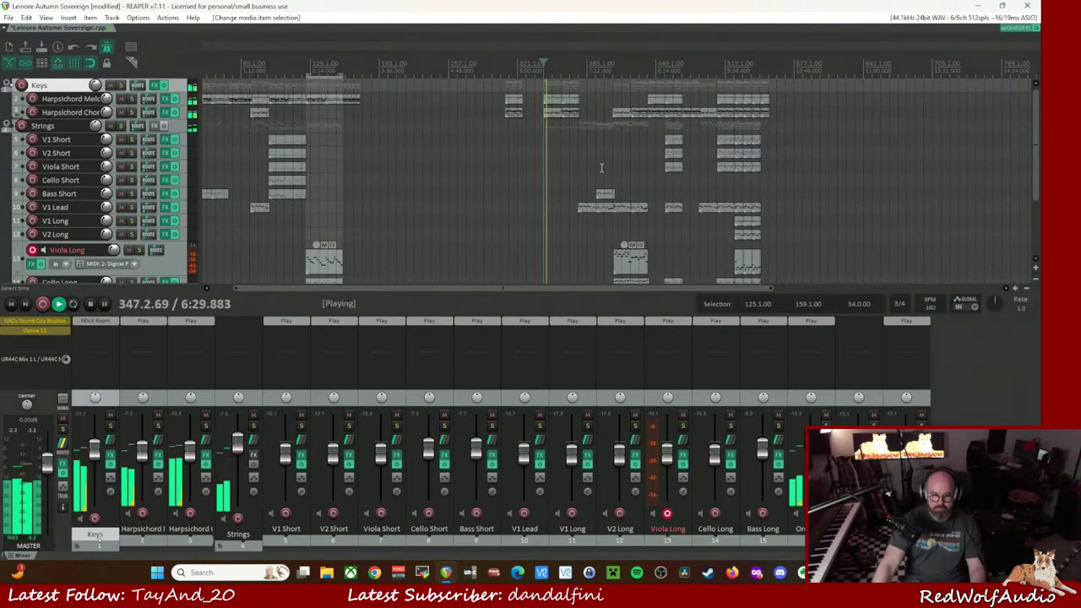
# - Restart playback from measure 409 and turn off record arming on the Viola Long track
pyautogui.press('space')
pyautogui.click(611, 74)
pyautogui.press('space')
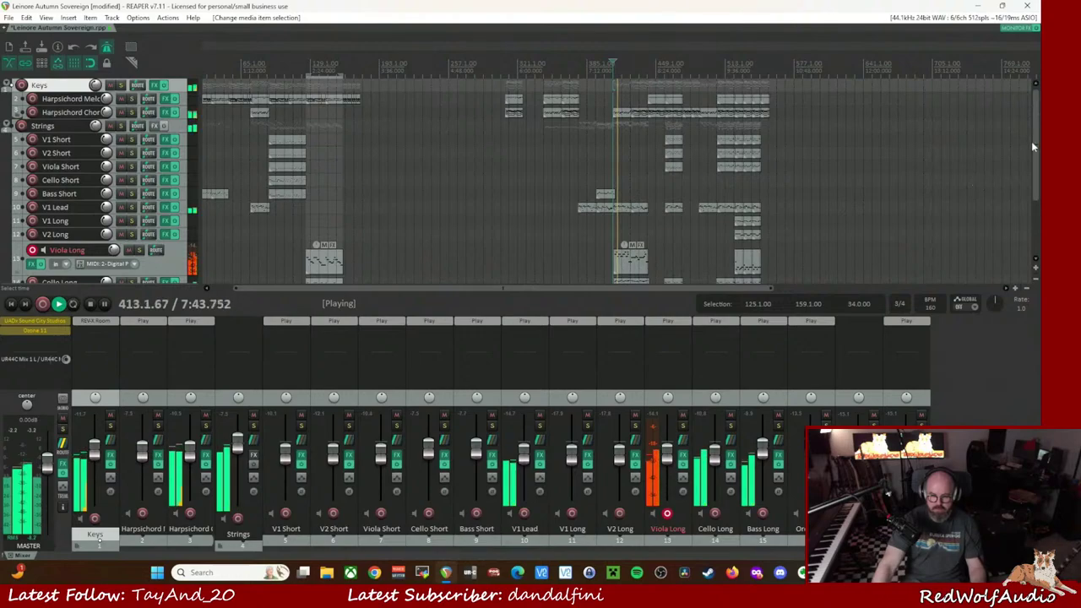
pyautogui.moveTo(1038, 148)
pyautogui.mouseDown()
pyautogui.moveTo(1038, 189)
pyautogui.moveTo(1038, 163)
pyautogui.mouseUp()
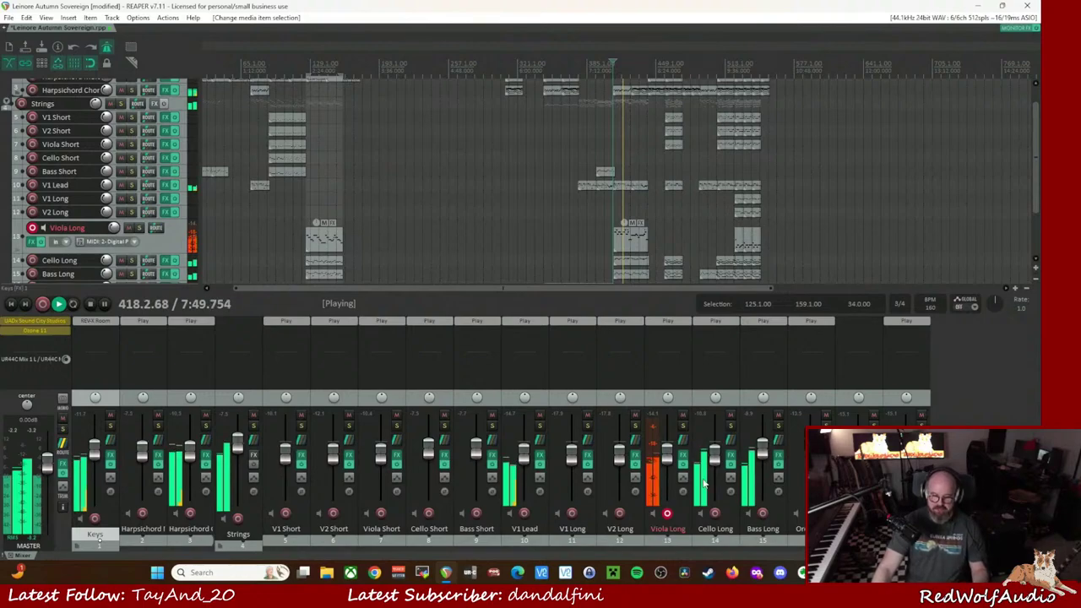
pyautogui.click(668, 514)
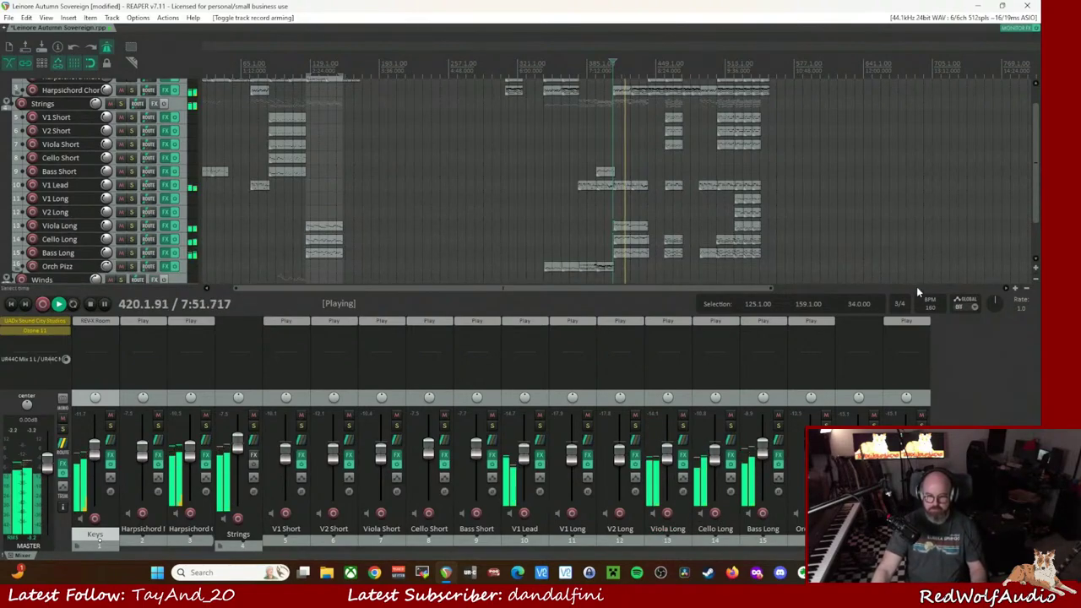
# - Listen to the section from measure 409 while checking the keys, strings and winds tracks, and stop playback
pyautogui.moveTo(1038, 192); pyautogui.dragTo(1031, 173)
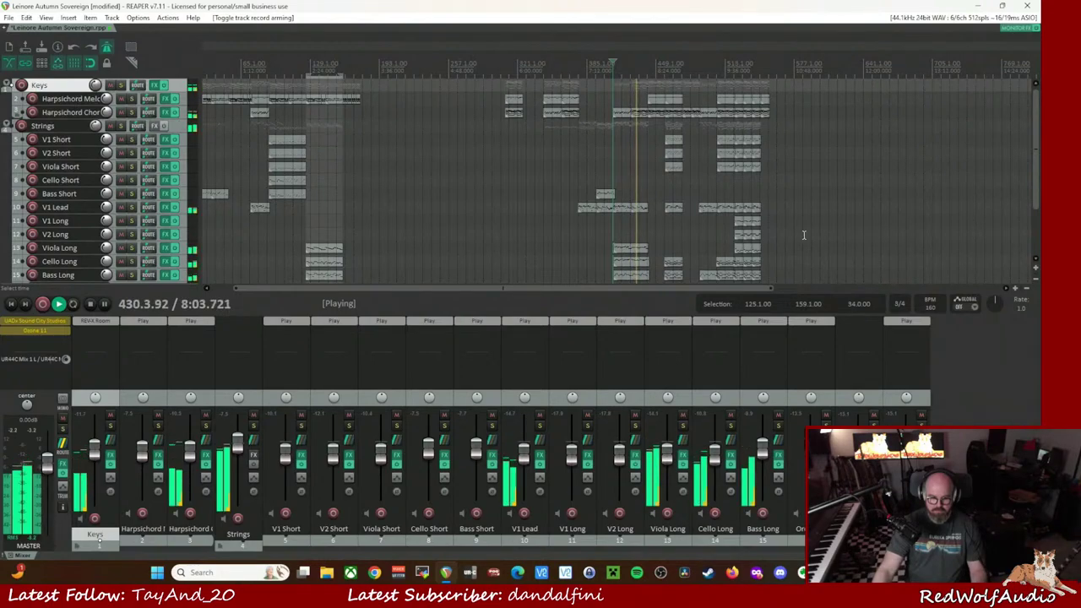
pyautogui.hscroll(2, 803, 235)
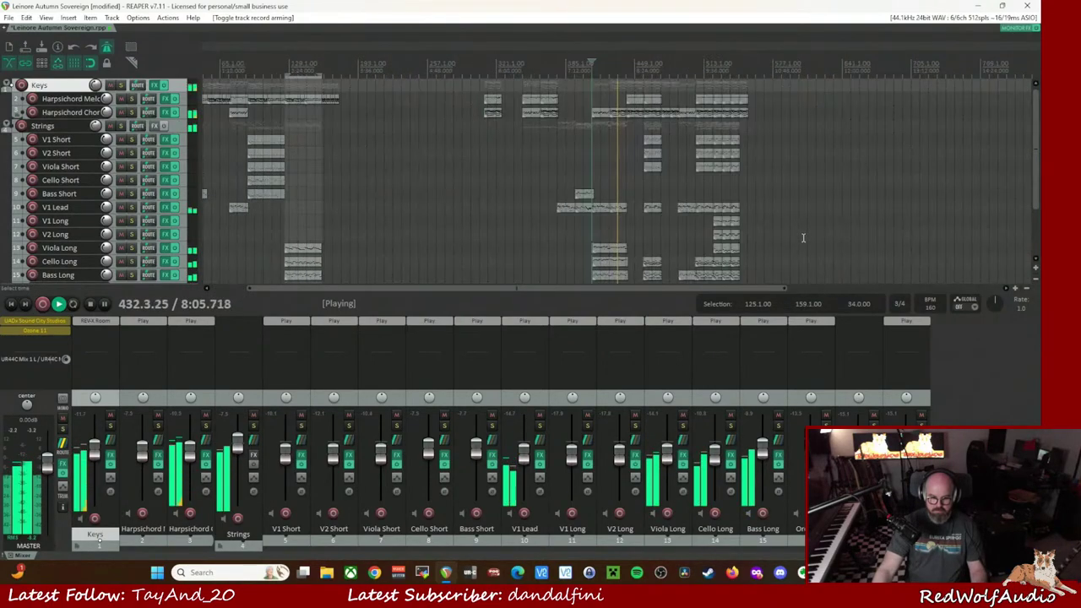
pyautogui.scroll(-2, 1031, 153)
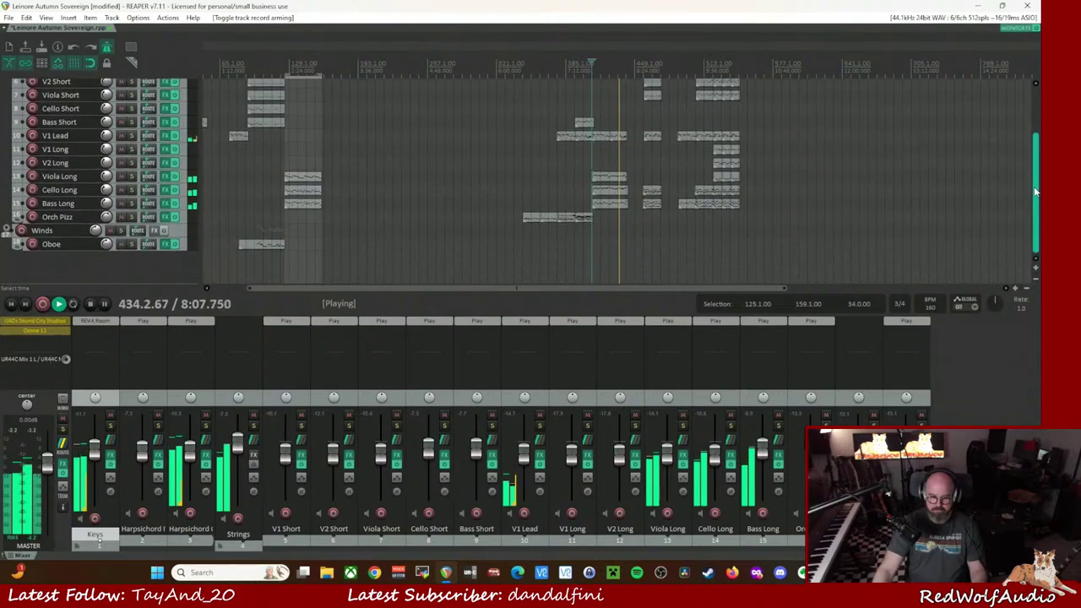
pyautogui.moveTo(1032, 152)
pyautogui.mouseDown()
pyautogui.moveTo(1027, 141)
pyautogui.moveTo(1029, 157)
pyautogui.mouseUp()
pyautogui.scroll(1, 1029, 157)
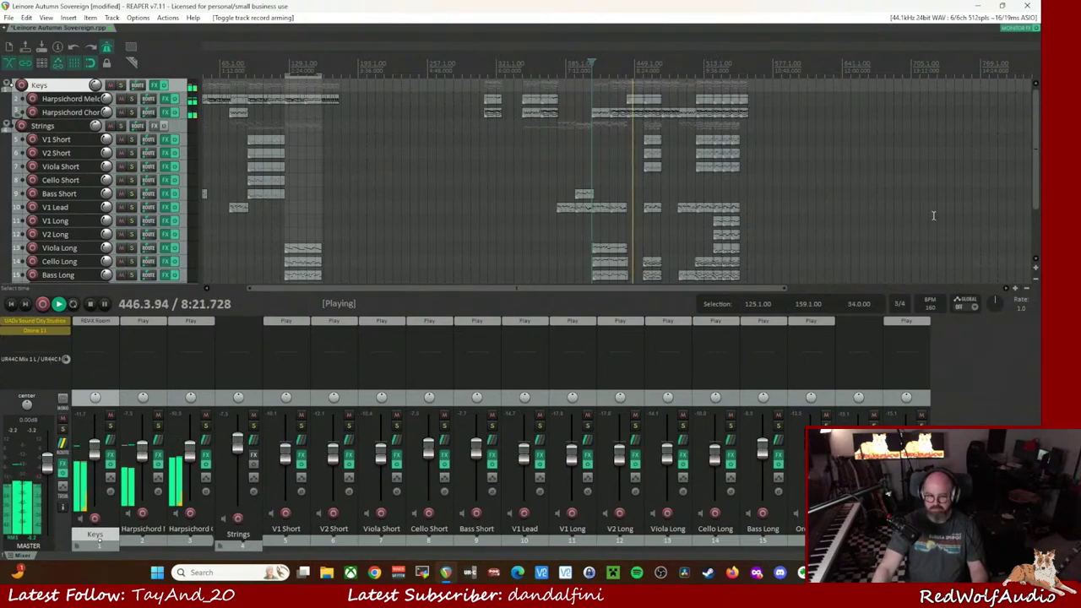
pyautogui.scroll(-3, 1036, 182)
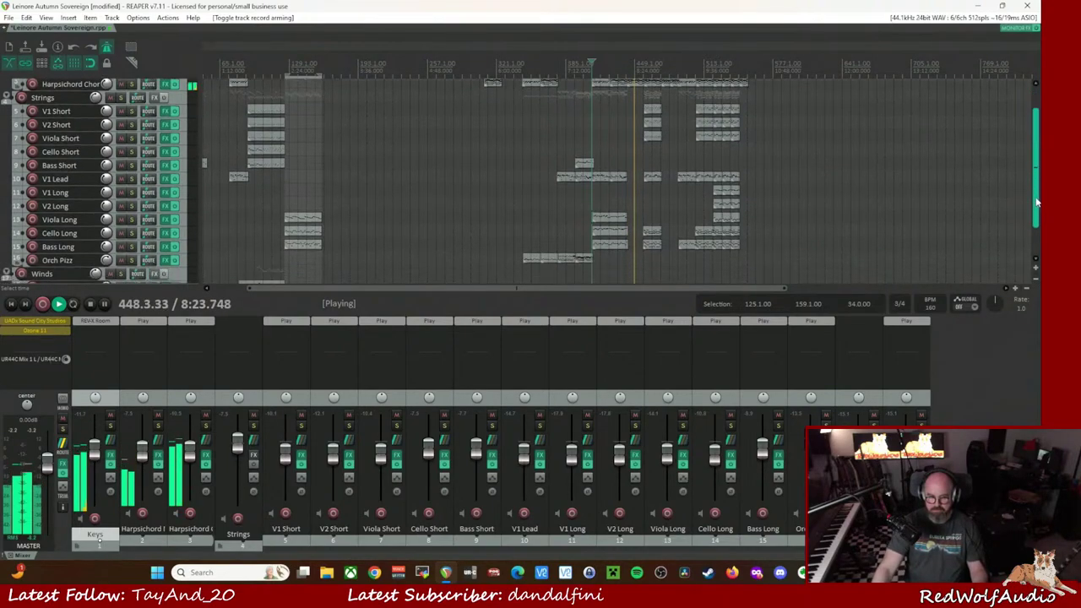
pyautogui.scroll(2, 1037, 183)
pyautogui.scroll(1, 1037, 182)
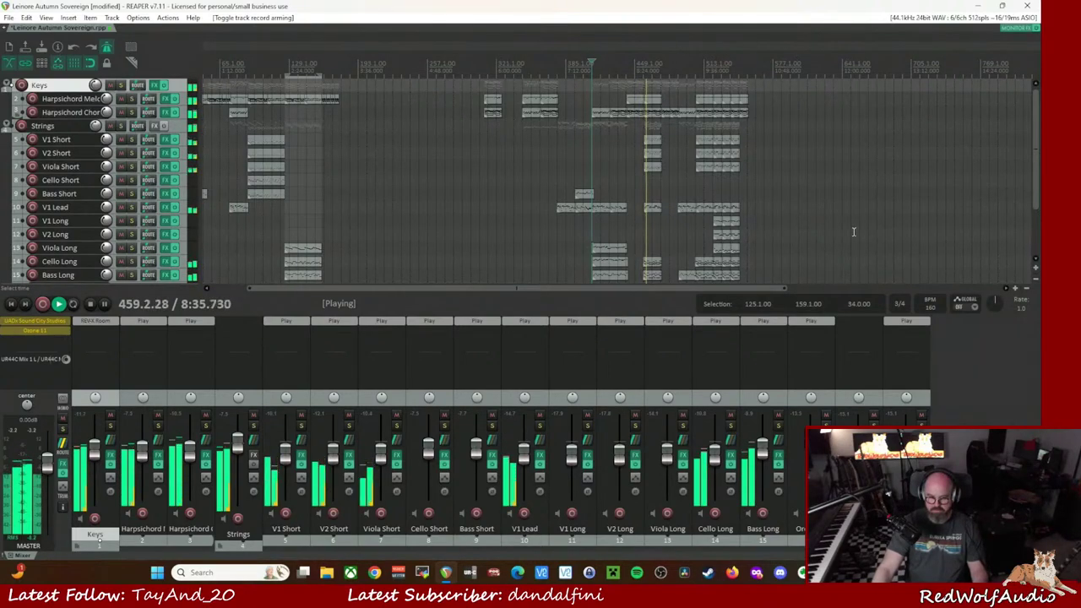
pyautogui.scroll(-2, 1035, 182)
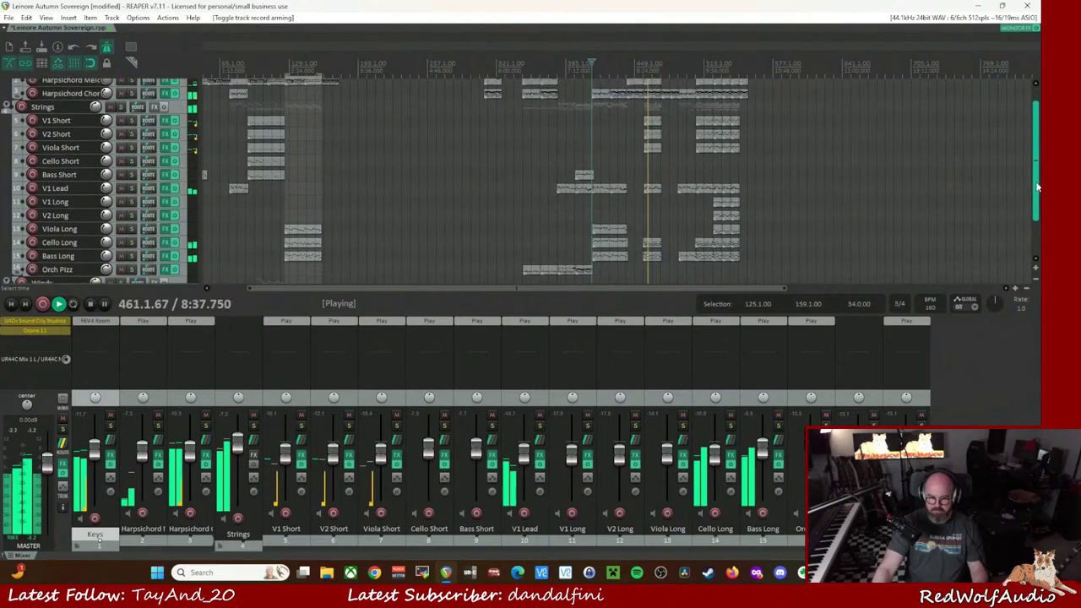
pyautogui.moveTo(1038, 186); pyautogui.dragTo(1037, 190)
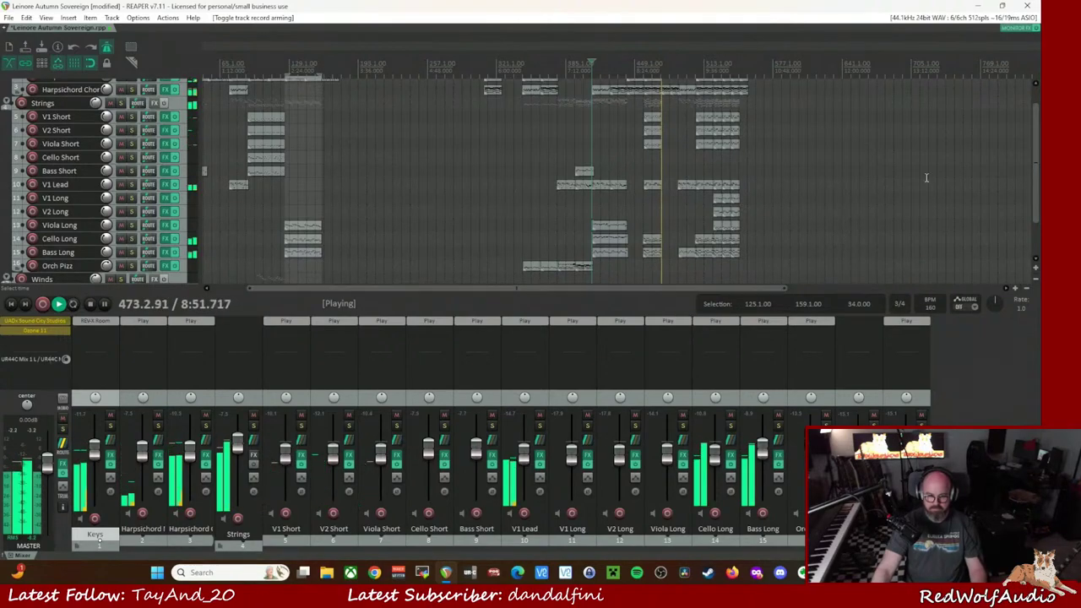
pyautogui.press('space')
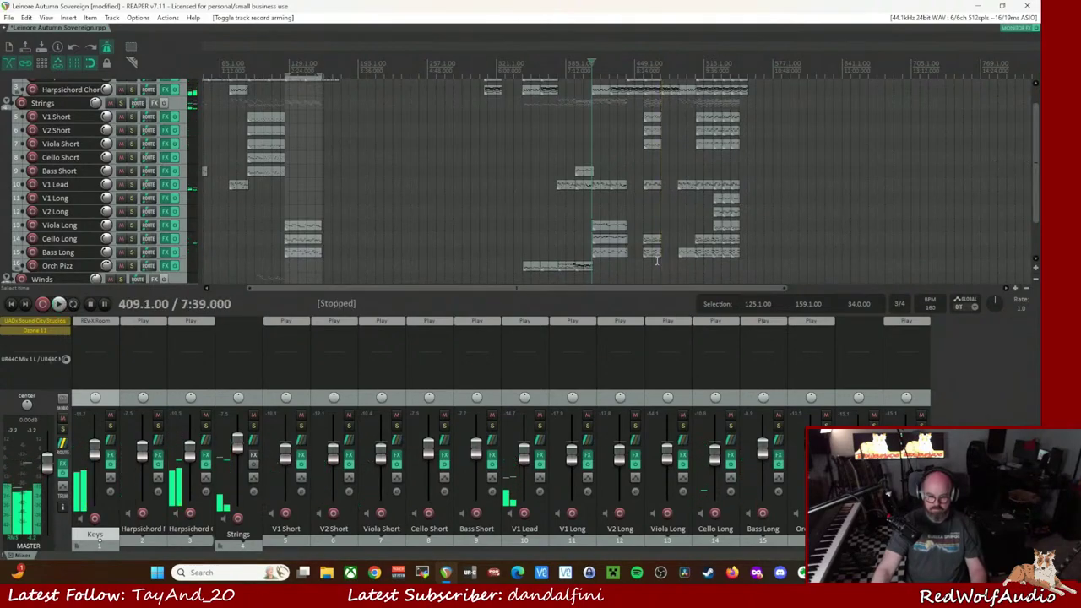
# - Select the harpsichord and string items spanning the section from measure 409, and move that block earlier to around measure 177
pyautogui.click(597, 252)
pyautogui.hscroll(-1, 597, 252)
pyautogui.moveTo(1034, 142); pyautogui.dragTo(1028, 99)
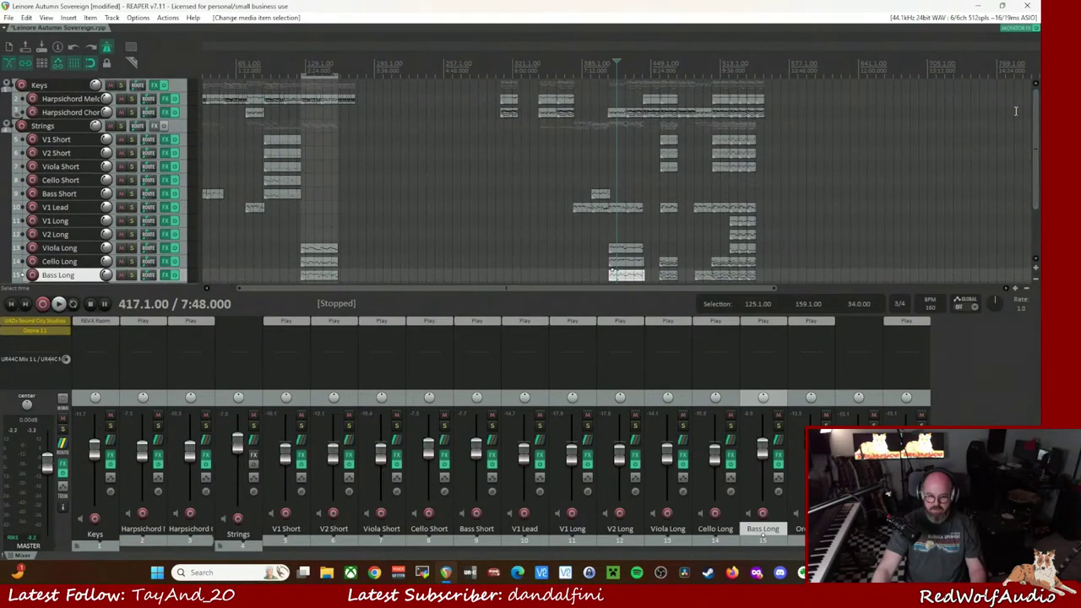
pyautogui.click(673, 103)
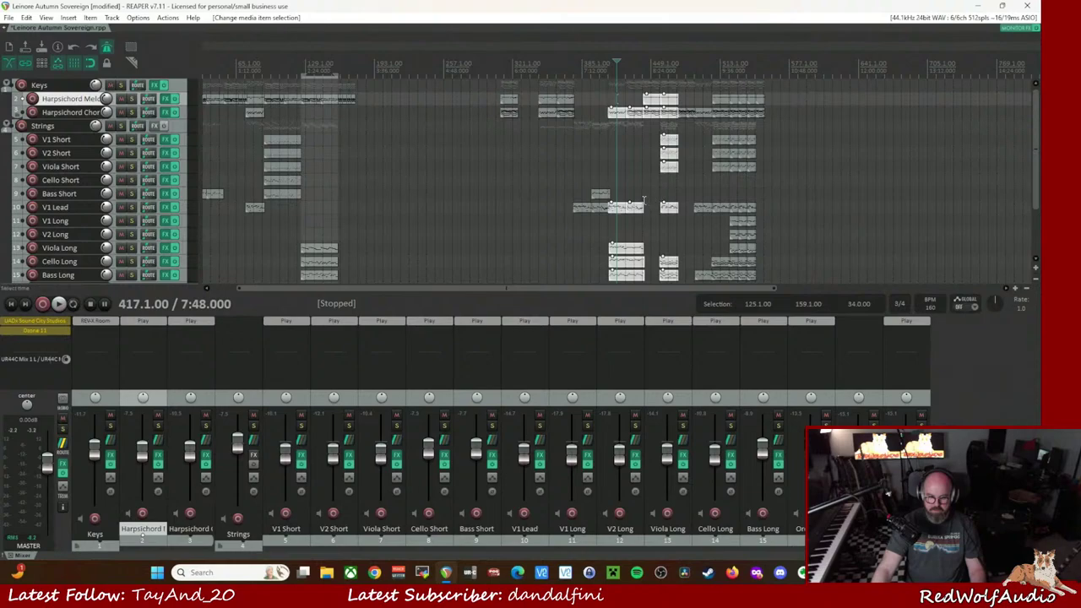
pyautogui.moveTo(635, 213); pyautogui.dragTo(388, 219)
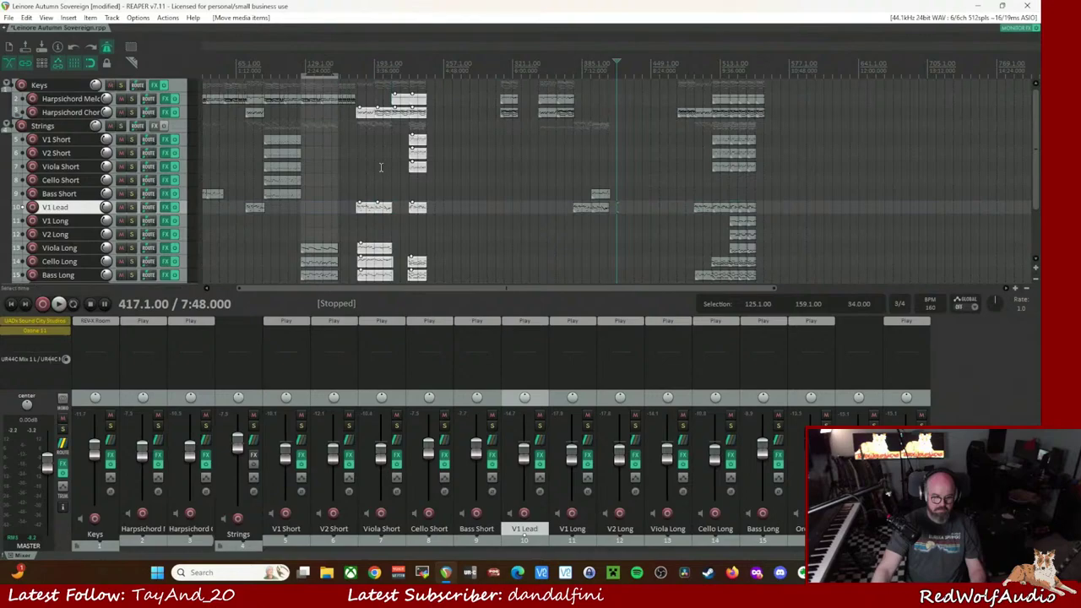
# - Shift the selected block two measures earlier so it follows the first harpsichord section, and play the transition
pyautogui.click(358, 76)
pyautogui.scroll(5, 359, 76)
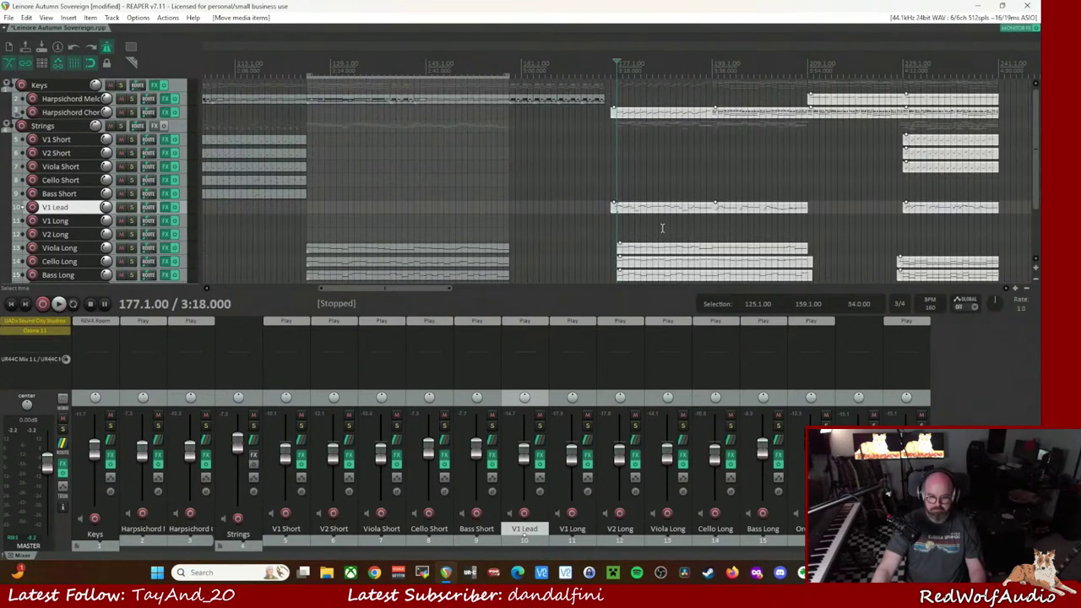
pyautogui.moveTo(673, 212)
pyautogui.mouseDown()
pyautogui.moveTo(681, 218)
pyautogui.moveTo(666, 212)
pyautogui.mouseUp()
pyautogui.press('space')
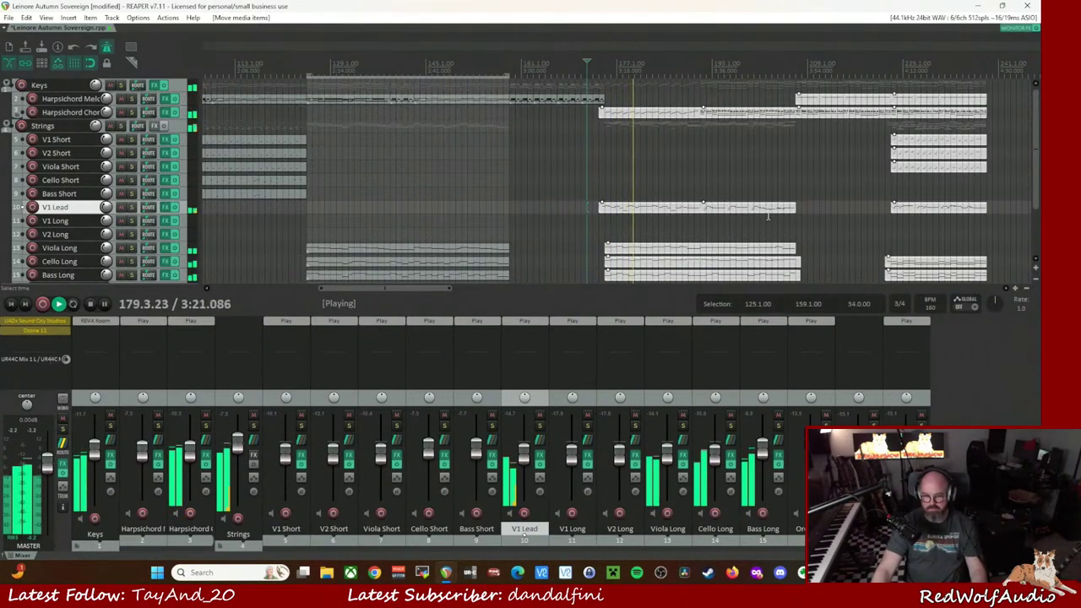
# - Raise the V1 Lead track's volume to -5.12 dB while listening to the relocated block
pyautogui.moveTo(434, 293); pyautogui.dragTo(453, 293)
pyautogui.scroll(-3, 1038, 158)
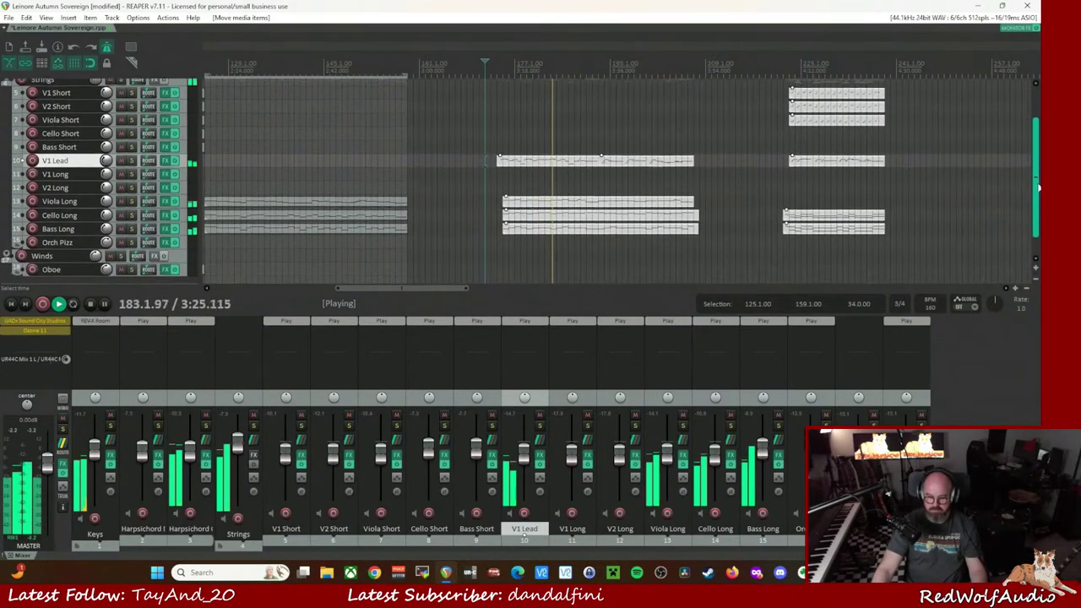
pyautogui.scroll(3, 1038, 157)
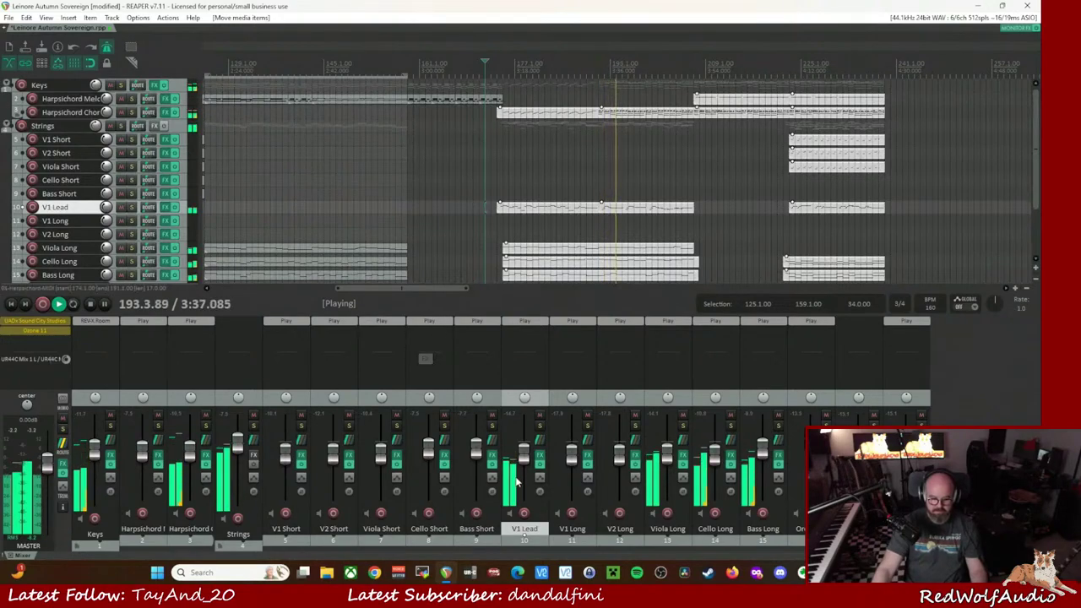
pyautogui.moveTo(525, 461)
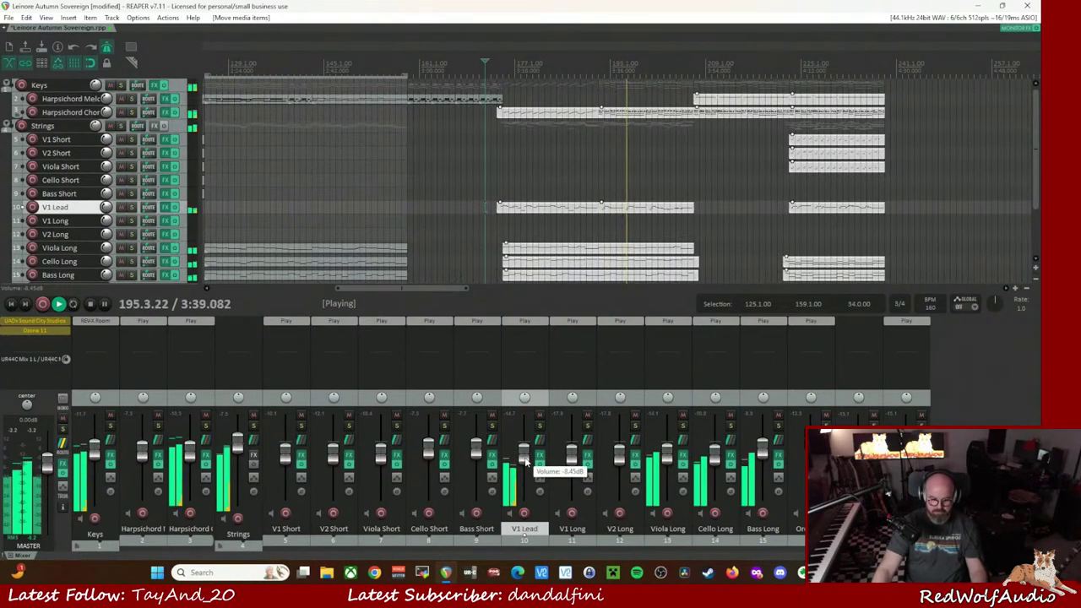
pyautogui.scroll(-2, 525, 461)
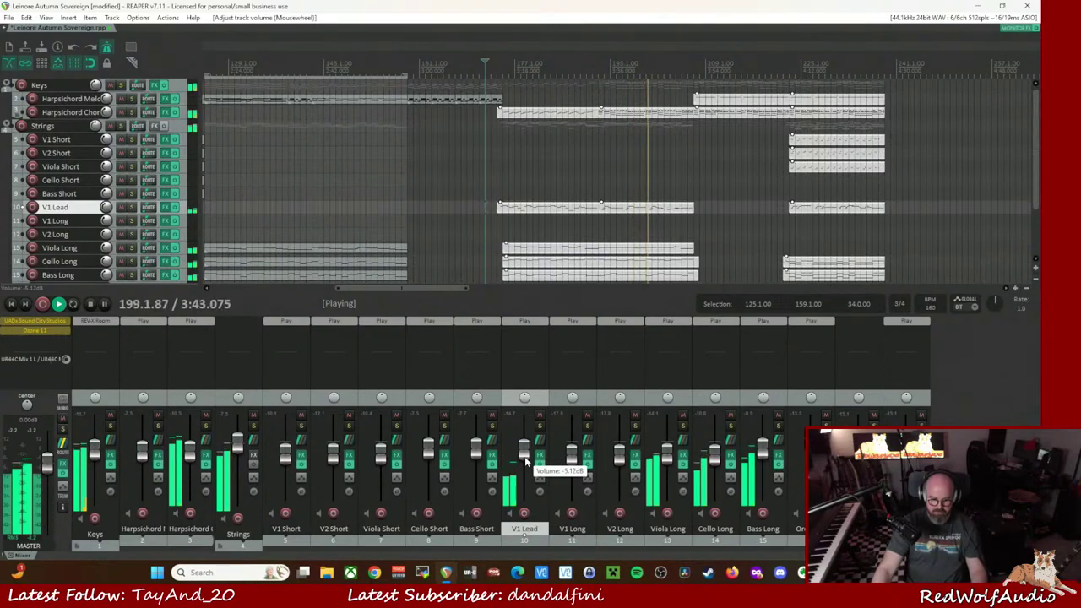
# - Listen through the relocated block, and play the final section from shortly before measure 513 while checking its tracks
pyautogui.moveTo(425, 288); pyautogui.dragTo(437, 289)
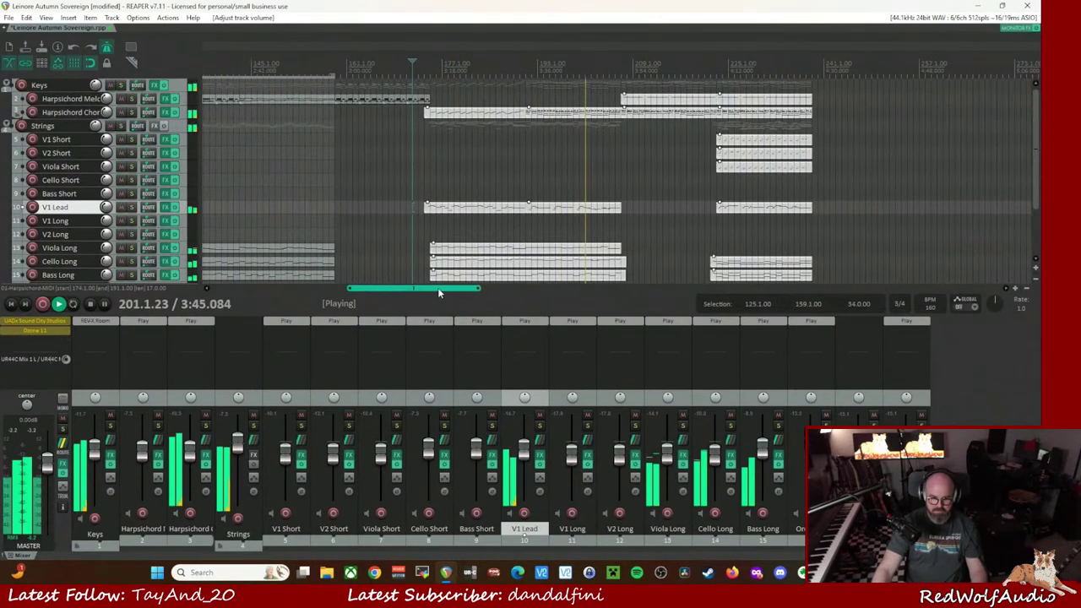
pyautogui.scroll(-3, 1038, 160)
pyautogui.scroll(3, 1038, 160)
pyautogui.scroll(-5, 629, 235)
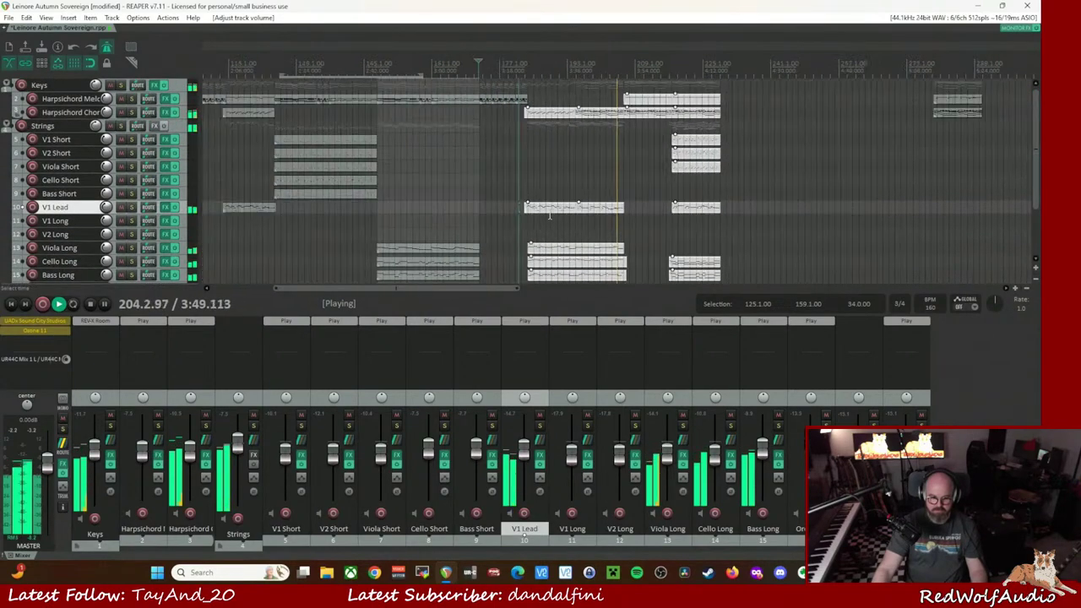
pyautogui.moveTo(492, 288); pyautogui.dragTo(549, 288)
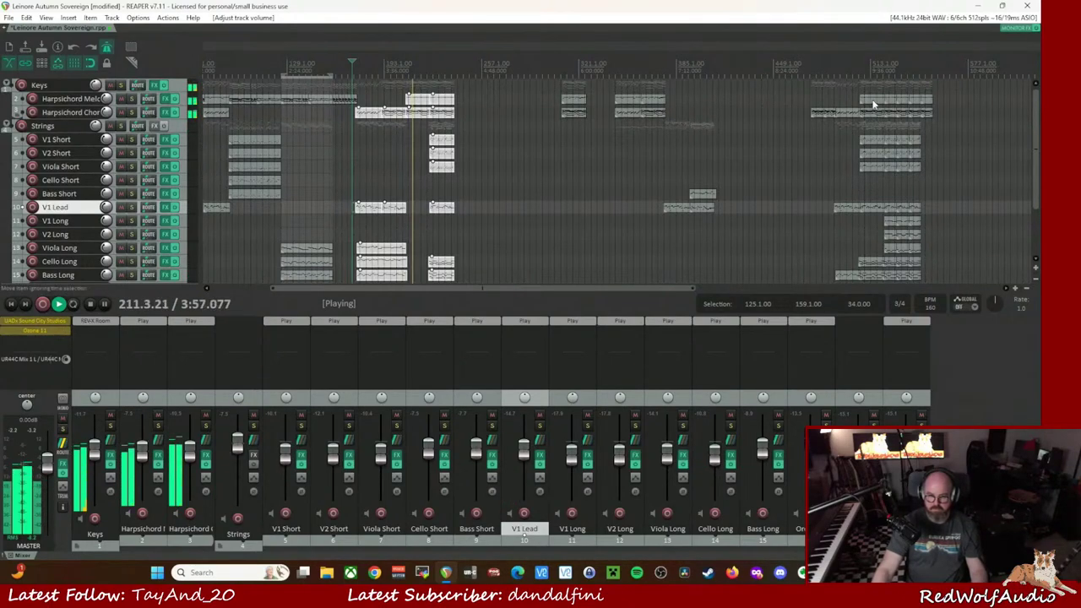
pyautogui.click(853, 67)
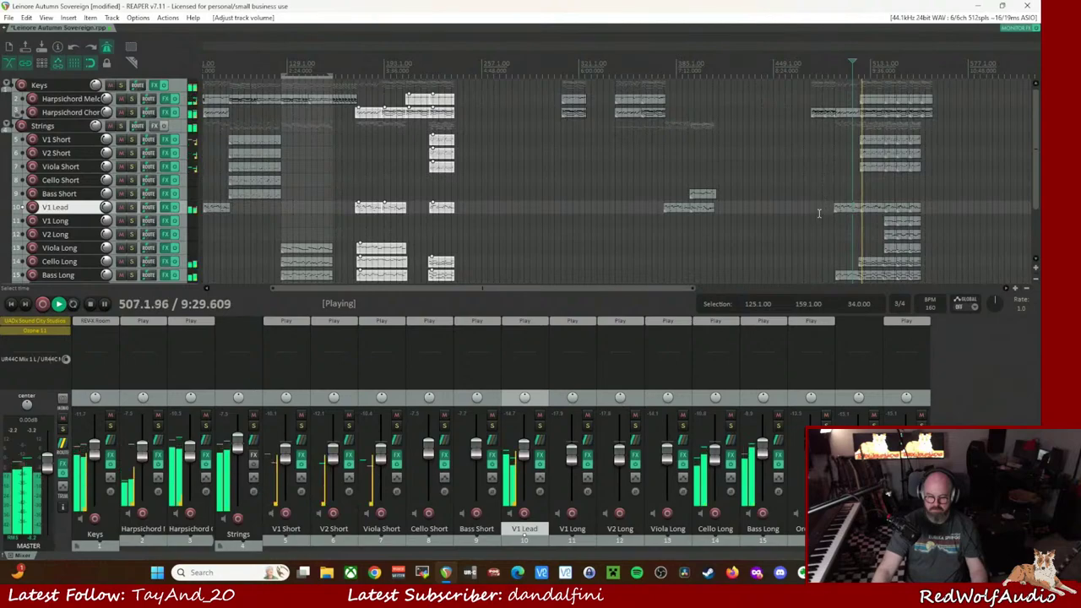
pyautogui.scroll(-3, 1026, 203)
pyautogui.scroll(2, 1027, 203)
pyautogui.scroll(1, 1023, 197)
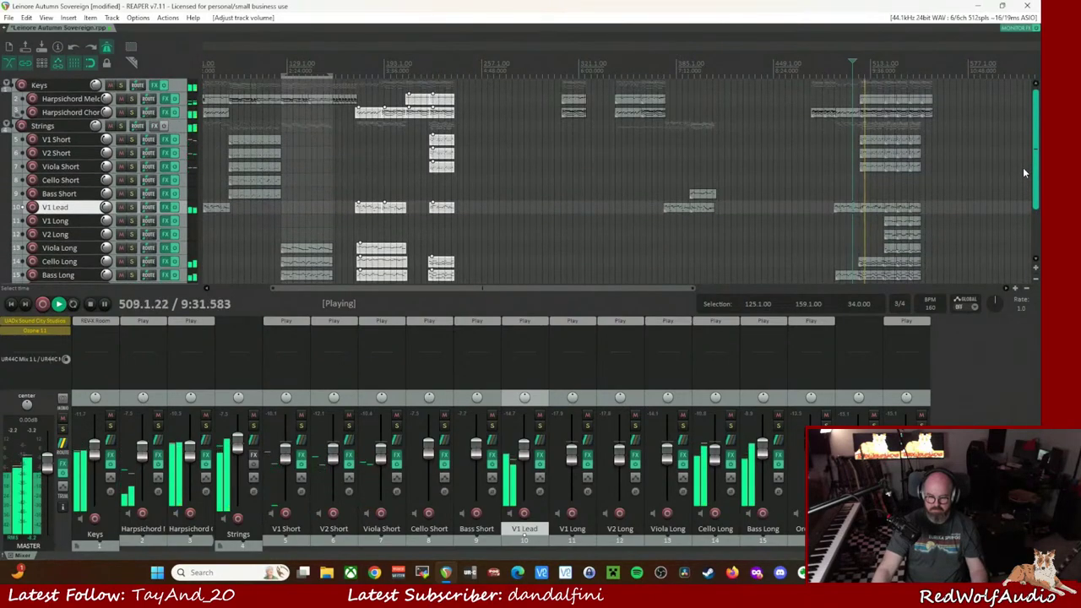
# - Stop playback, select the final section's items from Bass Long up to Harpsichord Melody, and move them behind the relocated block
pyautogui.click(841, 279)
pyautogui.press('space')
pyautogui.keyDown('shift'); pyautogui.click(929, 103); pyautogui.keyUp('shift')
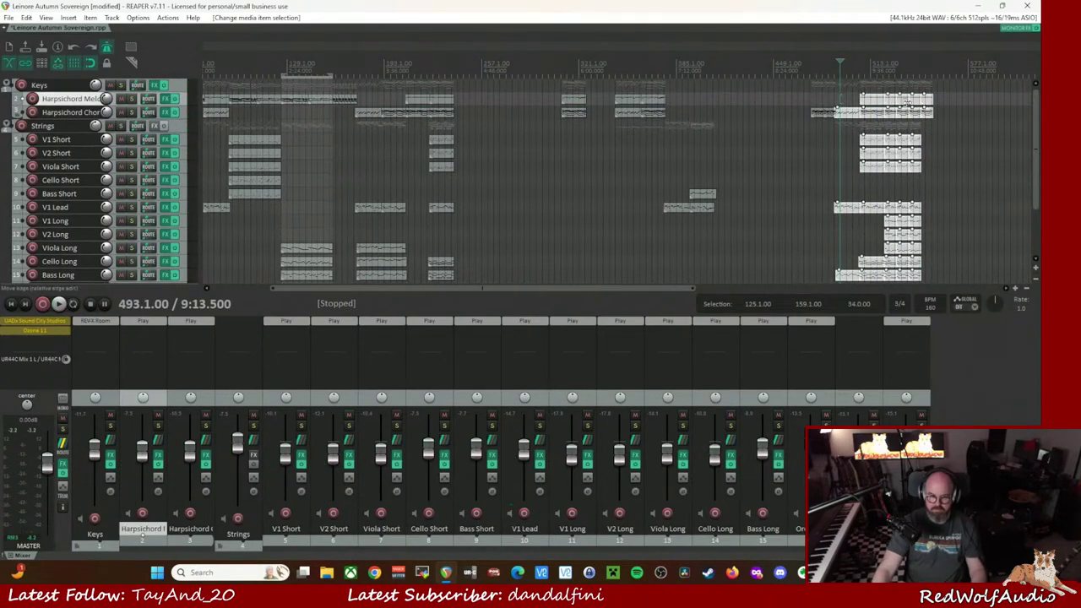
pyautogui.moveTo(874, 103); pyautogui.dragTo(502, 111)
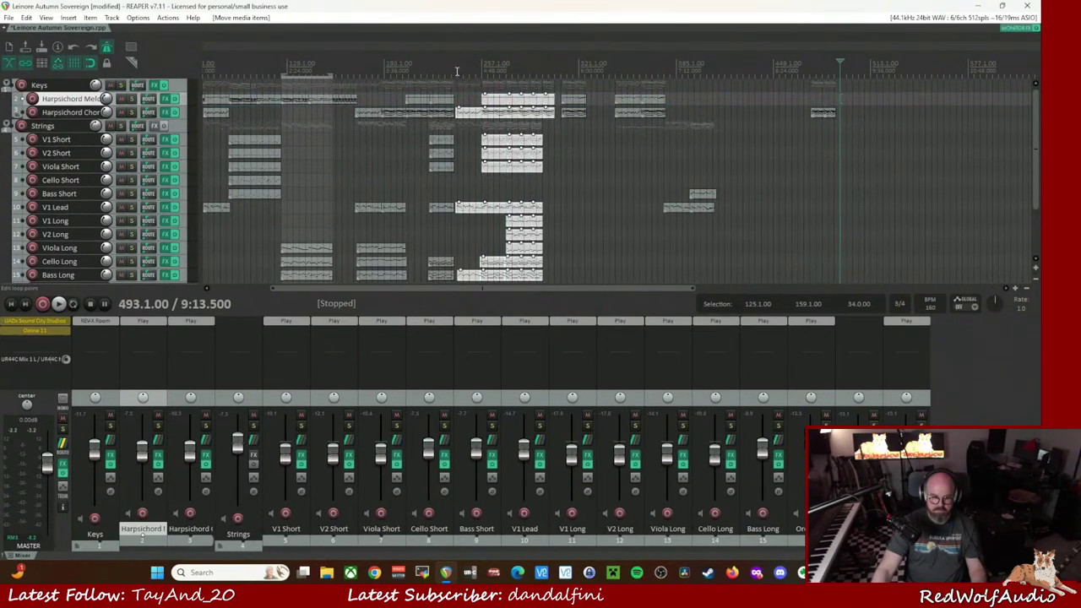
# - Shift the selected items two measures earlier to join the end of the preceding block, and play the join
pyautogui.click(456, 71)
pyautogui.scroll(5, 456, 71)
pyautogui.moveTo(686, 214); pyautogui.dragTo(663, 211)
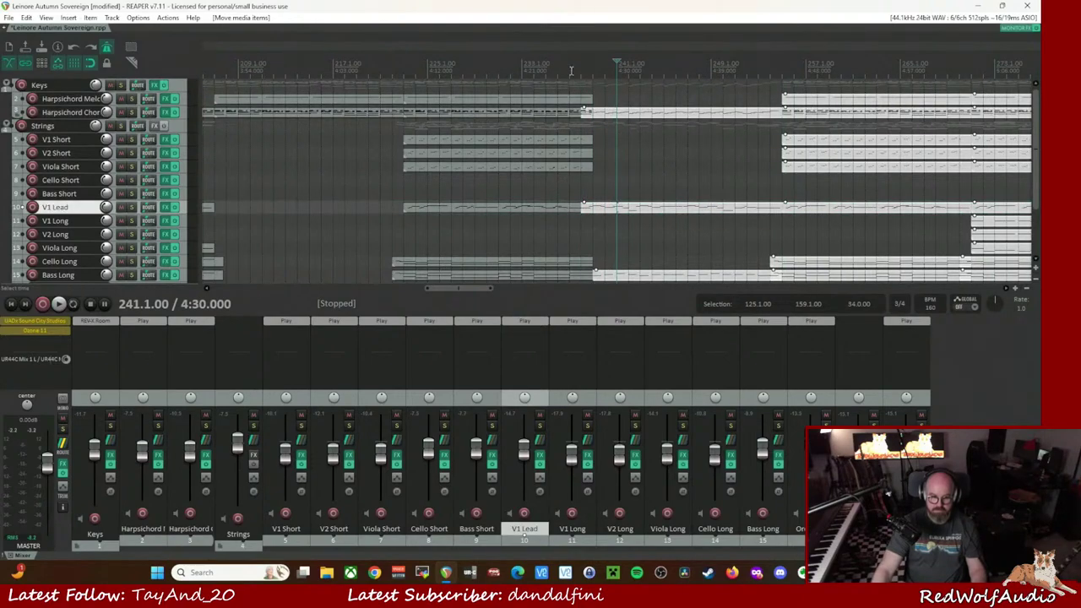
pyautogui.press('space')
# - Select the leftover harpsichord, string and Orch Pizz items after the arranged sections and move them far later, to around measure 641
pyautogui.scroll(-4, 712, 188)
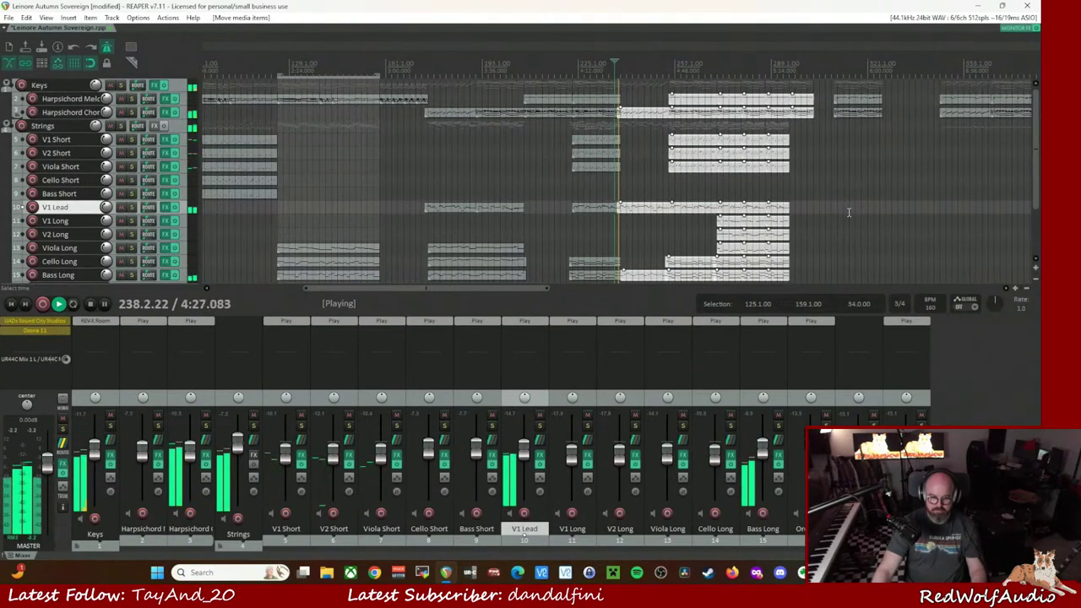
pyautogui.scroll(-3, 849, 214)
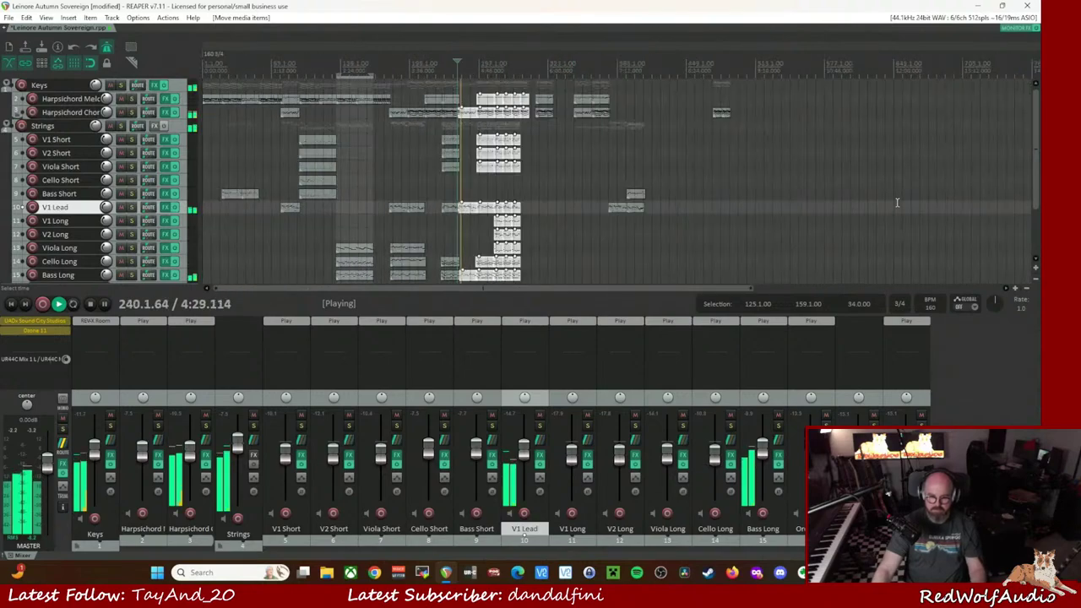
pyautogui.click(686, 102)
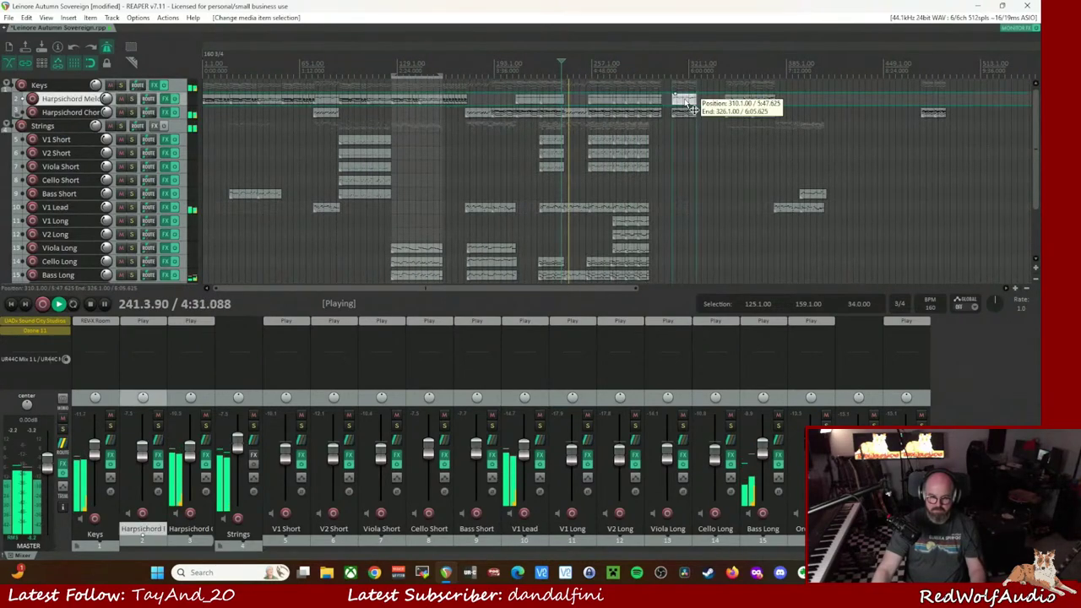
pyautogui.keyDown('shift'); pyautogui.click(811, 209); pyautogui.keyUp('shift')
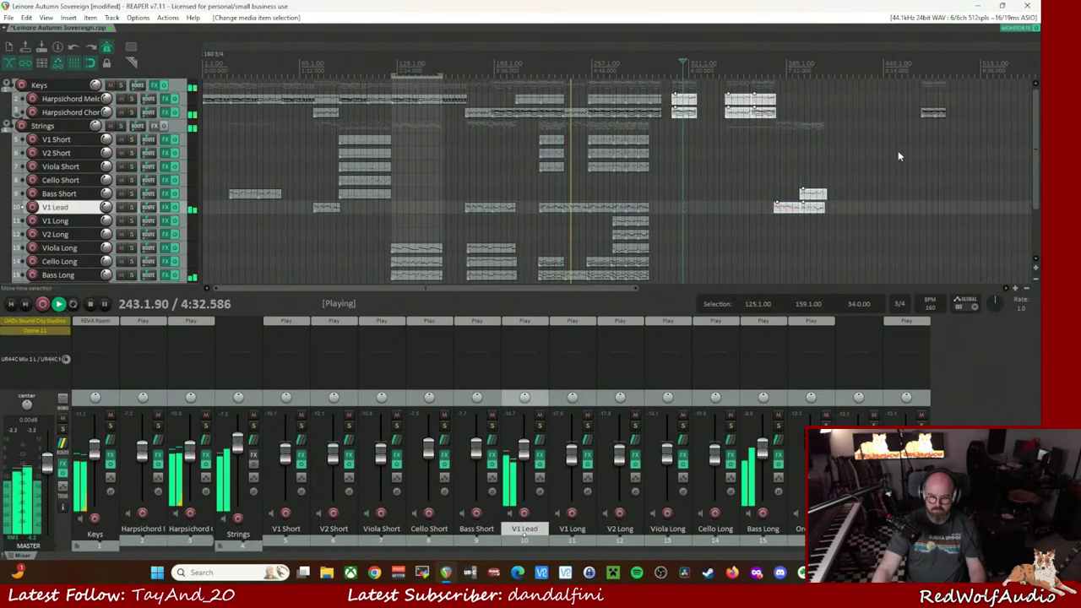
pyautogui.keyDown('ctrl'); pyautogui.click(934, 112); pyautogui.keyUp('ctrl')
pyautogui.scroll(-3, 941, 184)
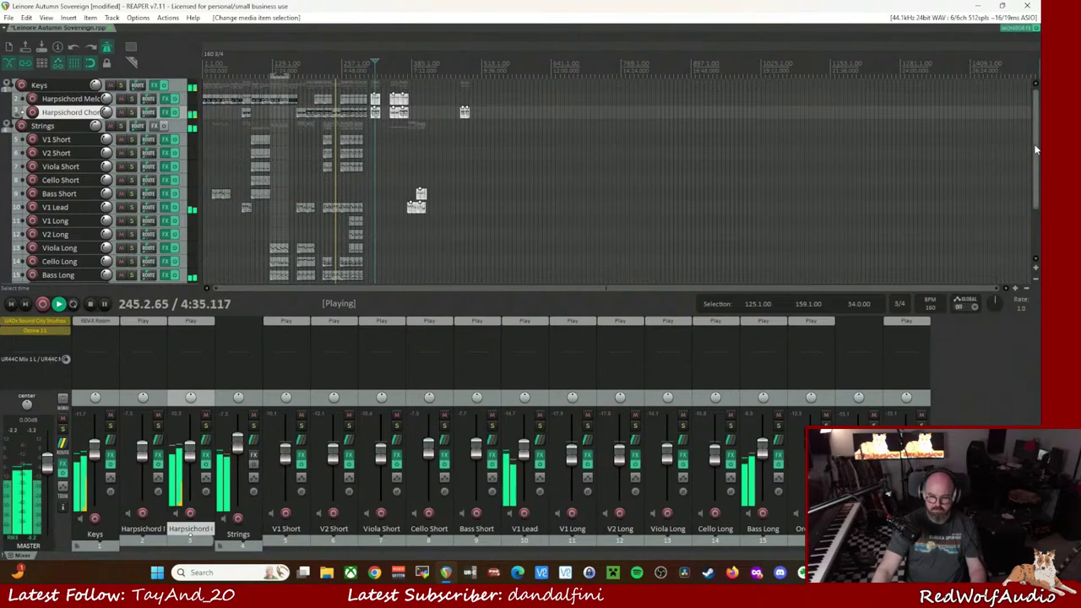
pyautogui.moveTo(1036, 150); pyautogui.dragTo(1036, 205)
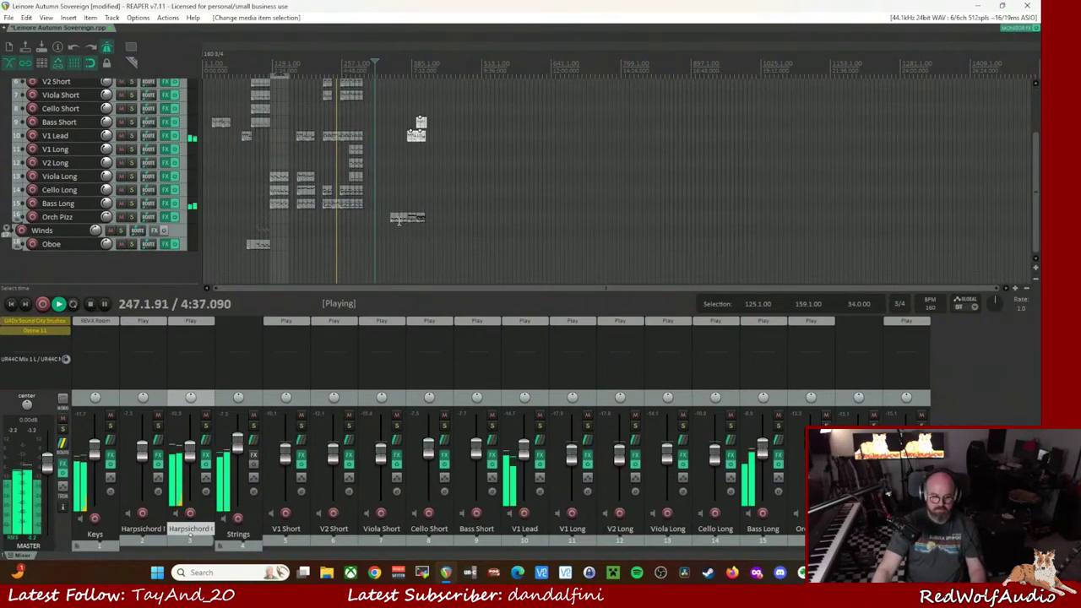
pyautogui.moveTo(413, 221); pyautogui.dragTo(579, 226)
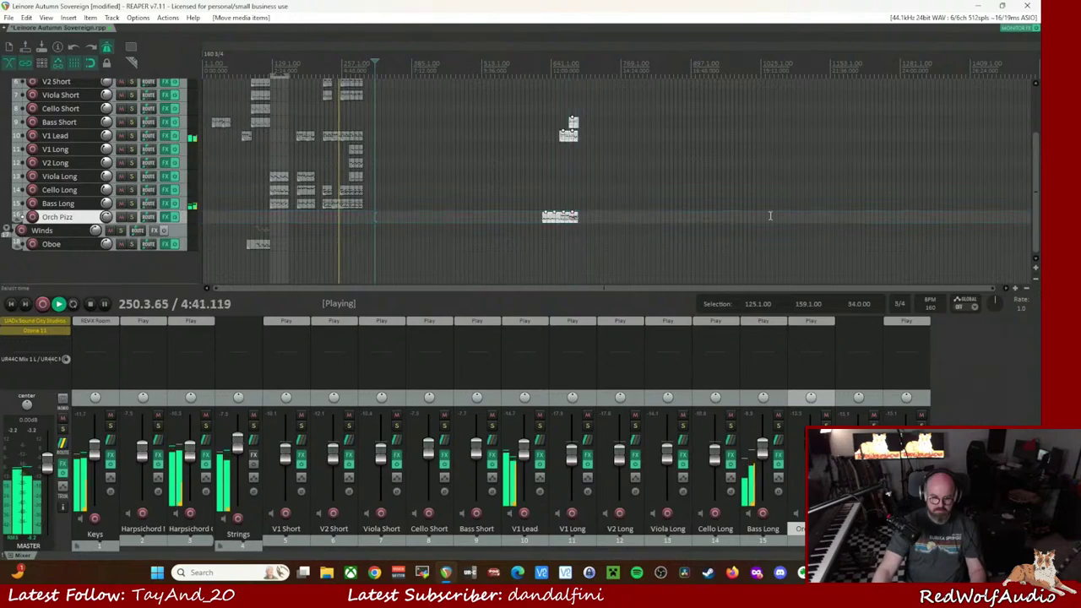
pyautogui.moveTo(1038, 218)
pyautogui.mouseDown()
pyautogui.moveTo(1037, 166)
pyautogui.moveTo(1038, 207)
pyautogui.mouseUp()
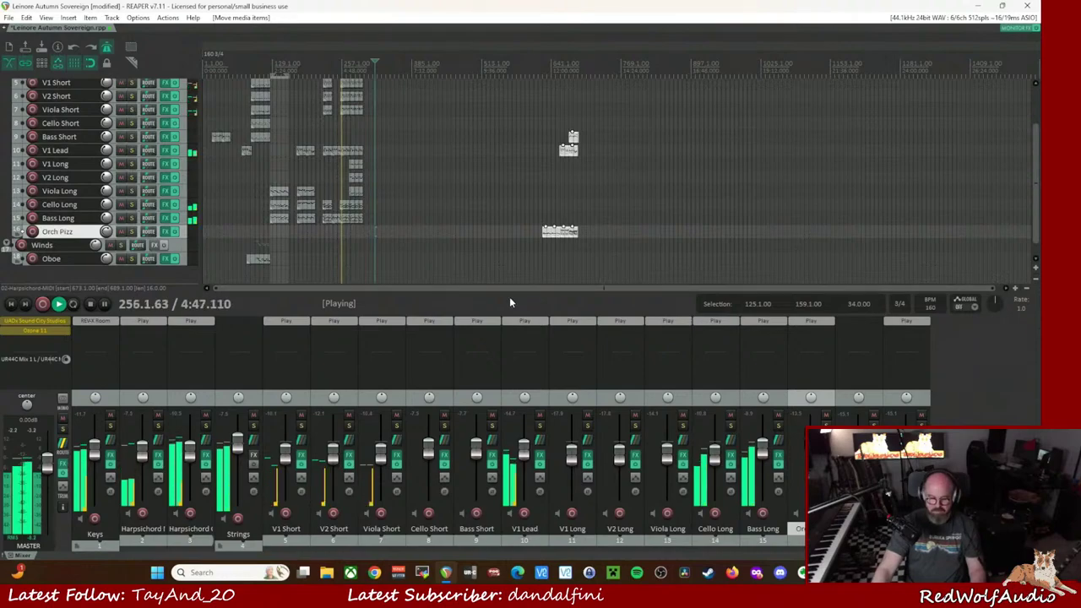
# - Play from measure 177, stop, set a time selection over measures 177 to 209, and loop it
pyautogui.scroll(2, 438, 225)
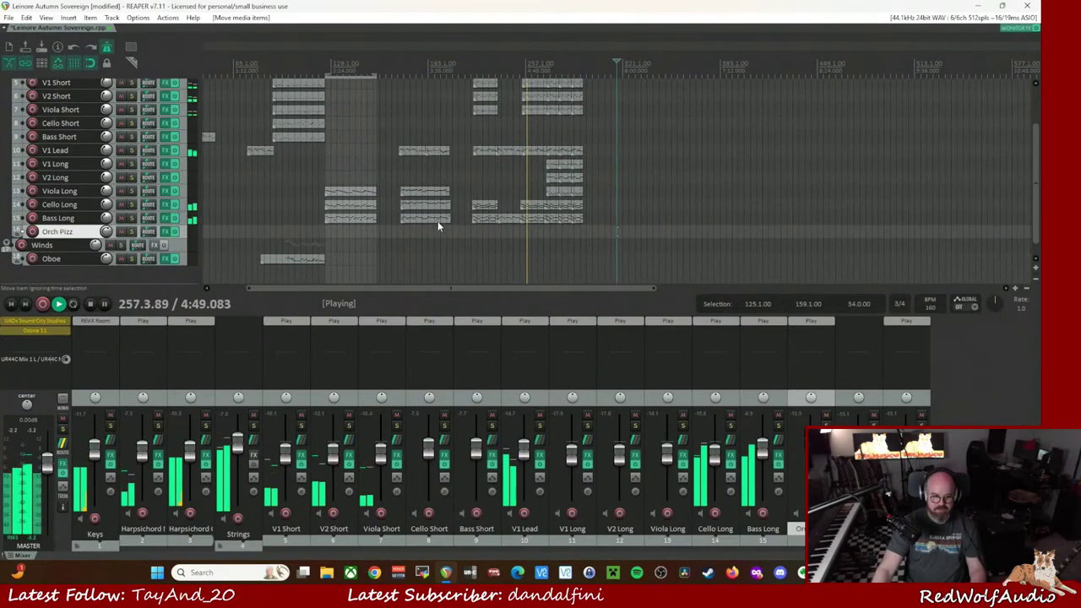
pyautogui.scroll(3, 131, 198)
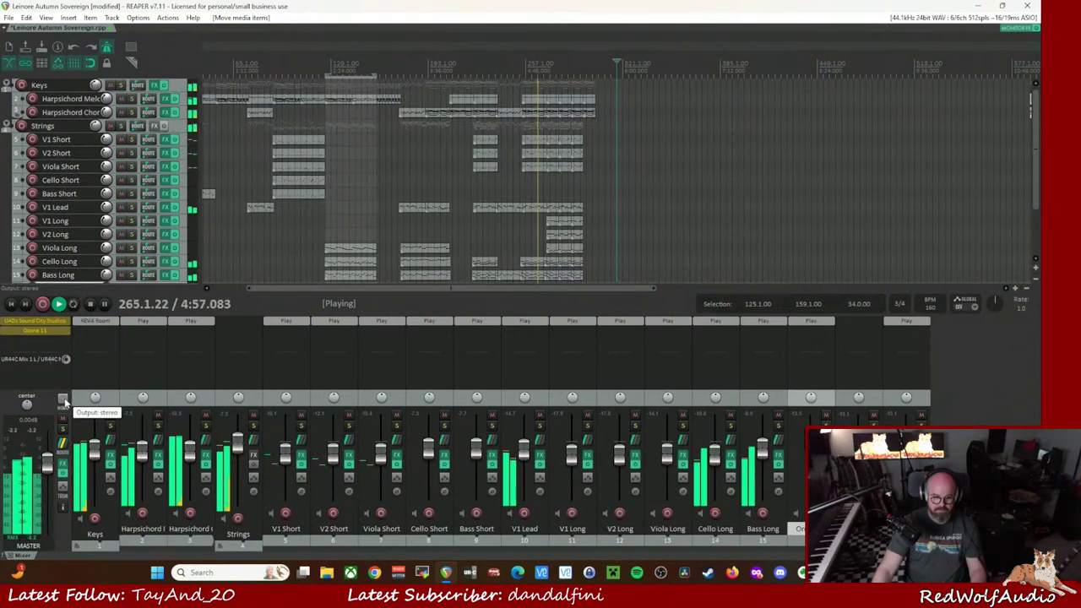
pyautogui.click(406, 66)
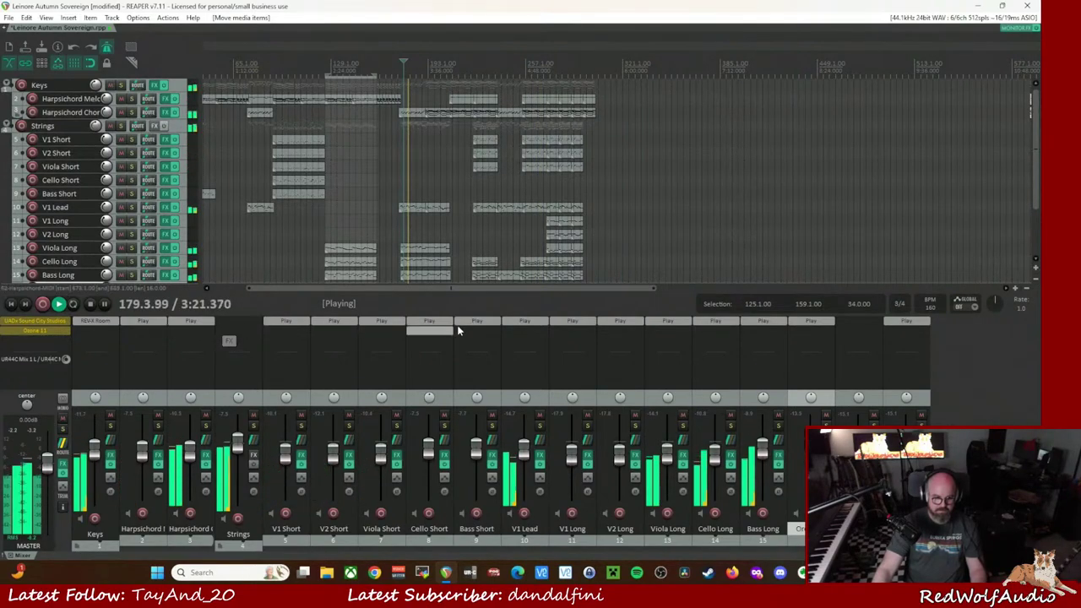
pyautogui.press('space')
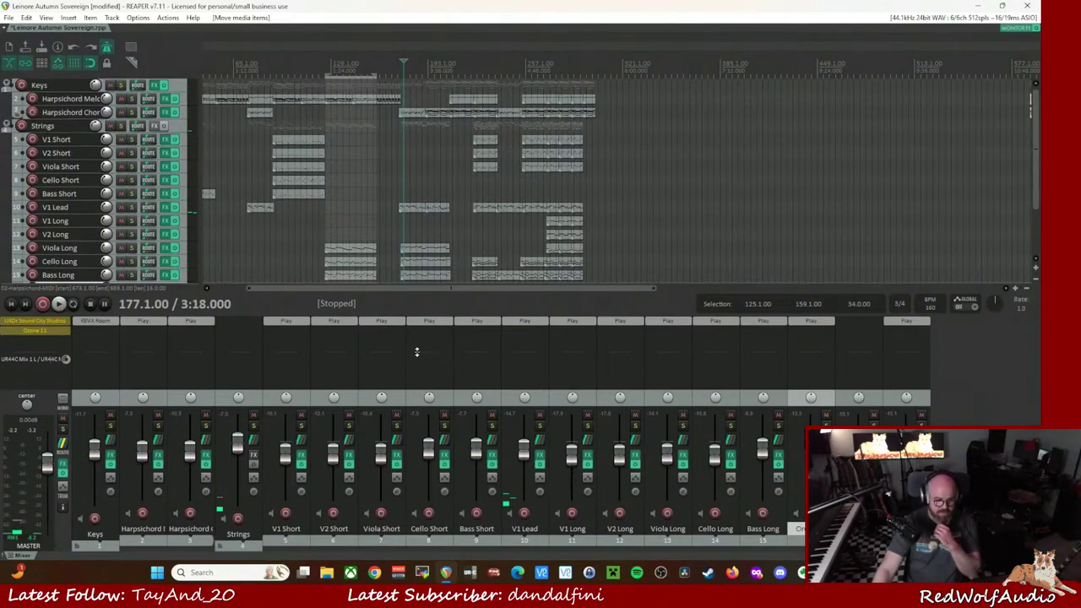
pyautogui.click(399, 76)
pyautogui.moveTo(402, 76); pyautogui.dragTo(450, 91)
pyautogui.press('space')
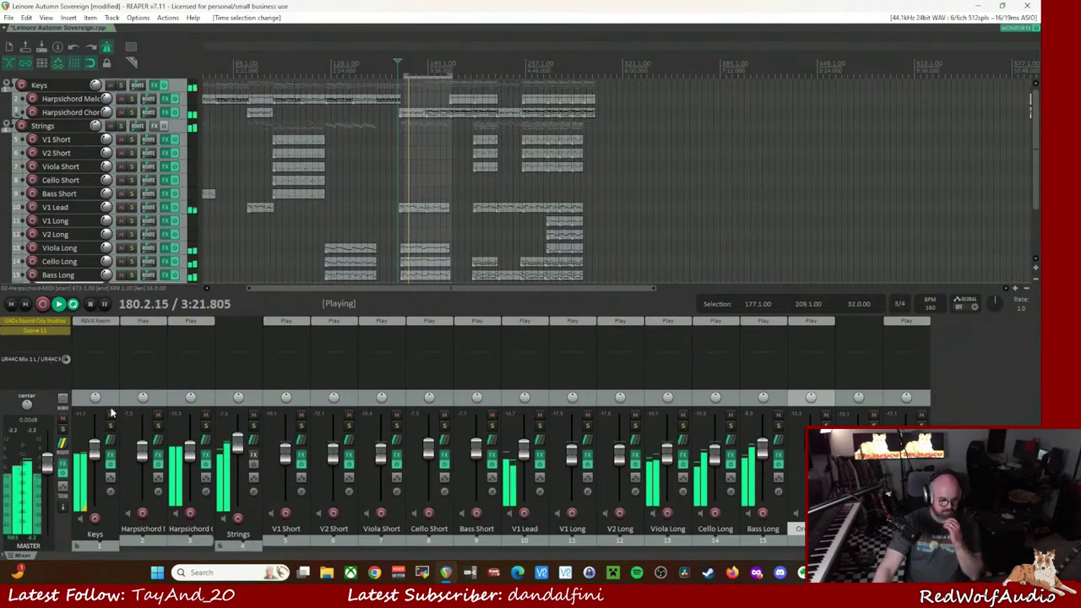
# - Check the looped section in master mono, lower the Keys volume to -9.69 dB, and return the master to stereo
pyautogui.click(63, 398)
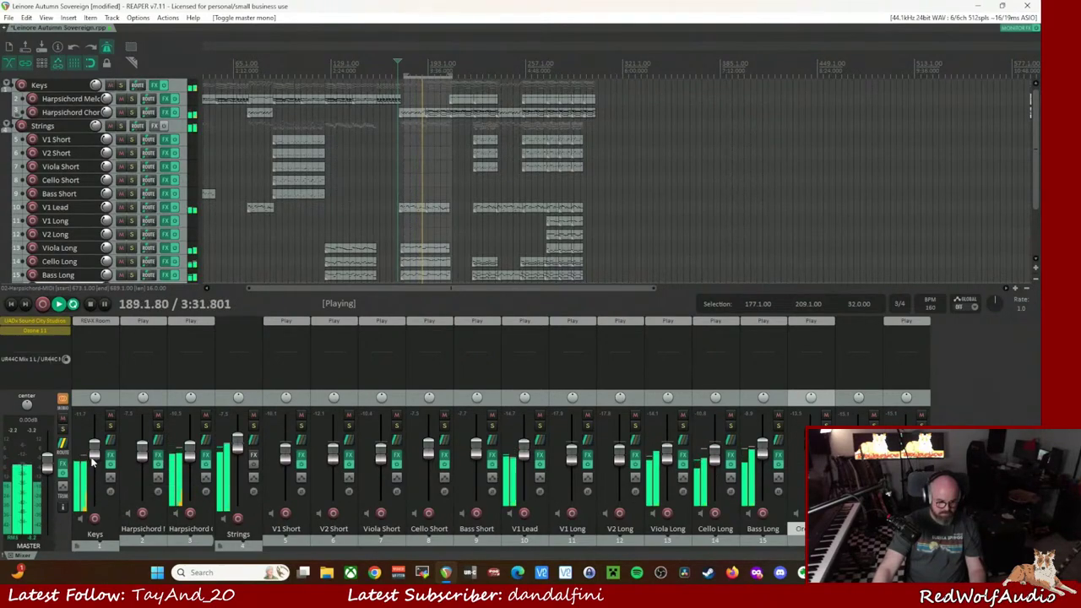
pyautogui.moveTo(94, 458)
pyautogui.scroll(-3, 94, 459)
pyautogui.scroll(-1, 94, 459)
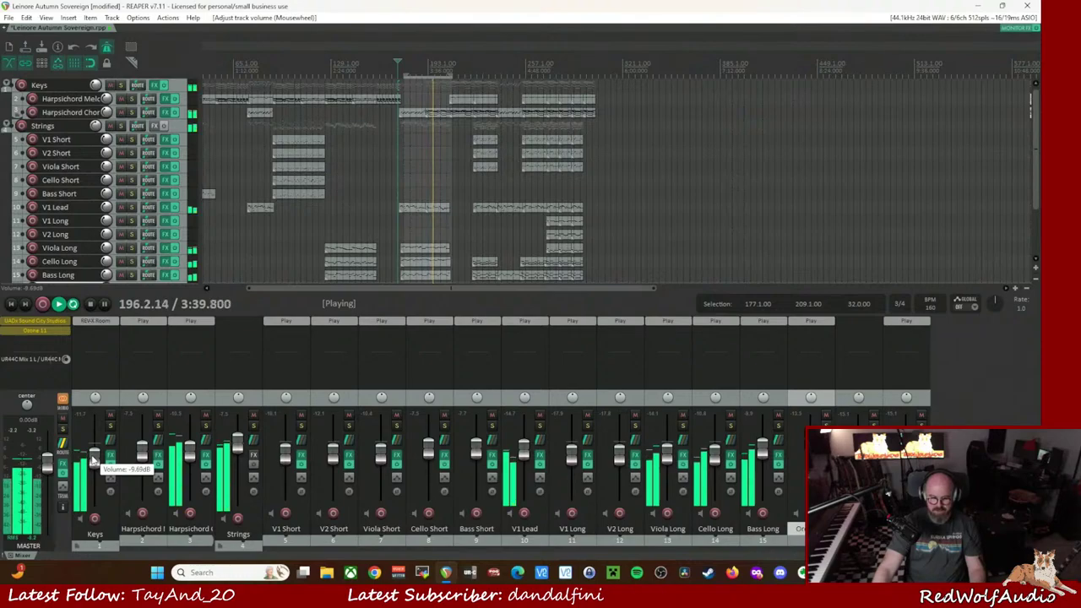
pyautogui.click(94, 458)
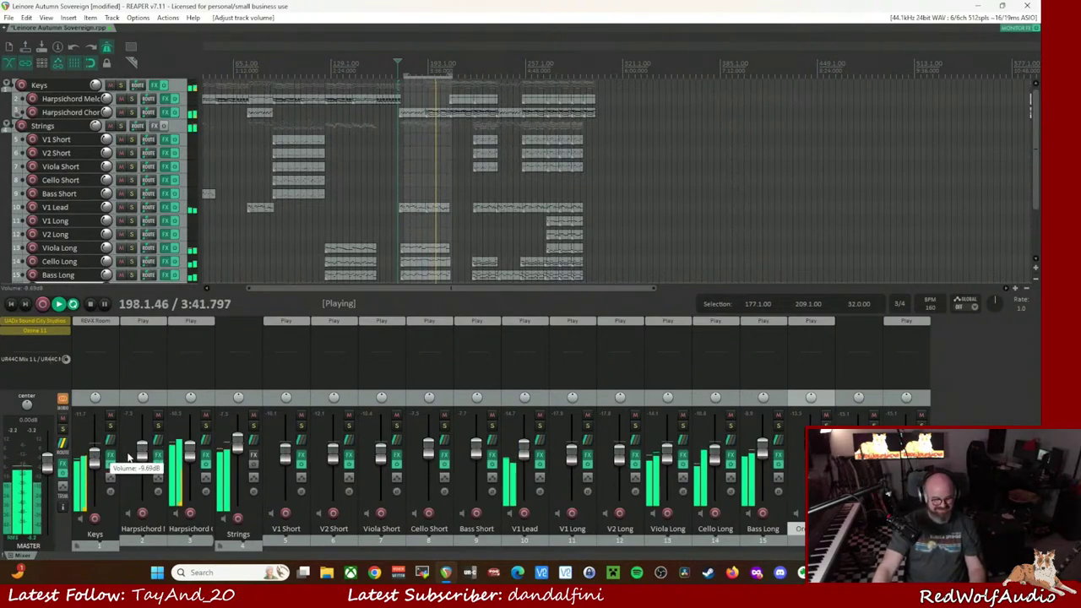
pyautogui.click(64, 398)
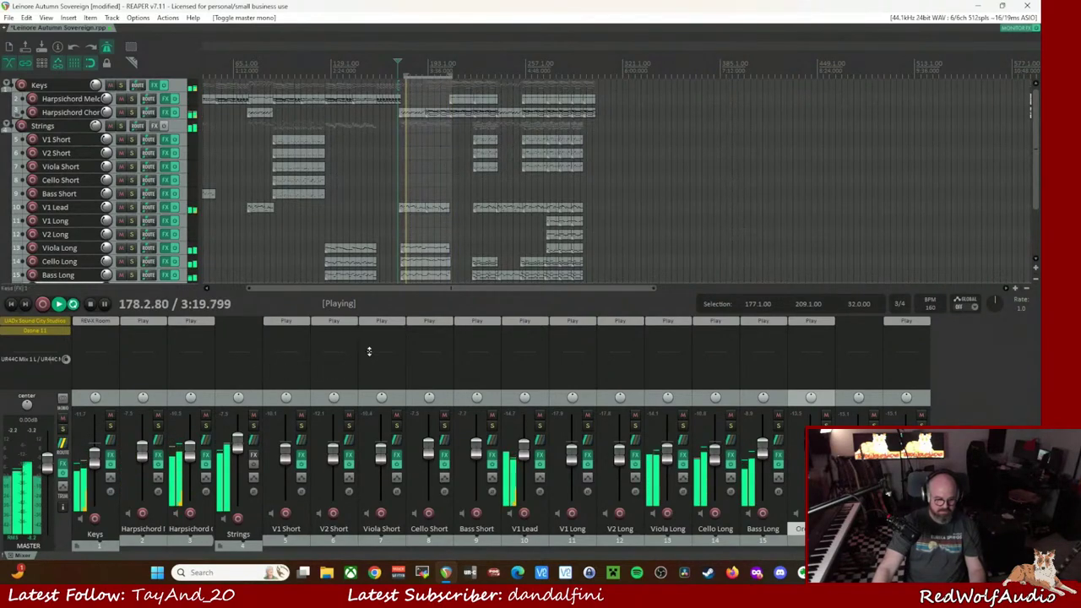
# - Stop playback, shift all items one measure later so the song begins at measure 2, and play it from the project start
pyautogui.press('Home')
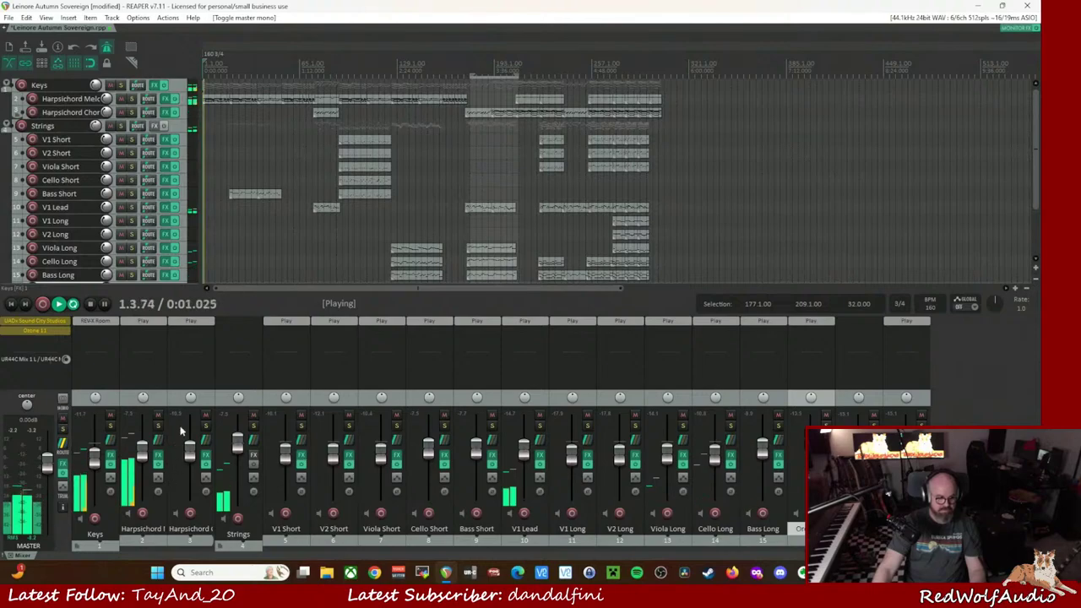
pyautogui.press('space')
pyautogui.click(215, 100)
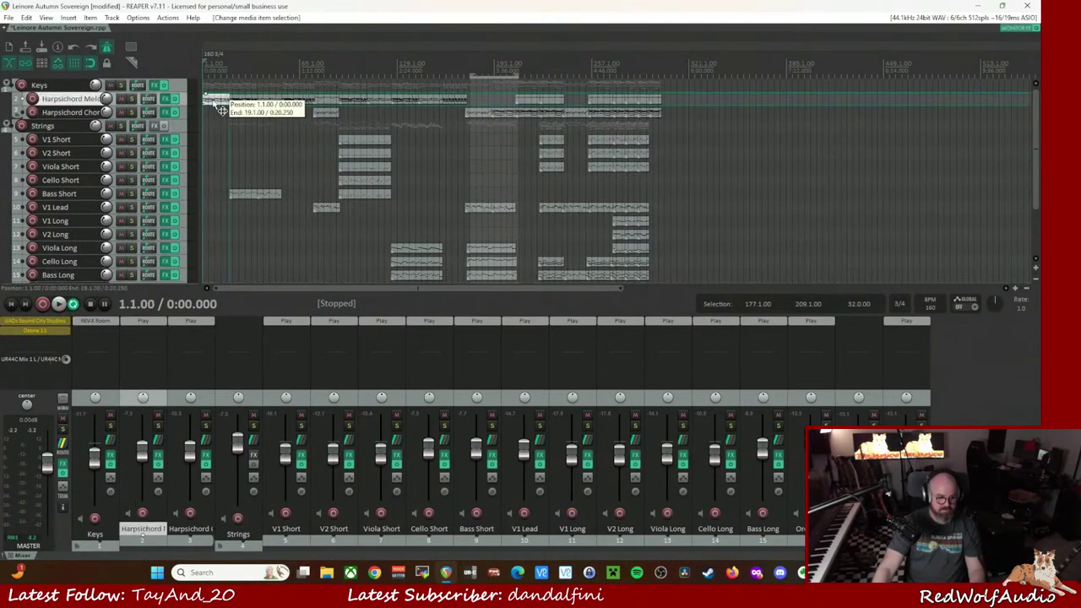
pyautogui.hotkey('ctrl', 'a')
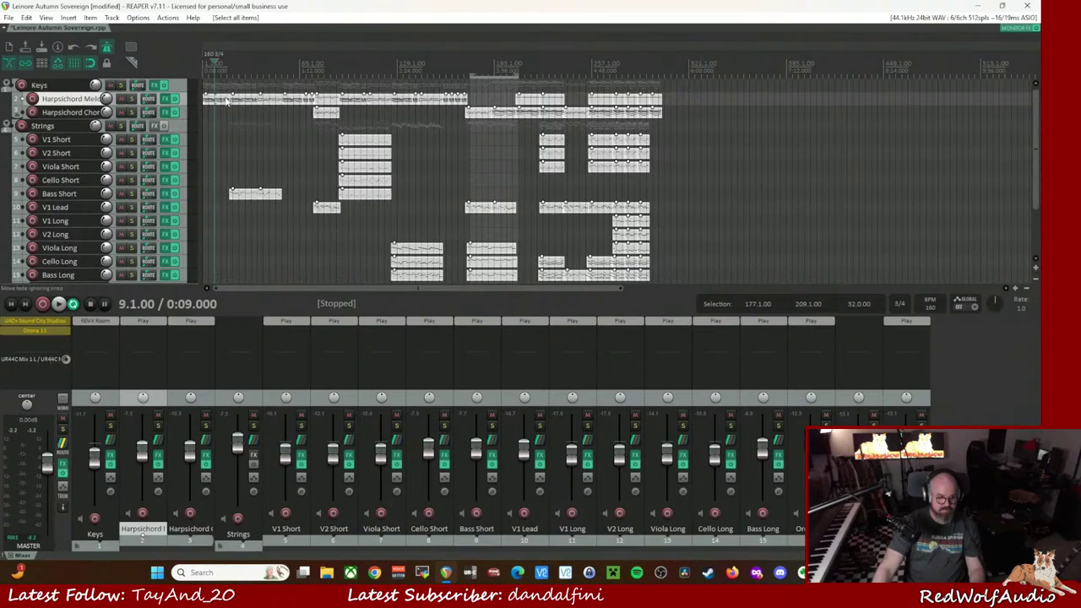
pyautogui.scroll(6, 245, 110)
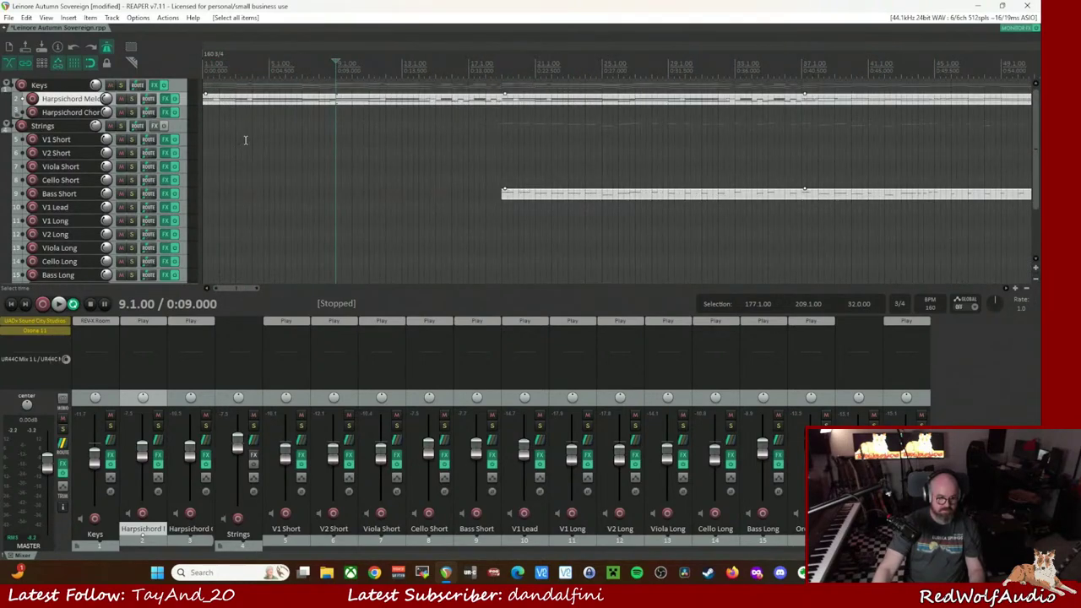
pyautogui.moveTo(252, 108); pyautogui.dragTo(270, 102)
pyautogui.press('Home')
pyautogui.press('space')
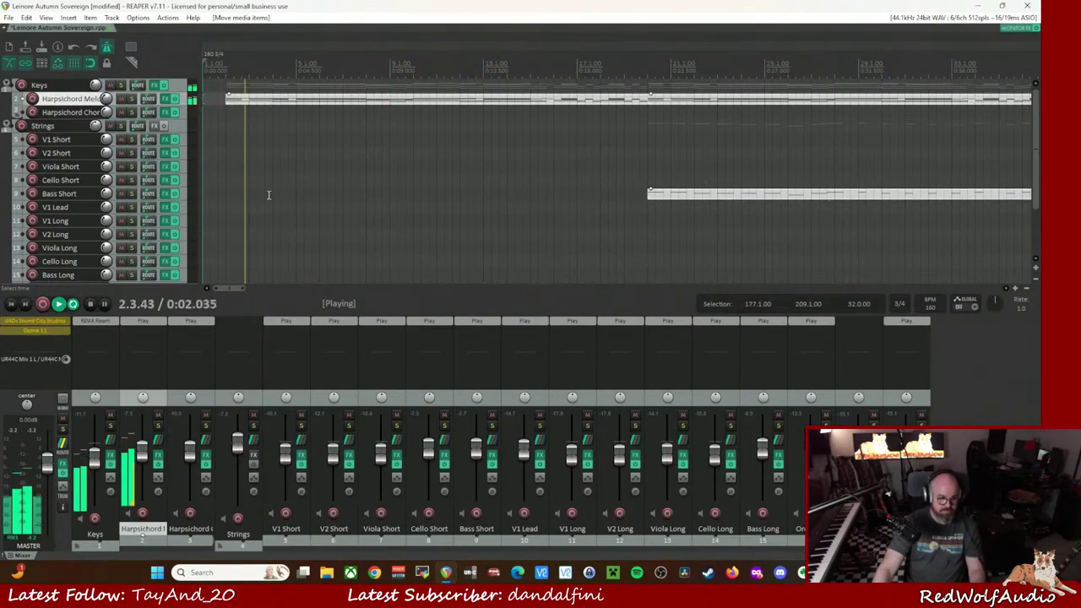
# - Bypass the master's UADx Sound City Studios and Ozone 11 effects during playback, and raise the Bass Short volume to -1.51 dB
pyautogui.press('b')
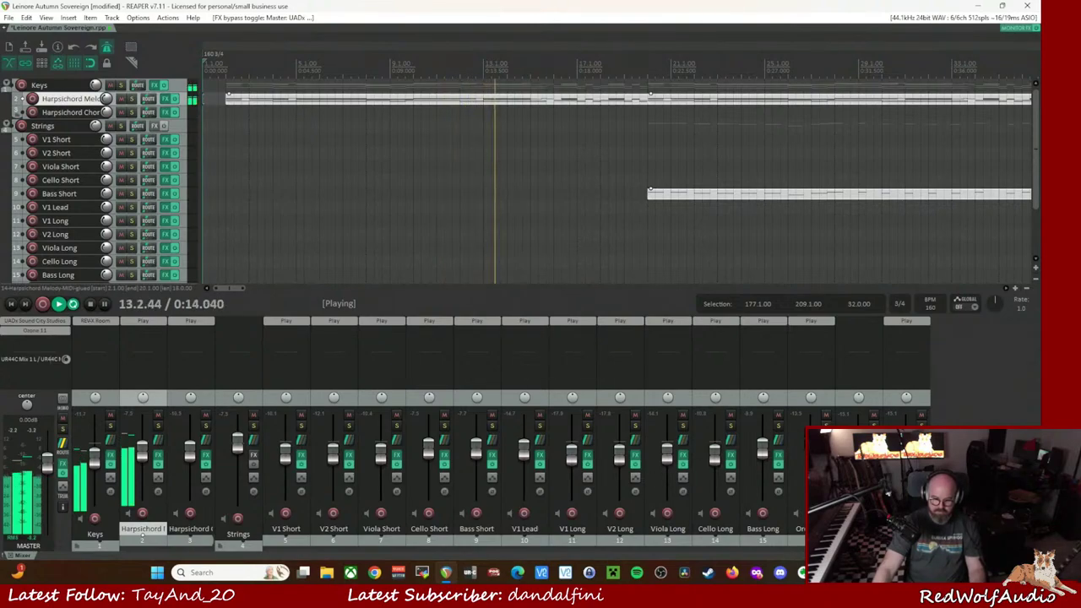
pyautogui.scroll(-5, 670, 241)
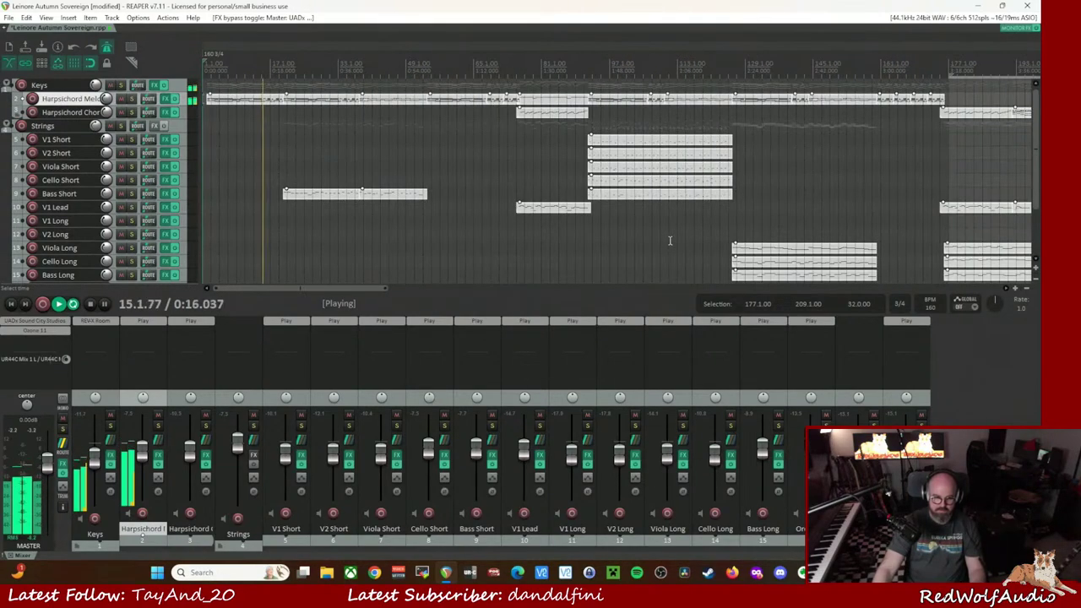
pyautogui.scroll(2, 669, 241)
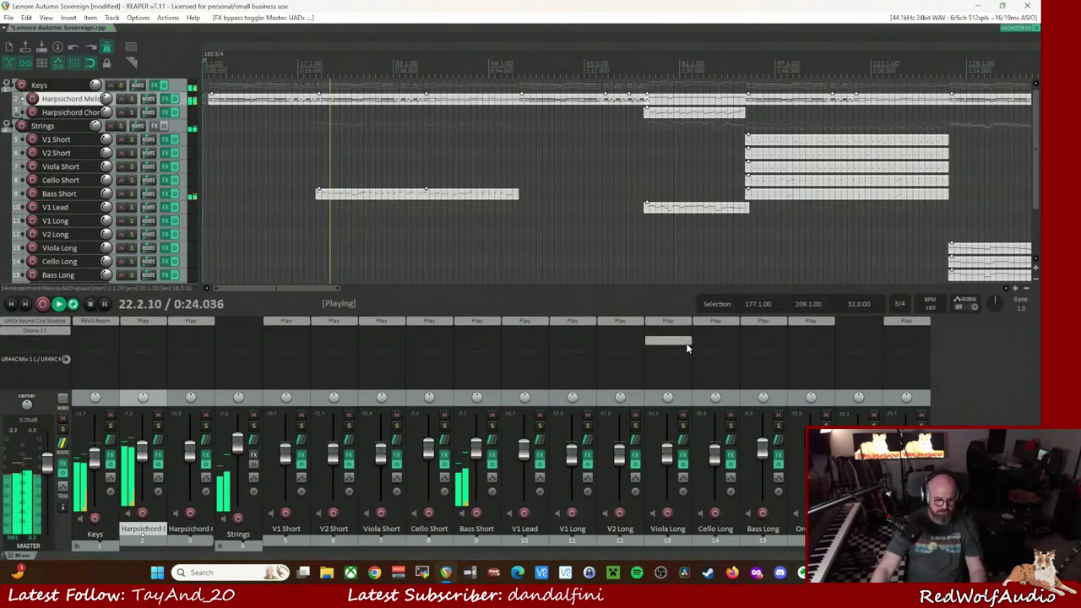
pyautogui.scroll(3, 479, 451)
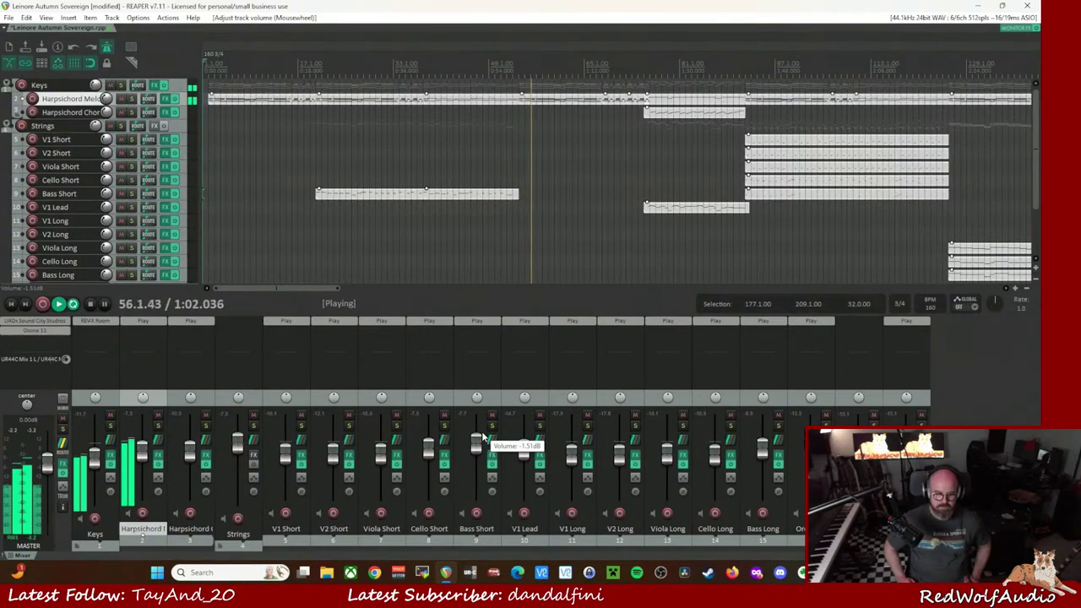
# - Listen through the song from about measure 57 to 132, examining the string and oboe tracks as their sections play
pyautogui.scroll(-3, 1034, 224)
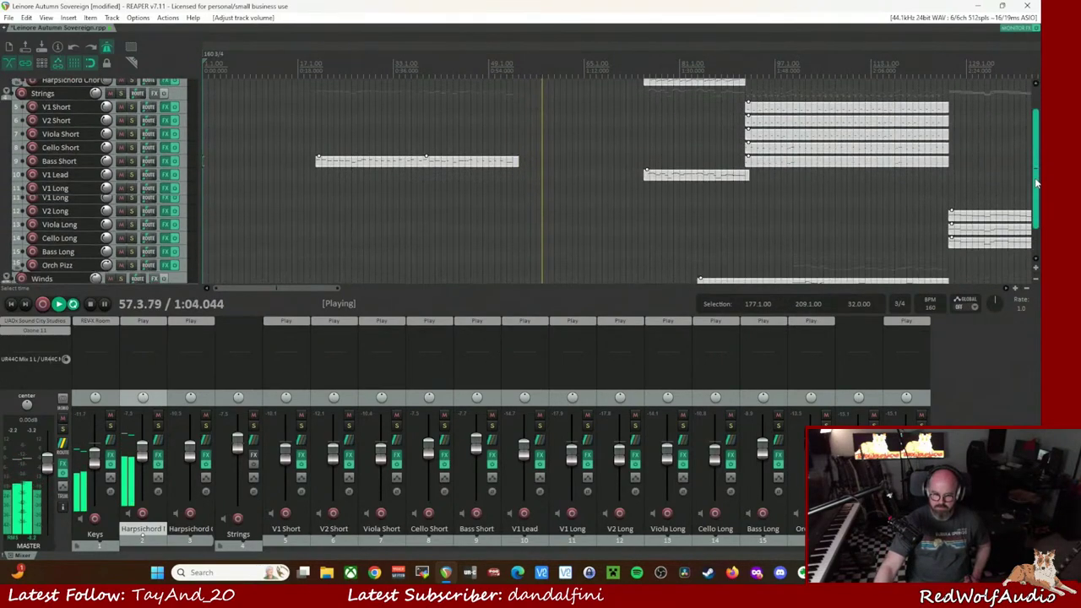
pyautogui.scroll(3, 1034, 224)
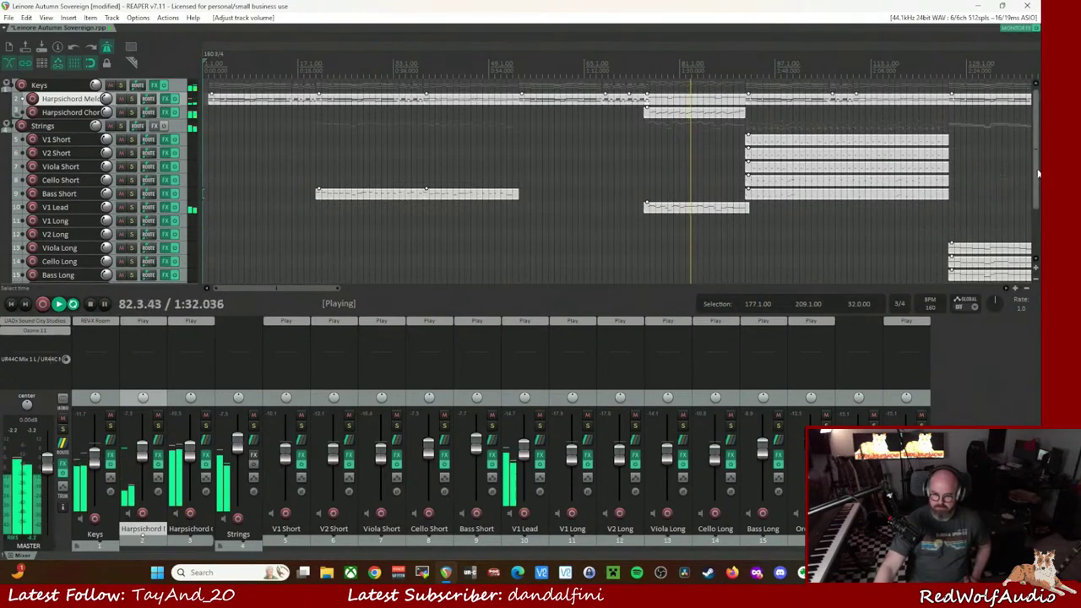
pyautogui.scroll(-3, 1028, 230)
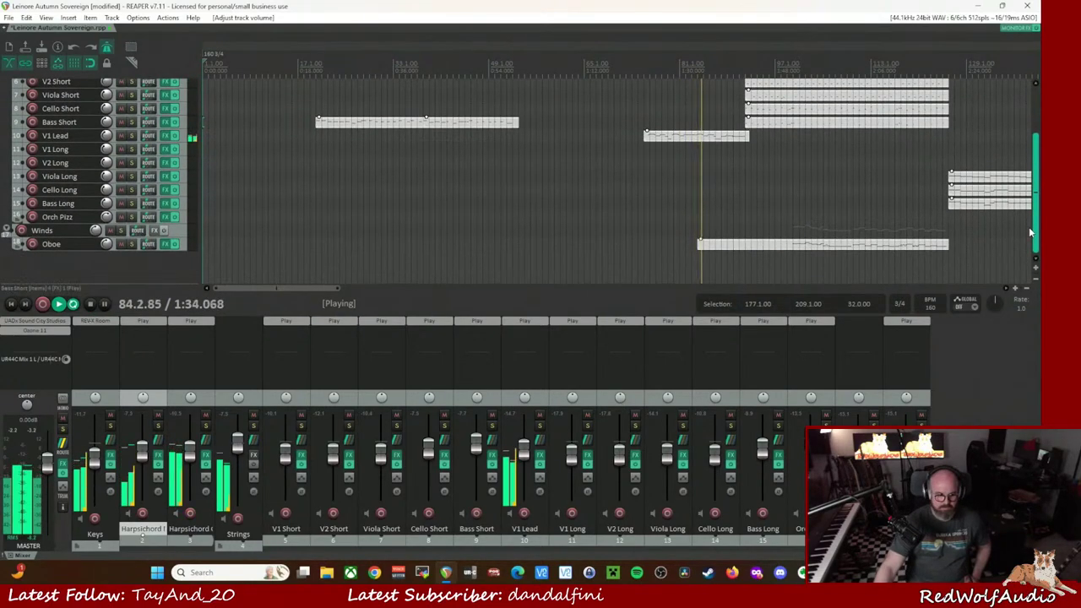
pyautogui.scroll(3, 1022, 203)
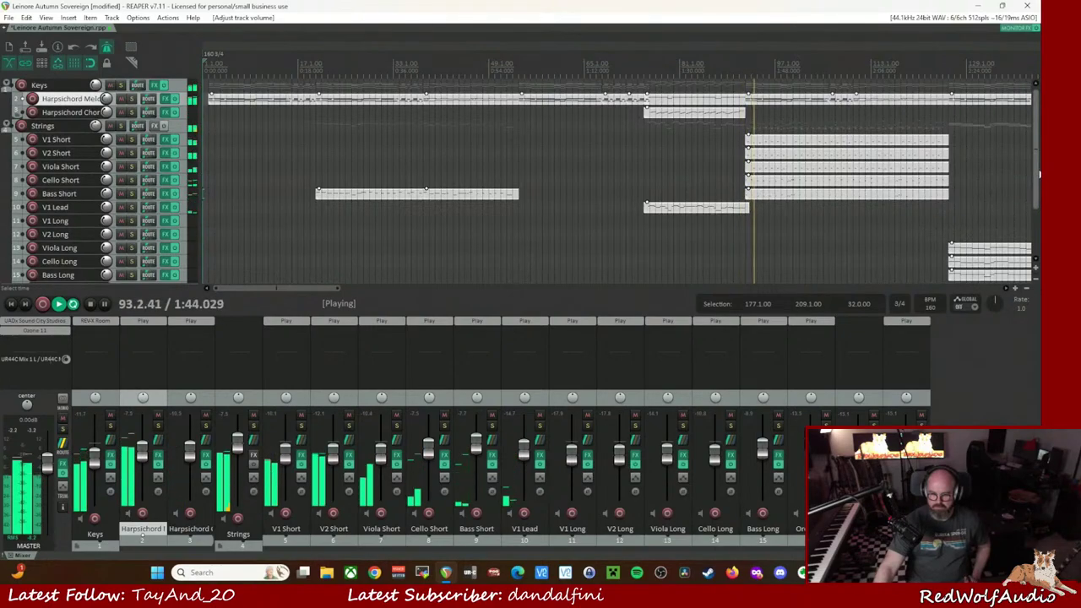
pyautogui.moveTo(1037, 178)
pyautogui.mouseDown()
pyautogui.moveTo(1038, 218)
pyautogui.moveTo(1038, 178)
pyautogui.mouseUp()
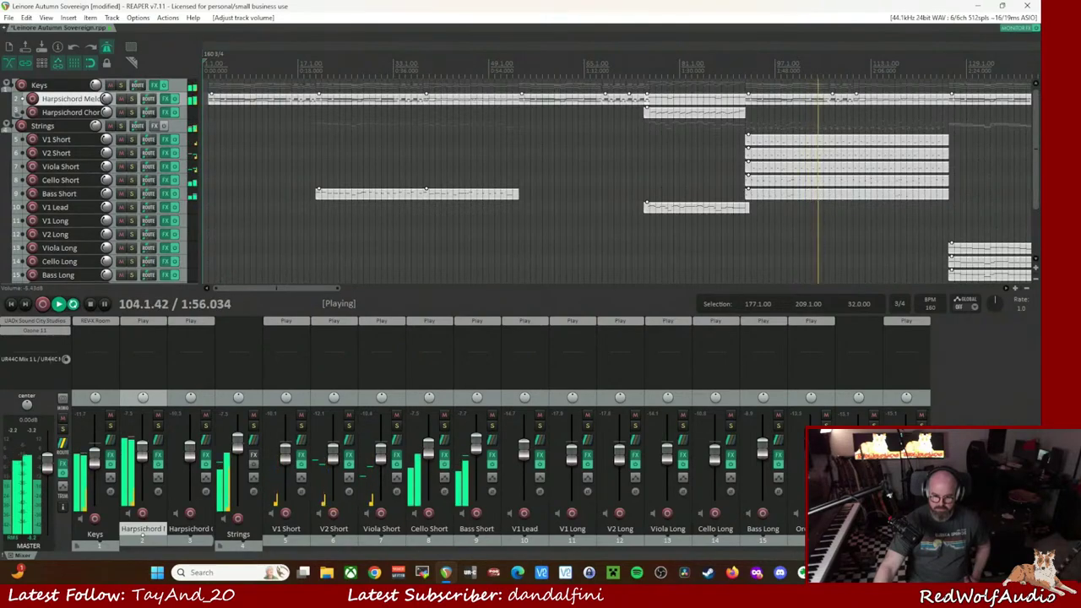
pyautogui.scroll(-2, 142, 450)
pyautogui.scroll(-1, 142, 449)
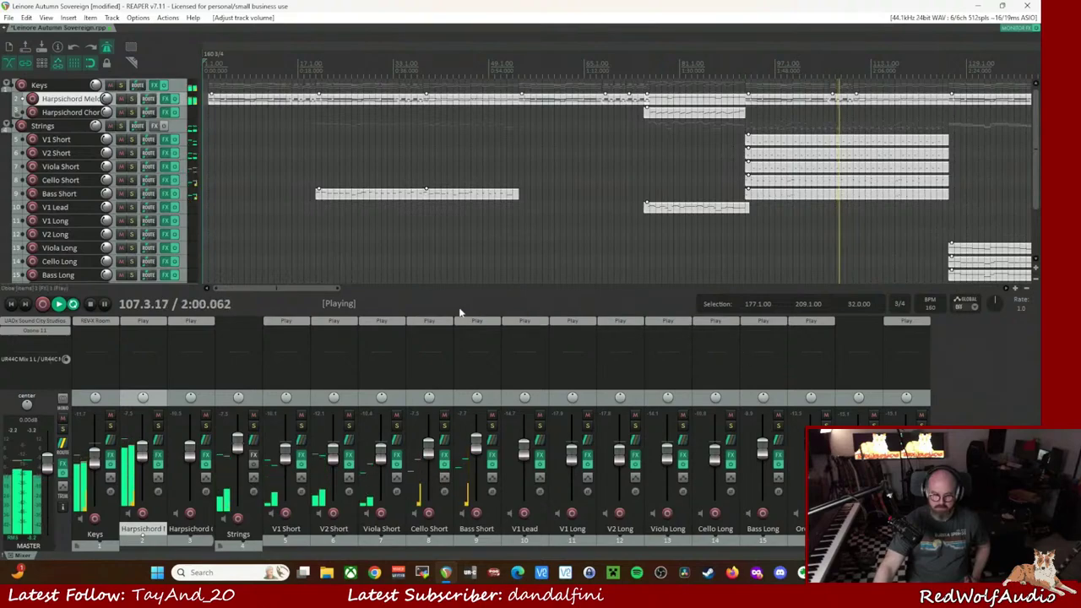
pyautogui.moveTo(314, 288); pyautogui.dragTo(343, 288)
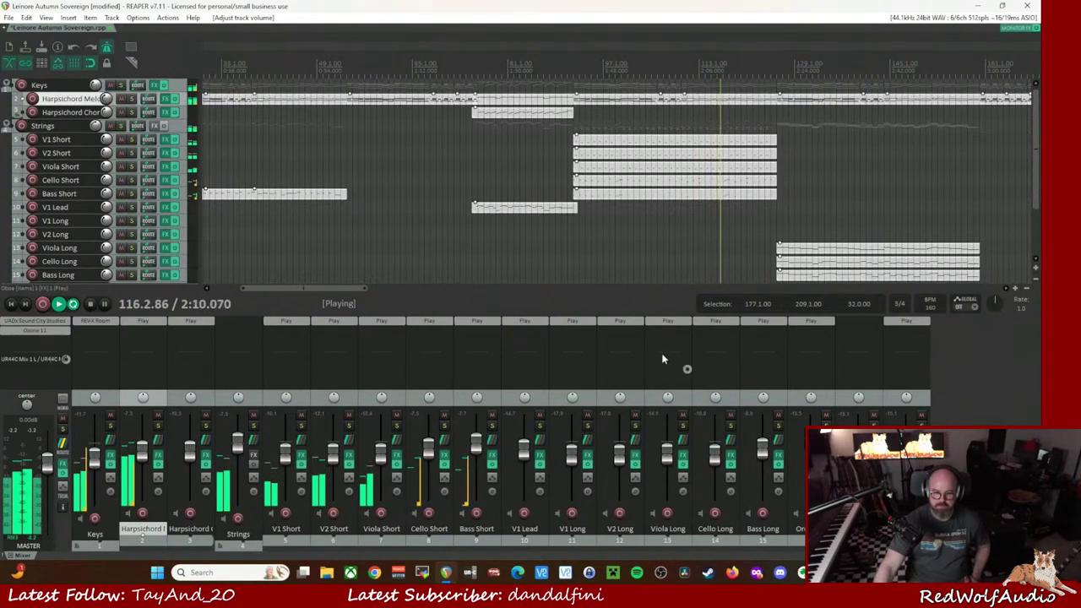
pyautogui.moveTo(1036, 176)
pyautogui.mouseDown()
pyautogui.moveTo(1026, 240)
pyautogui.moveTo(1022, 164)
pyautogui.moveTo(1026, 206)
pyautogui.moveTo(1040, 178)
pyautogui.mouseUp()
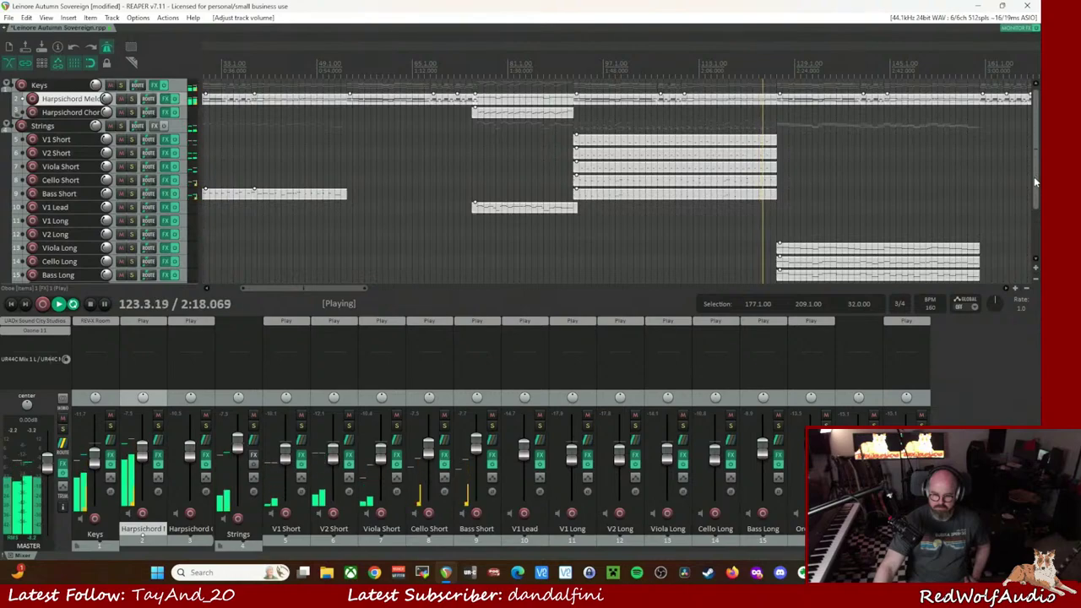
pyautogui.moveTo(1037, 178)
pyautogui.mouseDown()
pyautogui.moveTo(1038, 203)
pyautogui.moveTo(1037, 181)
pyautogui.mouseUp()
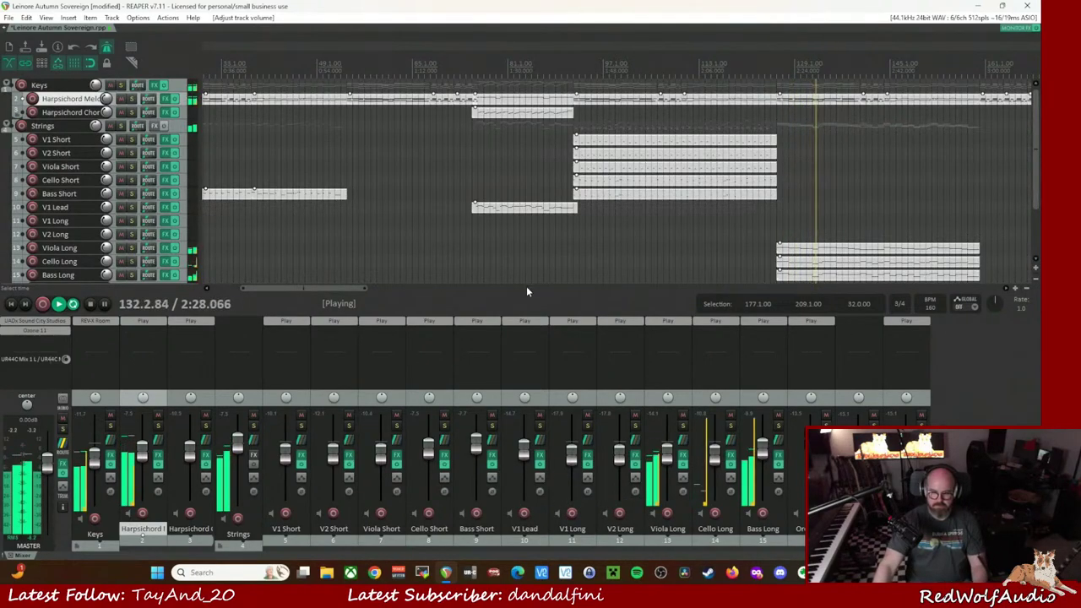
# - Stop playback with the edit cursor at measure 125 and arm the V1 Lead track for recording
pyautogui.click(771, 74)
pyautogui.press('space')
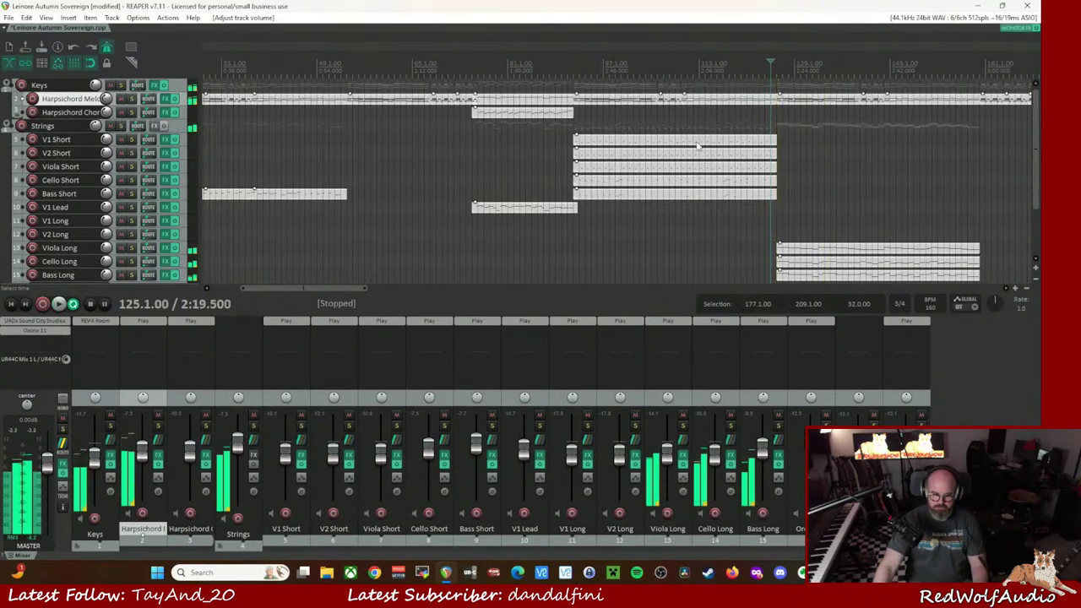
pyautogui.click(32, 208)
pyautogui.scroll(-5, 89, 221)
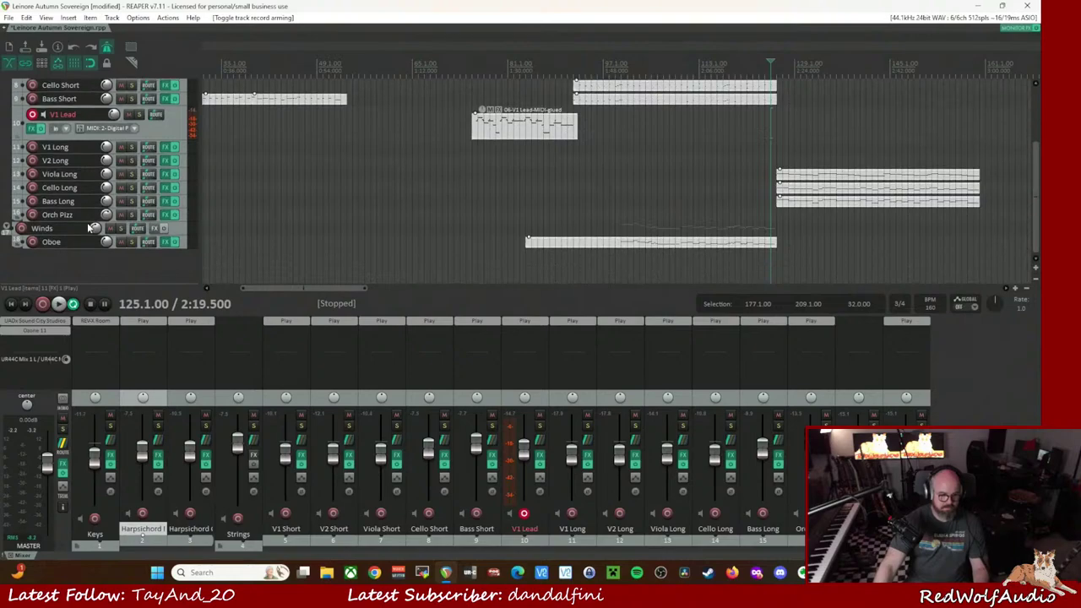
pyautogui.scroll(4, 86, 223)
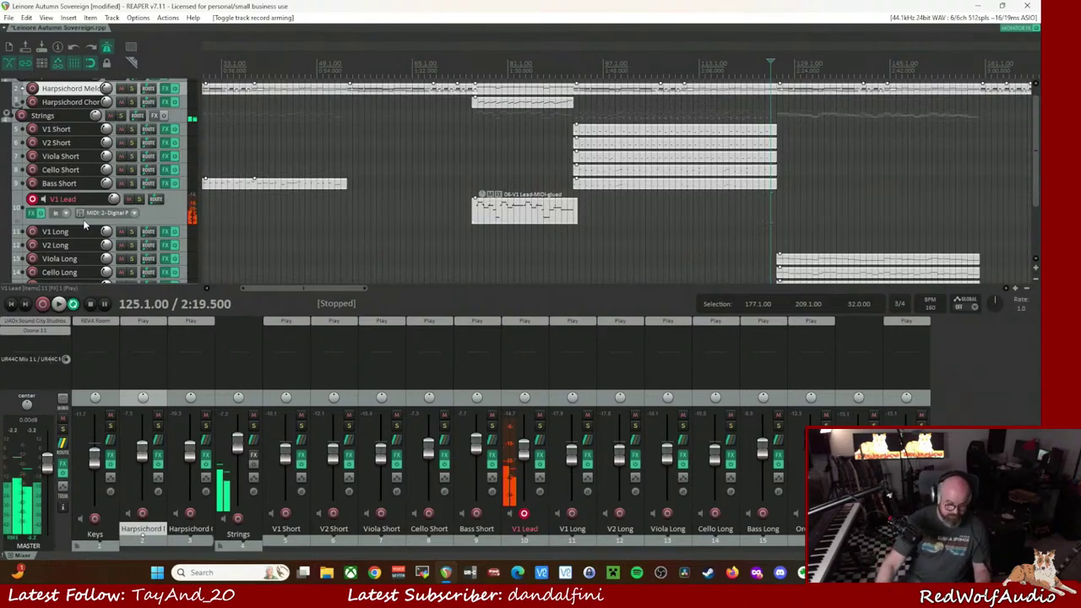
# - Bypass the master's UADx Sound City Studios and Ozone 11 effects and briefly play the song from measure 99
pyautogui.keyDown('shift'); pyautogui.click(41, 322); pyautogui.keyUp('shift')
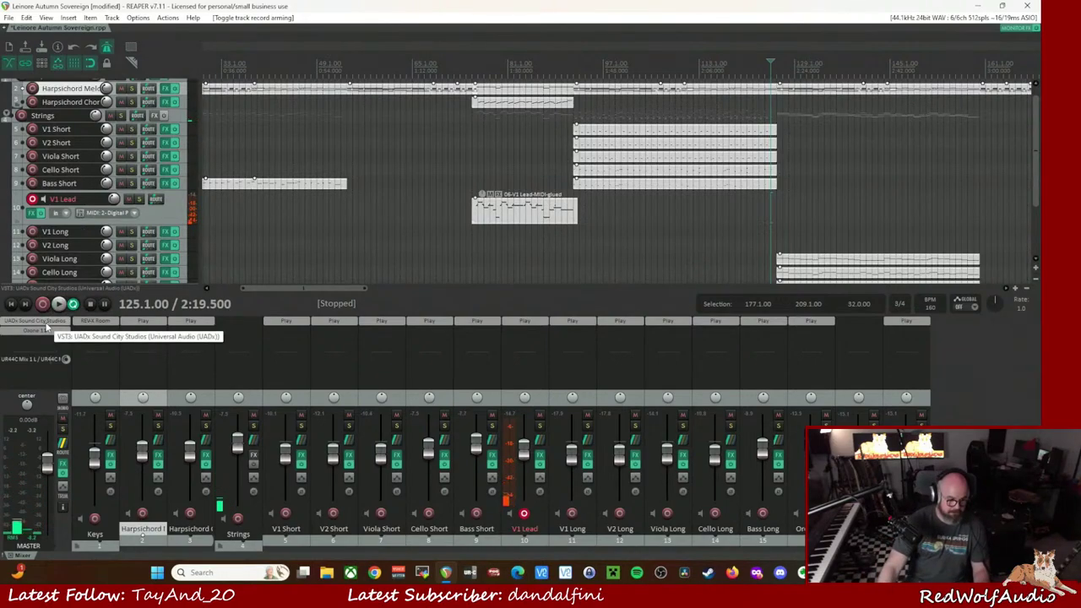
pyautogui.keyDown('shift'); pyautogui.click(44, 331); pyautogui.keyUp('shift')
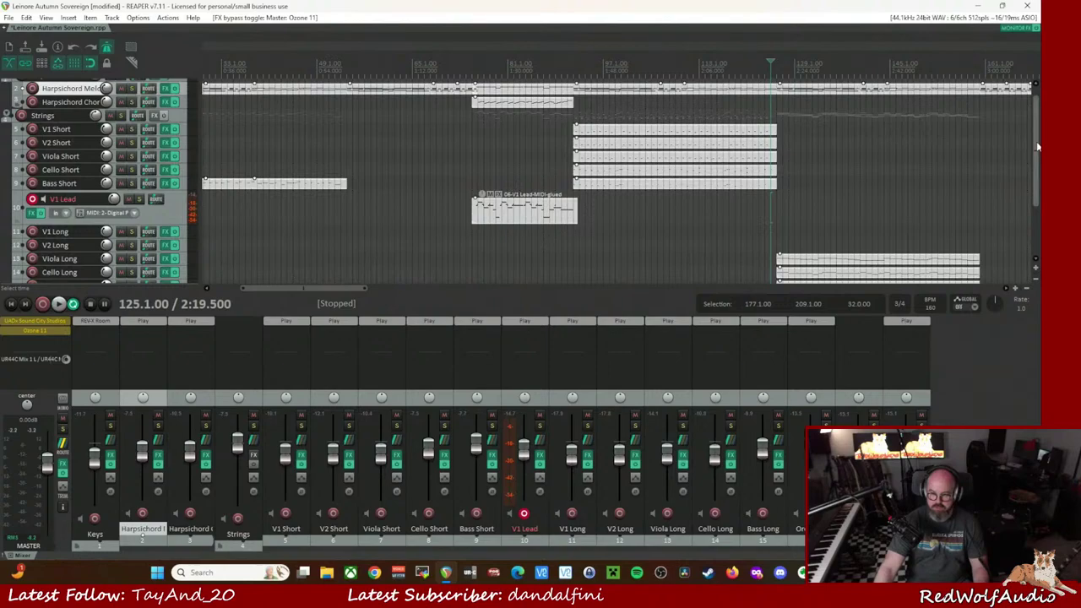
pyautogui.scroll(-3, 1039, 147)
pyautogui.click(614, 68)
pyautogui.press('space')
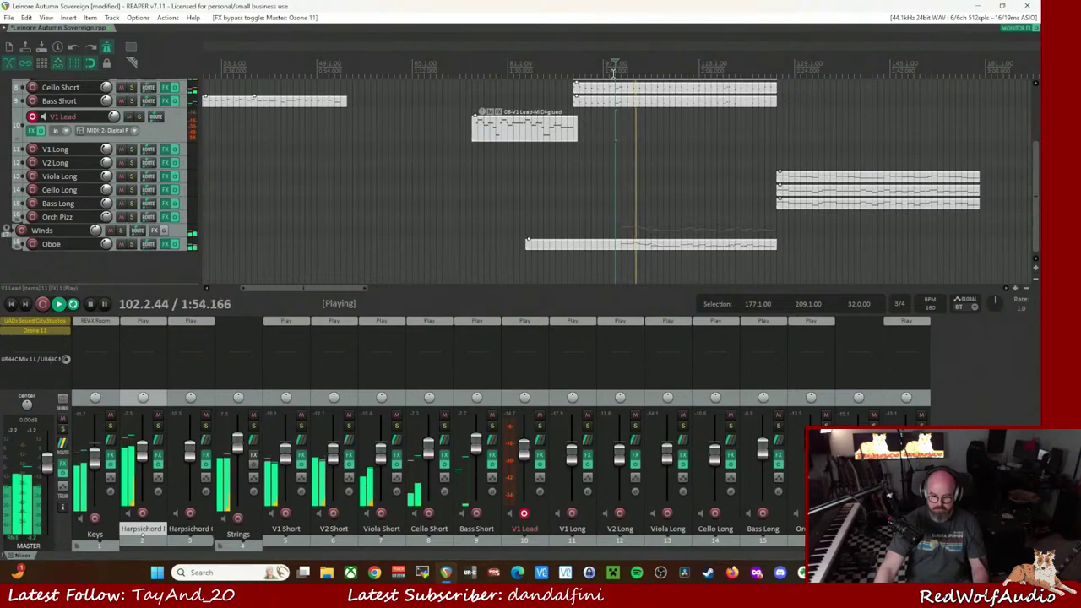
pyautogui.press('space')
# - Record a new MIDI part on the V1 Lead track from measure 125 to about measure 148 and keep the take
pyautogui.moveTo(1029, 167); pyautogui.dragTo(1031, 108)
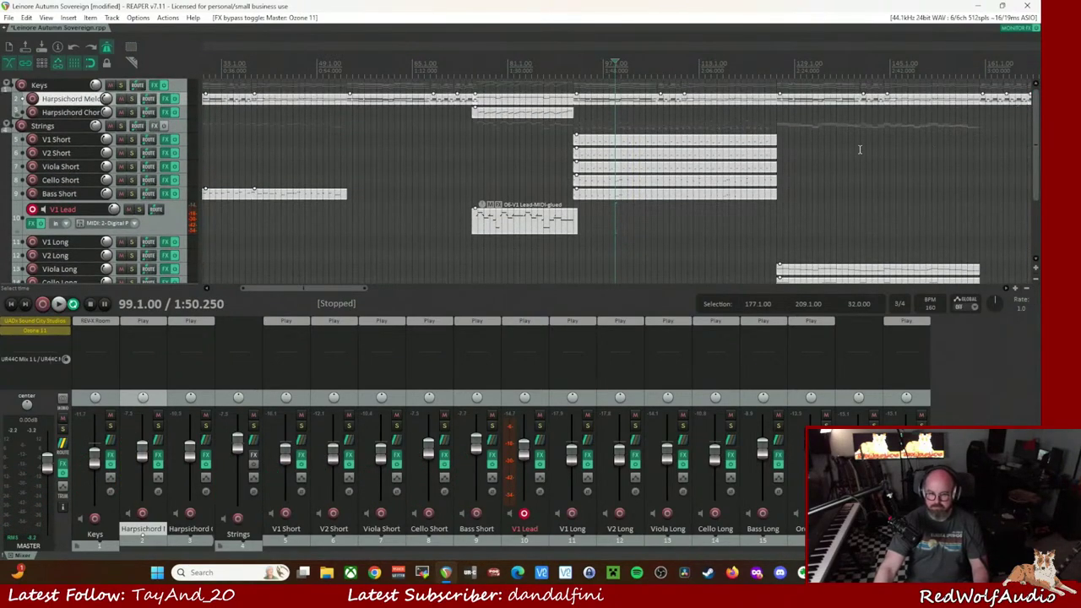
pyautogui.click(770, 87)
pyautogui.press('space')
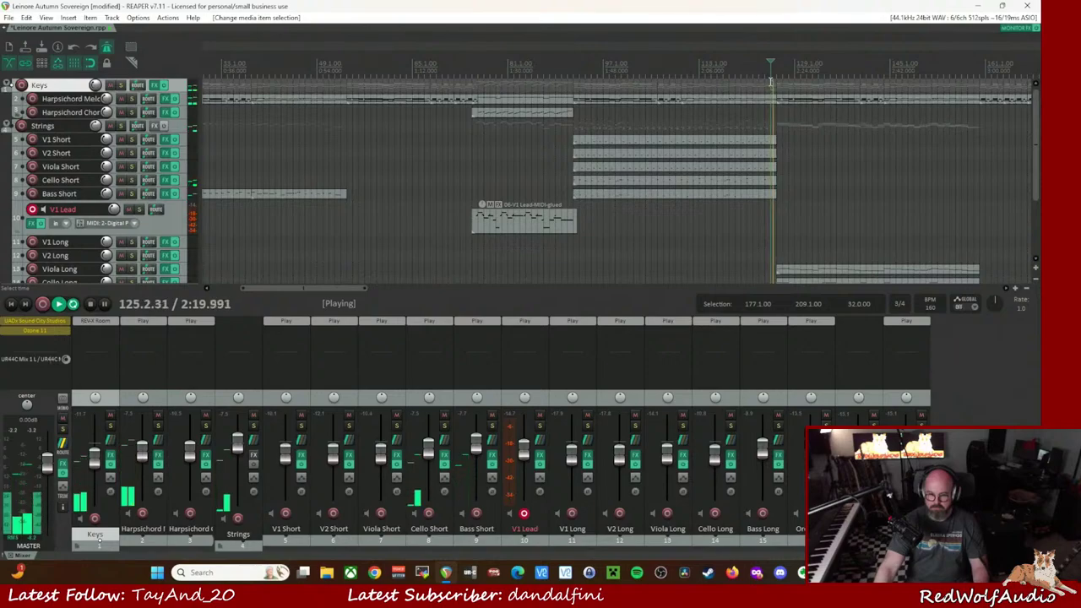
pyautogui.press('space')
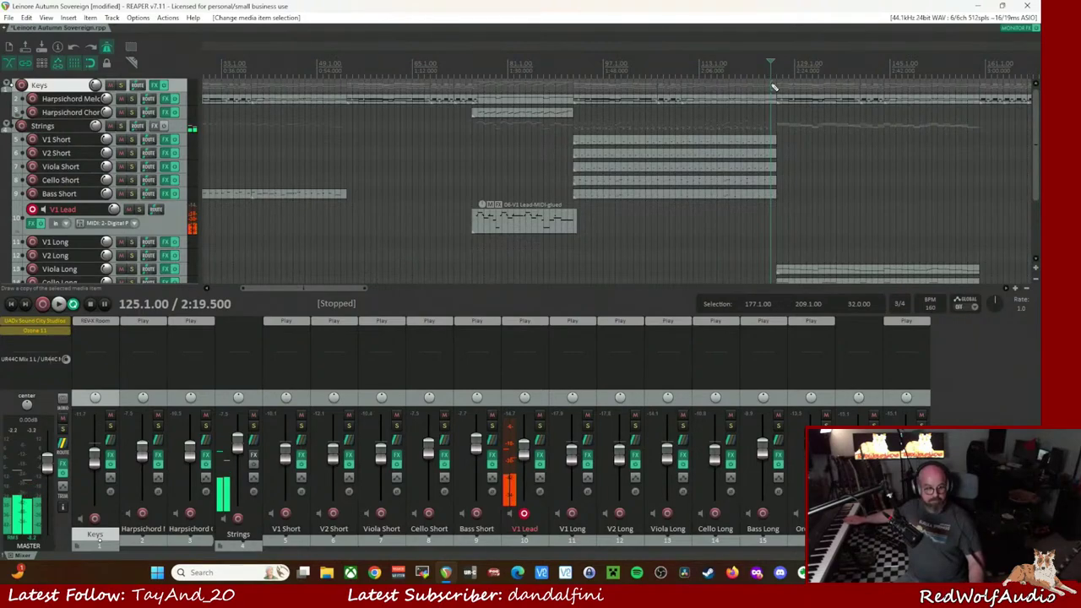
pyautogui.hotkey('ctrl', 'r')
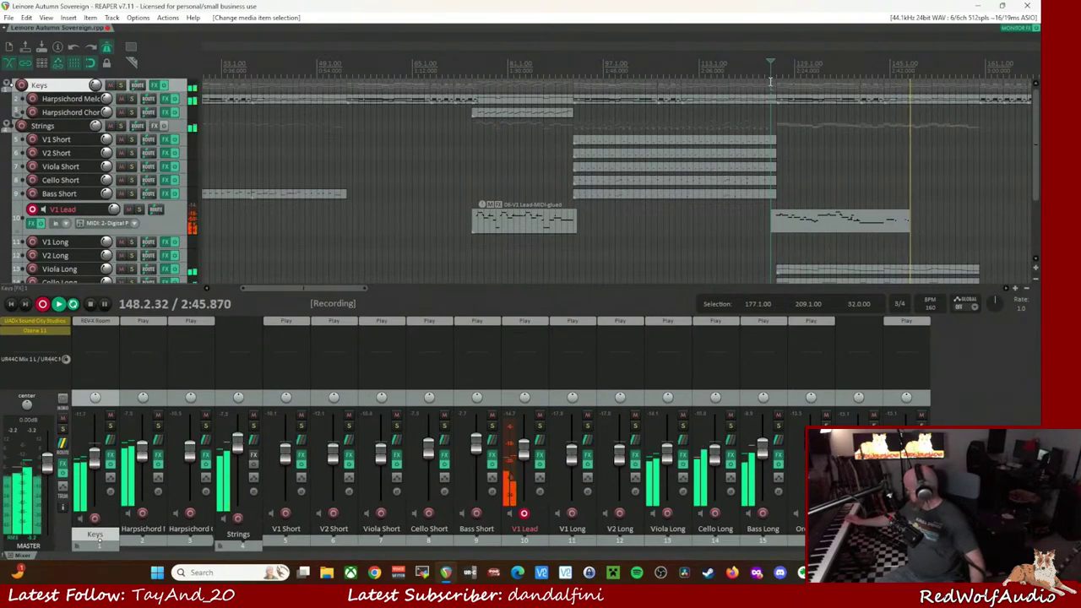
pyautogui.press('space')
pyautogui.press('Return')
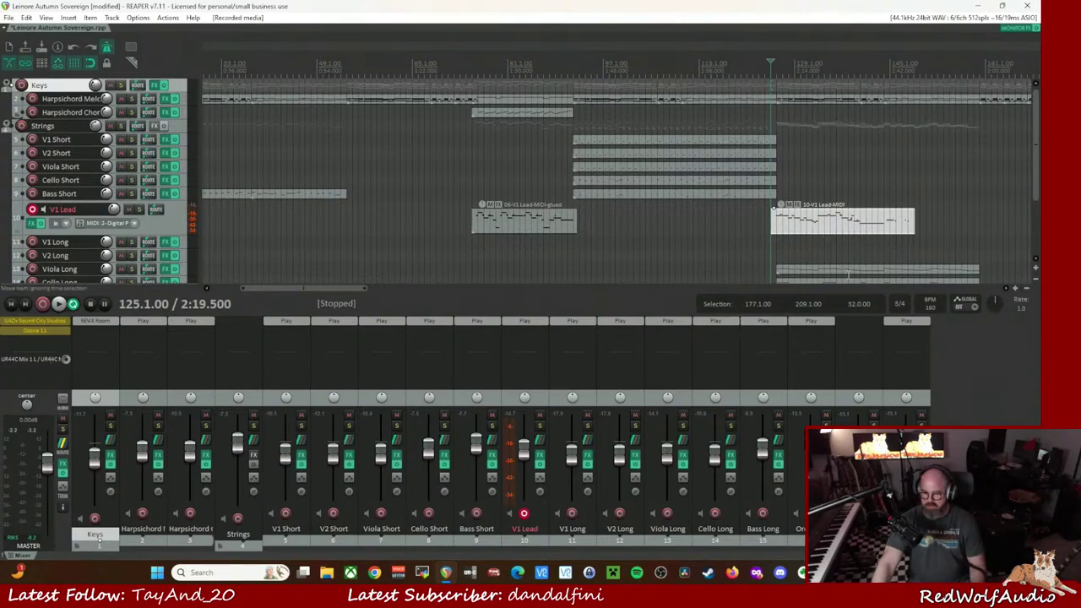
# - Quantize position and length of all notes in the recorded V1 Lead item to a 1/8 grid and 1/4 length at 100% strength
pyautogui.doubleClick(872, 233)
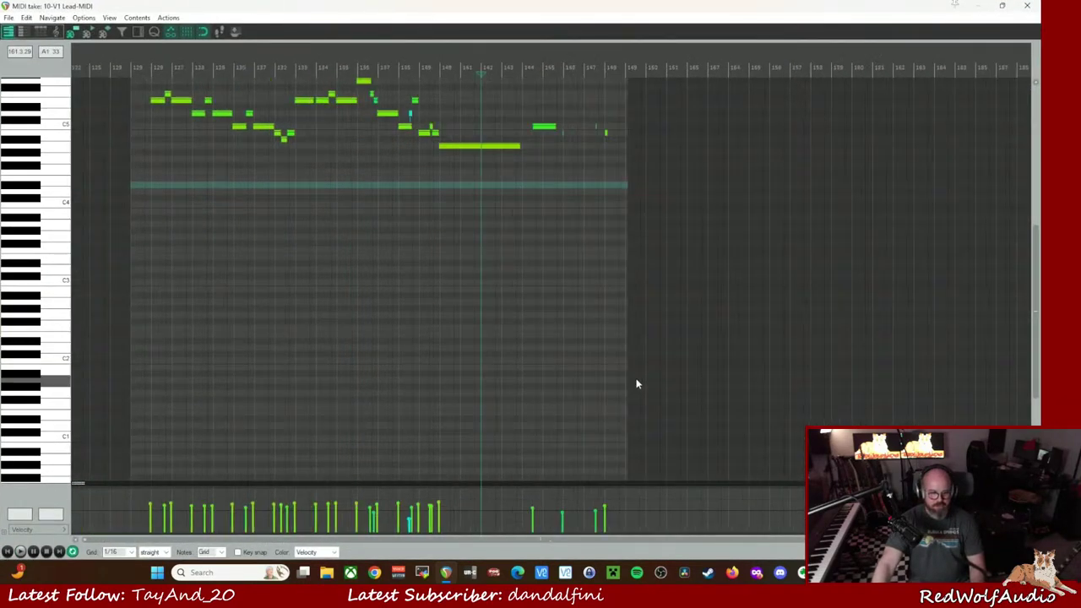
pyautogui.click(637, 387)
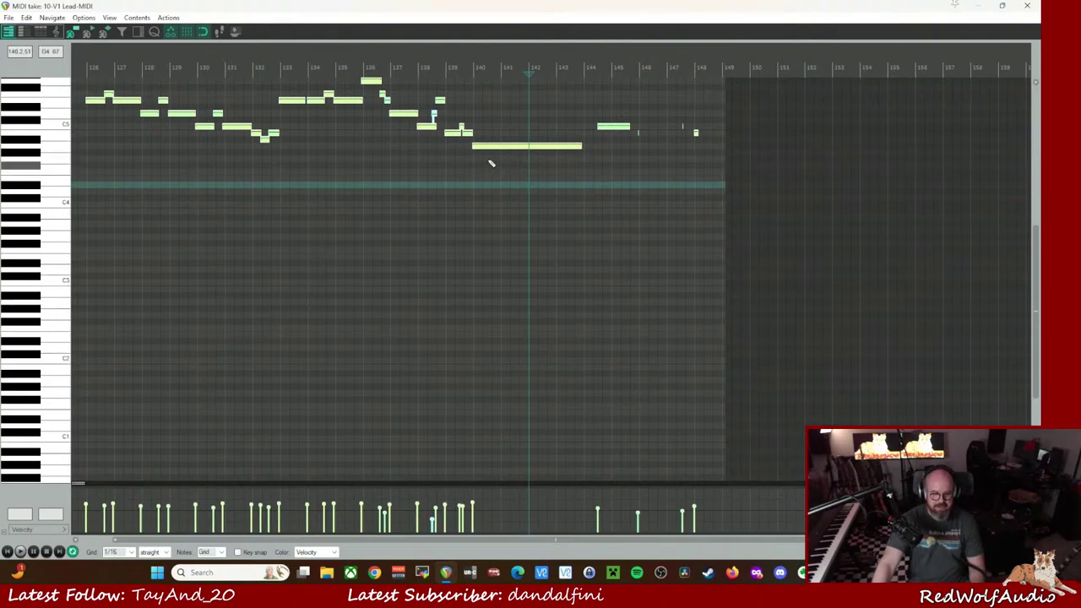
pyautogui.hotkey('ctrl', 'q')
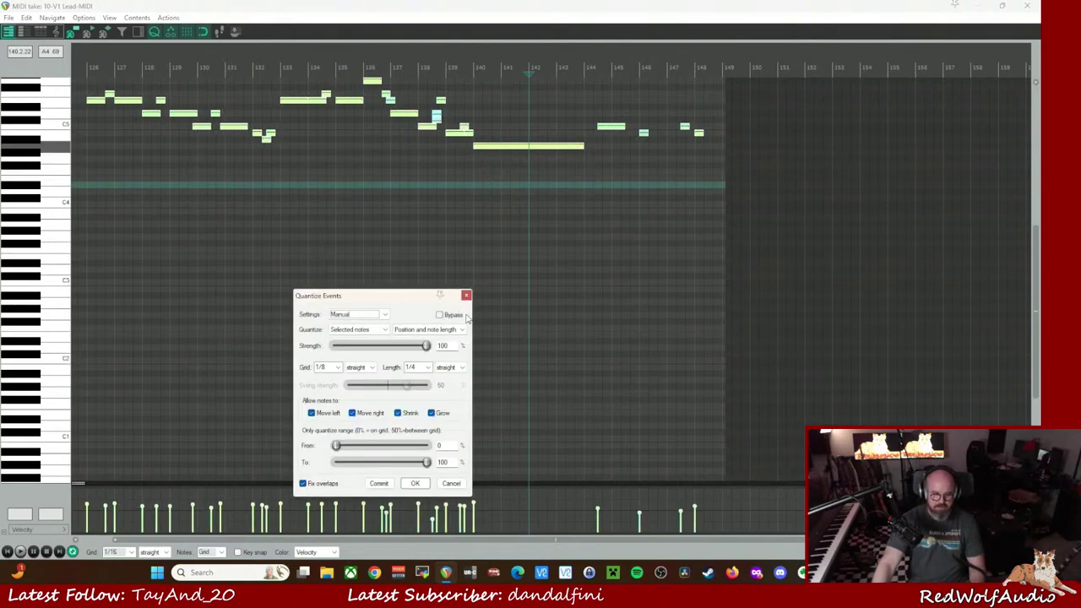
pyautogui.click(428, 368)
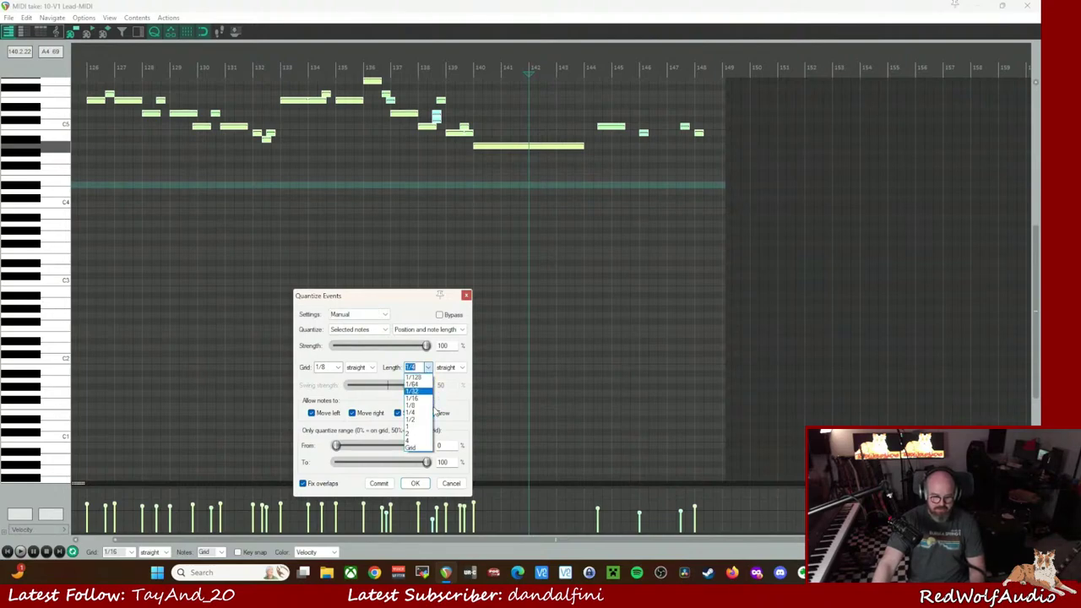
pyautogui.click(425, 407)
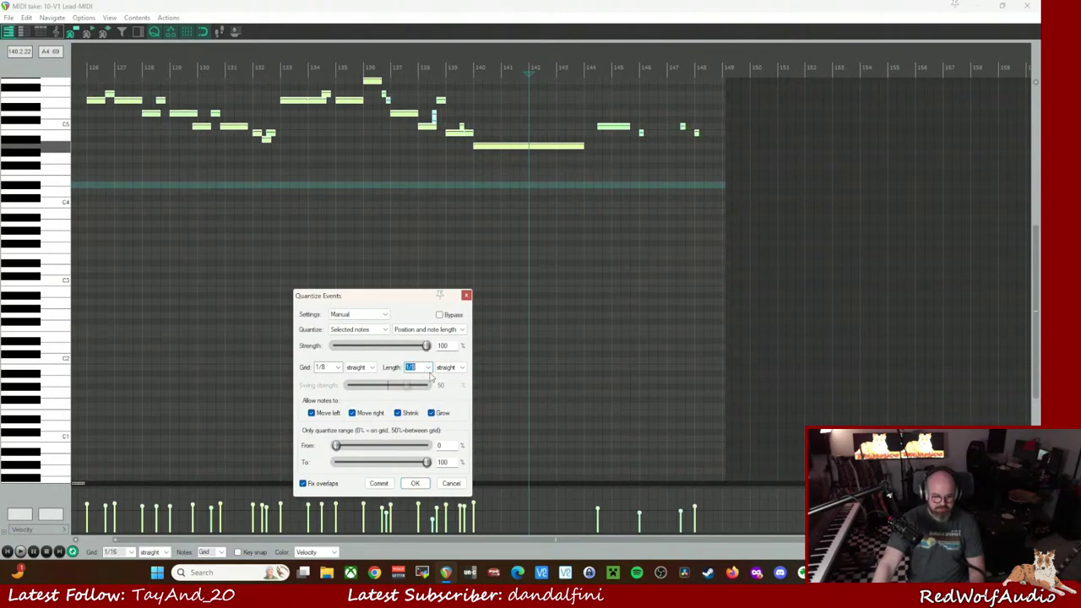
pyautogui.click(429, 368)
pyautogui.click(429, 412)
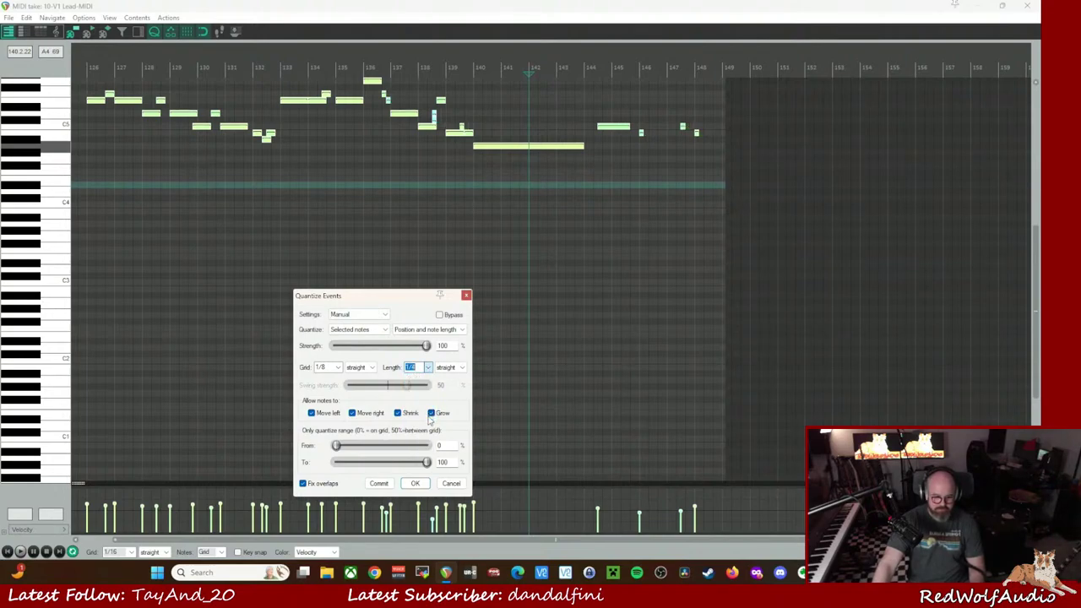
pyautogui.click(415, 484)
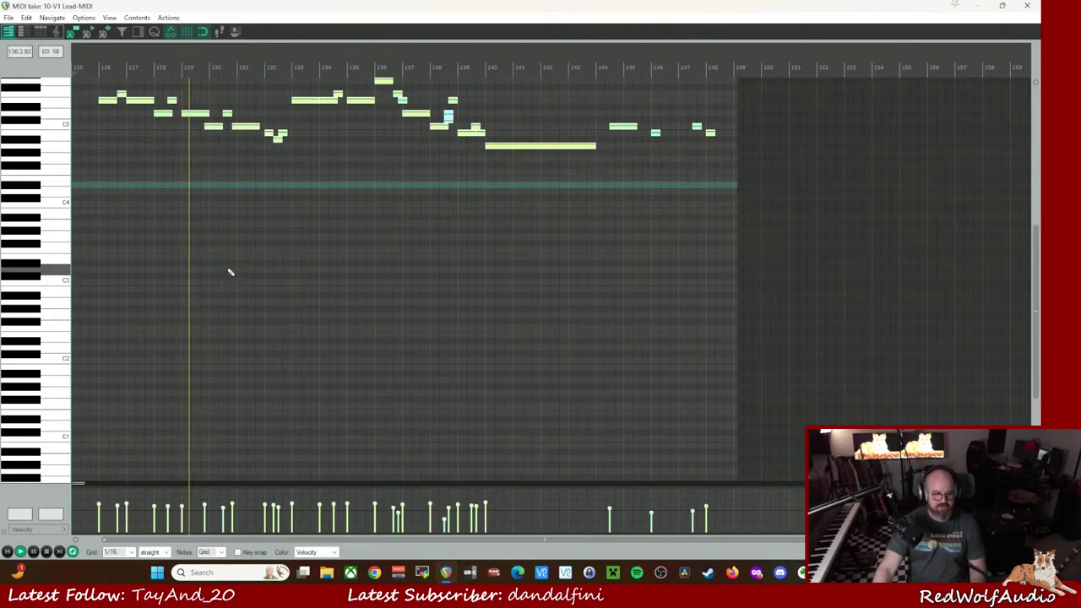
# - Move the E5 note in measure 128 later so it starts on beat 3
pyautogui.click(164, 70)
pyautogui.scroll(3, 292, 280)
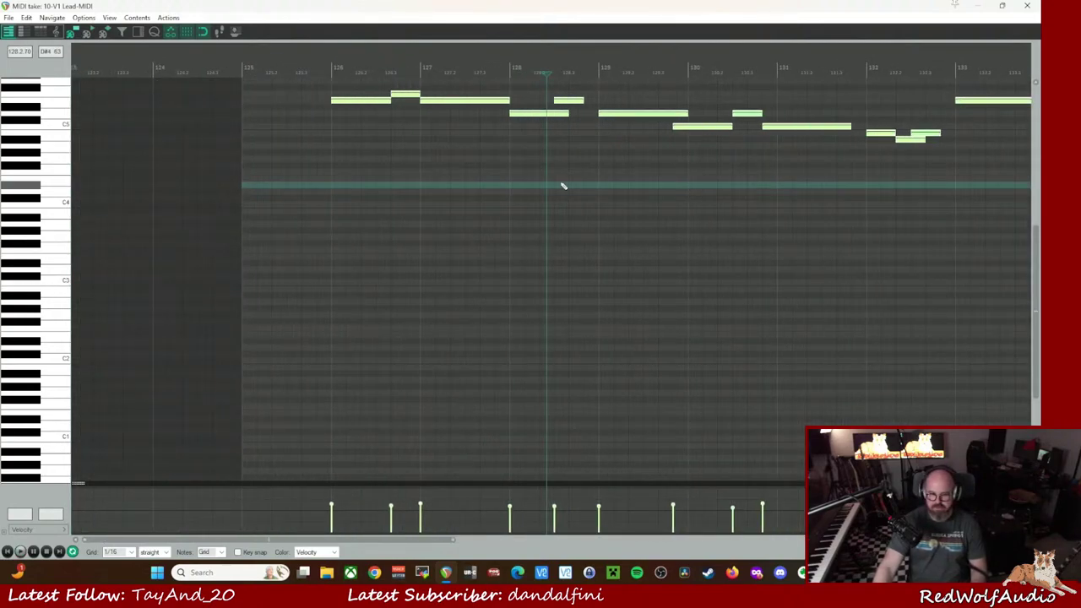
pyautogui.click(573, 103)
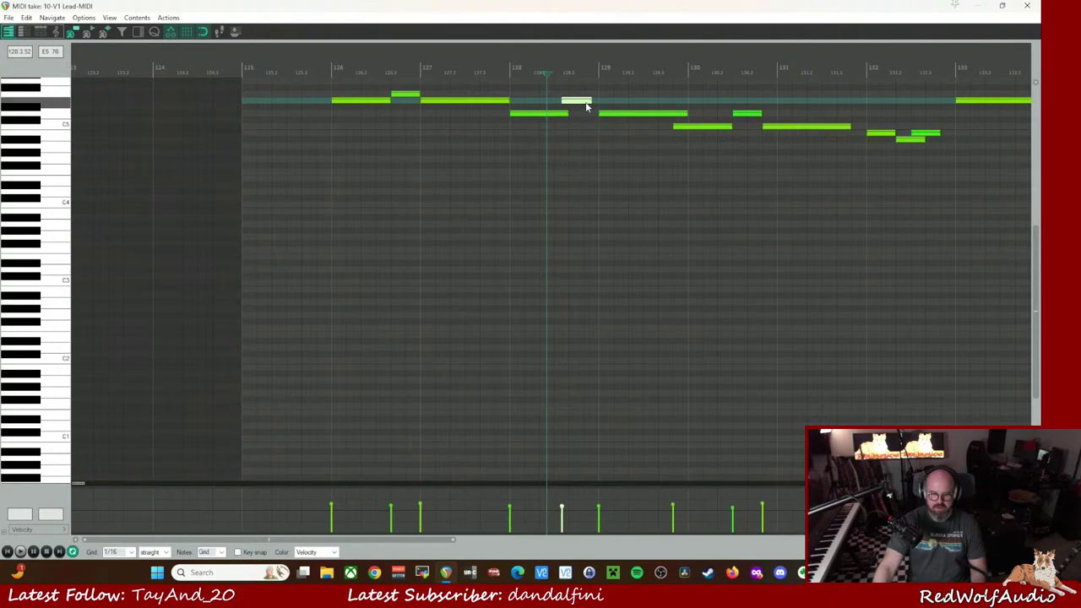
pyautogui.moveTo(584, 103); pyautogui.dragTo(592, 103)
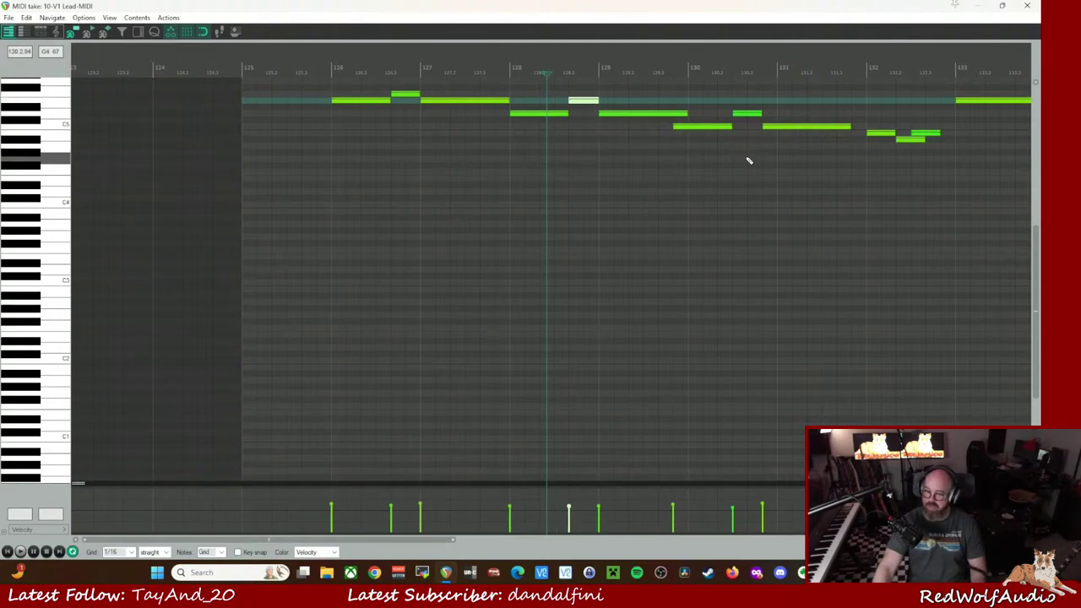
# - Shift the C5, D5 and C5 notes later together so the first starts at measure 130, and play the passage back
pyautogui.click(699, 126)
pyautogui.keyDown('ctrl'); pyautogui.click(754, 113); pyautogui.keyUp('ctrl')
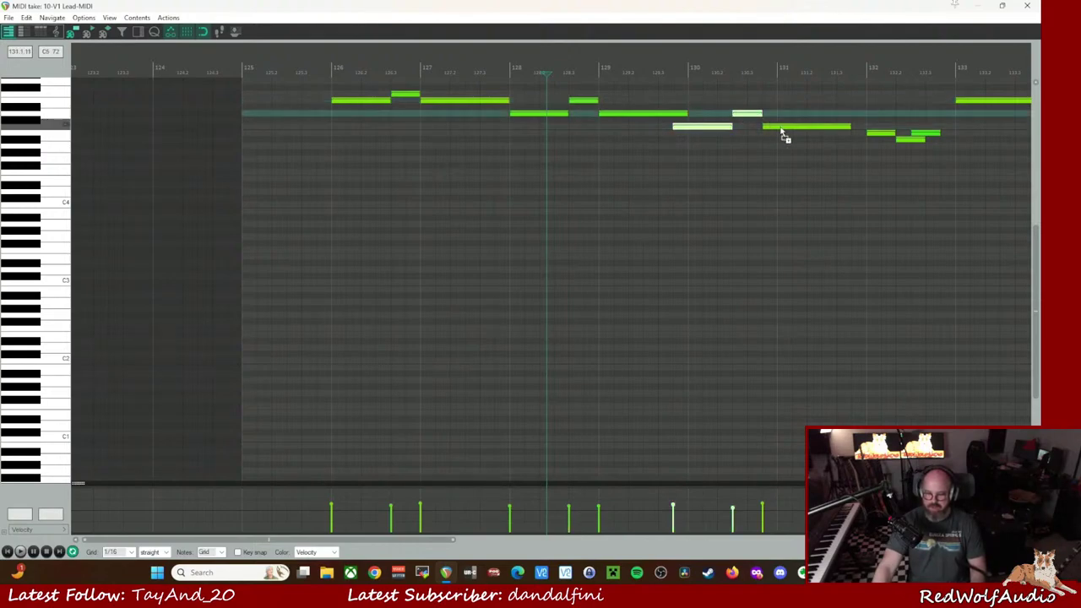
pyautogui.keyDown('ctrl'); pyautogui.click(783, 129); pyautogui.keyUp('ctrl')
pyautogui.moveTo(783, 131); pyautogui.dragTo(801, 131)
pyautogui.press('space')
pyautogui.moveTo(382, 545); pyautogui.dragTo(467, 545)
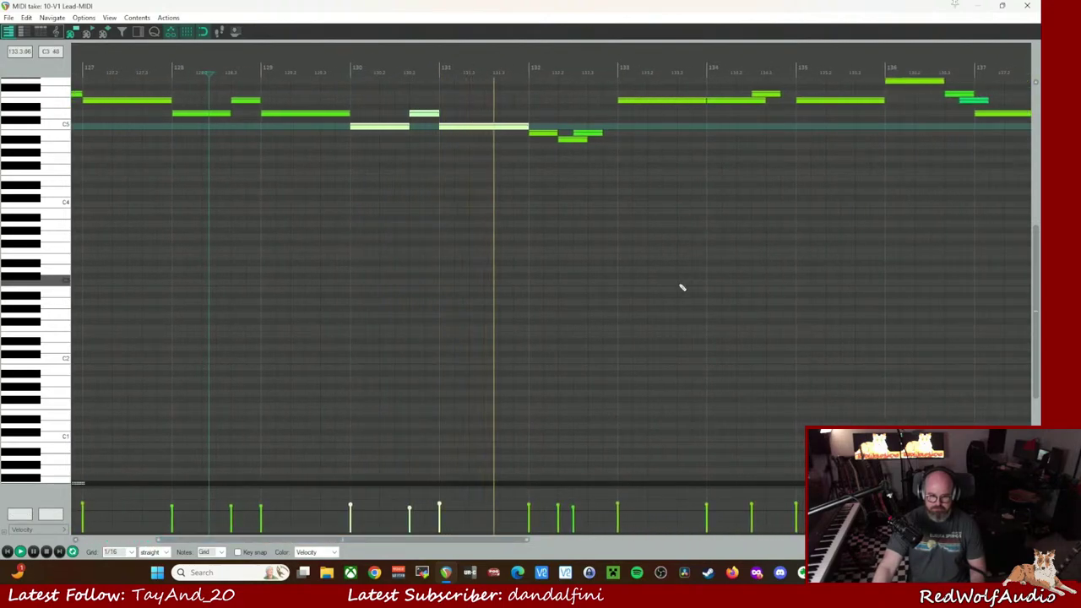
pyautogui.press('space')
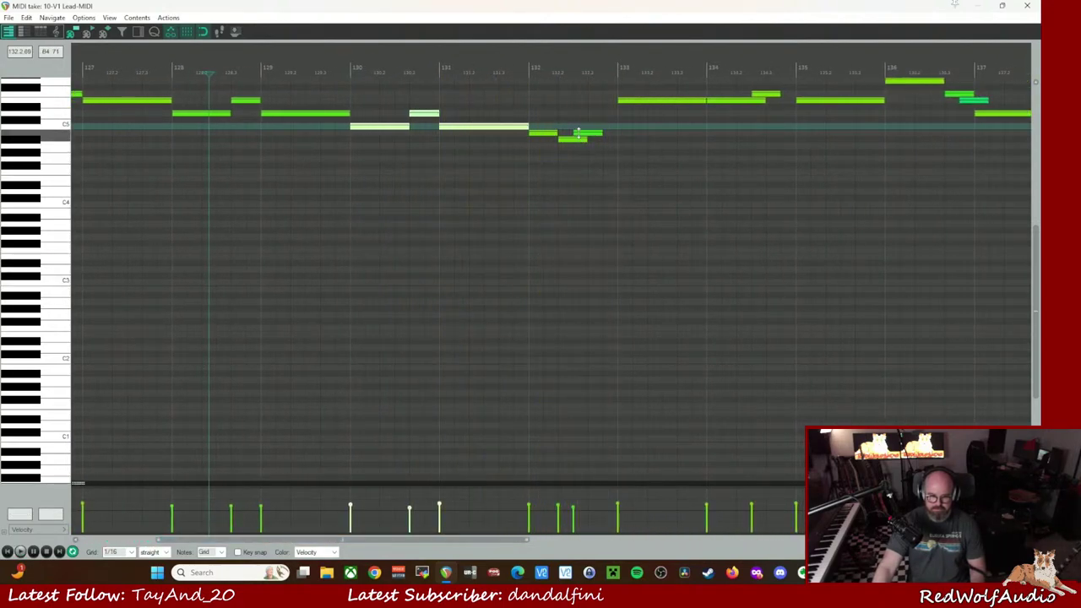
# - Move the last B4 note in measure 132 and the F5 note in measure 134 later to start on beat 3
pyautogui.click(587, 134)
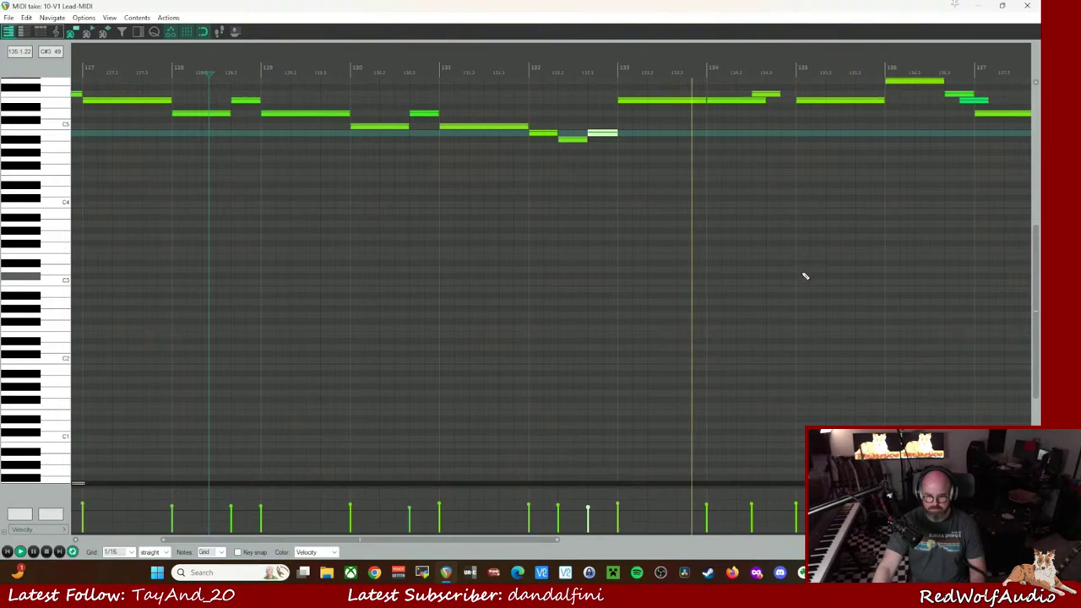
pyautogui.press('space')
pyautogui.click(770, 96)
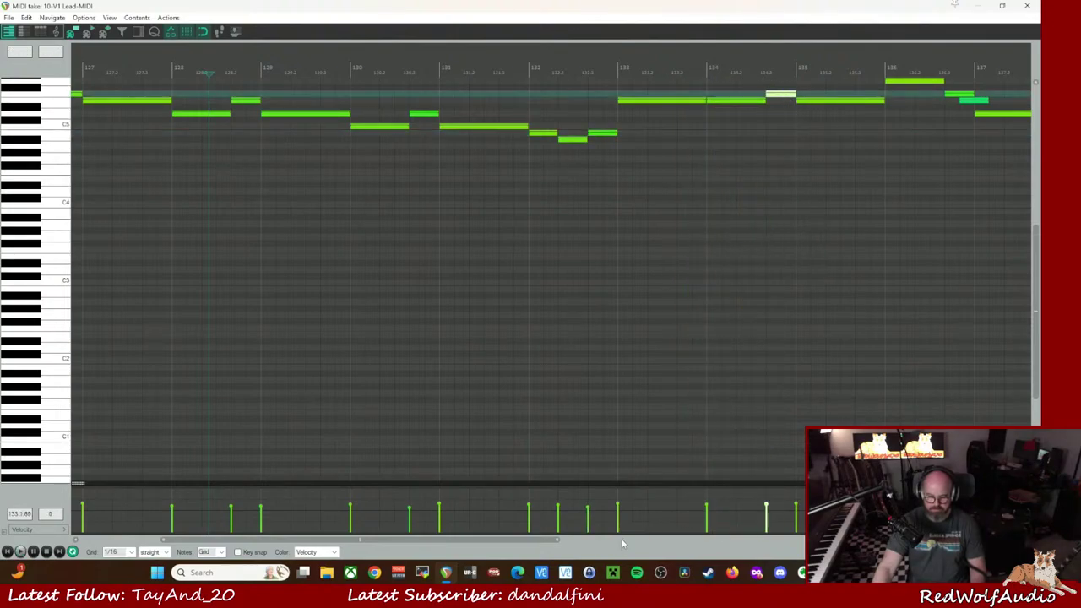
# - Shorten the F5 and E5 notes closing measure 136 so they do not overlap and end at measure 137, checking by playback
pyautogui.moveTo(528, 534); pyautogui.dragTo(788, 532)
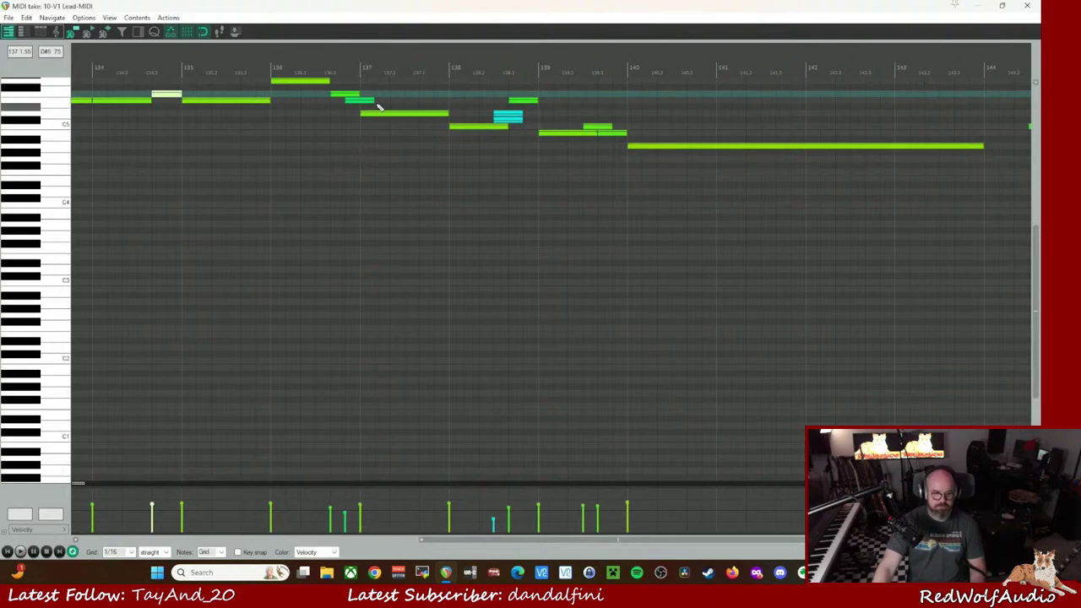
pyautogui.press('space')
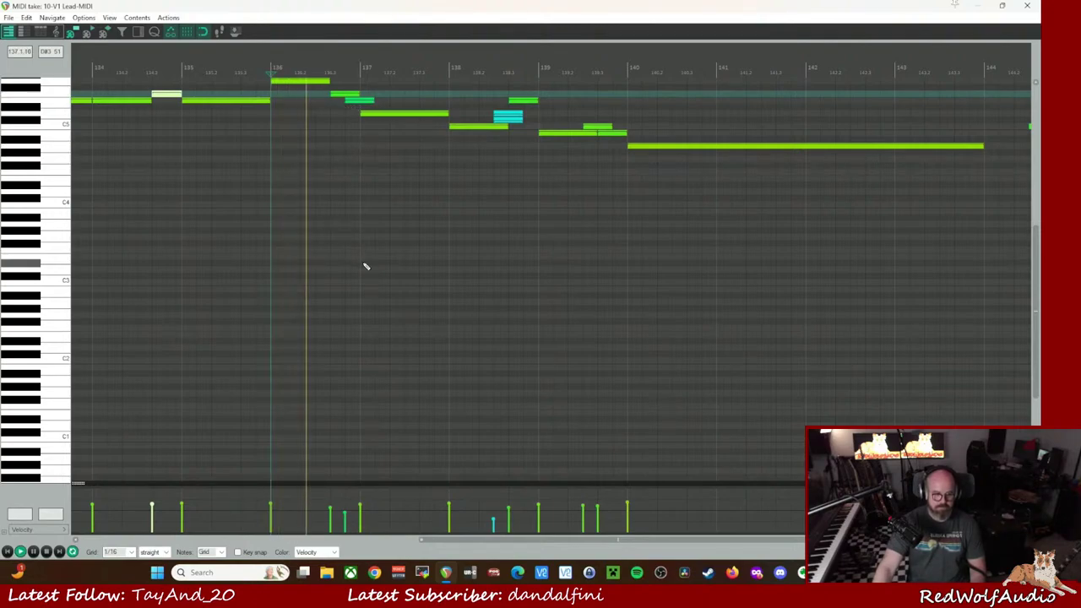
pyautogui.press('space')
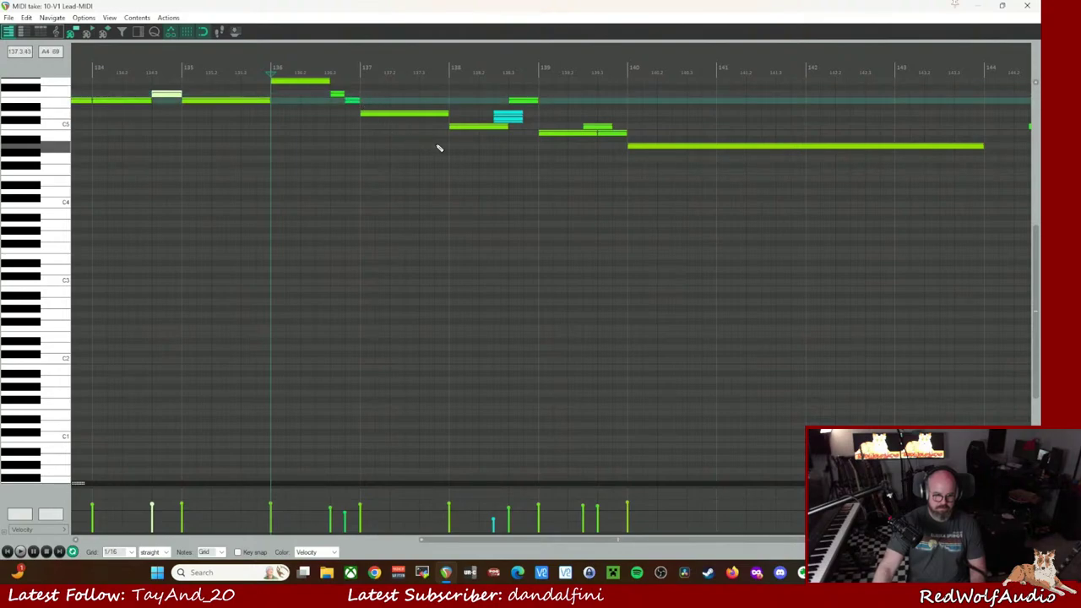
pyautogui.press('space')
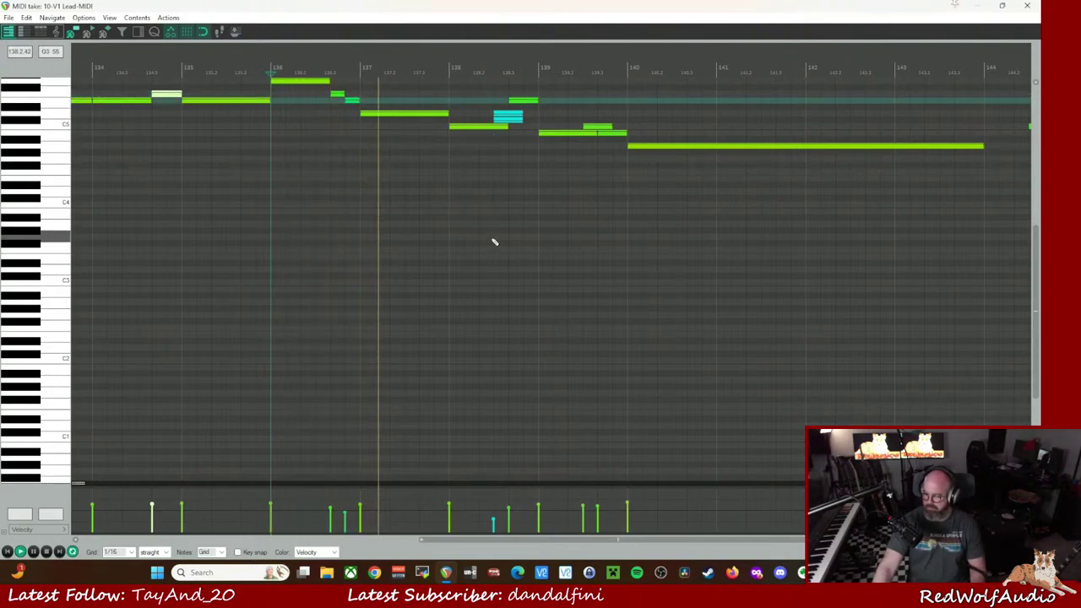
pyautogui.press('space')
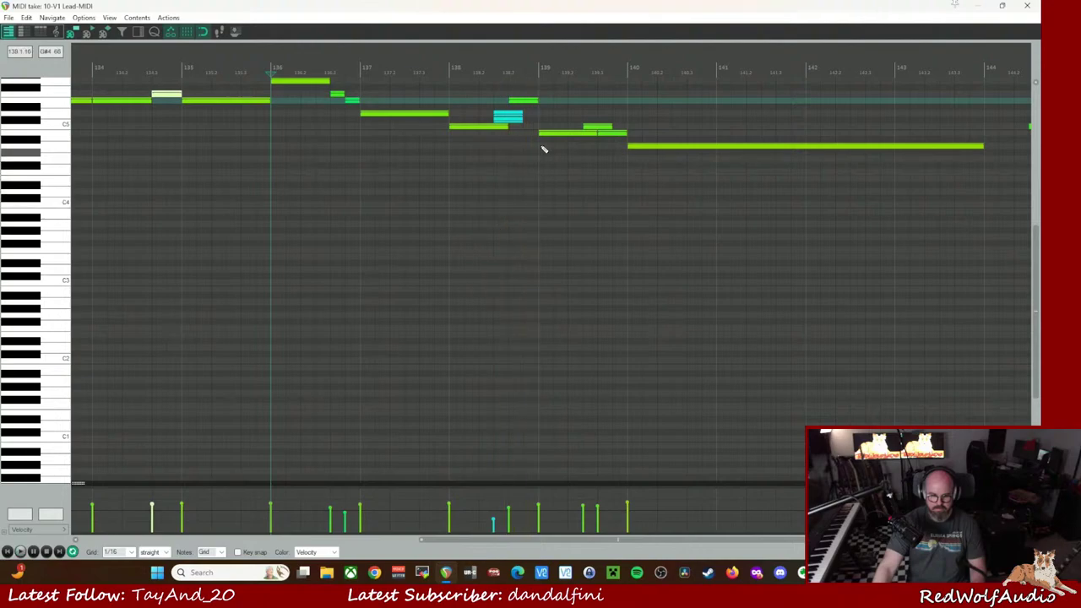
# - Delete the stray C#5 note in measure 138 and trim the C5 and D5 notes there so they do not overlap
pyautogui.doubleClick(511, 121)
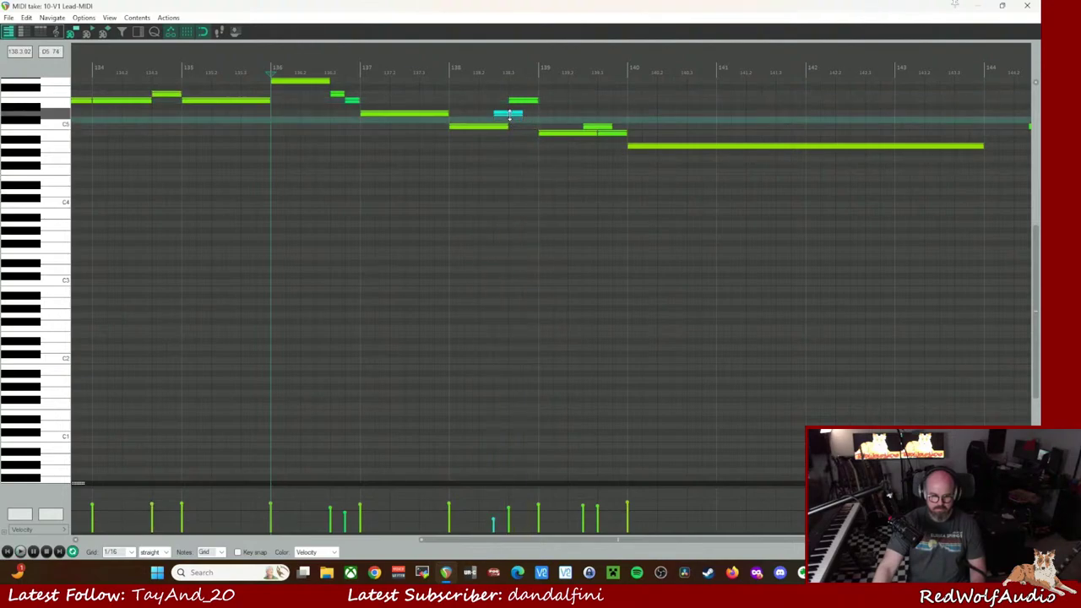
pyautogui.click(473, 127)
pyautogui.press('space')
pyautogui.press('space')
pyautogui.moveTo(506, 127)
pyautogui.mouseDown()
pyautogui.moveTo(495, 127)
pyautogui.moveTo(507, 113)
pyautogui.mouseUp()
pyautogui.press('space')
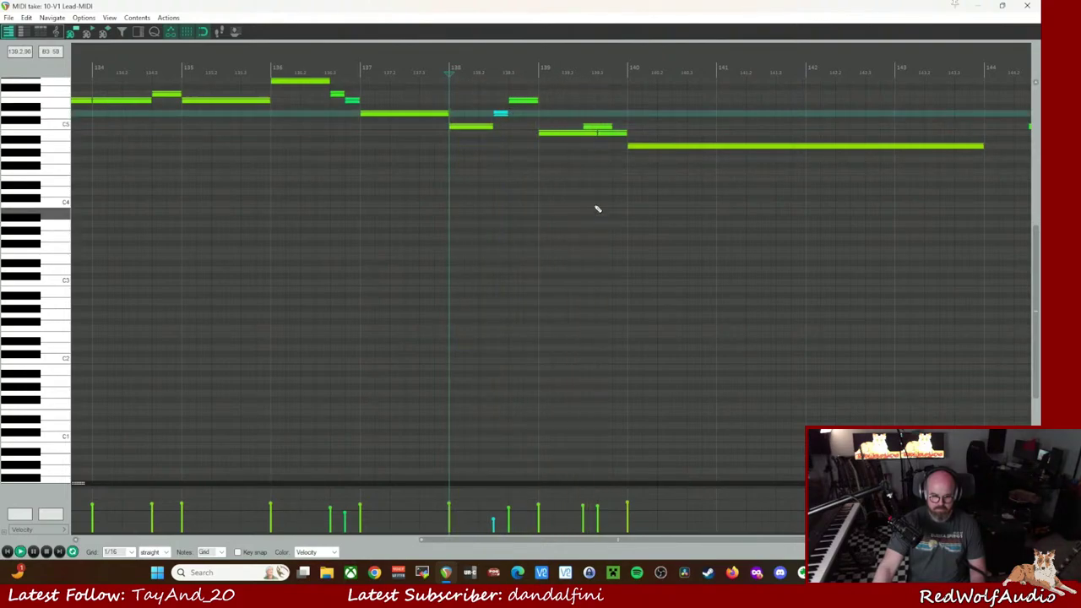
# - Adjust the C5 and following B4 notes in measure 139 so they meet without overlapping, check by playback, and close the note editor
pyautogui.press('space')
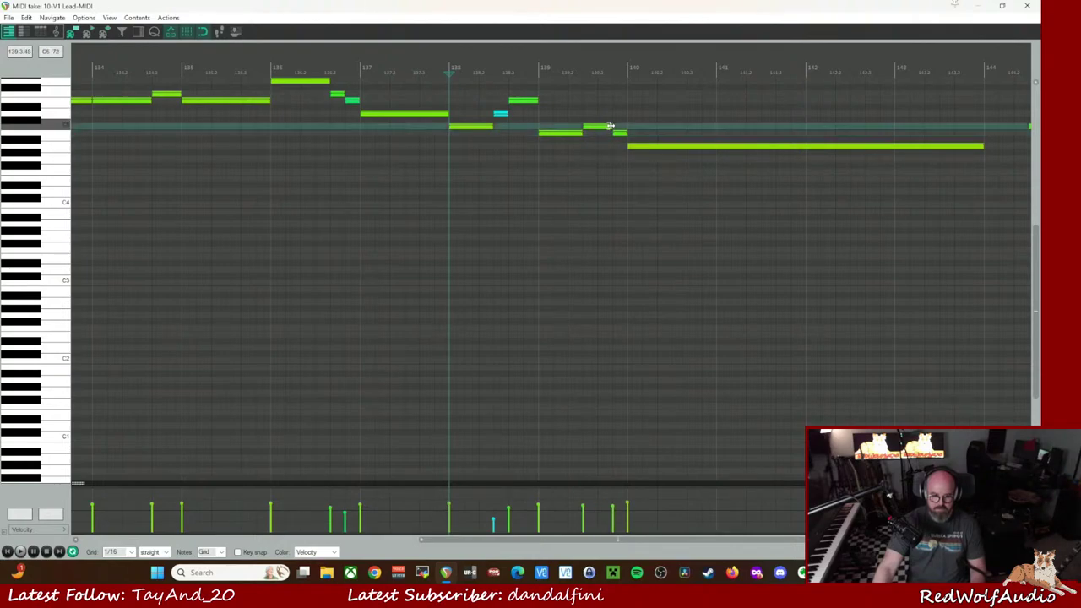
pyautogui.moveTo(614, 133); pyautogui.dragTo(603, 133)
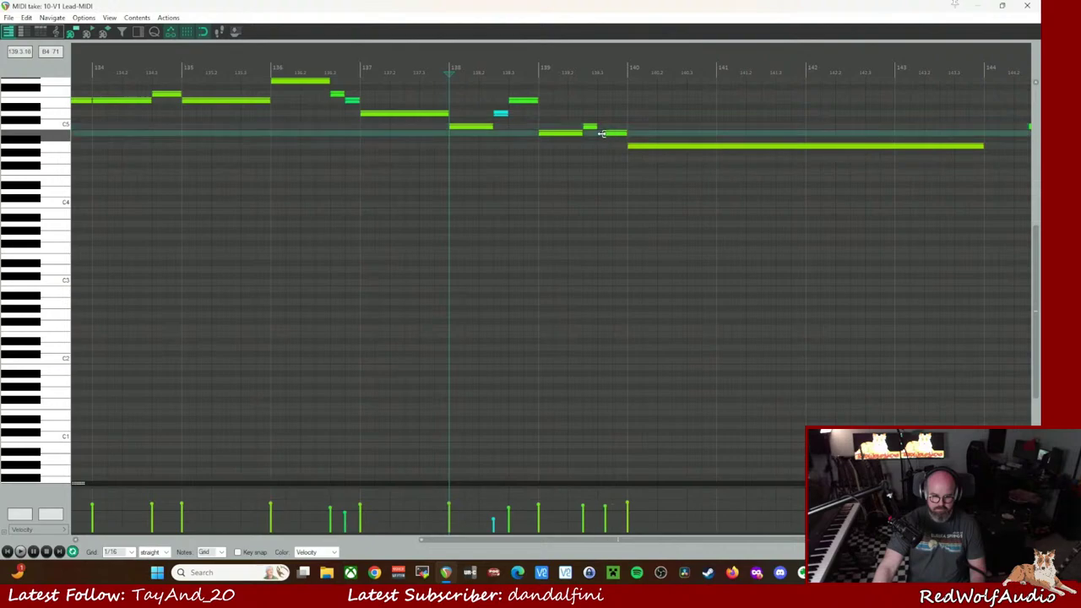
pyautogui.press('space')
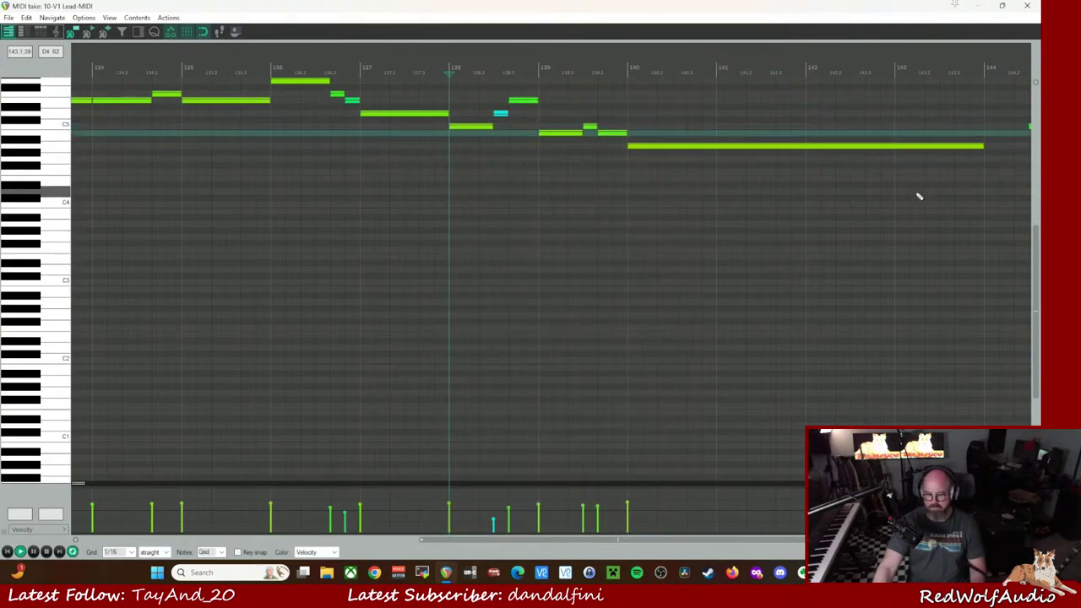
pyautogui.press('space')
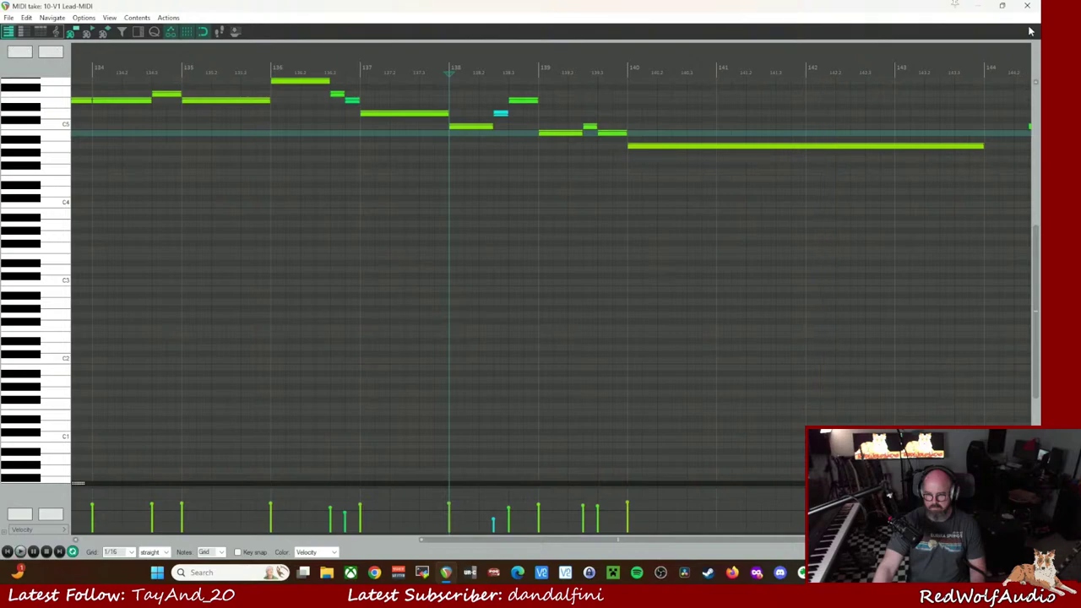
pyautogui.click(1027, 6)
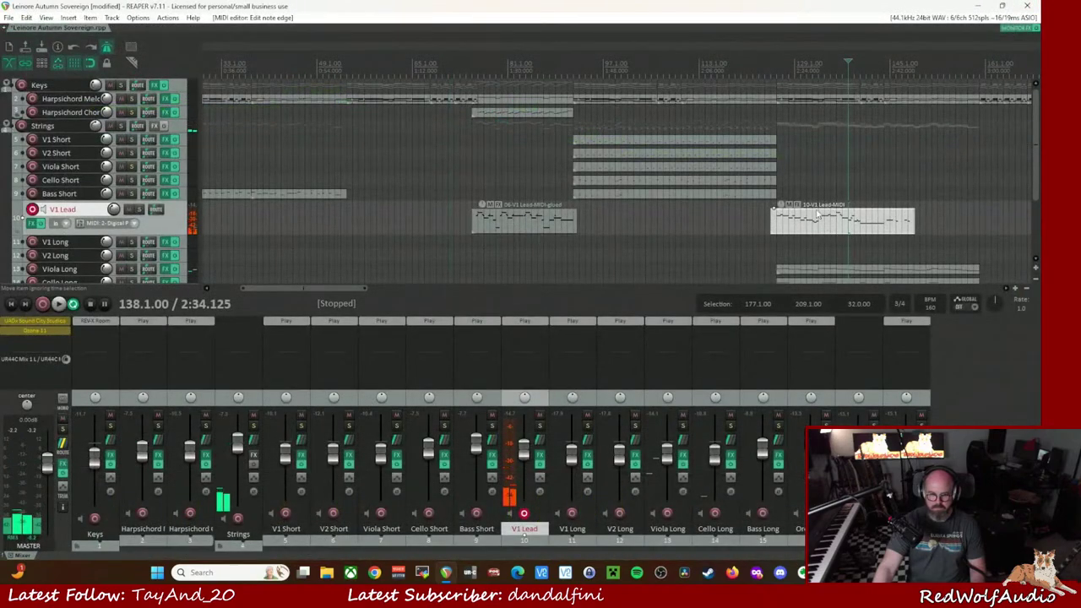
# - Split the V1 Lead item at measure 144 and delete the part after the split
pyautogui.click(891, 237)
pyautogui.scroll(6, 891, 237)
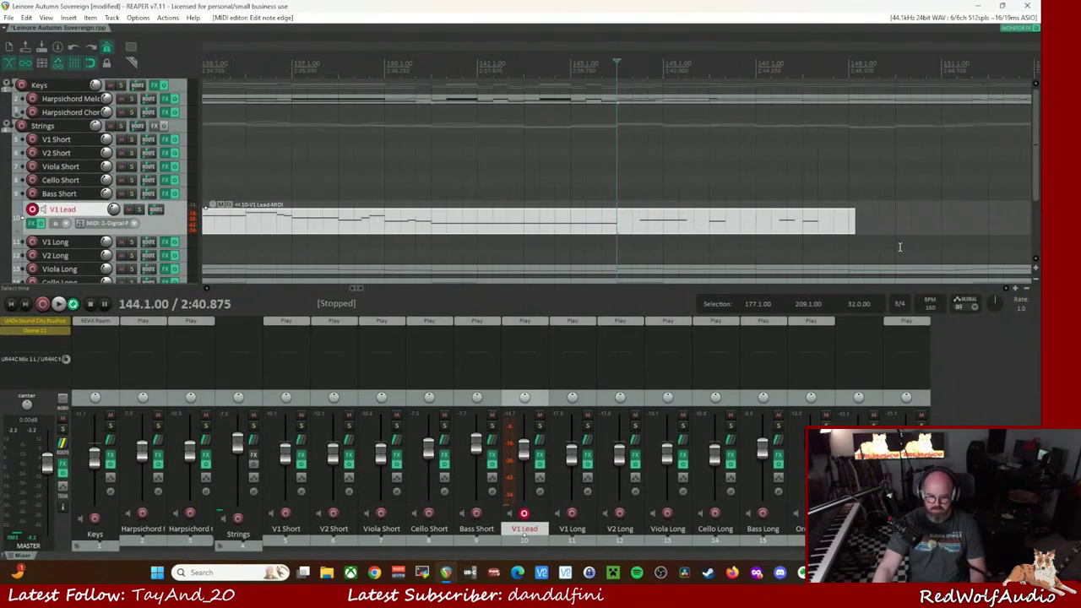
pyautogui.scroll(-2, 899, 247)
pyautogui.press('s')
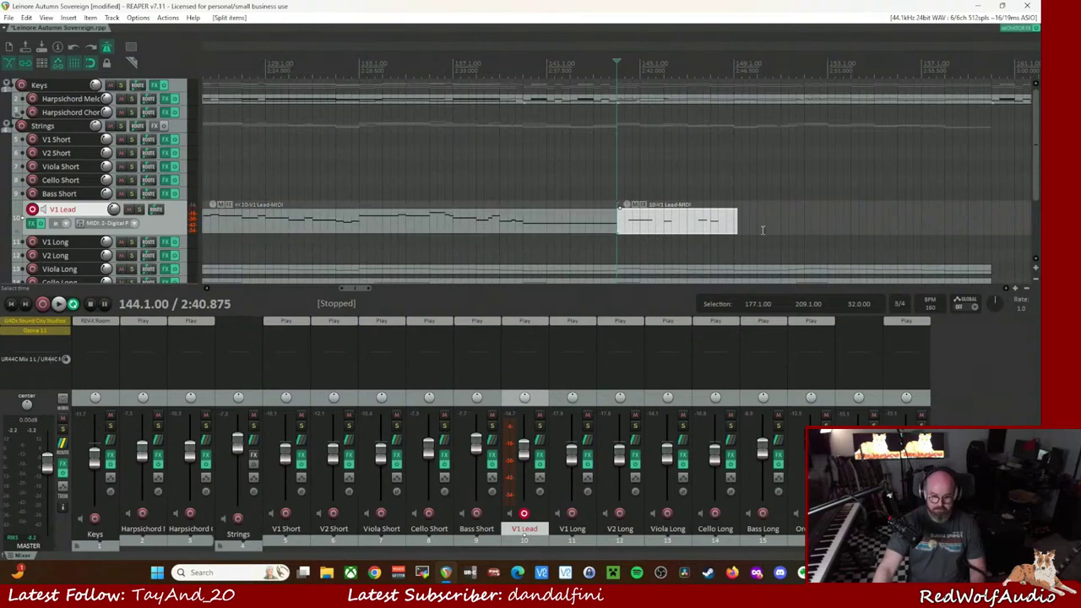
pyautogui.click(673, 221)
pyautogui.press('Delete')
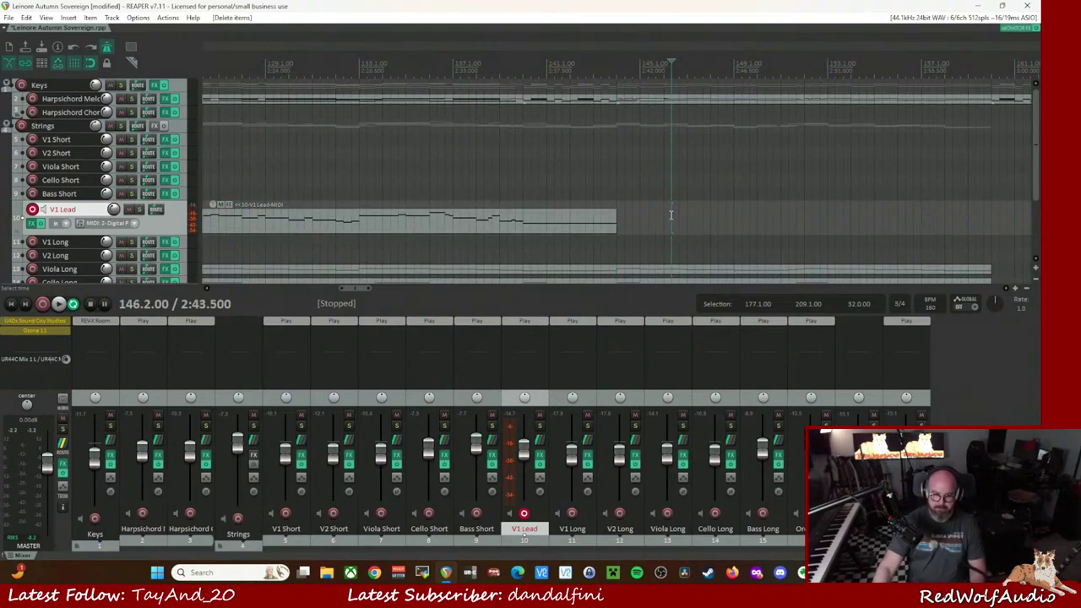
pyautogui.click(616, 75)
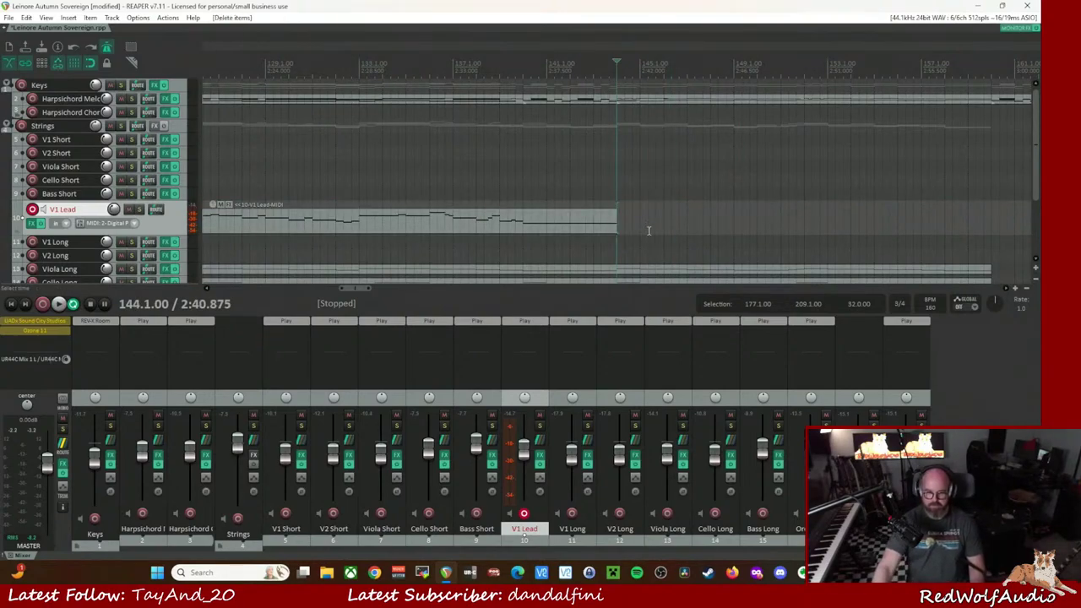
# - Play the oboe passage from measure 105 to find the phrase boundary, and split the Oboe item at measure 110
pyautogui.moveTo(1032, 145); pyautogui.dragTo(1032, 224)
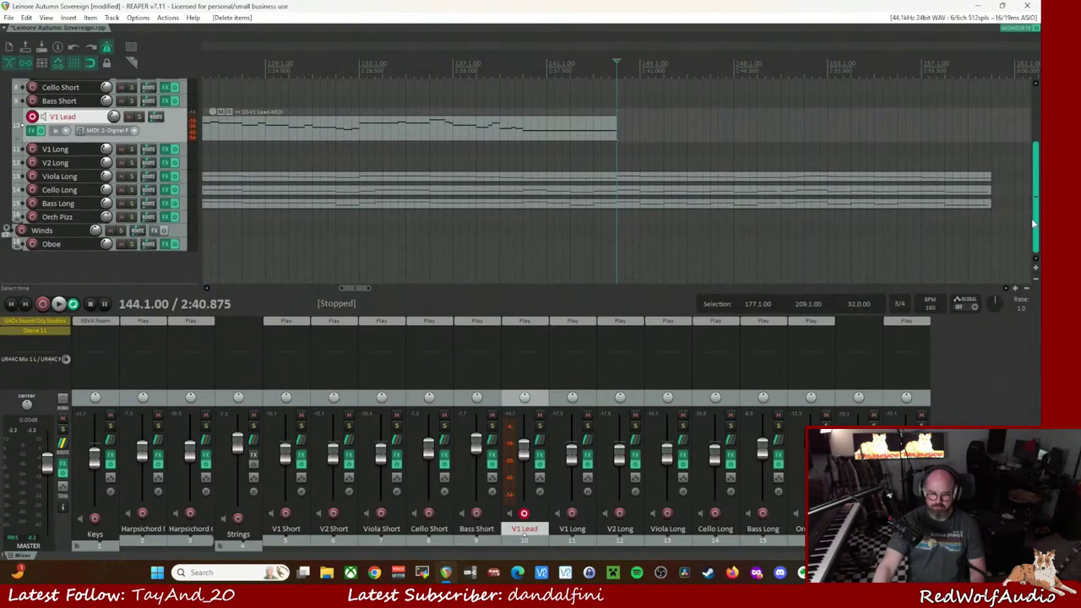
pyautogui.scroll(-5, 363, 242)
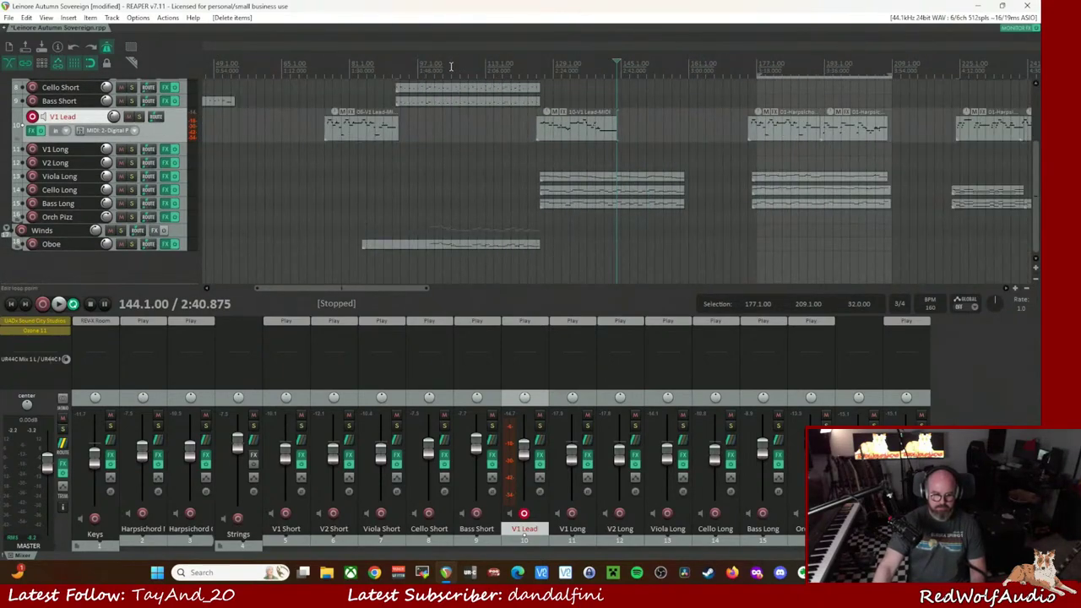
pyautogui.click(449, 68)
pyautogui.press('space')
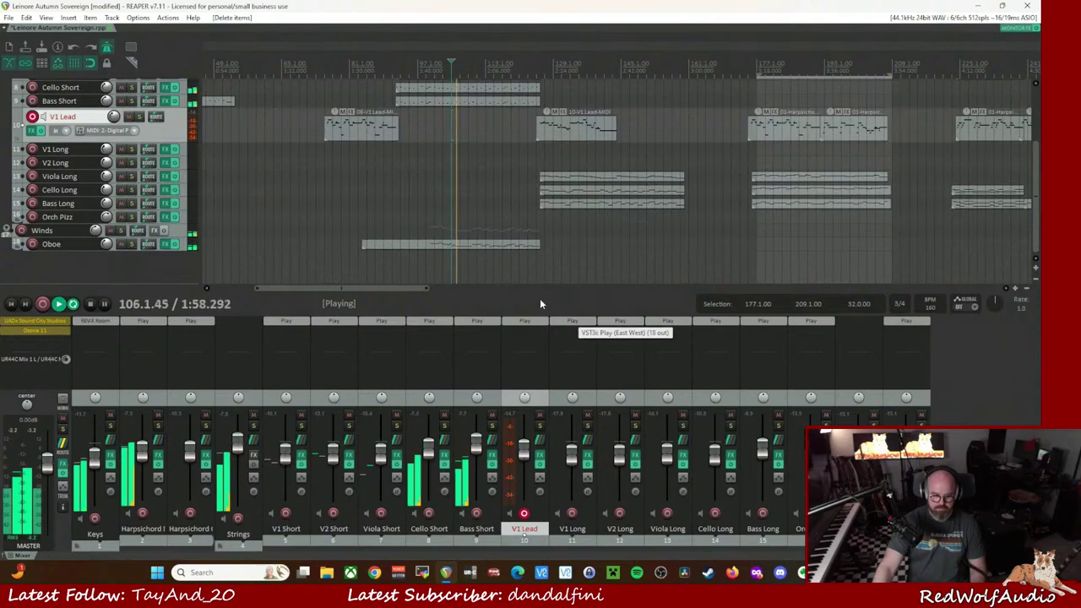
pyautogui.scroll(5, 466, 256)
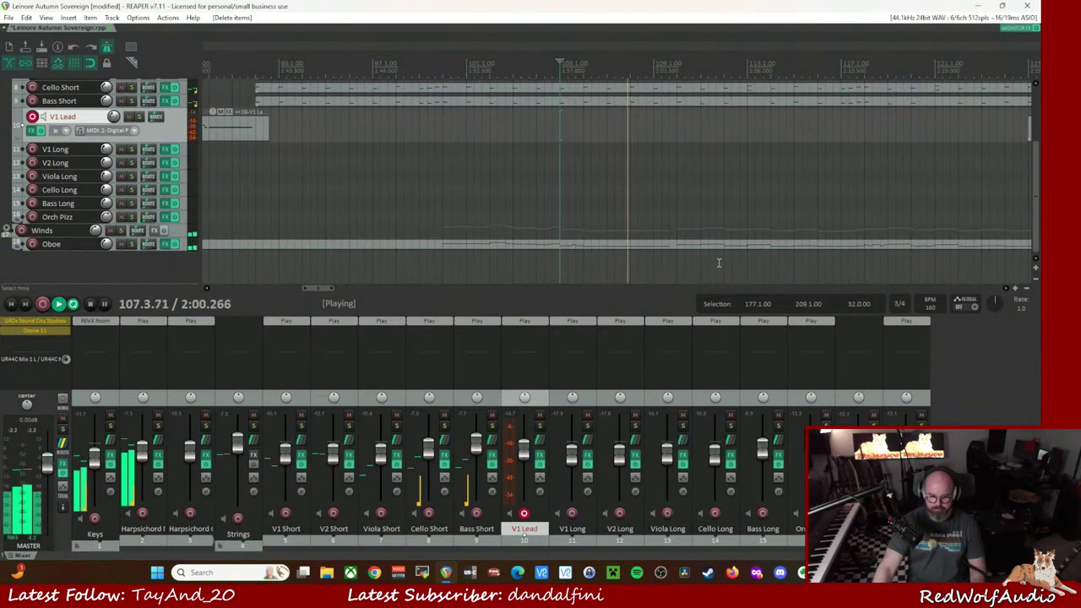
pyautogui.scroll(-2, 693, 266)
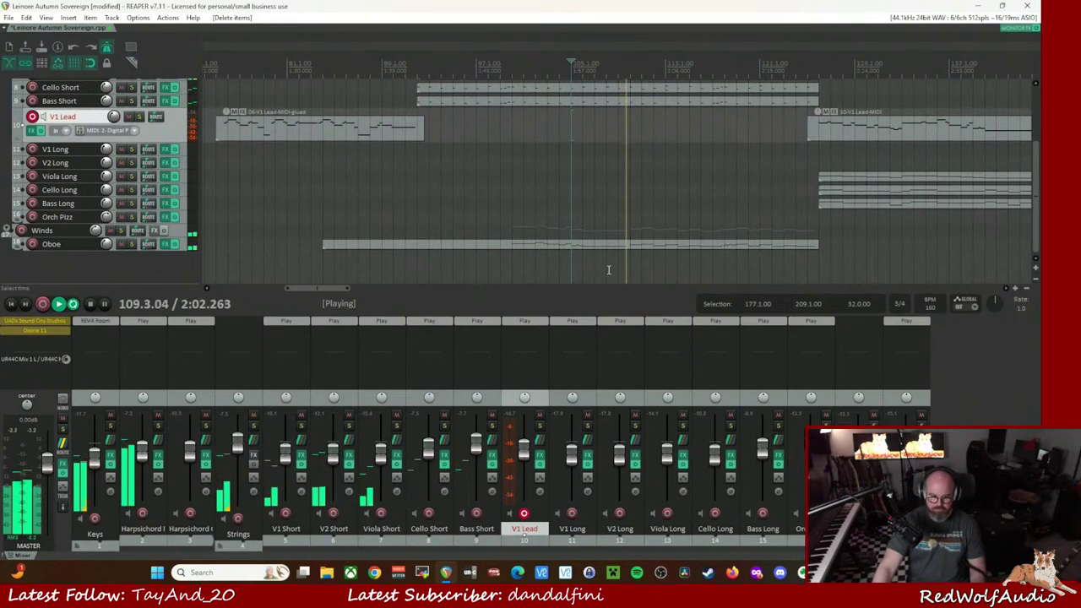
pyautogui.press('space')
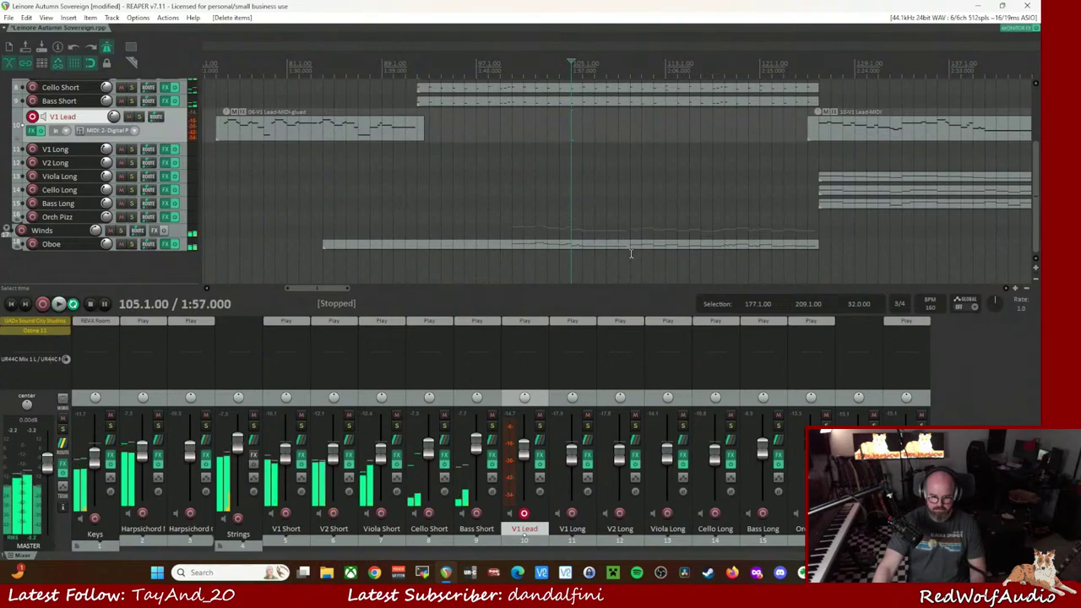
pyautogui.click(631, 245)
pyautogui.press('s')
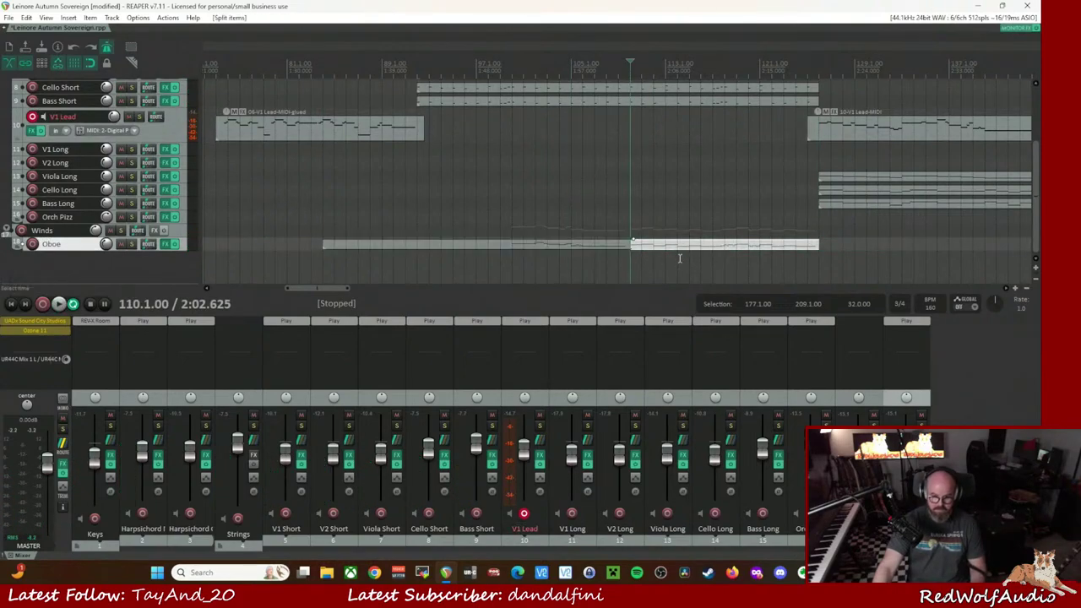
# - Copy the Oboe phrase starting at measure 110 to measure 144 on both the Oboe and V1 Lead tracks, and play it back
pyautogui.scroll(-4, 718, 265)
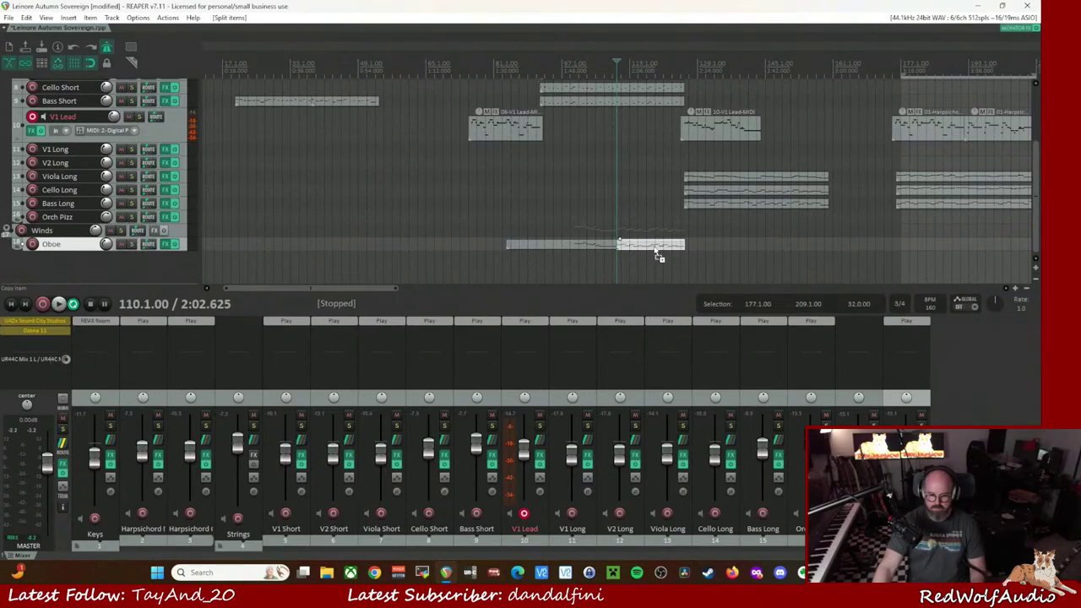
pyautogui.moveTo(654, 250); pyautogui.dragTo(805, 246)
pyautogui.click(758, 68)
pyautogui.moveTo(653, 248); pyautogui.dragTo(661, 112)
pyautogui.press('space')
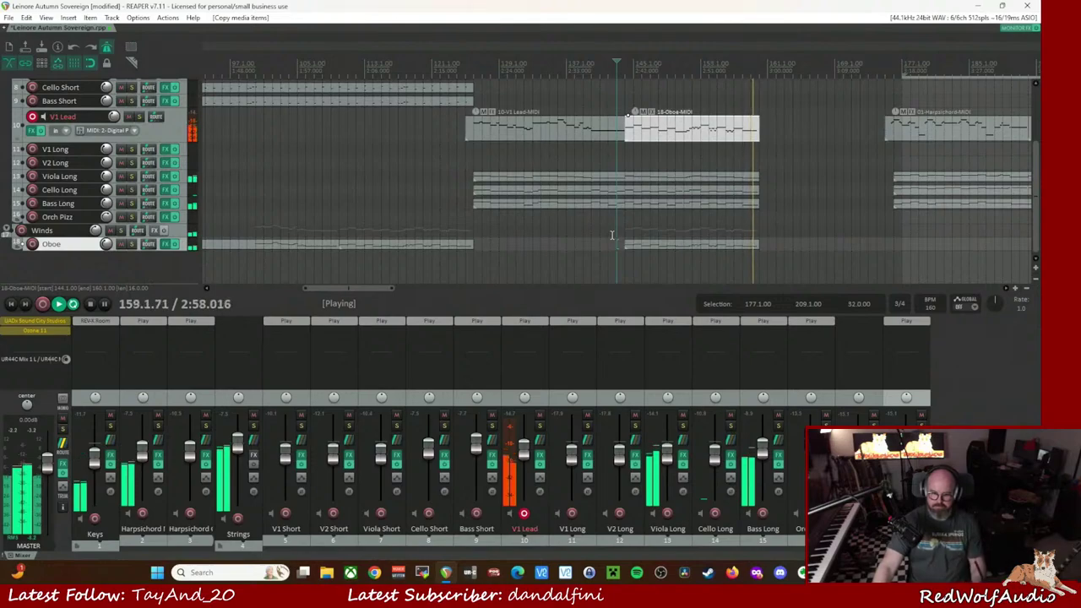
pyautogui.press('space')
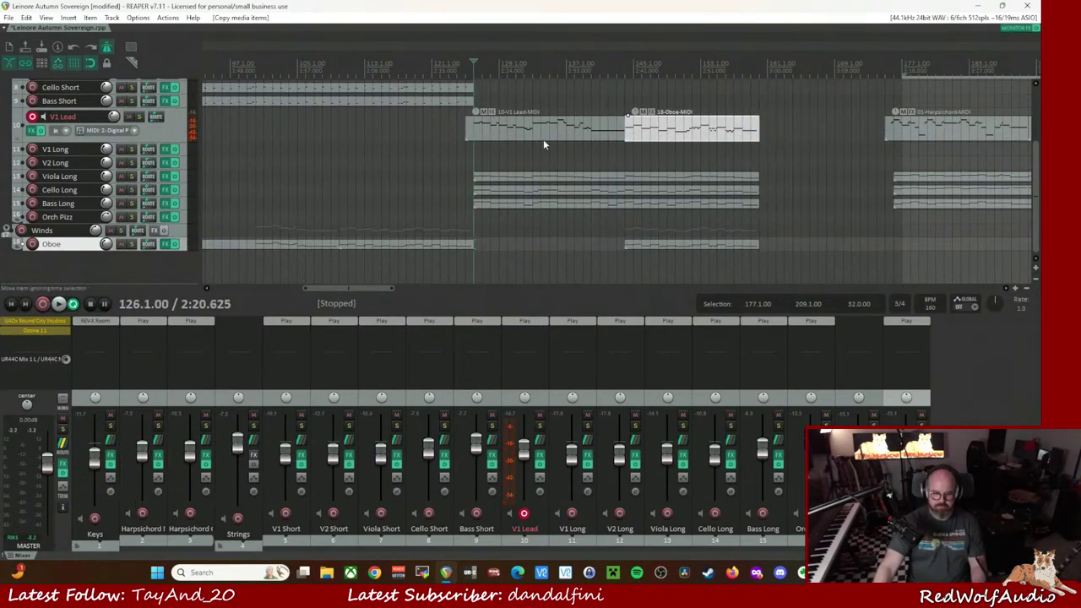
# - Play the section from measure 126 and inspect the Bass Long notes in the MIDI editor
pyautogui.click(682, 180)
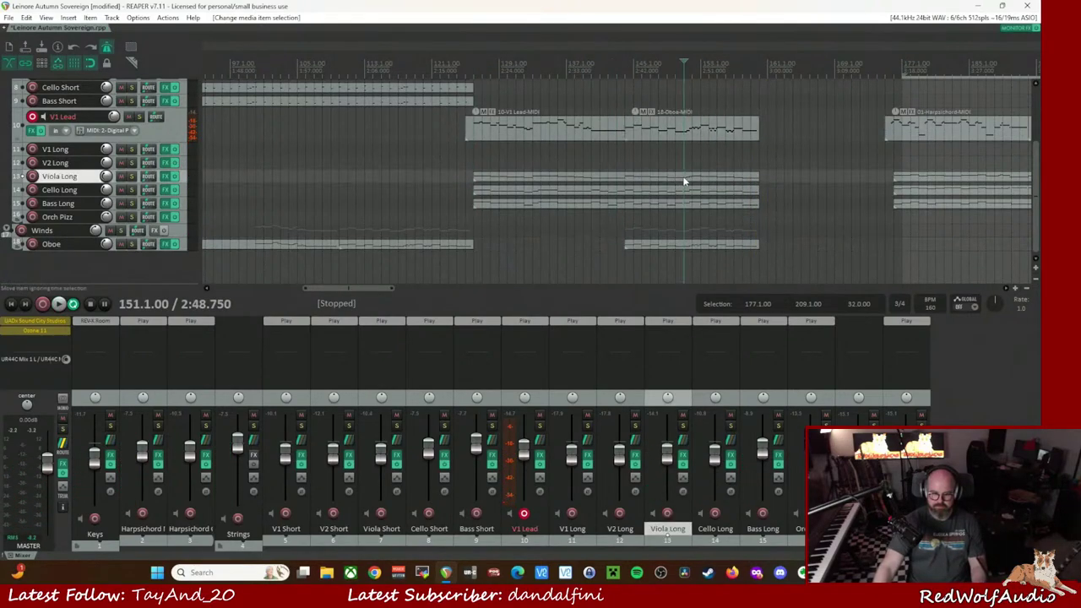
pyautogui.click(473, 74)
pyautogui.press('space')
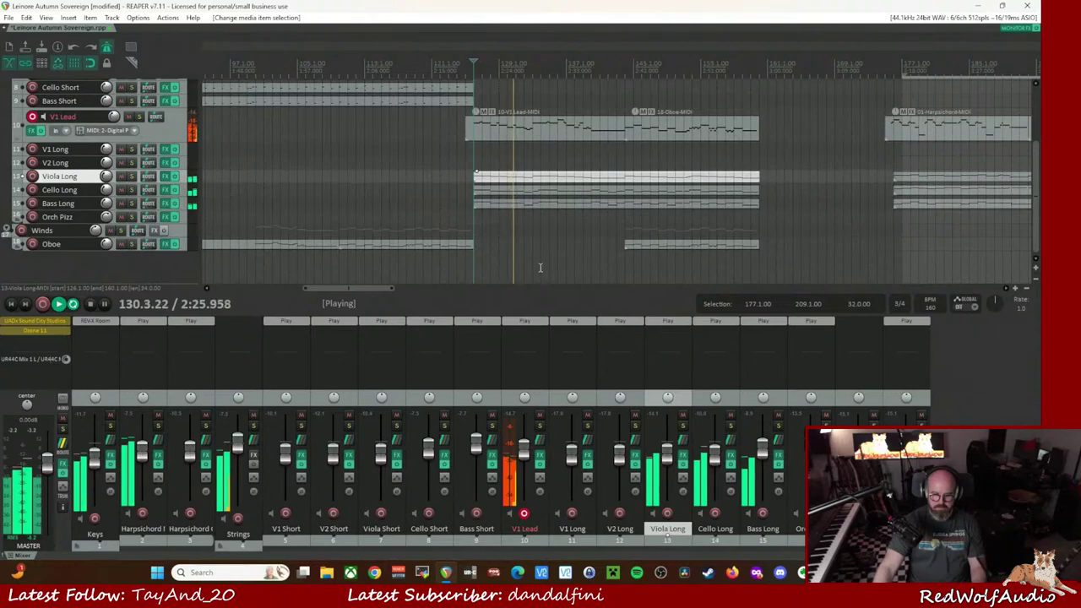
pyautogui.press('space')
pyautogui.doubleClick(546, 210)
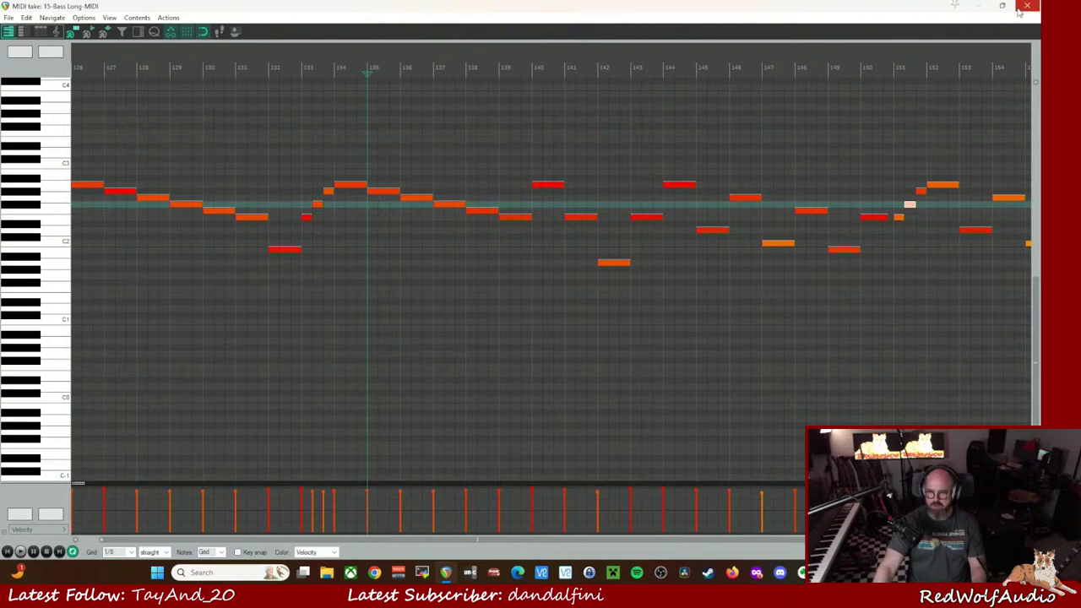
pyautogui.click(1024, 7)
# - Open the Cello Long item starting at measure 126 and listen from measure 137 through the section that follows it
pyautogui.click(567, 195)
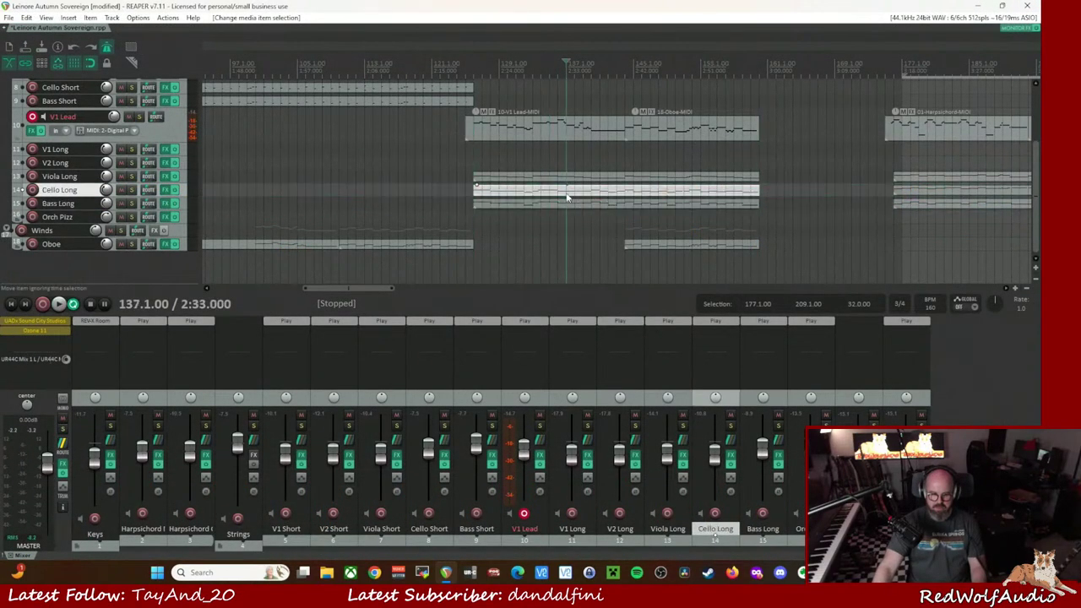
pyautogui.doubleClick(567, 196)
pyautogui.press('space')
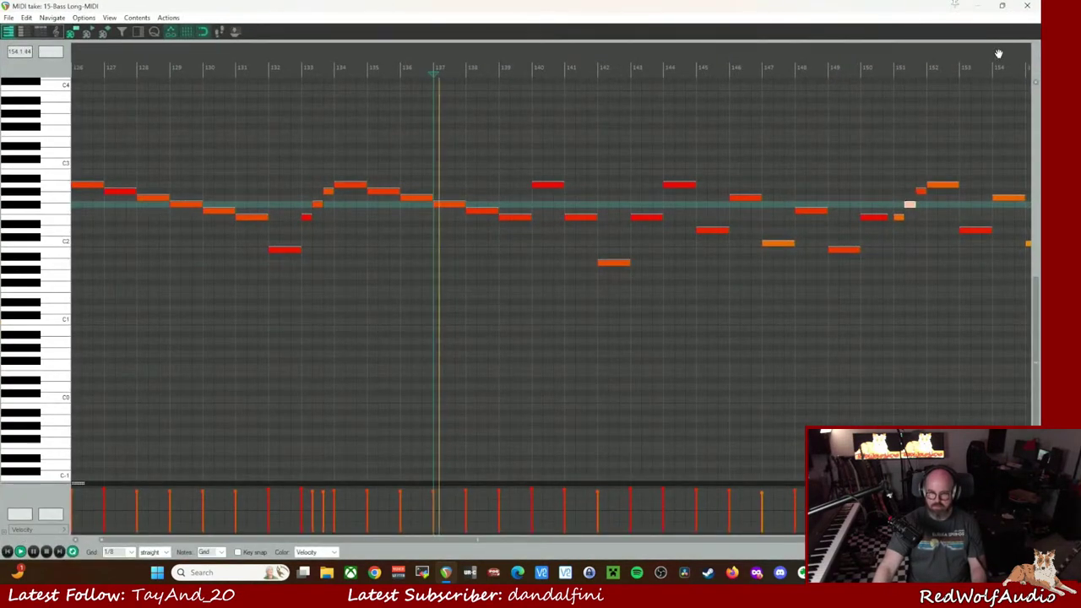
pyautogui.click(1027, 6)
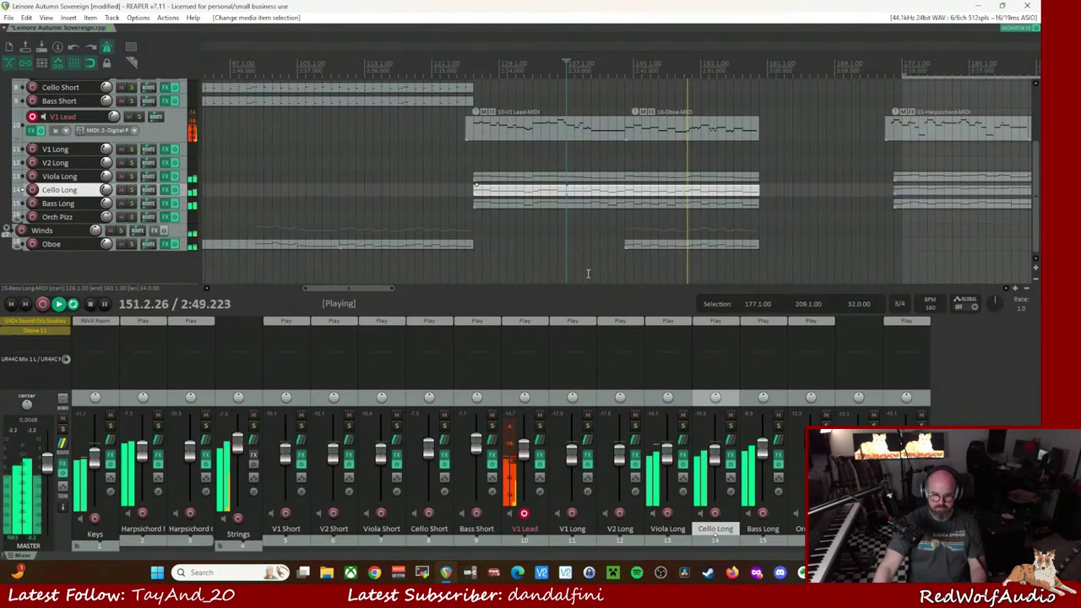
pyautogui.moveTo(367, 288); pyautogui.dragTo(418, 287)
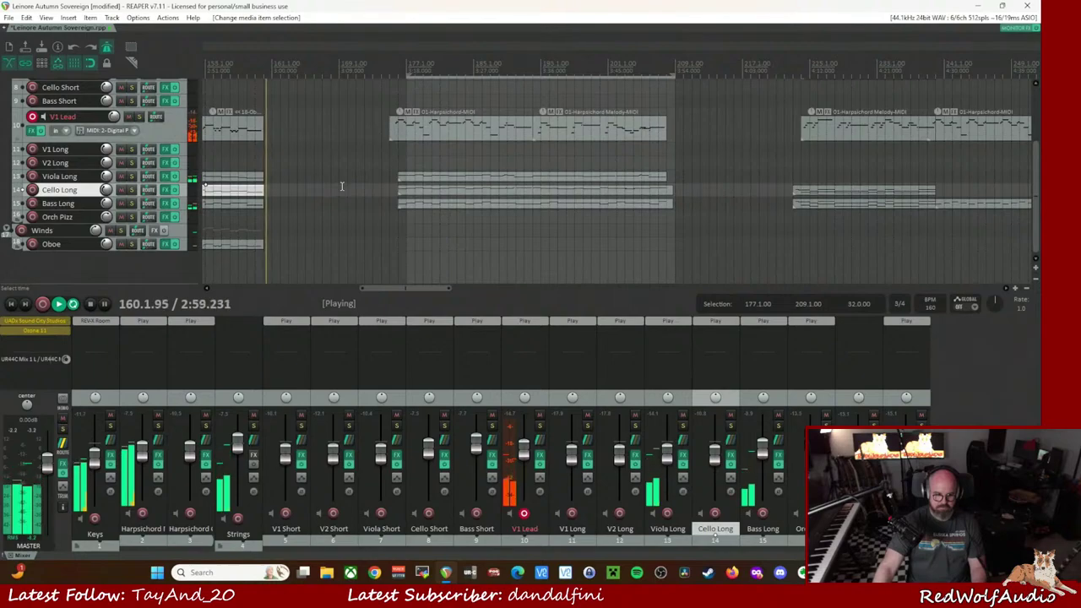
pyautogui.scroll(3, 761, 211)
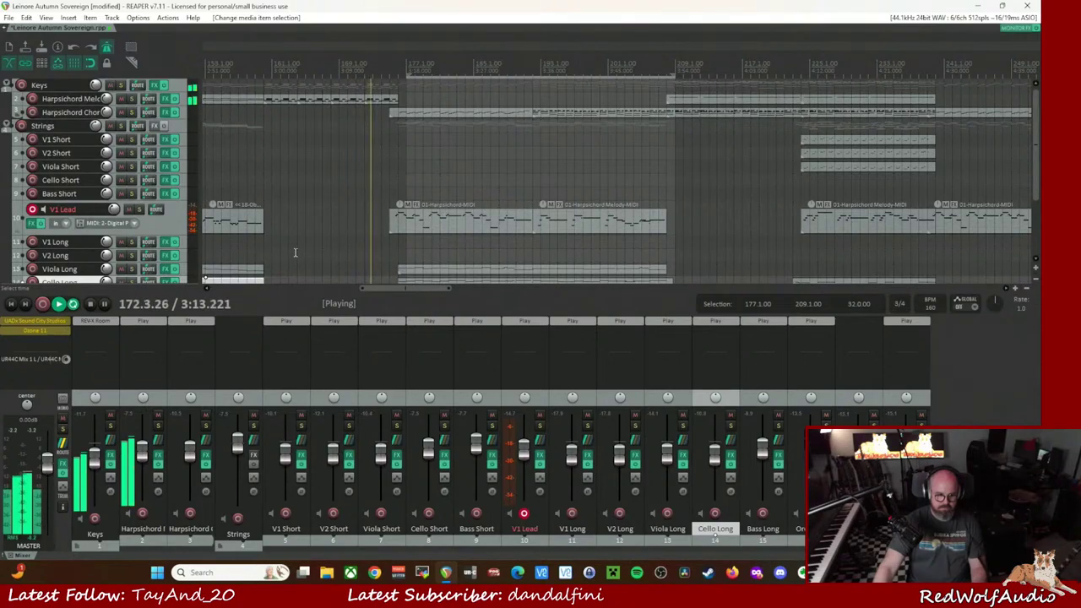
pyautogui.press('space')
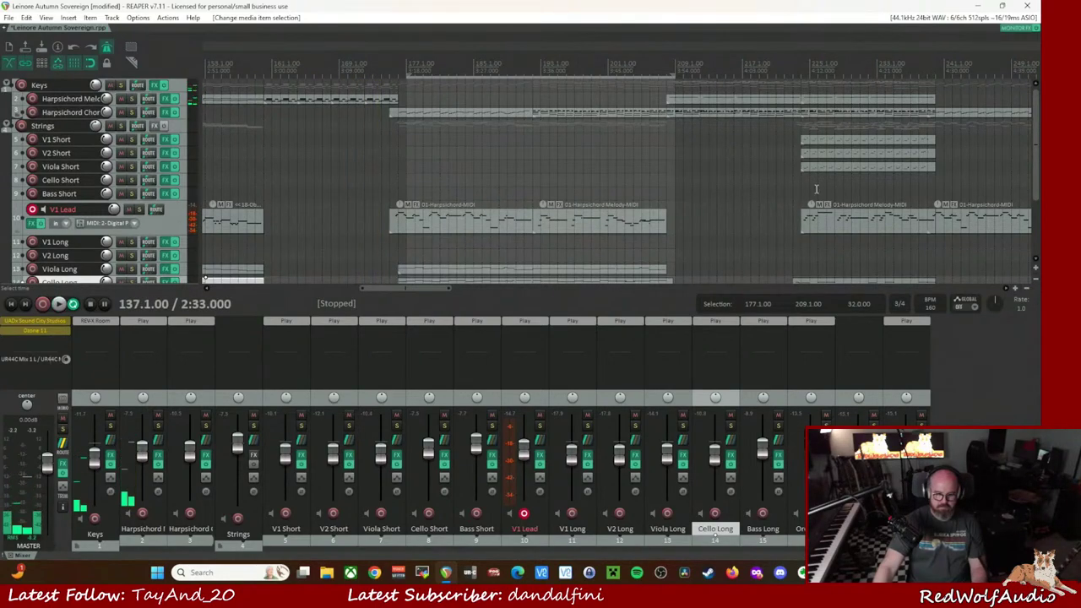
# - Set the time selection to measures 176 through 208 and start playback from measure 176
pyautogui.moveTo(1038, 158); pyautogui.dragTo(1036, 216)
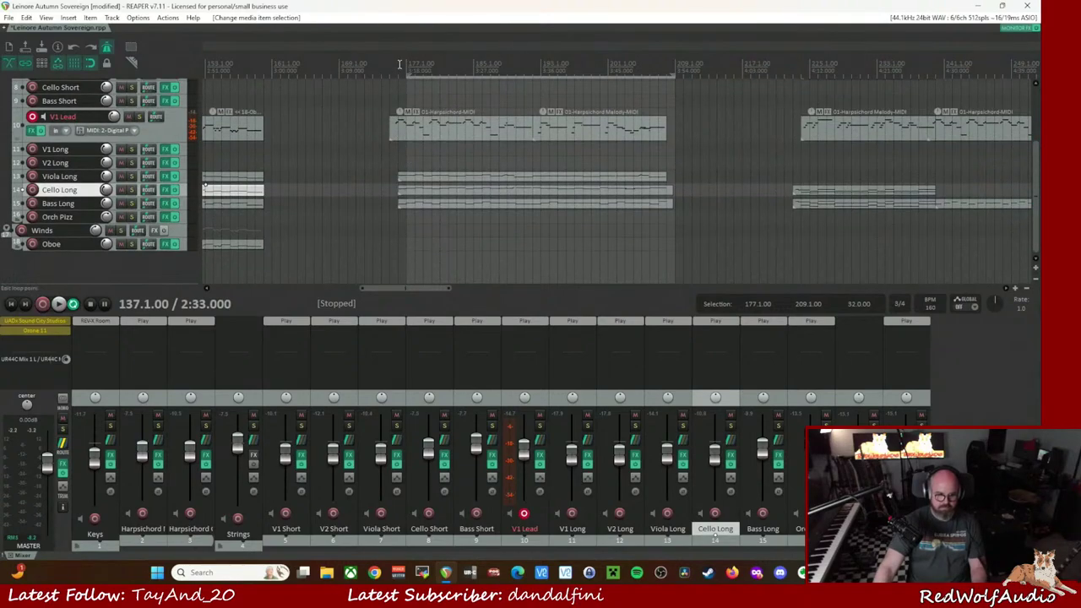
pyautogui.moveTo(409, 74); pyautogui.dragTo(398, 76)
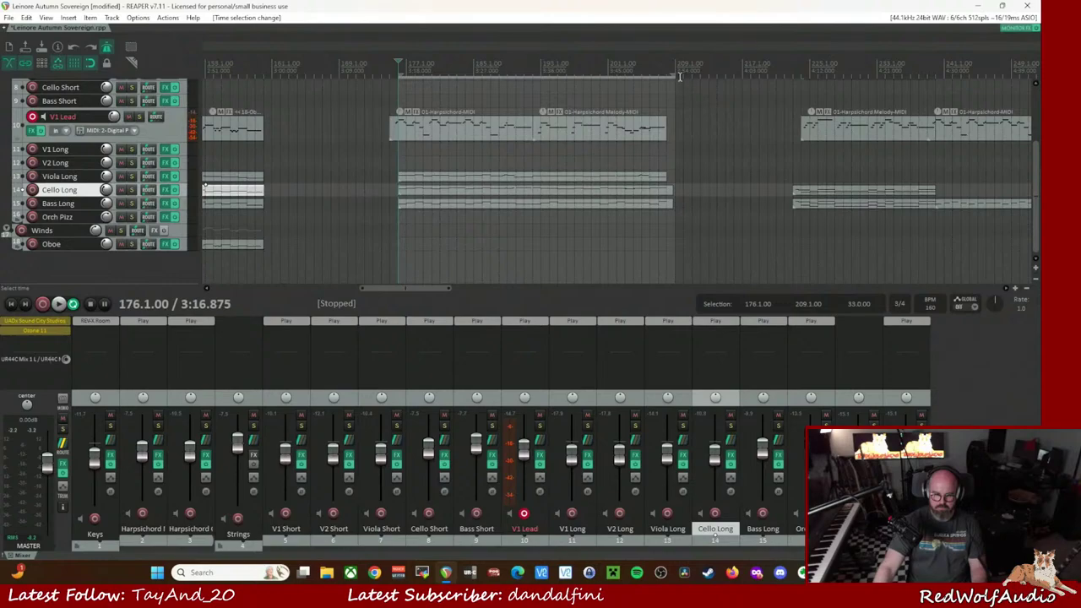
pyautogui.moveTo(675, 76); pyautogui.dragTo(663, 75)
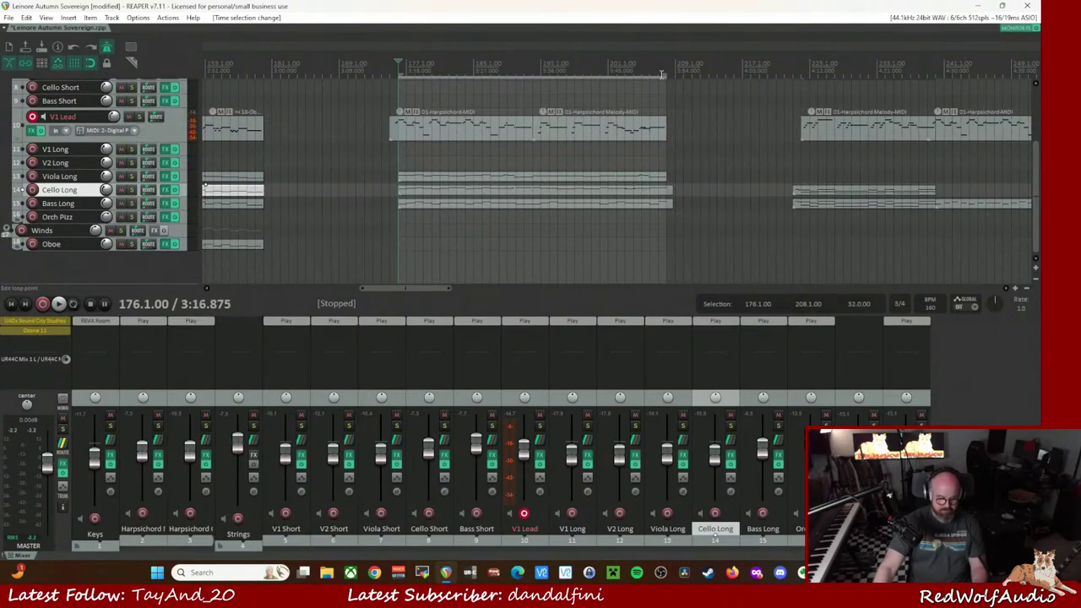
pyautogui.press('space')
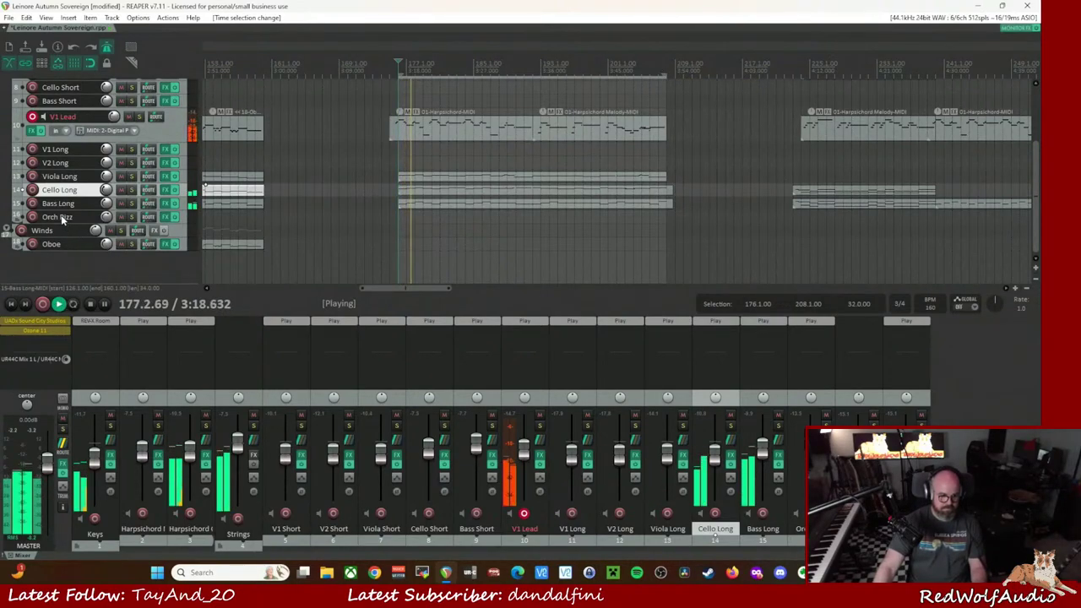
# - On the Bass Long instrument, audition Hollywood Strings' Basses Sus 8 DB Ni patch, reload Basses Sus 8 RR Ni and check its player settings
pyautogui.click(165, 203)
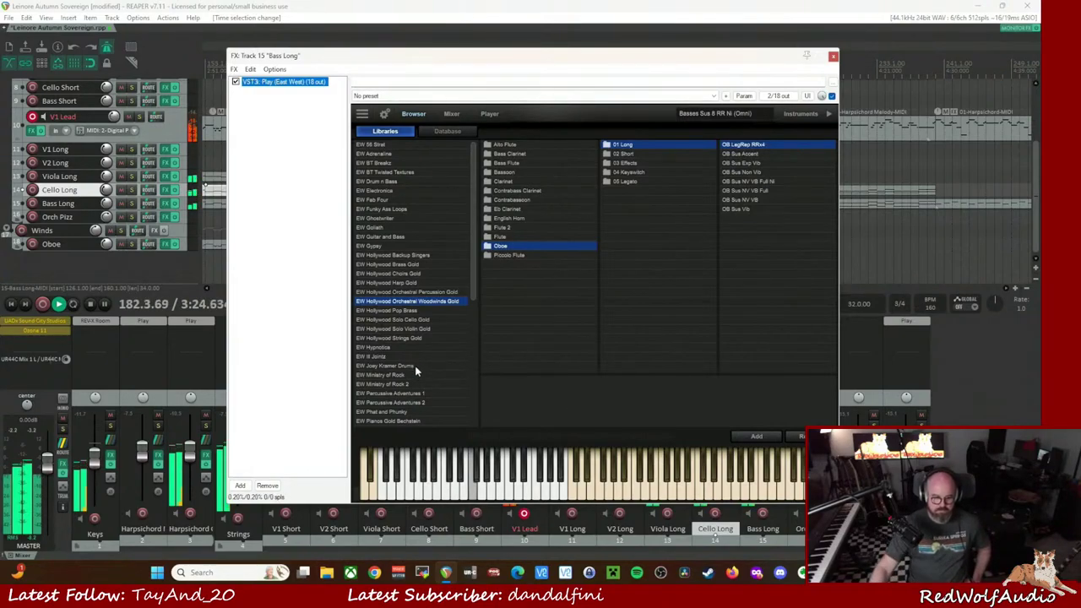
pyautogui.click(414, 339)
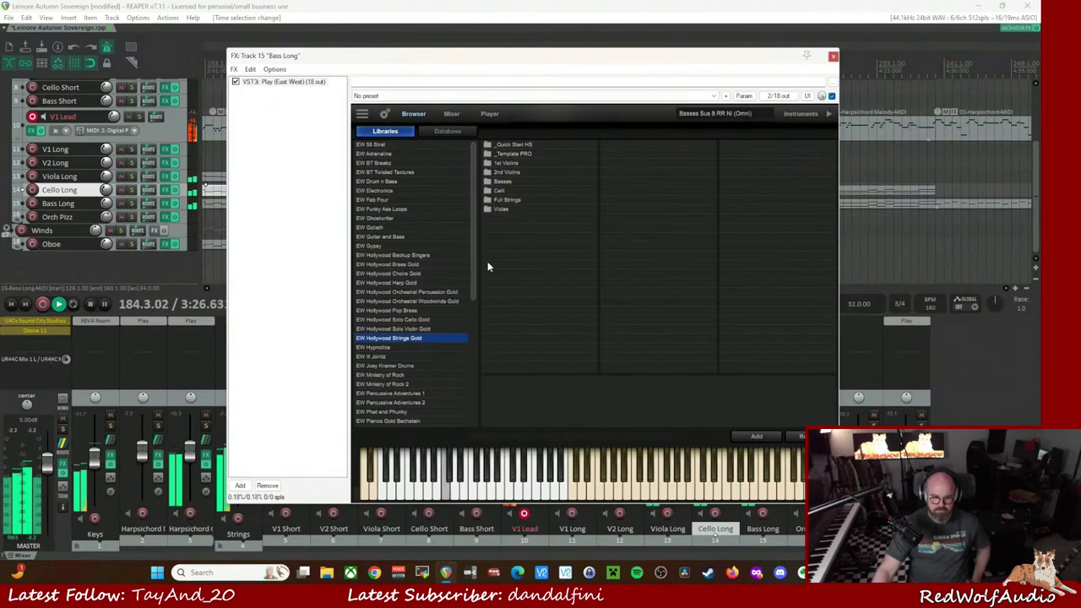
pyautogui.click(503, 183)
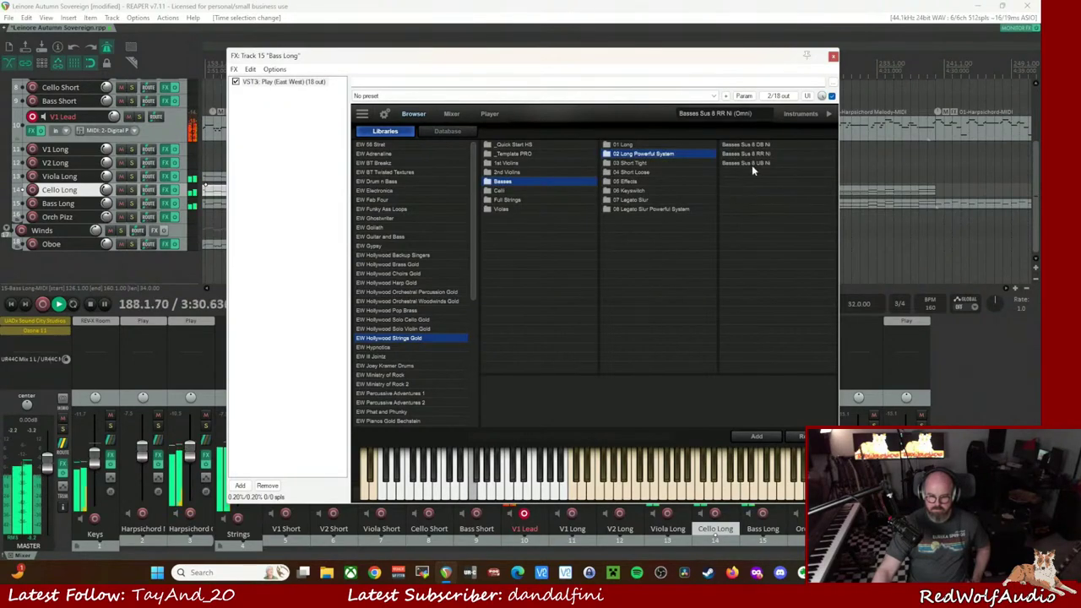
pyautogui.click(749, 146)
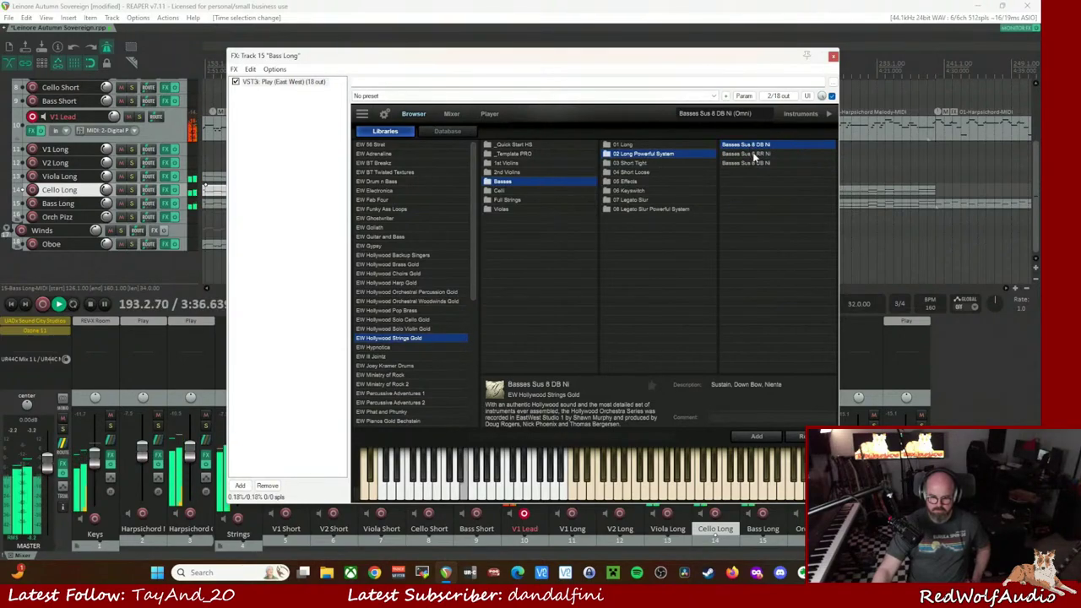
pyautogui.click(754, 153)
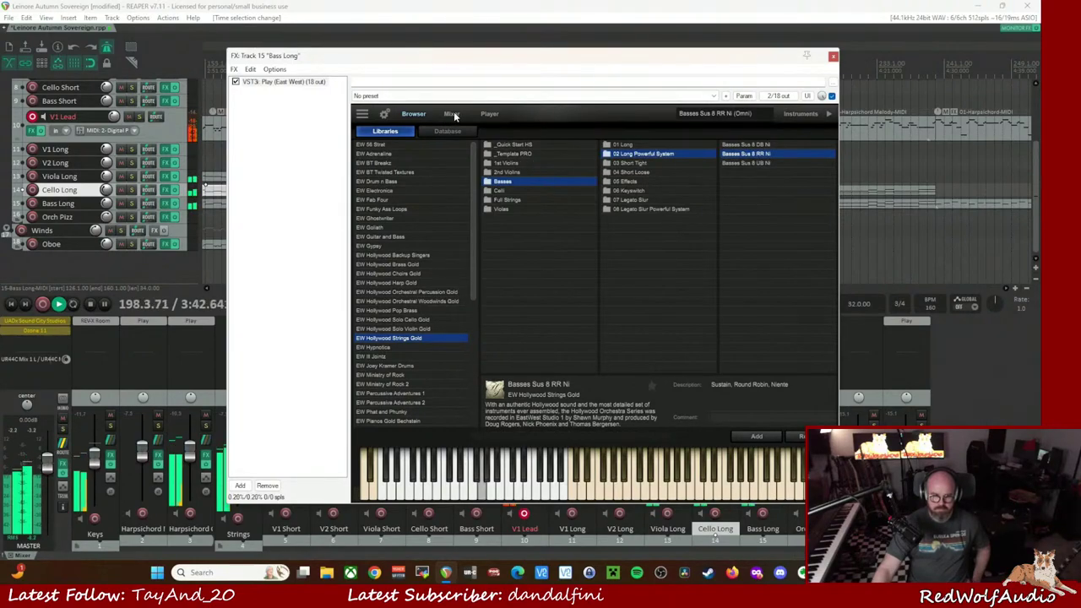
pyautogui.click(490, 114)
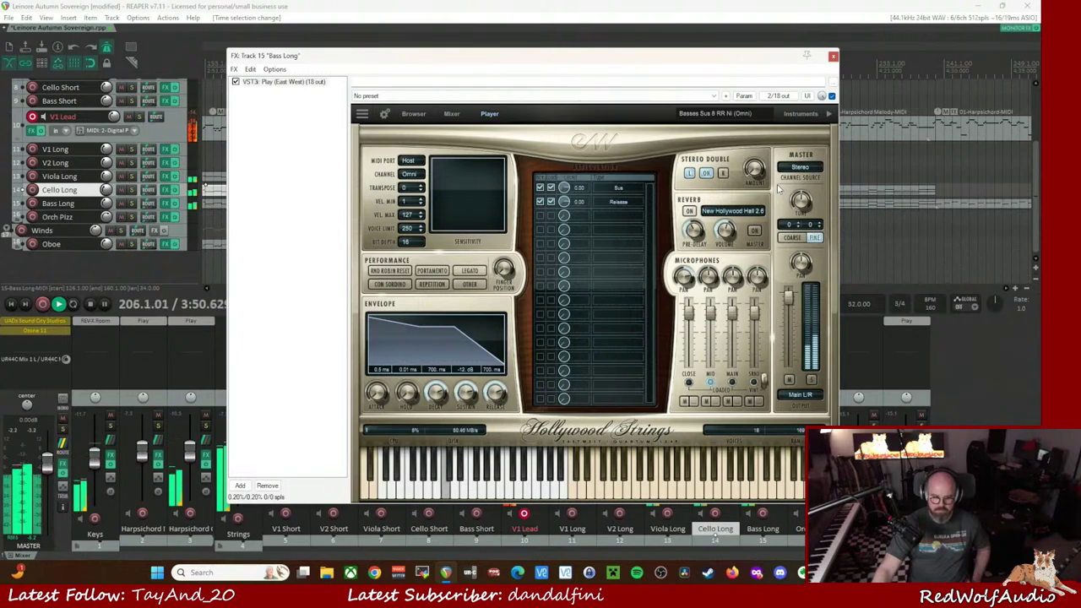
pyautogui.click(834, 55)
# - Turn on looped playback of the selection and raise the Bass Long, Cello Long and Viola Long volumes, with Viola Long at about -5 dB
pyautogui.press('r')
pyautogui.press('space')
pyautogui.press('space')
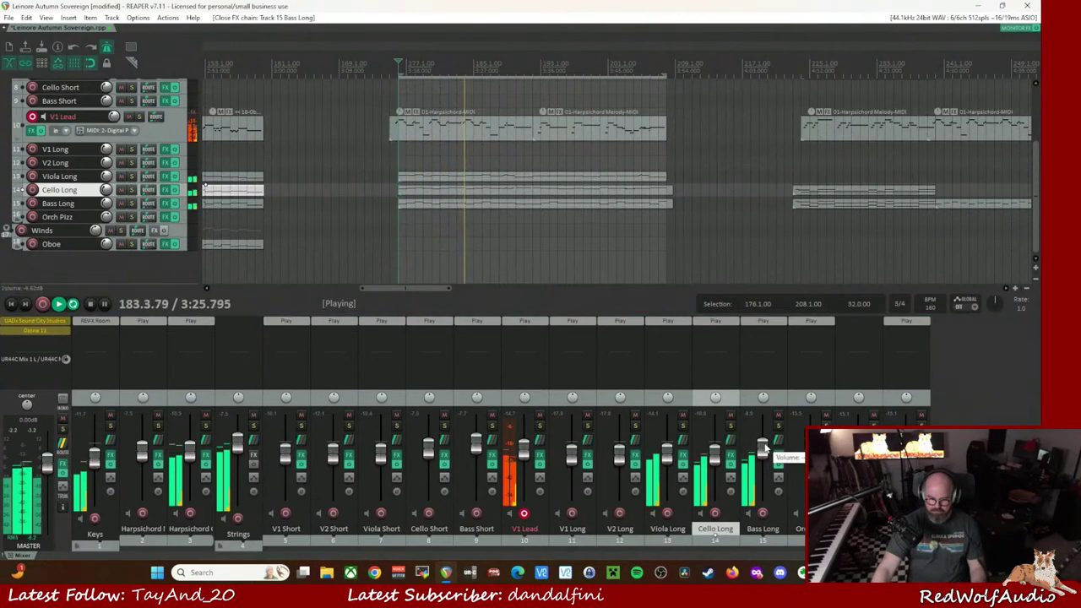
pyautogui.moveTo(763, 447); pyautogui.dragTo(763, 440)
pyautogui.moveTo(716, 456)
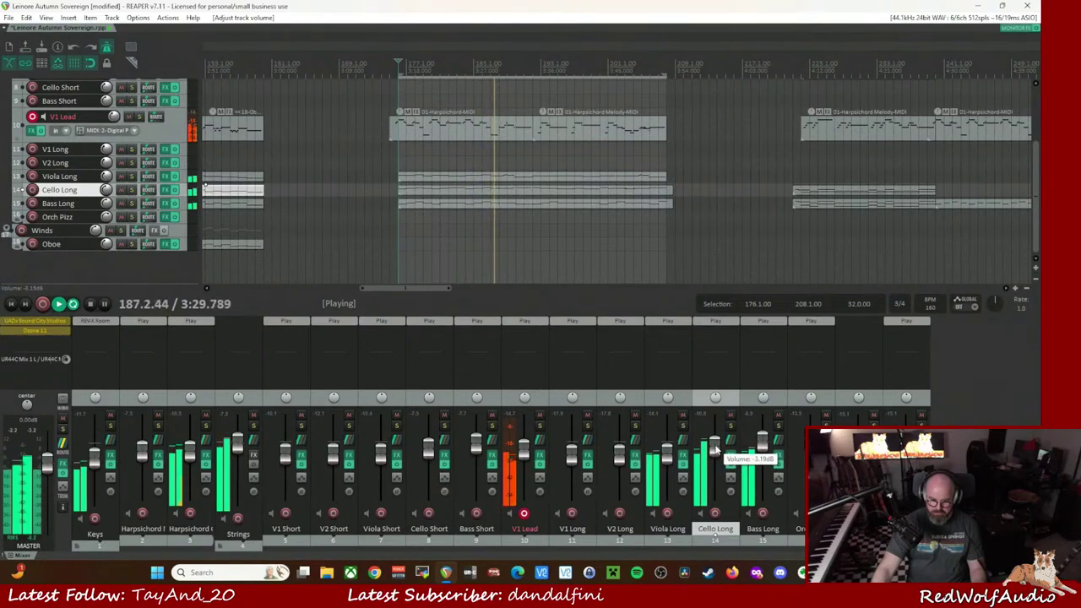
pyautogui.moveTo(672, 456); pyautogui.dragTo(671, 450)
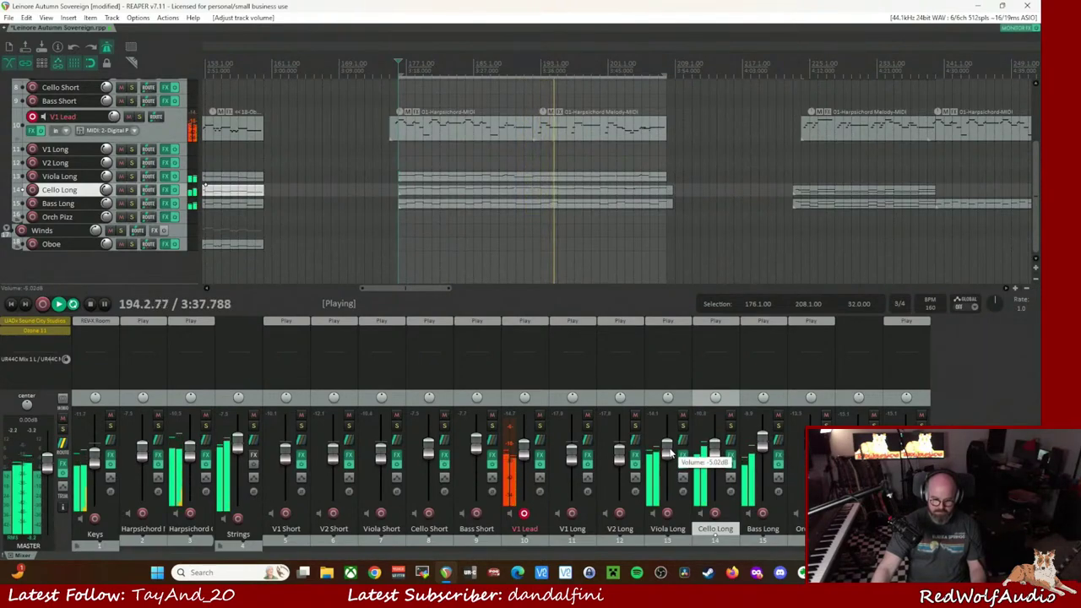
pyautogui.scroll(-1, 669, 457)
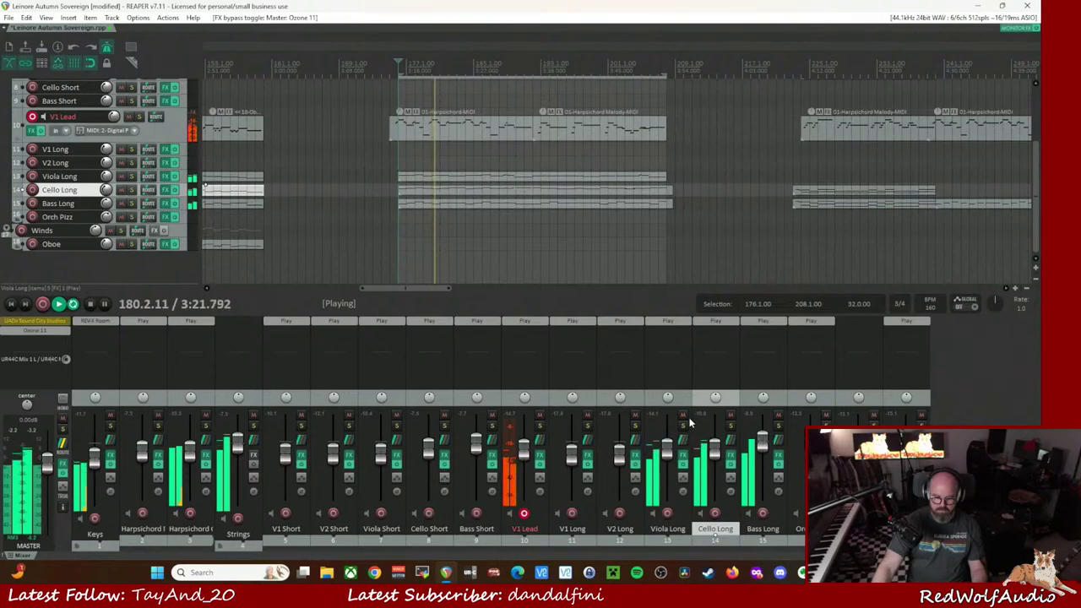
# - Select the Viola Long, Cello Long and Bass Long tracks together and lower their volumes slightly
pyautogui.keyDown('ctrl'); pyautogui.click(663, 426); pyautogui.keyUp('ctrl')
pyautogui.keyDown('ctrl'); pyautogui.click(754, 425); pyautogui.keyUp('ctrl')
pyautogui.moveTo(761, 446)
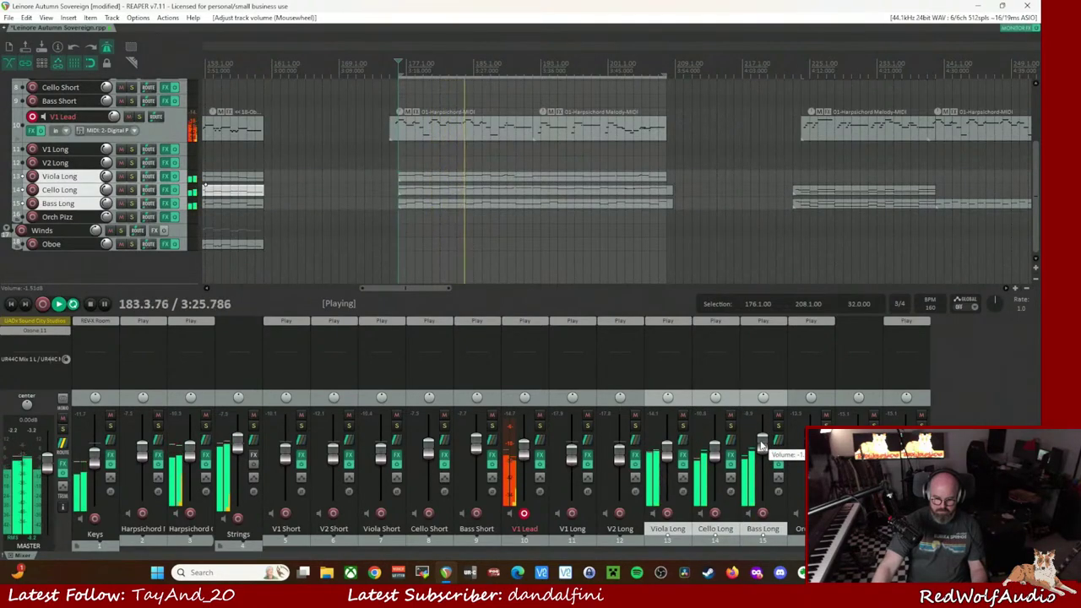
pyautogui.scroll(-3, 761, 445)
pyautogui.scroll(-3, 762, 446)
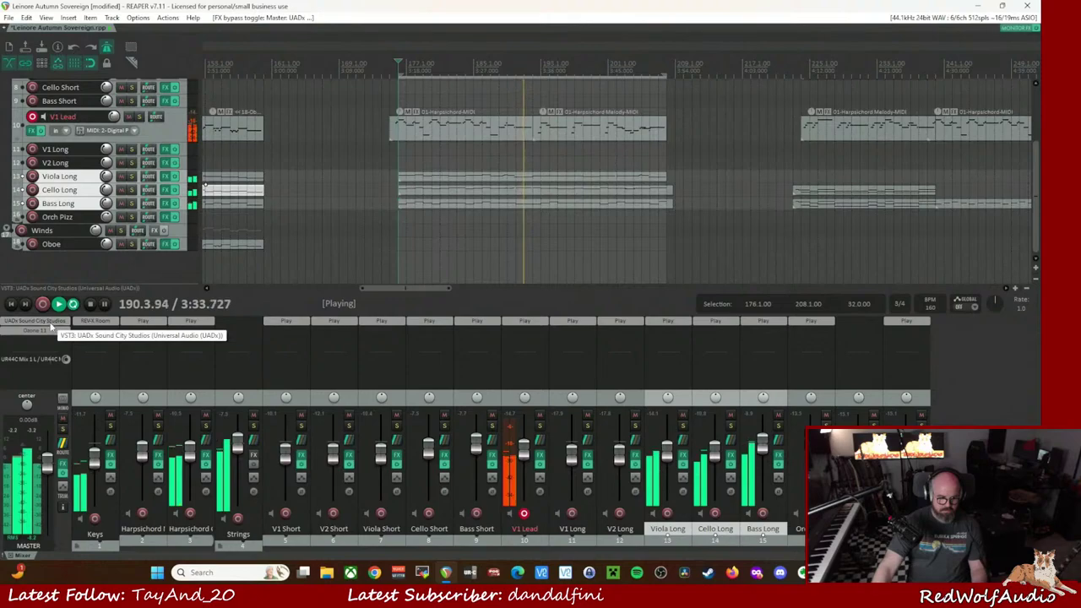
# - In the master's Sound City Studios, try Reverb mode and the Airy presets Big Wide Pads, Background Vox Air and Seventies Background Vocals
pyautogui.click(56, 334)
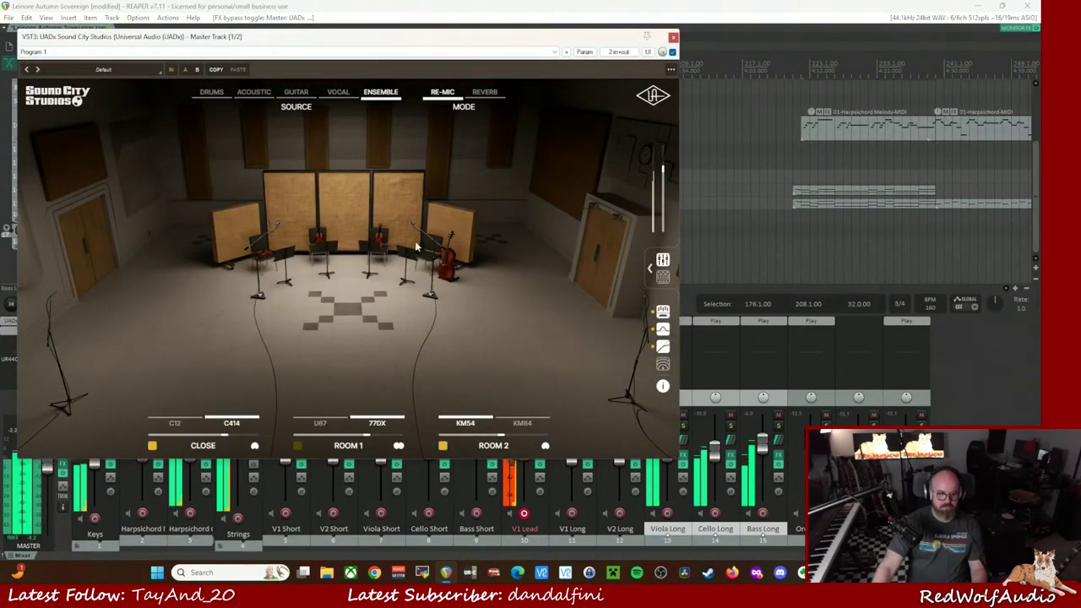
pyautogui.click(484, 92)
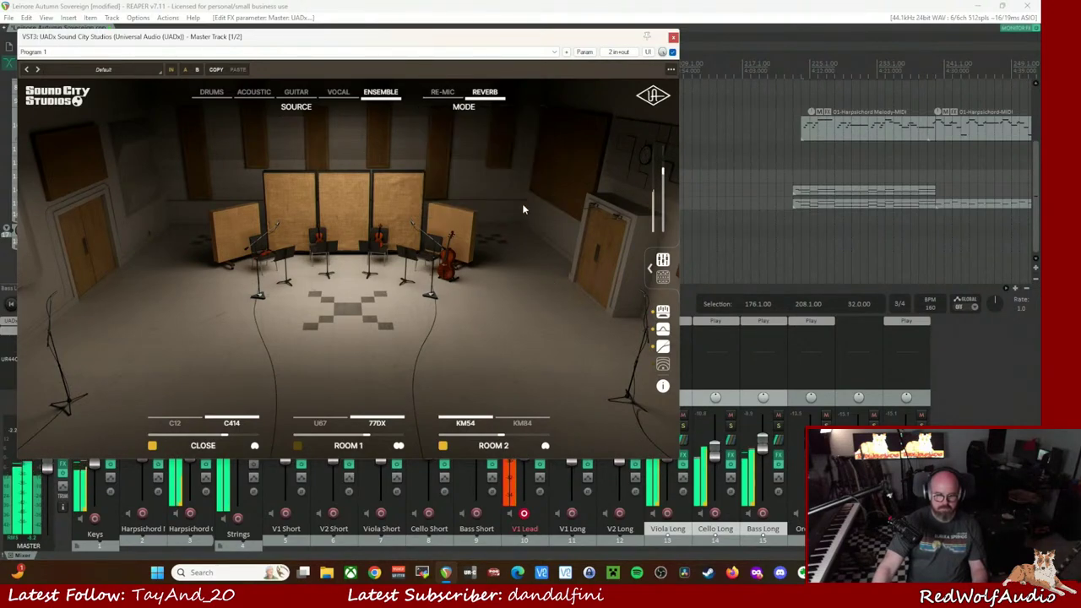
pyautogui.click(144, 71)
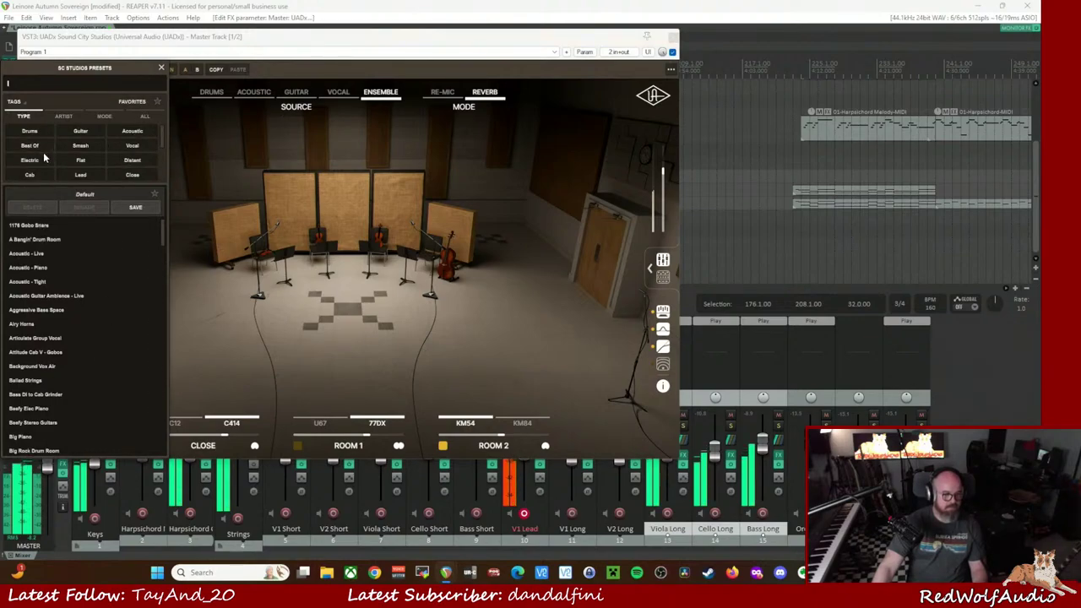
pyautogui.scroll(-3, 45, 157)
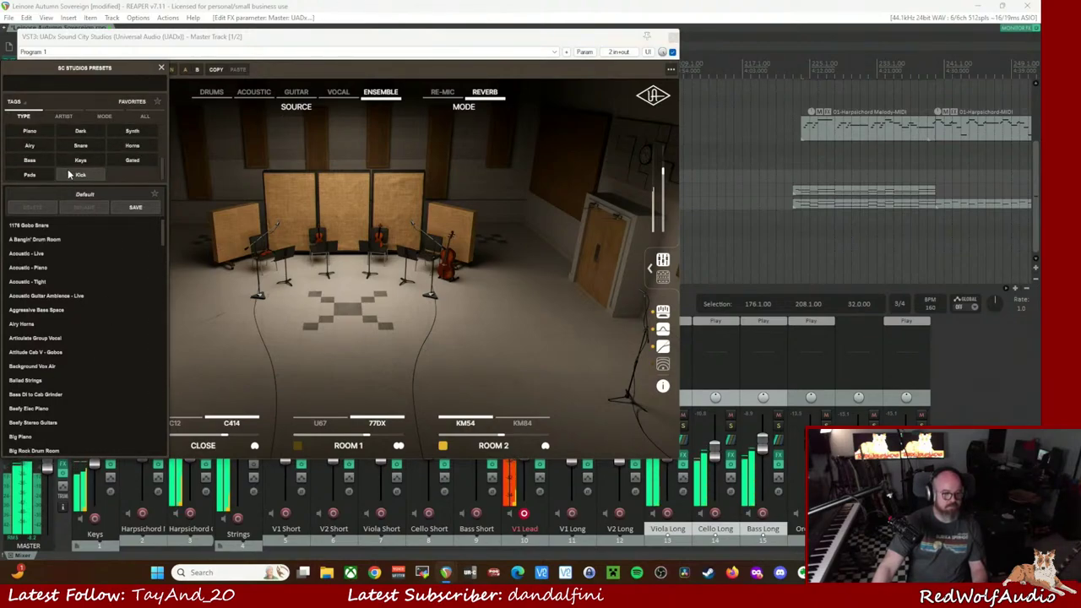
pyautogui.click(30, 145)
pyautogui.click(31, 244)
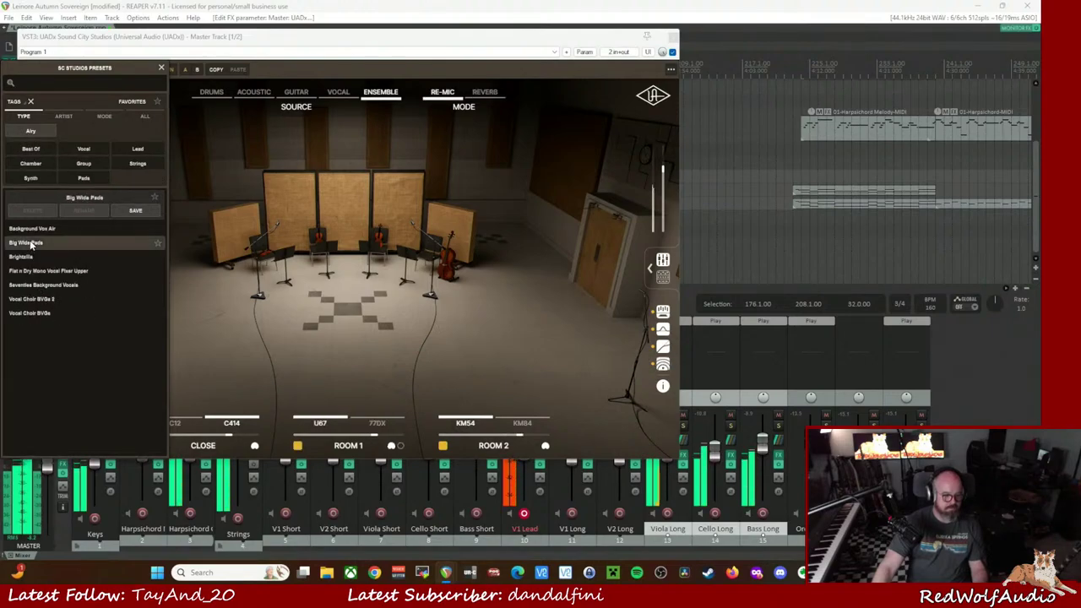
pyautogui.click(31, 229)
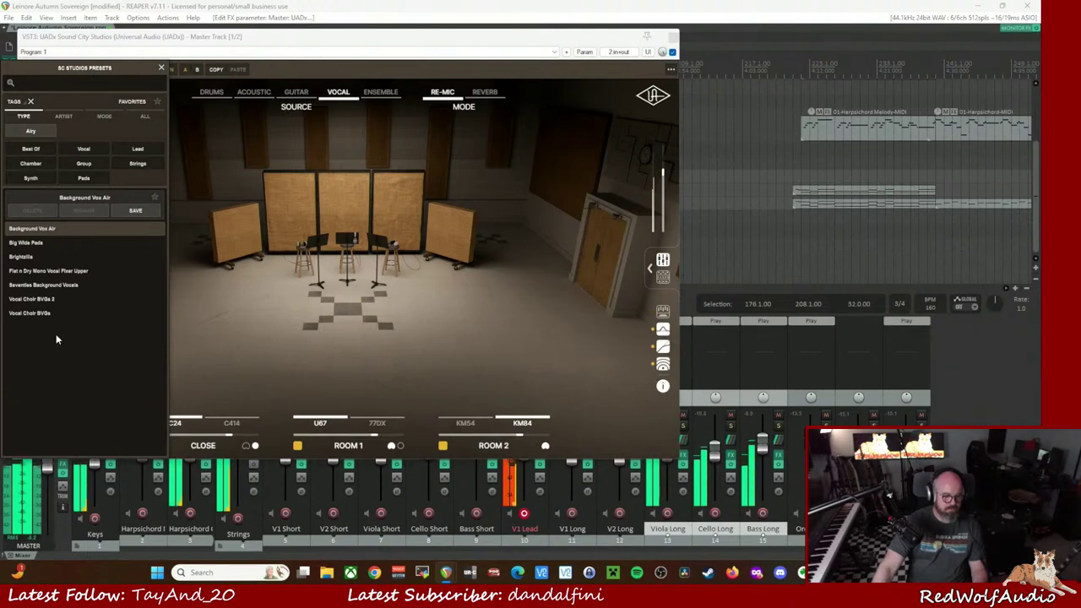
pyautogui.click(43, 285)
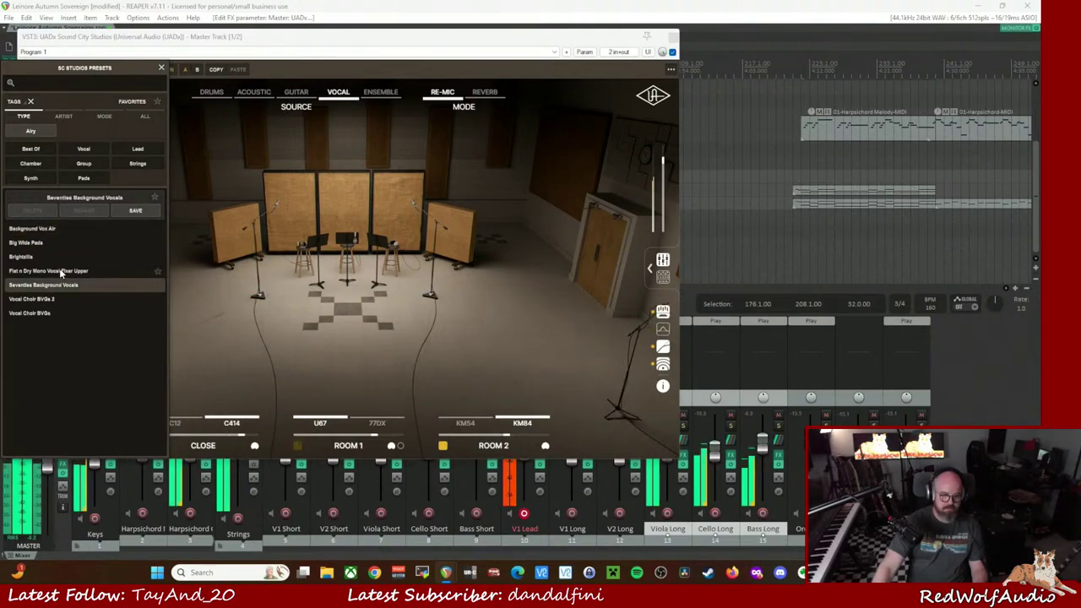
# - Narrow the Airy presets to Group, audition Vocal Choir BVGs 2 and Vocal Choir BVGs, and bypass Sound City Studios on the master
pyautogui.click(84, 163)
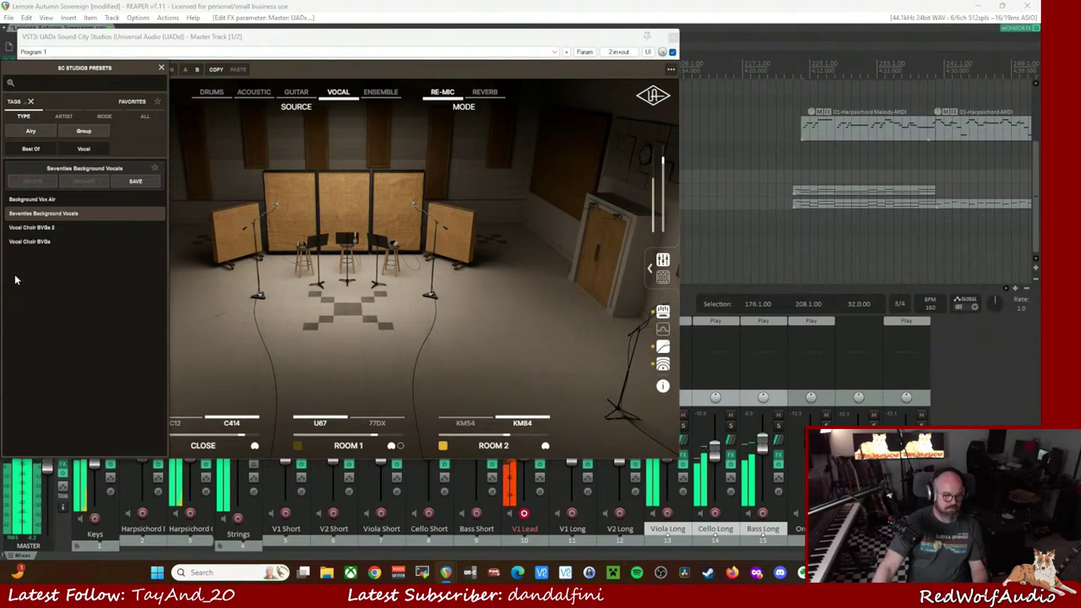
pyautogui.click(31, 199)
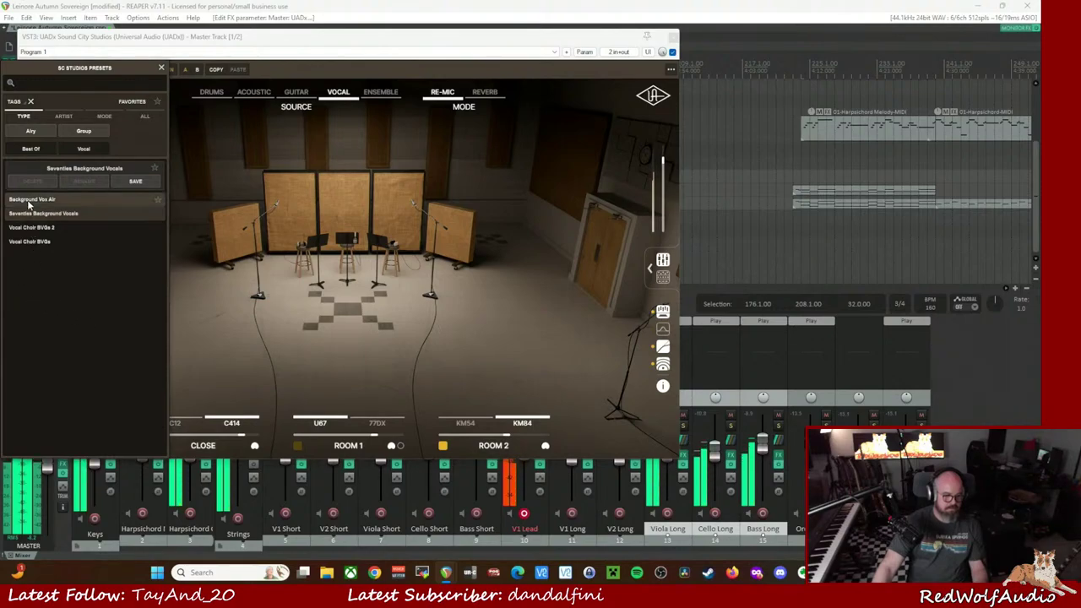
pyautogui.press('Down')
pyautogui.press('Down')
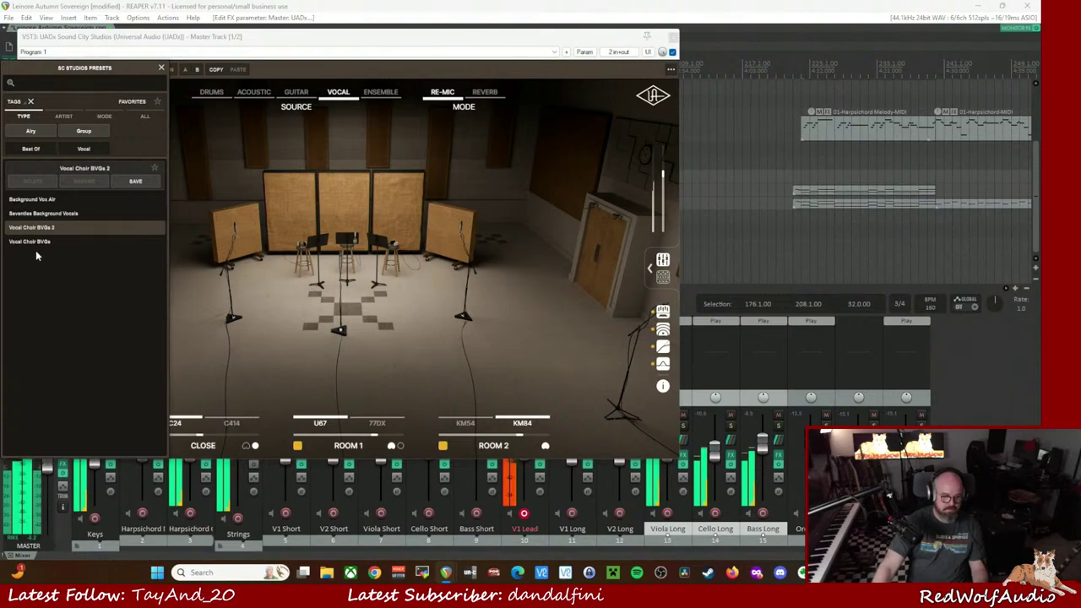
pyautogui.press('Down')
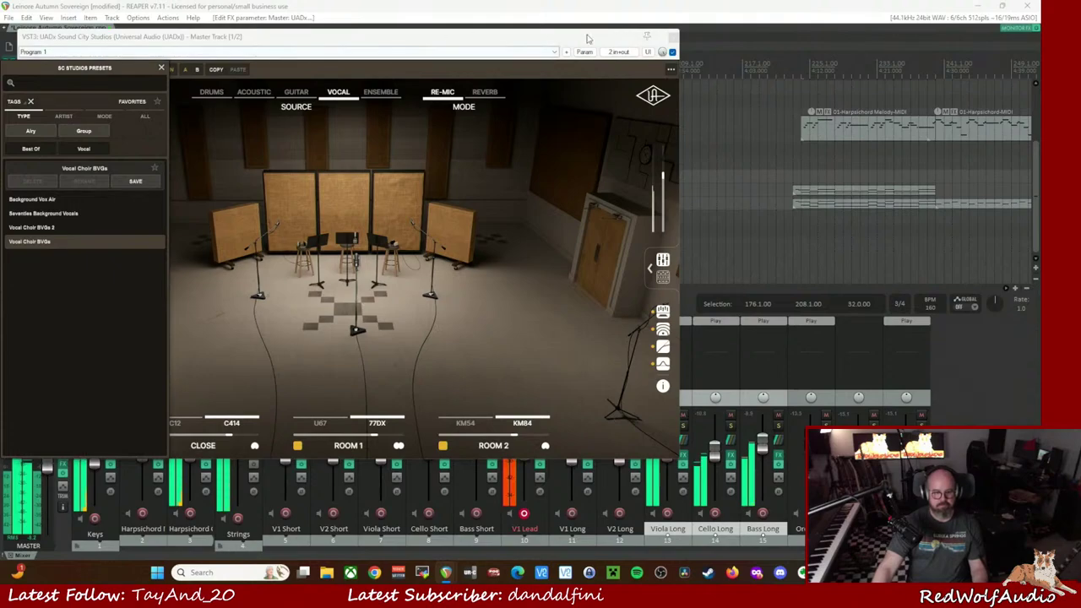
pyautogui.click(673, 37)
pyautogui.keyDown('shift'); pyautogui.click(32, 321); pyautogui.keyUp('shift')
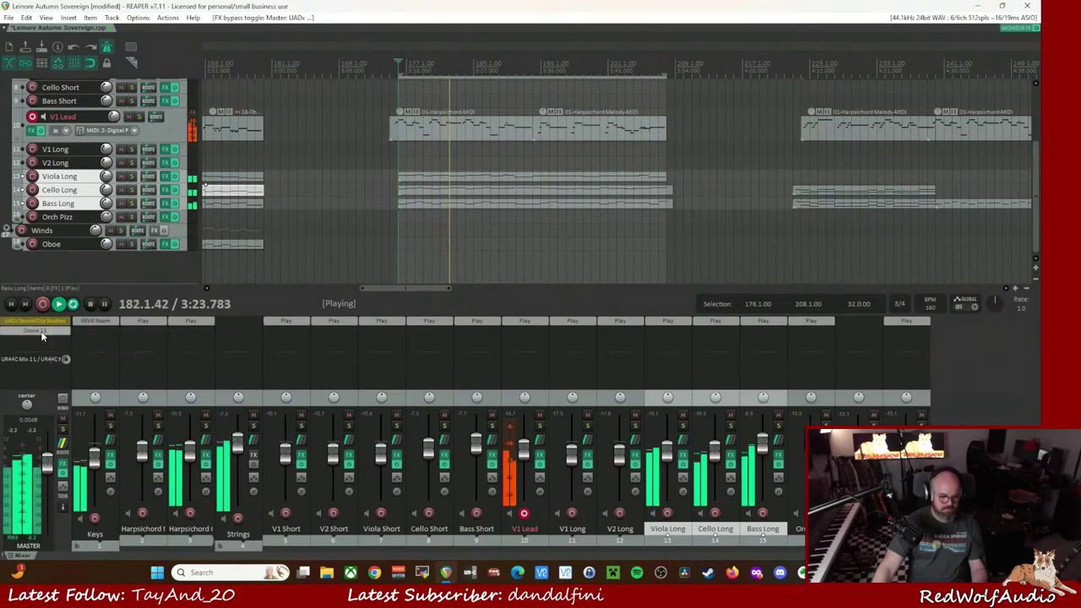
# - Add an Exciter module to the master's Ozone 11 chain and place it between Dynamics and Maximizer
pyautogui.click(43, 335)
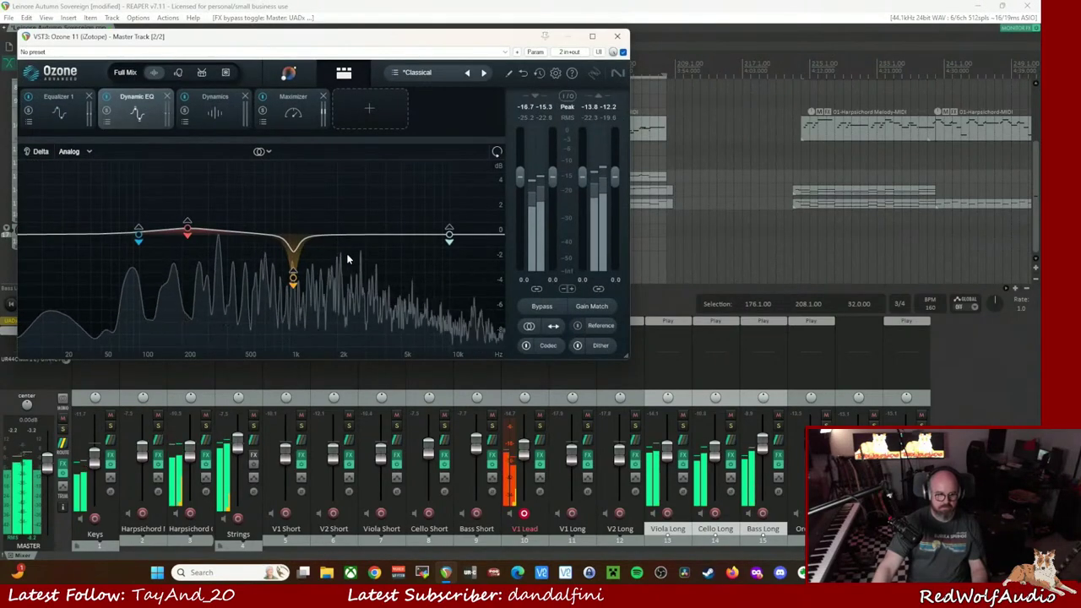
pyautogui.click(379, 114)
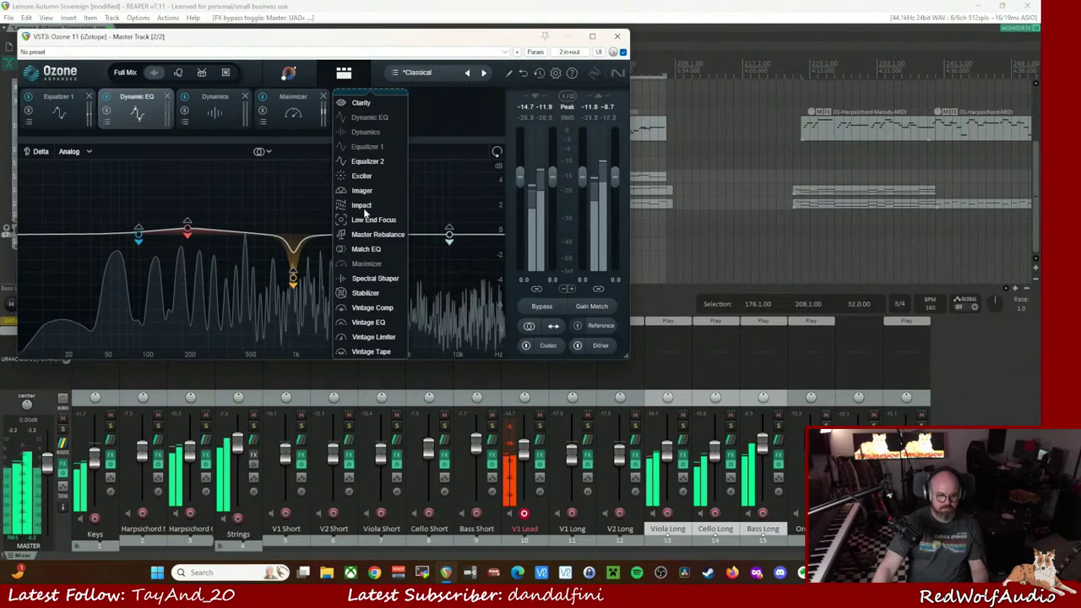
pyautogui.click(361, 175)
pyautogui.moveTo(374, 101); pyautogui.dragTo(293, 109)
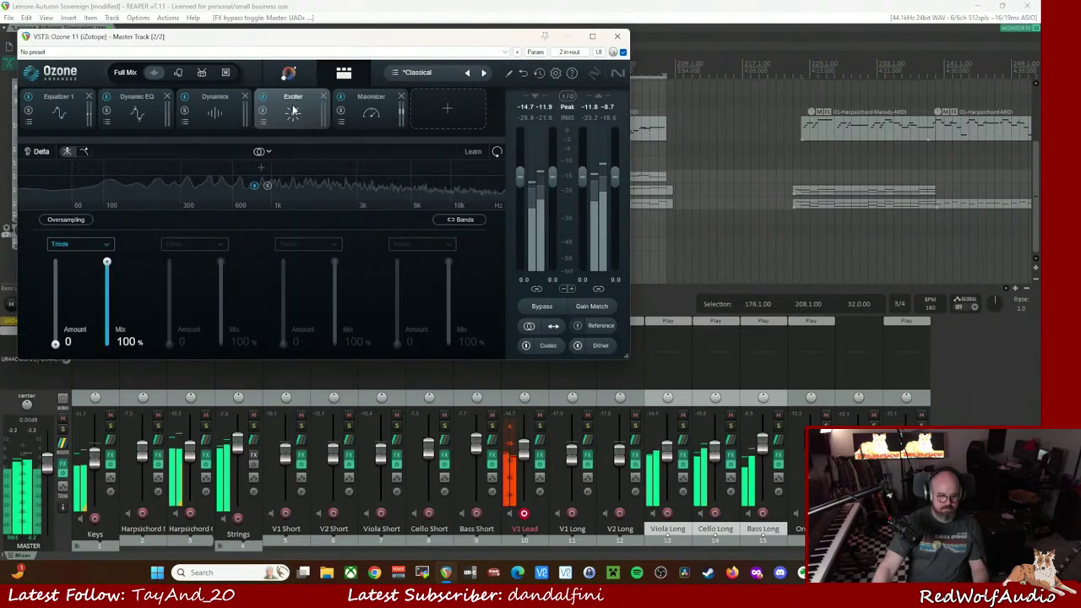
# - Audition the Exciter presets Detailed Transients and Saturate Width, and load High End Sparkle
pyautogui.click(263, 122)
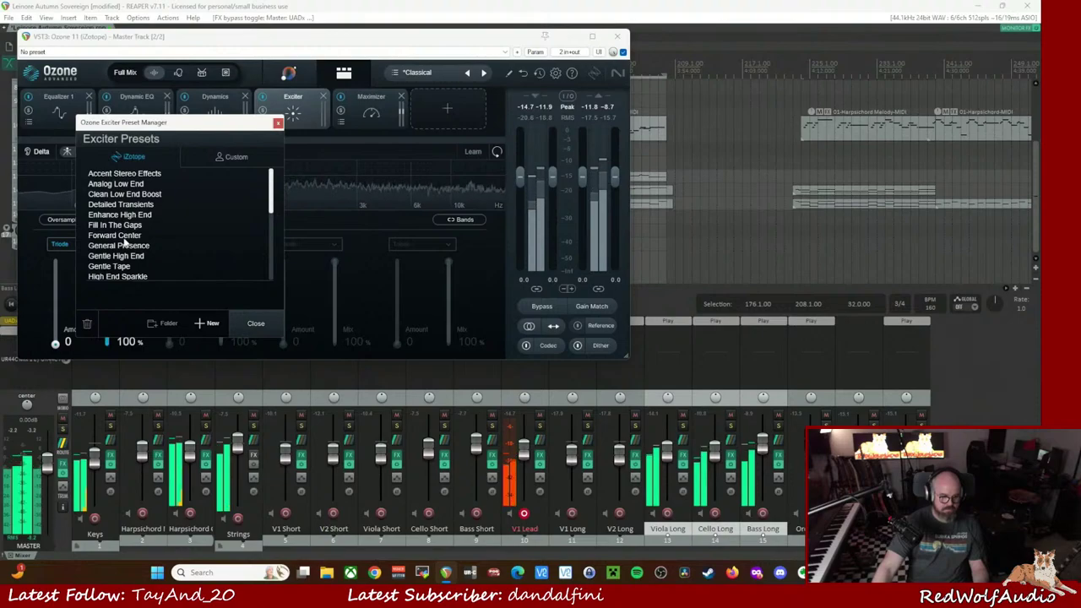
pyautogui.click(126, 205)
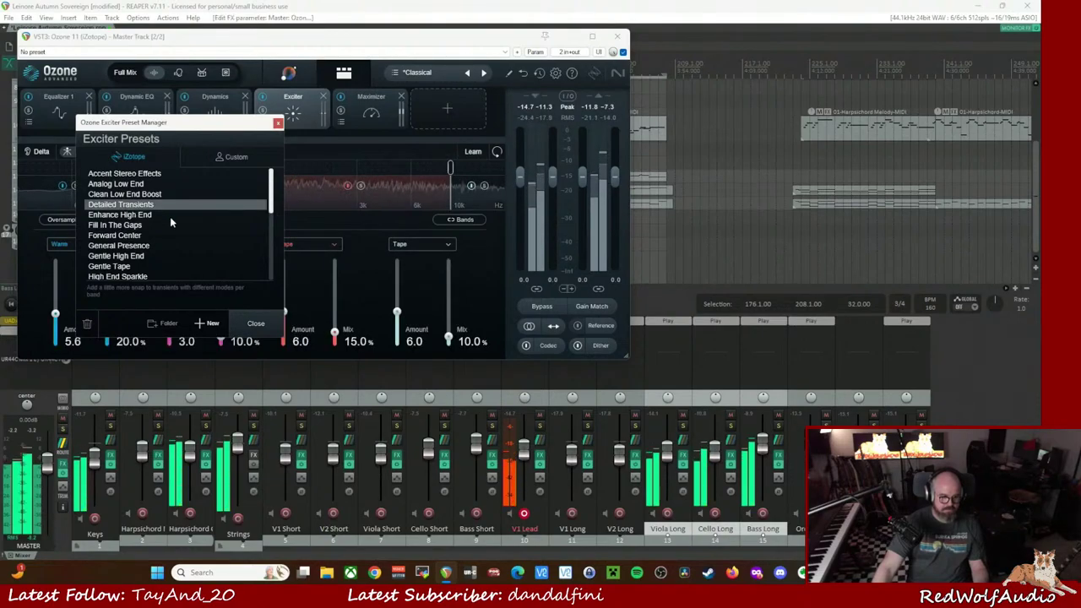
pyautogui.scroll(-3, 154, 223)
pyautogui.click(127, 267)
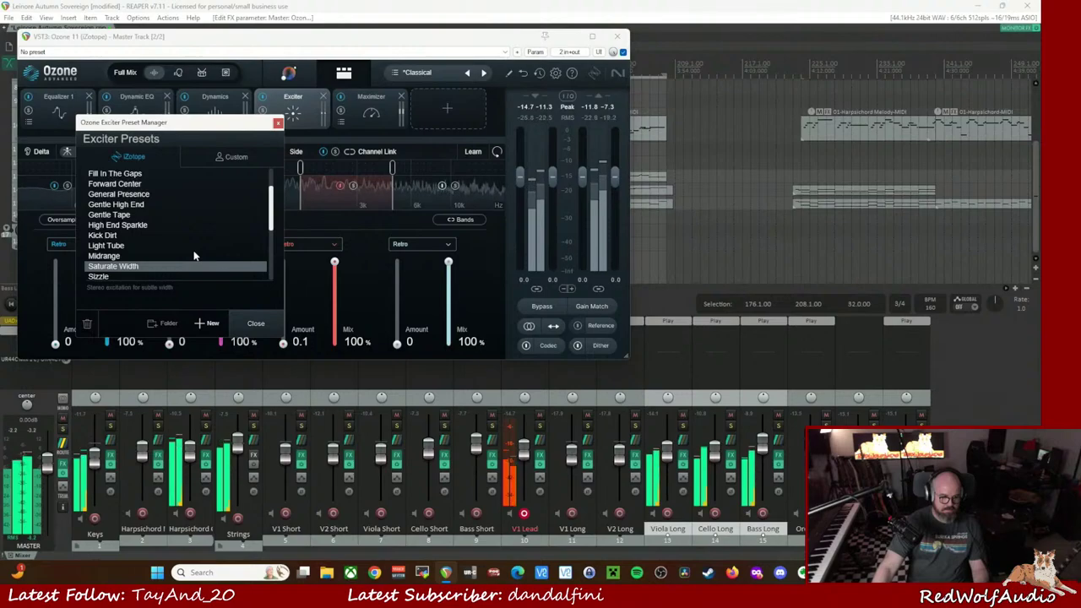
pyautogui.click(135, 226)
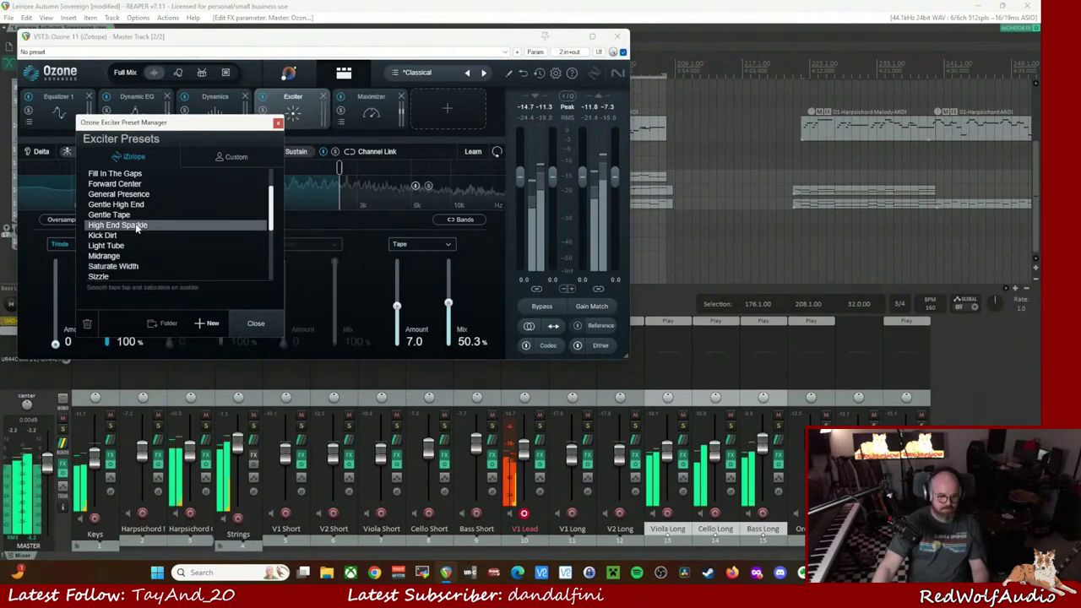
pyautogui.scroll(-5, 167, 245)
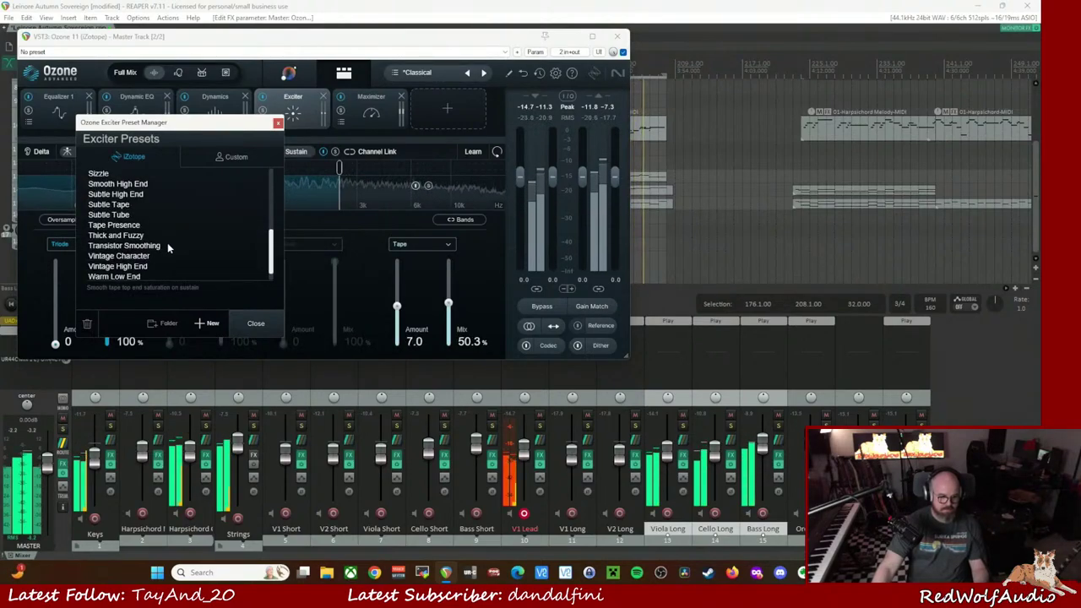
pyautogui.click(256, 325)
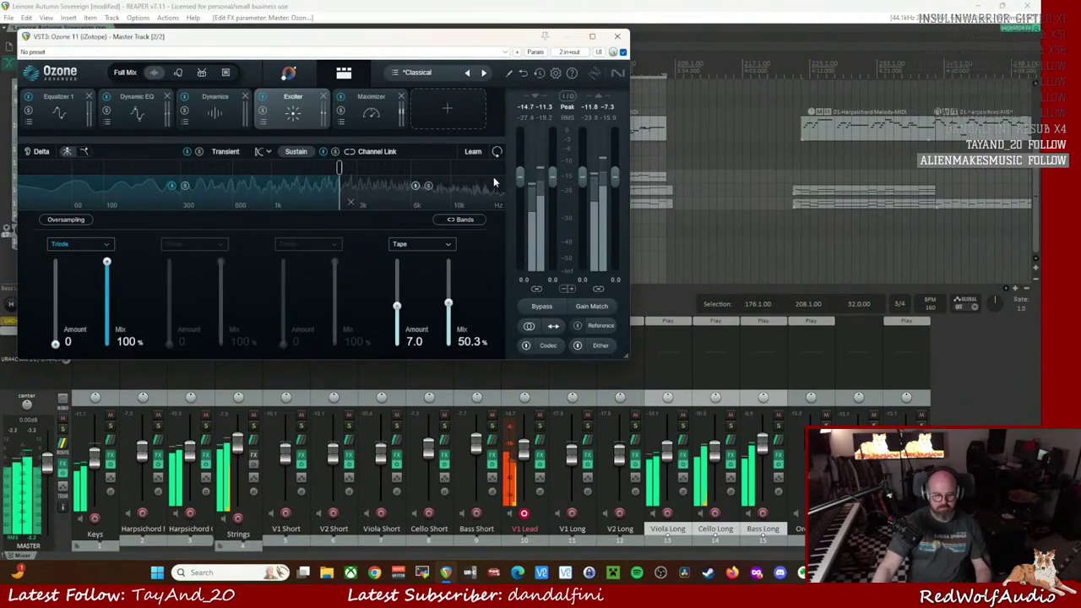
# - Have Ozone's Maximizer learn its input gain for the -11.0 LUFS target
pyautogui.click(365, 106)
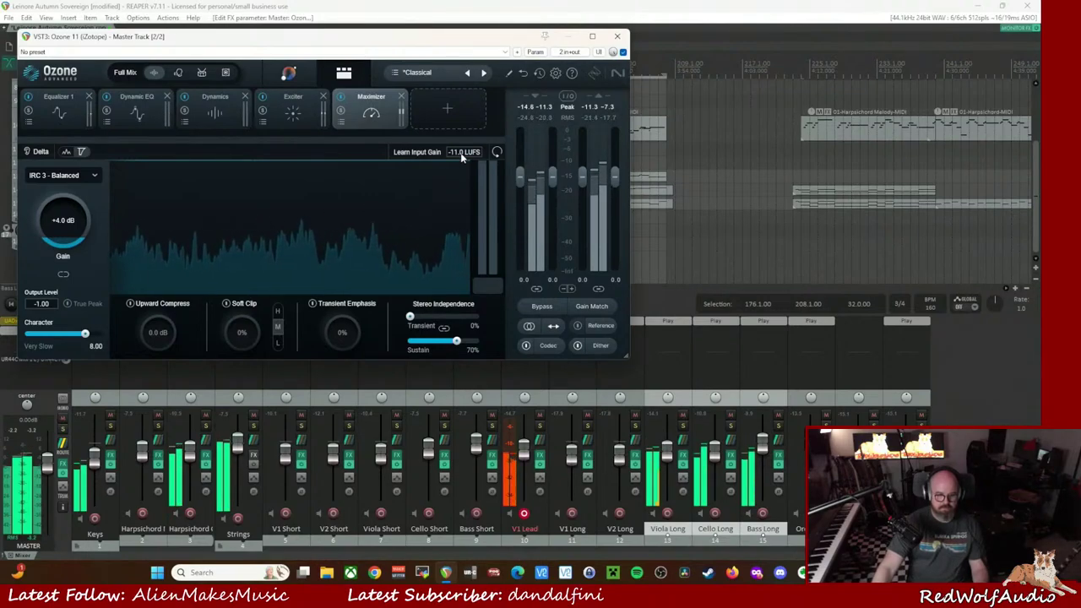
pyautogui.click(425, 152)
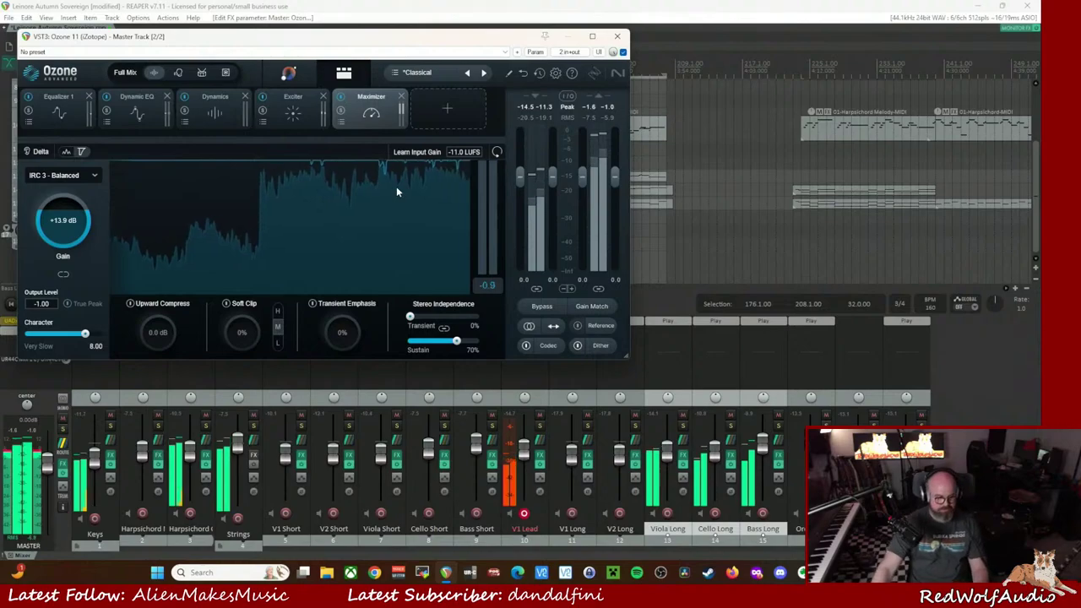
# - Close the Ozone 11 window, play the song from the beginning and disarm the V1 Lead track
pyautogui.press('Escape')
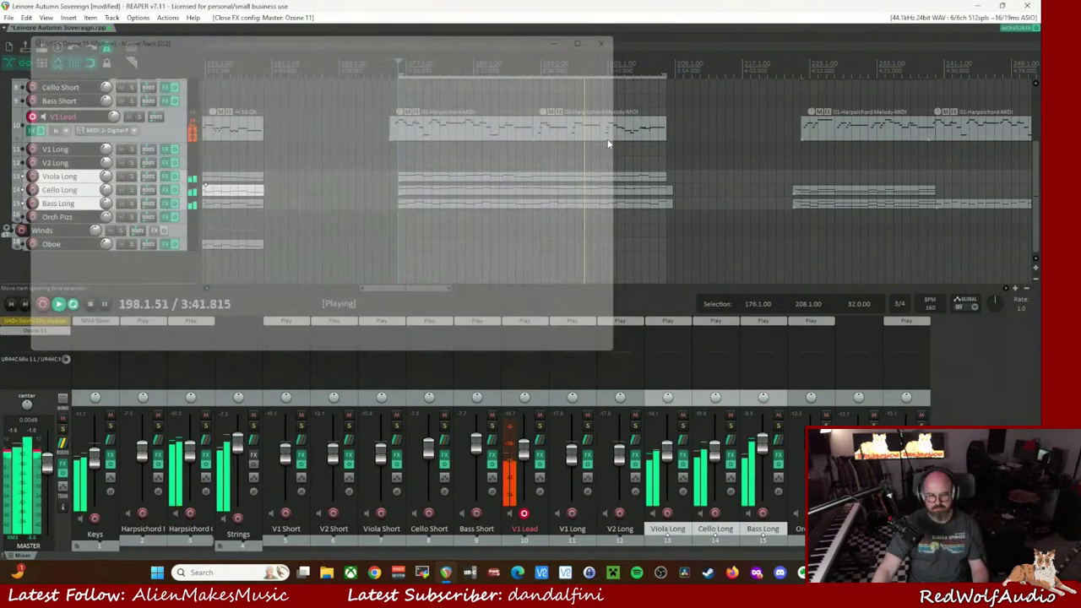
pyautogui.press('Home')
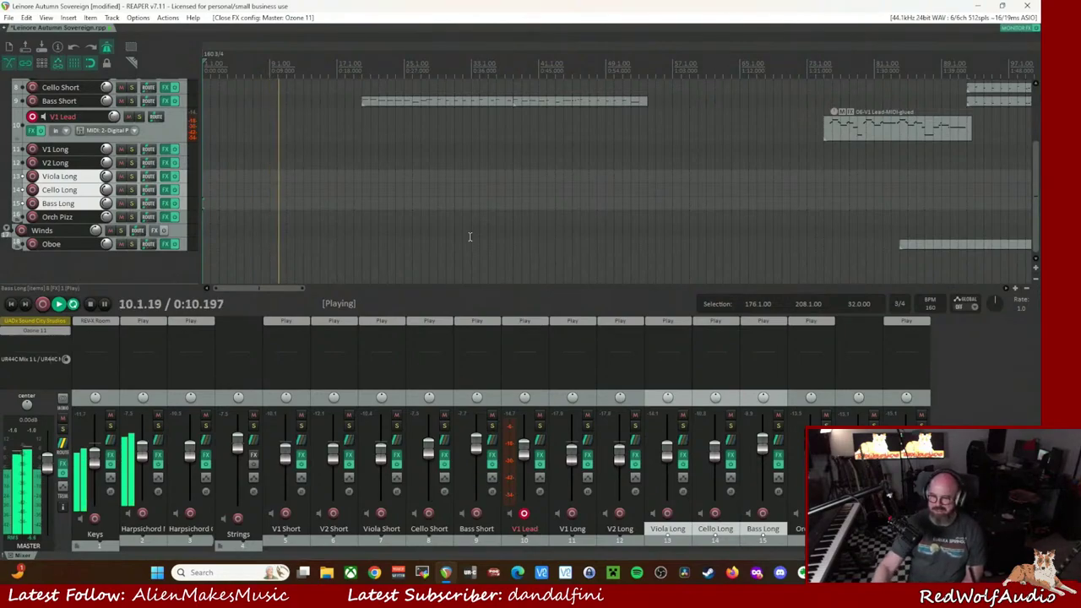
pyautogui.click(33, 117)
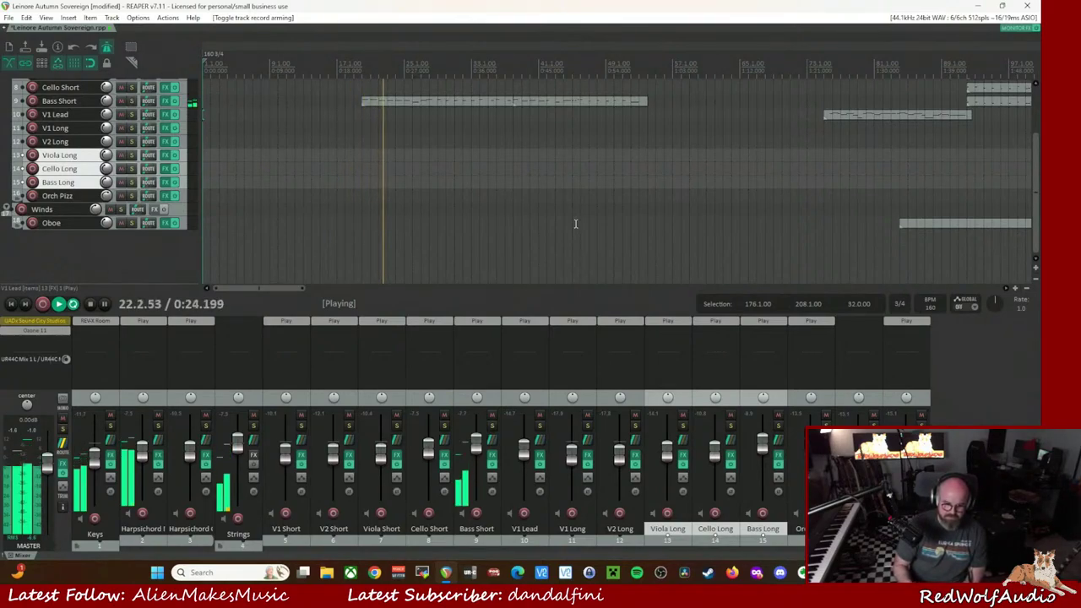
# - Check the Bass Short track's Play instrument and look over the arrangement of keys and strings parts during playback
pyautogui.click(478, 322)
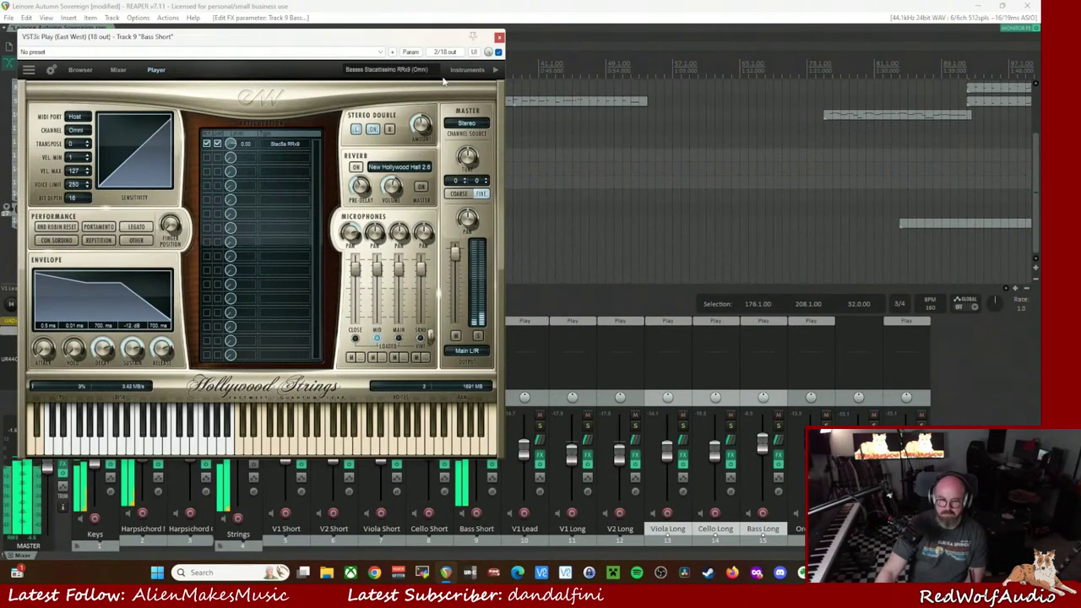
pyautogui.click(499, 37)
pyautogui.scroll(-4, 572, 220)
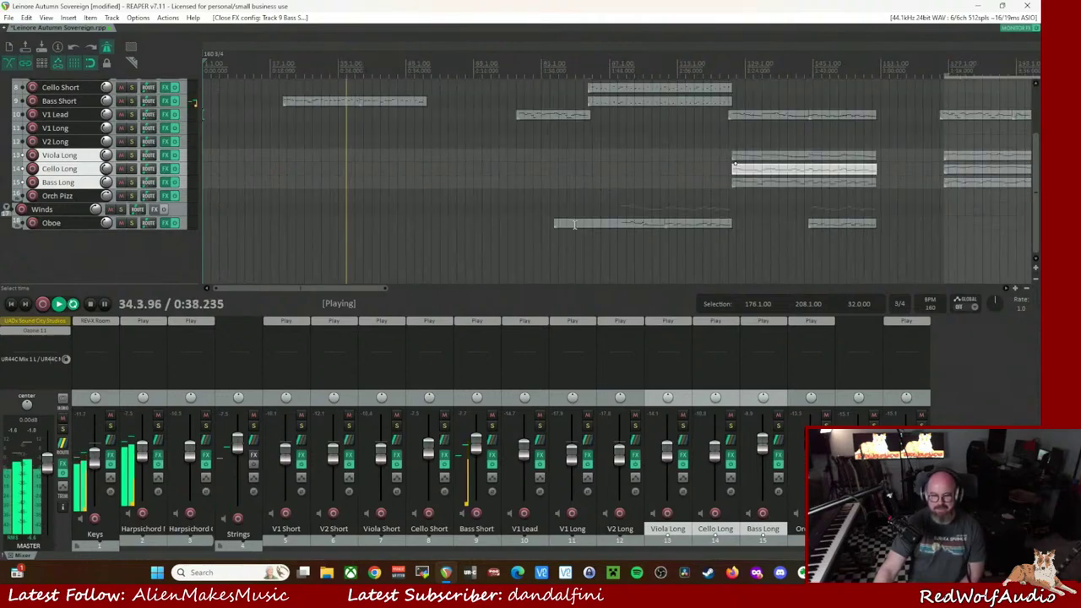
pyautogui.scroll(5, 150, 177)
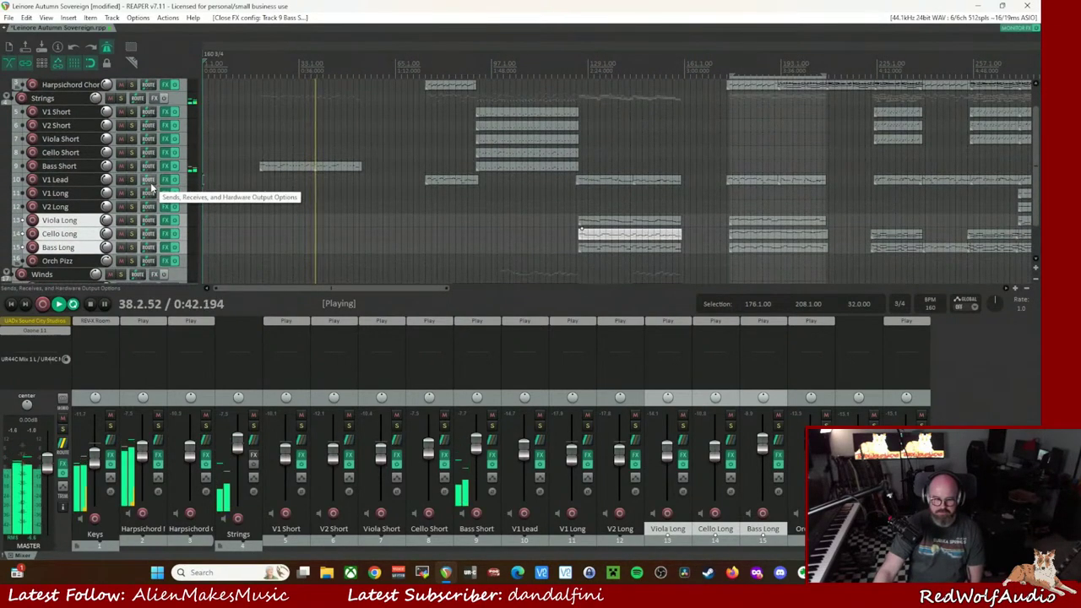
pyautogui.scroll(1, 151, 187)
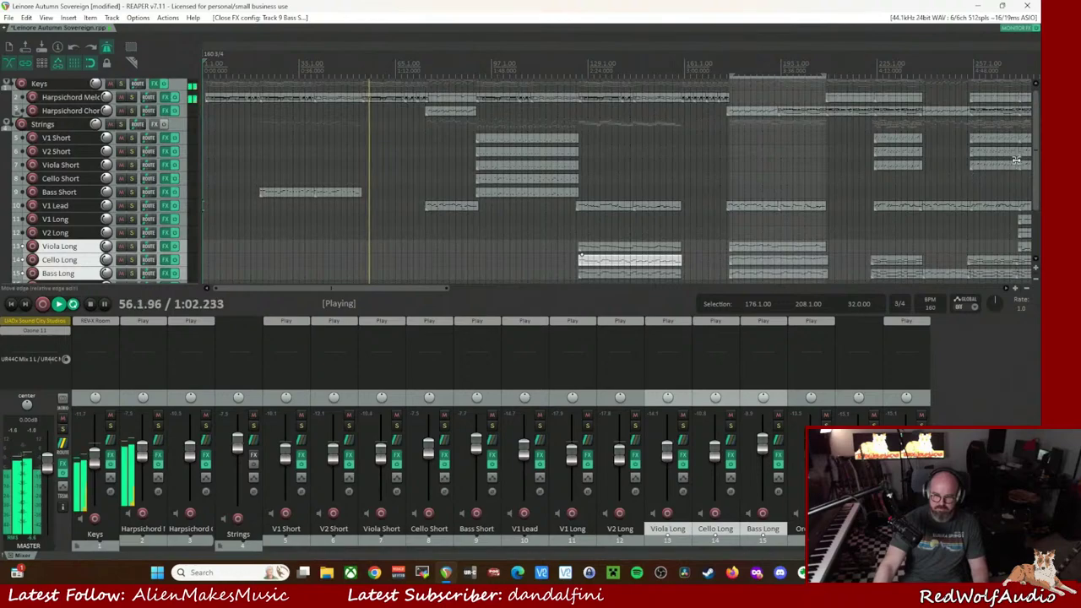
pyautogui.scroll(-3, 1031, 103)
pyautogui.scroll(3, 1030, 103)
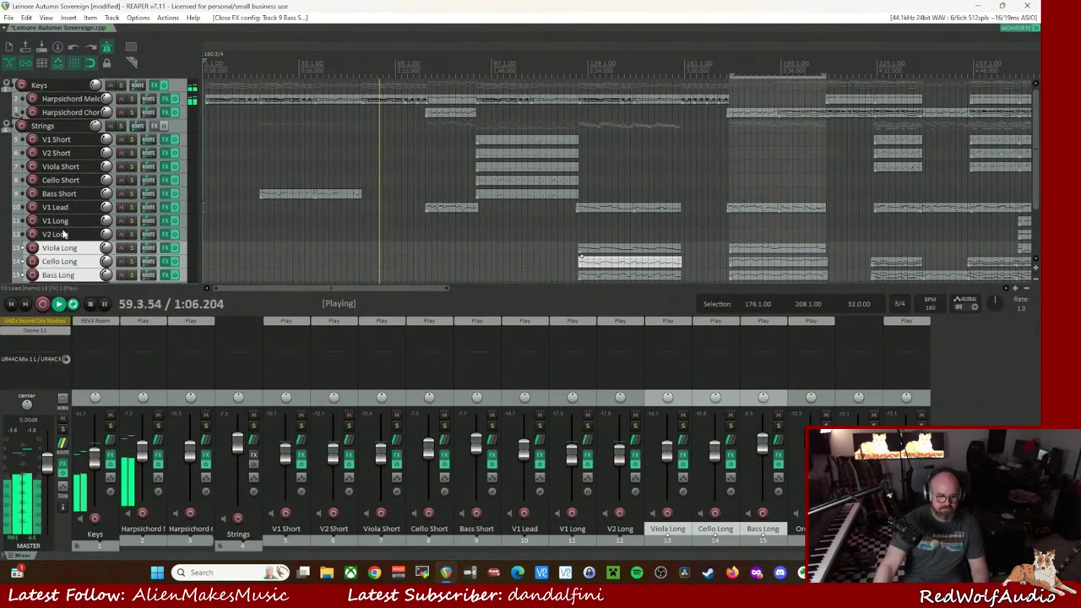
pyautogui.scroll(-1, 44, 270)
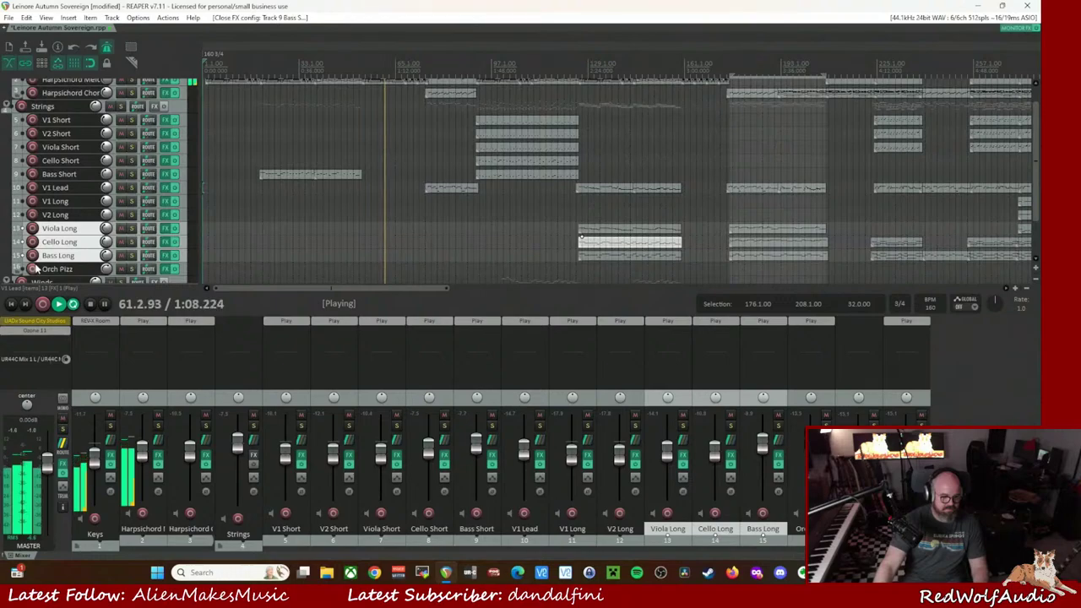
# - Record-arm only the Bass Long track and bypass Ozone 11 on the master with playback stopped
pyautogui.click(33, 260)
pyautogui.click(33, 265)
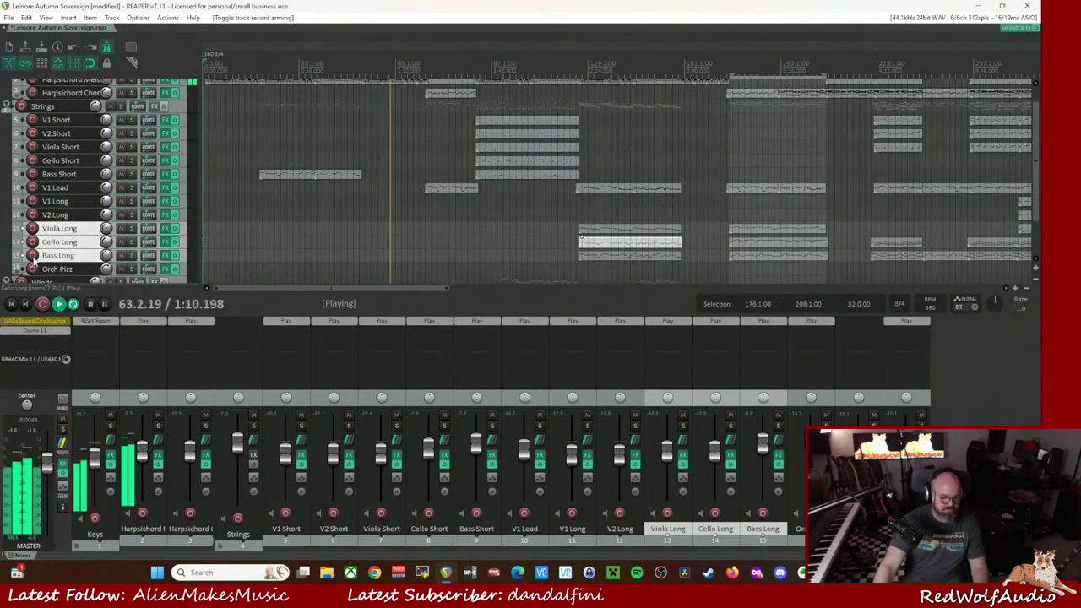
pyautogui.click(125, 258)
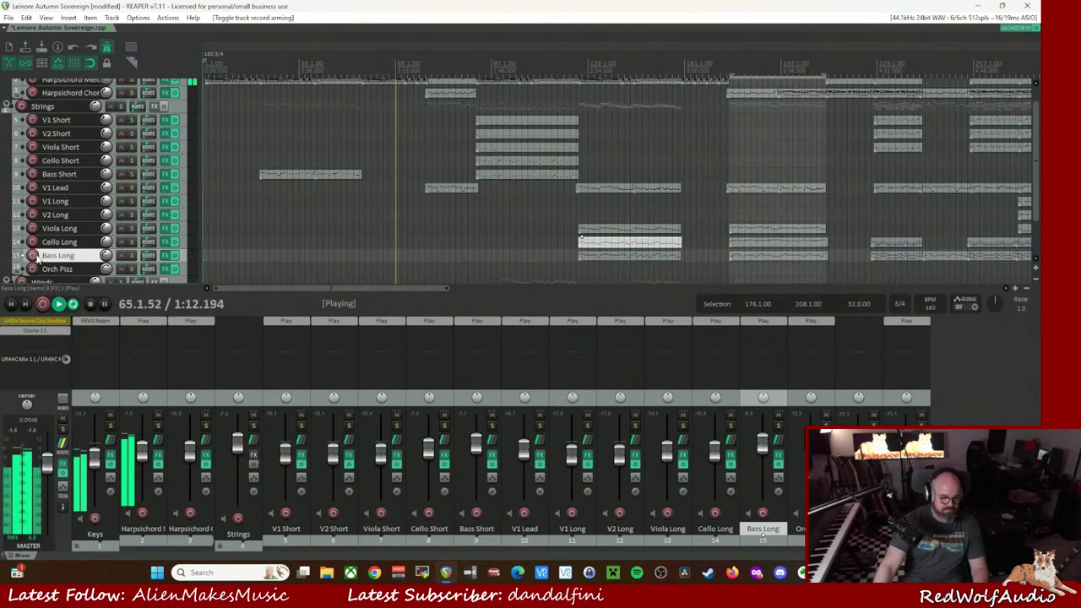
pyautogui.click(33, 256)
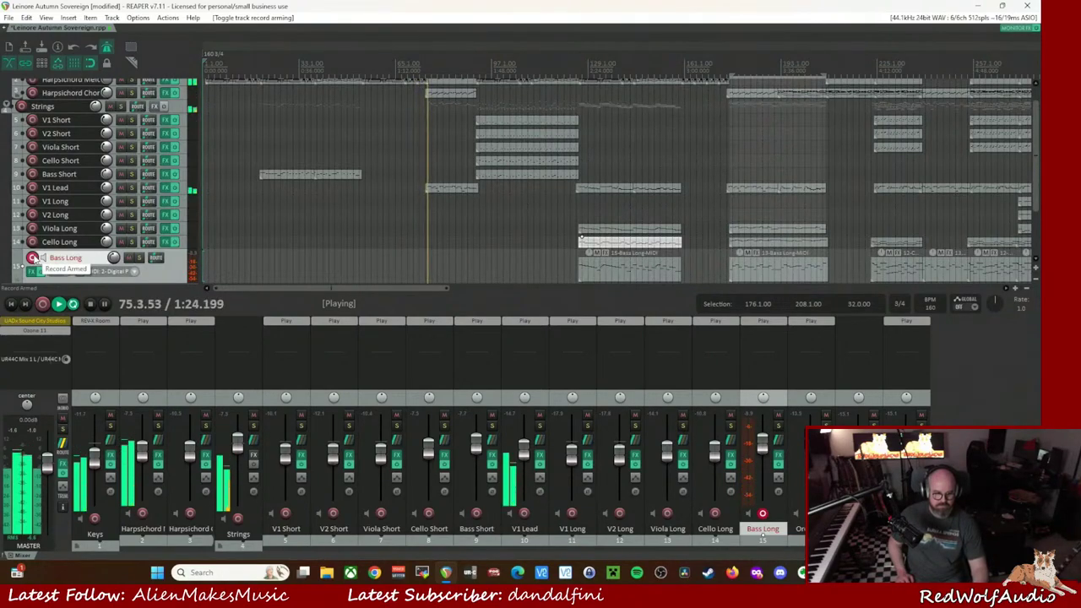
pyautogui.press('space')
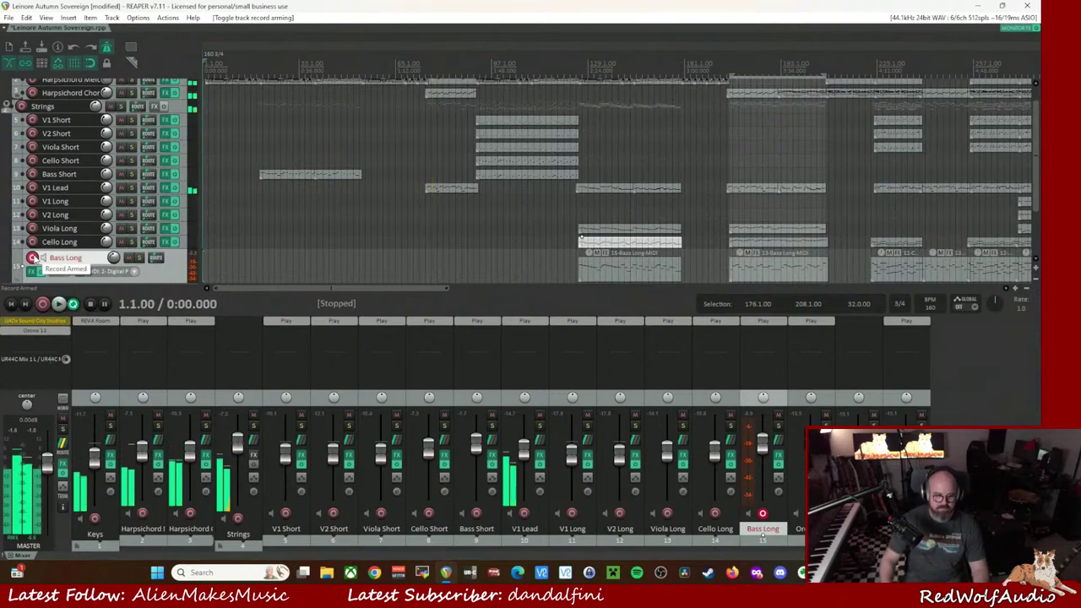
pyautogui.click(41, 330)
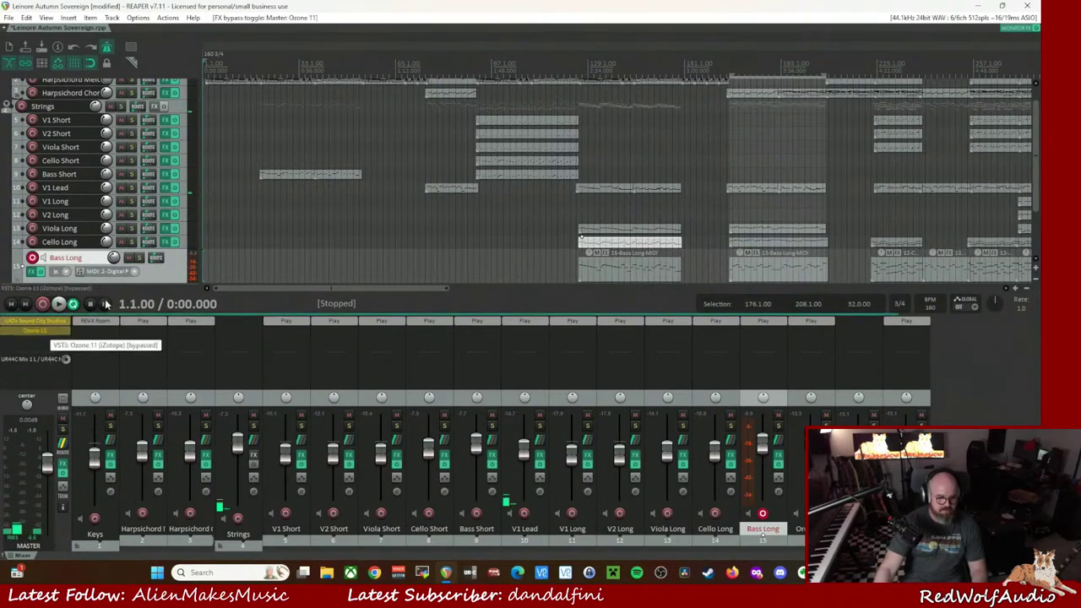
# - Record a sustained bass line on Bass Long from 54.1.00, where the Bass Short item ends, to about bar 93, and keep the take
pyautogui.click(353, 67)
pyautogui.press('space')
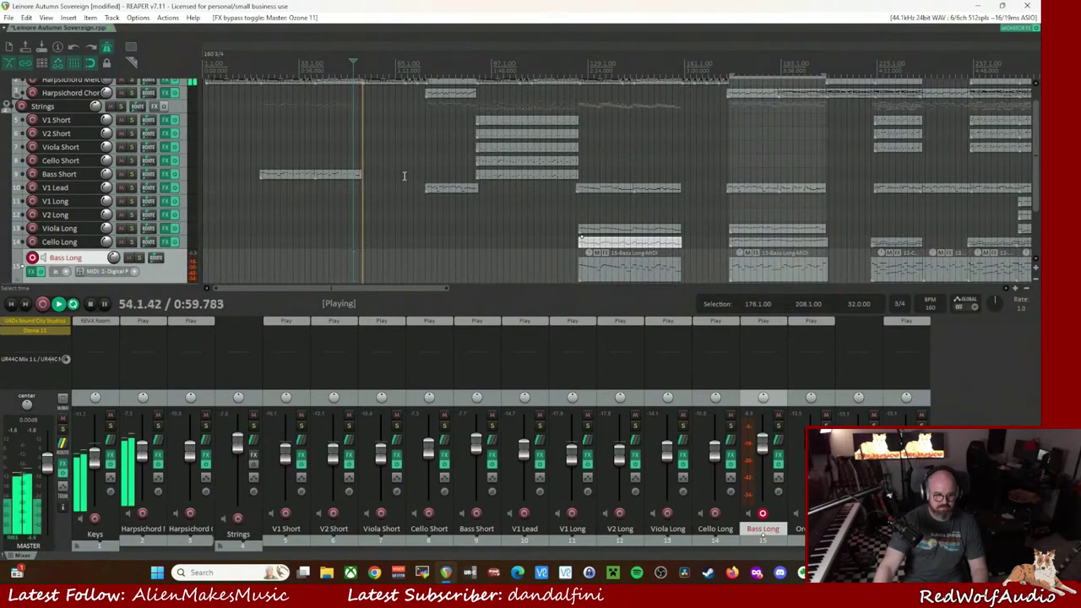
pyautogui.press('space')
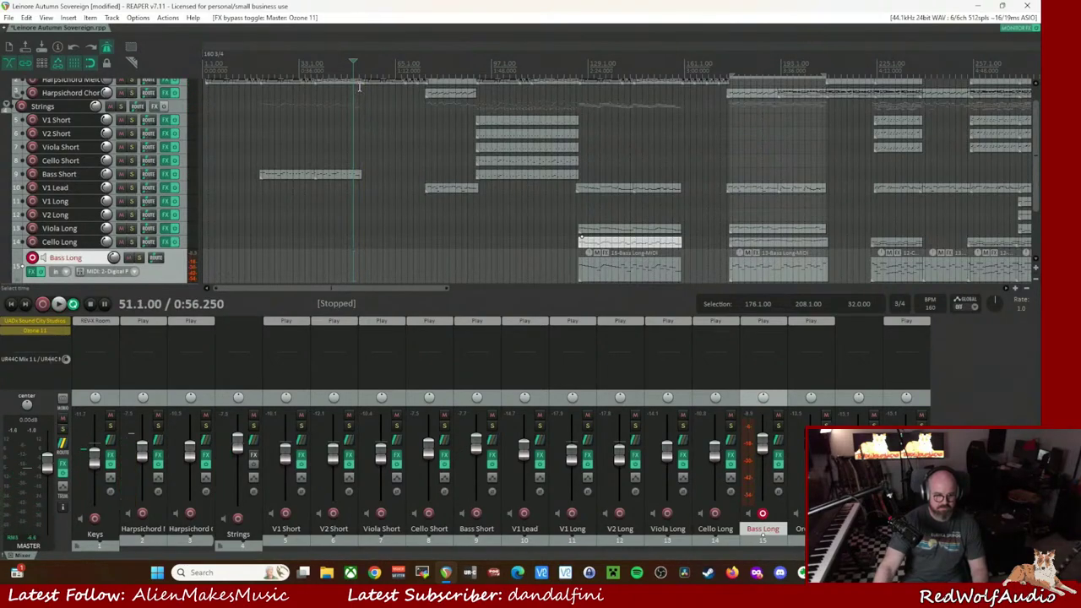
pyautogui.click(364, 75)
pyautogui.scroll(5, 389, 177)
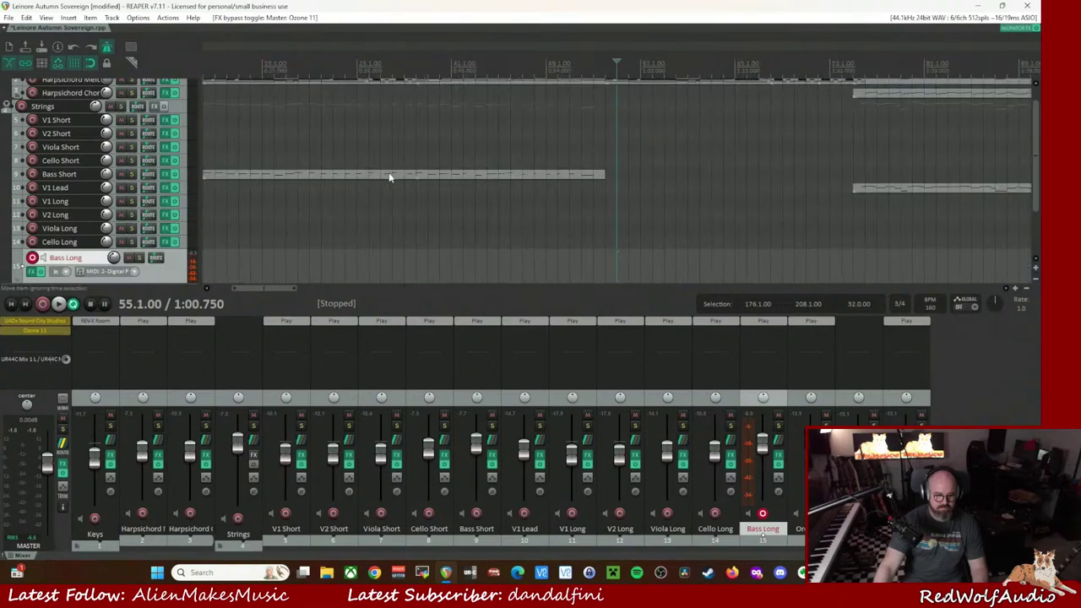
pyautogui.click(607, 71)
pyautogui.scroll(3, 613, 179)
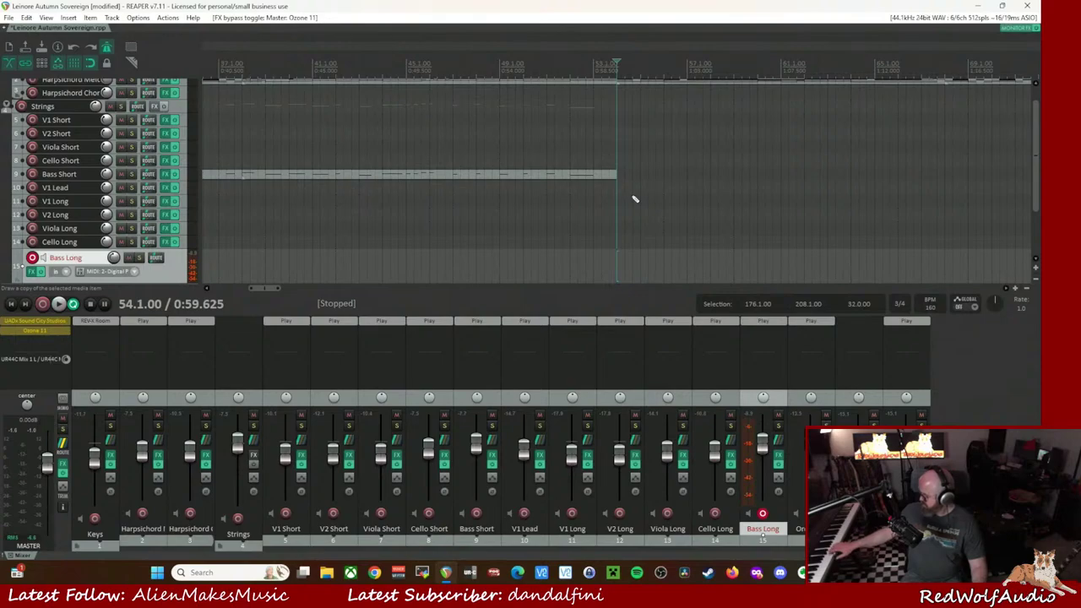
pyautogui.hotkey('ctrl', 'r')
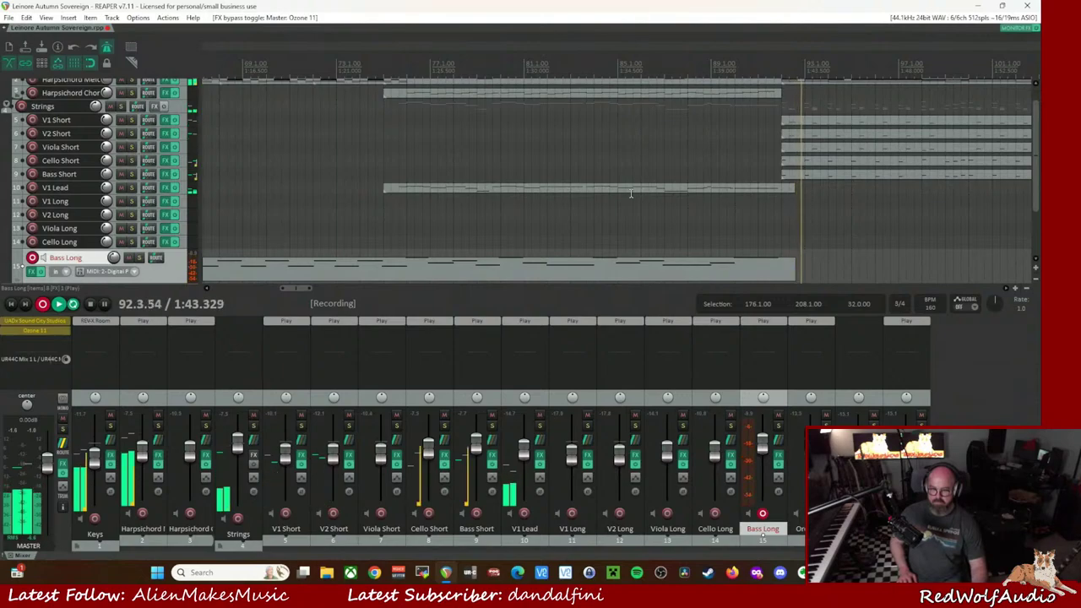
pyautogui.press('space')
pyautogui.press('Return')
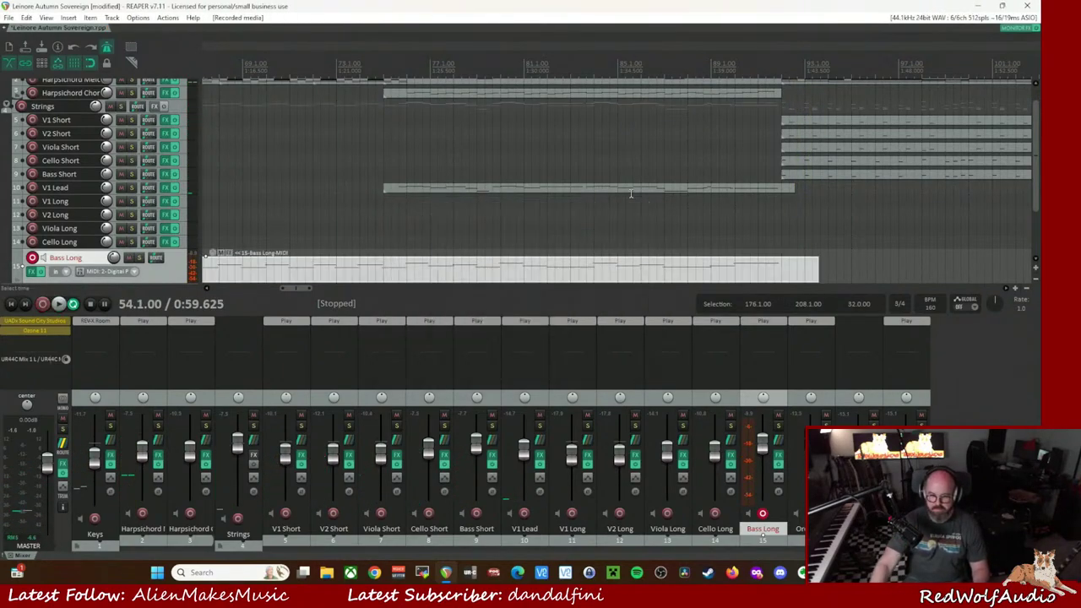
# - Quantize the position and length of all notes in the new Bass Long take to a straight 1/4 grid at 100% strength
pyautogui.scroll(-2, 627, 194)
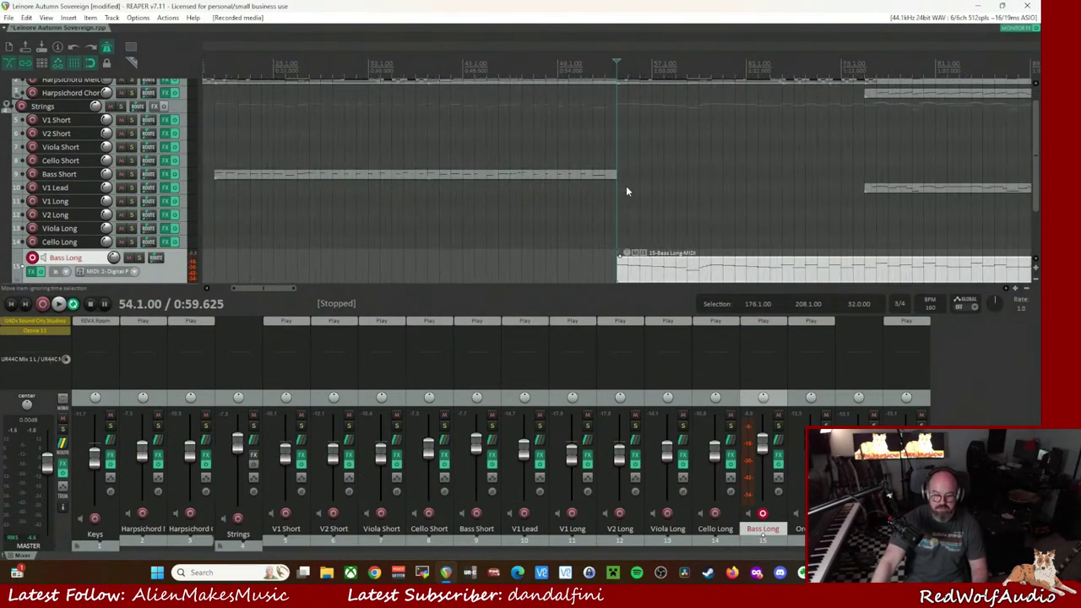
pyautogui.scroll(-3, 1036, 200)
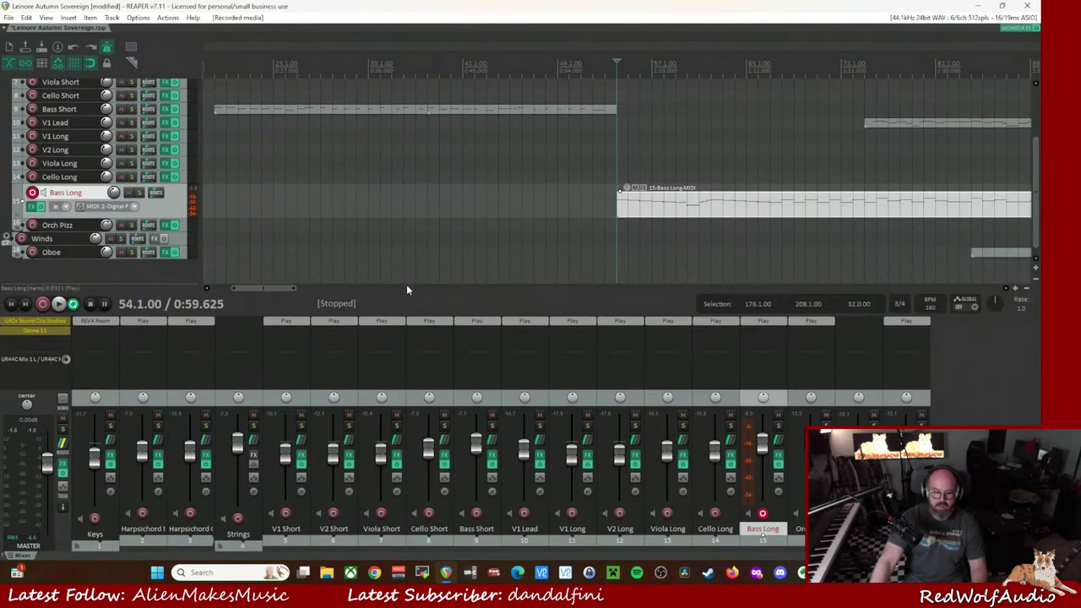
pyautogui.moveTo(285, 289); pyautogui.dragTo(312, 289)
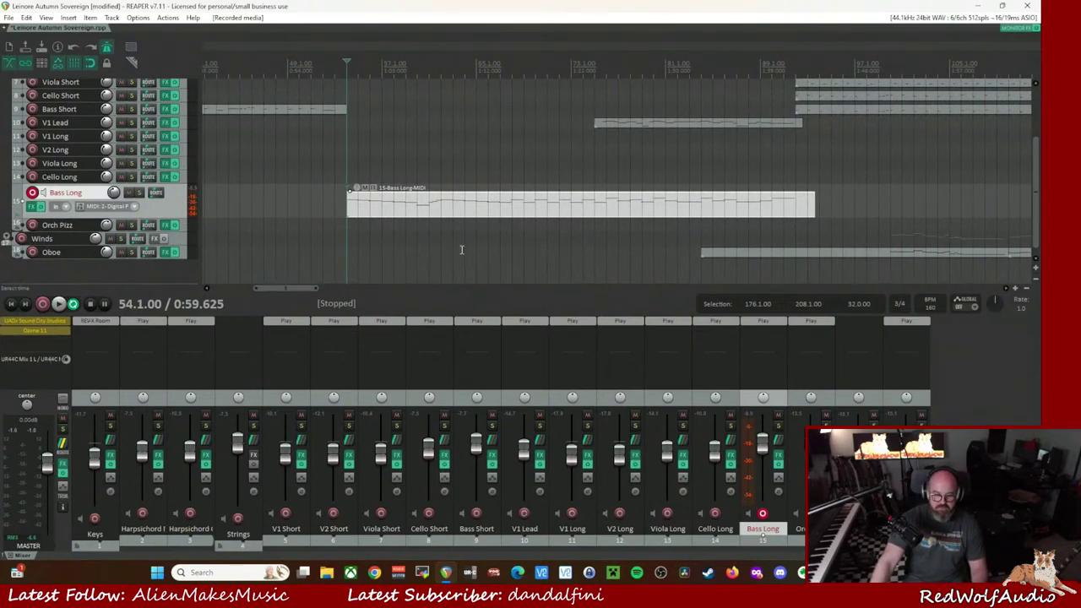
pyautogui.doubleClick(608, 206)
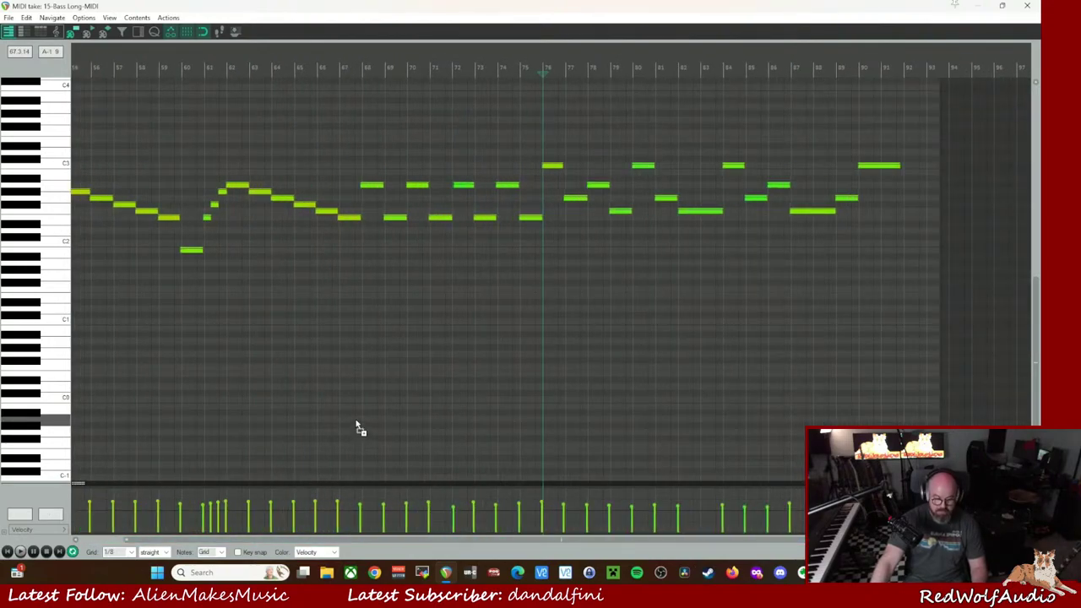
pyautogui.click(355, 426)
pyautogui.scroll(3, 398, 434)
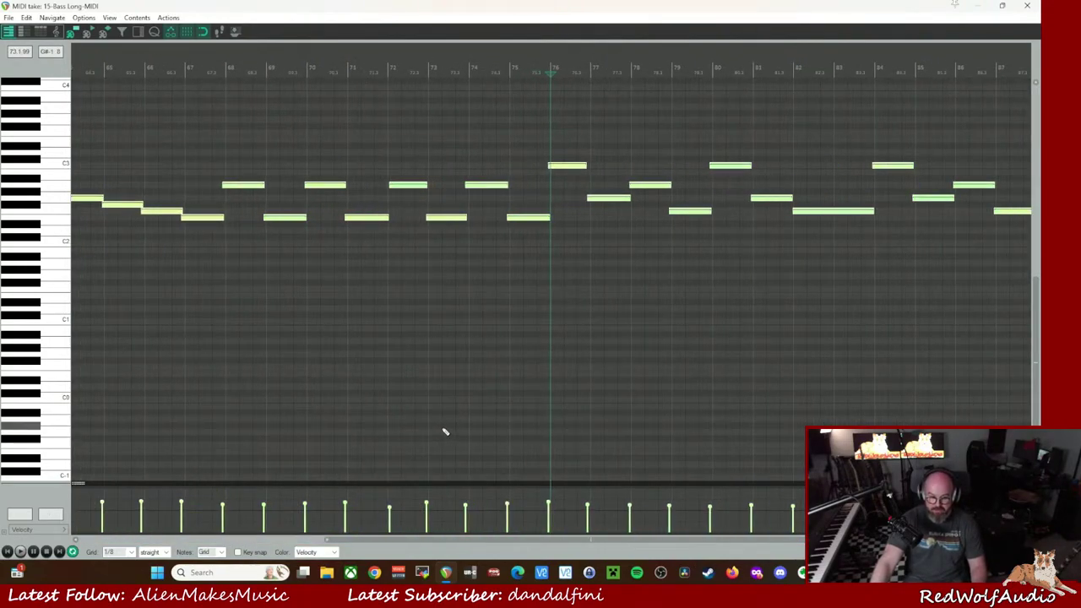
pyautogui.hotkey('ctrl', 'q')
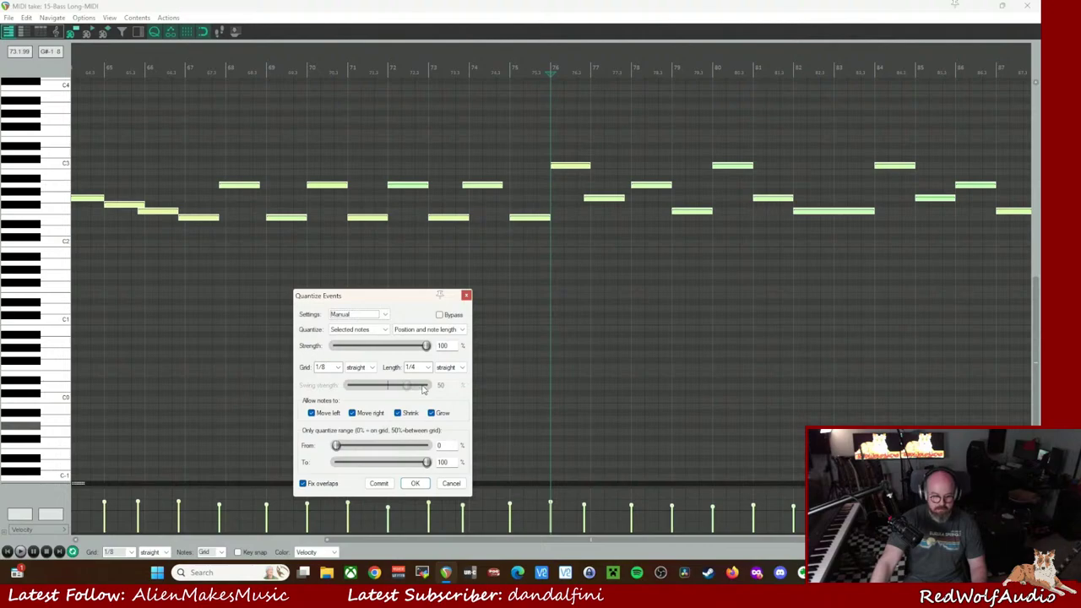
pyautogui.click(337, 368)
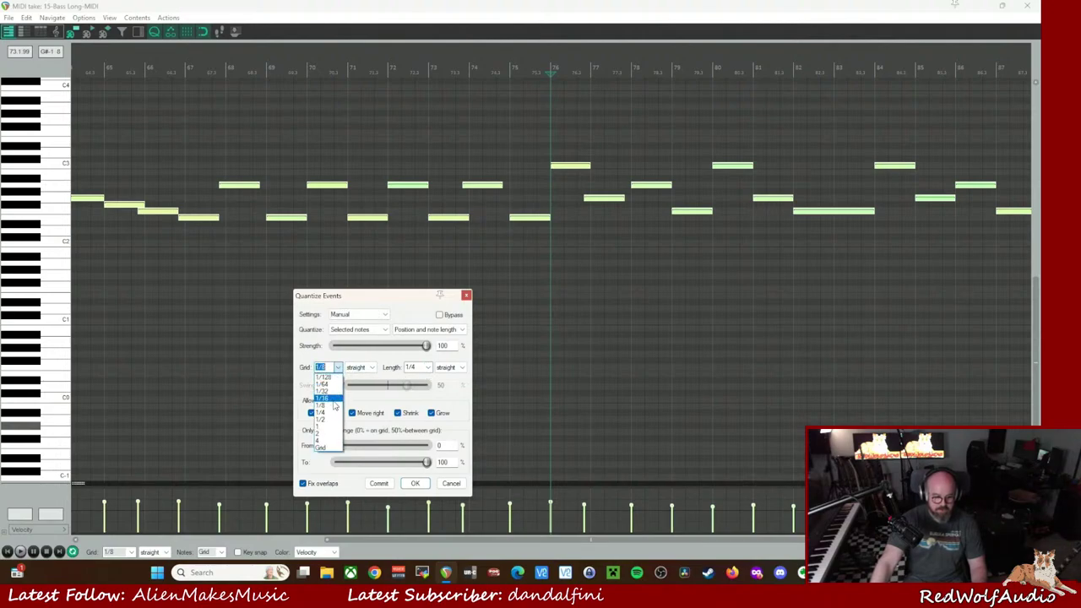
pyautogui.click(334, 414)
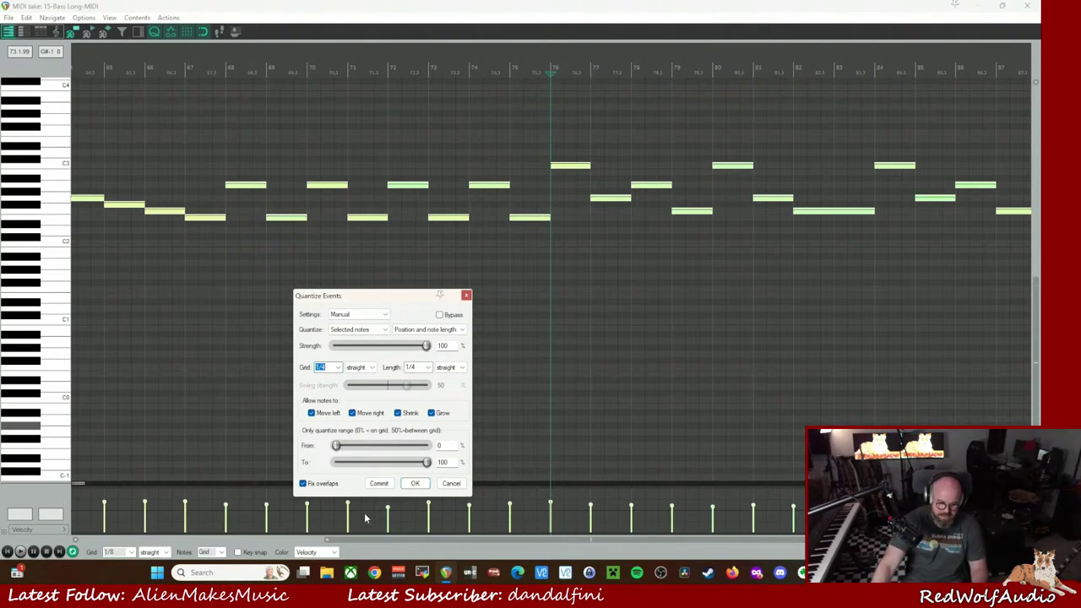
pyautogui.click(415, 484)
pyautogui.scroll(-5, 507, 312)
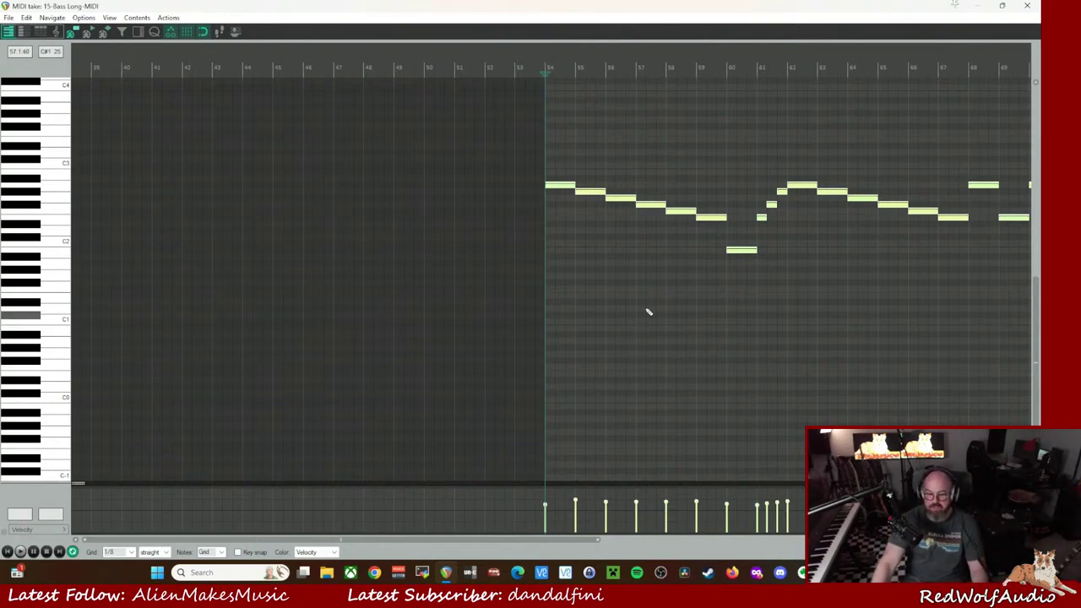
pyautogui.moveTo(446, 541); pyautogui.dragTo(651, 539)
pyautogui.click(1027, 7)
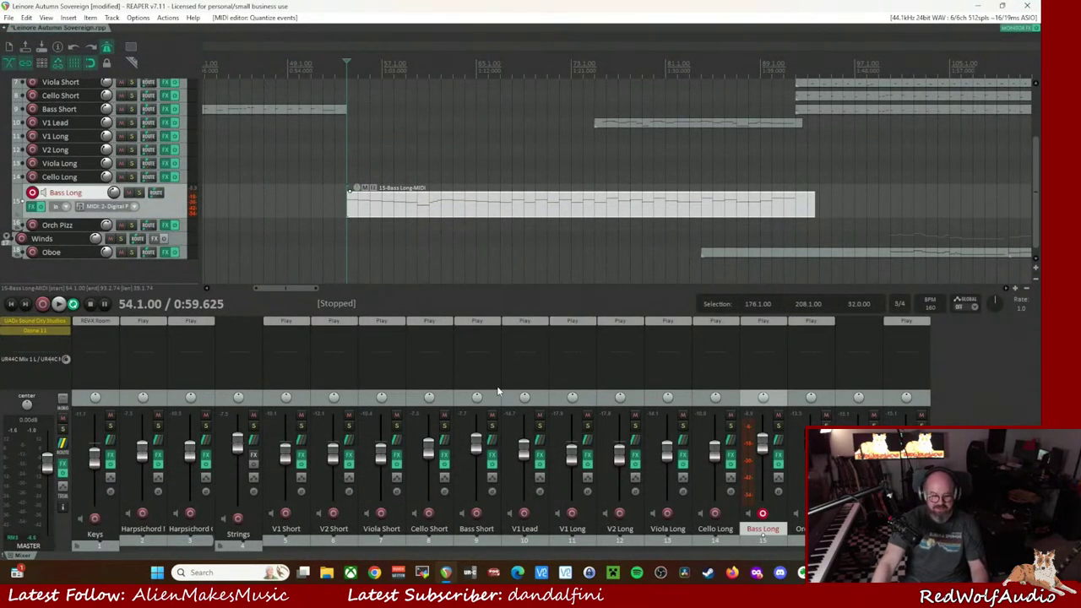
# - Split the new Bass Long item where the short strings enter and delete the leftover tail
pyautogui.click(795, 210)
pyautogui.press('s')
pyautogui.click(803, 207)
pyautogui.press('Delete')
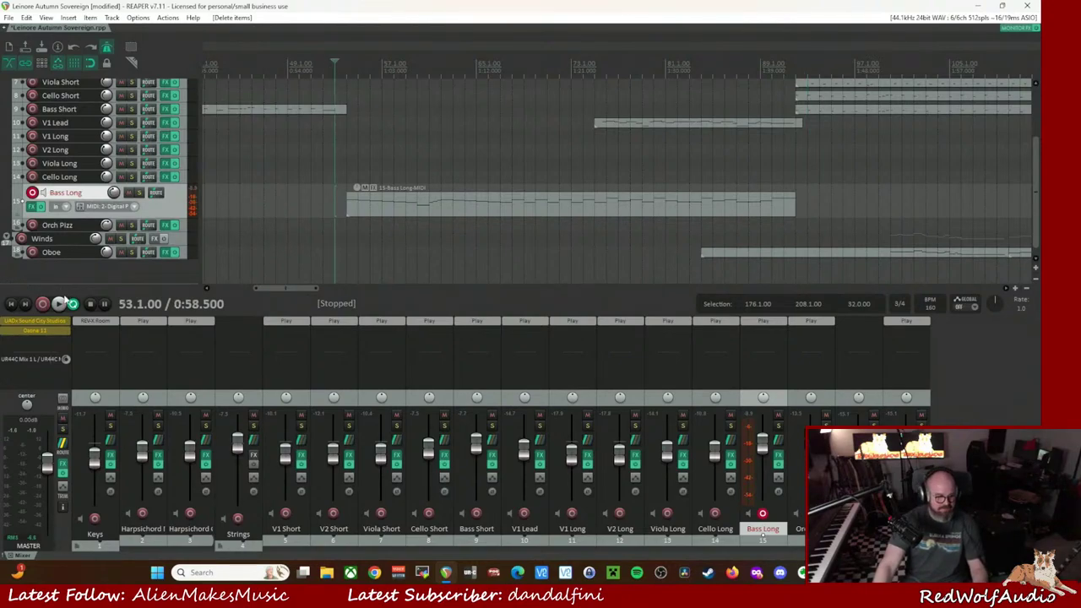
# - Re-enable Ozone 11 on the master and slightly lower the Bass Long track's volume while playing from 53.1.00
pyautogui.keyDown('shift'); pyautogui.click(16, 342); pyautogui.keyUp('shift')
pyautogui.press('space')
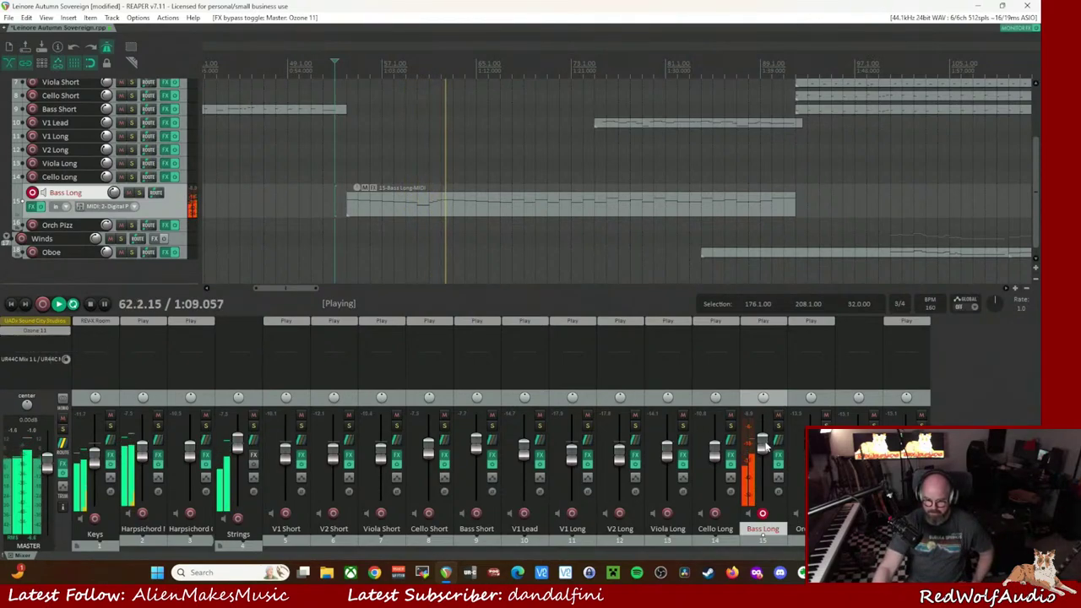
pyautogui.moveTo(767, 448); pyautogui.dragTo(767, 443)
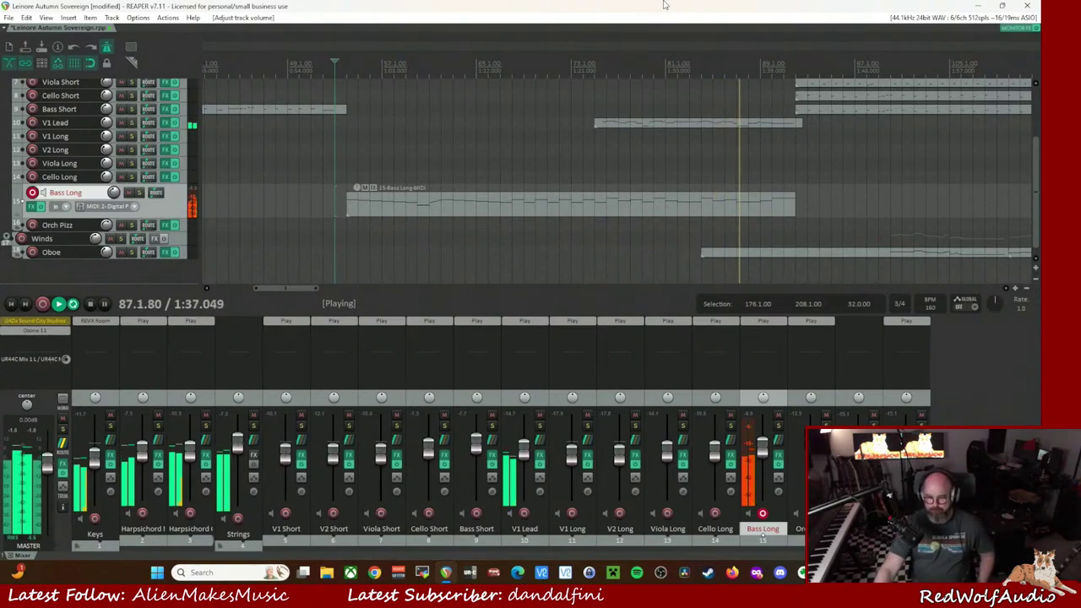
pyautogui.scroll(3, 1040, 178)
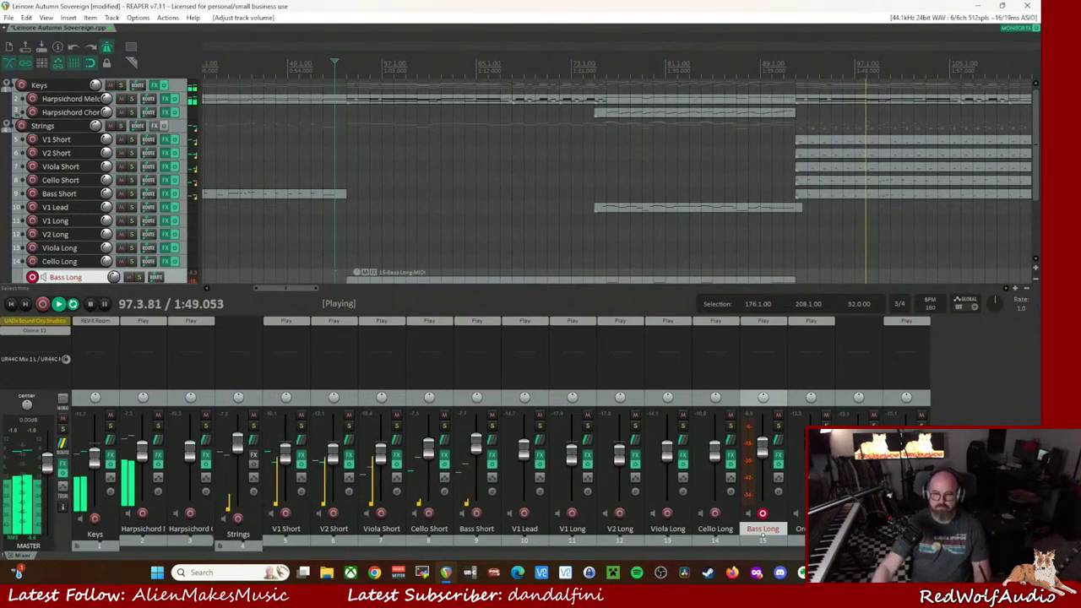
pyautogui.scroll(-3, 816, 179)
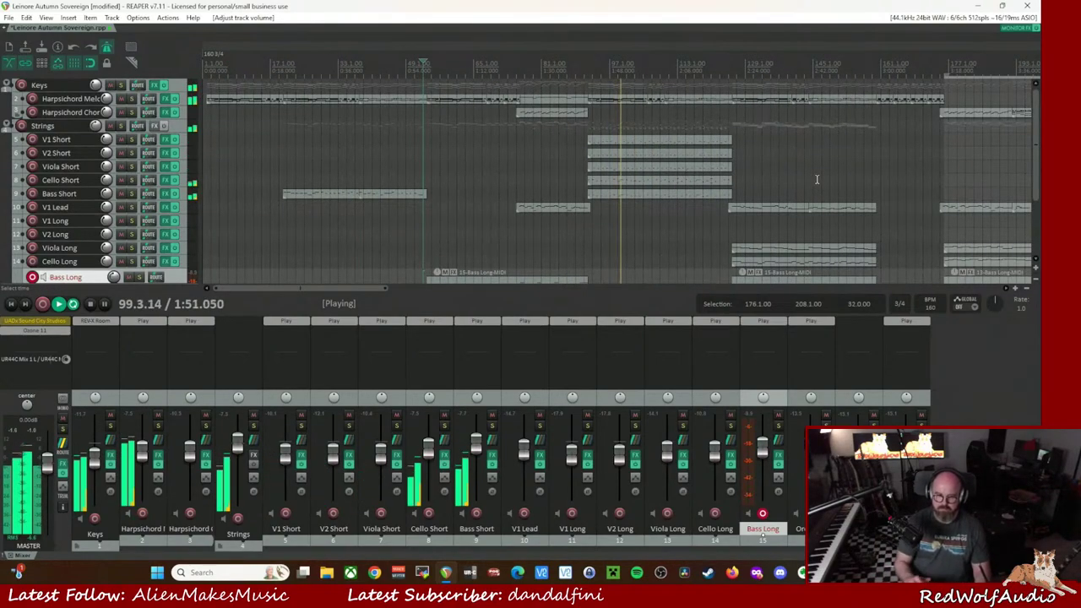
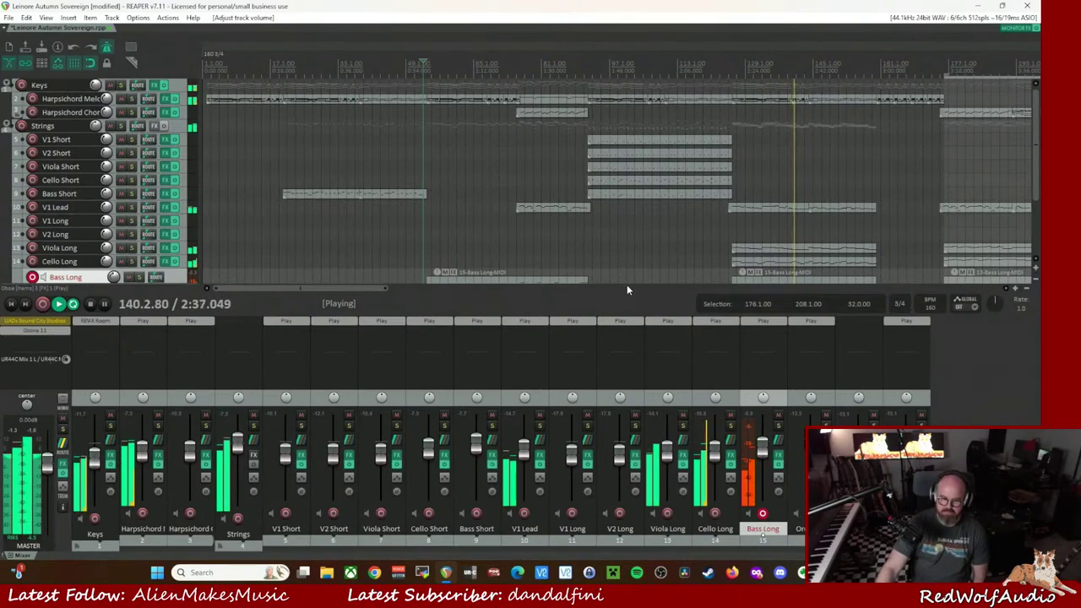
# - Listen to the arrangement through the end of the long-string section up to bar 176, and stop playback
pyautogui.moveTo(361, 287); pyautogui.dragTo(426, 292)
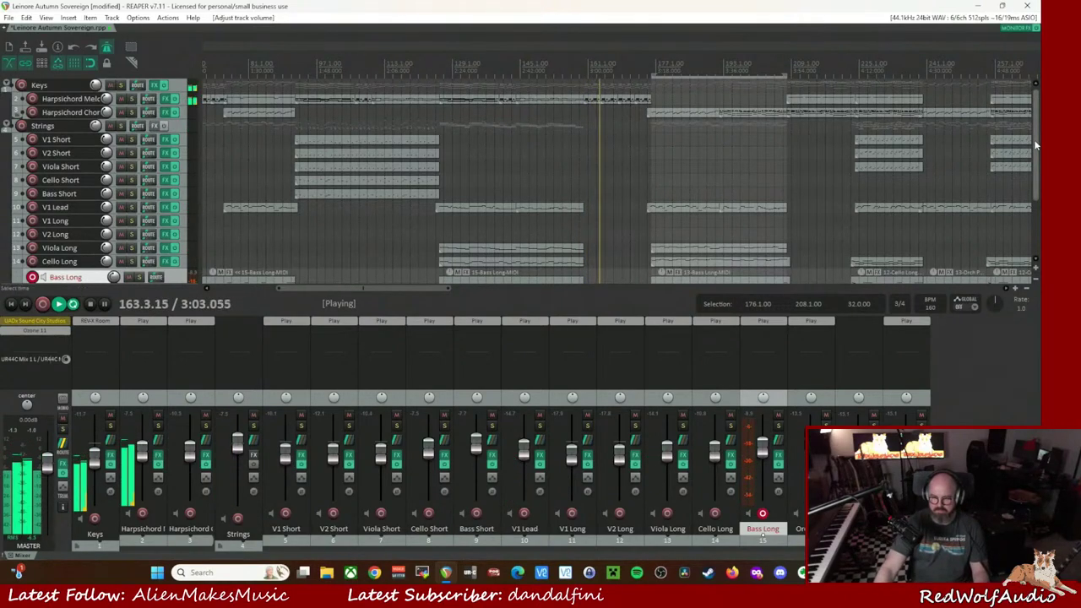
pyautogui.scroll(-3, 1037, 178)
pyautogui.scroll(3, 1037, 178)
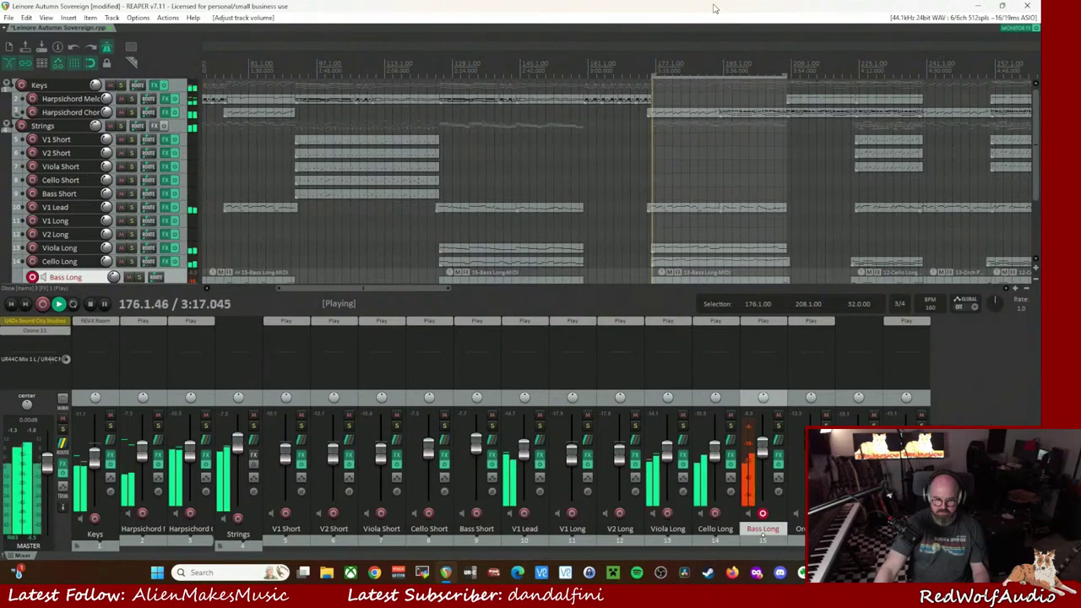
pyautogui.press('space')
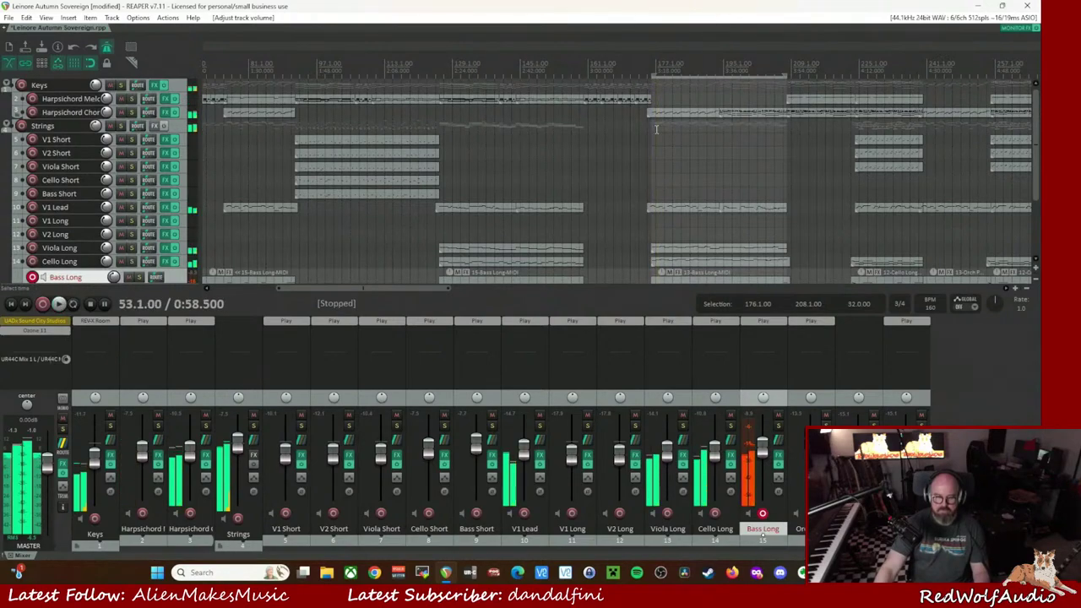
# - Place the edit cursor at 160.1.00, where the long-string items end, and bypass Ozone 11 on the master
pyautogui.click(588, 93)
pyautogui.click(580, 126)
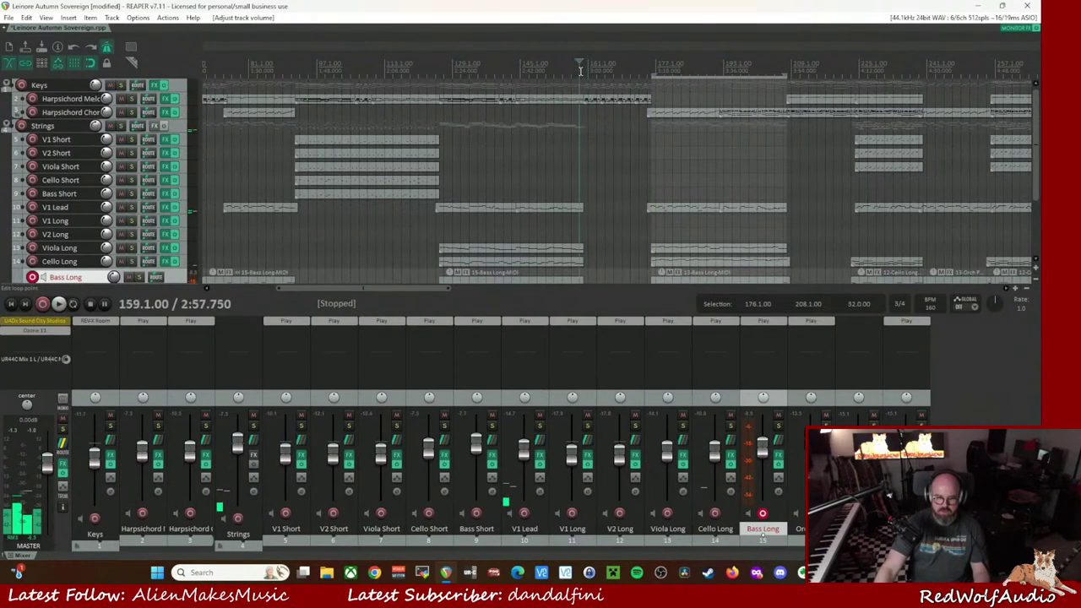
pyautogui.scroll(3, 627, 235)
pyautogui.click(633, 74)
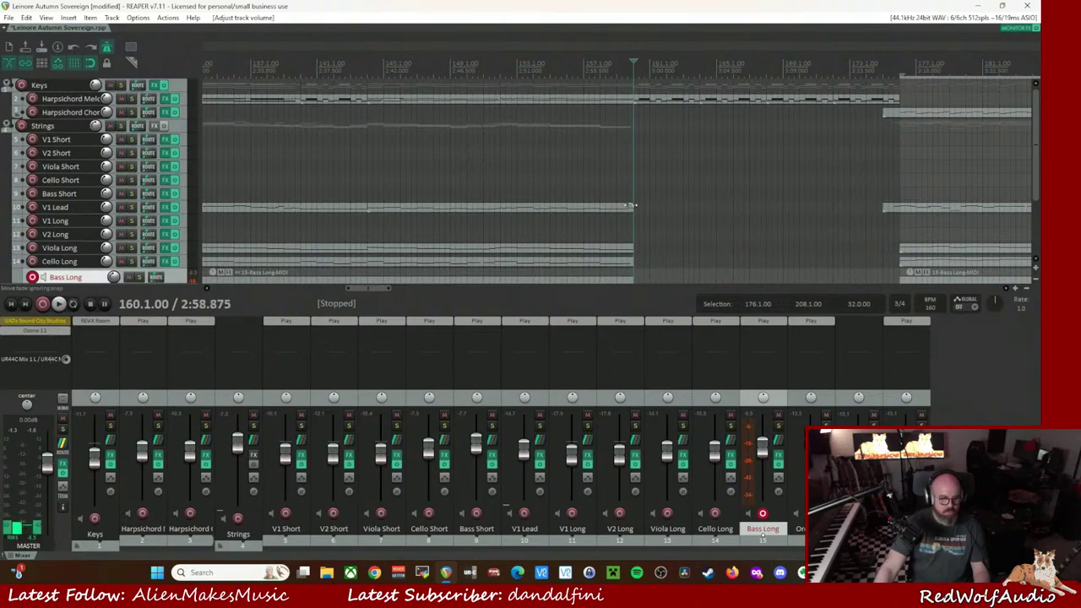
pyautogui.keyDown('shift'); pyautogui.click(29, 331); pyautogui.keyUp('shift')
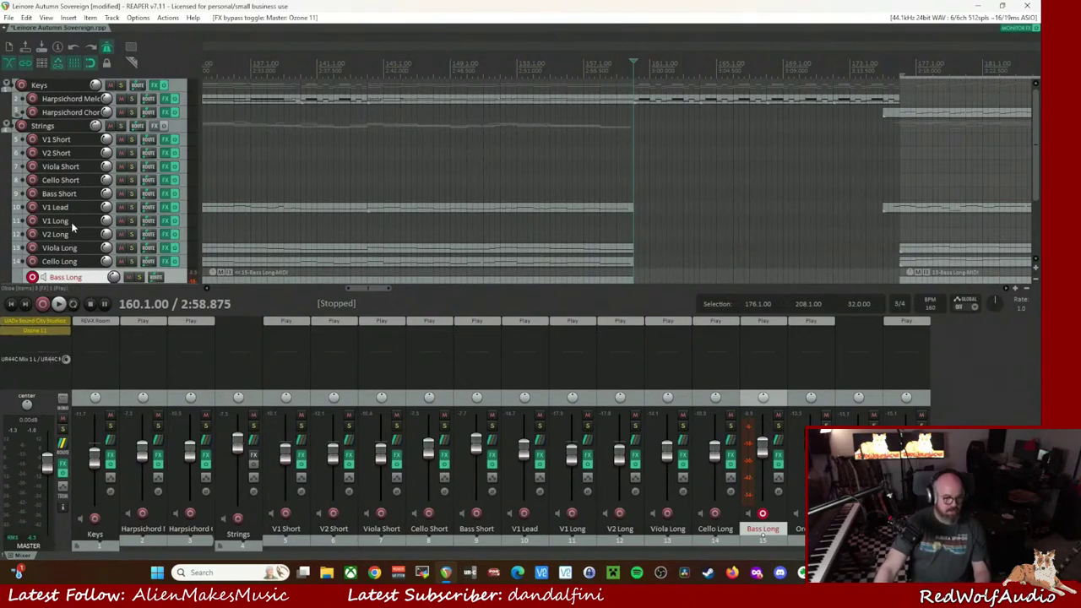
# - Try out a bass part on Bass Short instead of Bass Long, playing along from 160.1.00 to about bar 175
pyautogui.click(32, 277)
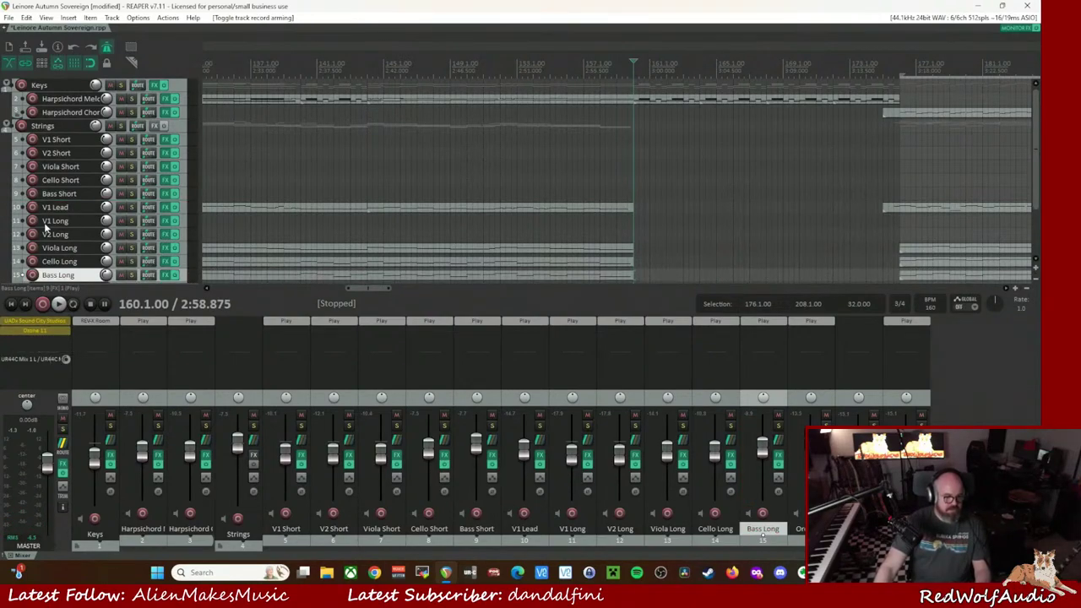
pyautogui.click(32, 194)
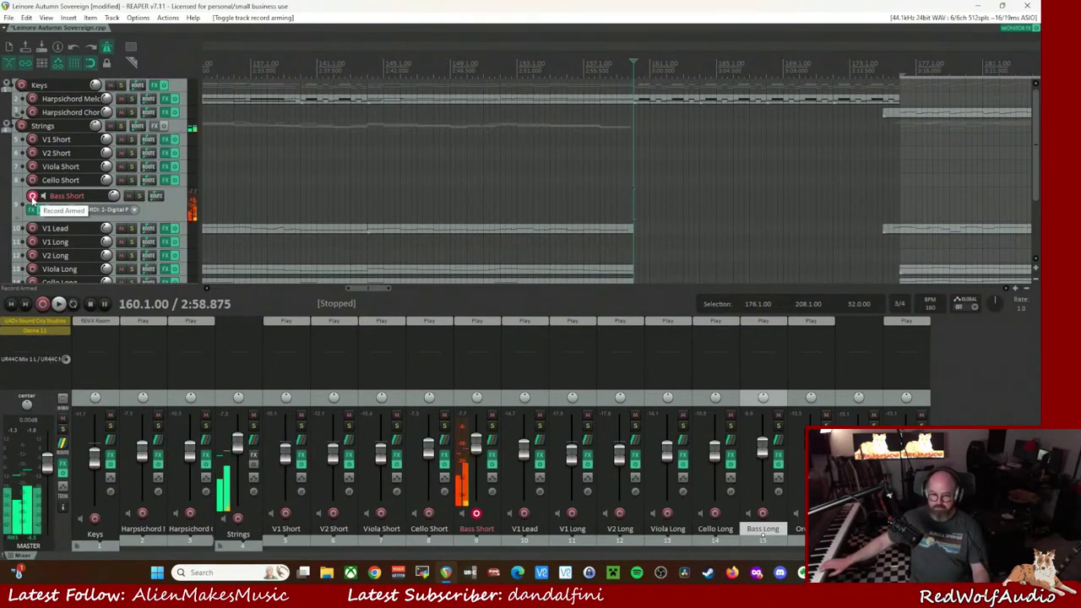
pyautogui.press('space')
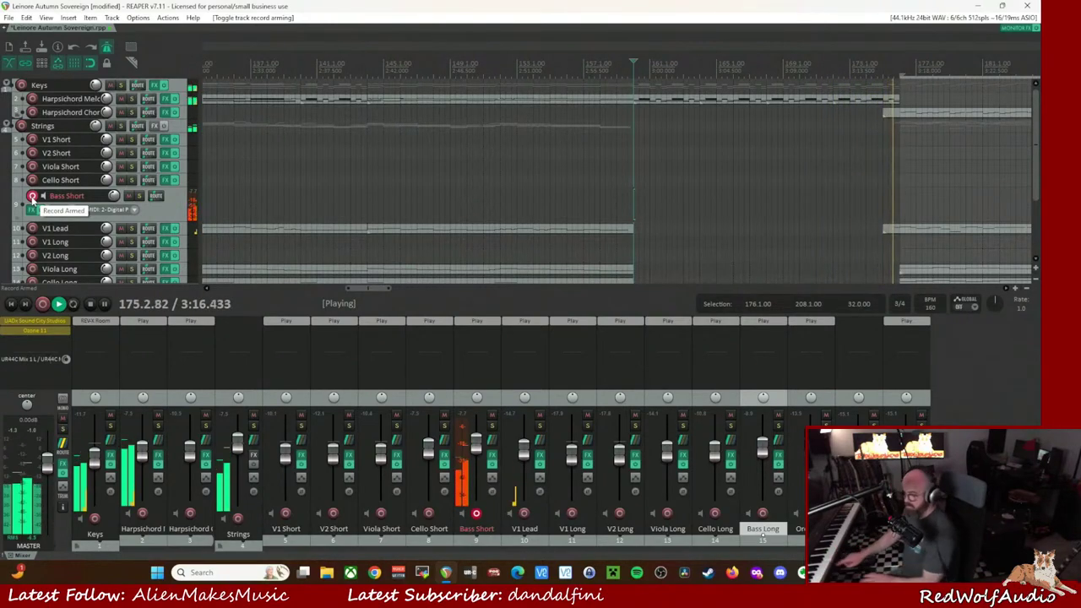
pyautogui.press('space')
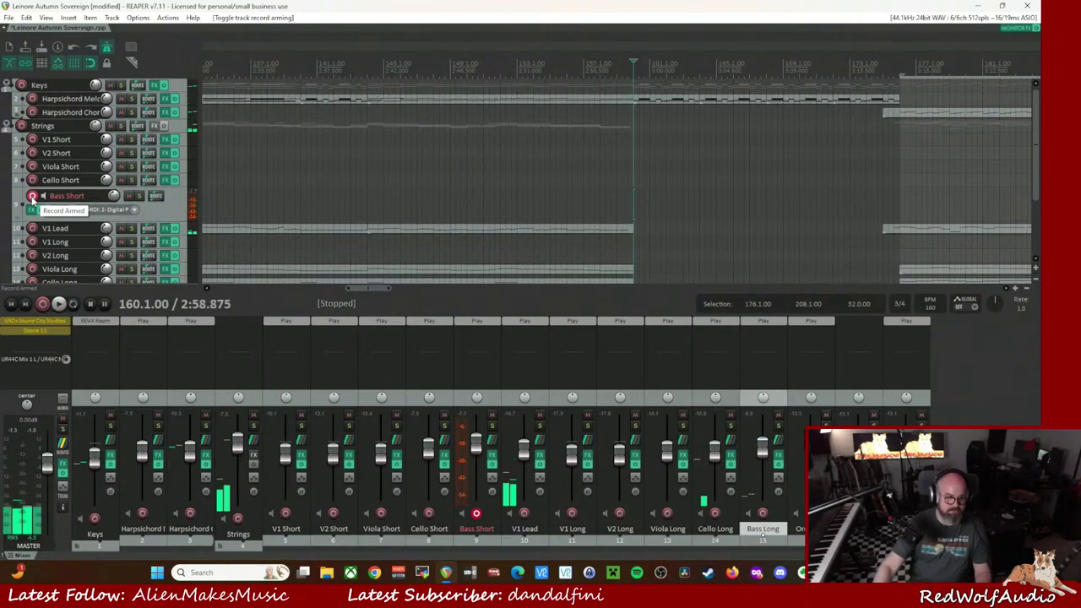
pyautogui.click(33, 197)
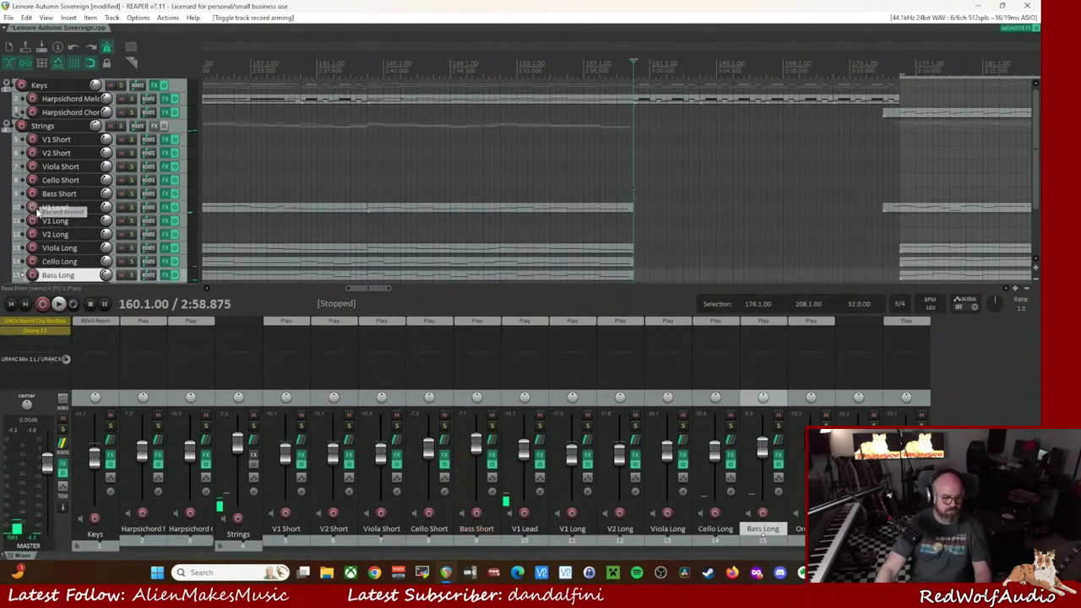
# - Record a bass line on Bass Long from 160.1.00 to about bar 176, and keep the take
pyautogui.click(32, 276)
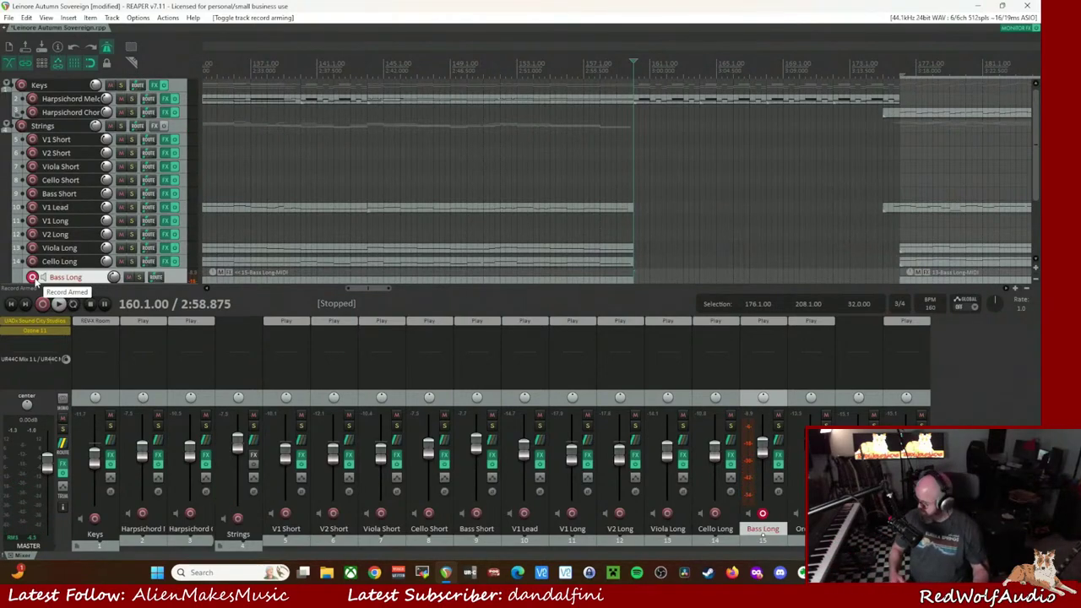
pyautogui.hotkey('ctrl', 'r')
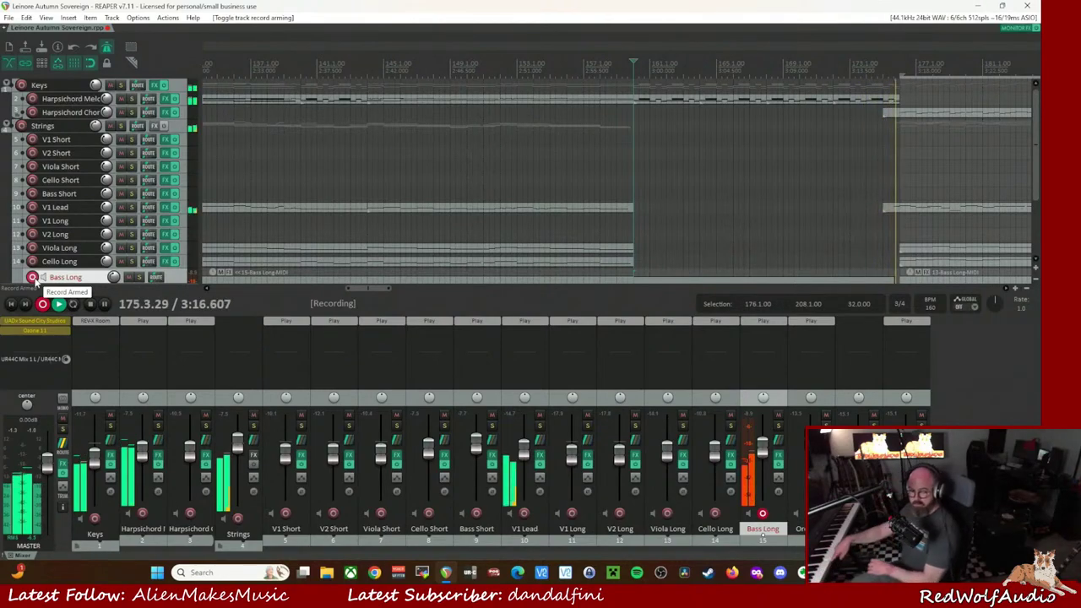
pyautogui.press('space')
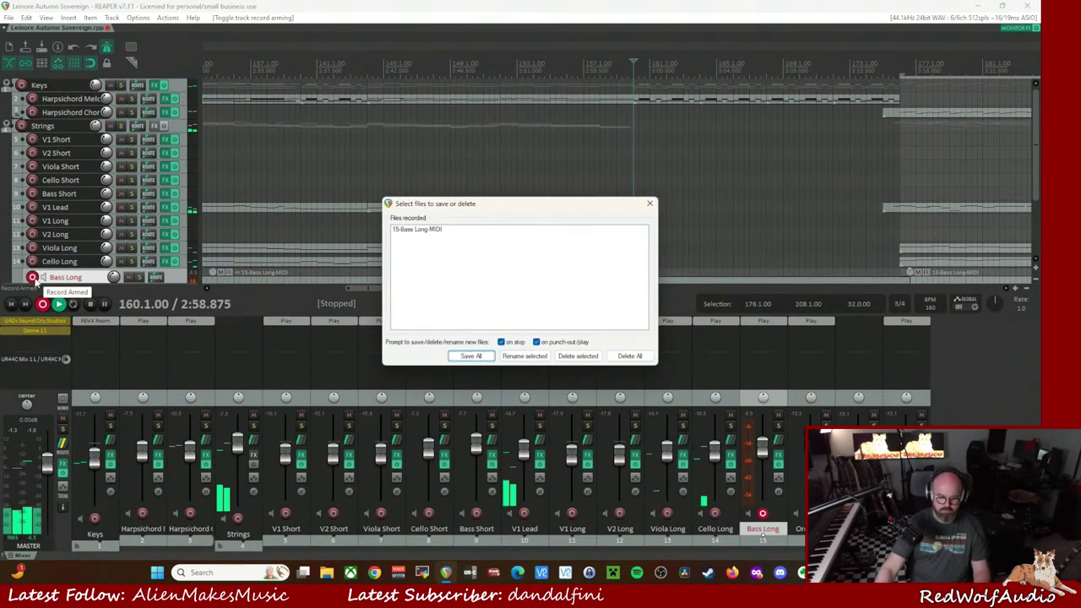
pyautogui.click(467, 357)
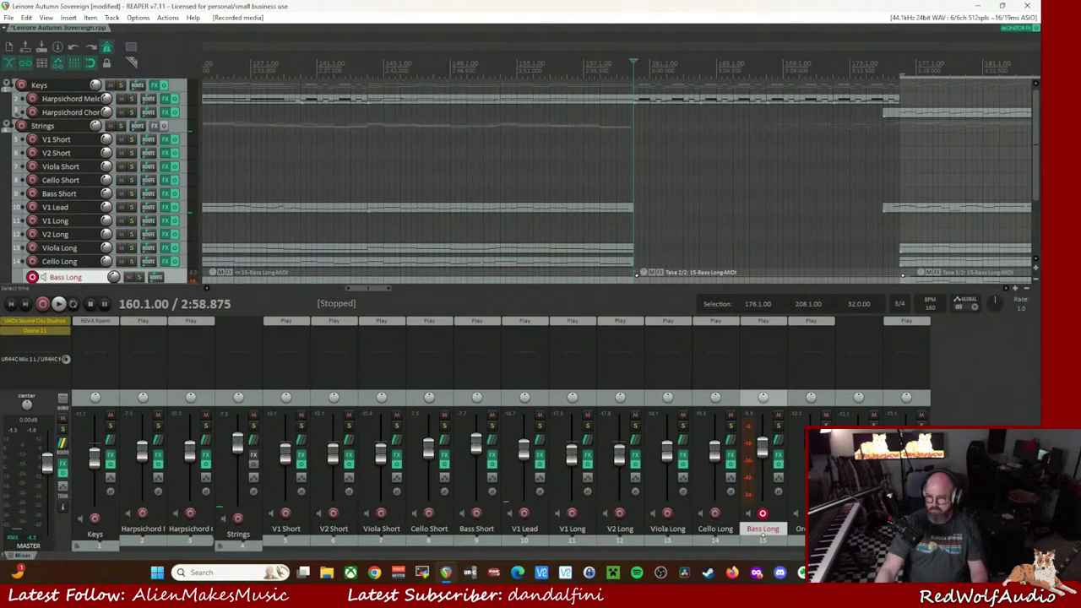
# - Trim the end of the new Bass Long take to 176.1.00 and listen to the transition from 175.2.00
pyautogui.scroll(-3, 1037, 164)
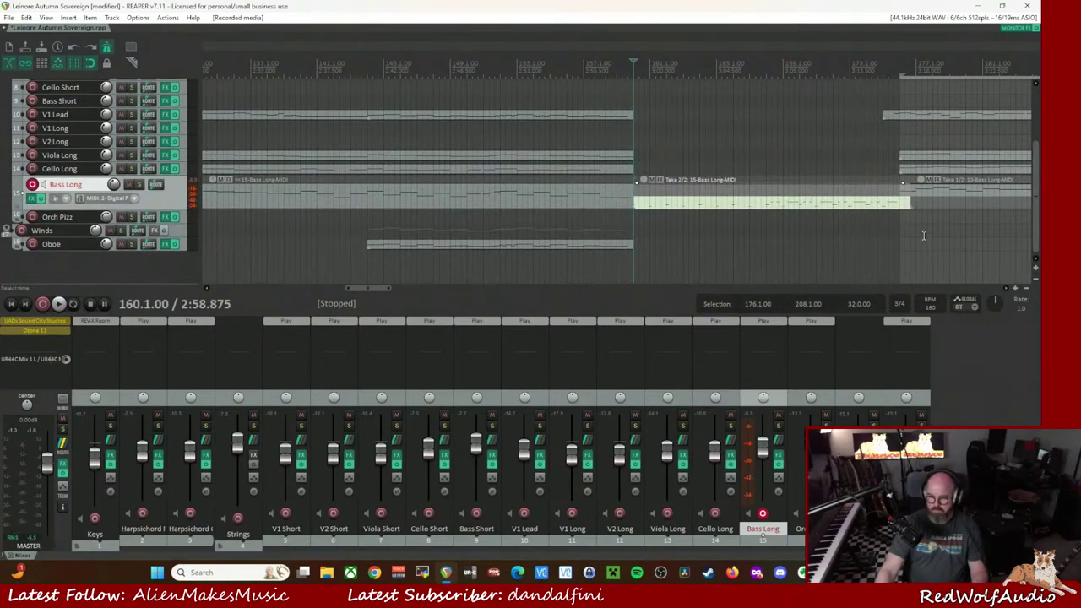
pyautogui.moveTo(909, 202); pyautogui.dragTo(899, 204)
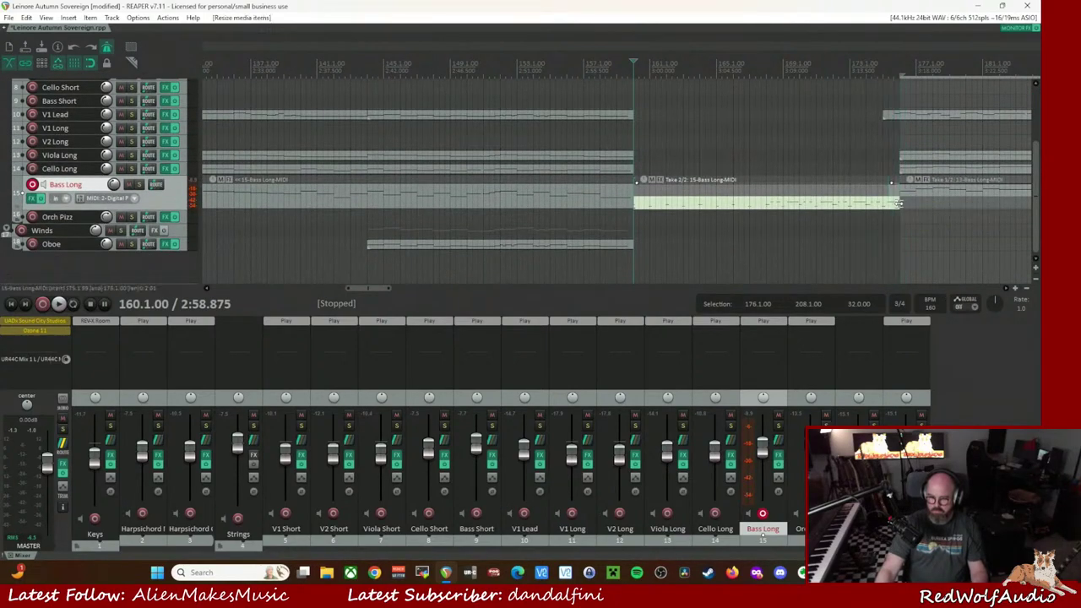
pyautogui.click(885, 63)
pyautogui.press('space')
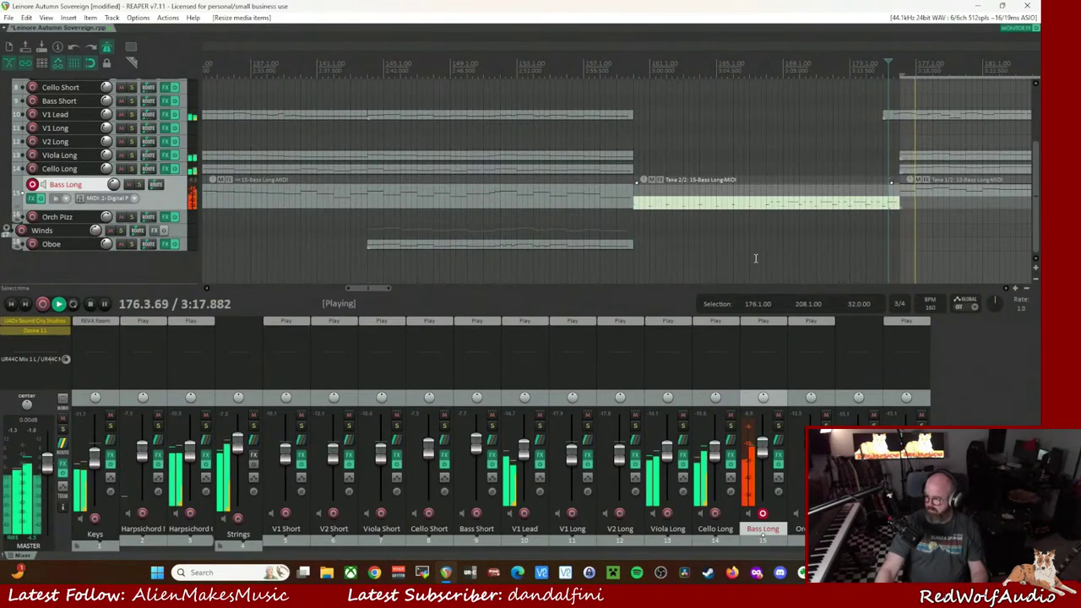
pyautogui.press('space')
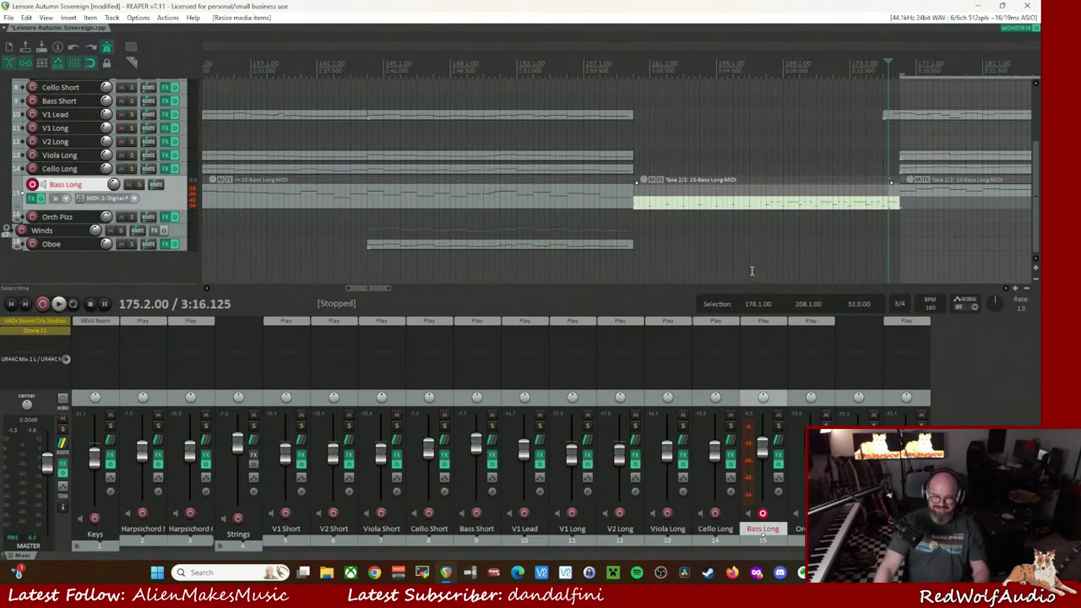
# - Crop both Bass Long pieces between bars 160 and 176 to their active take, keeping the new recording
pyautogui.doubleClick(739, 206)
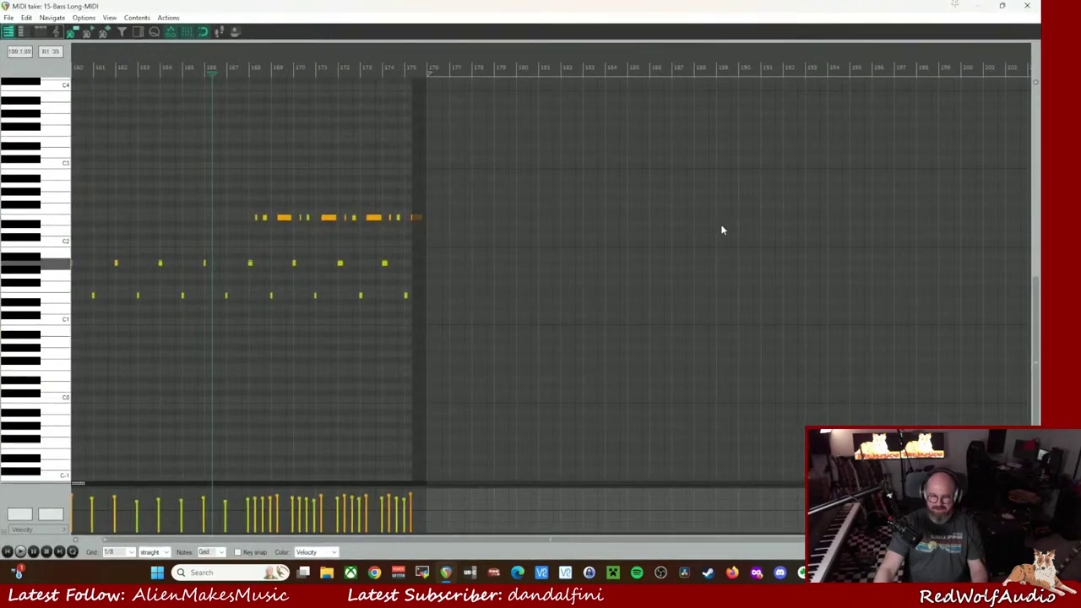
pyautogui.click(1027, 5)
pyautogui.click(863, 205)
pyautogui.rightClick(848, 206)
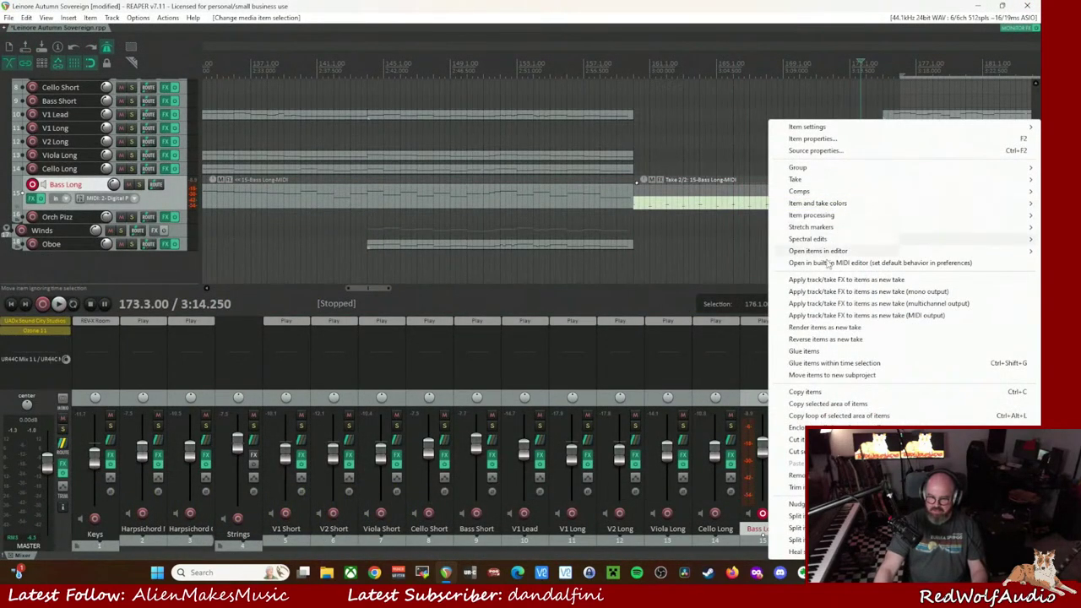
pyautogui.moveTo(804, 180)
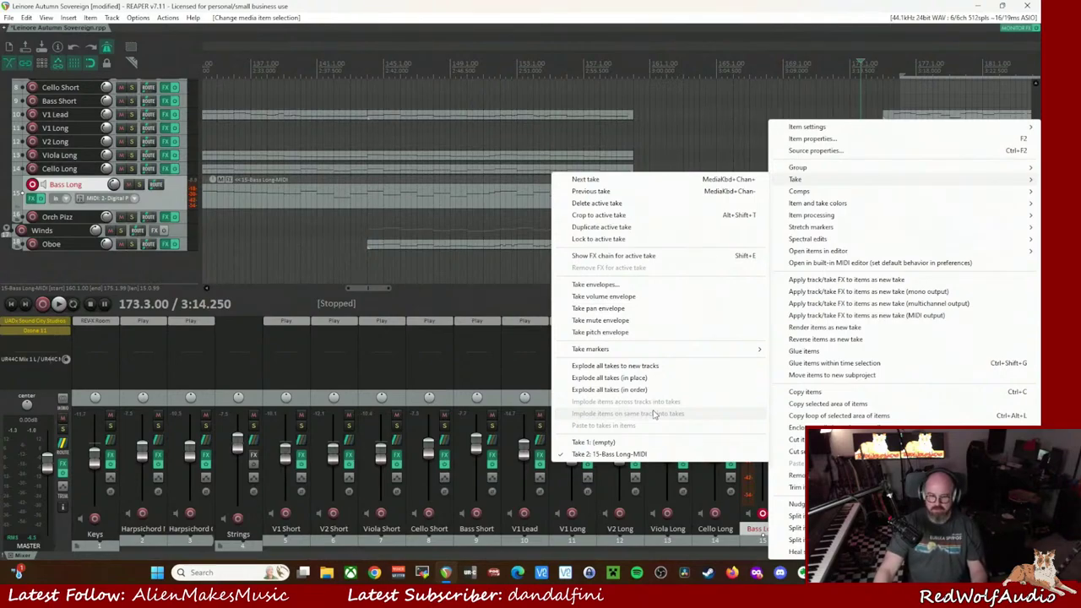
pyautogui.click(625, 214)
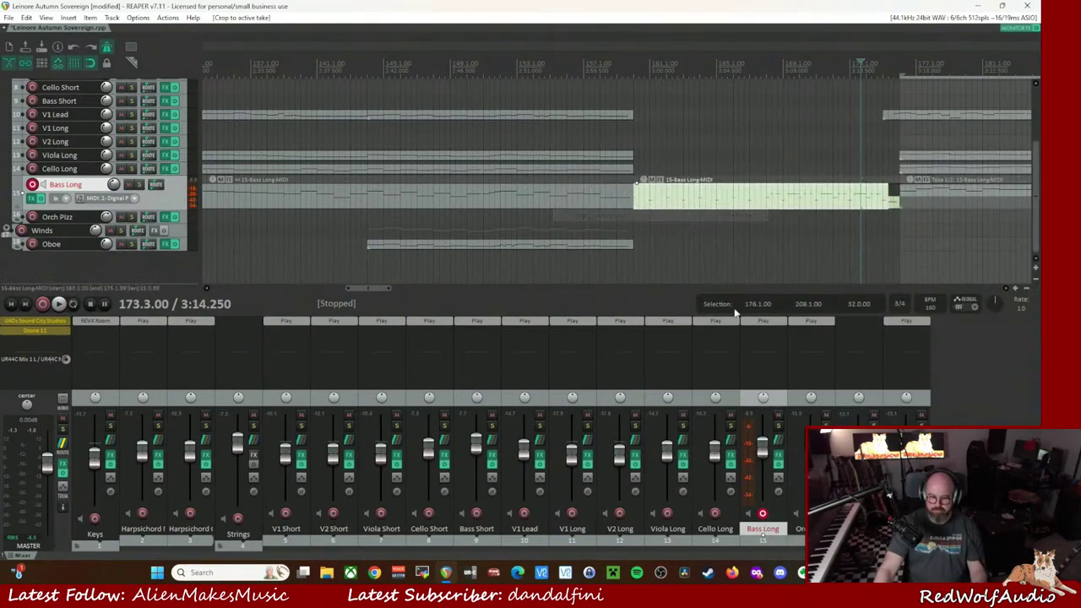
pyautogui.click(897, 206)
pyautogui.rightClick(896, 206)
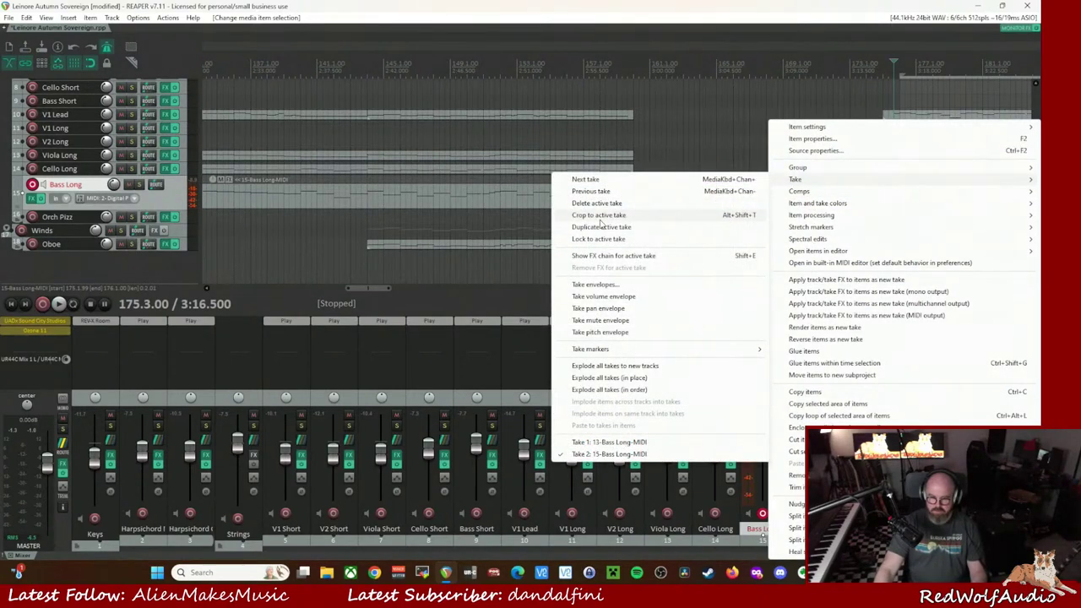
pyautogui.click(600, 215)
# - Glue the cropped Bass Long pieces between bars 160 and 176 into one item
pyautogui.click(833, 193)
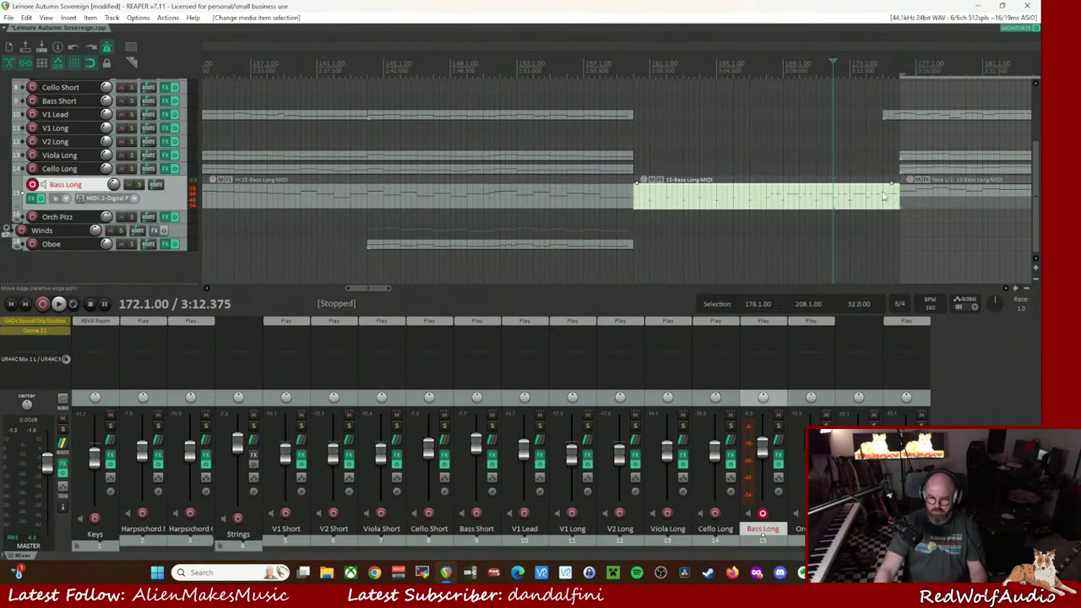
pyautogui.rightClick(884, 192)
pyautogui.click(808, 353)
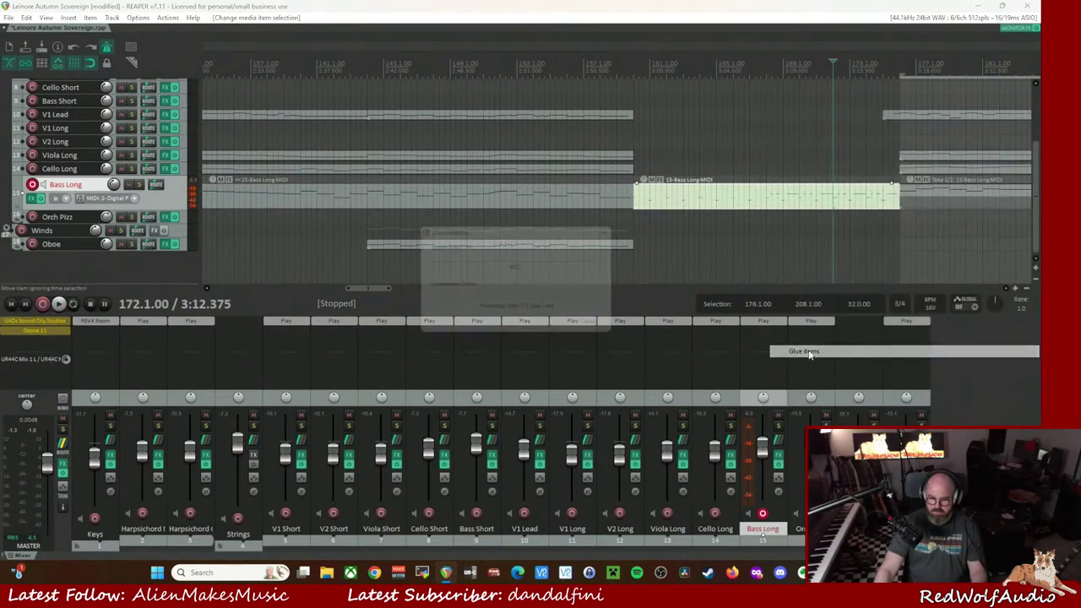
# - Shift all notes of the glued Bass Long item slightly later and quantize them to a straight 1/4 grid with 1/8 lengths at 100% strength
pyautogui.doubleClick(749, 206)
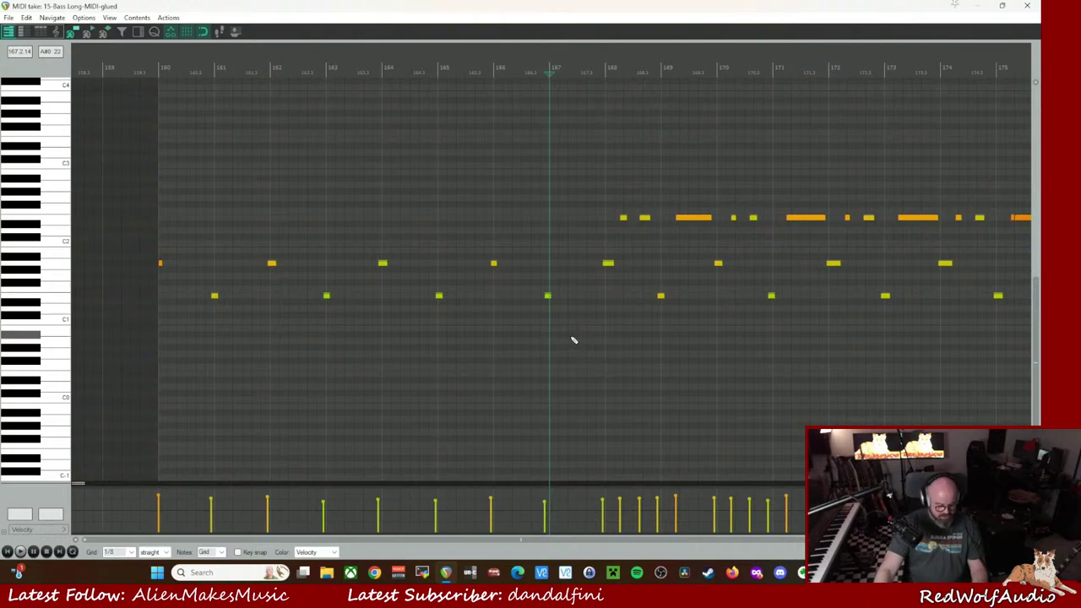
pyautogui.hotkey('ctrl', 'a')
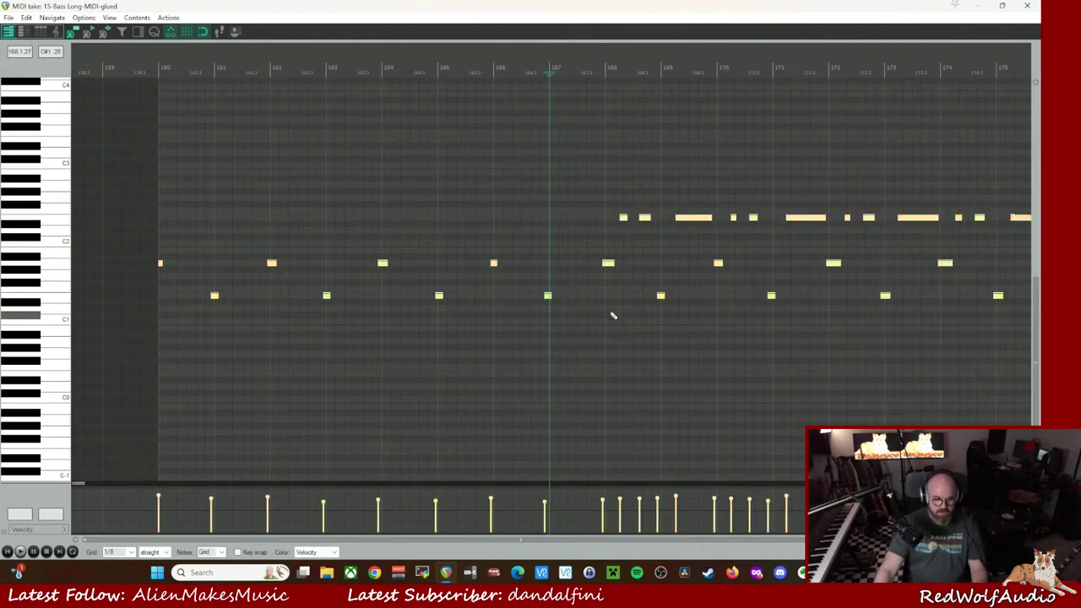
pyautogui.click(612, 268)
pyautogui.moveTo(612, 269); pyautogui.dragTo(614, 269)
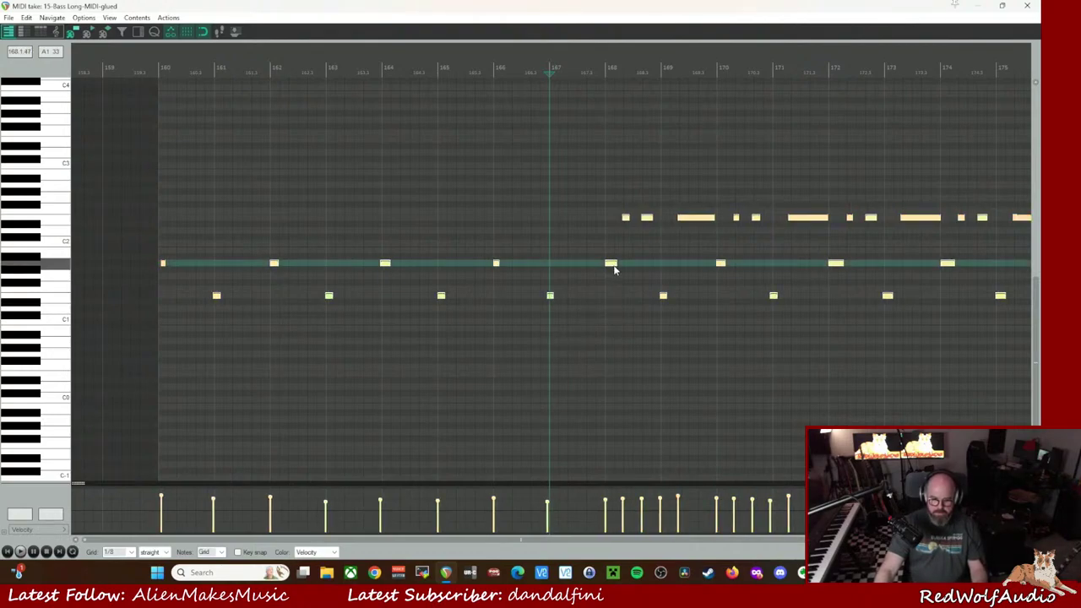
pyautogui.hotkey('ctrl', 'q')
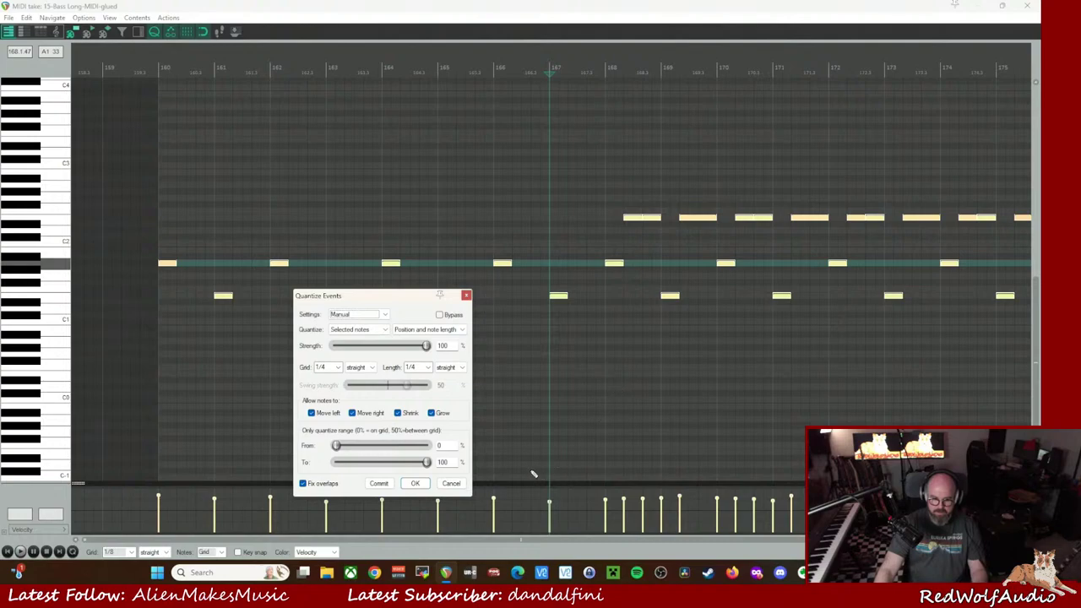
pyautogui.click(427, 368)
pyautogui.click(422, 411)
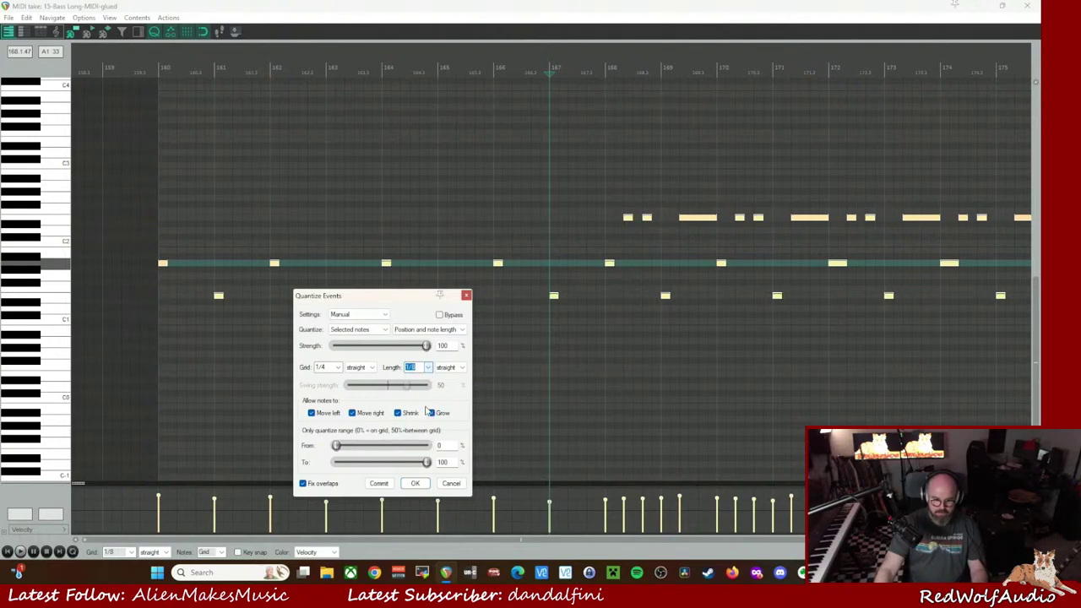
pyautogui.click(416, 484)
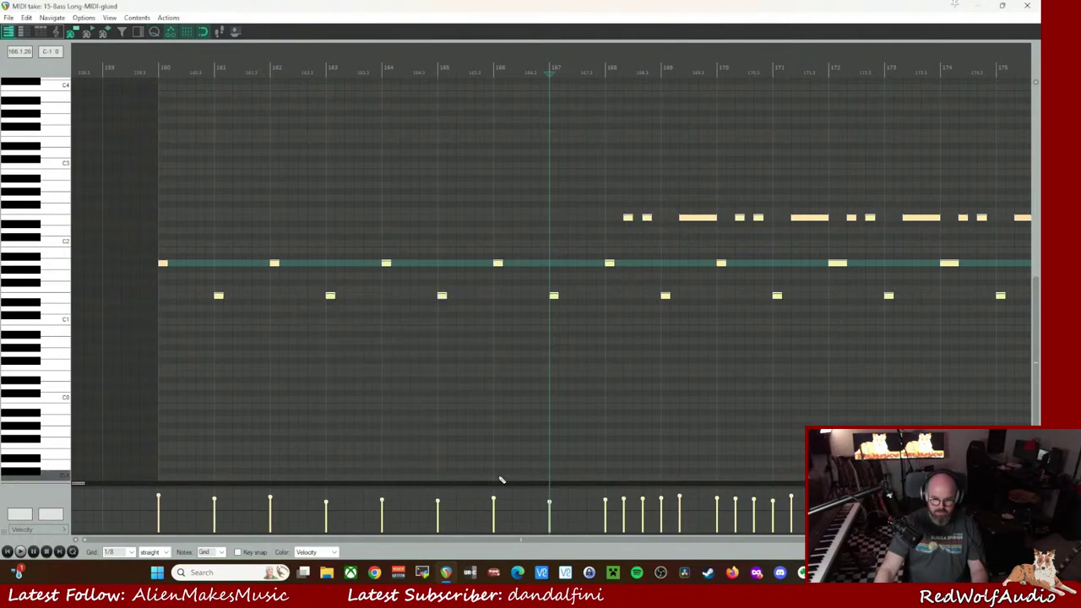
# - Play the quantized Bass Long line from bar 160 past its end at bar 176 while following the notes
pyautogui.press('space')
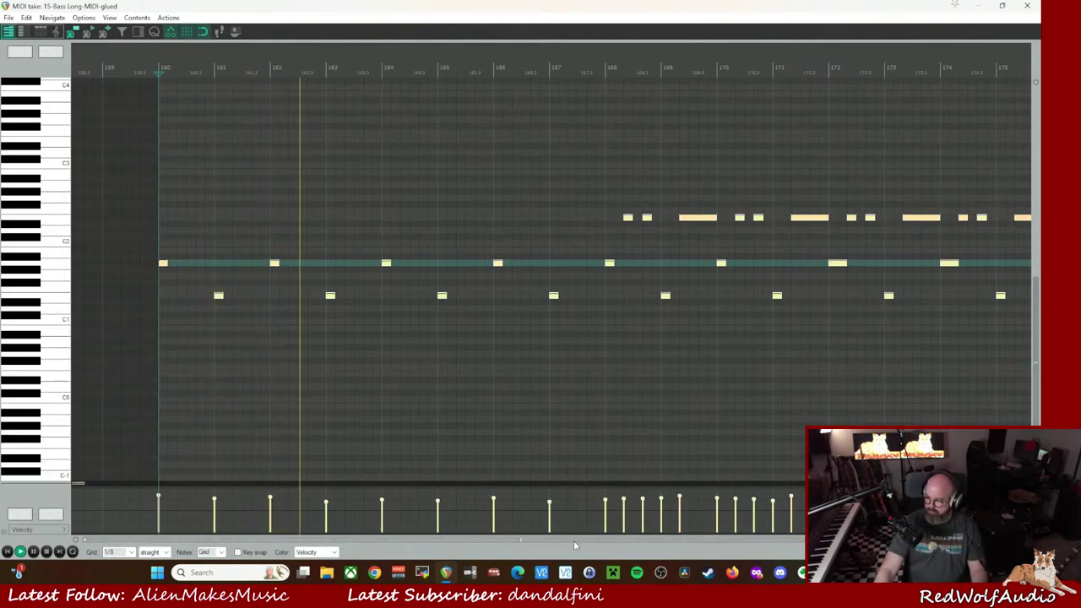
pyautogui.hscroll(1, 581, 546)
pyautogui.hscroll(4, 582, 545)
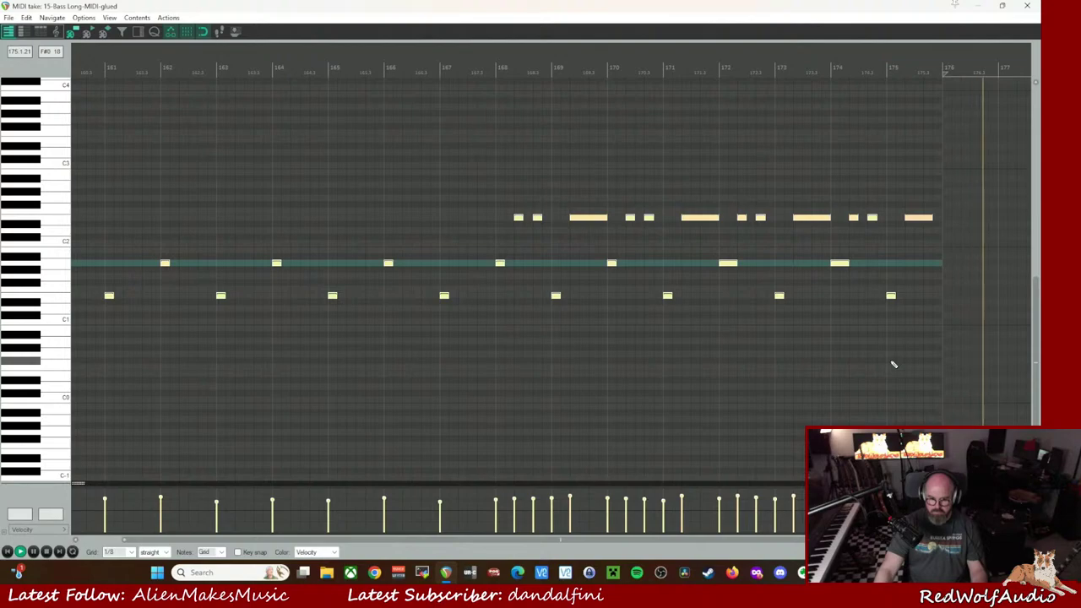
# - Close the Bass Long notes, record-arm Cello Short instead of Bass Long, and copy the Bass Long item at bars 160 to 176 onto it
pyautogui.click(1028, 7)
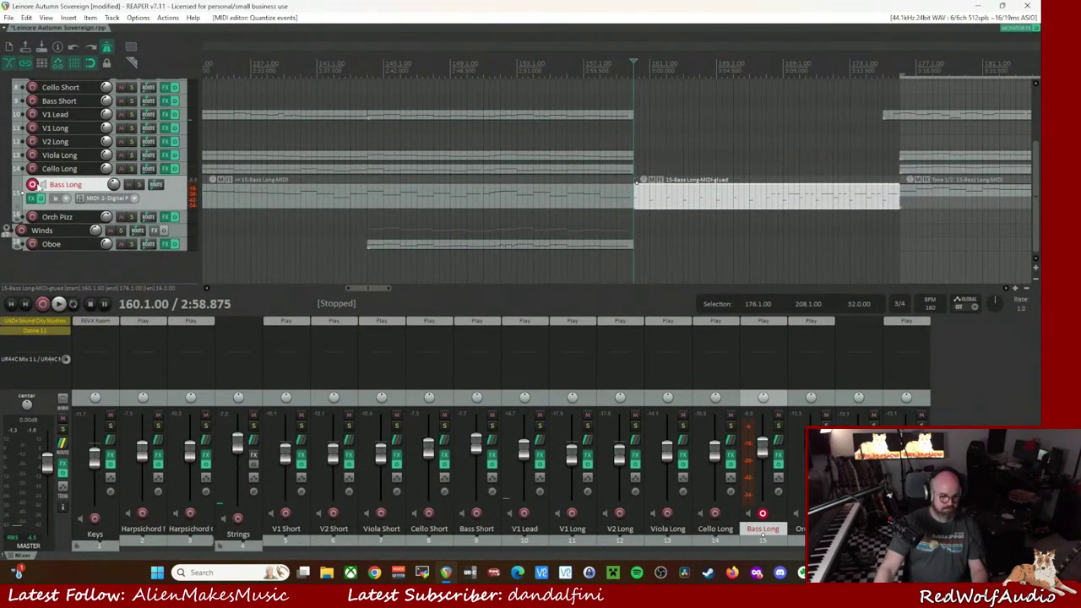
pyautogui.click(31, 184)
pyautogui.scroll(3, 38, 193)
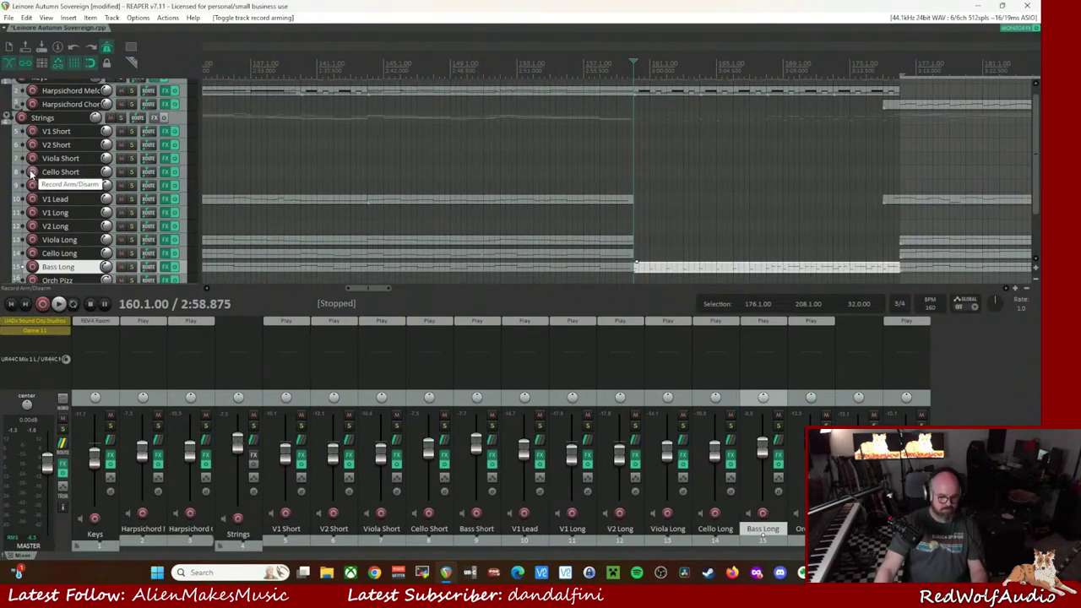
pyautogui.click(31, 172)
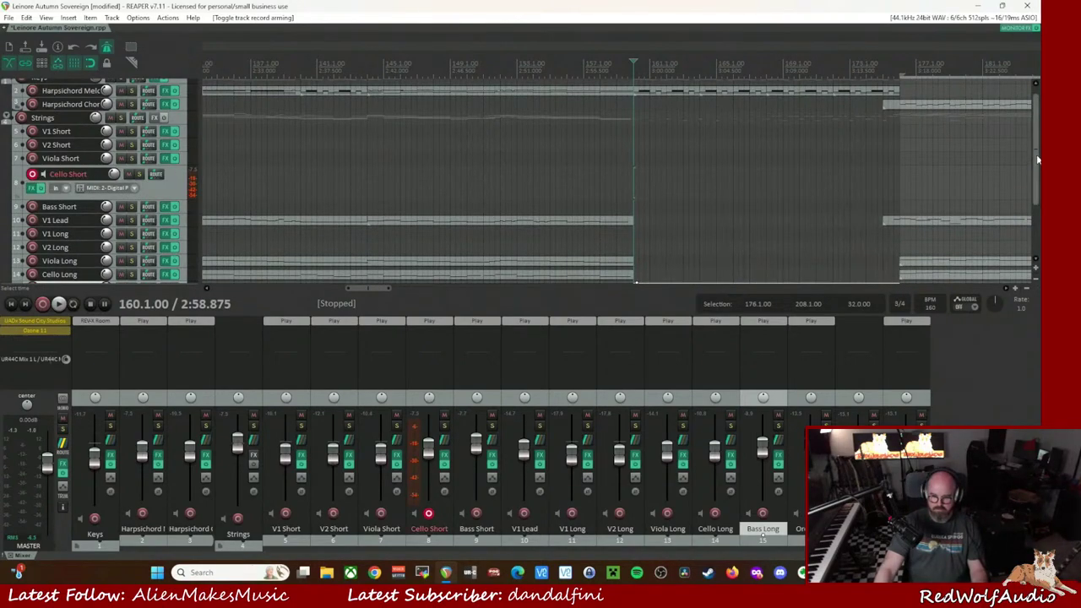
pyautogui.moveTo(1039, 159); pyautogui.dragTo(1036, 183)
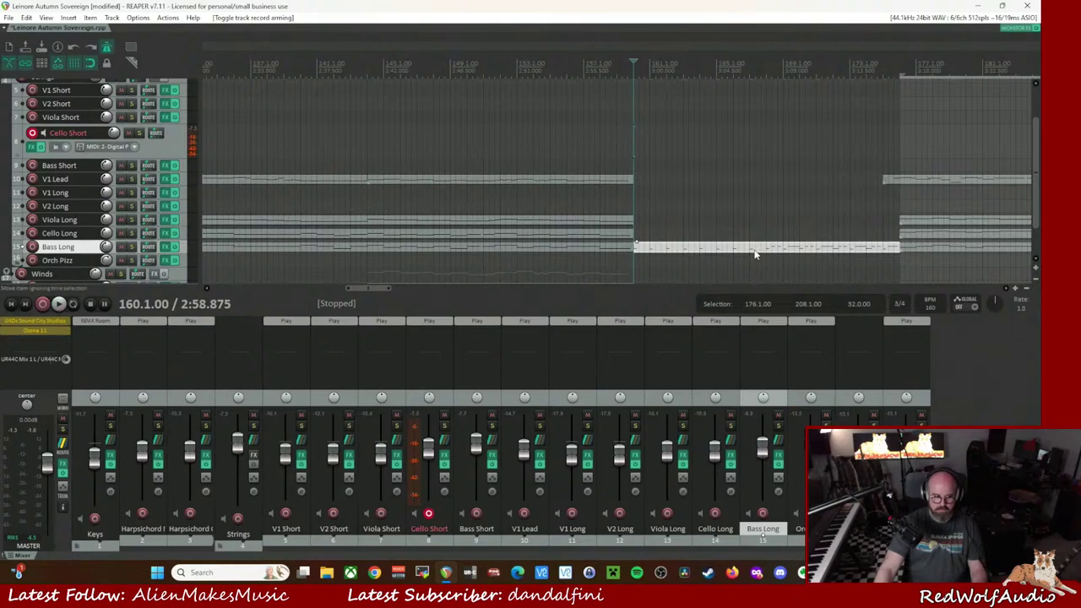
pyautogui.moveTo(754, 252); pyautogui.dragTo(755, 146)
# - Audition the copied Cello Short item from just before bar 160, split it at bar 168 and delete the first half
pyautogui.click(620, 75)
pyautogui.press('space')
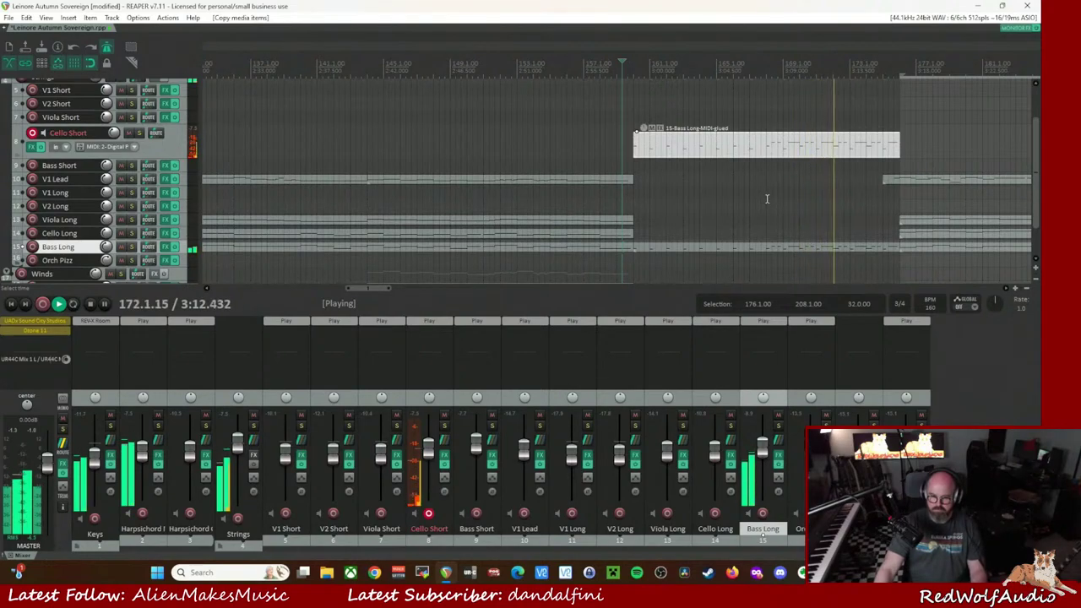
pyautogui.press('space')
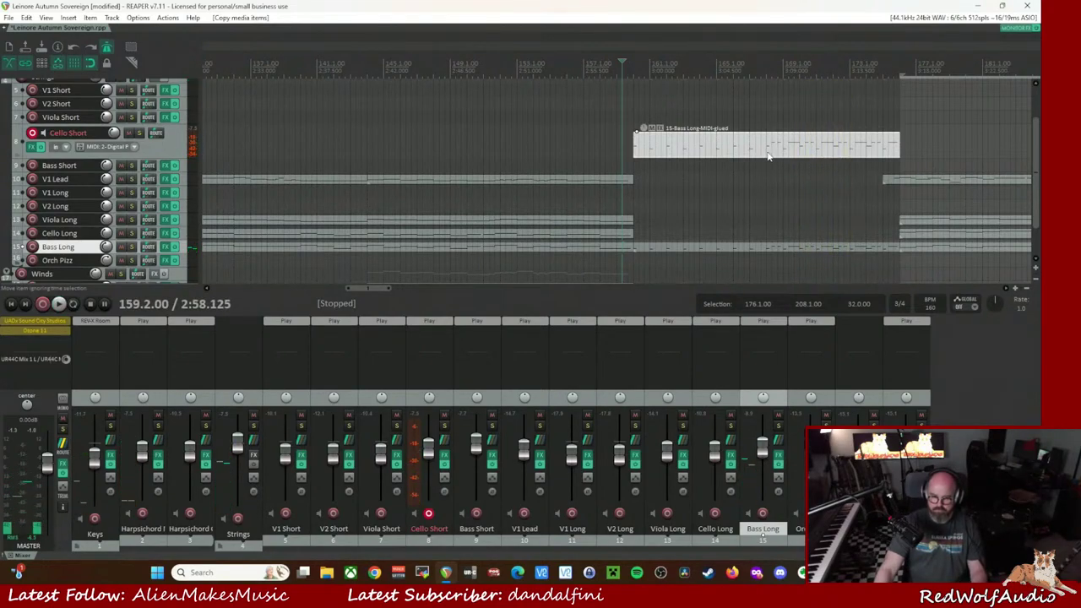
pyautogui.click(767, 159)
pyautogui.press('s')
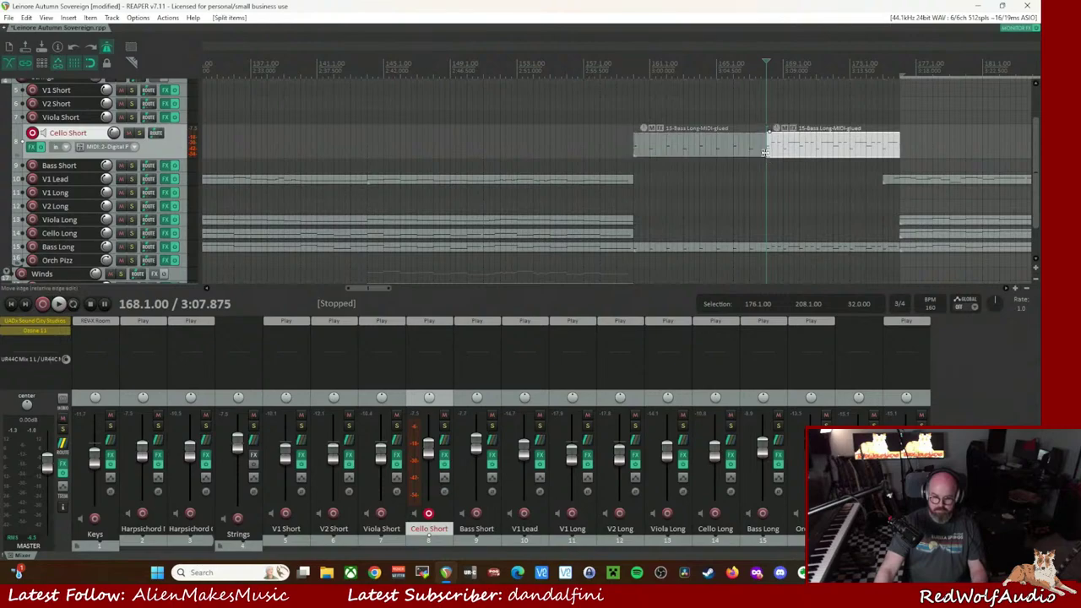
pyautogui.click(732, 141)
pyautogui.press('Delete')
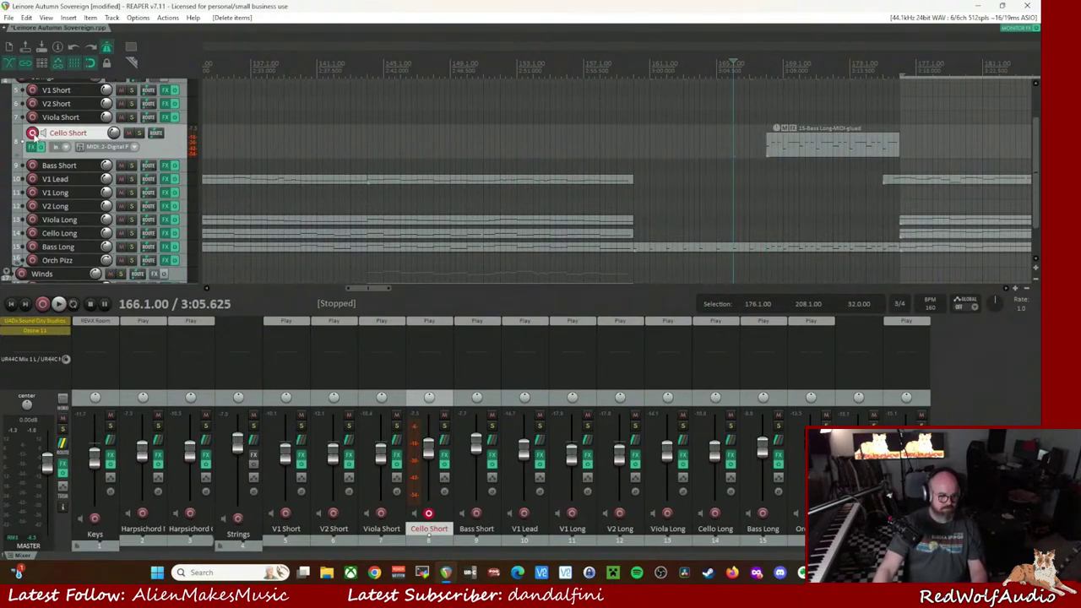
# - Record-arm Viola Short instead of Cello Short and rehearse its part over playback from bar 160
pyautogui.click(32, 132)
pyautogui.click(32, 117)
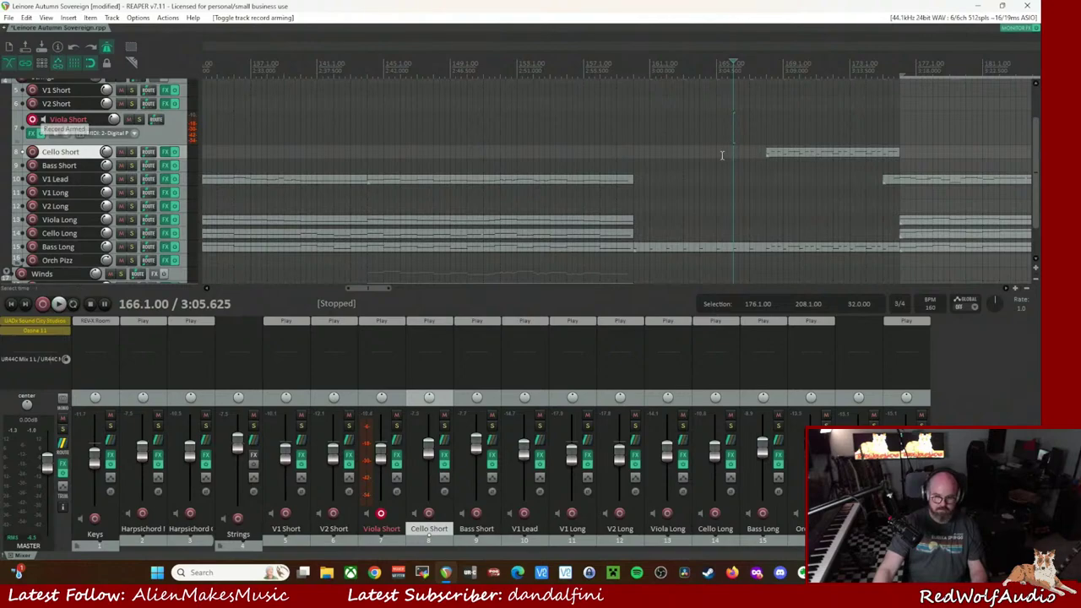
pyautogui.click(633, 73)
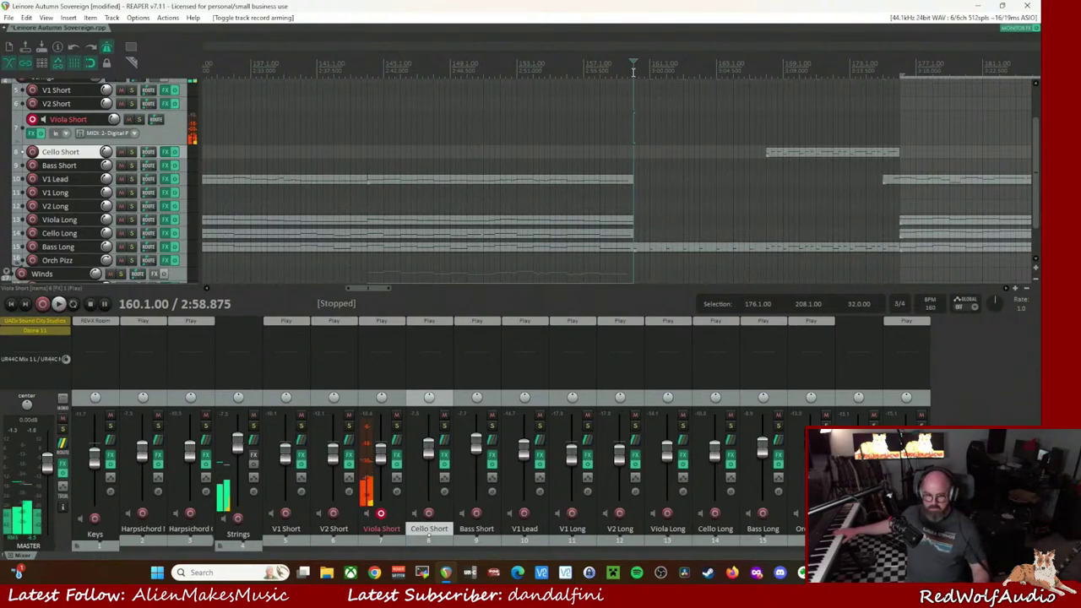
pyautogui.press('space')
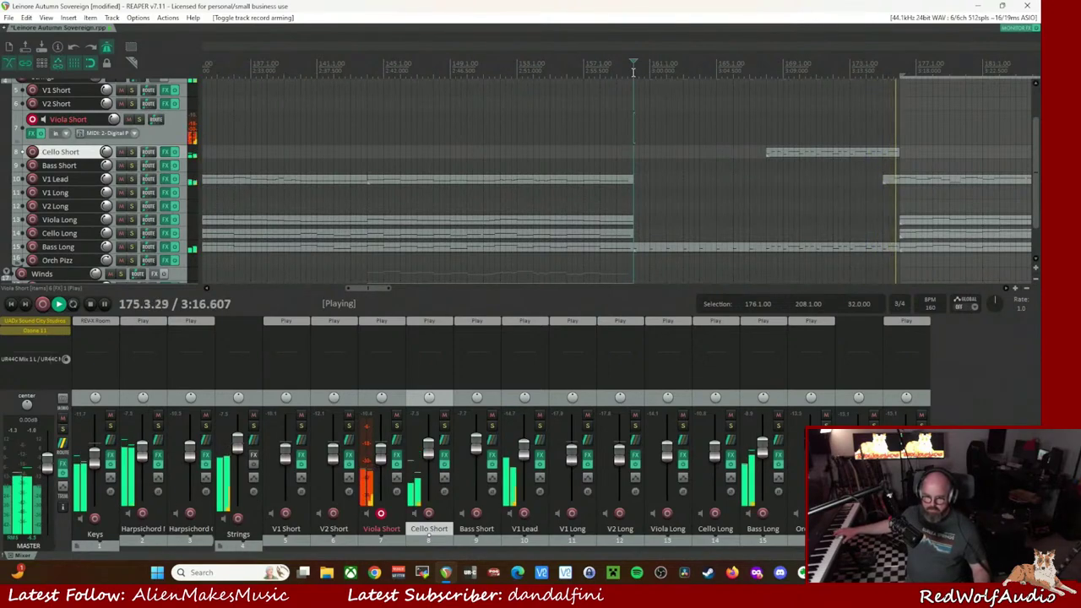
pyautogui.press('space')
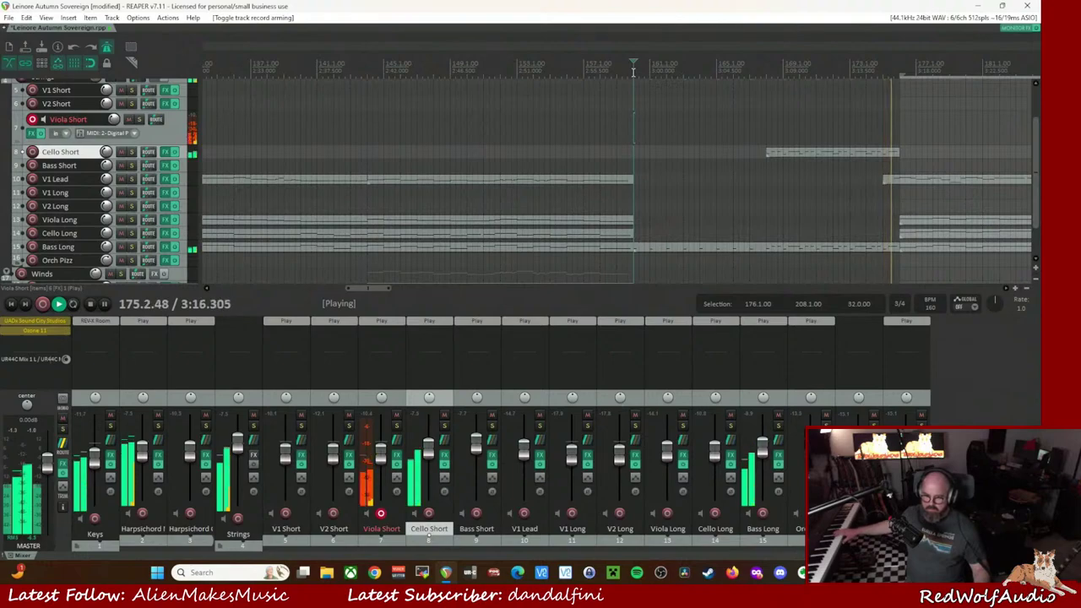
pyautogui.press('space')
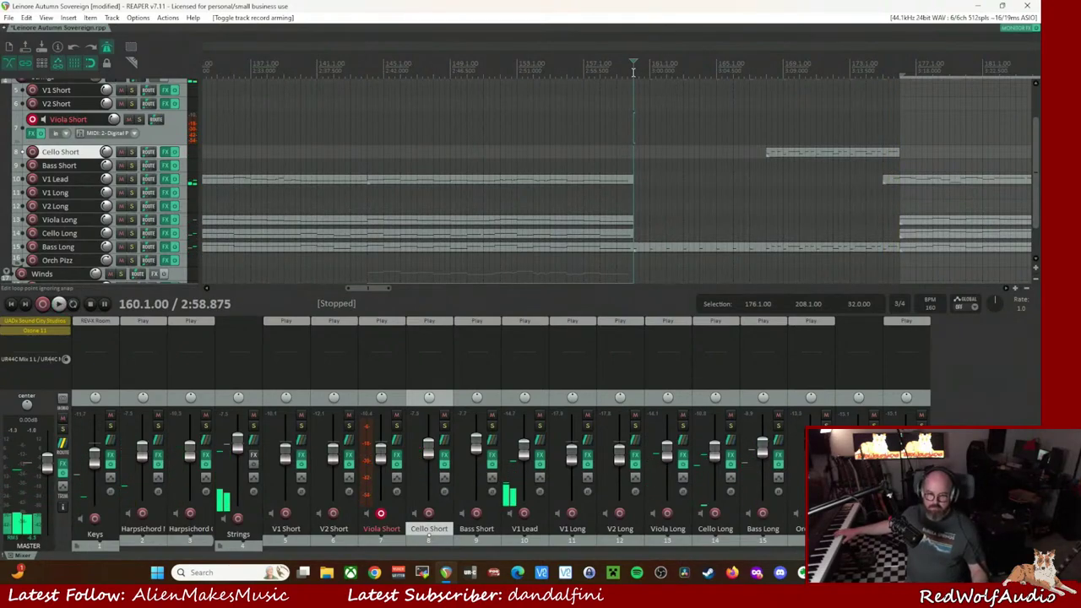
# - Record and save a Viola Short take from bar 160, then cut off and delete everything past bar 176
pyautogui.hotkey('ctrl', 'r')
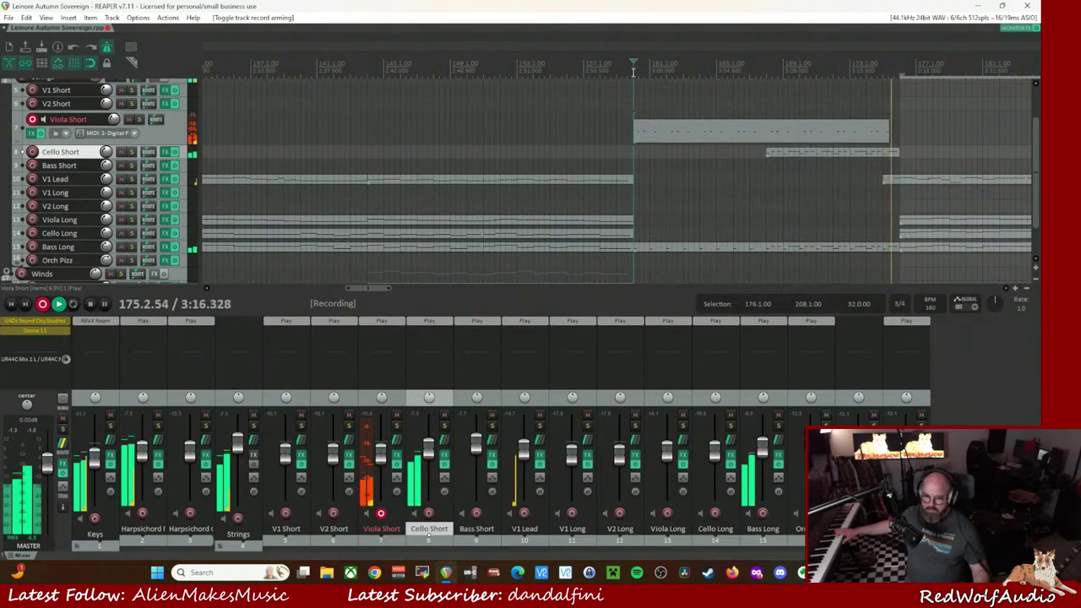
pyautogui.press('space')
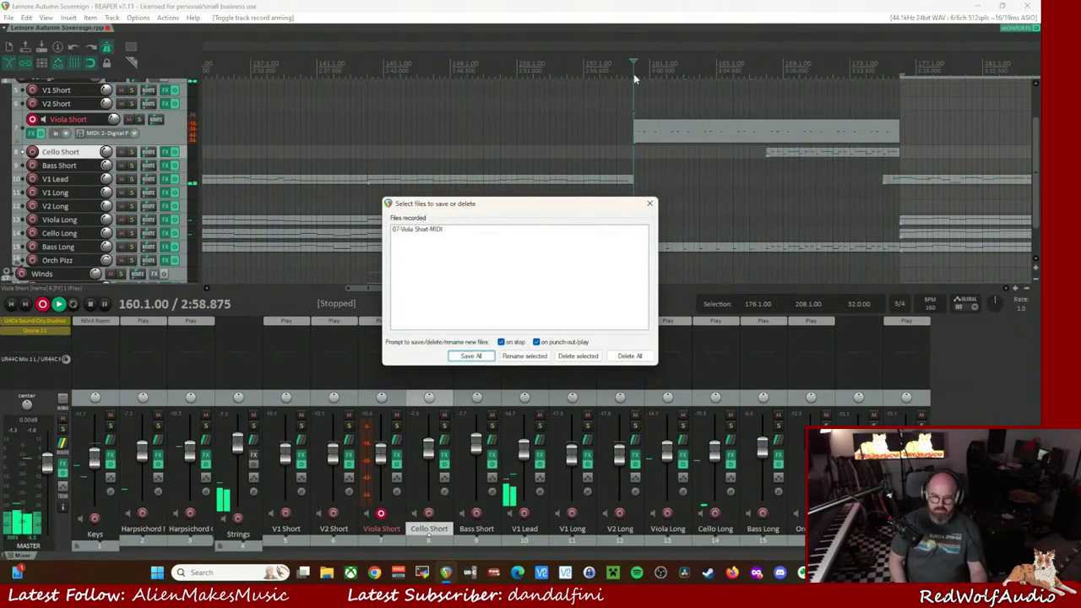
pyautogui.press('Return')
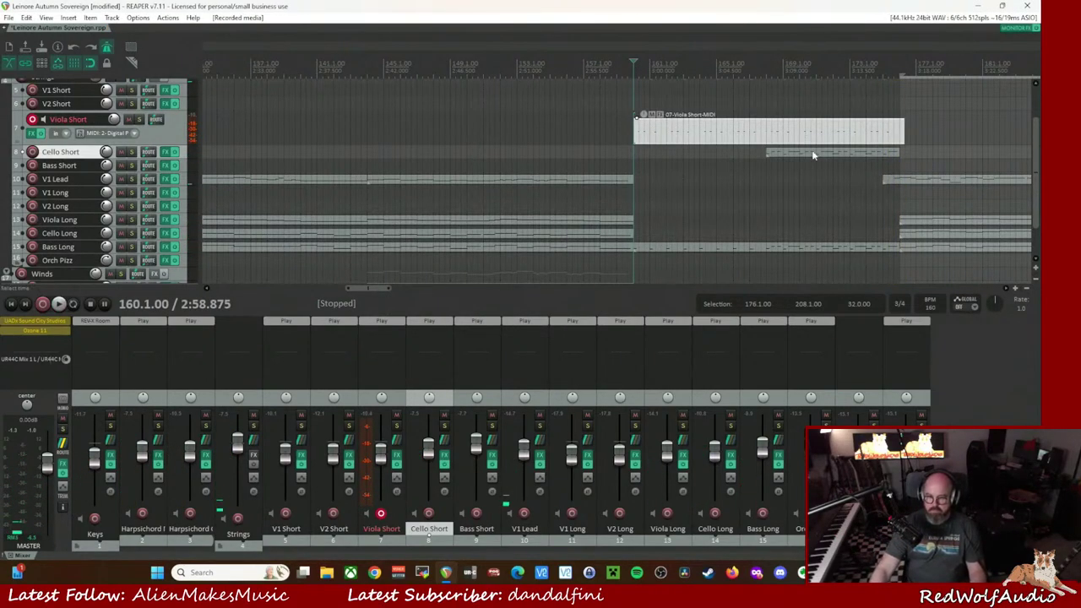
pyautogui.click(901, 137)
pyautogui.press('s')
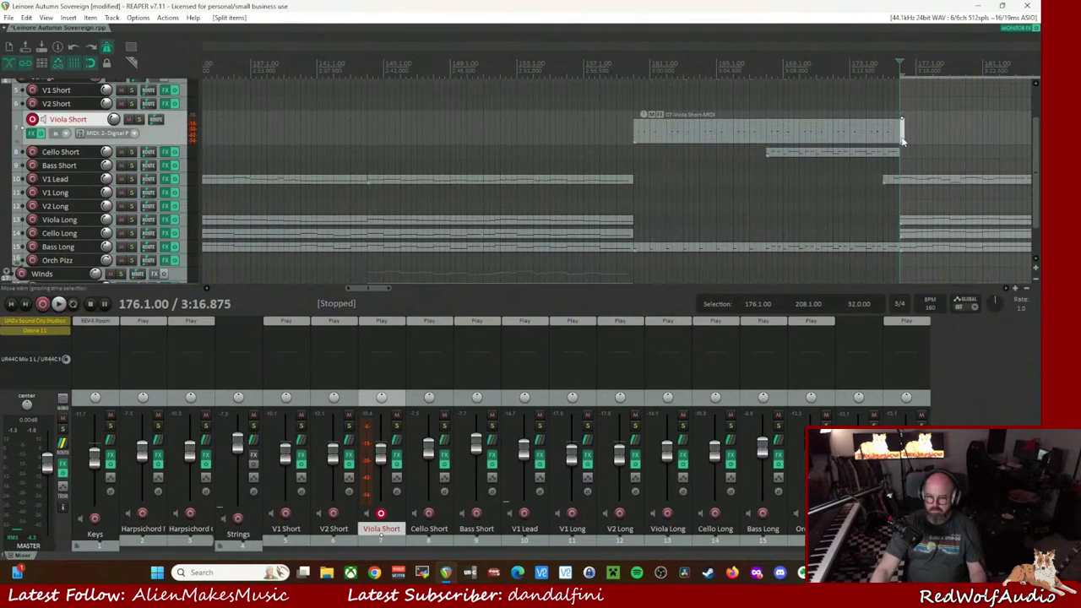
pyautogui.press('Delete')
# - Quantize the position and length of the Viola Short notes to a straight 1/4 grid at 100% strength and play the result
pyautogui.doubleClick(711, 131)
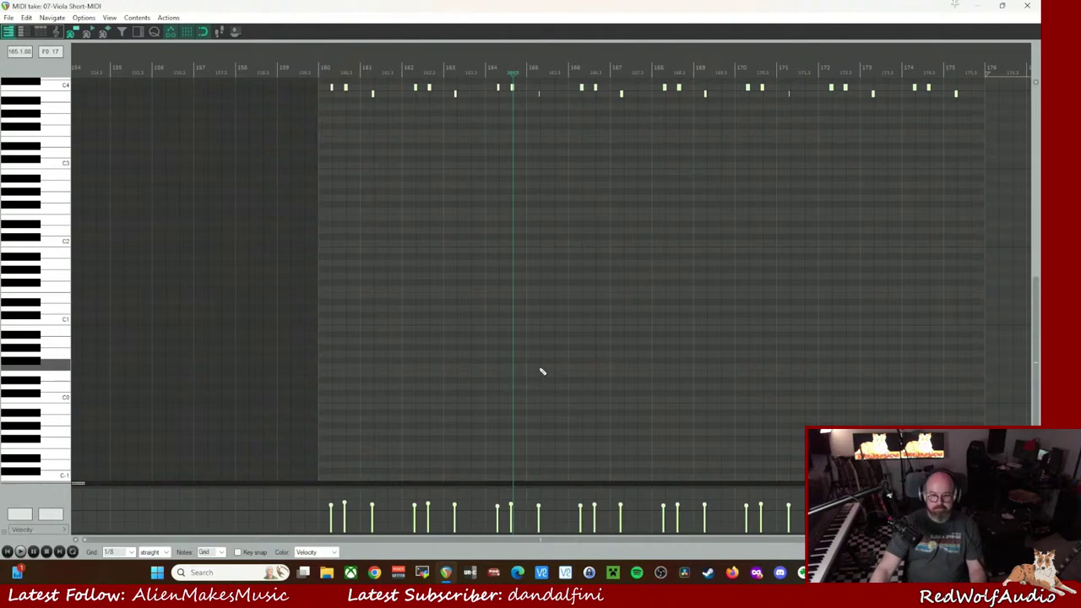
pyautogui.hotkey('ctrl', 'q')
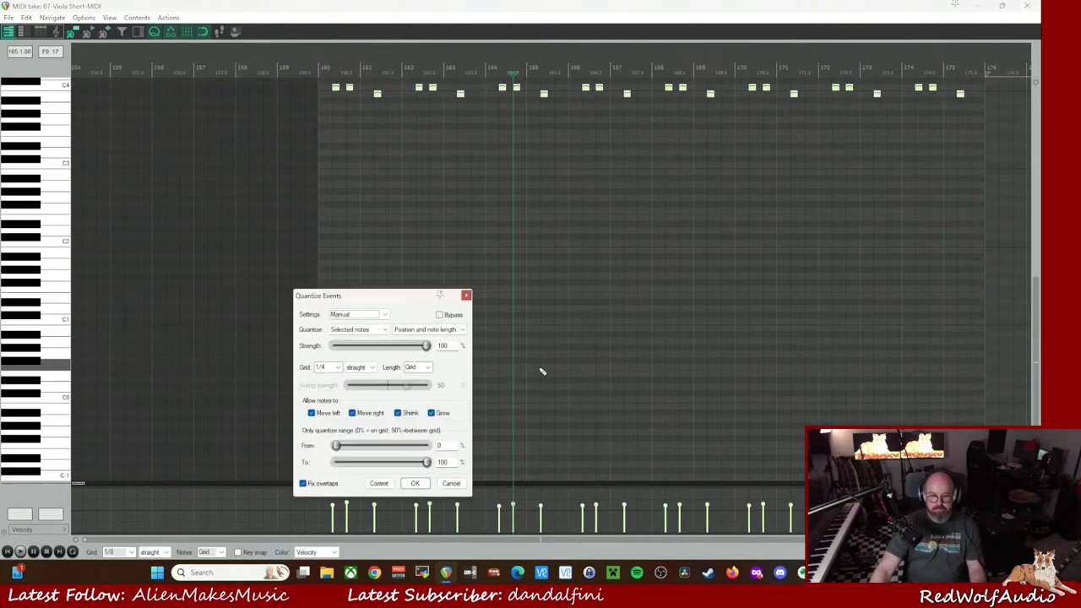
pyautogui.click(418, 484)
pyautogui.press('space')
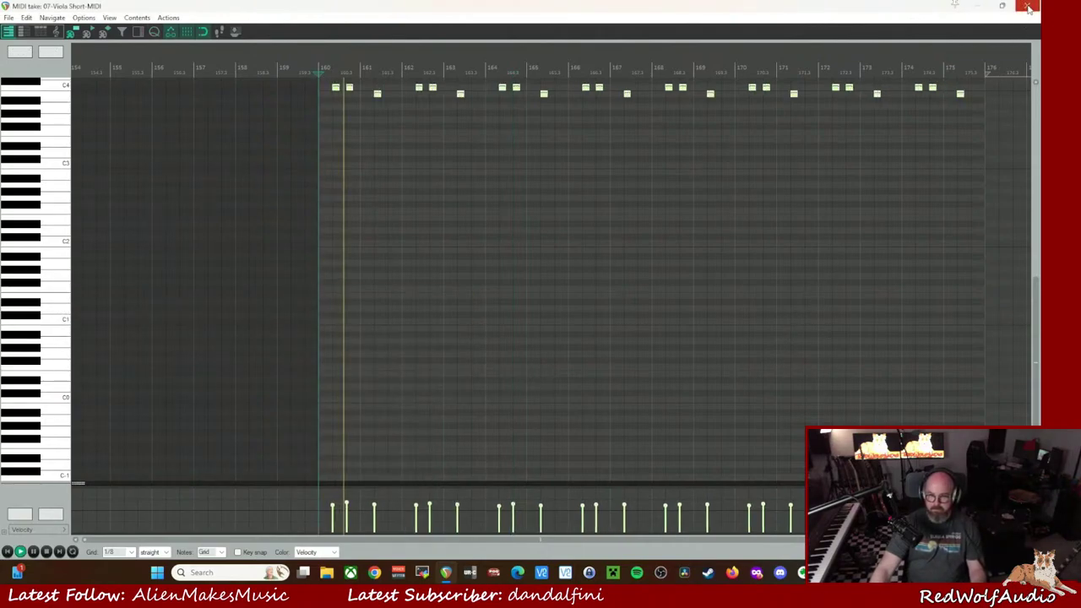
pyautogui.press('Escape')
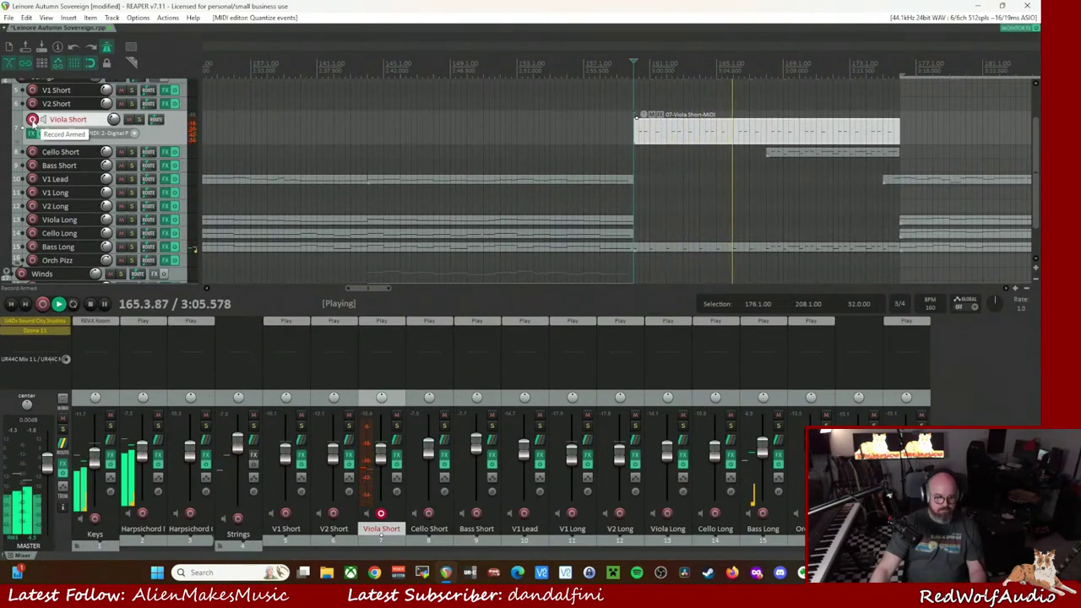
# - Record-arm V2 Short instead of Viola Short and rehearse its part against the playback from bar 160
pyautogui.click(32, 119)
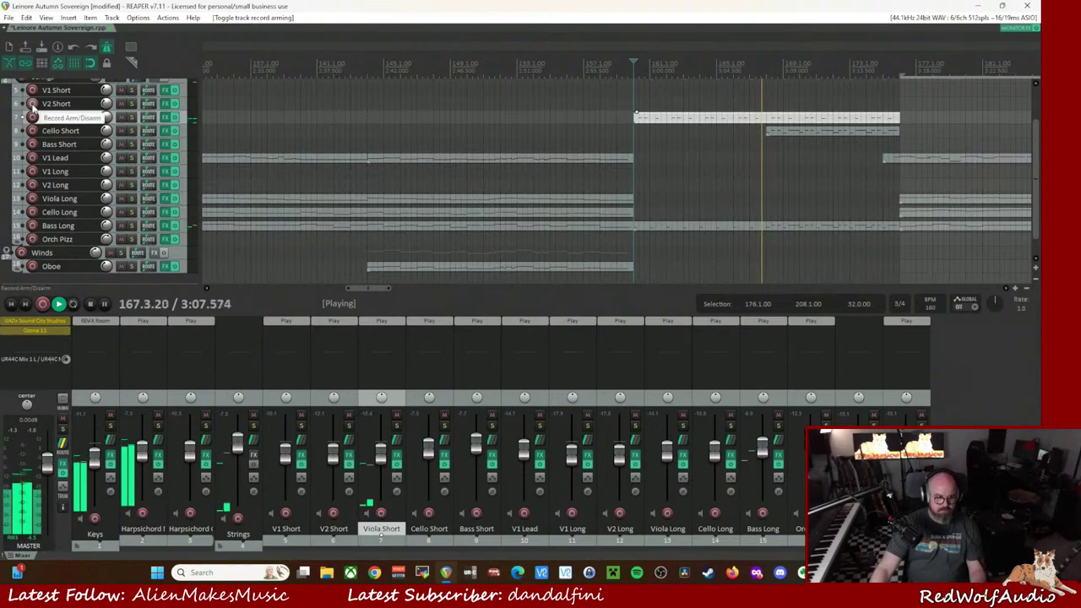
pyautogui.click(32, 103)
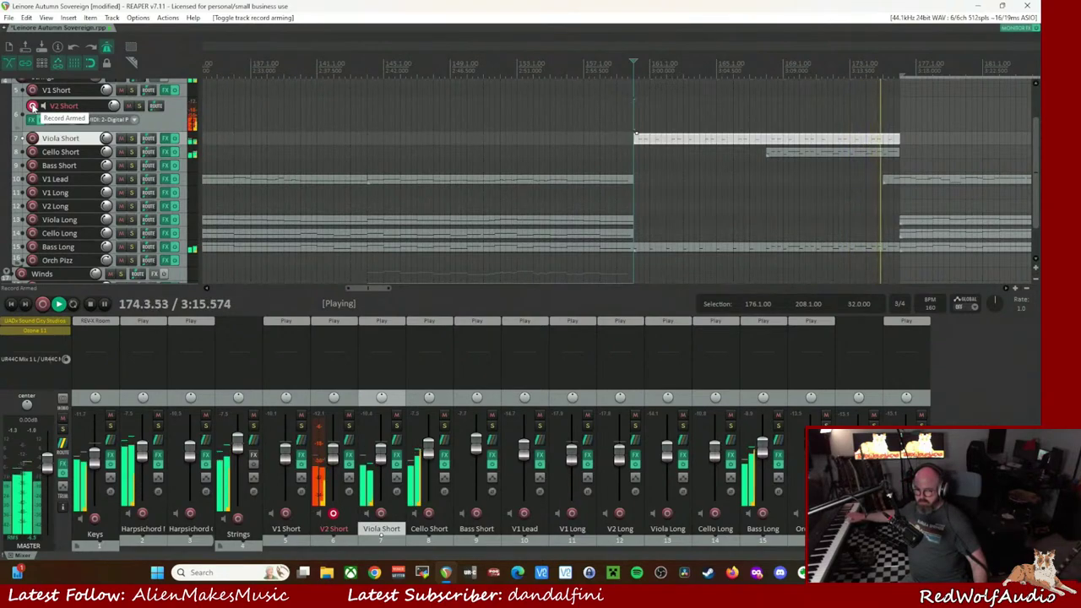
pyautogui.press('space')
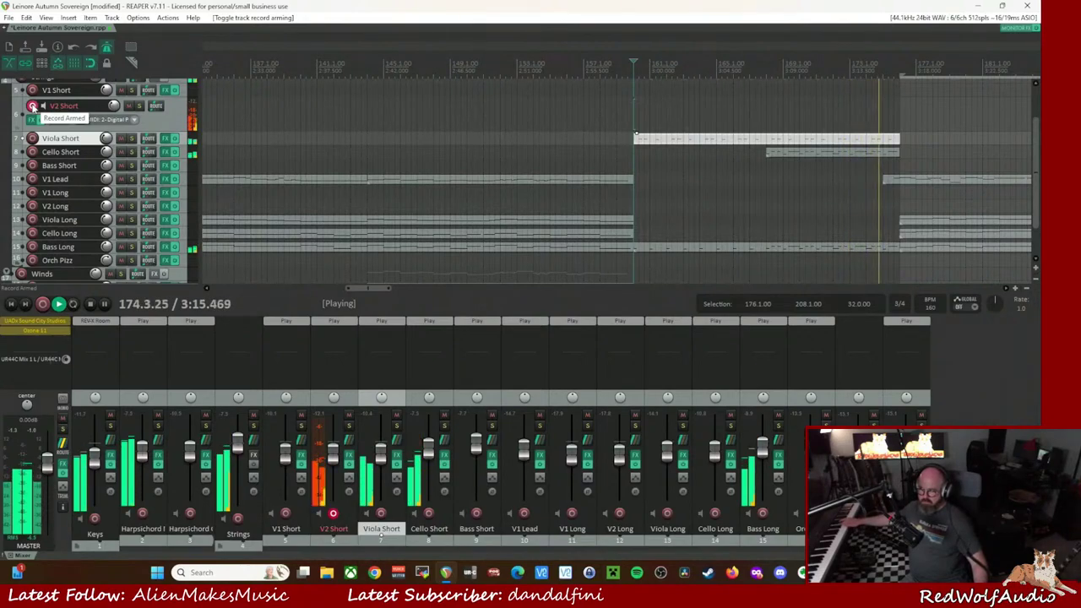
pyautogui.press('space')
pyautogui.press('space')
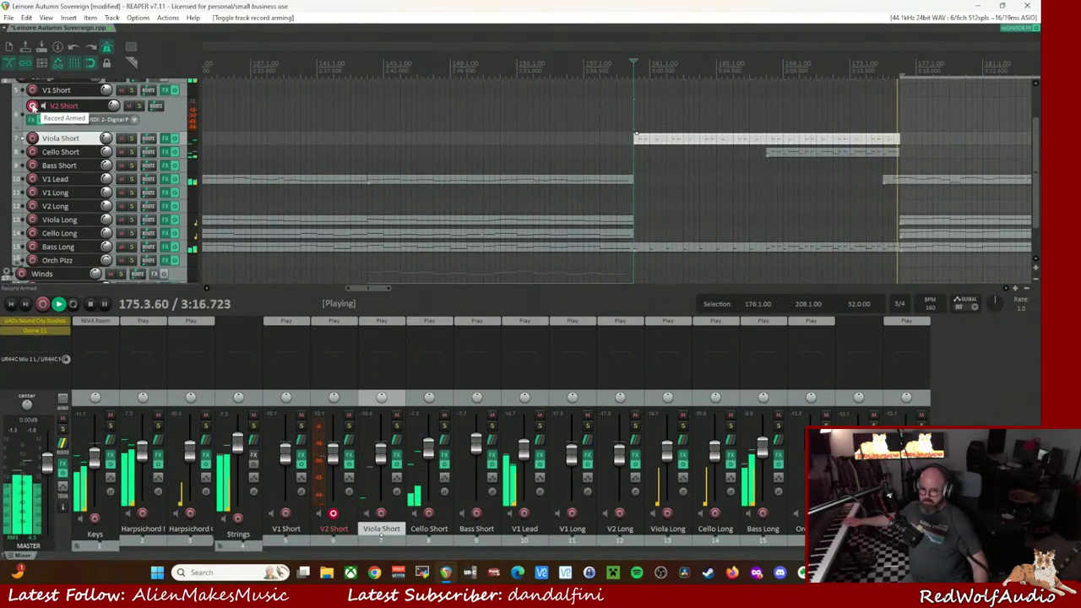
pyautogui.press('space')
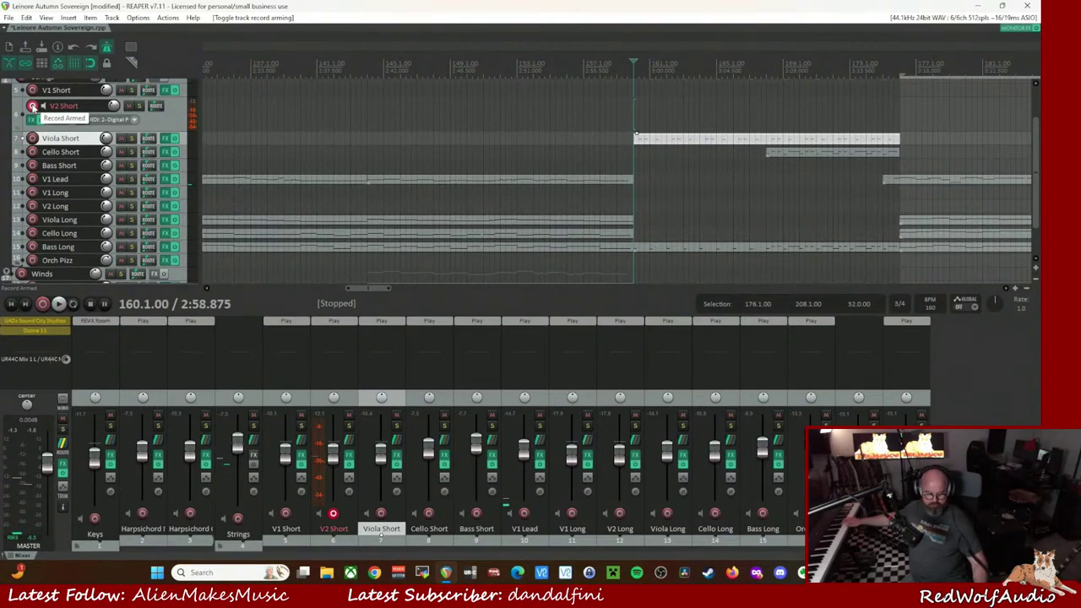
# - Record and save a V2 Short take from bar 160 and trim it at bar 176
pyautogui.hotkey('ctrl', 'r')
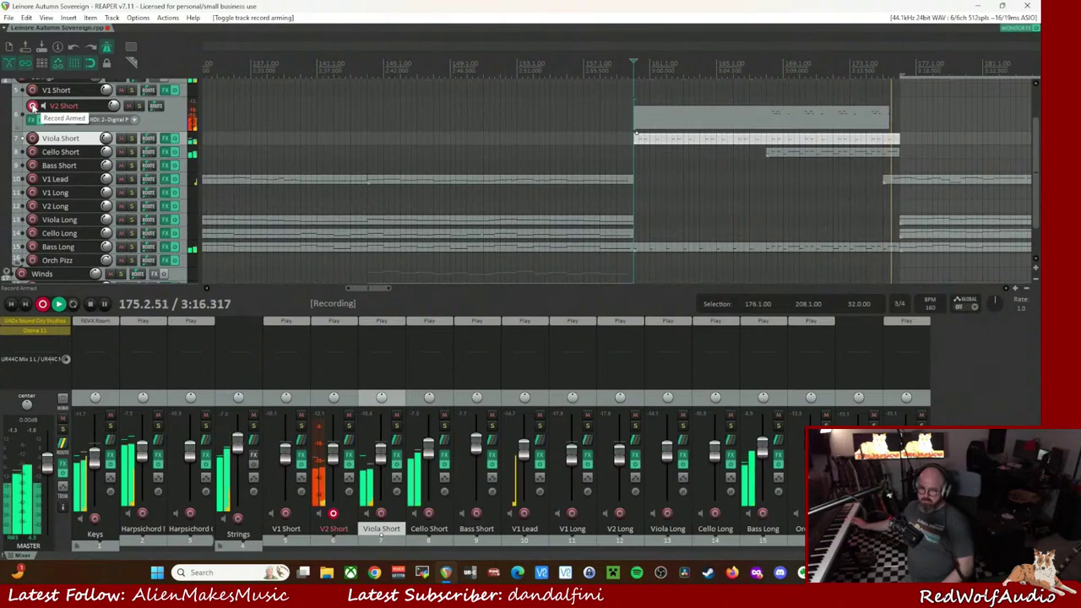
pyautogui.press('space')
pyautogui.press('Return')
pyautogui.click(902, 123)
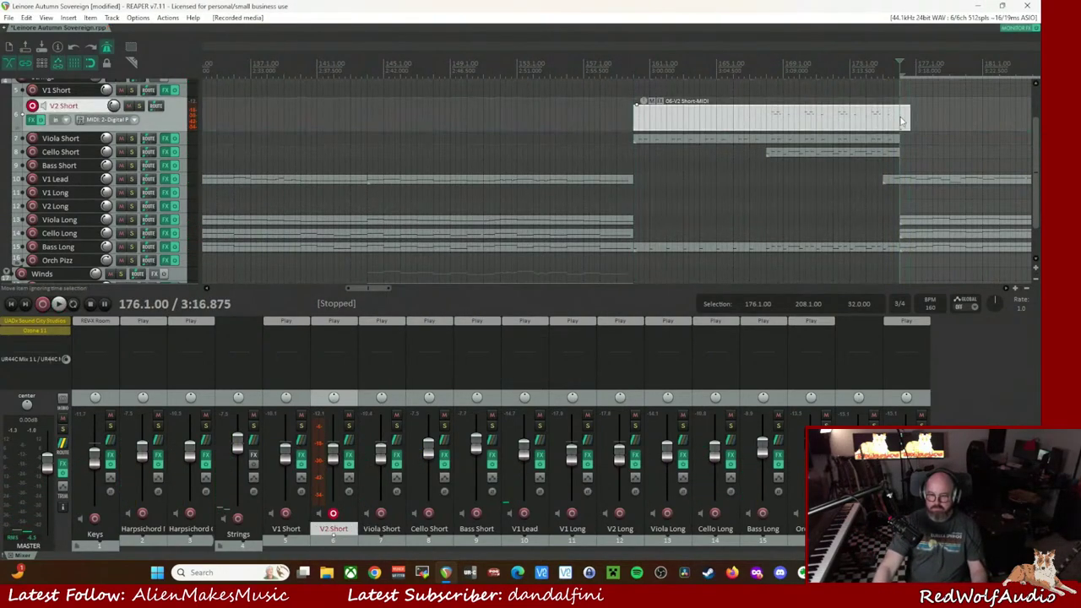
pyautogui.press('s')
# - Split the V2 Short take at bar 168 and delete only the first half, undoing any excess deletion
pyautogui.click(766, 122)
pyautogui.press('Delete')
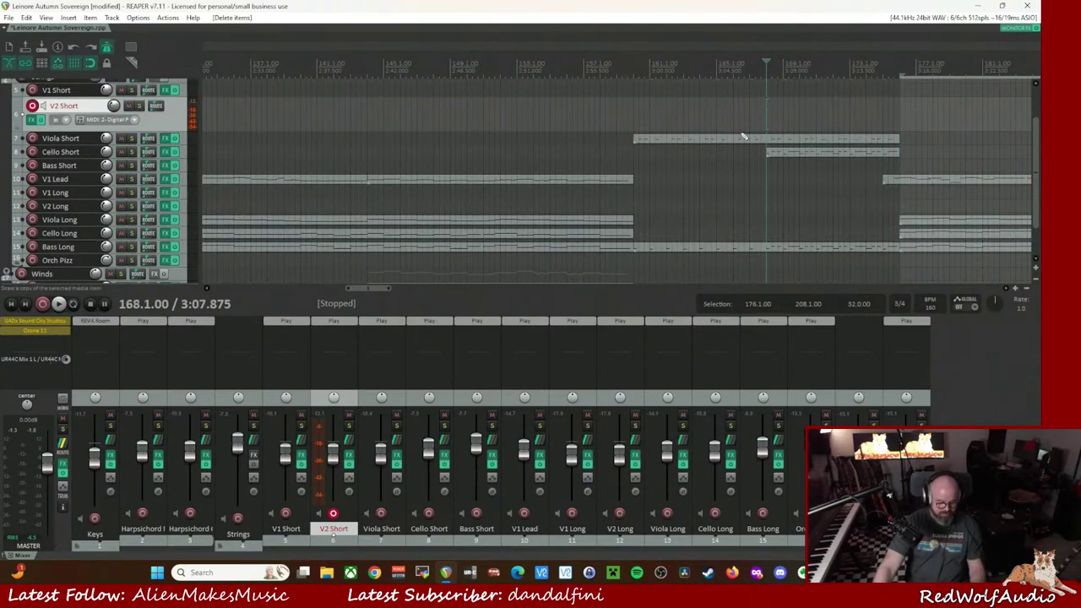
pyautogui.hotkey('ctrl', 'z')
pyautogui.click(743, 125)
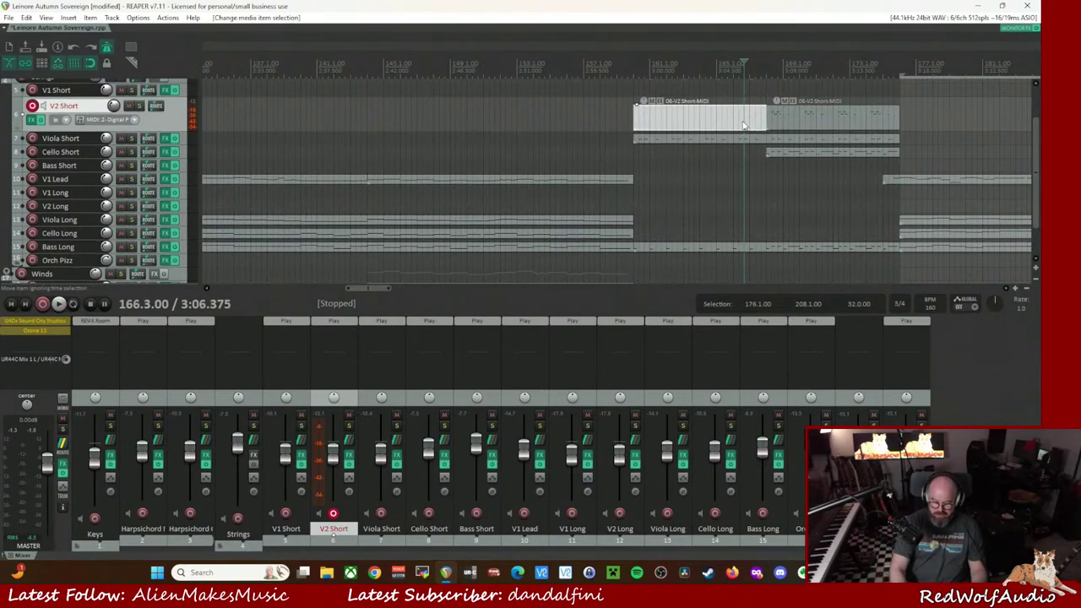
pyautogui.press('Delete')
# - Quantize the position and length of all V2 Short notes to a straight 1/8 grid at 100% strength and play the result
pyautogui.doubleClick(787, 125)
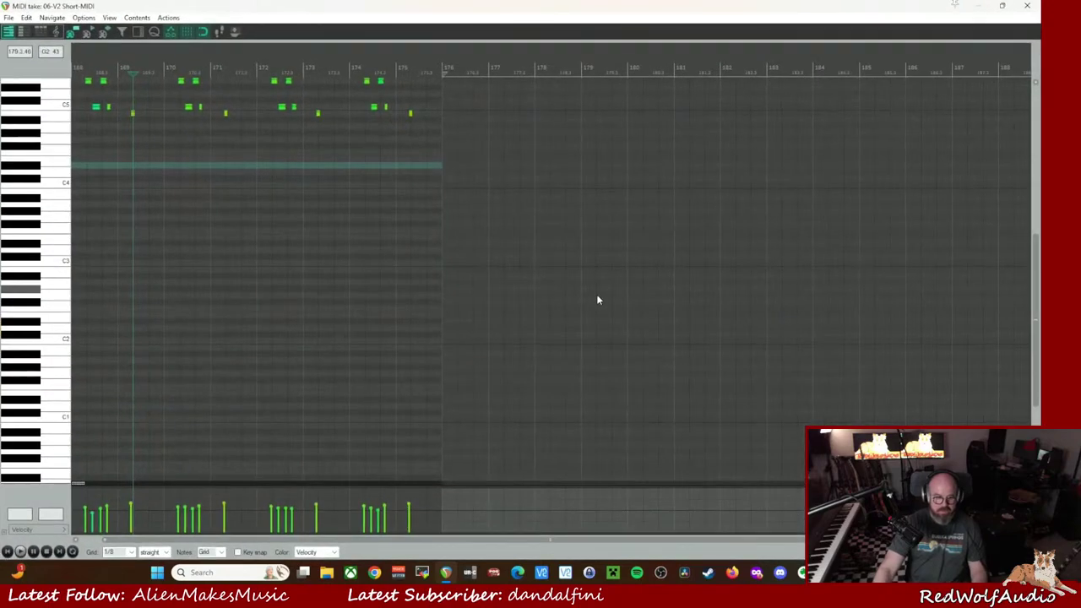
pyautogui.hotkey('ctrl', 'a')
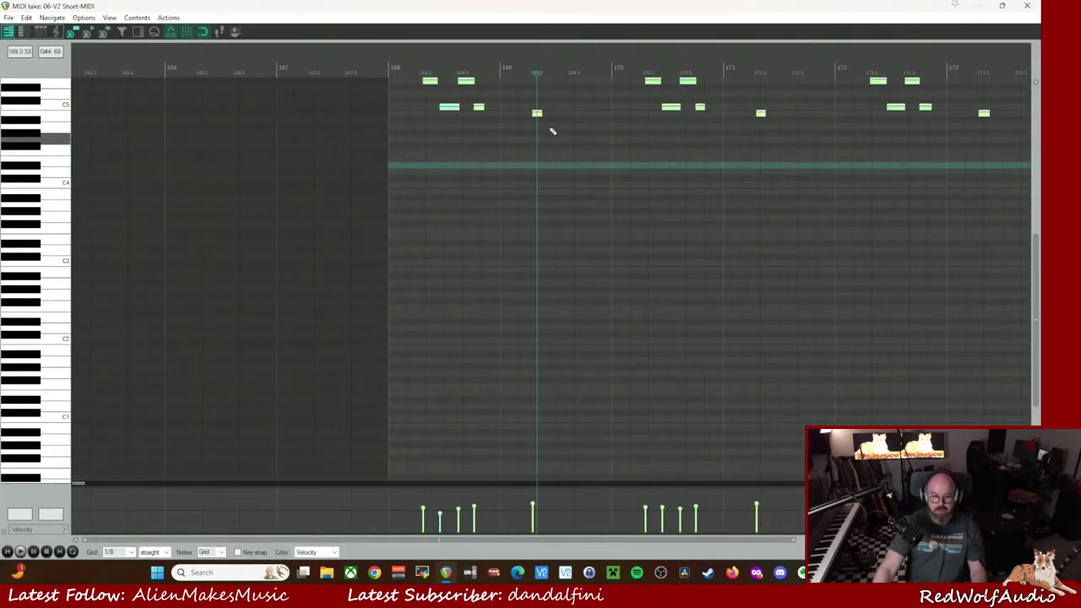
pyautogui.moveTo(449, 112); pyautogui.dragTo(453, 112)
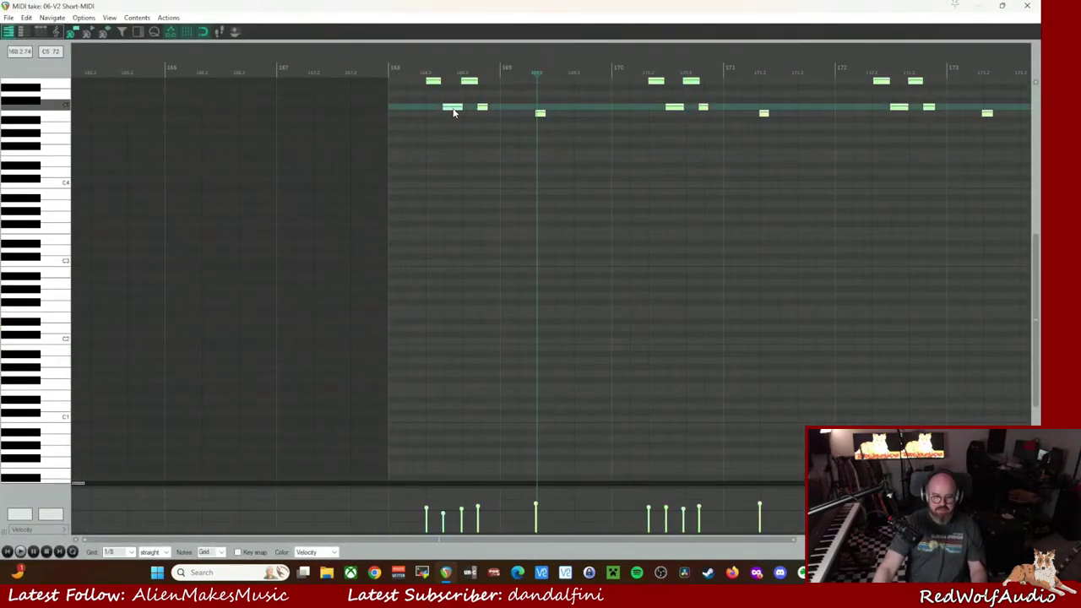
pyautogui.press('q')
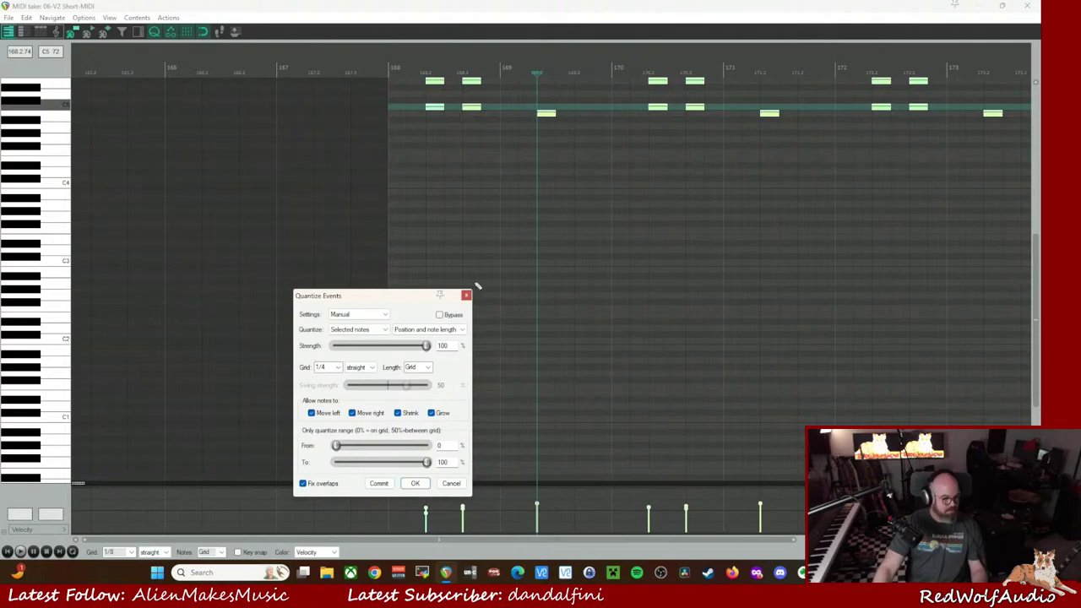
pyautogui.click(335, 367)
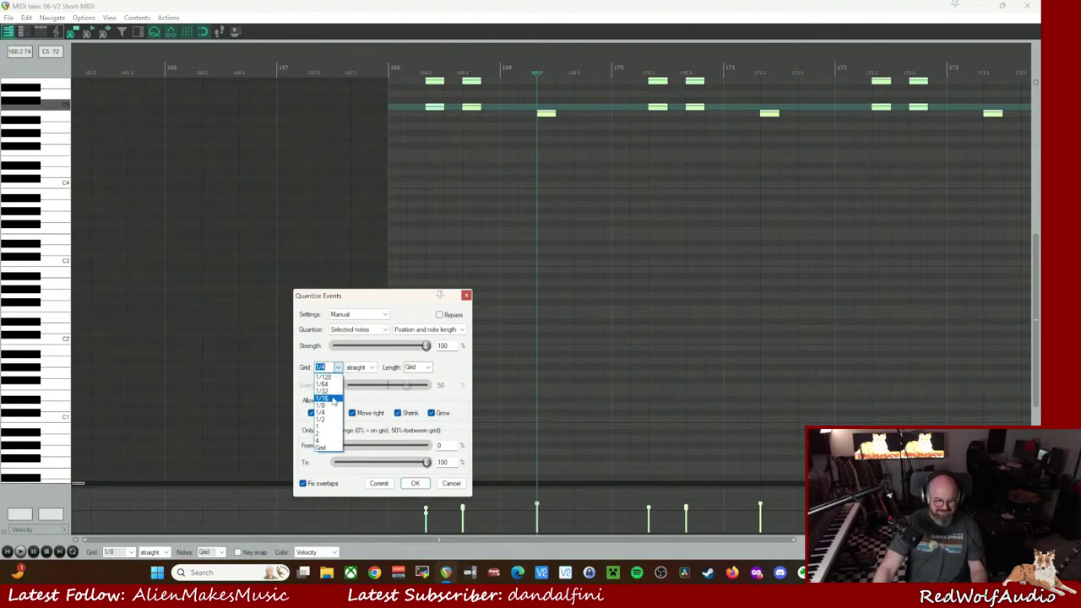
pyautogui.click(321, 406)
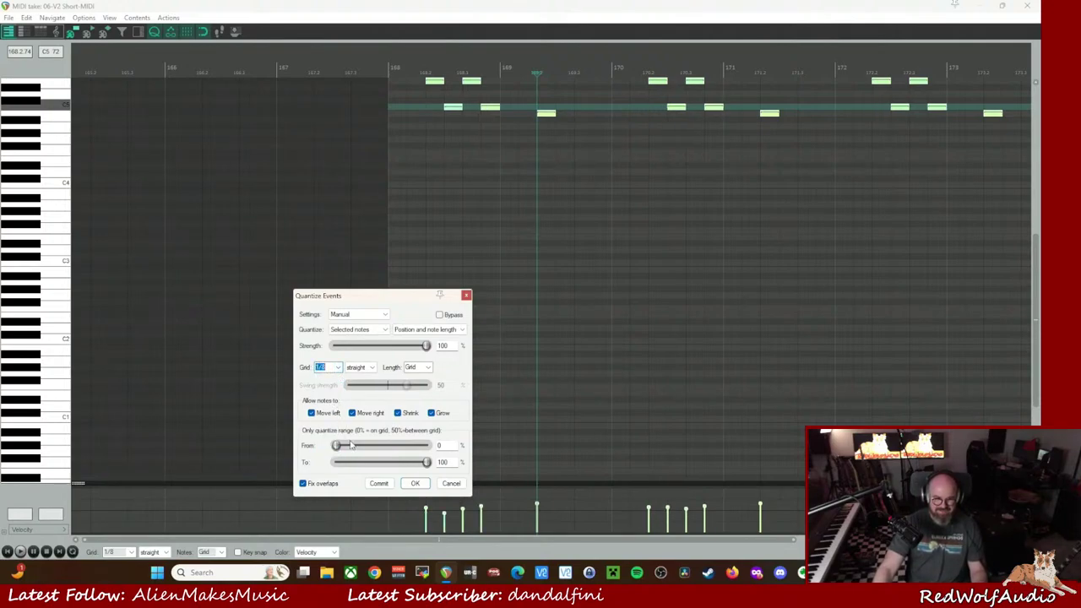
pyautogui.click(417, 483)
pyautogui.press('space')
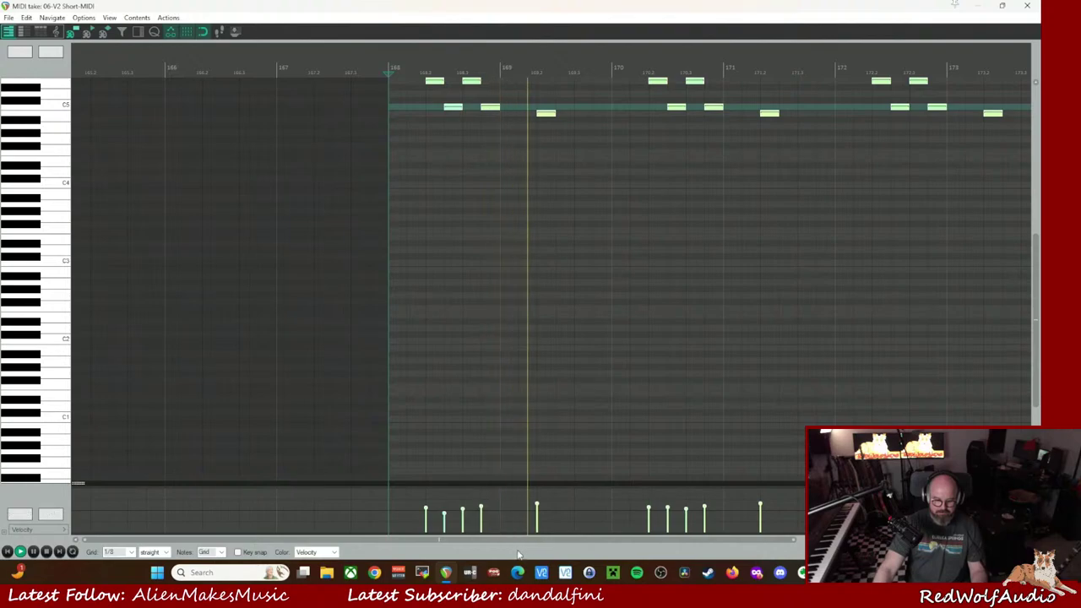
pyautogui.moveTo(519, 540); pyautogui.dragTo(560, 544)
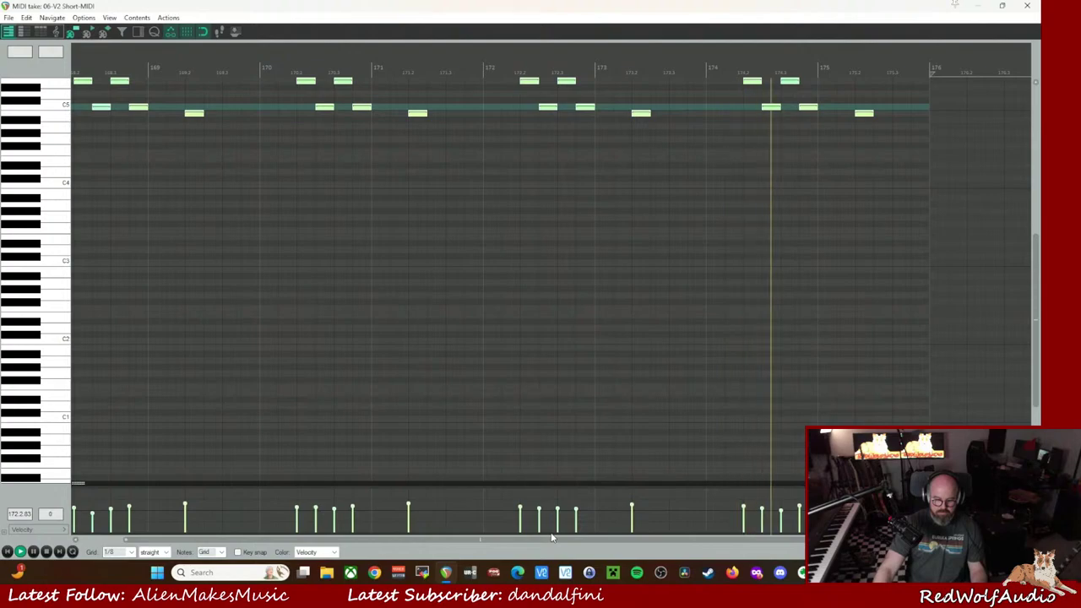
pyautogui.press('space')
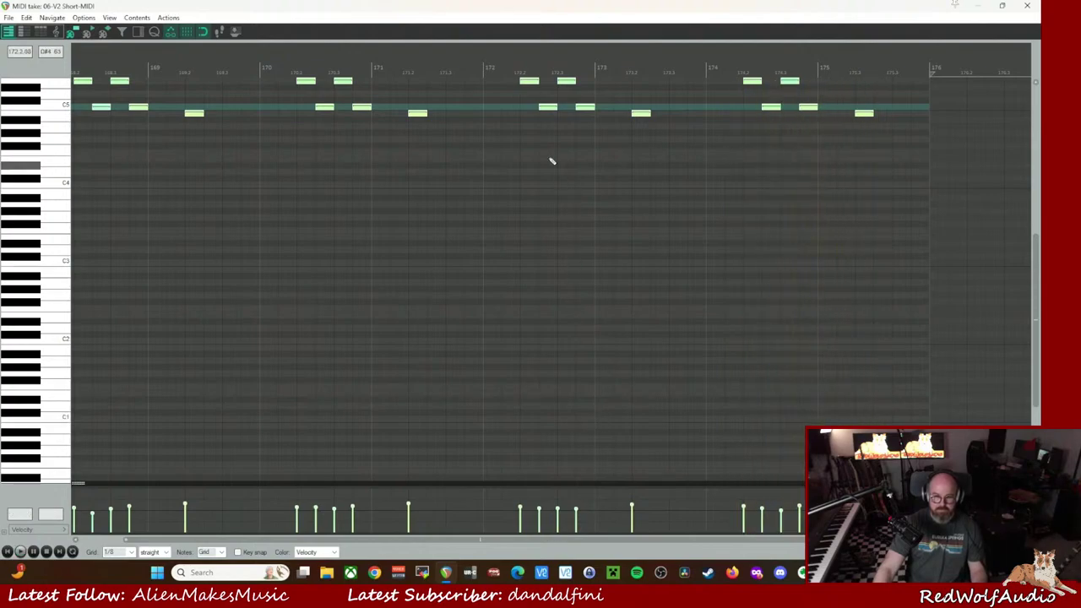
# - Raise the velocities of the V2 Short notes from bar 172 on, and those from bar 174 on even further
pyautogui.click(526, 82)
pyautogui.keyDown('shift'); pyautogui.click(862, 114); pyautogui.keyUp('shift')
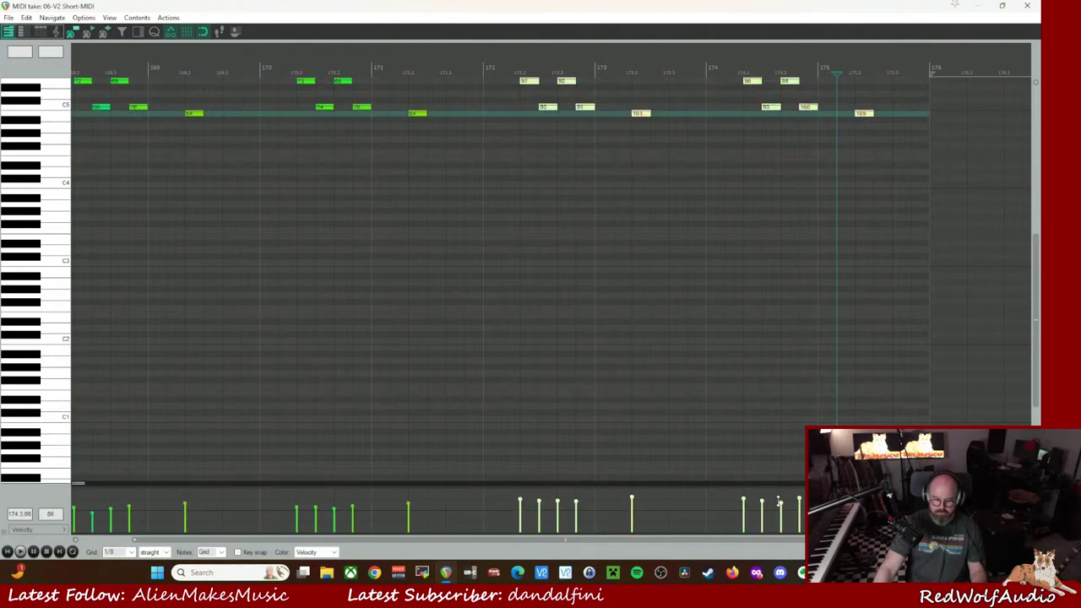
pyautogui.click(794, 186)
pyautogui.click(754, 82)
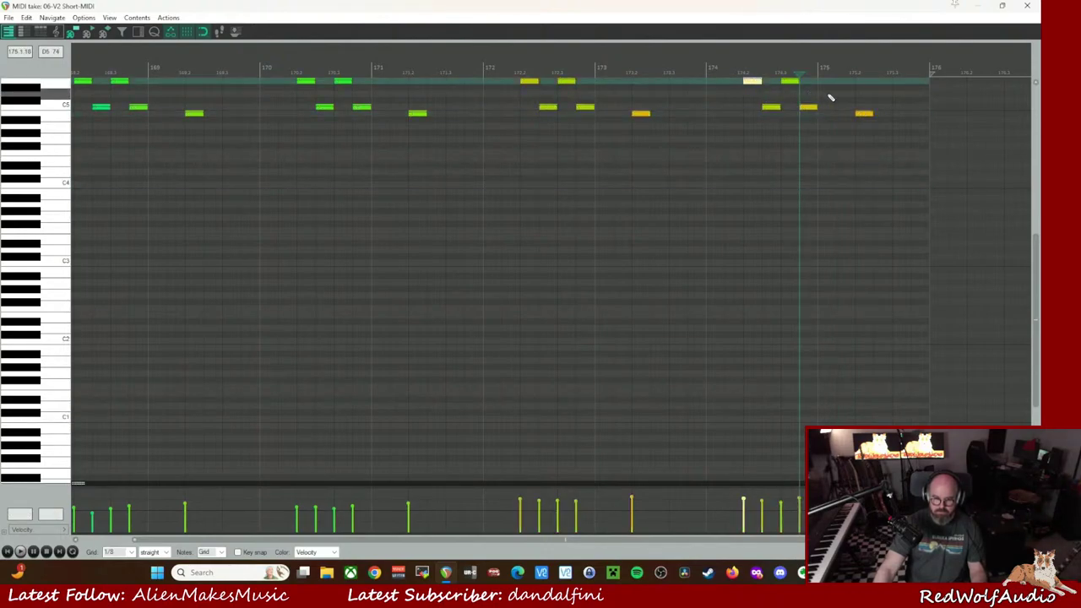
pyautogui.keyDown('shift'); pyautogui.click(864, 113); pyautogui.keyUp('shift')
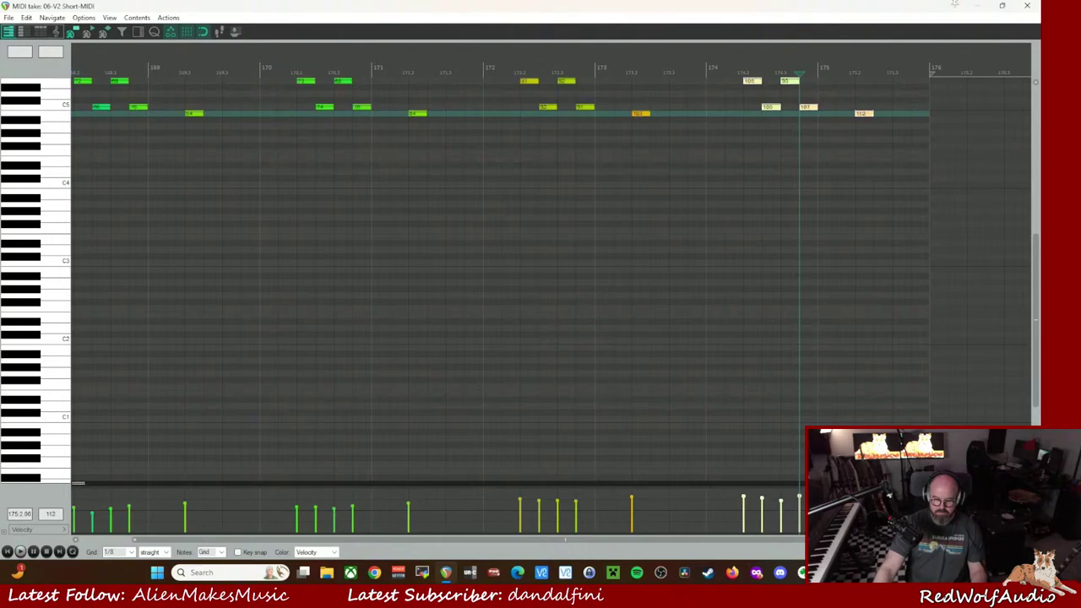
pyautogui.click(1027, 6)
# - Play the Viola Short part from bar 160 and raise the velocities of its notes from bar 164 to the end
pyautogui.doubleClick(664, 139)
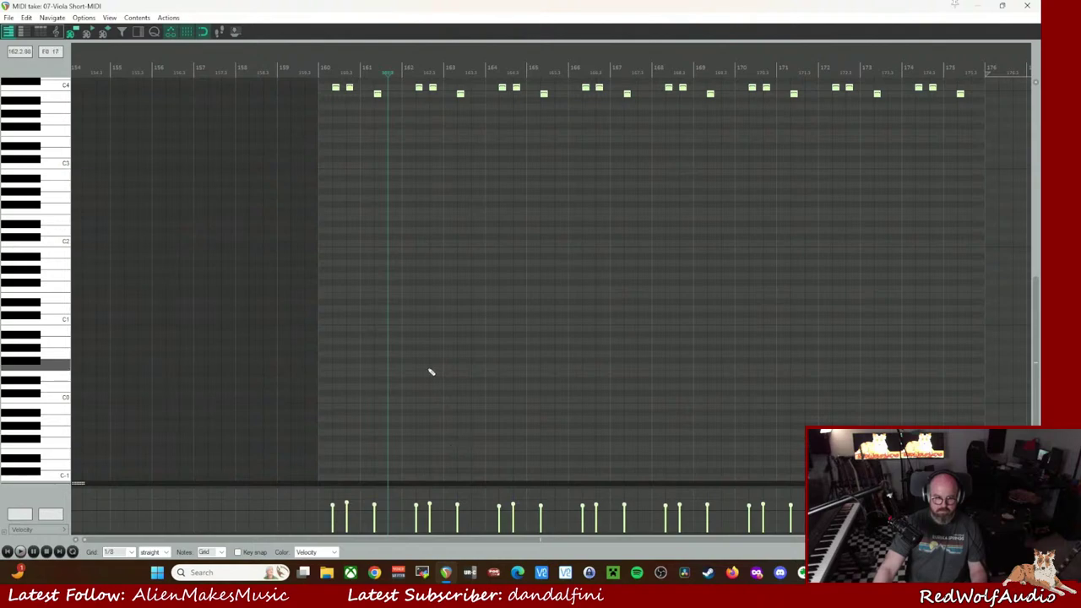
pyautogui.press('space')
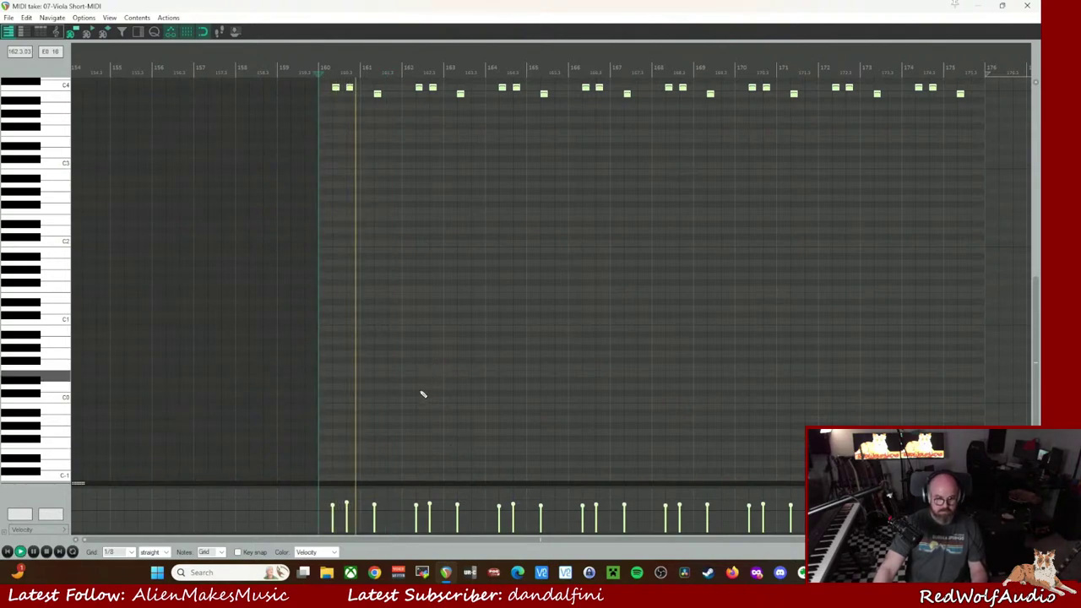
pyautogui.press('space')
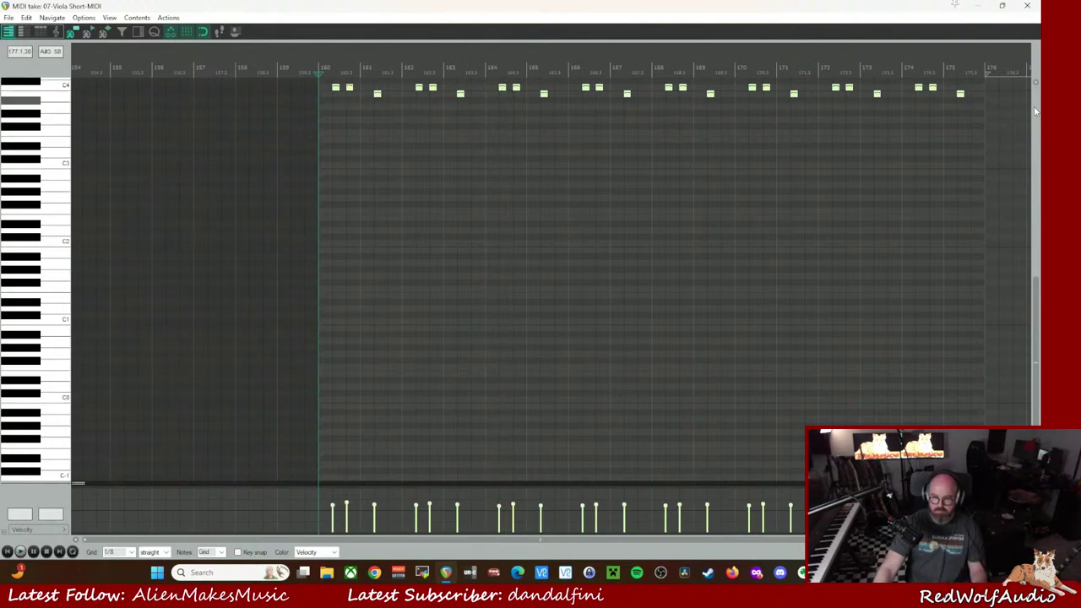
pyautogui.moveTo(1037, 346); pyautogui.dragTo(1038, 305)
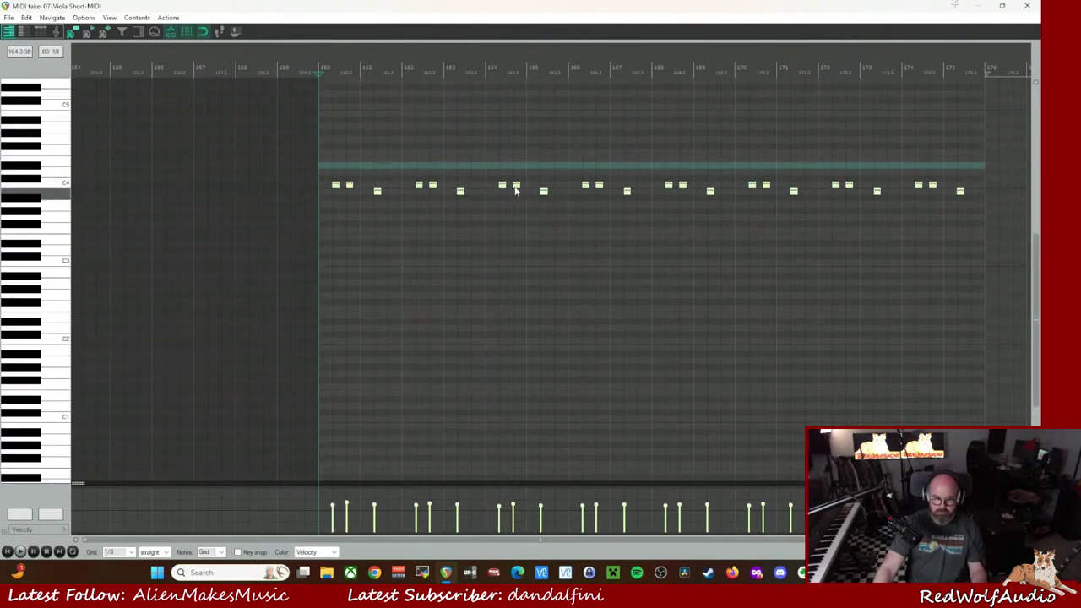
pyautogui.click(502, 186)
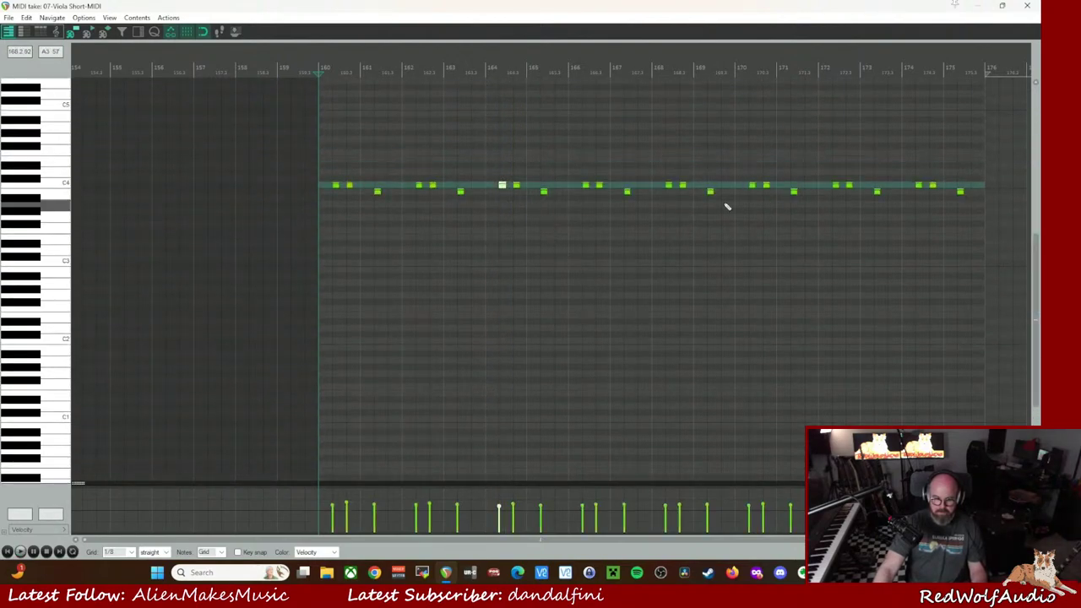
pyautogui.keyDown('shift'); pyautogui.click(961, 193); pyautogui.keyUp('shift')
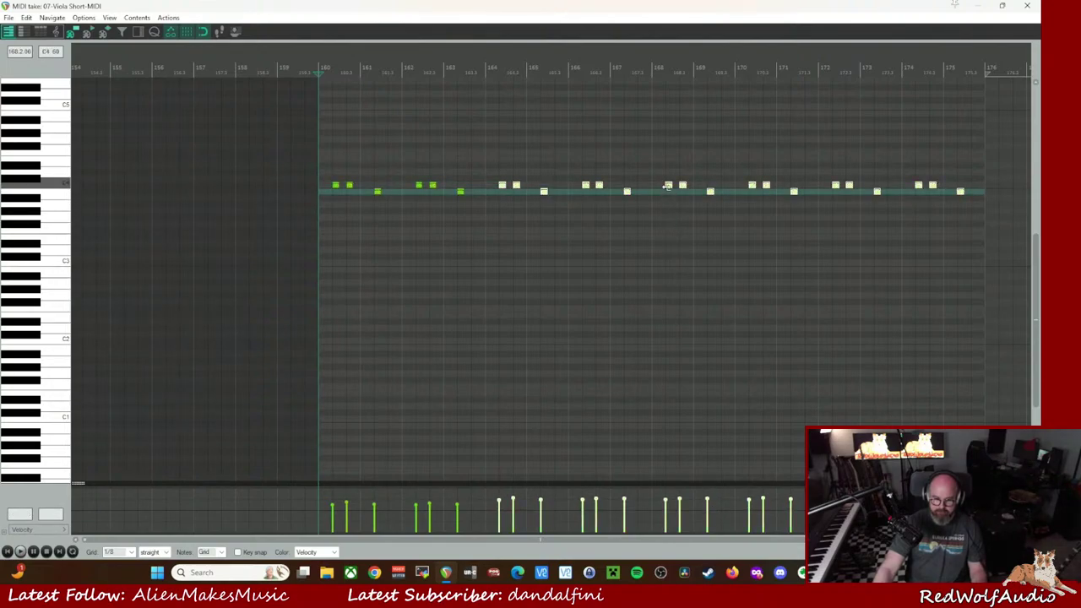
# - Raise the Viola Short velocities further from bar 168, again from bar 172, and listen to the build-up from bar 160
pyautogui.click(668, 187)
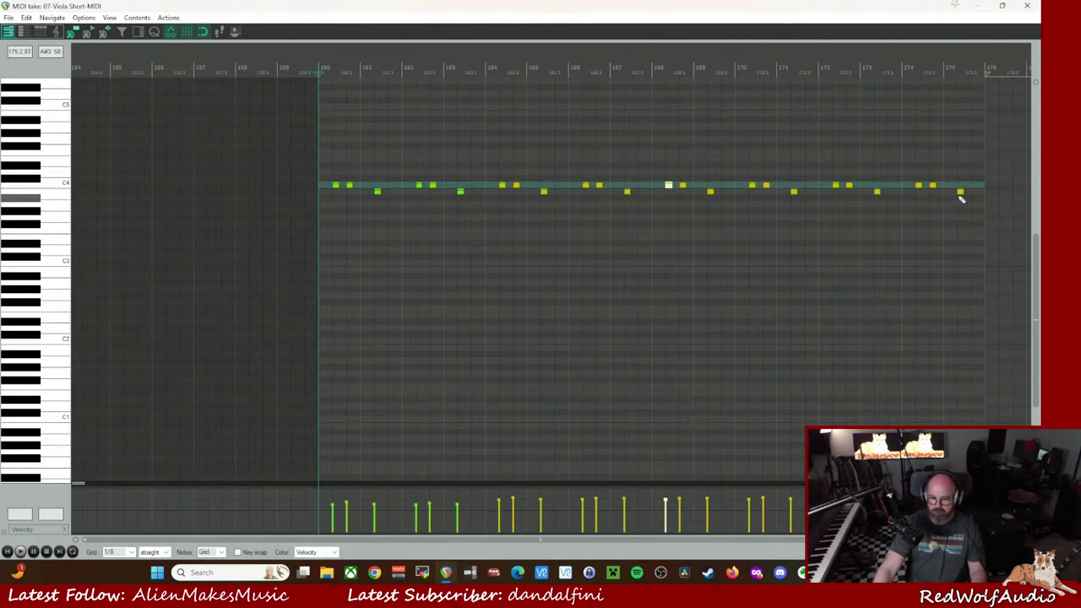
pyautogui.keyDown('shift'); pyautogui.click(961, 193); pyautogui.keyUp('shift')
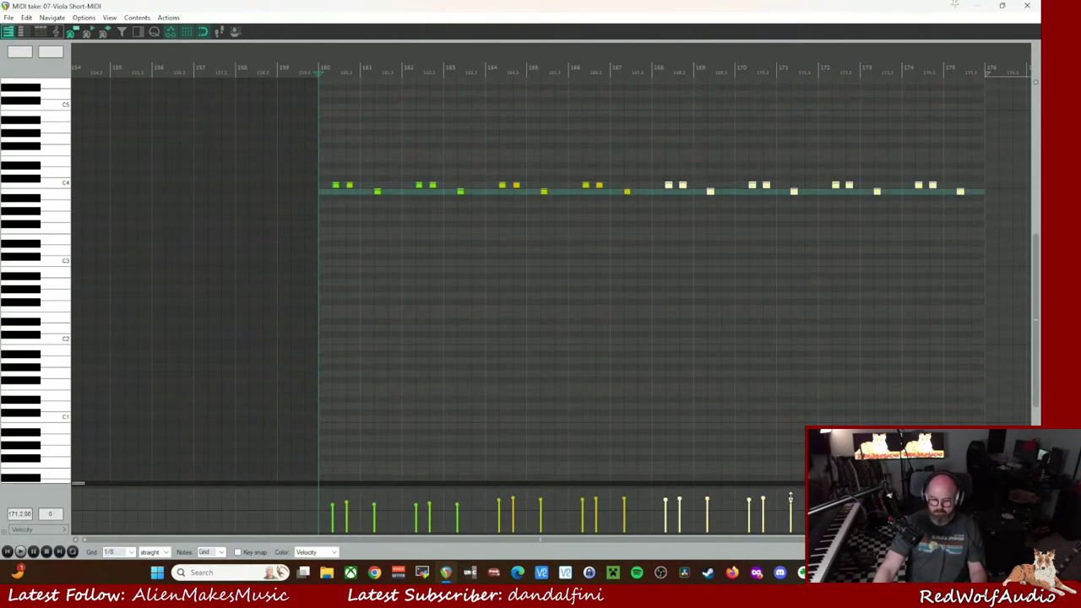
pyautogui.click(836, 184)
pyautogui.keyDown('shift'); pyautogui.click(960, 193); pyautogui.keyUp('shift')
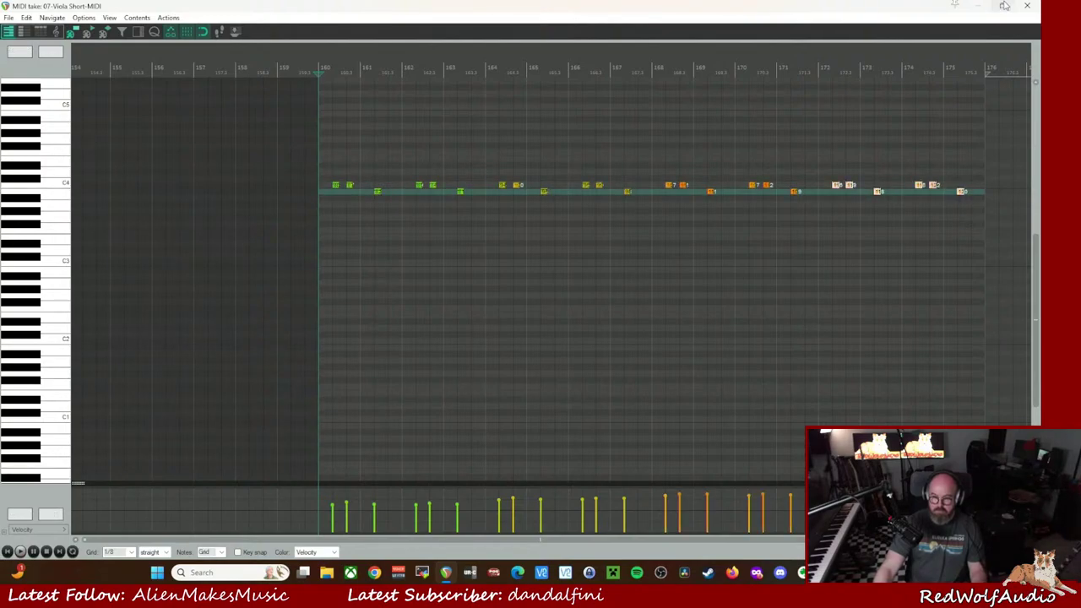
pyautogui.click(1026, 6)
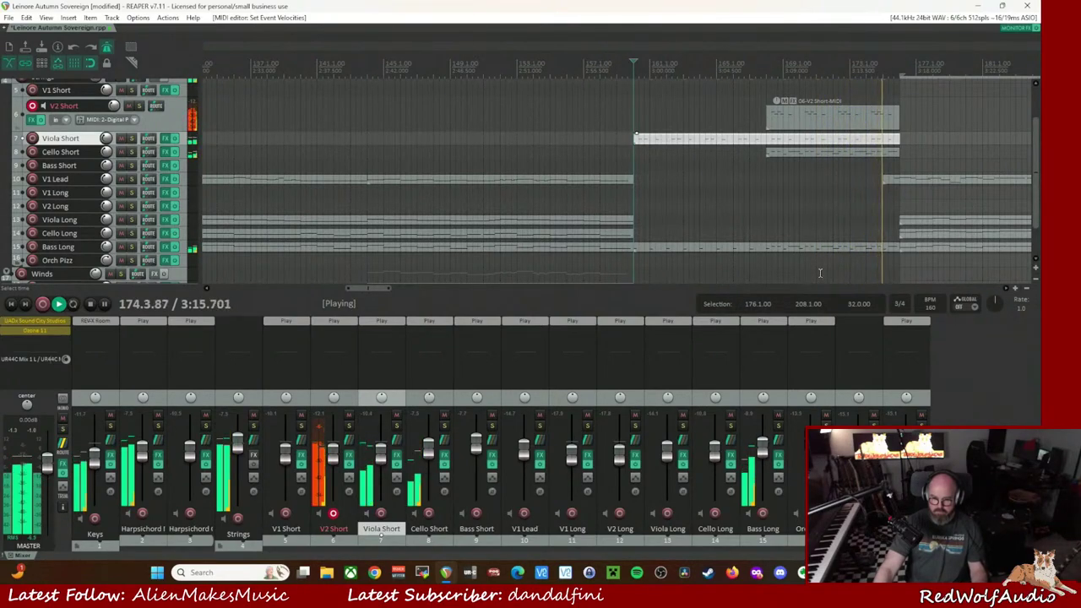
pyautogui.press('space')
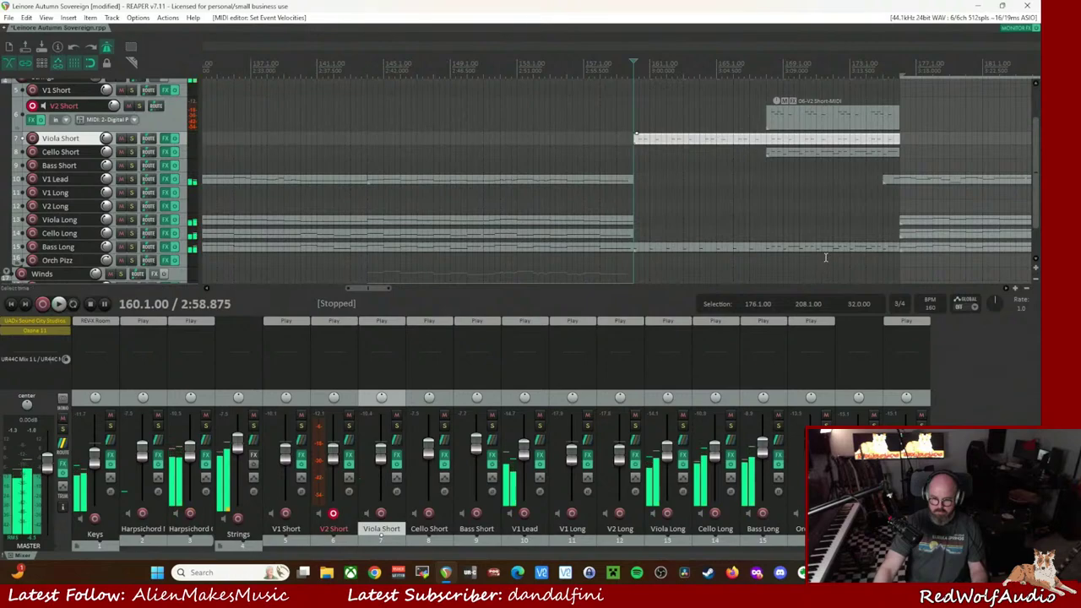
# - Inspect the Bass Long notes and their velocities from bar 168 to bar 176
pyautogui.click(829, 248)
pyautogui.doubleClick(830, 249)
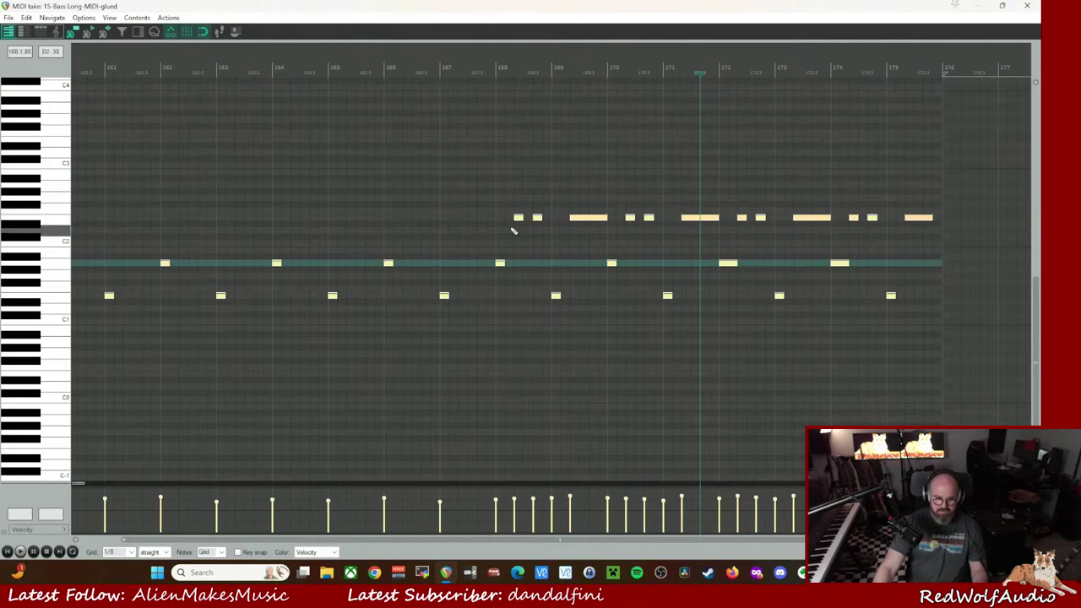
pyautogui.click(500, 264)
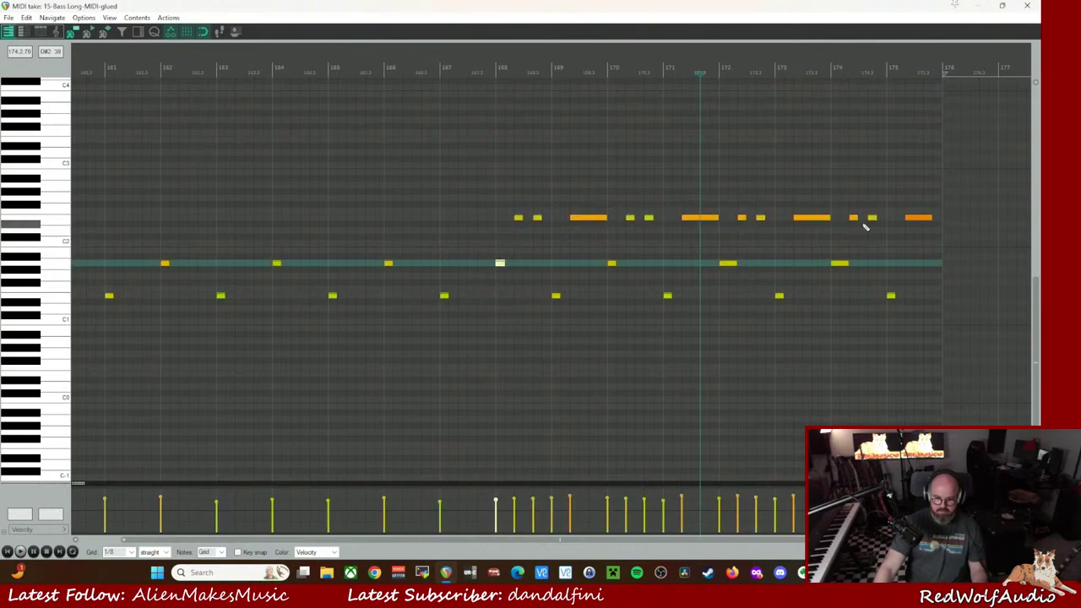
pyautogui.click(1030, 7)
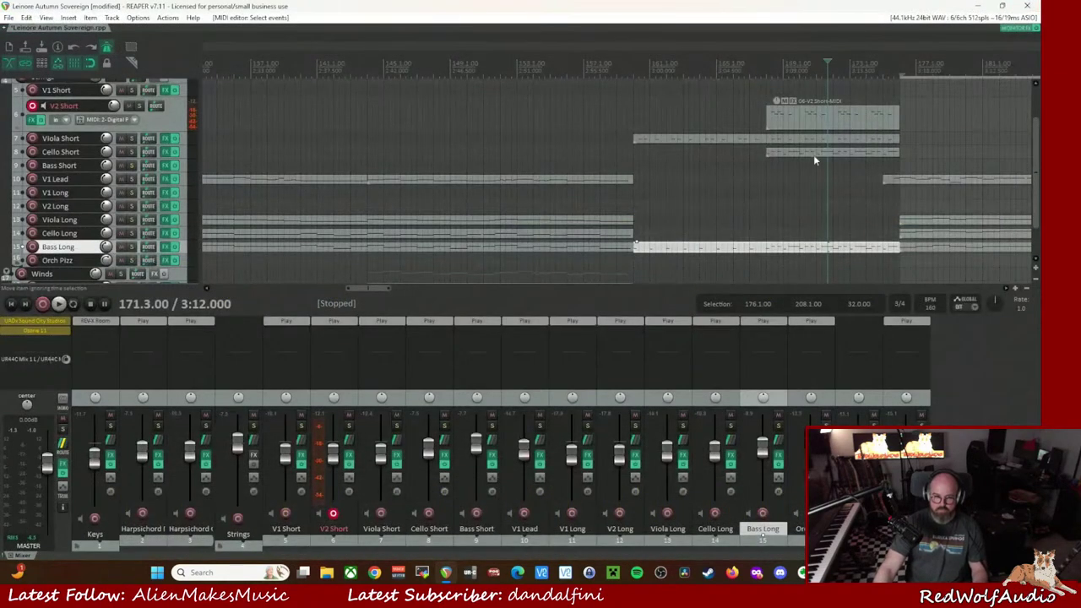
# - Lower the velocities of all Viola Short notes together and play the passage from bar 160
pyautogui.doubleClick(699, 142)
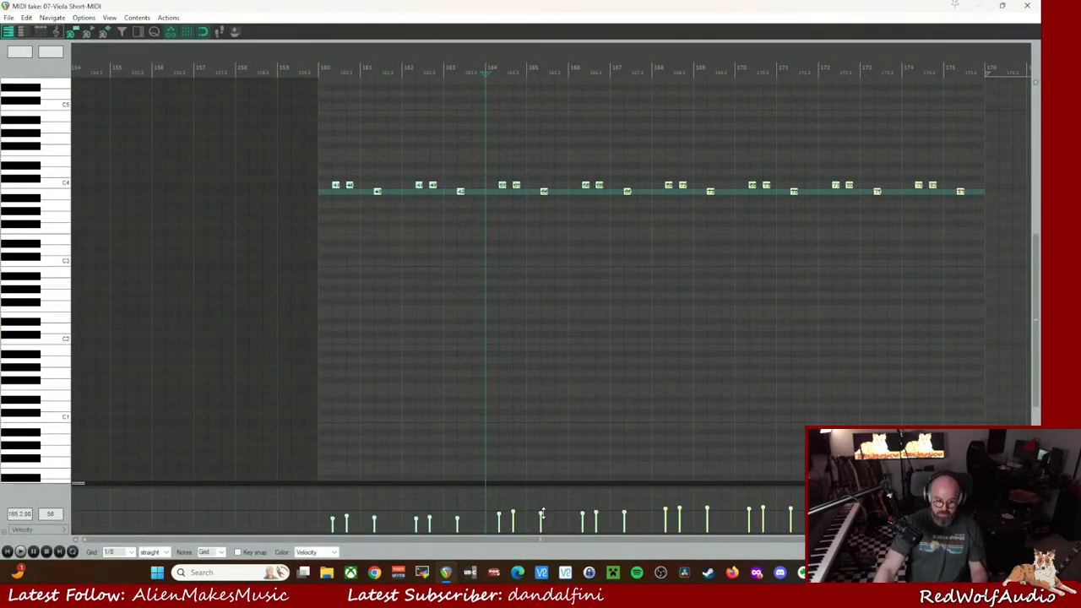
pyautogui.press('Home')
pyautogui.press('space')
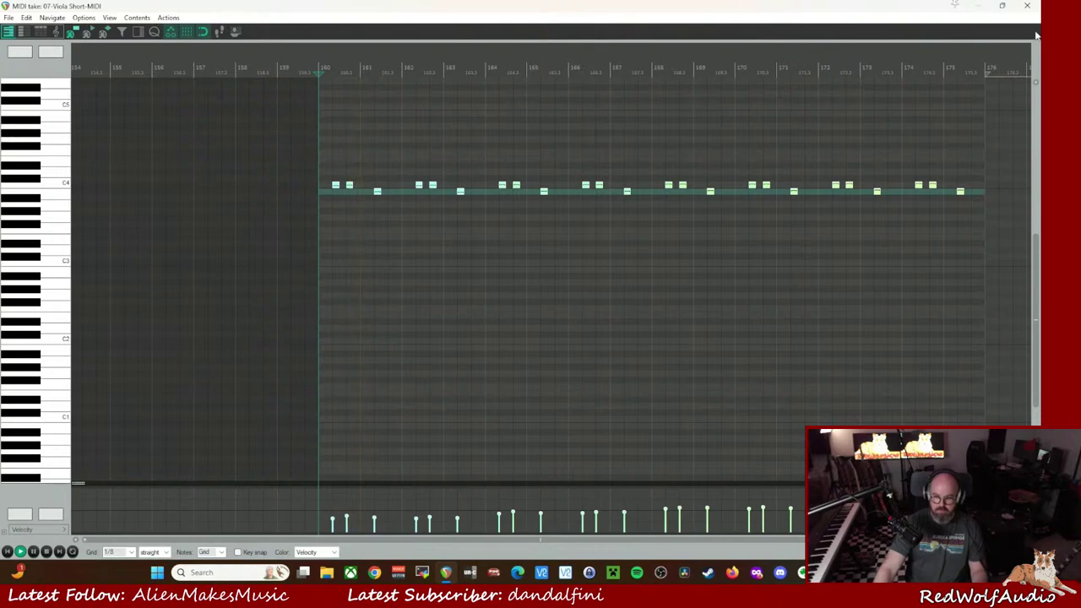
pyautogui.click(1028, 7)
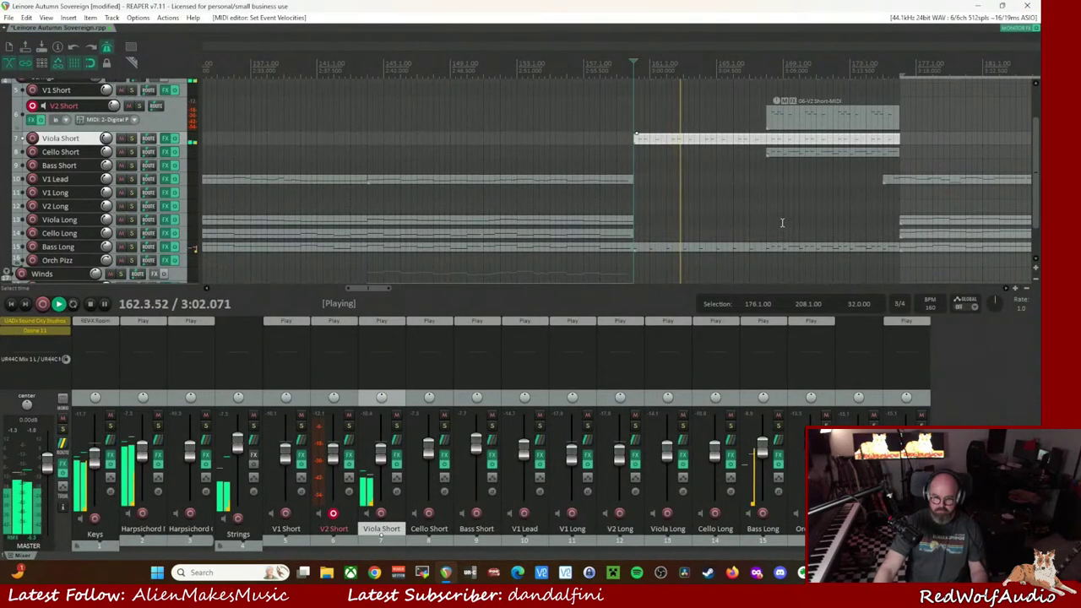
pyautogui.press('space')
# - Lower the velocities of all notes in the V2 Short take together
pyautogui.doubleClick(811, 127)
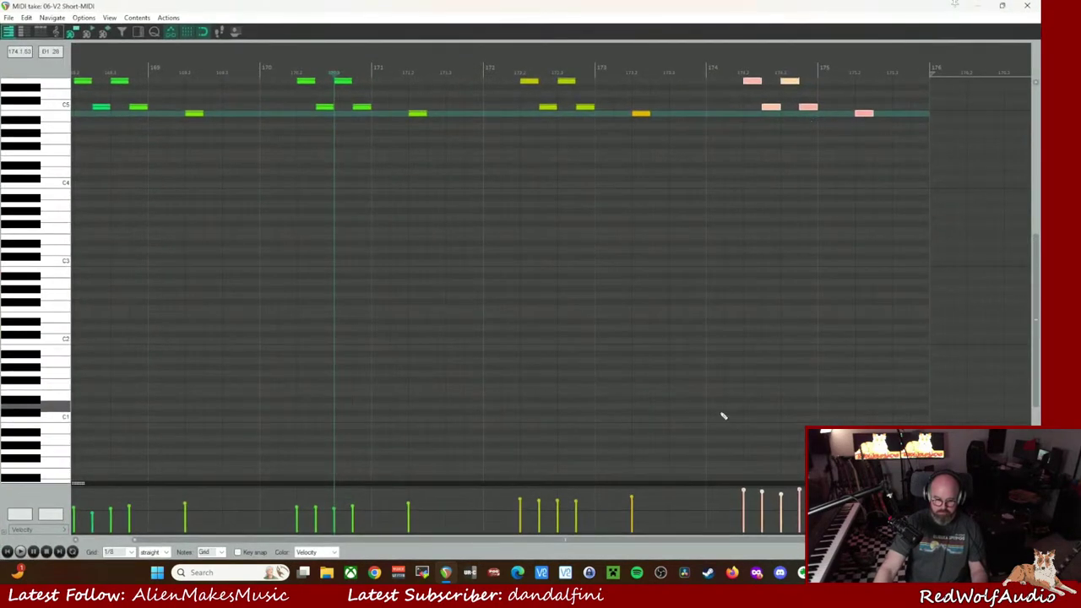
pyautogui.hotkey('ctrl', 'a')
pyautogui.moveTo(632, 498); pyautogui.dragTo(631, 505)
pyautogui.click(874, 304)
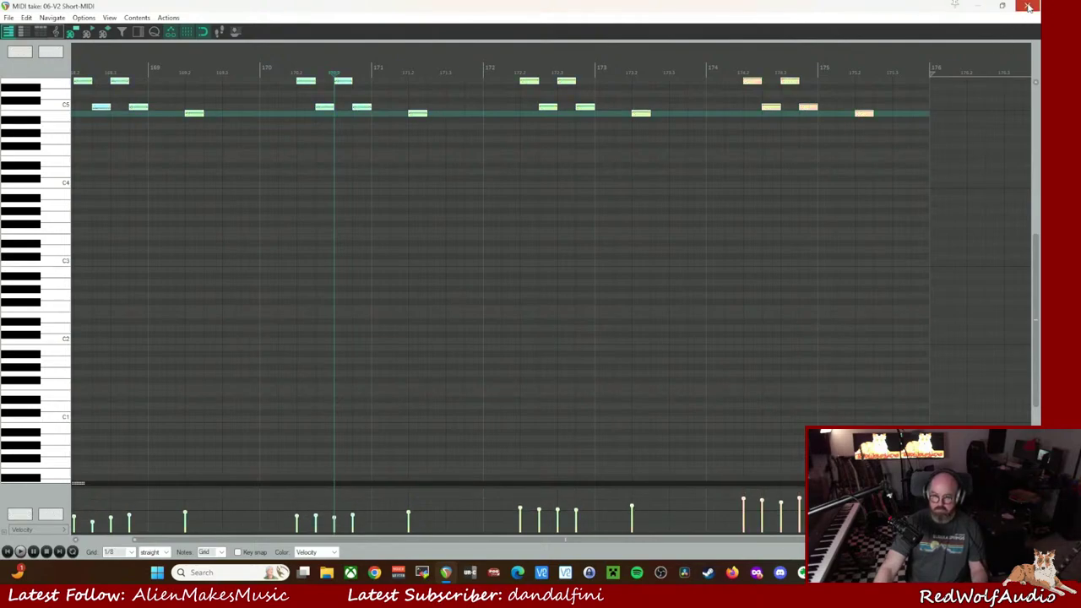
pyautogui.click(1028, 7)
# - Play past bar 176 and set the V1 Lead track volume to about -2.75 dB
pyautogui.press('space')
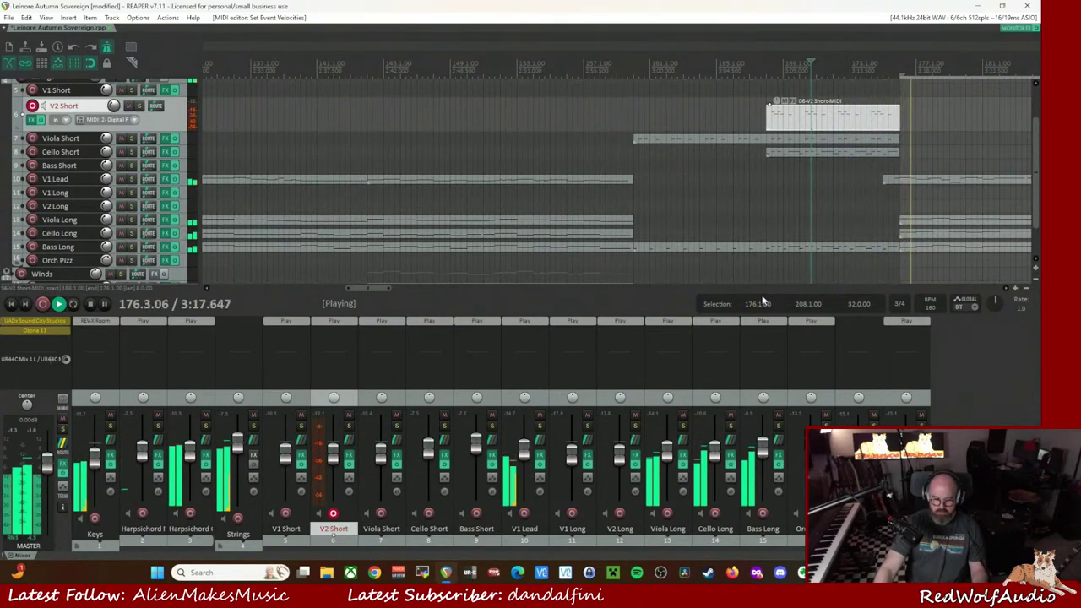
pyautogui.moveTo(525, 456)
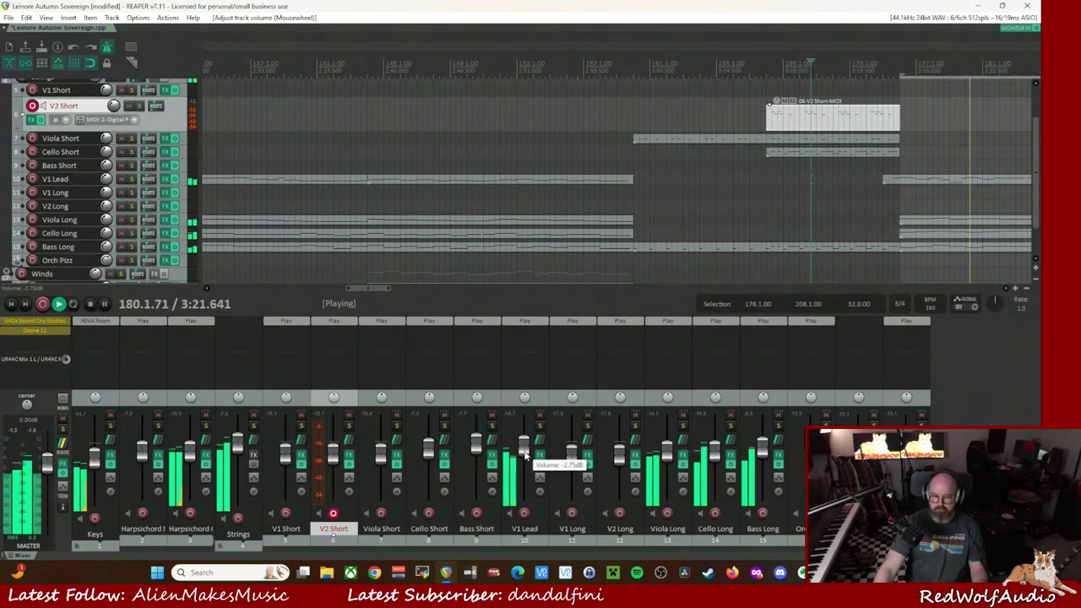
pyautogui.press('space')
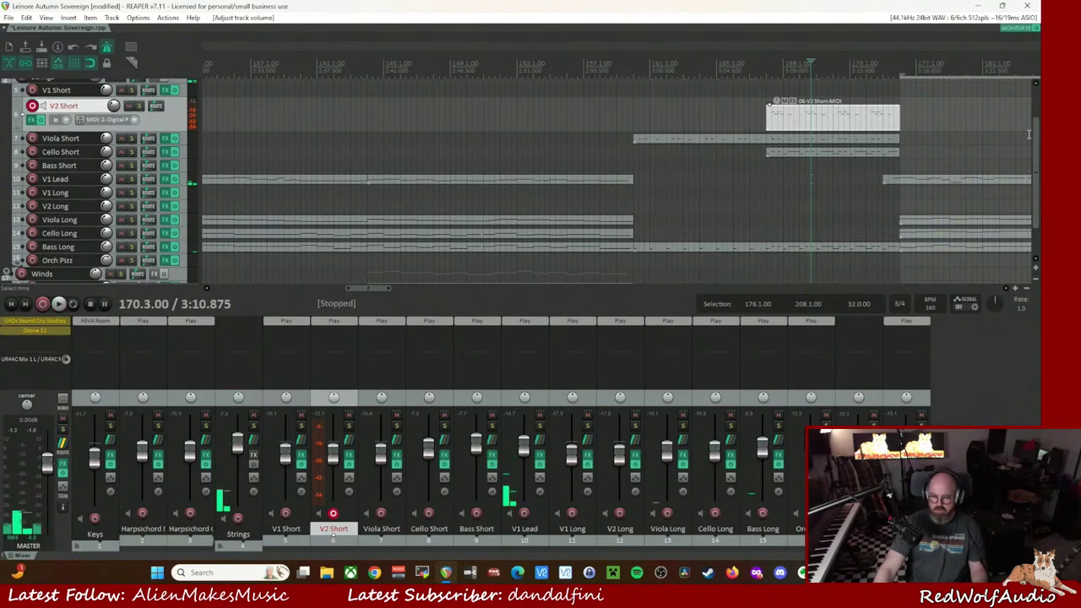
pyautogui.scroll(3, 1029, 133)
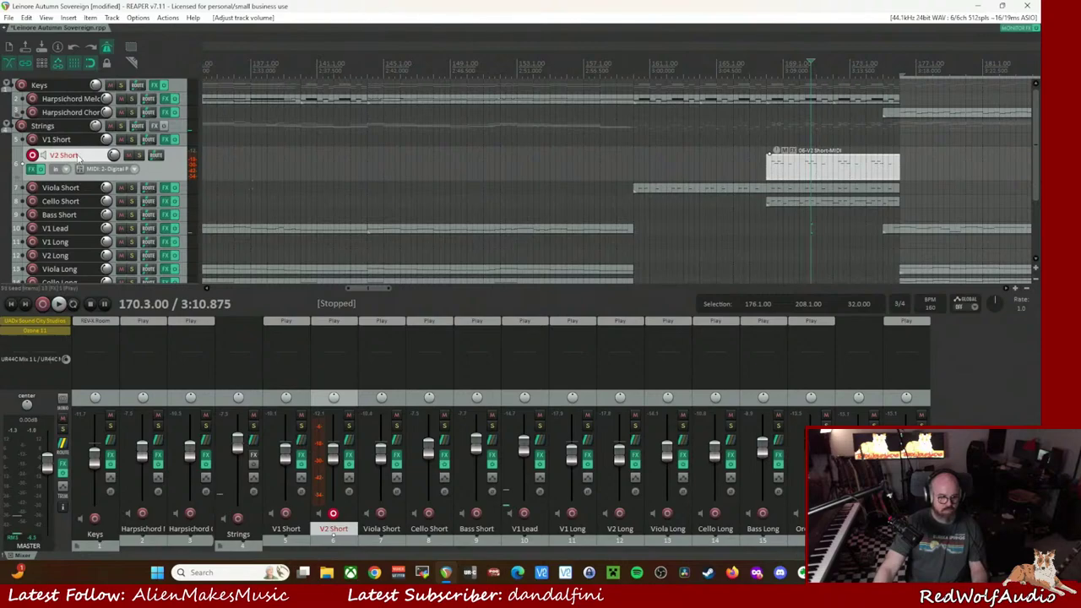
# - Move record arming from V2 Short to V1 Short and rehearse its part over playback from bar 160
pyautogui.click(32, 156)
pyautogui.click(32, 139)
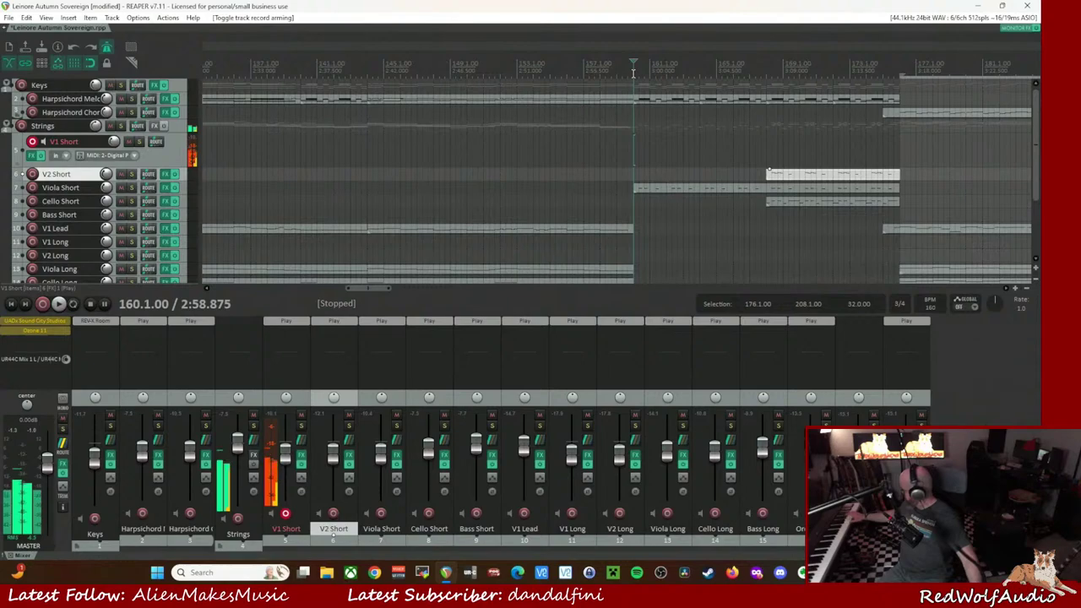
pyautogui.press('space')
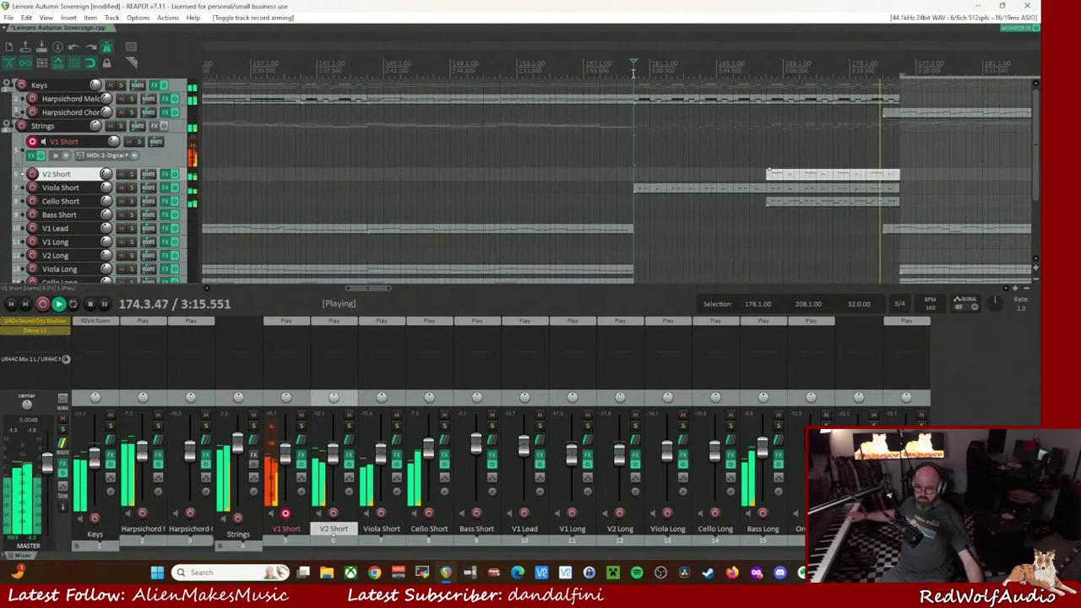
pyautogui.press('space')
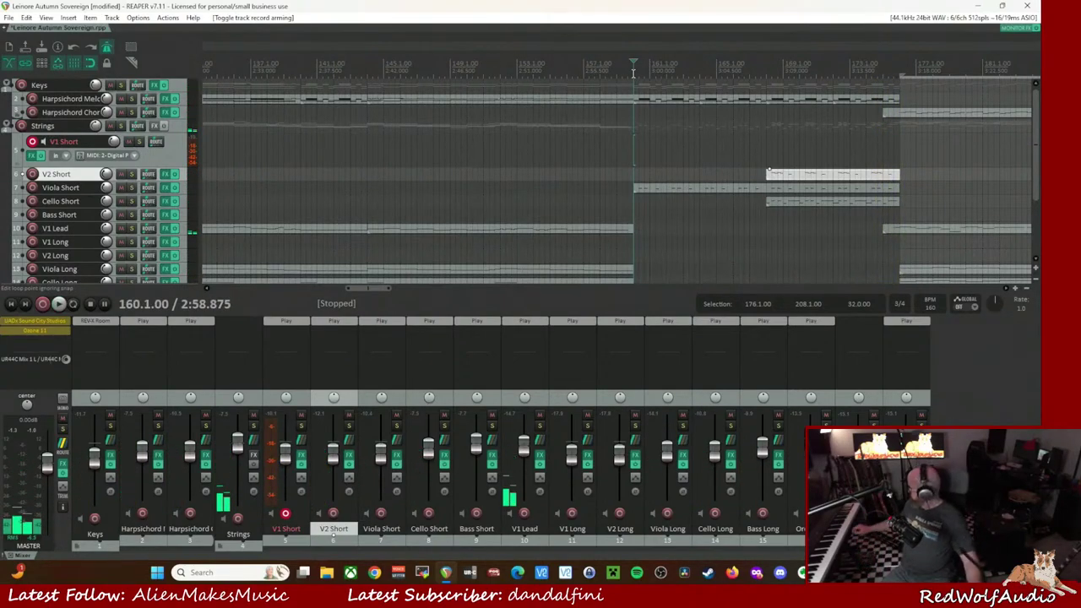
# - Record a V1 Short MIDI part from bar 160 to just past bar 176 and save the take
pyautogui.hotkey('ctrl', 'r')
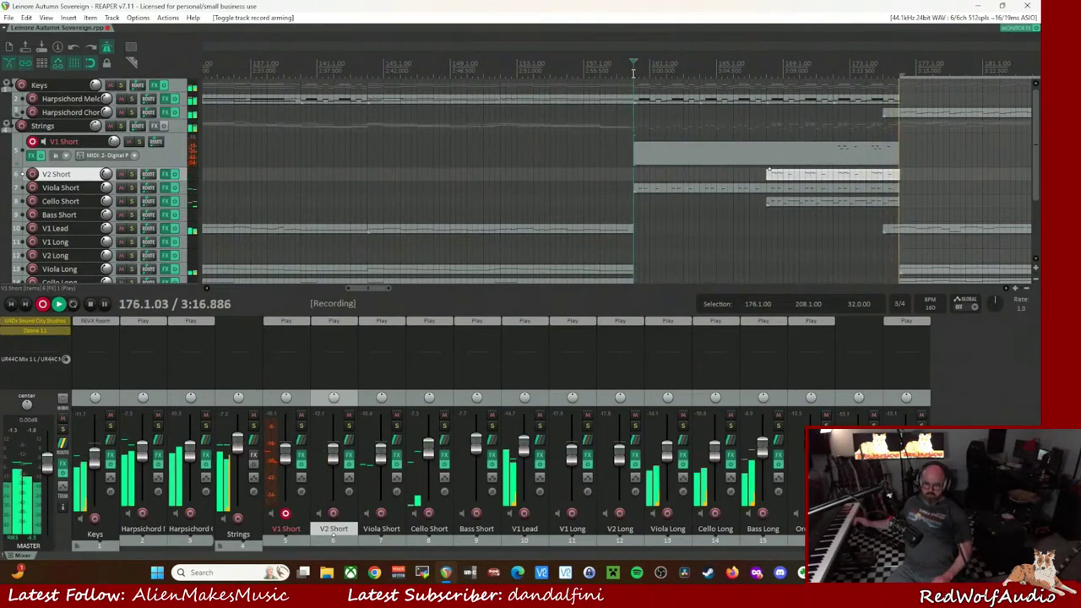
pyautogui.press('space')
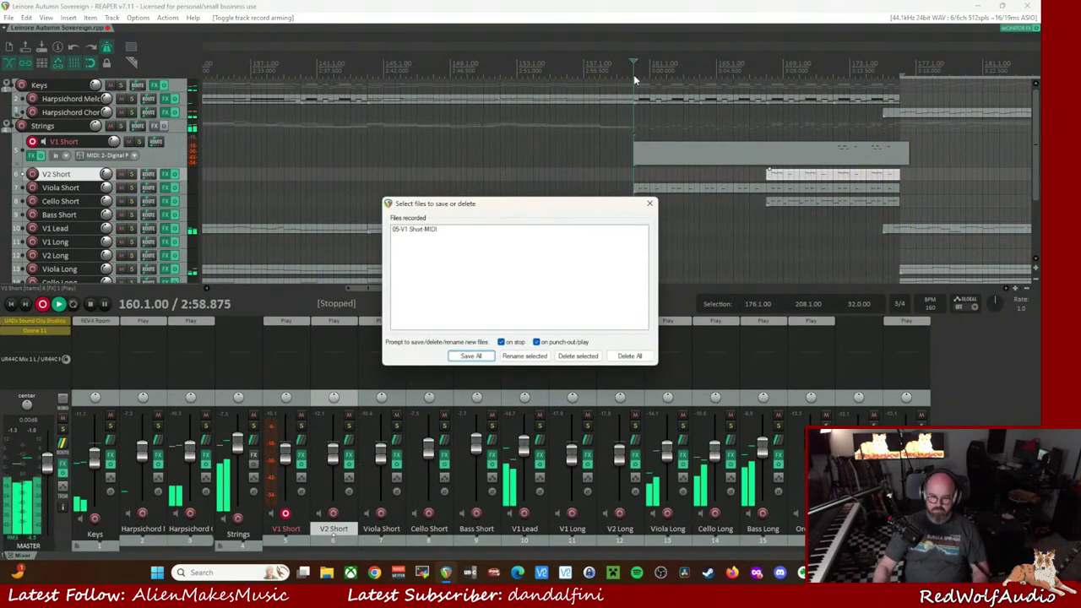
pyautogui.press('Return')
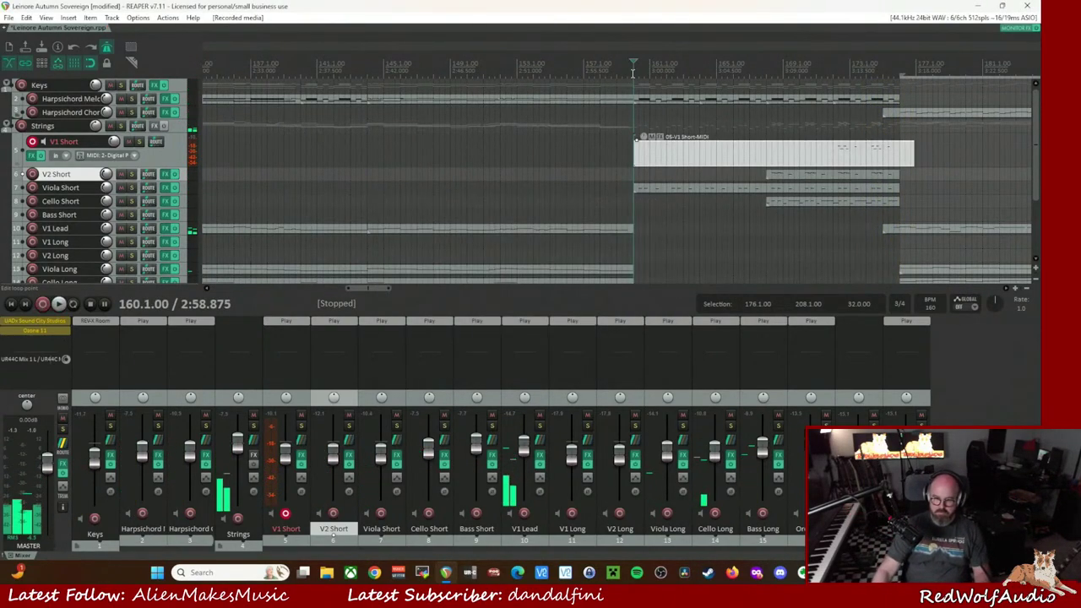
# - Split the V1 Short take at bars 172 and 176 and delete the pieces outside that range
pyautogui.click(835, 155)
pyautogui.press('s')
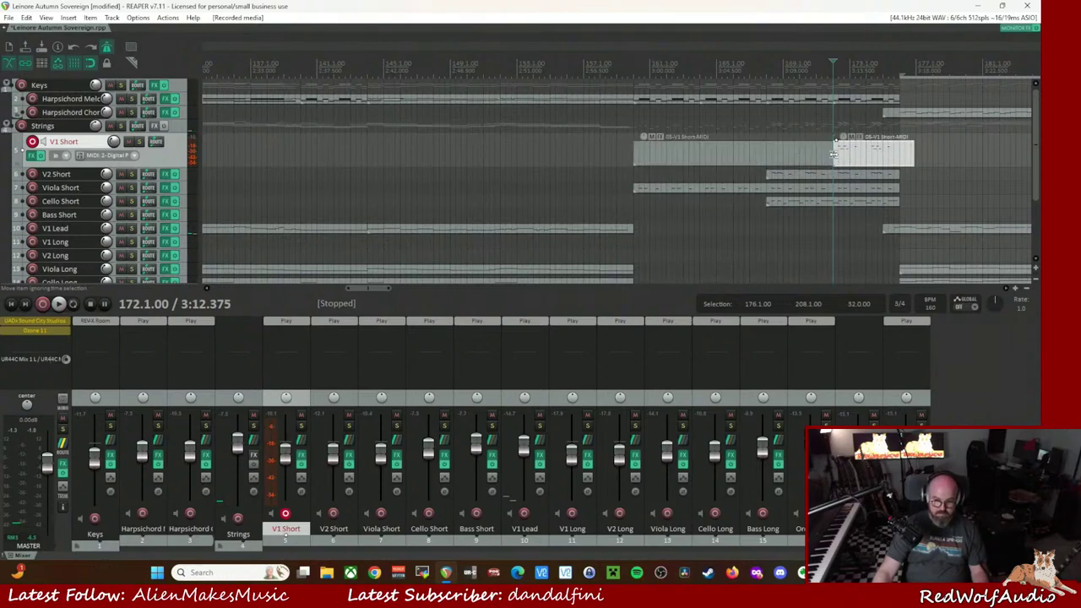
pyautogui.click(899, 150)
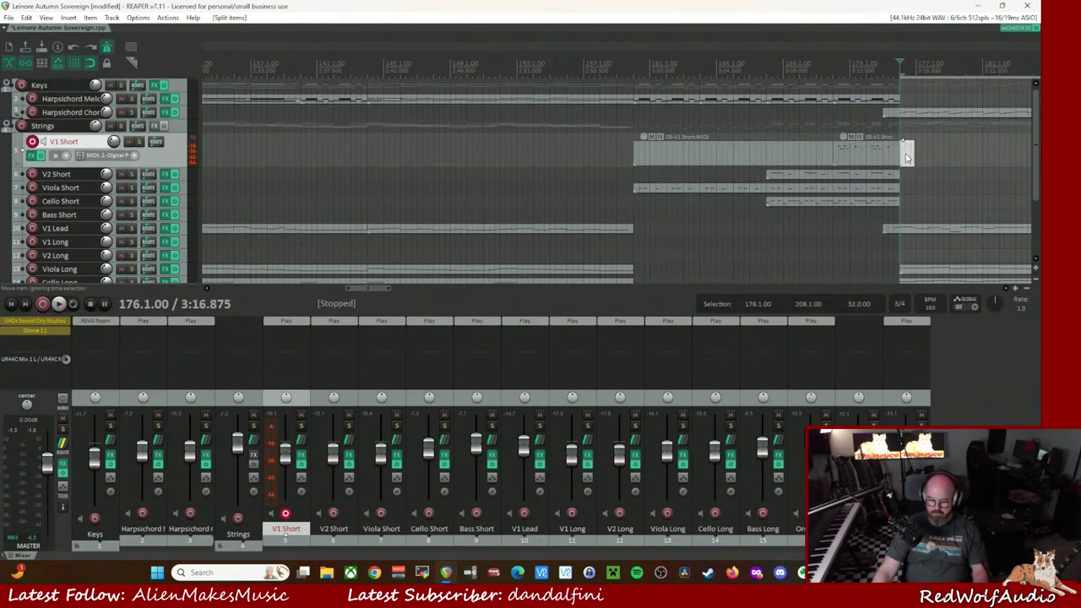
pyautogui.click(783, 154)
pyautogui.press('Delete')
# - Quantize the position and length of the V1 Short notes to a straight 1/8 grid at 100% strength
pyautogui.doubleClick(858, 161)
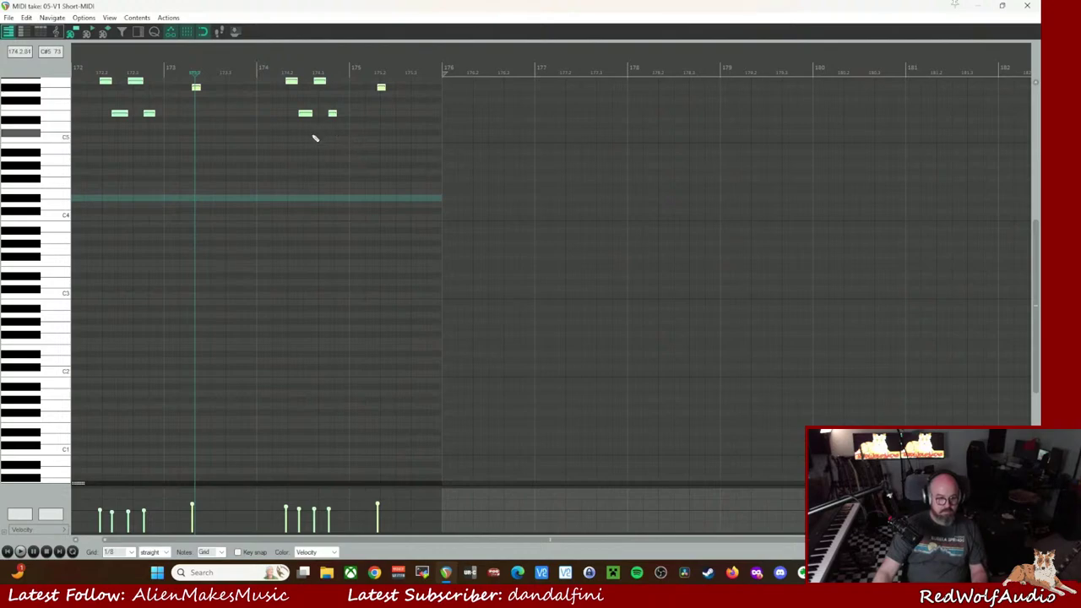
pyautogui.hotkey('ctrl', 'q')
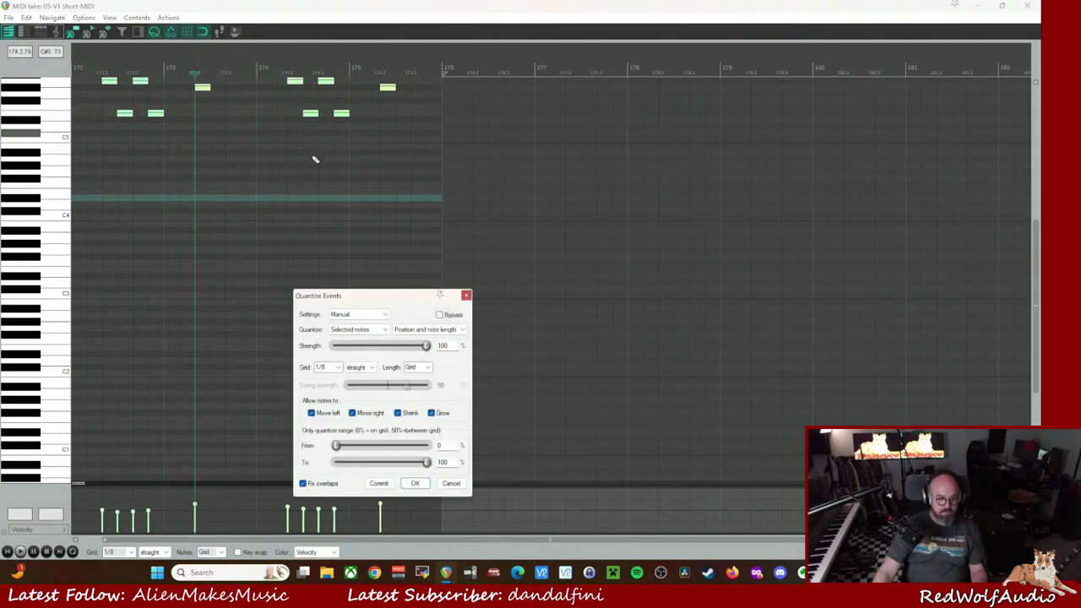
pyautogui.click(415, 484)
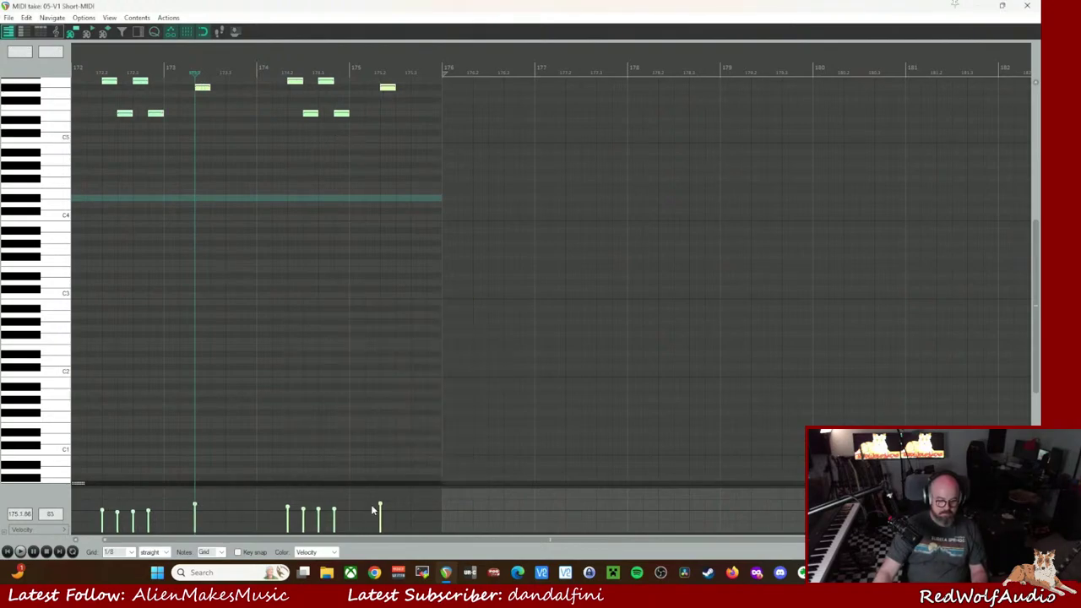
# - Raise the velocities of the five V1 Short notes in bars 174 and 175 together, the last one to 106
pyautogui.click(295, 81)
pyautogui.keyDown('ctrl'); pyautogui.click(388, 87); pyautogui.keyUp('ctrl')
pyautogui.keyDown('ctrl'); pyautogui.click(326, 81); pyautogui.keyUp('ctrl')
pyautogui.keyDown('ctrl'); pyautogui.click(310, 112); pyautogui.keyUp('ctrl')
pyautogui.keyDown('ctrl'); pyautogui.click(341, 112); pyautogui.keyUp('ctrl')
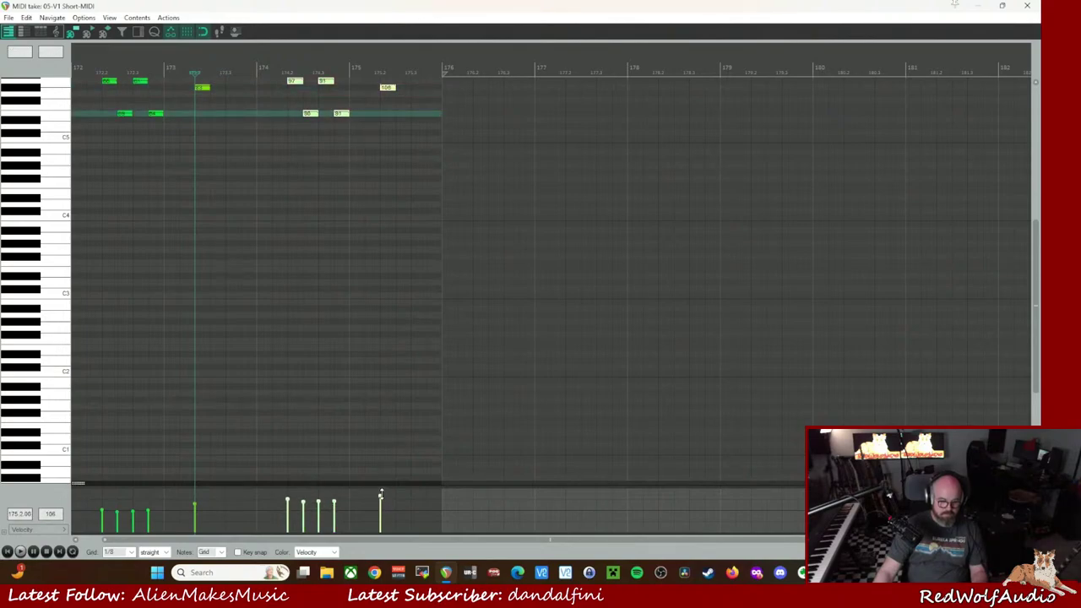
pyautogui.click(1027, 5)
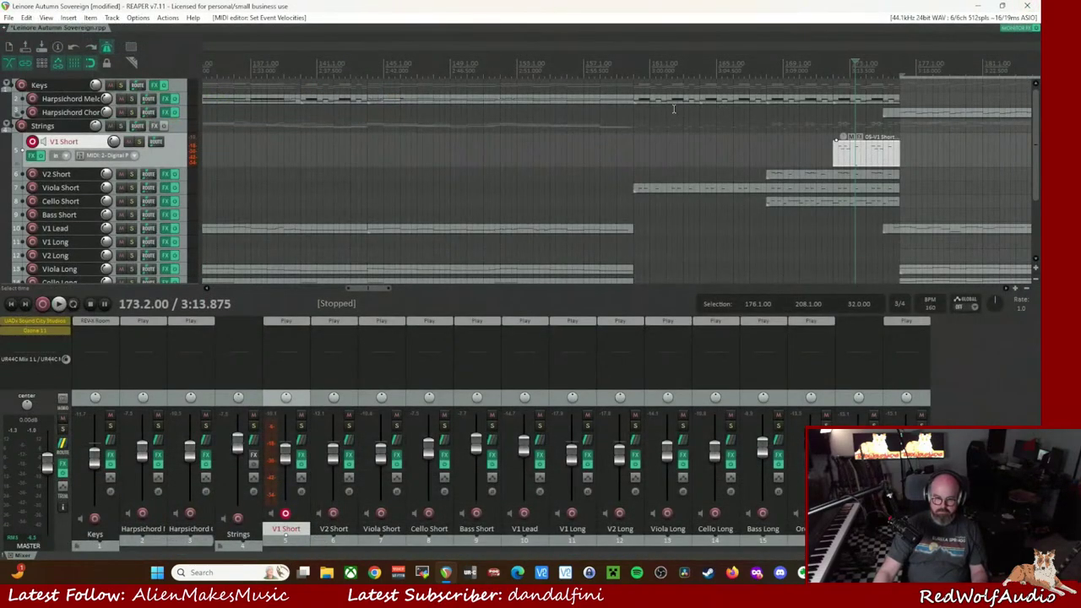
# - Bypass Ozone 11 on the master and play the passage from just before bar 160 past bar 176
pyautogui.keyDown('shift'); pyautogui.click(29, 332); pyautogui.keyUp('shift')
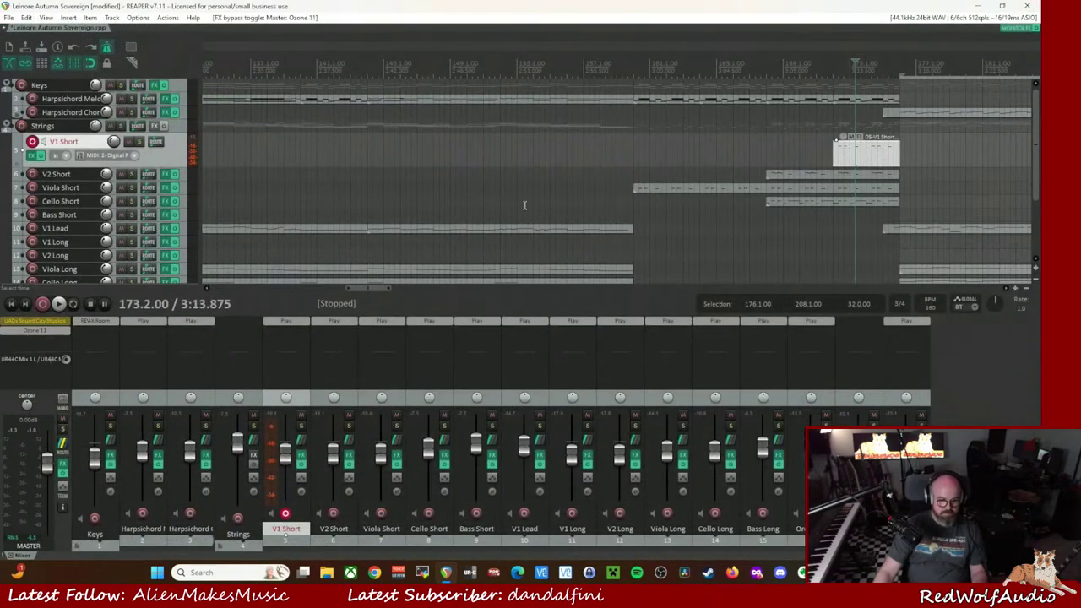
pyautogui.click(611, 67)
pyautogui.press('space')
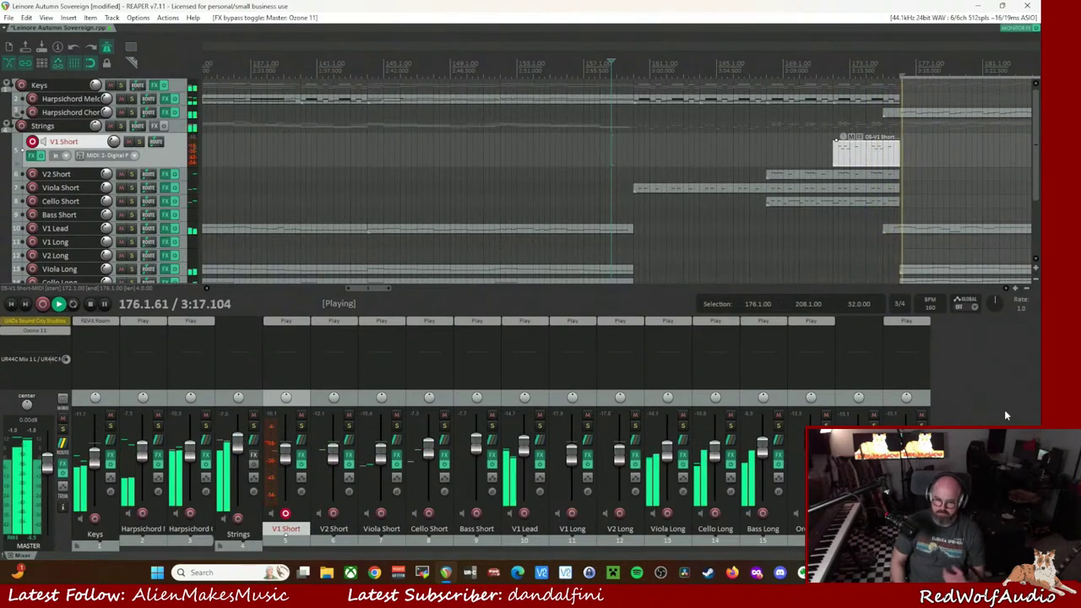
pyautogui.press('space')
# - Lower the velocities of all notes in the V1 Short take together
pyautogui.doubleClick(841, 161)
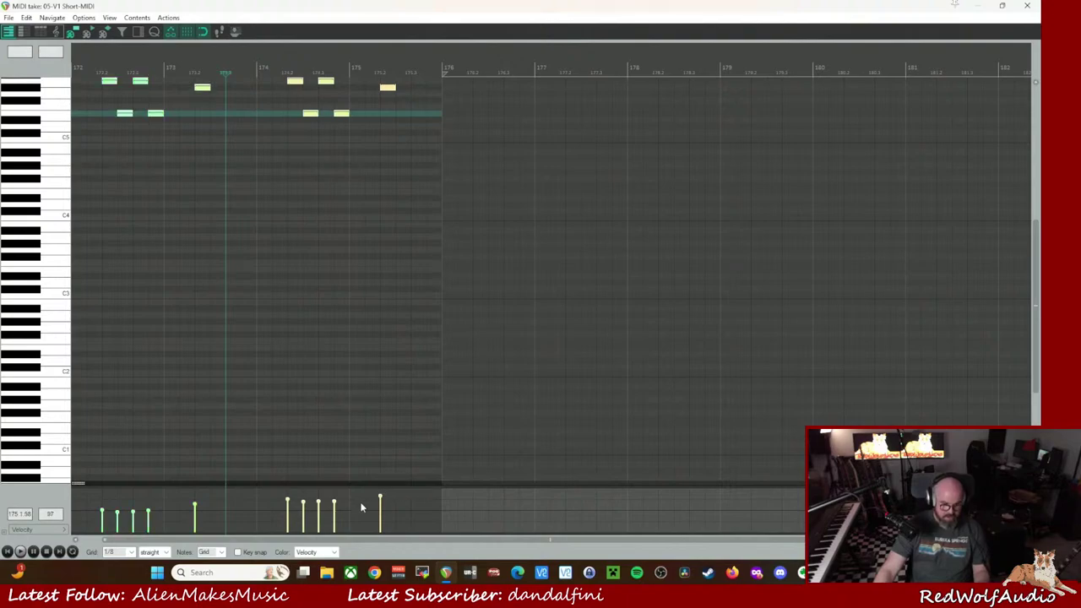
pyautogui.moveTo(380, 494); pyautogui.dragTo(380, 499)
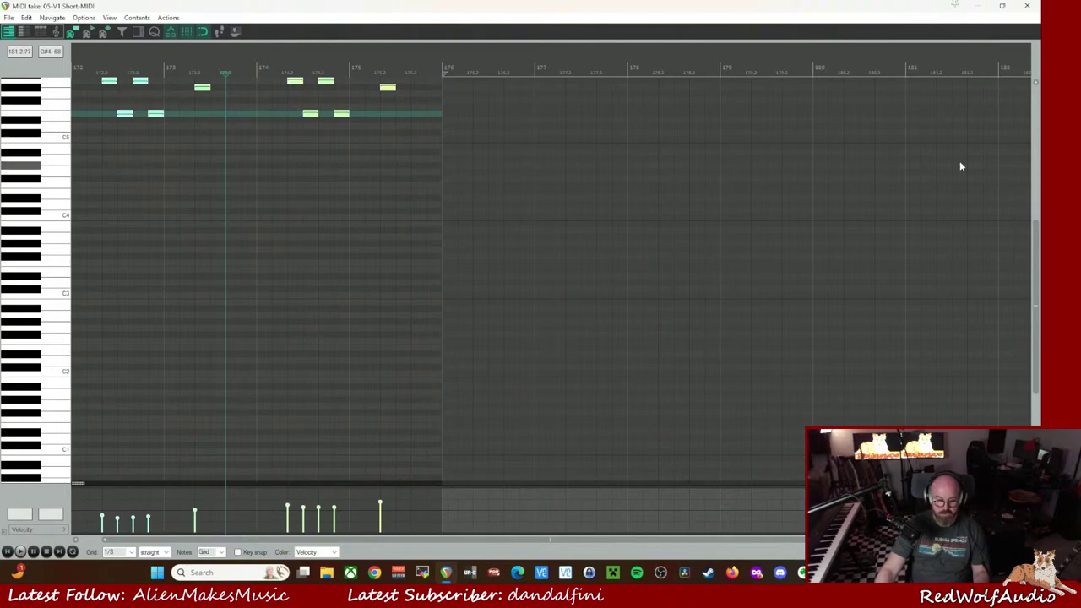
pyautogui.click(1027, 7)
# - Play the song from bar 173 to about bar 213, viewing the following sections of the arrangement
pyautogui.press('space')
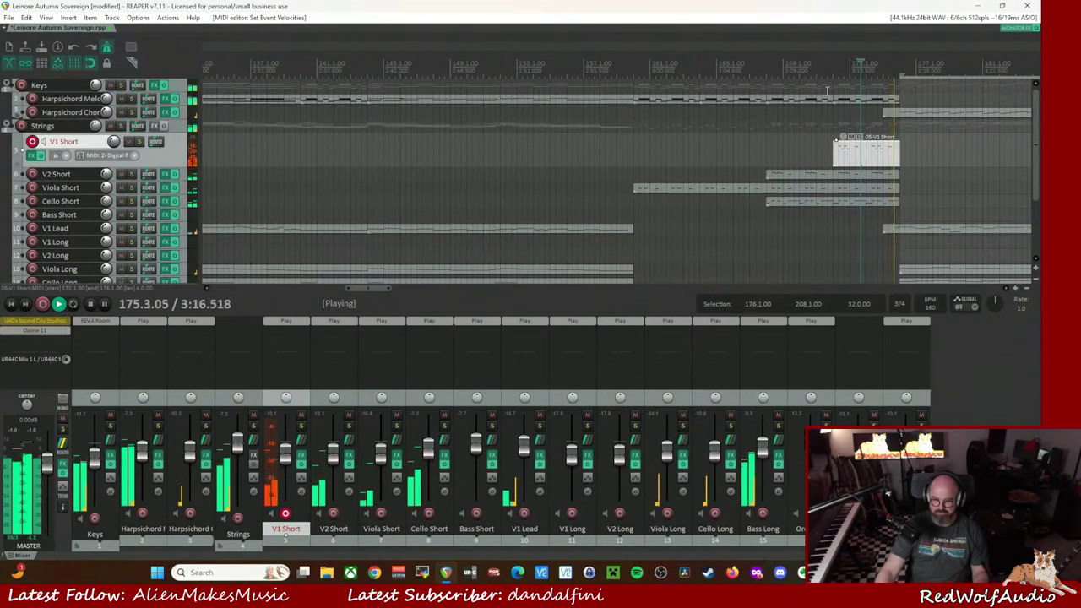
pyautogui.moveTo(374, 290); pyautogui.dragTo(413, 293)
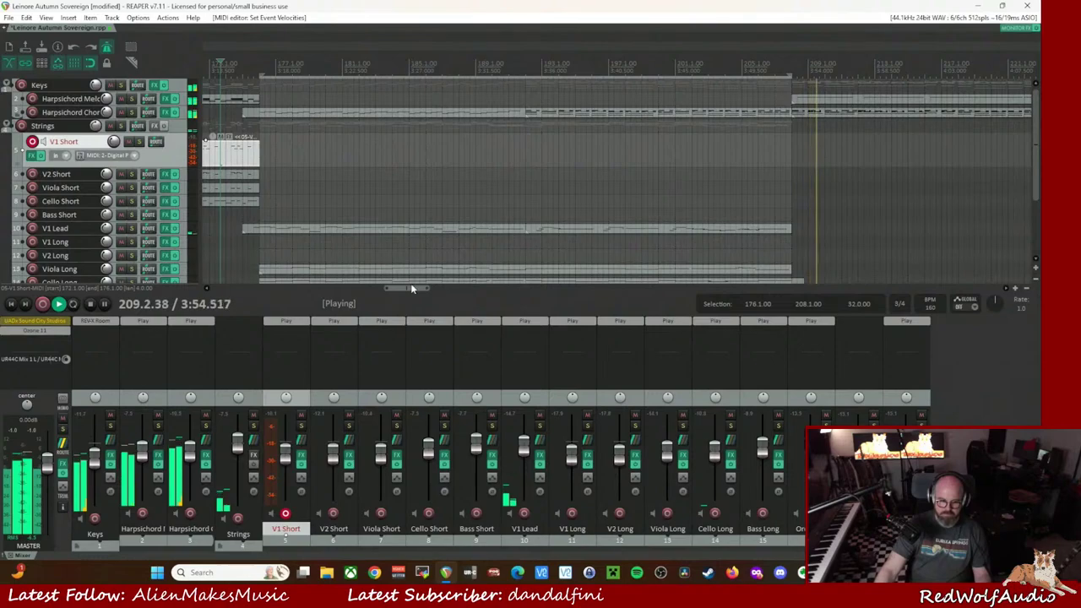
pyautogui.moveTo(410, 288); pyautogui.dragTo(416, 292)
pyautogui.scroll(-2, 416, 291)
pyautogui.scroll(-3, 811, 214)
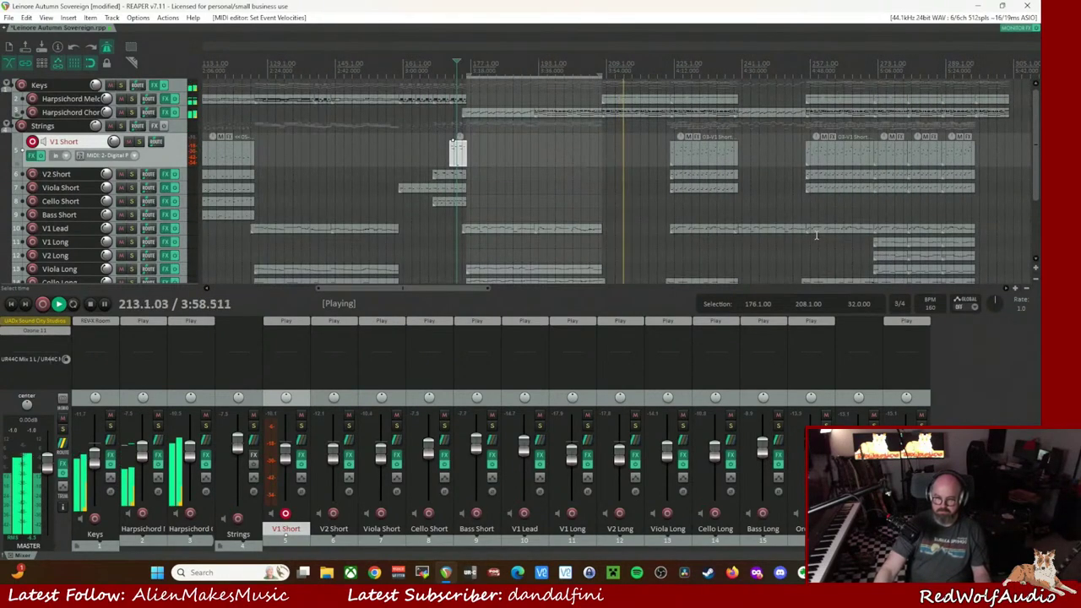
pyautogui.press('space')
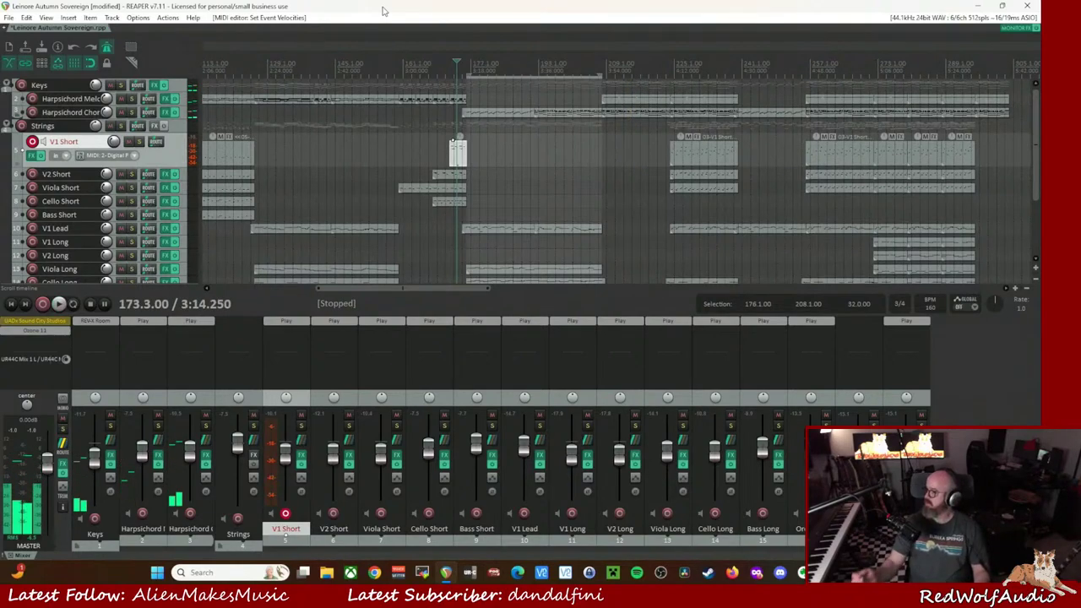
# - Play the song from its start and set the V1 Lead track volume to about -5.94 dB
pyautogui.press('Home')
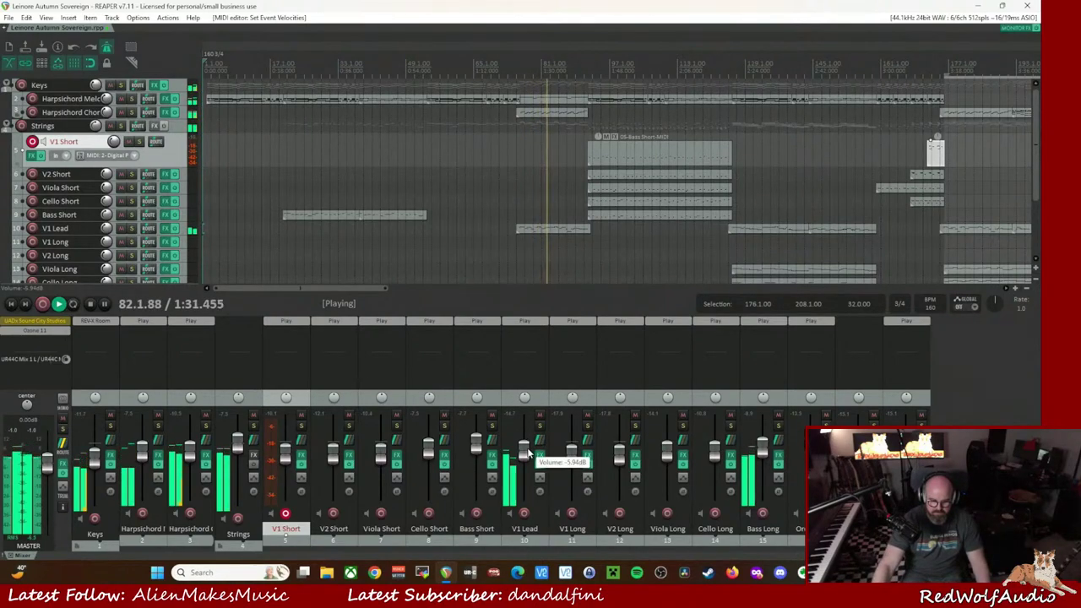
pyautogui.scroll(1, 528, 455)
pyautogui.scroll(1, 528, 454)
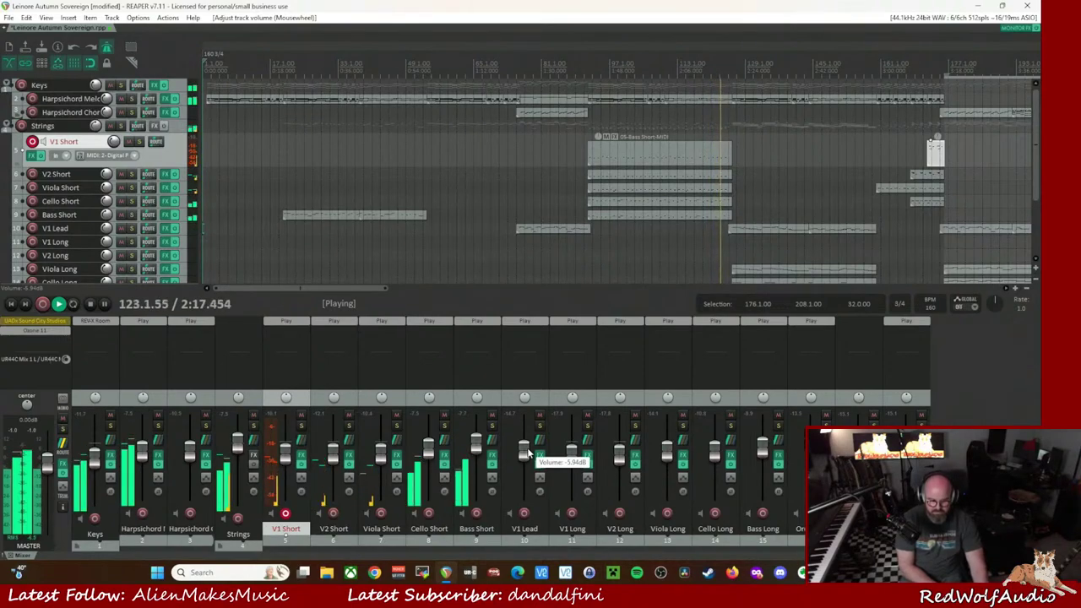
pyautogui.click(525, 452)
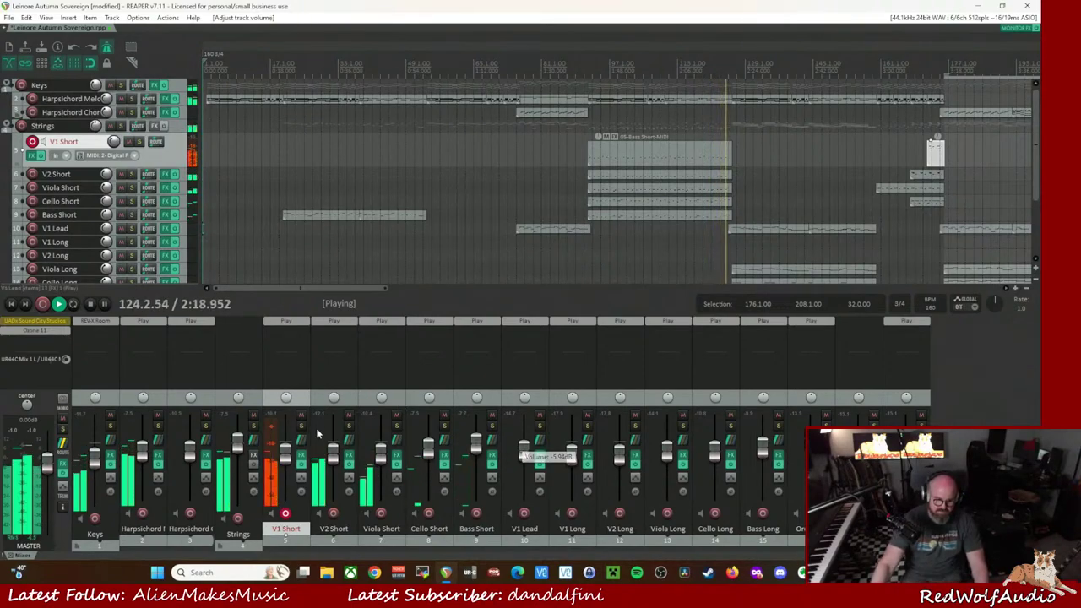
# - Disarm the V1 Short track, listen through to the end of the song, and save the project
pyautogui.click(285, 513)
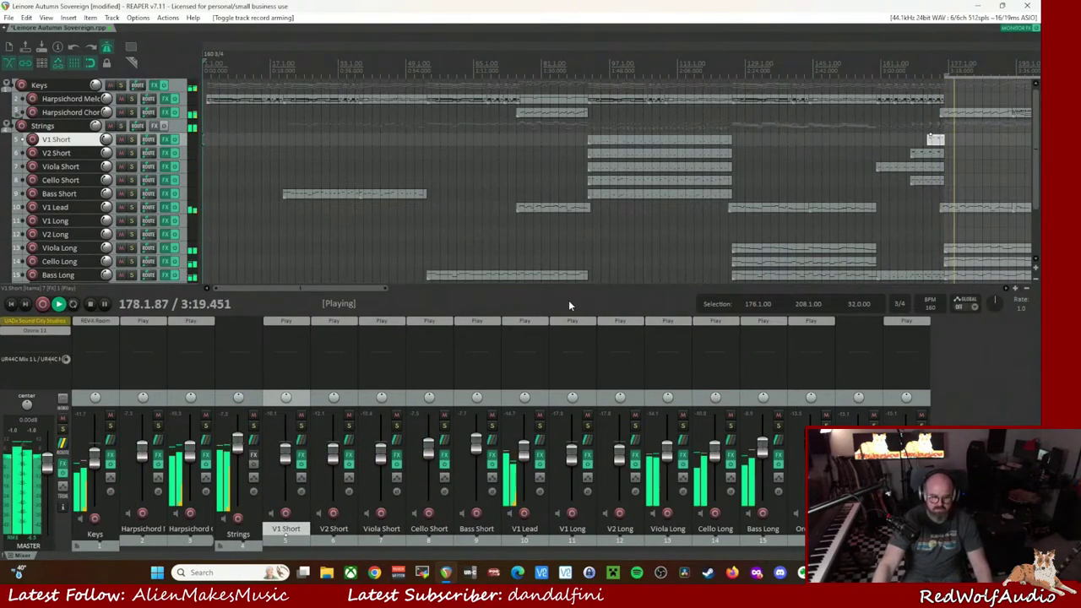
pyautogui.moveTo(348, 287); pyautogui.dragTo(461, 289)
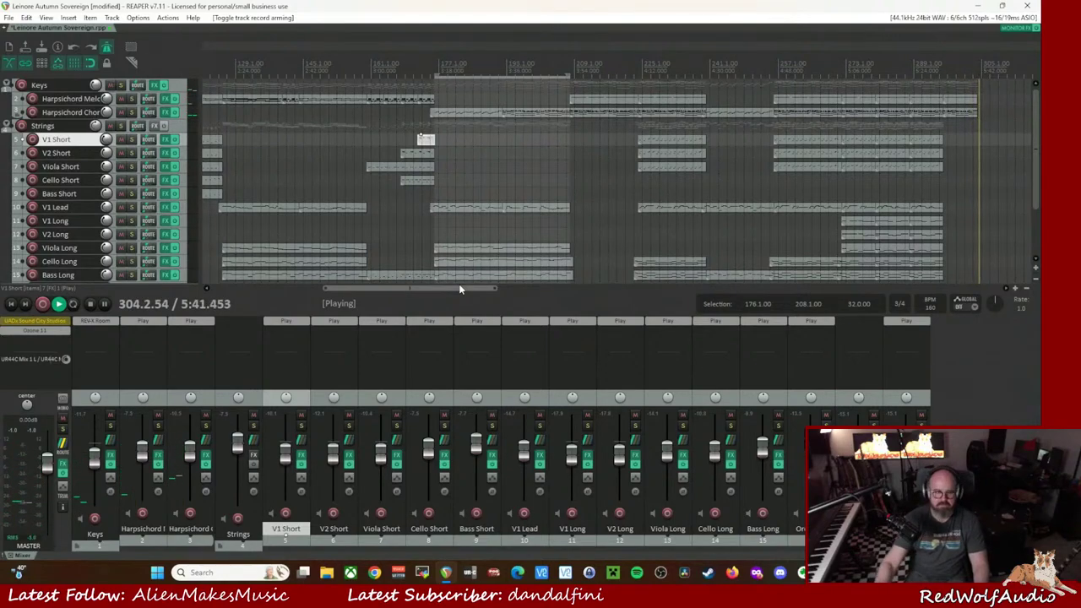
pyautogui.press('space')
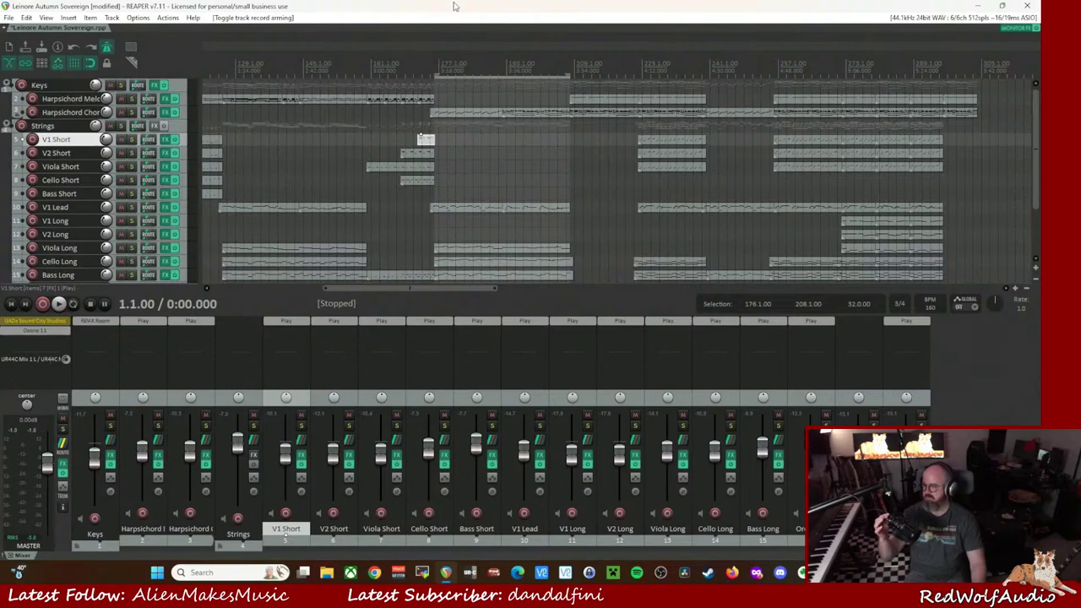
pyautogui.hotkey('ctrl', 's')
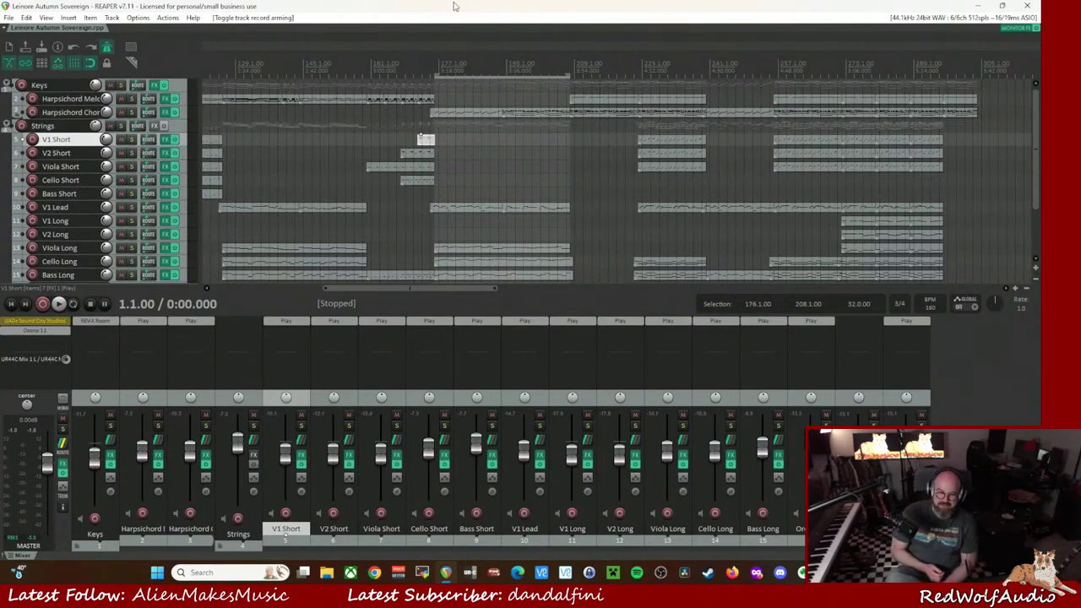